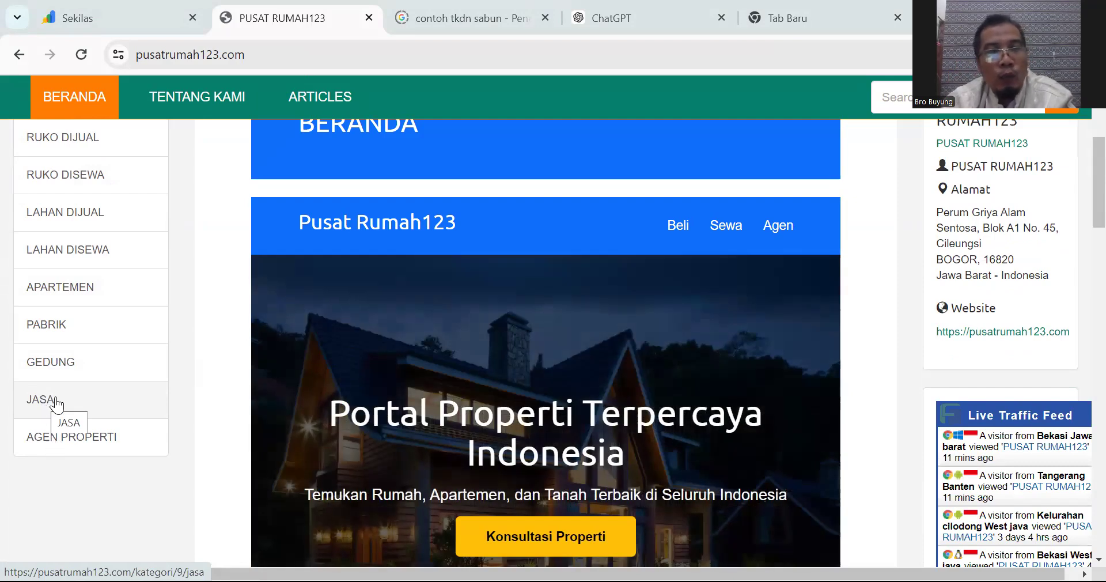
Step: Open the Pusat Rumah123 ARTICLES page and look through it
scroll(86, 339, "up", 5)
scroll(86, 339, "down", 2)
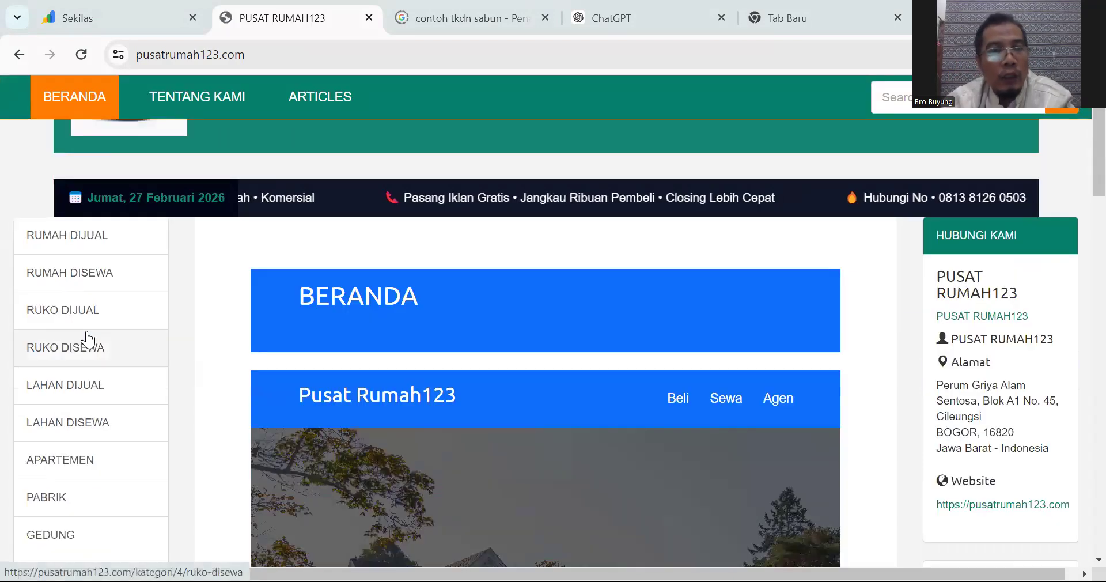
scroll(86, 339, "up", 2)
left_click(306, 268)
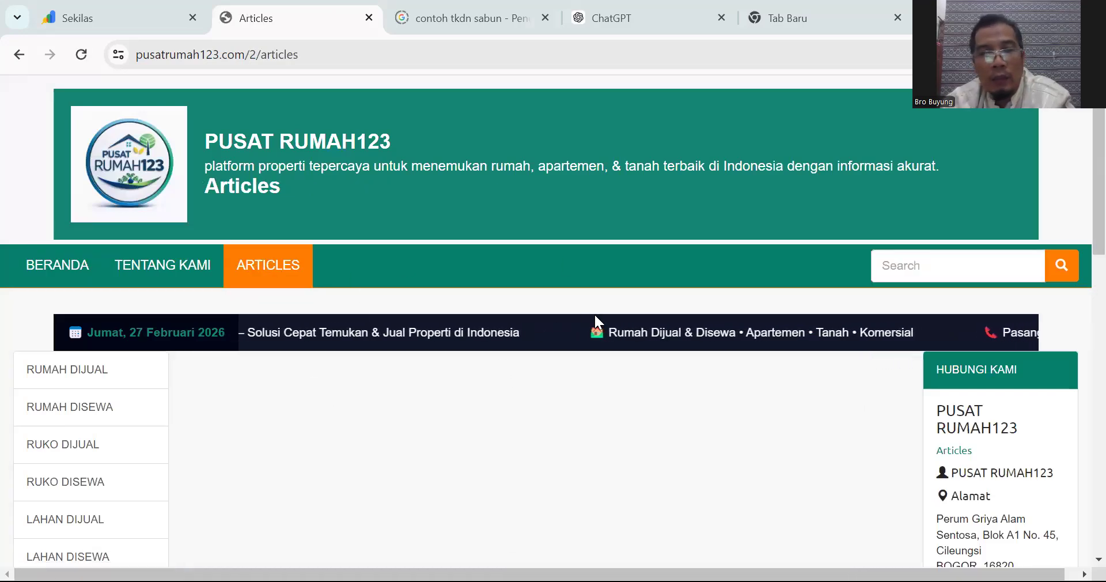
scroll(594, 313, "down", 3)
scroll(594, 314, "up", 1)
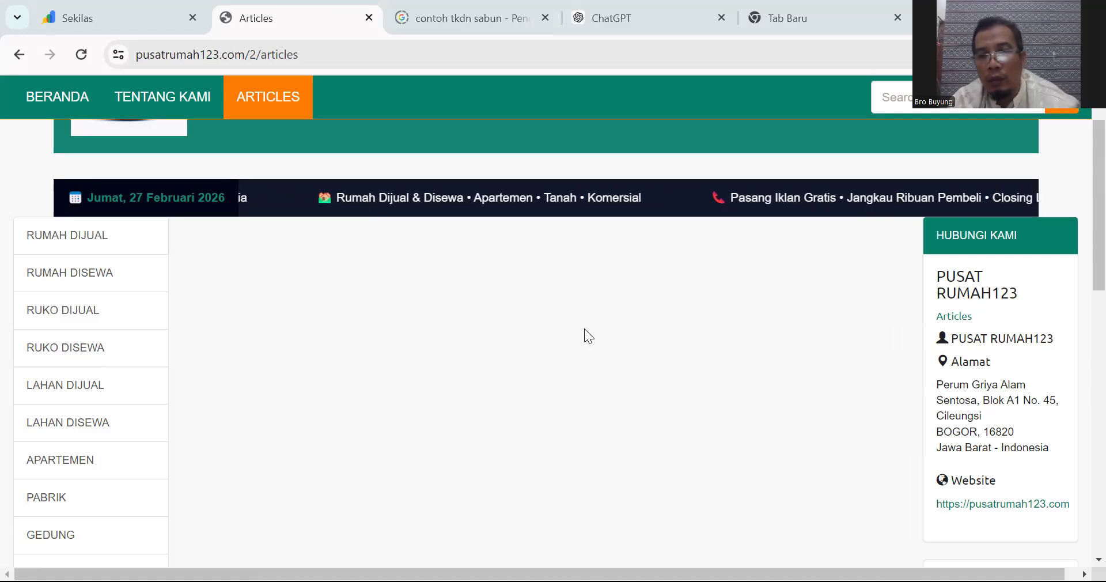
scroll(613, 291, "down", 5)
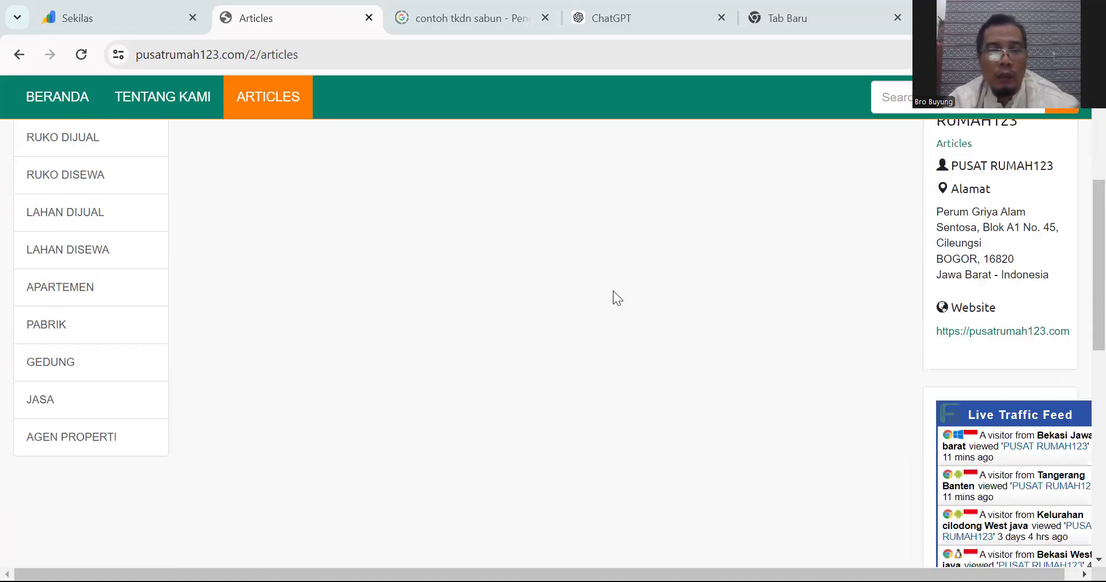
scroll(613, 291, "up", 8)
Step: From BERANDA, open the Gedung Pernikahan Cileungsi product and select its full title
left_click(57, 264)
scroll(291, 290, "down", 15)
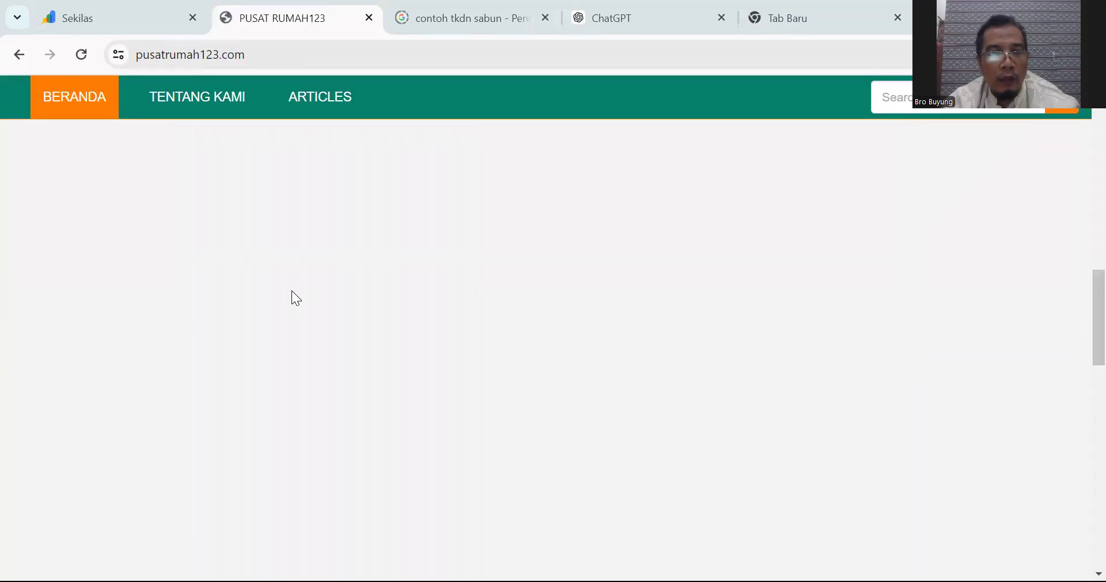
scroll(305, 337, "up", 5)
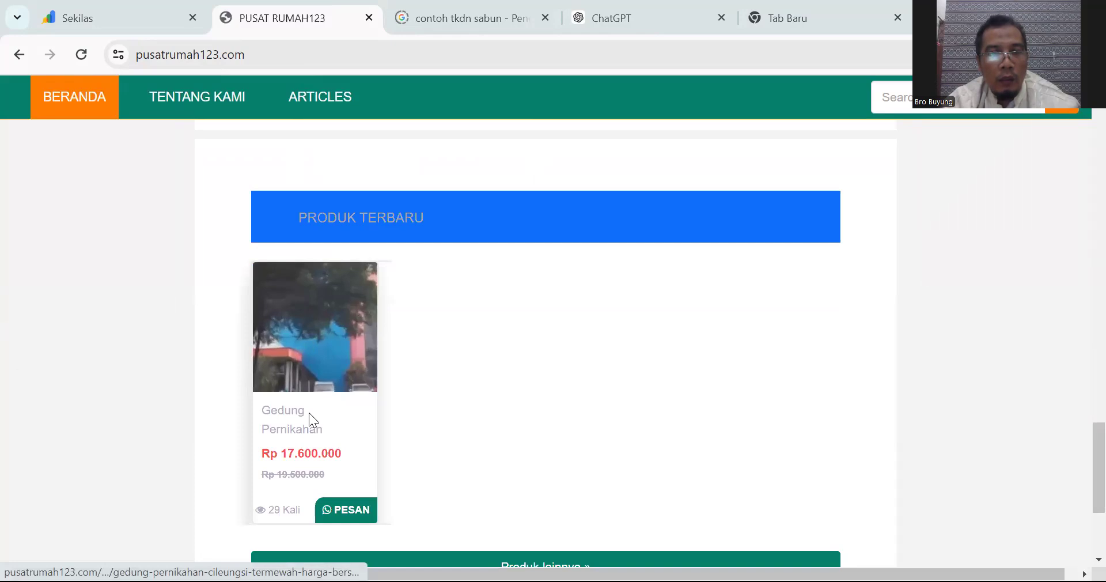
left_click(297, 418)
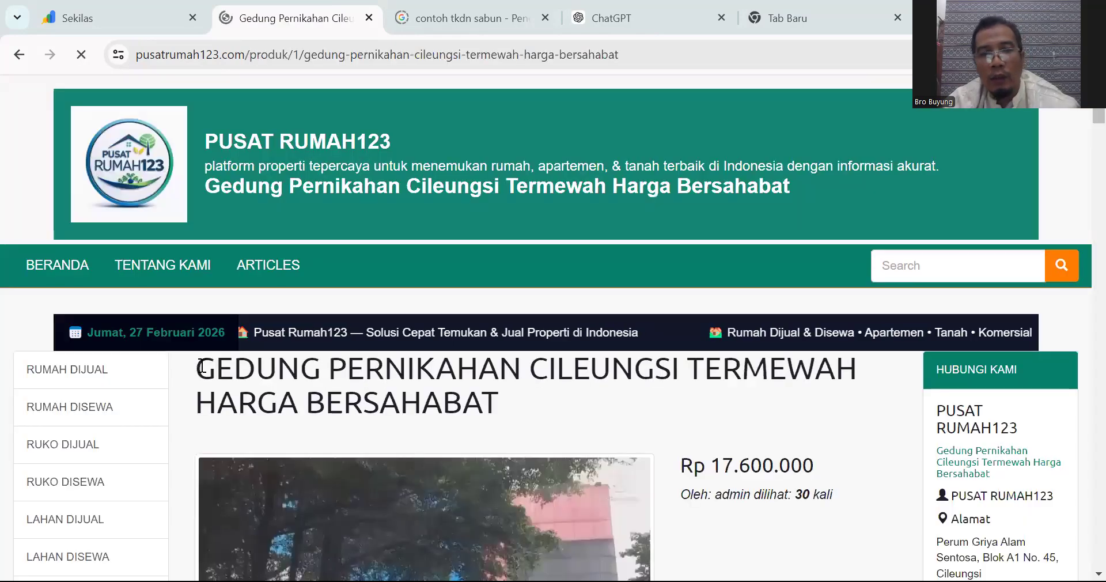
left_click_drag(200, 367, 518, 400)
key("ctrl+c")
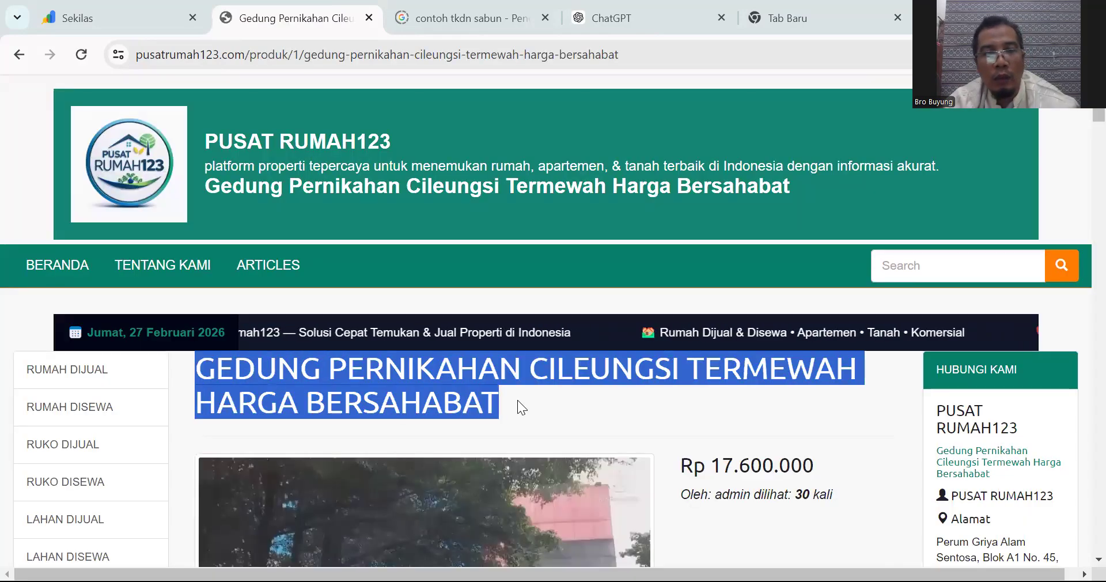
Step: In a new tab, Google the pasted title 'Gedung Pernikahan Cileungsi Termewah Harga Bersahabat' and review the results
left_click(827, 24)
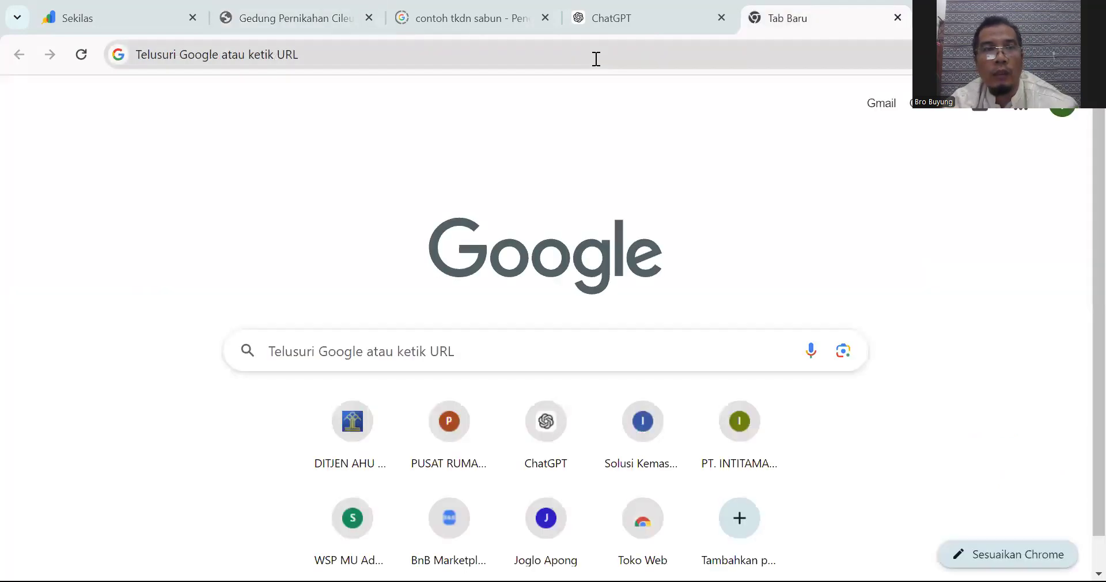
left_click(596, 59)
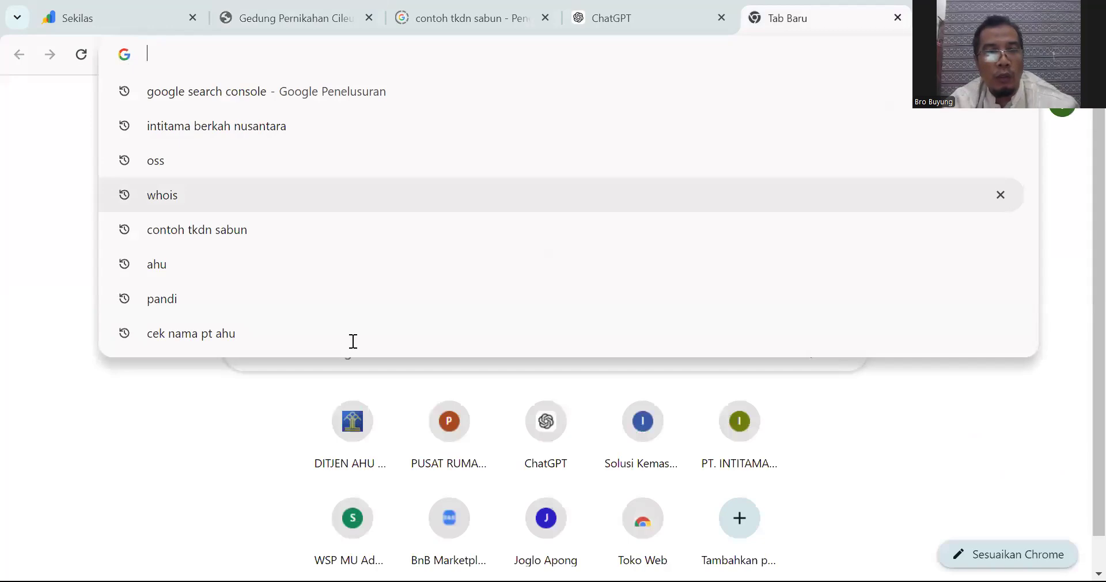
left_click(354, 340)
key("ctrl+v")
key("Return")
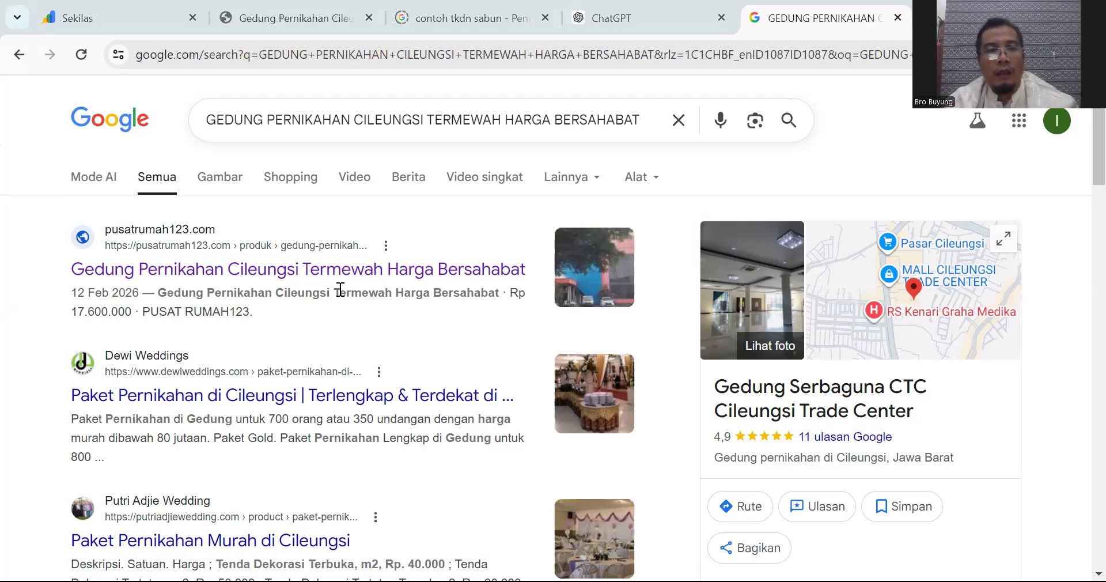
scroll(418, 283, "down", 2)
scroll(418, 282, "up", 2)
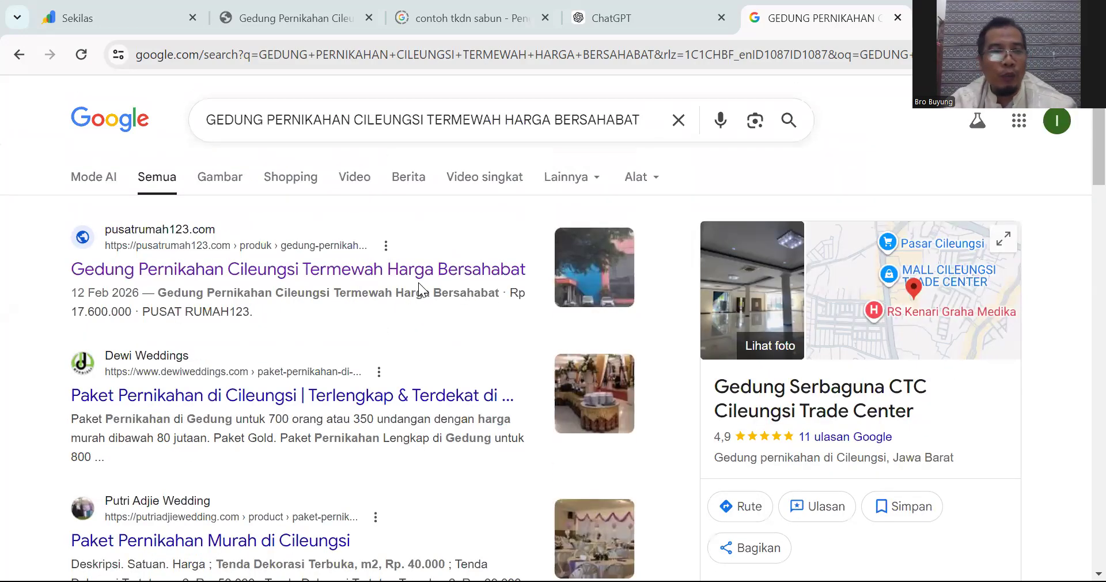
scroll(419, 283, "down", 2)
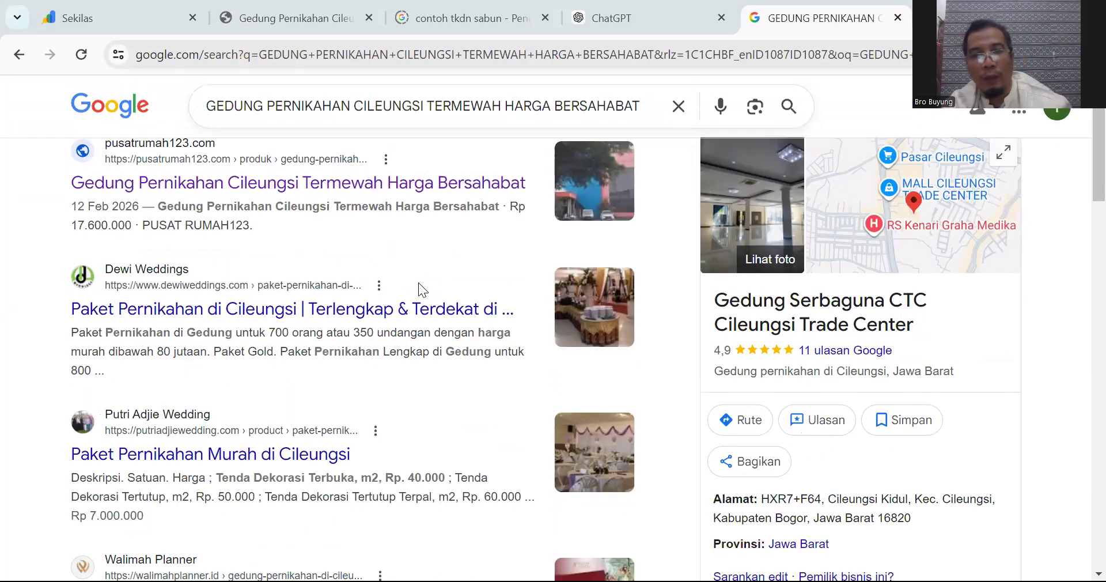
scroll(423, 323, "up", 2)
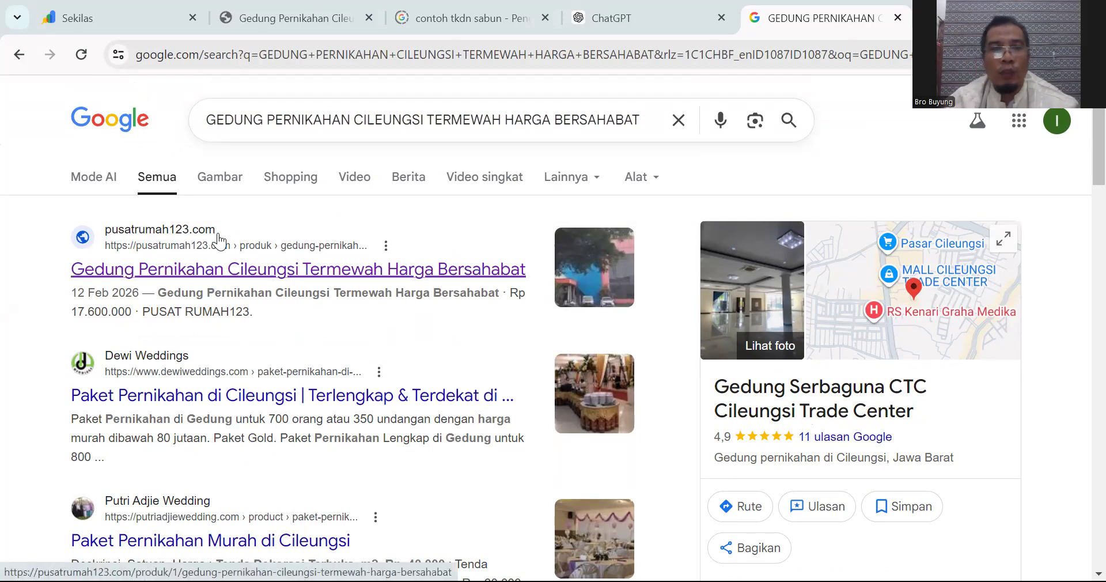
Step: Replace the query with 'rumah123' and search
left_click(680, 120)
type("ruma")
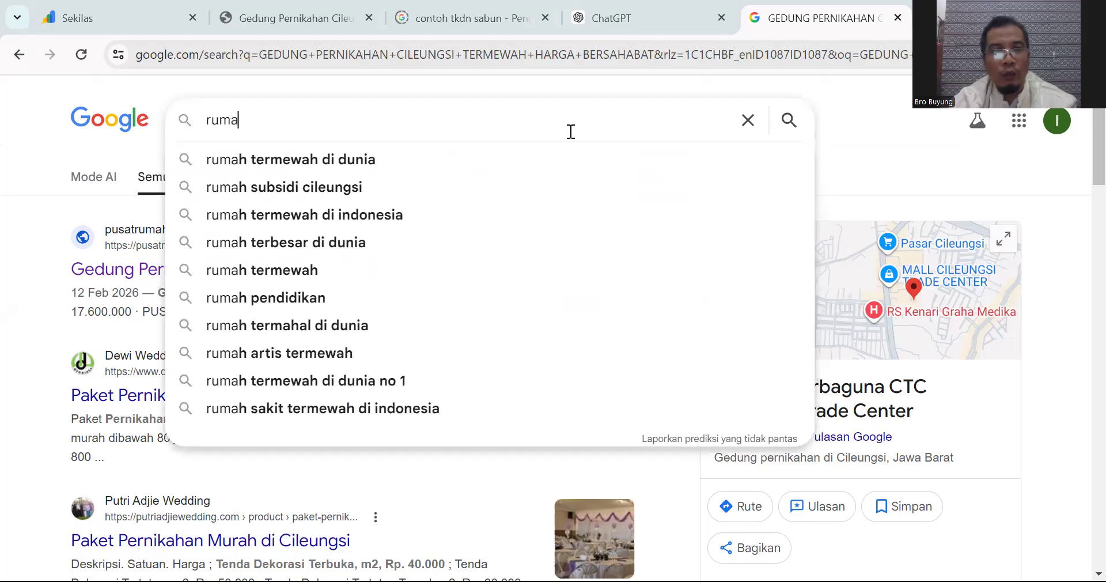
type("h123")
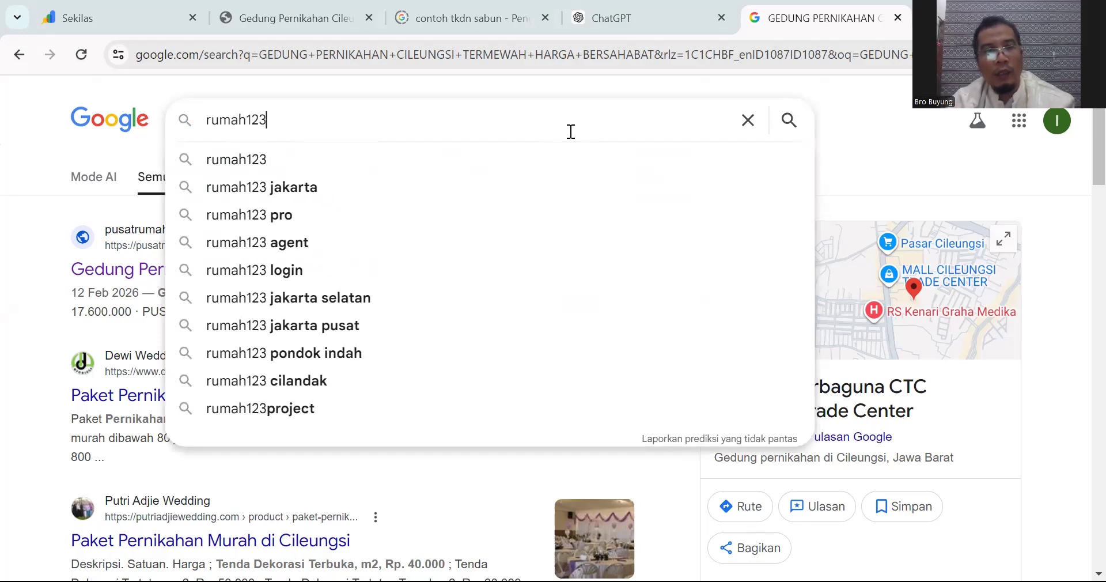
key("Return")
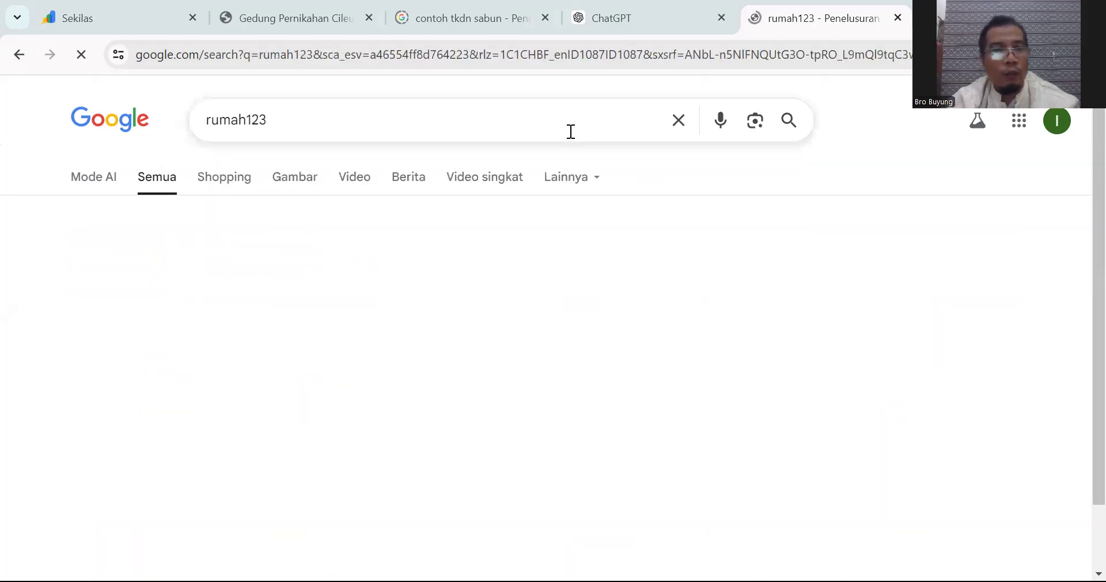
scroll(427, 282, "down", 10)
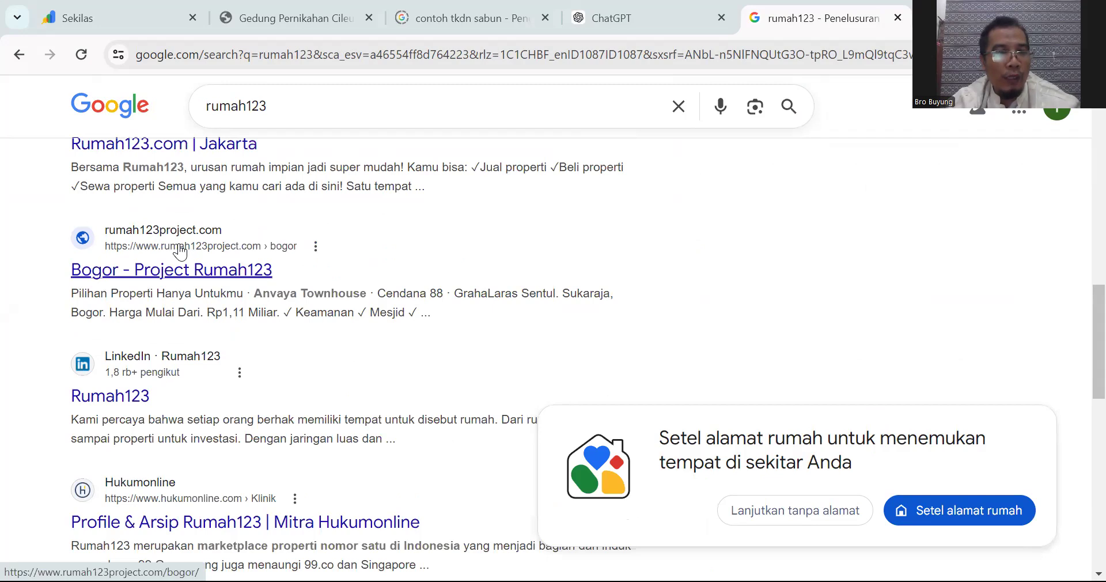
scroll(193, 248, "down", 6)
scroll(193, 248, "down", 6)
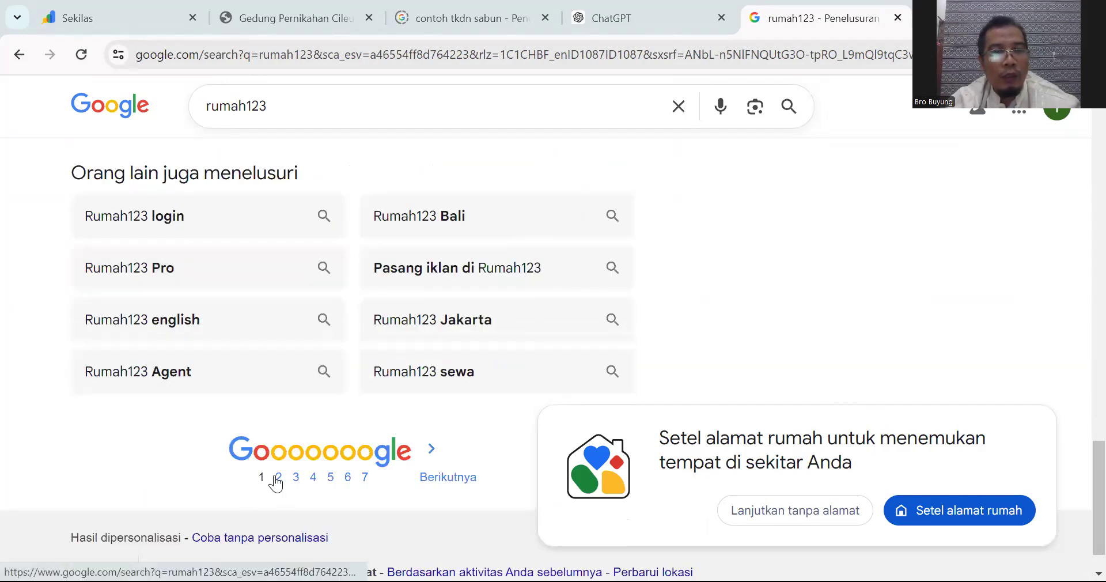
Step: Go to page 2 of the rumah123 results and scan them for PUSAT RUMAH123
left_click(277, 477)
scroll(213, 372, "down", 3)
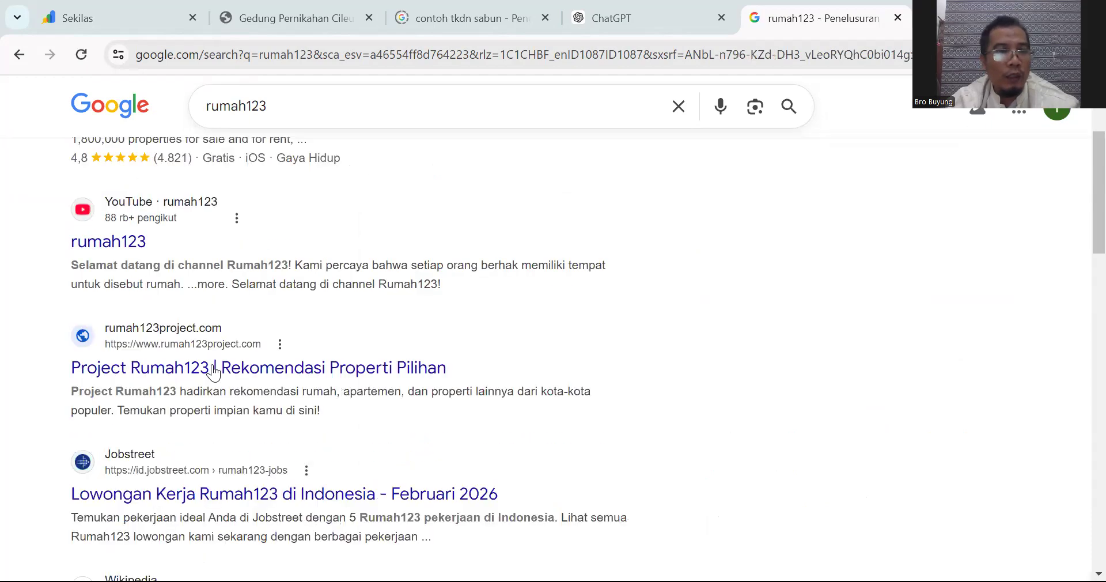
scroll(173, 365, "down", 5)
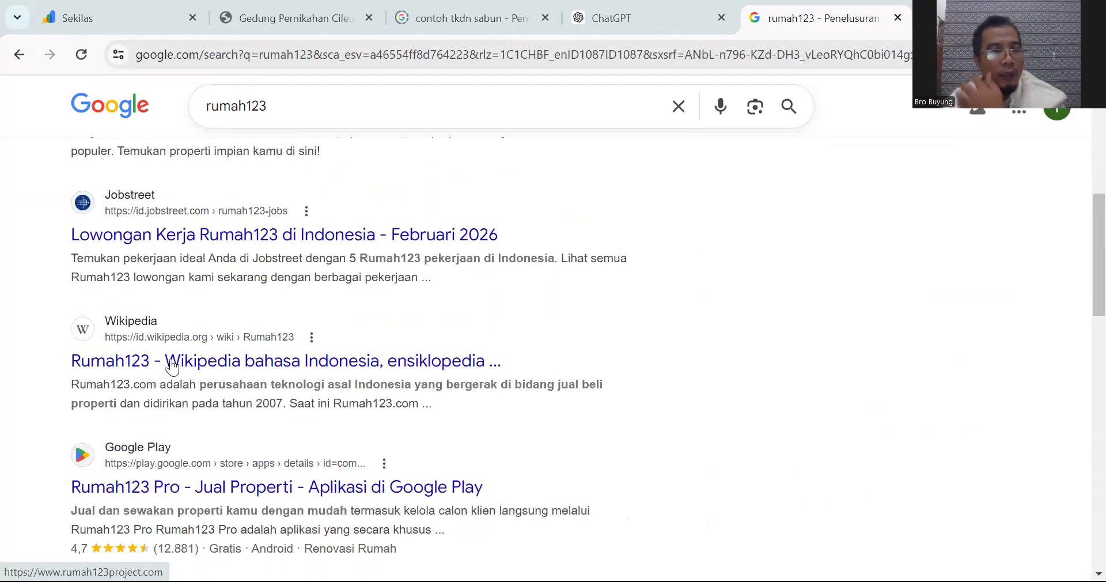
scroll(171, 360, "down", 4)
scroll(174, 361, "down", 2)
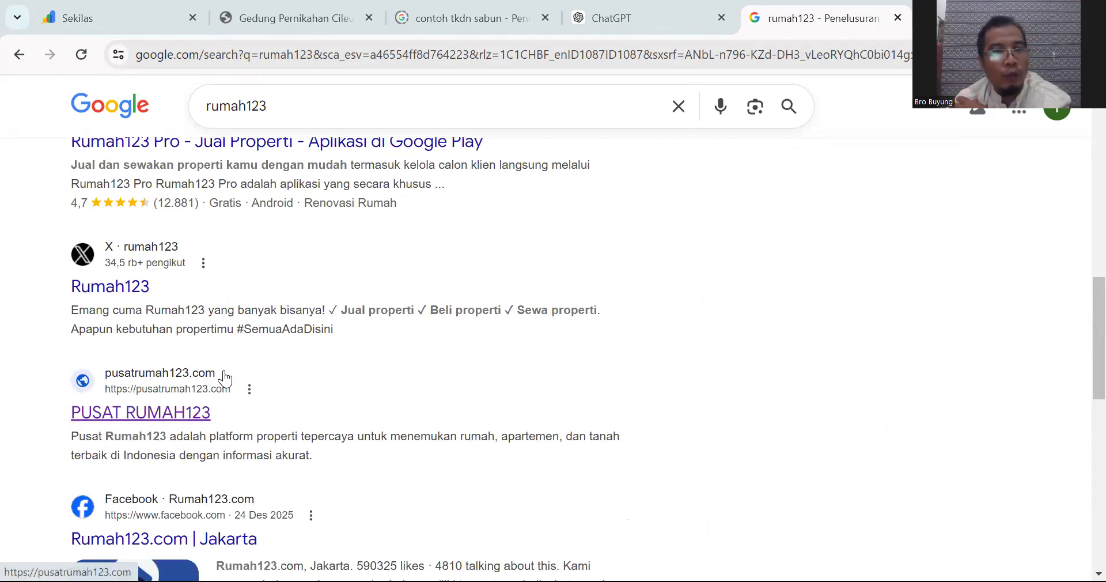
scroll(226, 378, "down", 3)
scroll(224, 378, "up", 3)
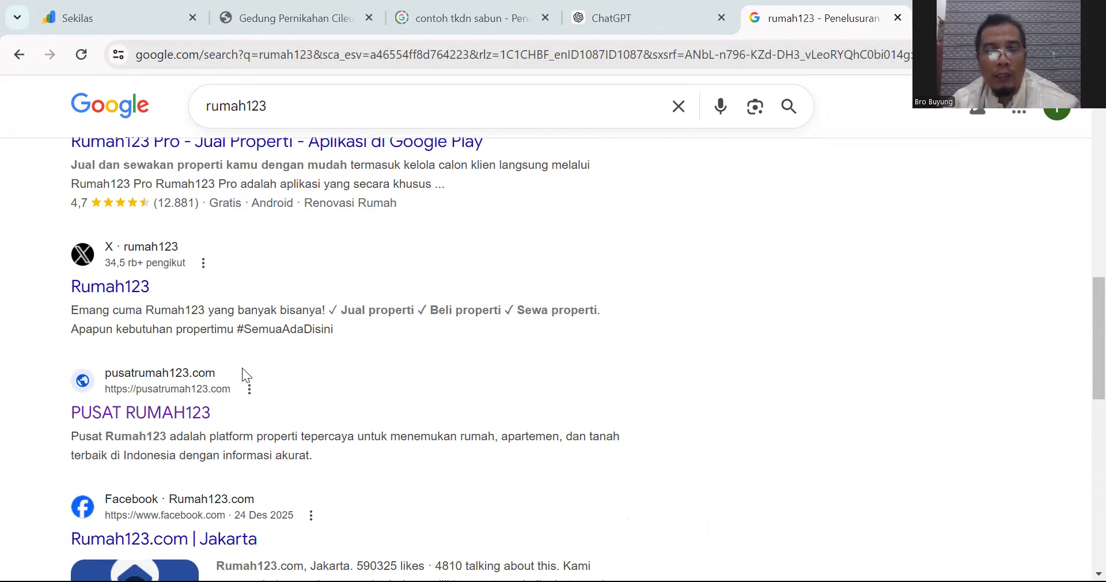
scroll(242, 369, "down", 1)
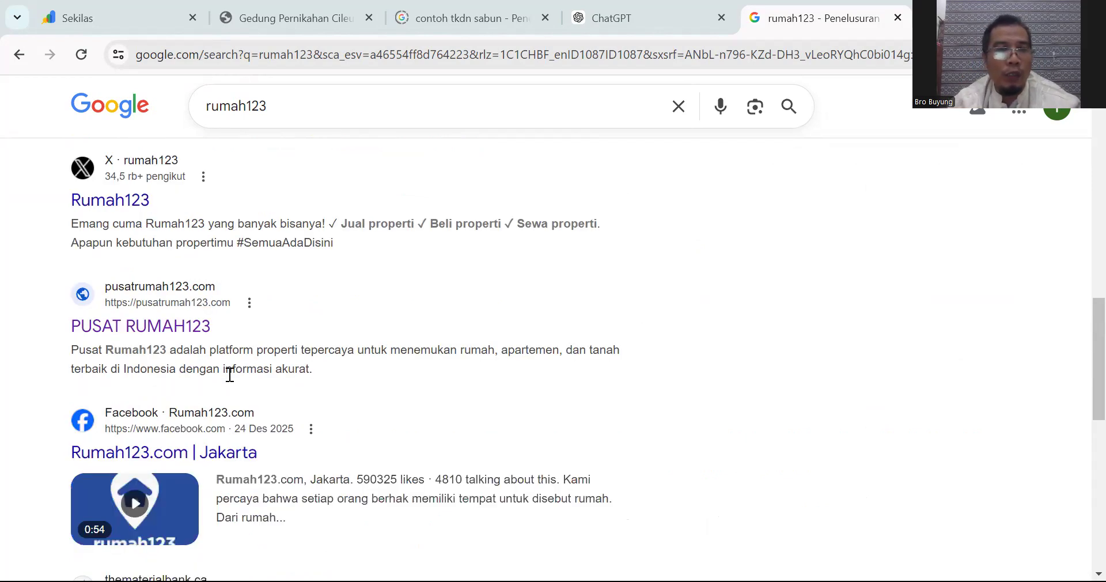
scroll(184, 353, "down", 10)
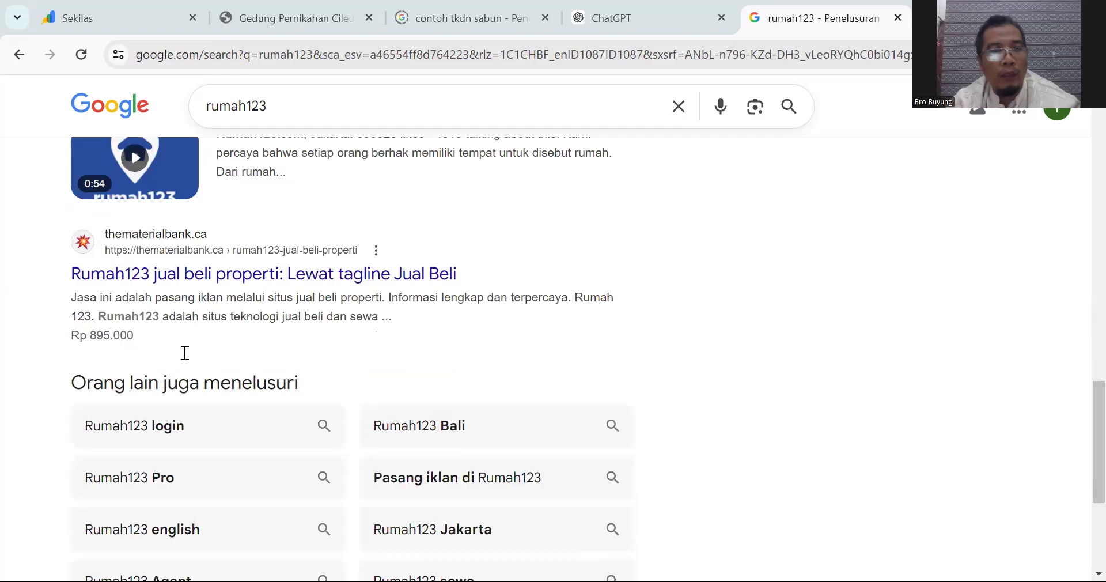
scroll(234, 388, "up", 8)
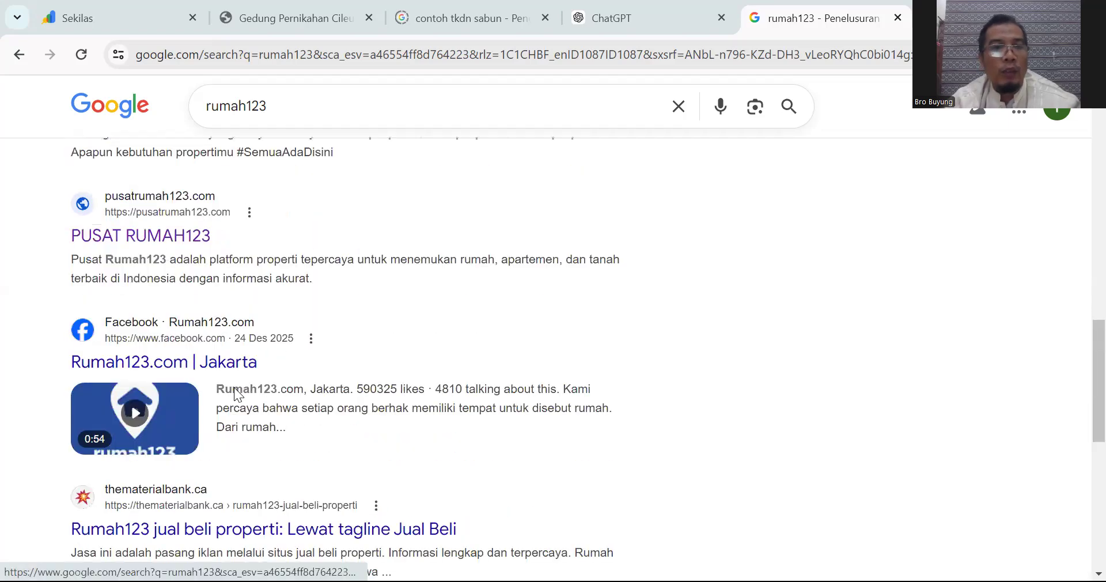
scroll(236, 395, "up", 3)
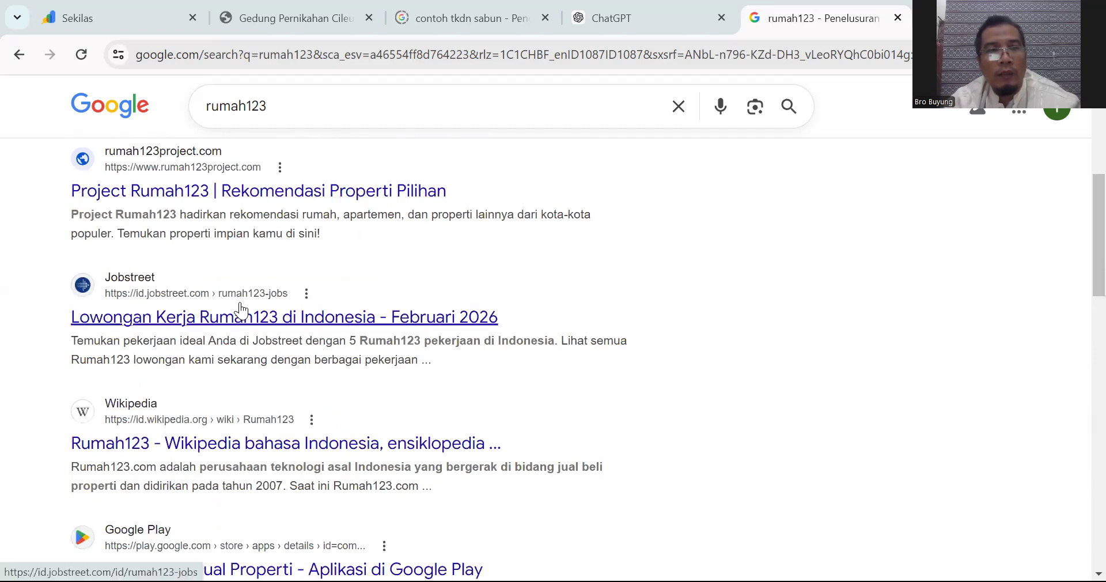
scroll(241, 310, "up", 6)
scroll(237, 308, "down", 2)
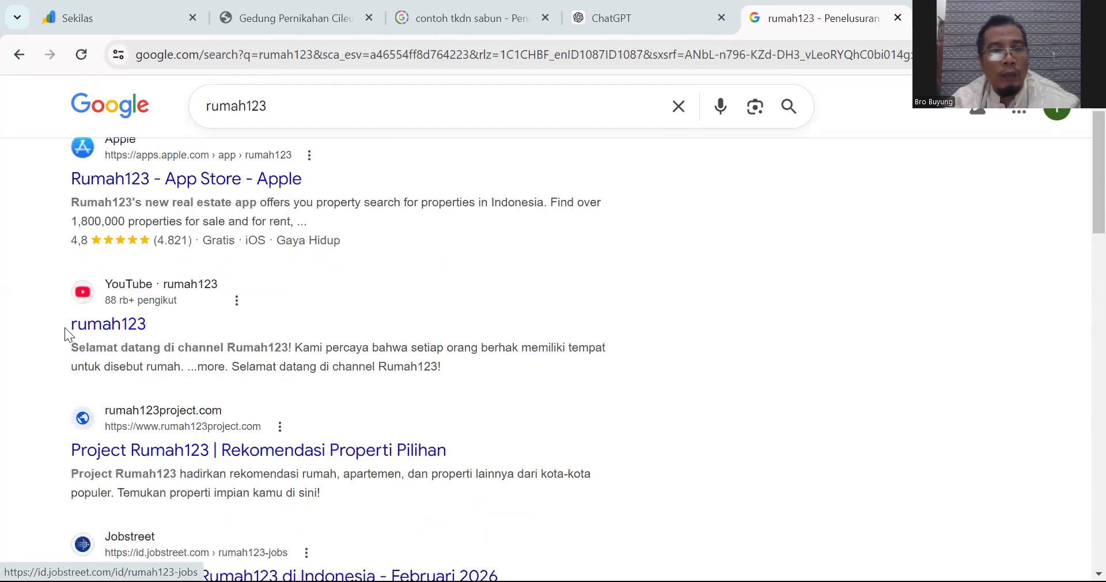
scroll(233, 314, "up", 2)
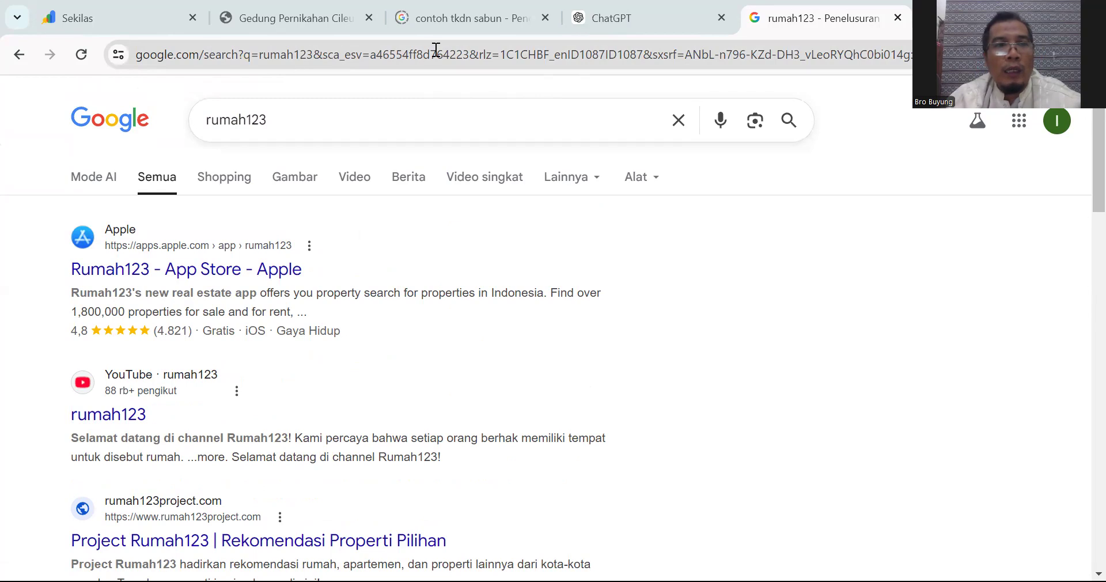
left_click(291, 20)
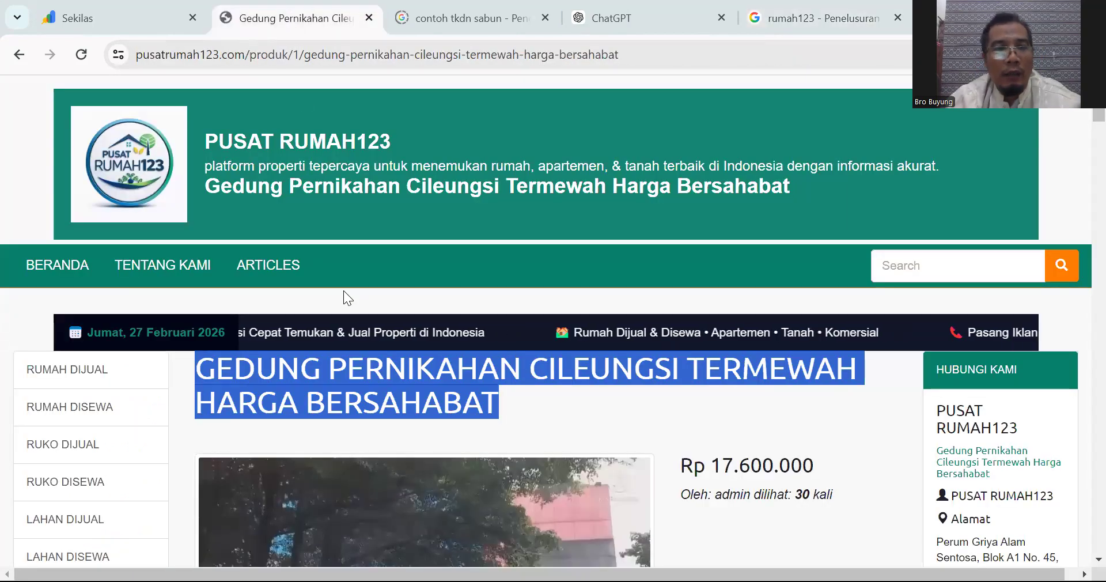
scroll(358, 255, "down", 2)
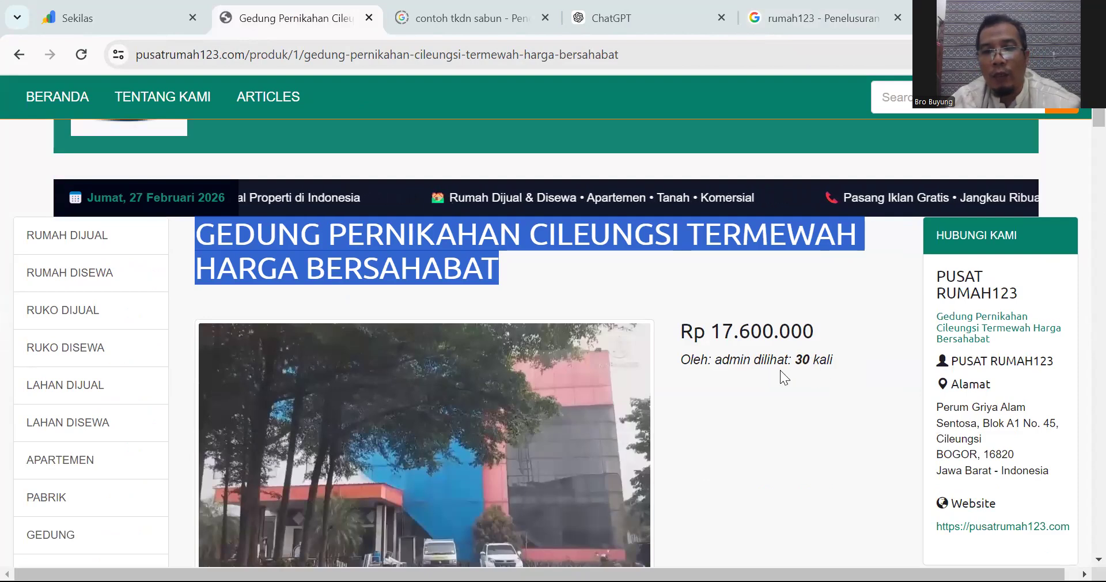
left_click(745, 359)
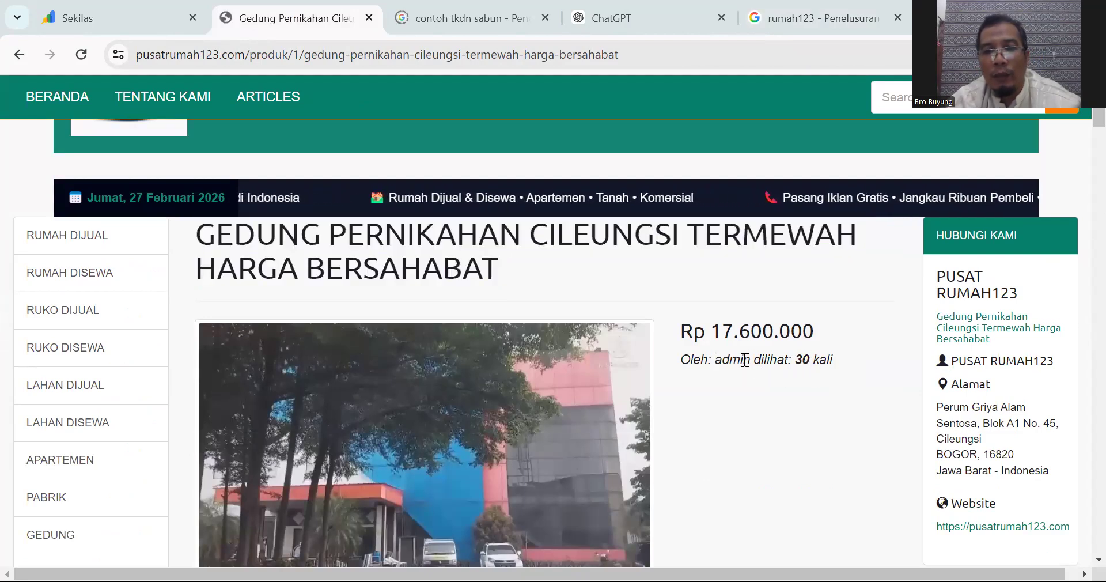
left_click_drag(745, 360, 874, 358)
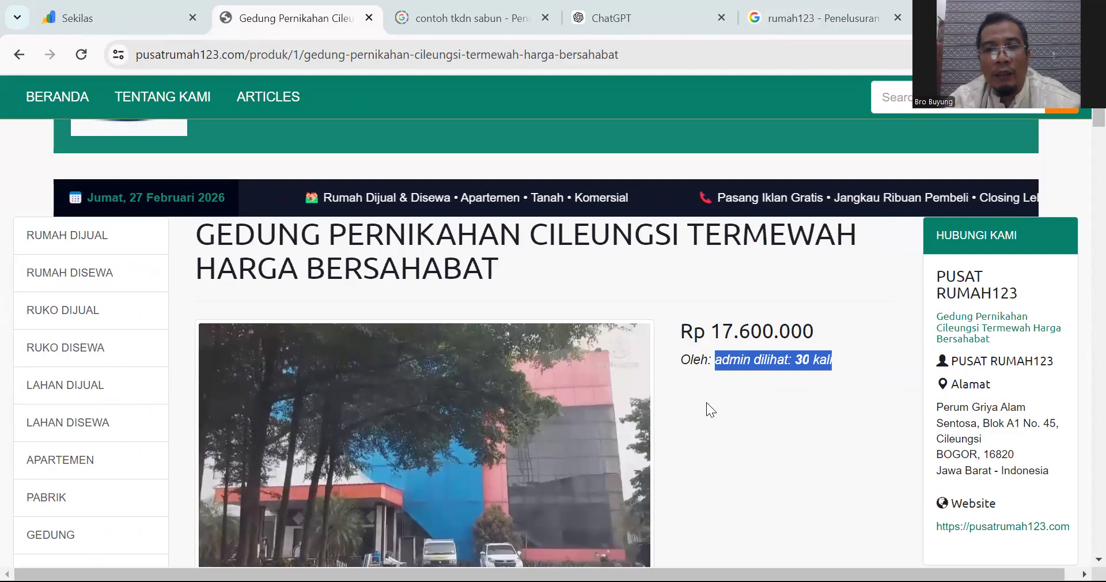
scroll(546, 402, "down", 5)
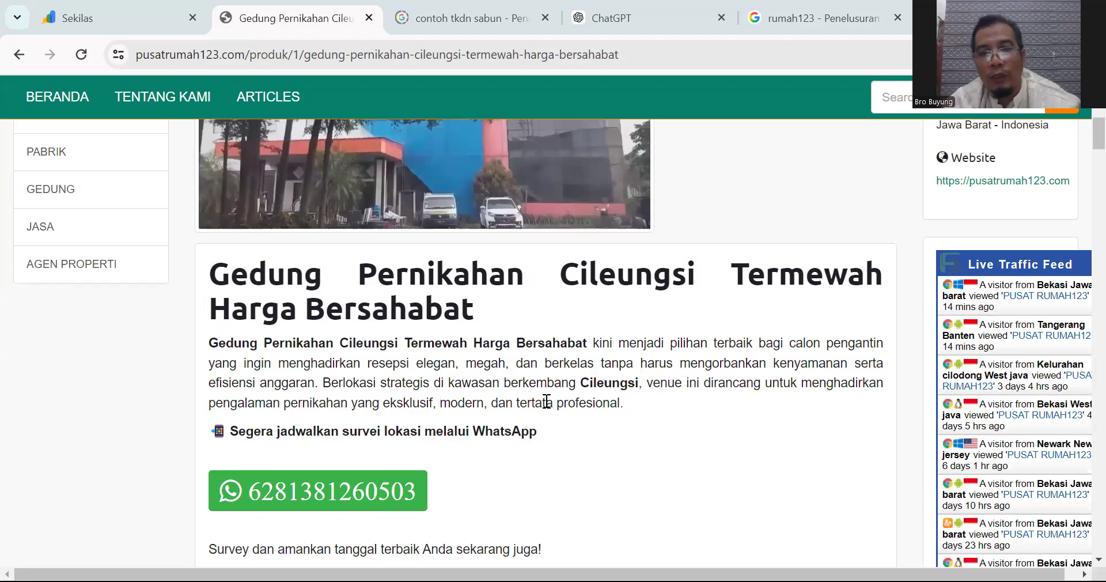
scroll(580, 389, "down", 4)
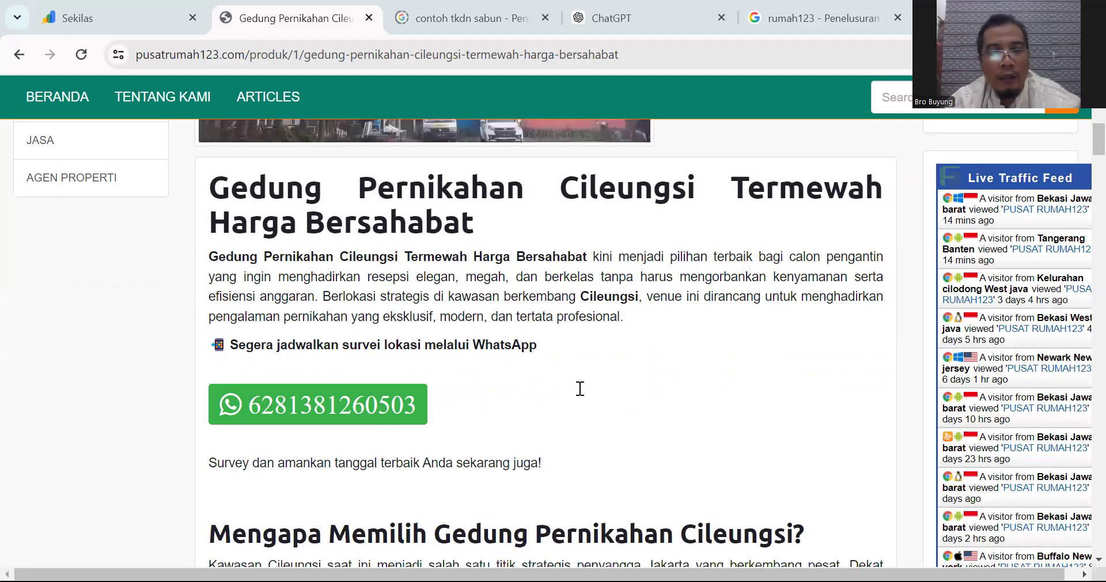
scroll(578, 392, "up", 10)
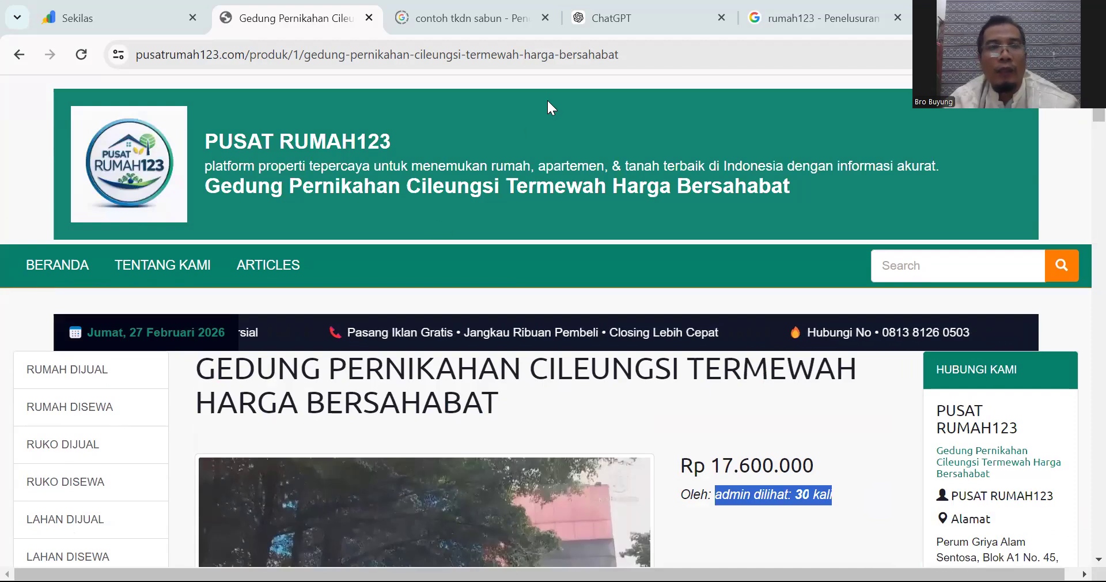
Step: Load pusatrumah123.com/panelMS in the 'contoh tkdn sabun' tab
left_click(438, 26)
left_click(436, 48)
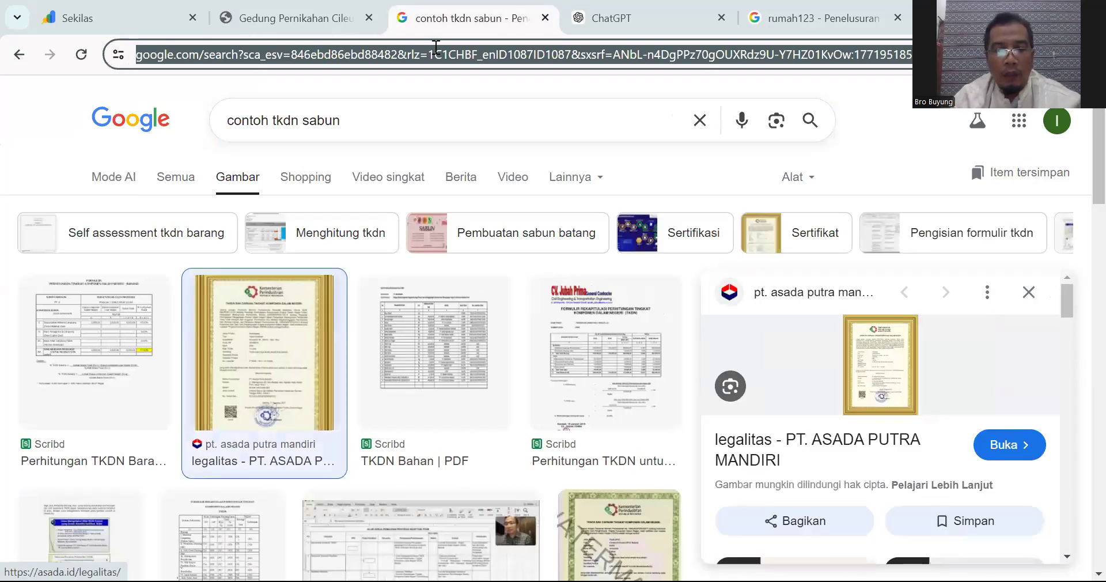
type("pu")
key("BackSpace")
key("BackSpace")
key("BackSpace")
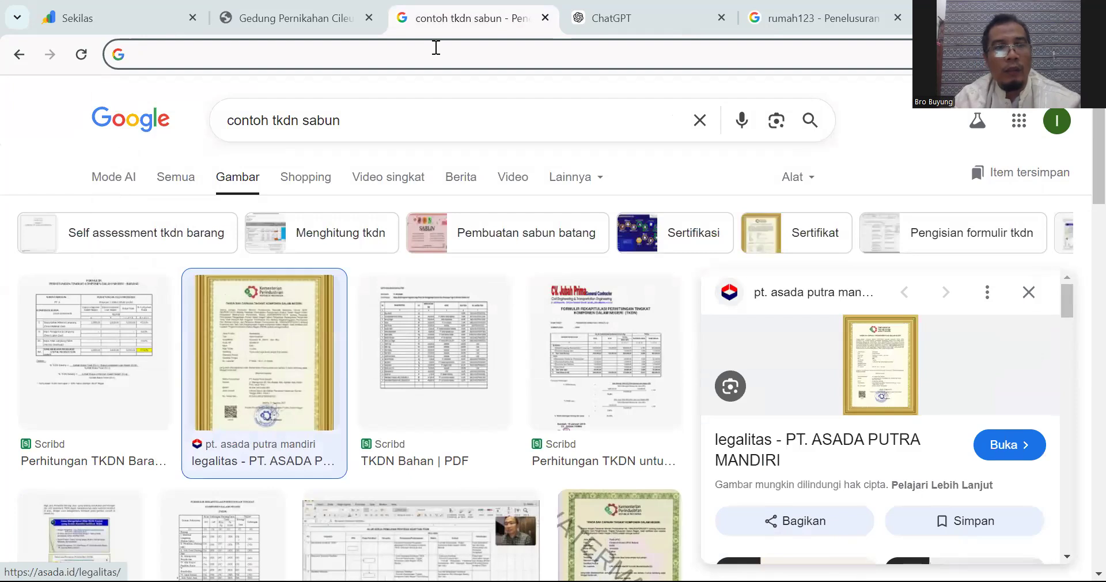
type("https")
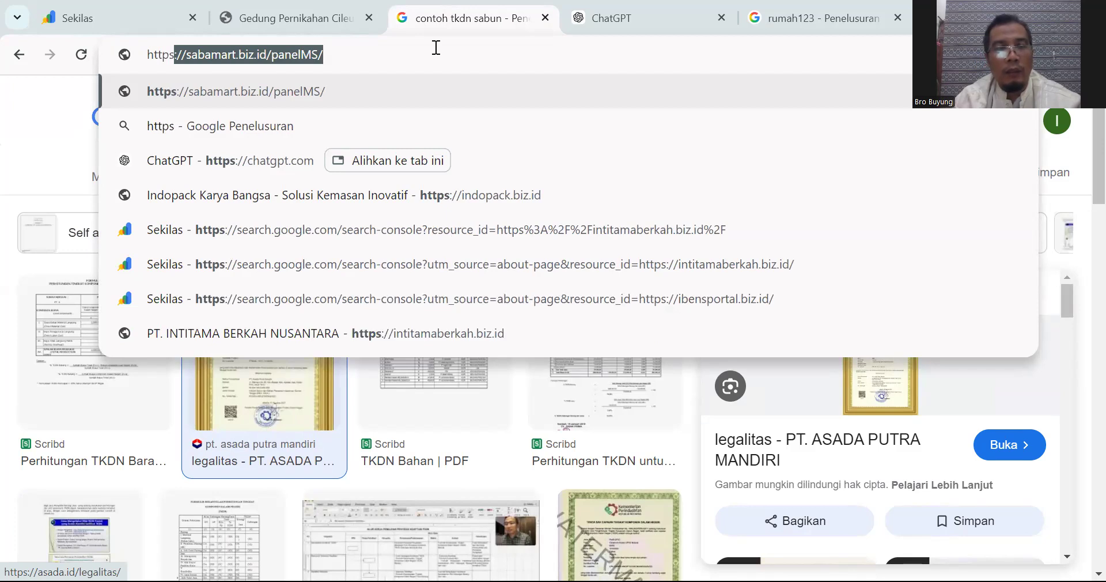
type("://")
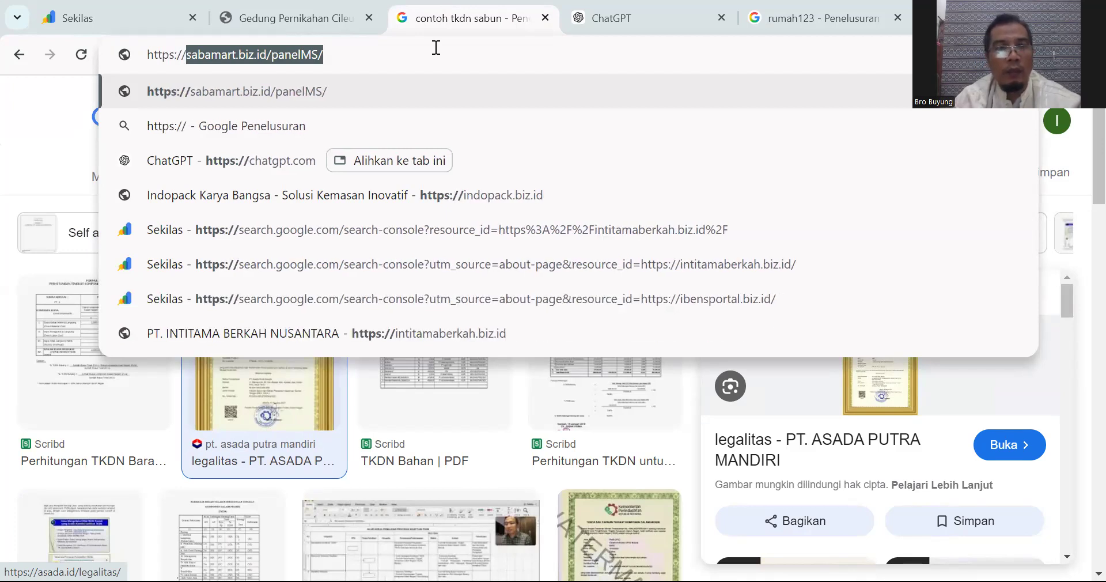
type("pusat")
key("Right")
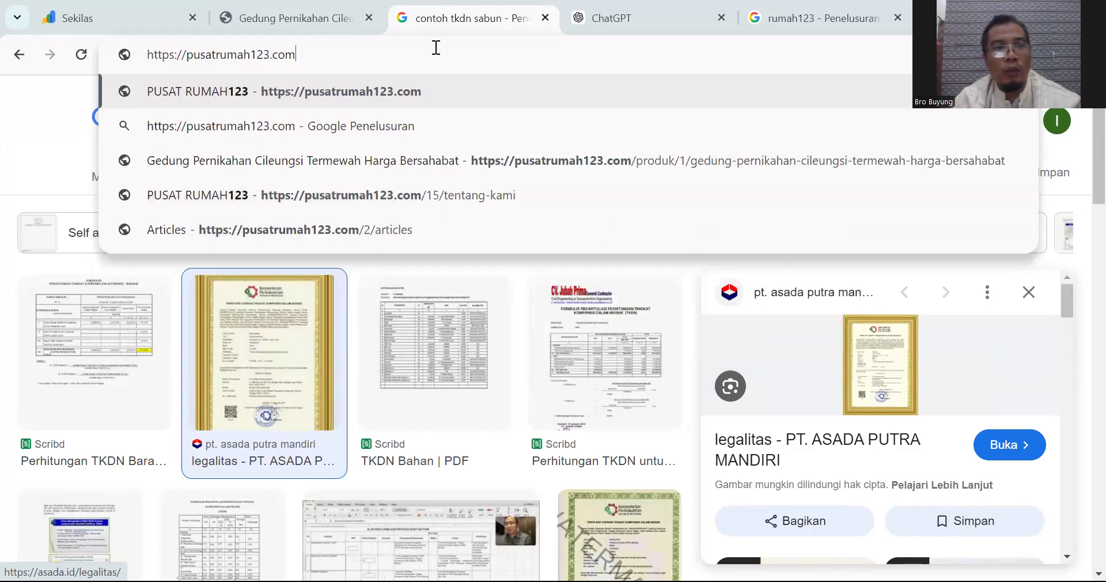
type("/")
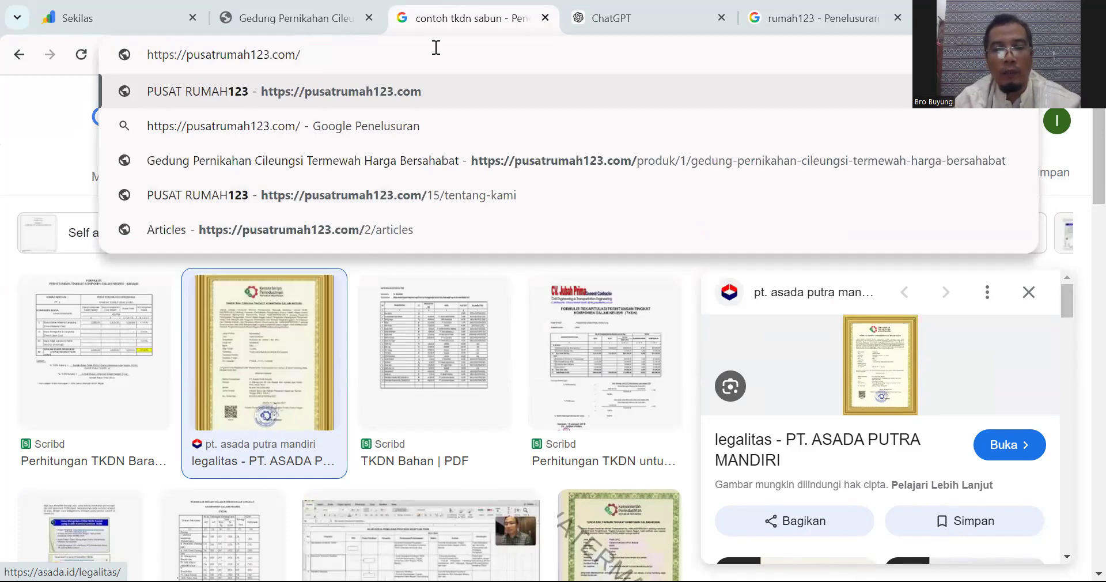
type("panel")
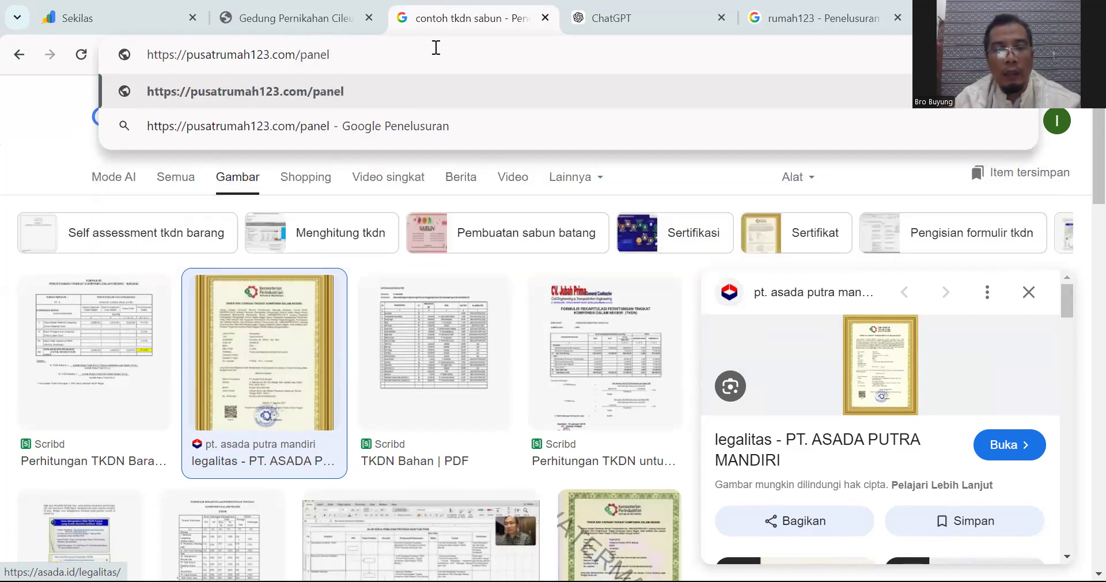
type("MS")
key("Return")
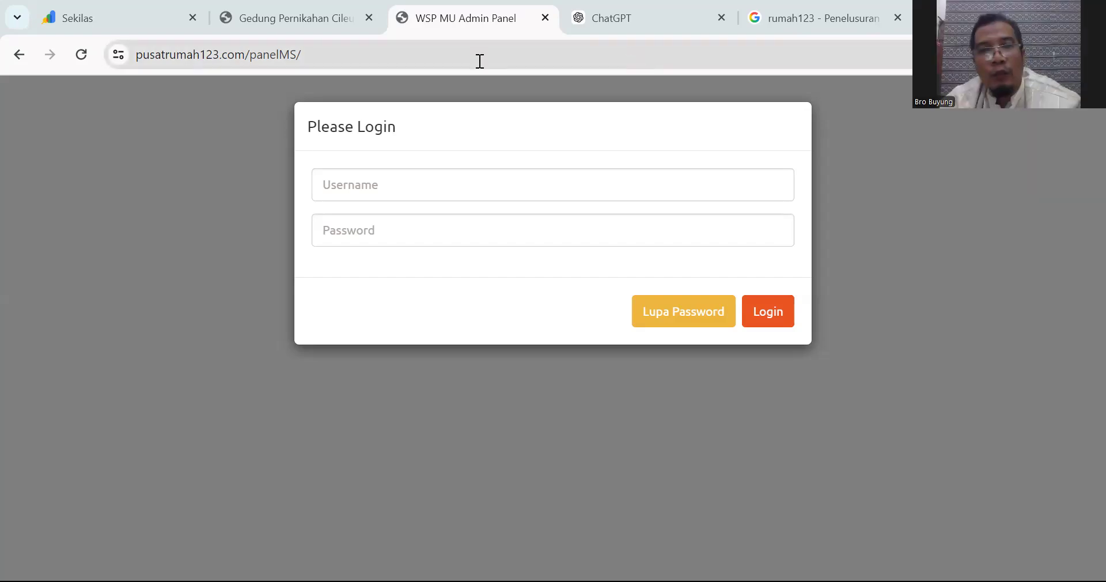
Step: Fill in the saved admin username and the password, and submit the login
left_click(401, 184)
left_click(428, 228)
left_click(365, 233)
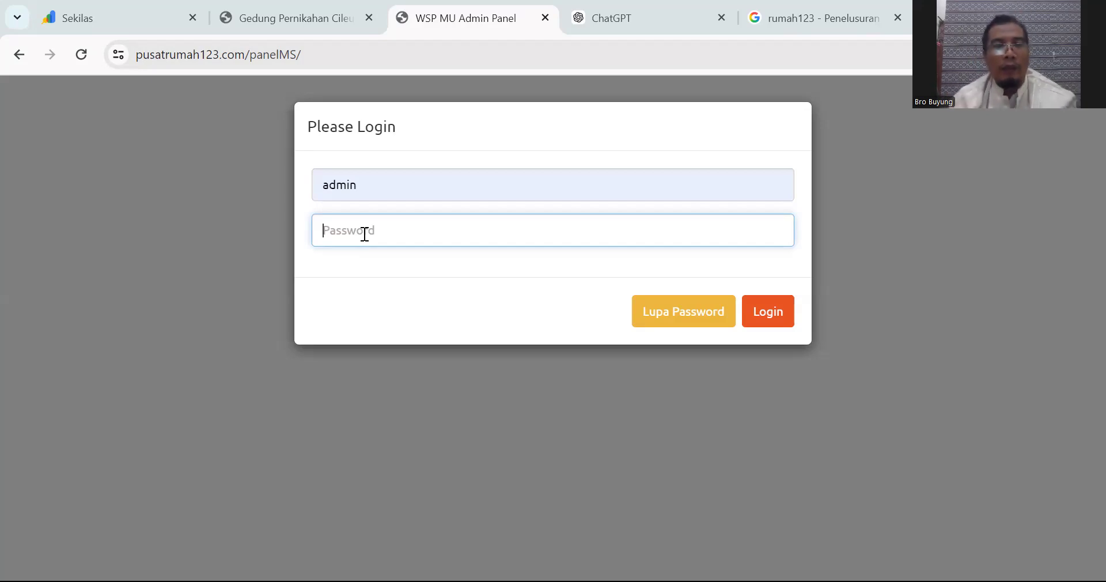
type("•")
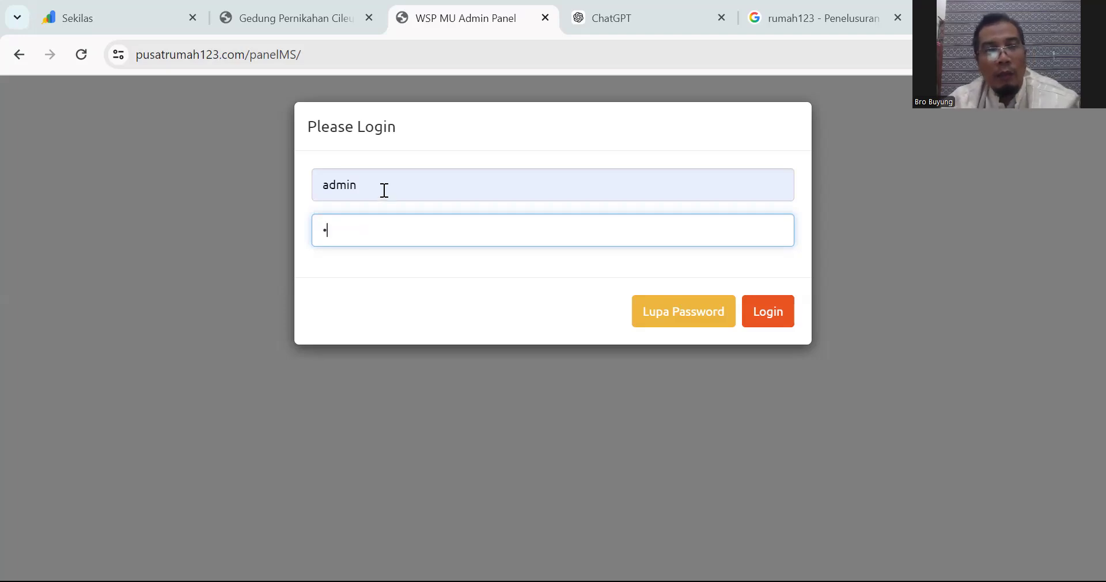
left_click_drag(385, 190, 317, 185)
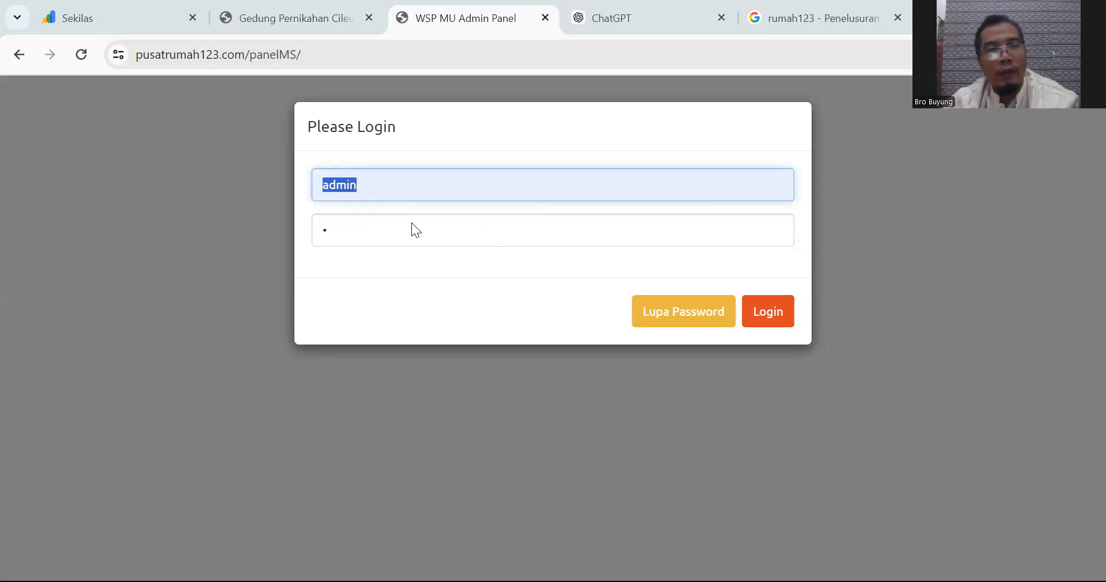
left_click(401, 233)
key("BackSpace")
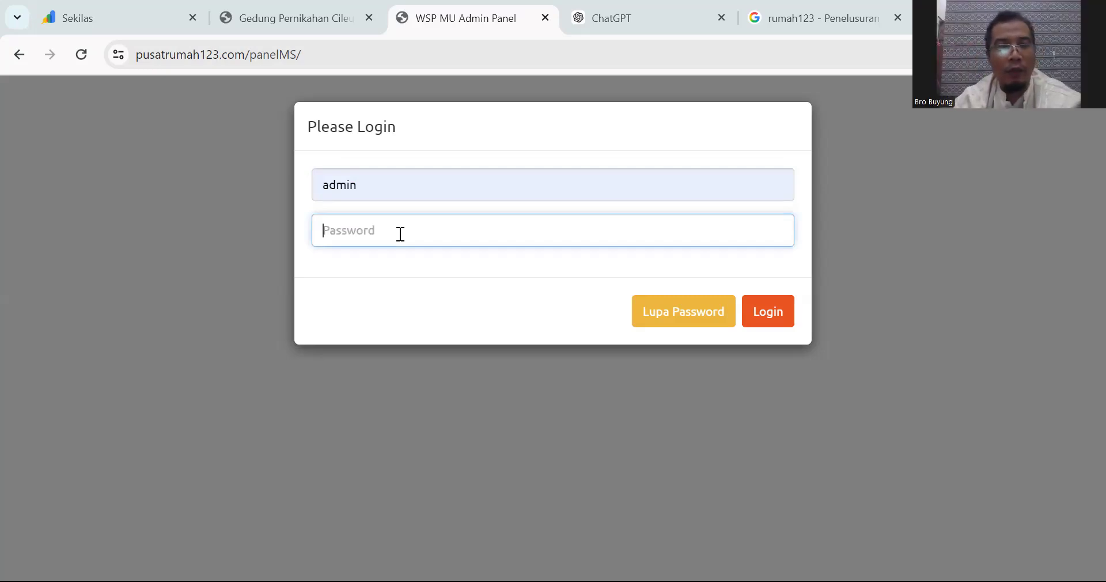
type("***")
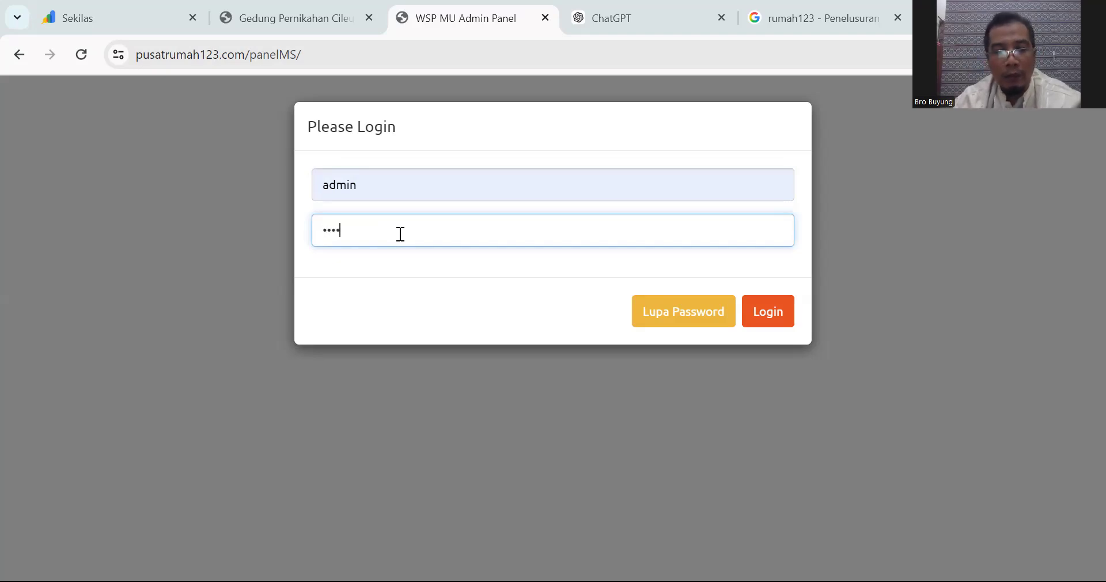
type("*********")
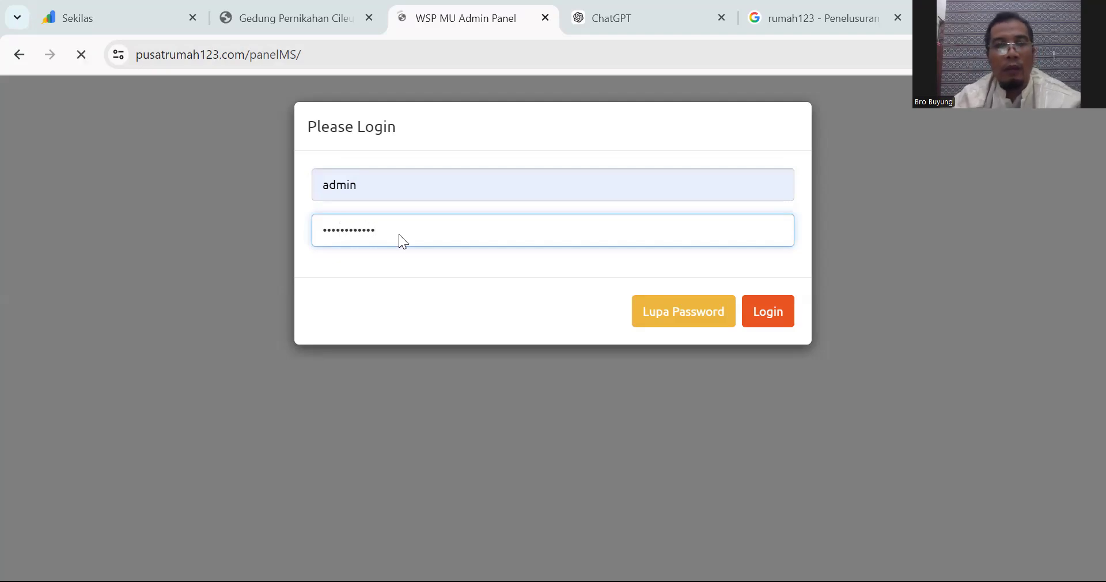
key("Return")
Step: Retry the login with the saved admin username and a re-entered password
left_click(430, 176)
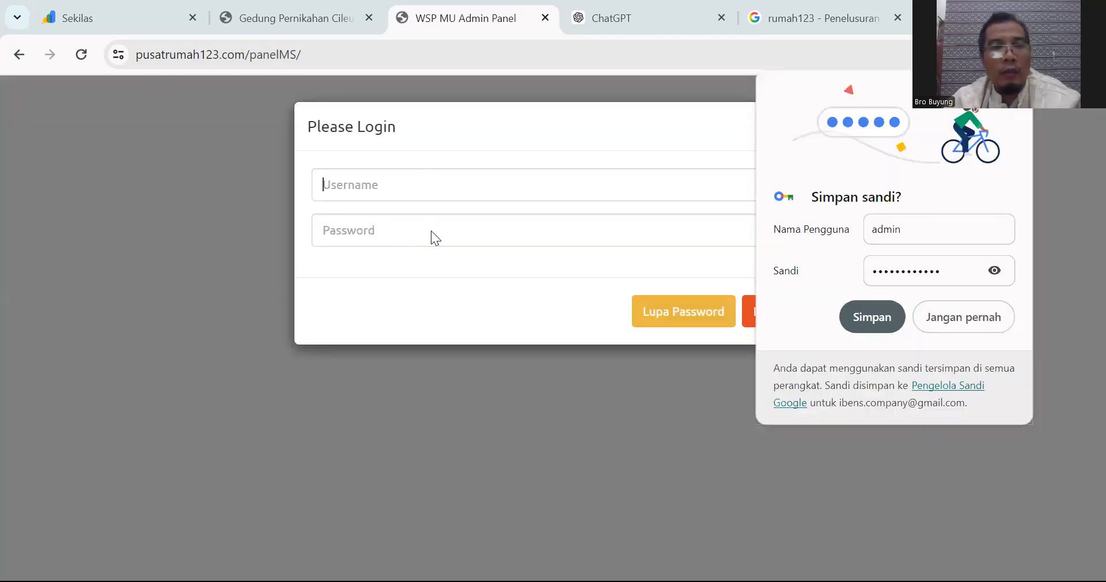
left_click(431, 232)
left_click(412, 232)
type("*******")
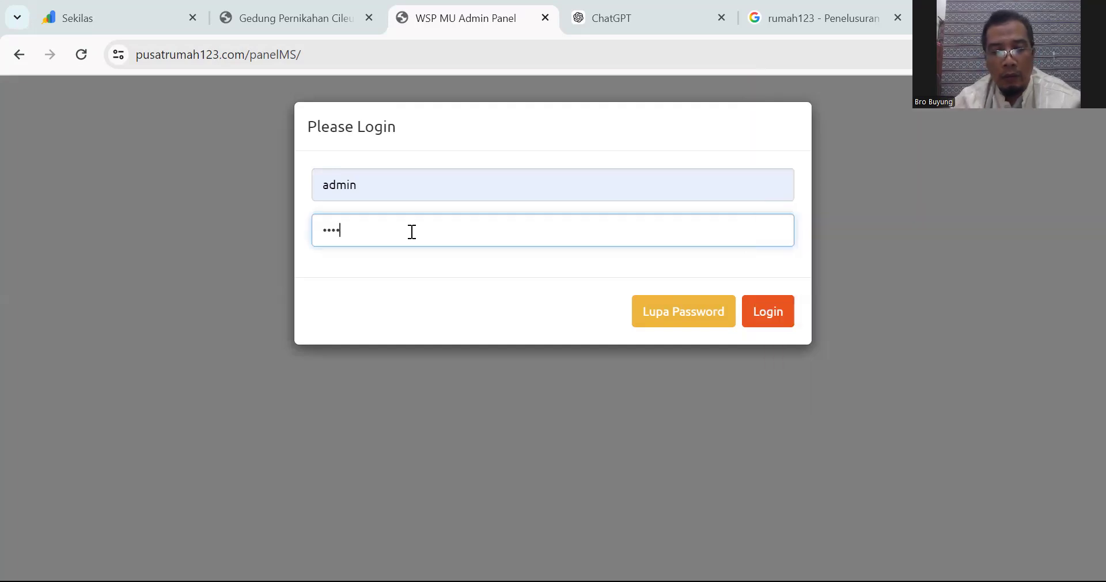
type("******")
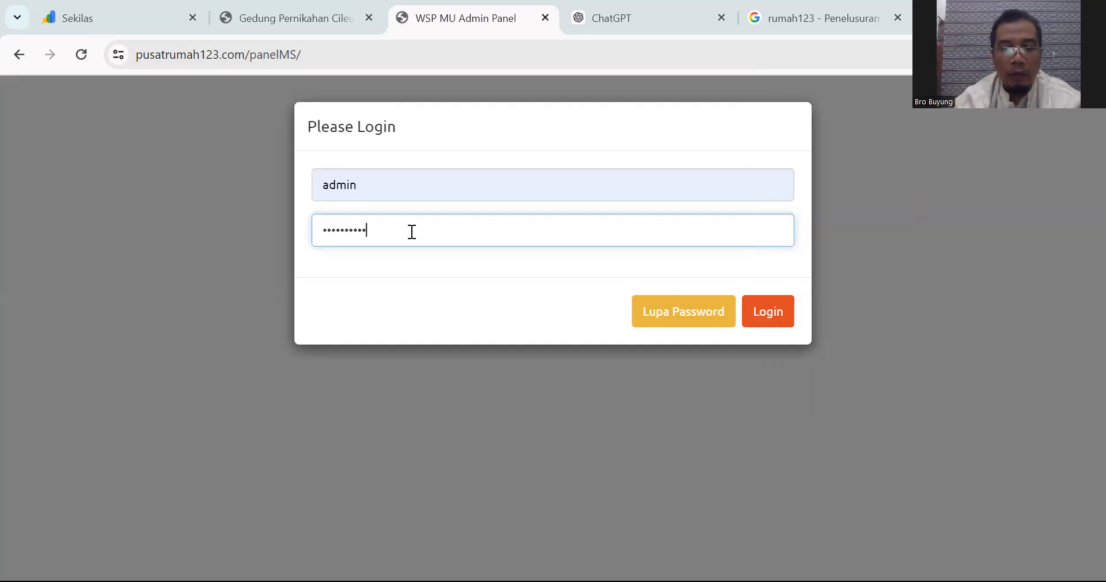
key("Return")
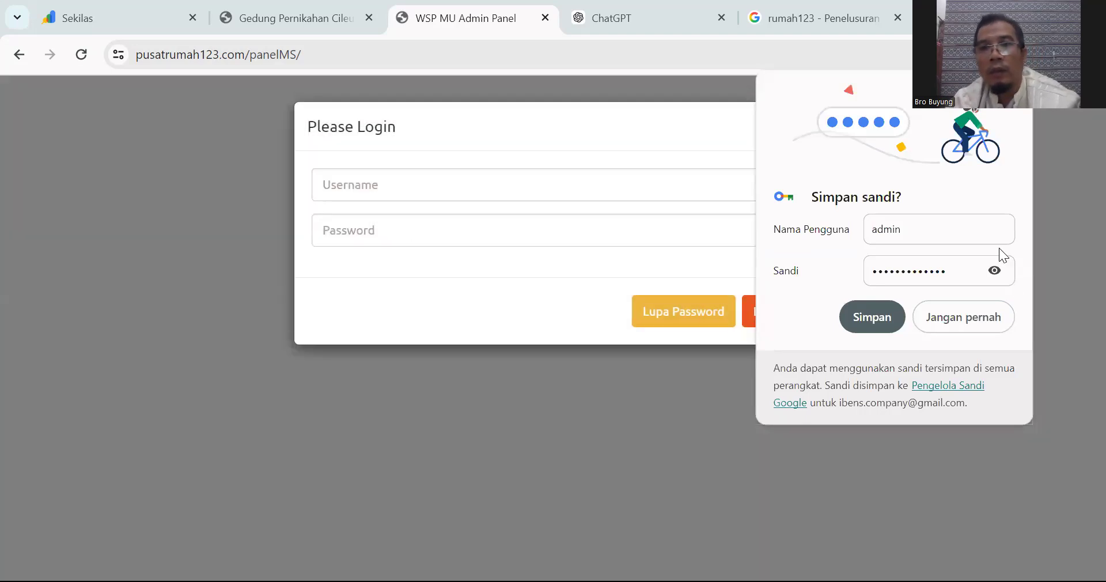
Step: Log in once more to reach the ADMINPANEL welcome page
left_click(507, 190)
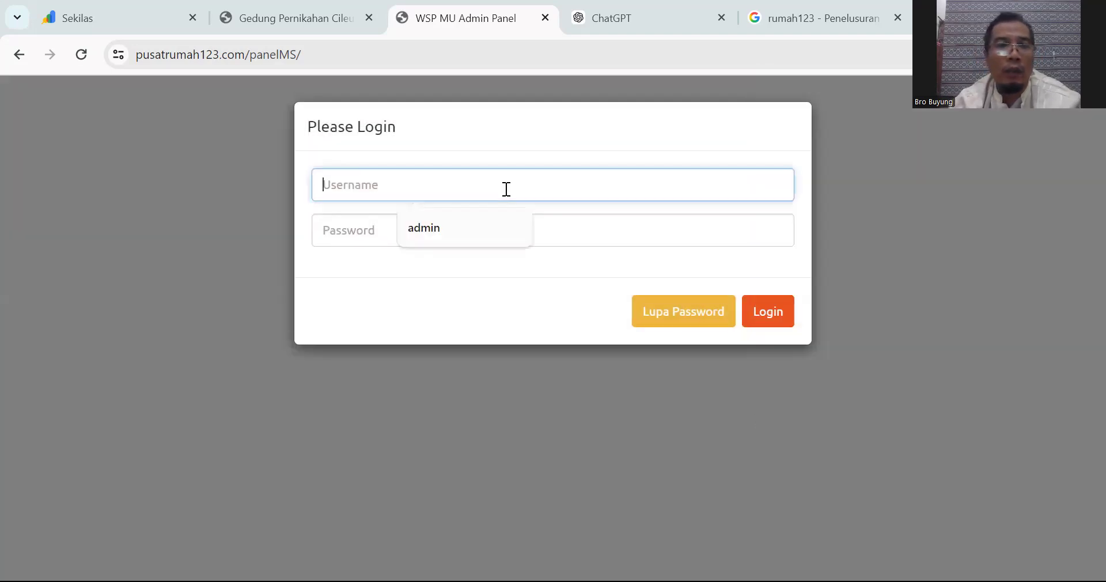
left_click(436, 232)
type("***")
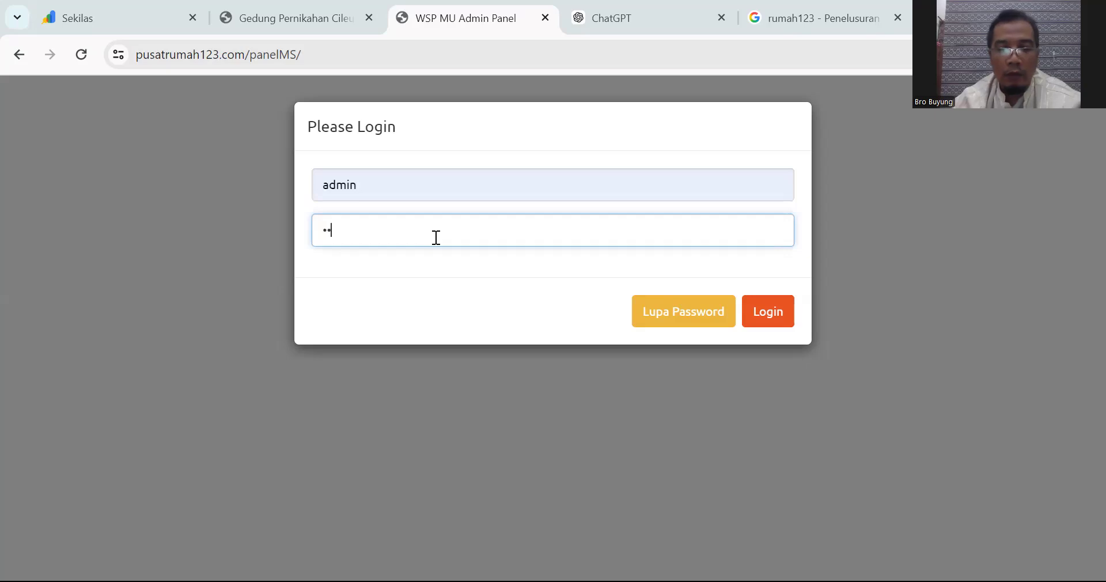
type("**********")
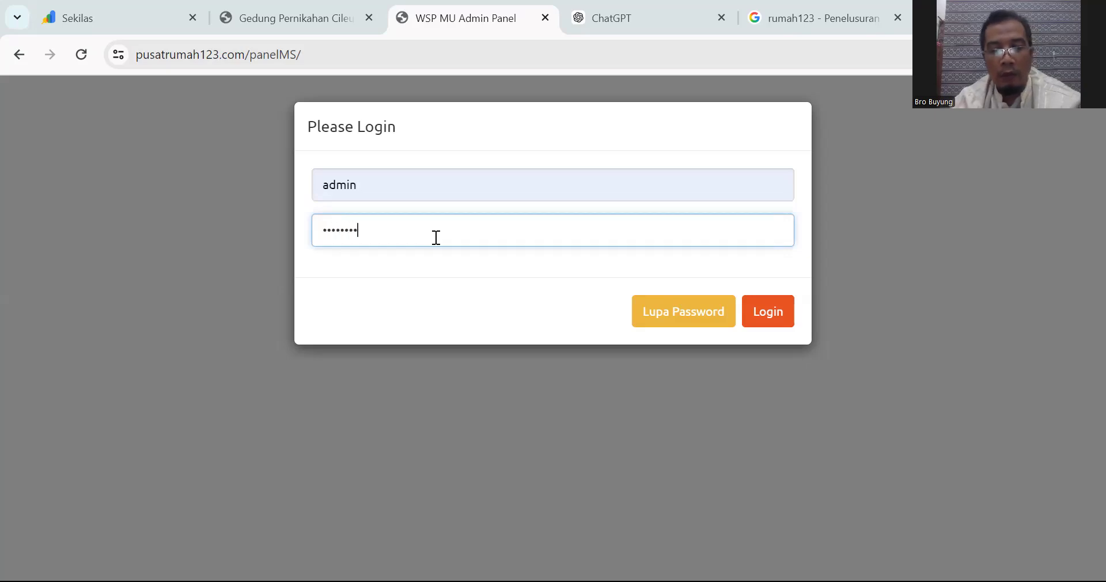
type("***")
key("Return")
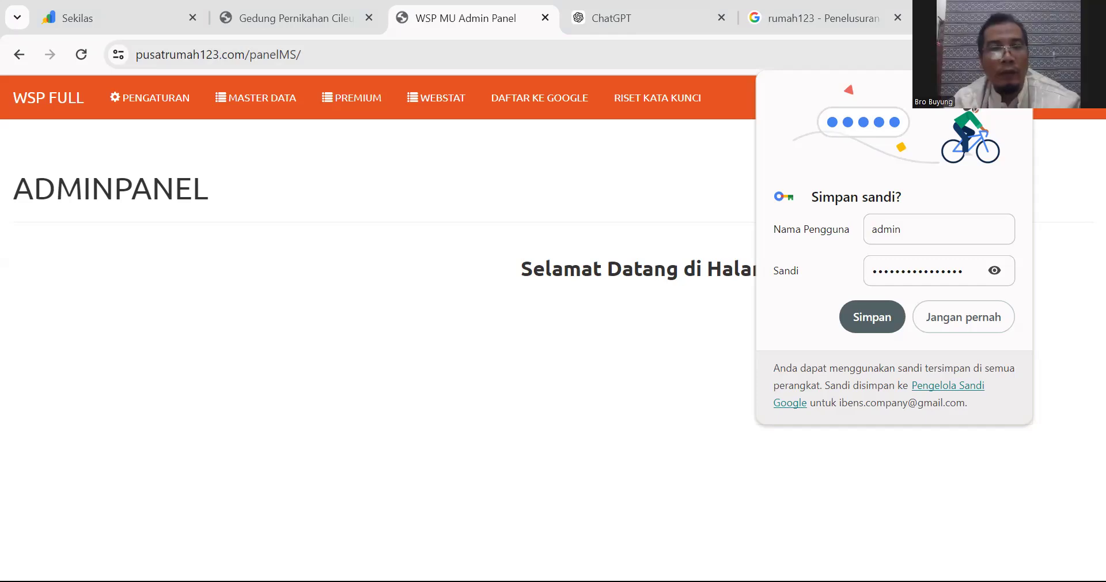
Step: Close Chrome's 'Simpan sandi?' popup and confirm on the admin page
key("Escape")
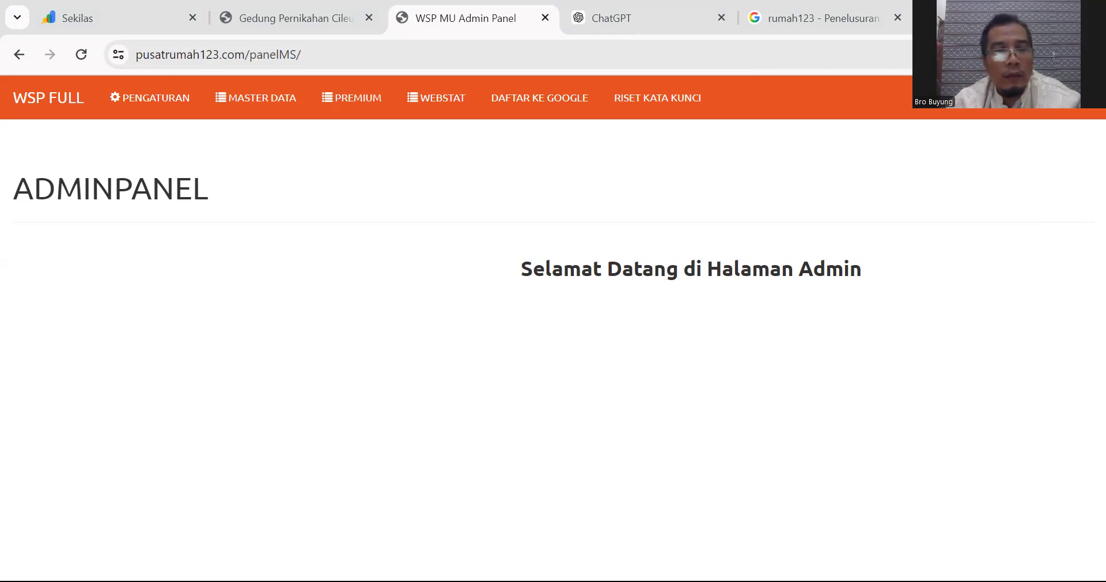
left_click(398, 285)
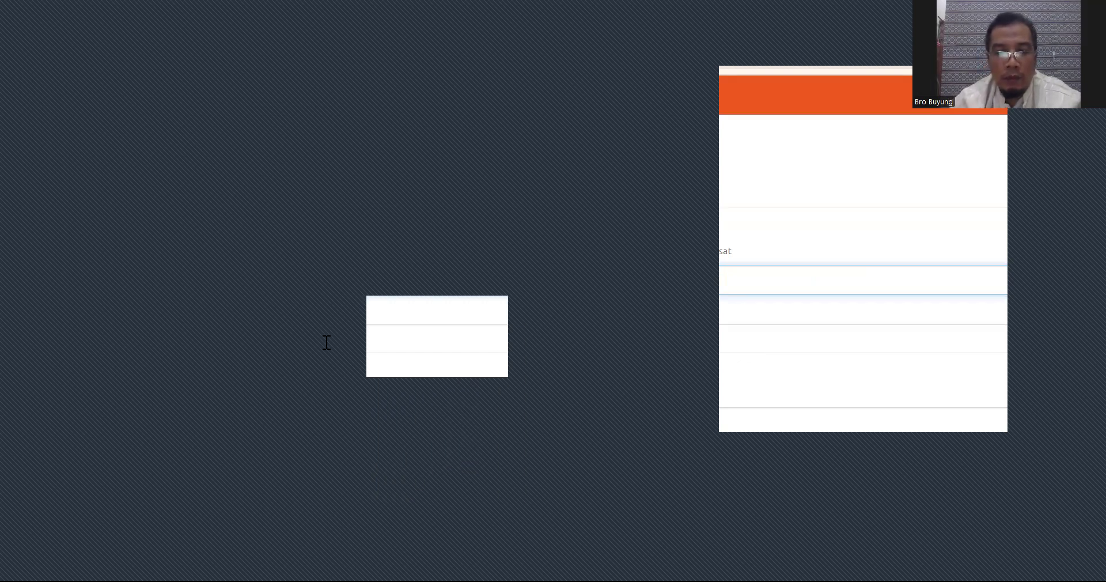
key("Return")
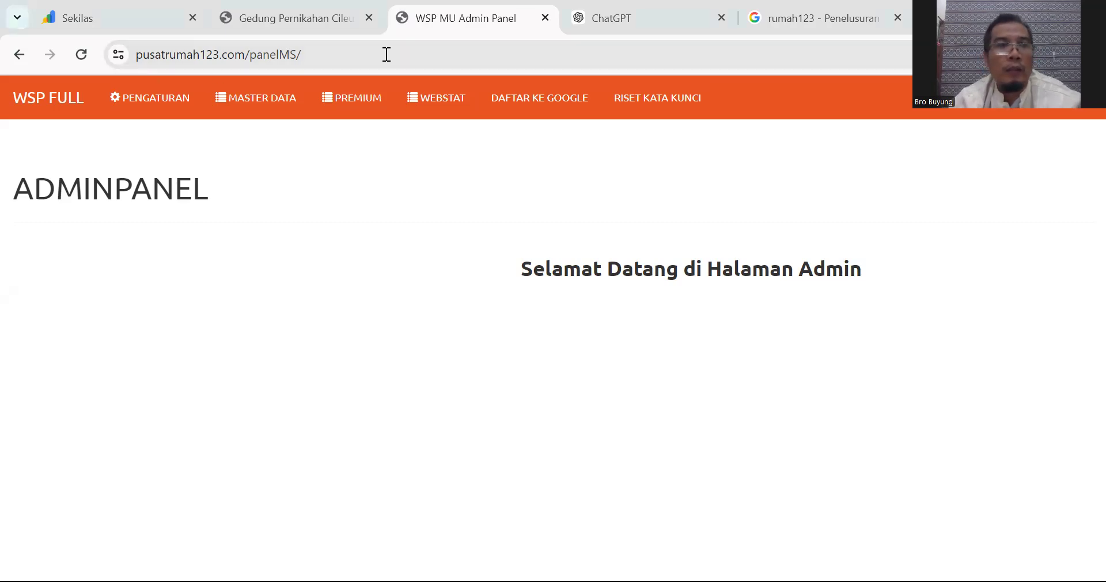
key("ctrl+t")
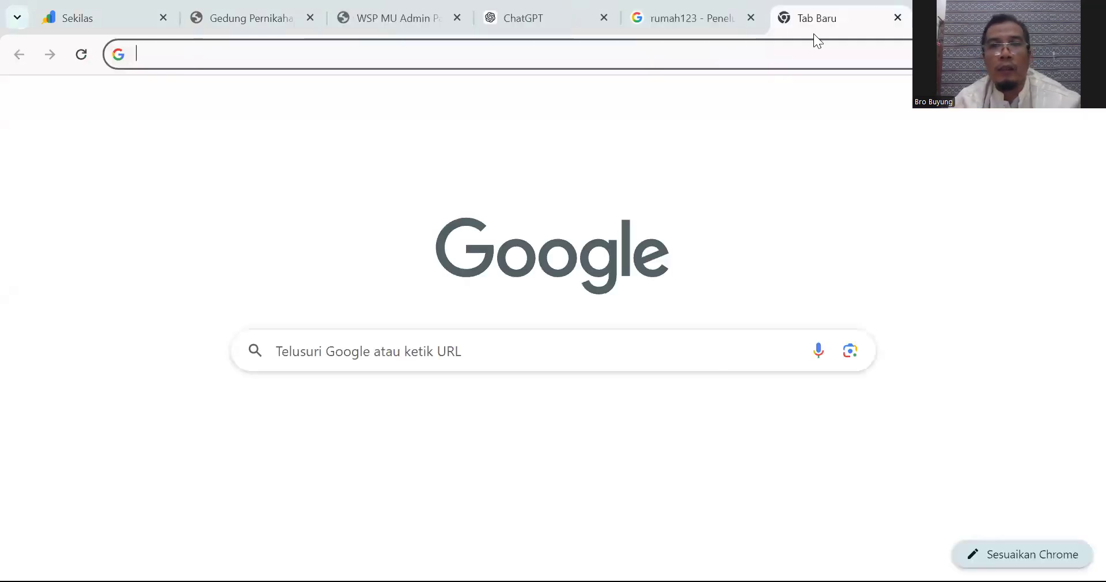
left_click(402, 18)
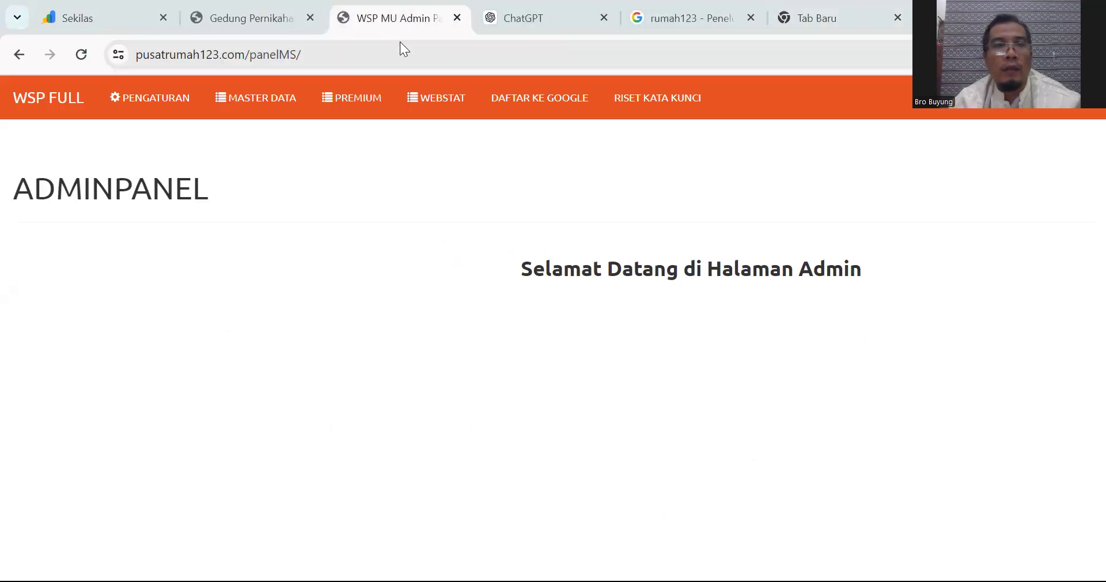
left_click(843, 4)
left_click(804, 47)
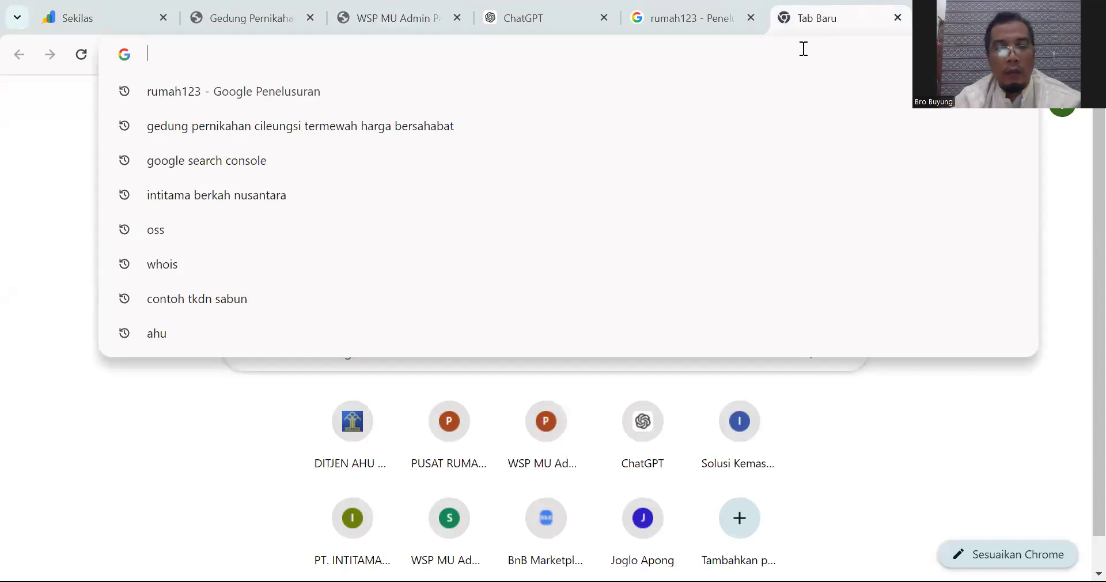
type("pusat")
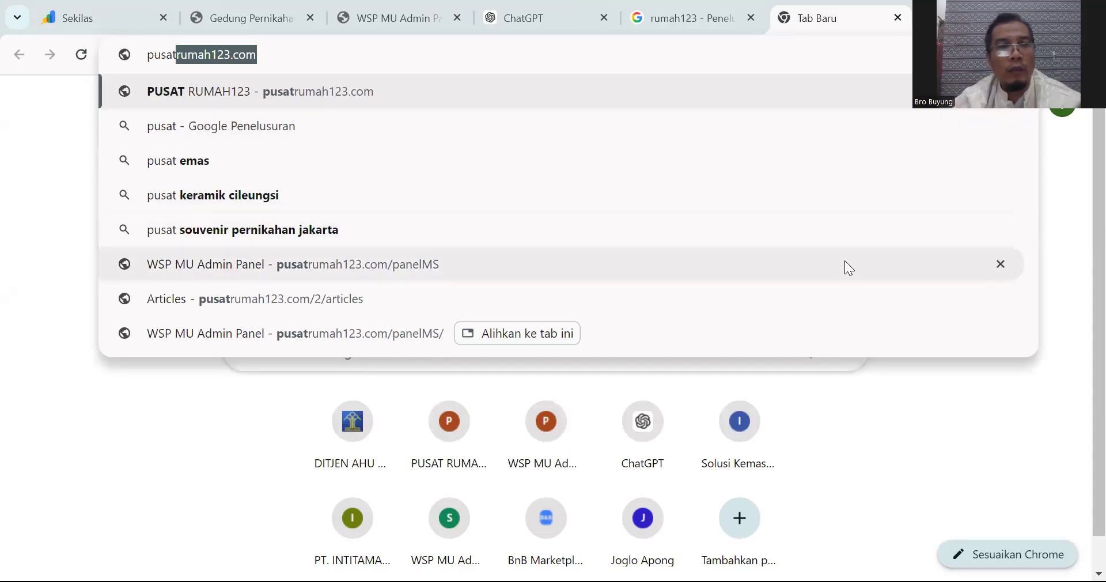
left_click(845, 263)
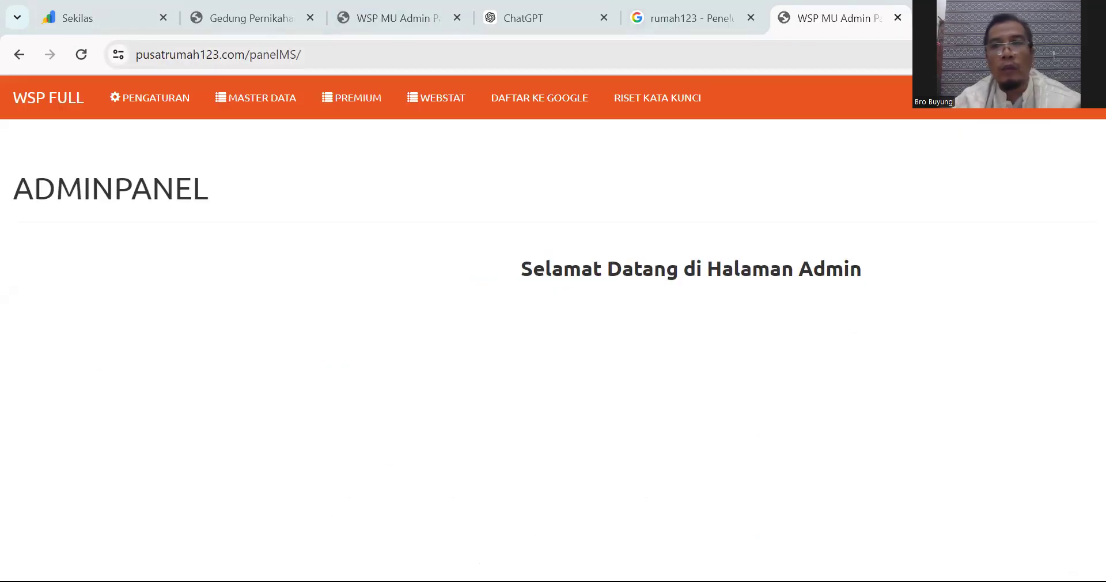
left_click(902, 13)
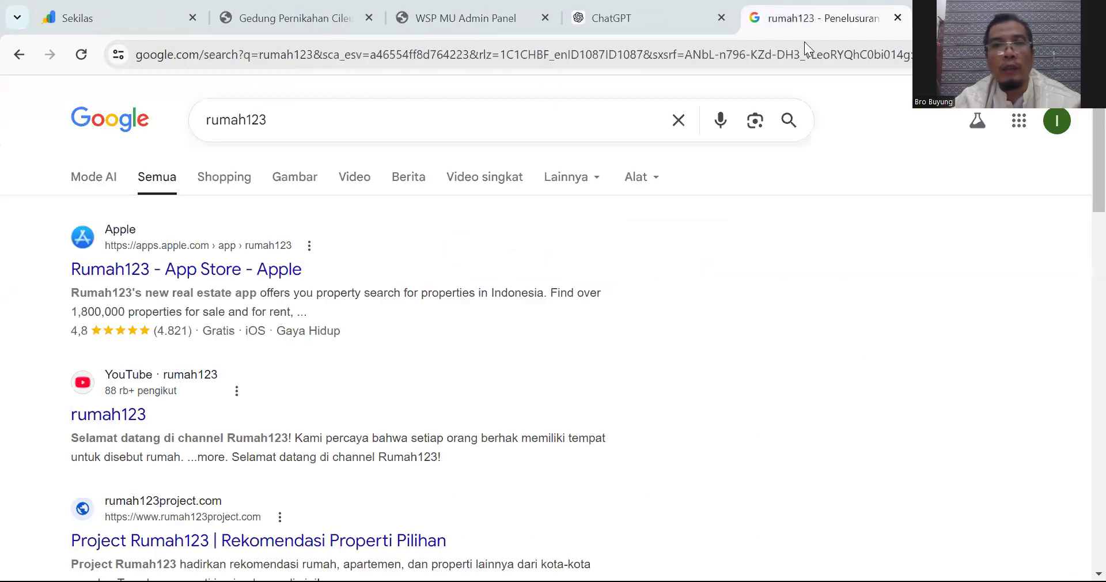
left_click(462, 23)
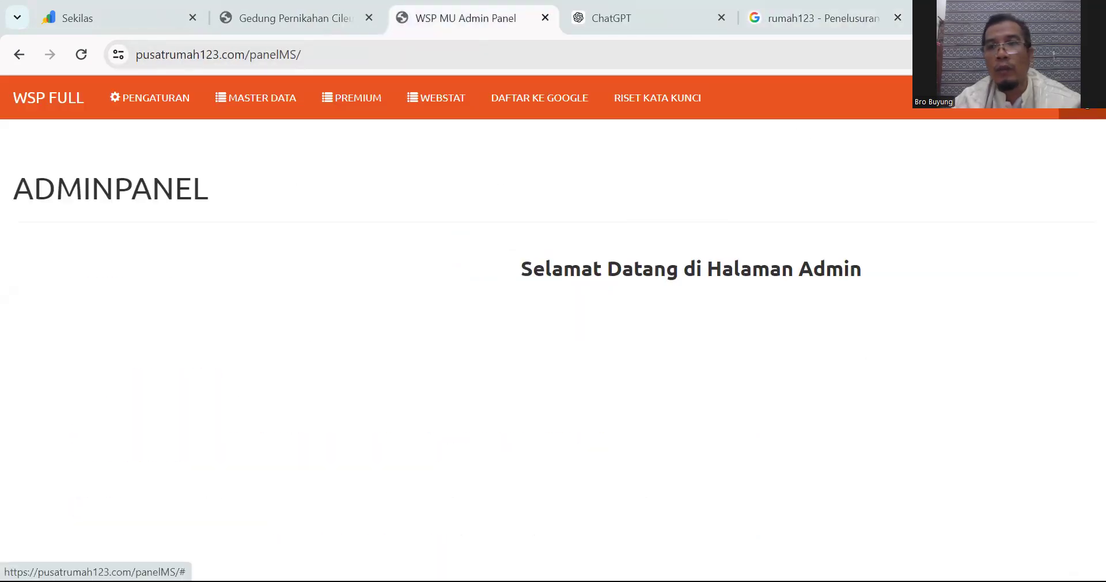
Step: Log out and sign back in with the other user's username and password, saving the password in Chrome
left_click(1083, 107)
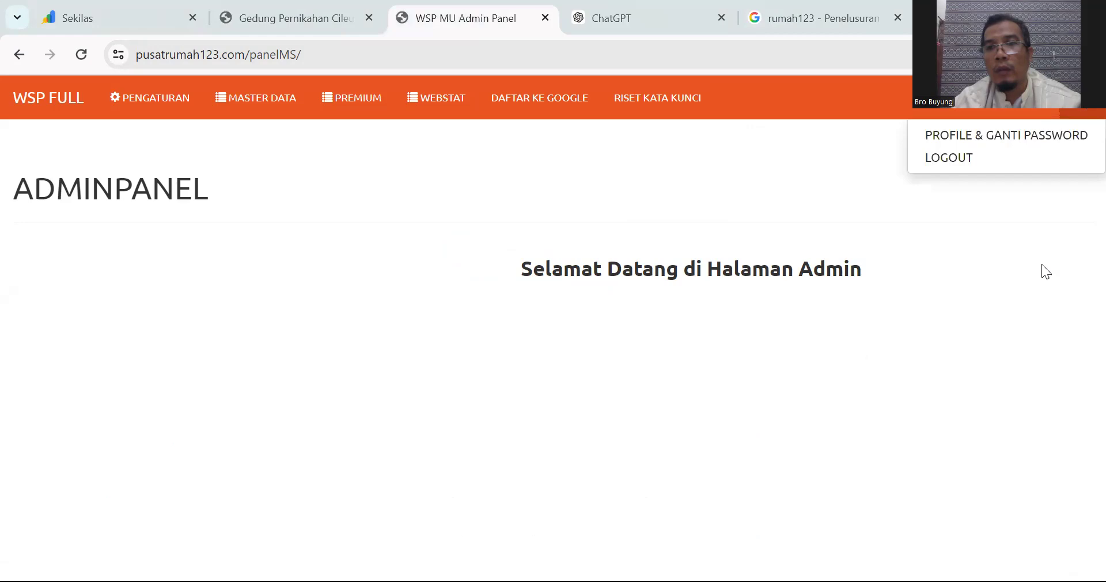
left_click(988, 162)
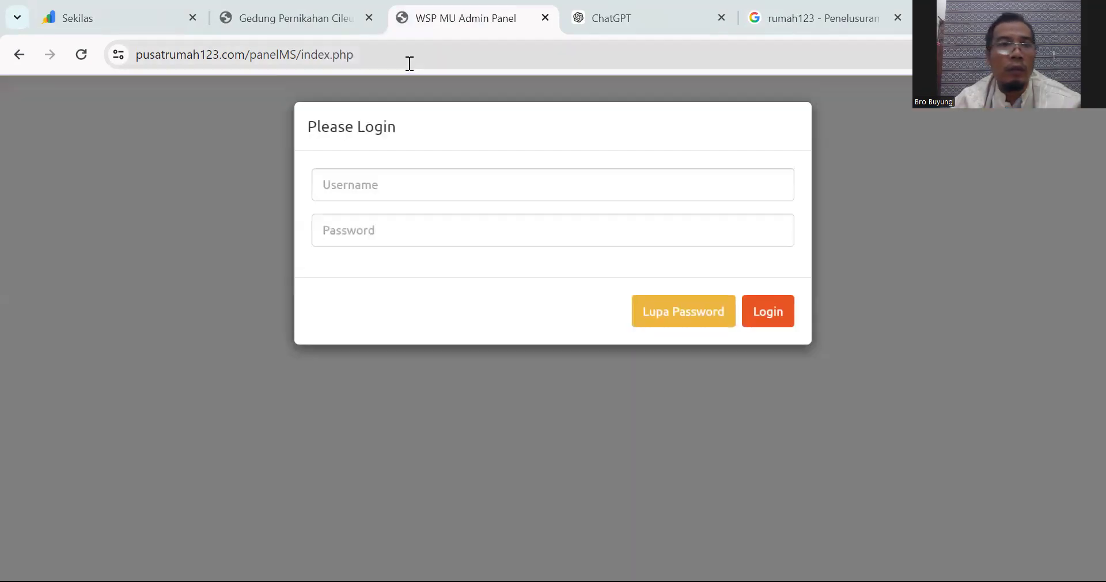
left_click(400, 180)
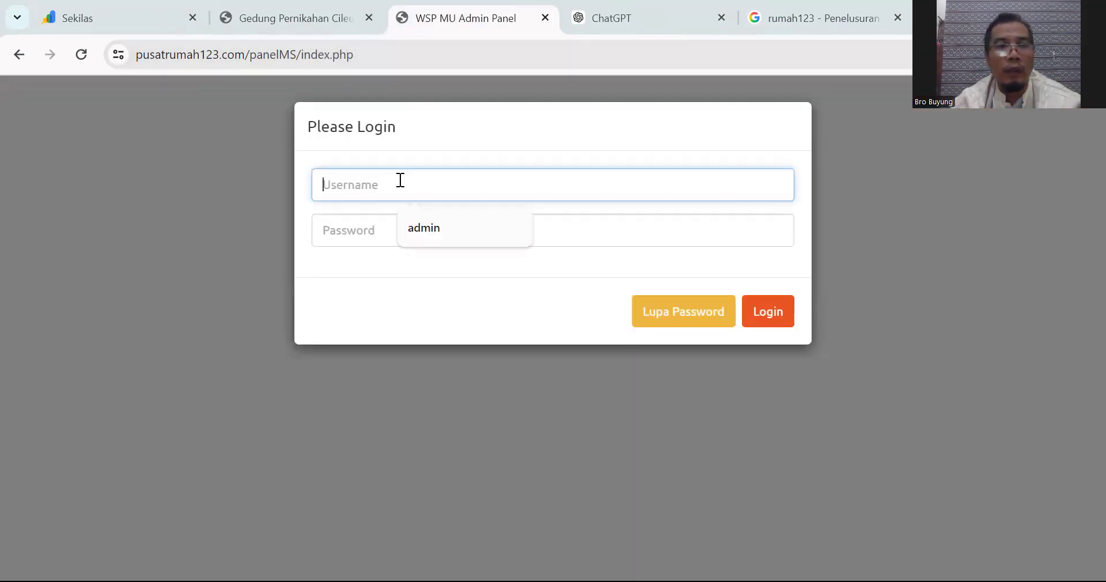
type("Buyung")
left_click(404, 240)
type("•••••••••••")
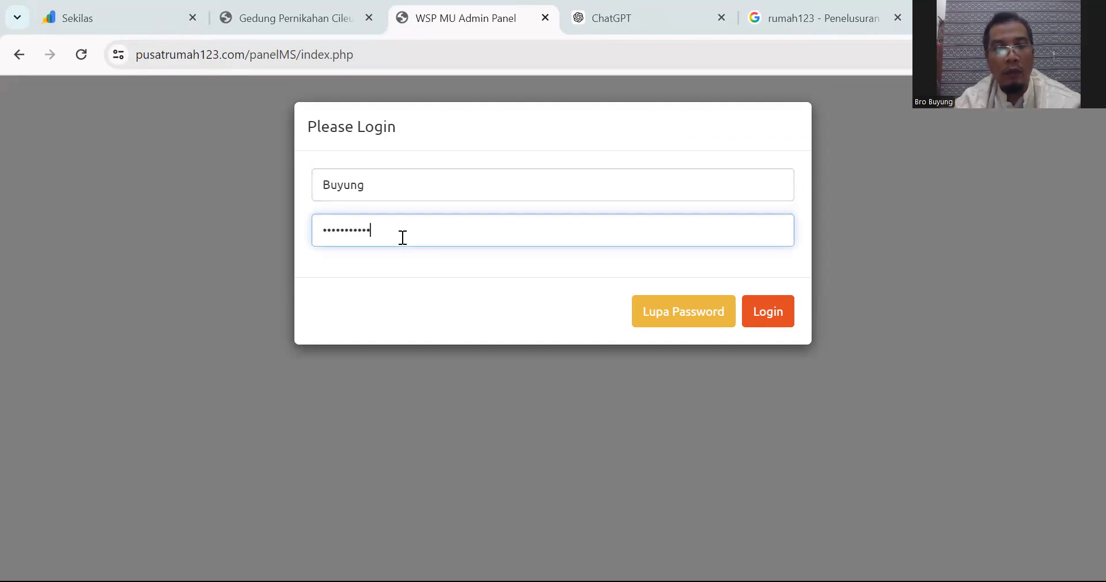
left_click(762, 316)
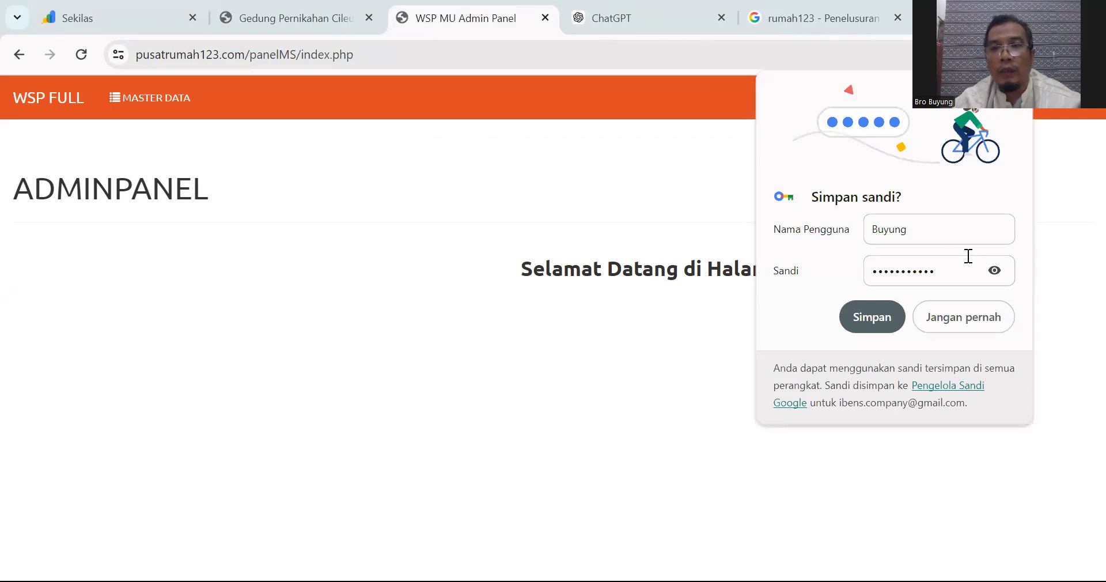
left_click(868, 322)
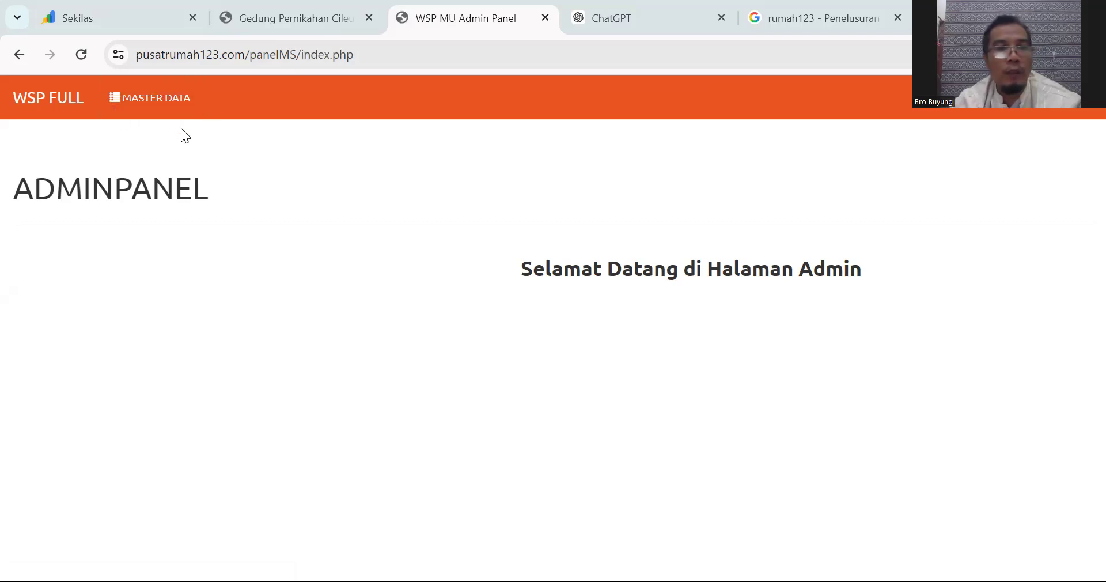
Step: Go to MASTER DATA > PRODUK to view the empty product list
left_click(132, 112)
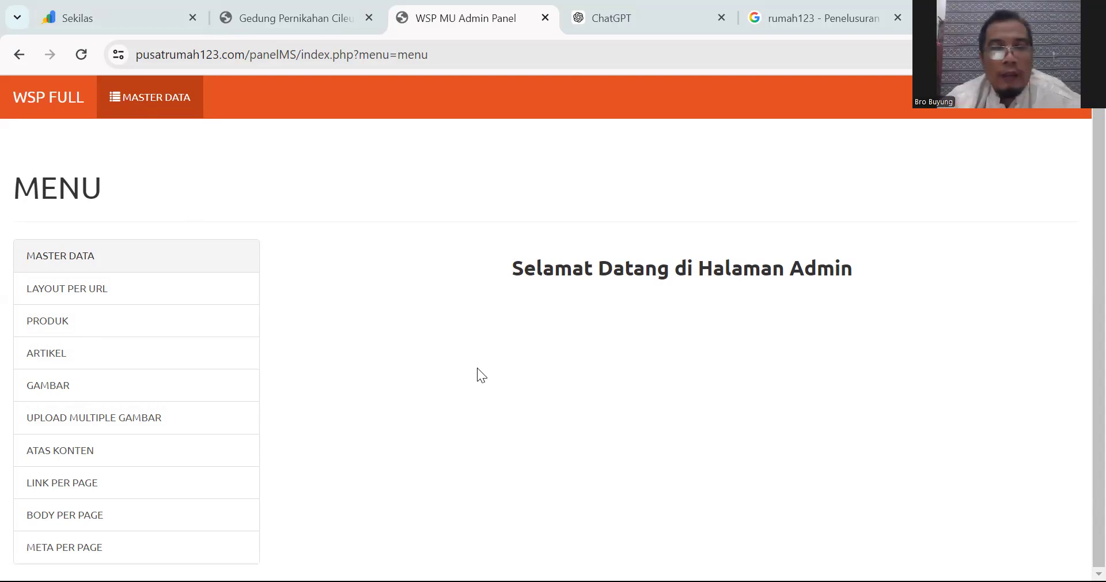
left_click(77, 332)
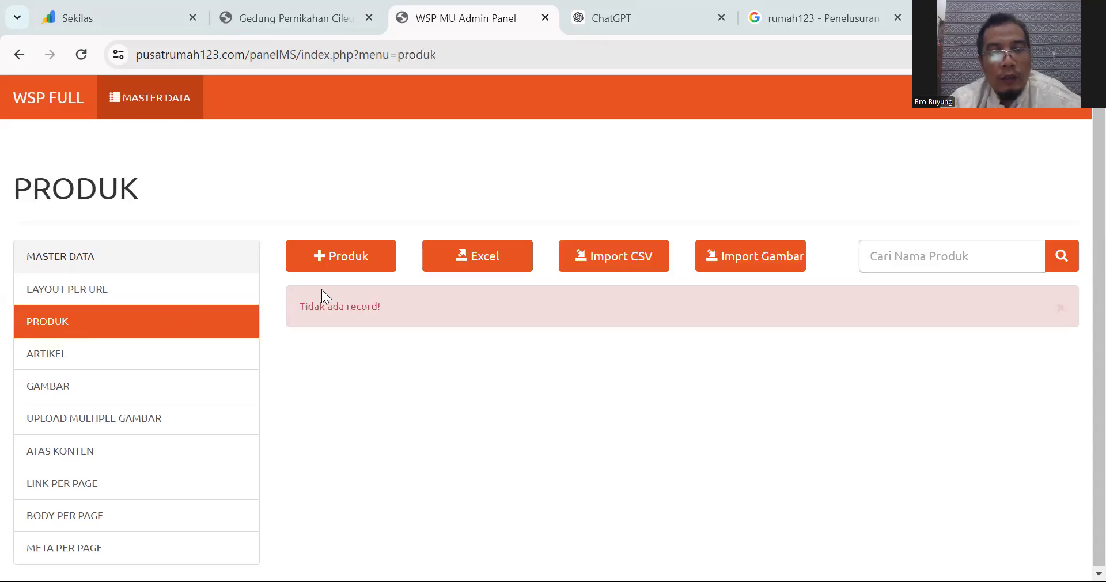
Step: Add a new product with category RUMAH DIJUAL, focusing the Baris 1 name field
left_click(346, 264)
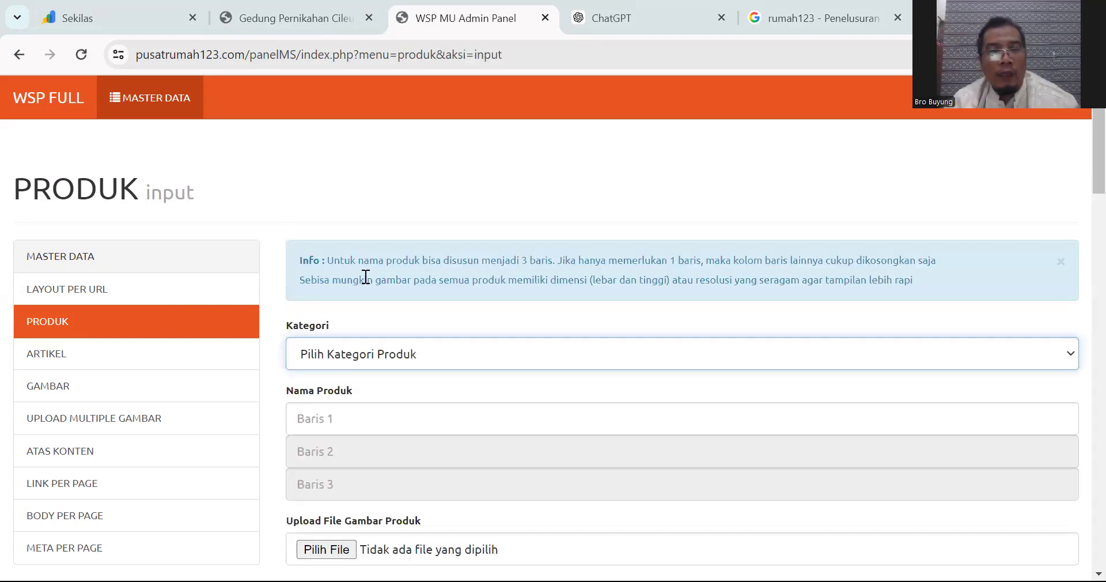
scroll(428, 276, "down", 2)
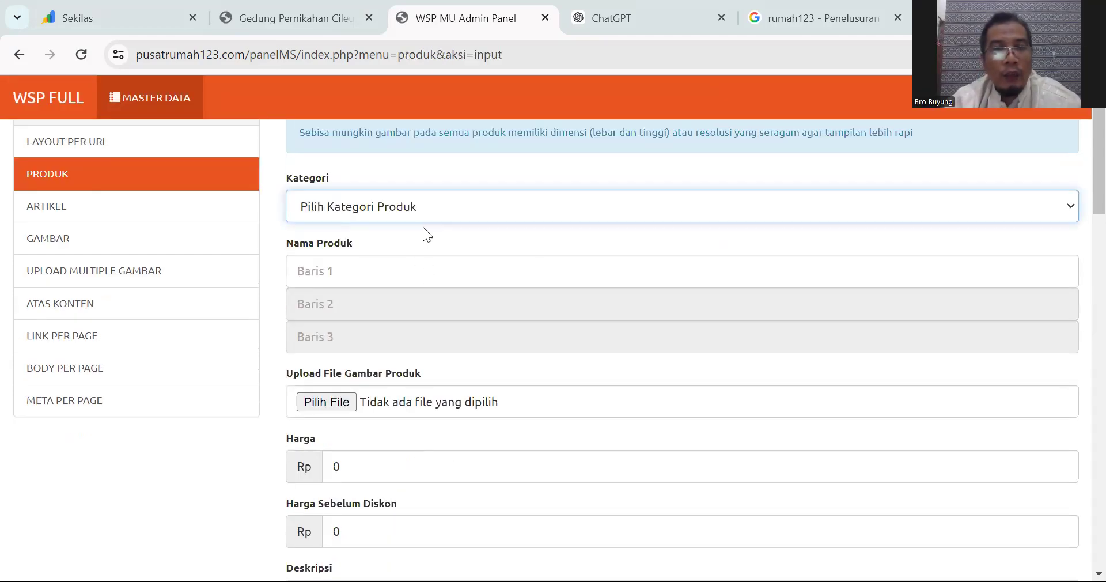
left_click(442, 217)
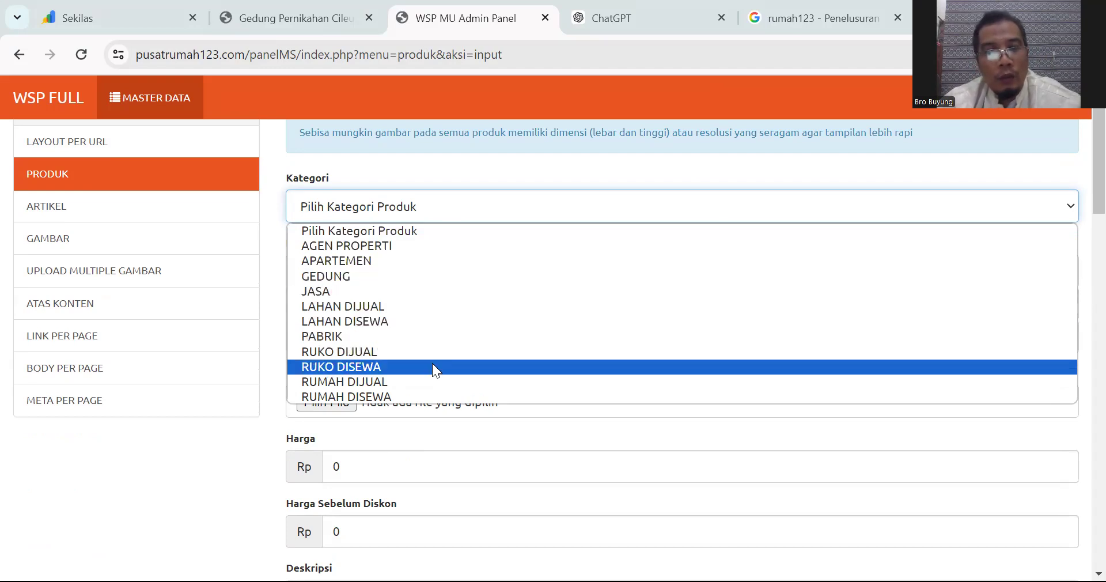
left_click(439, 382)
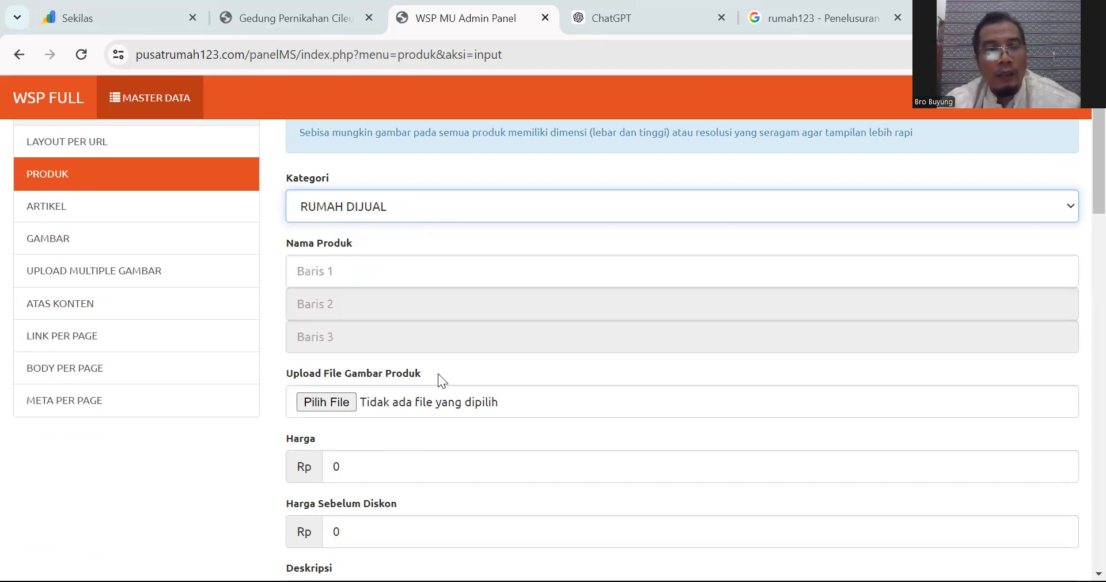
left_click(346, 265)
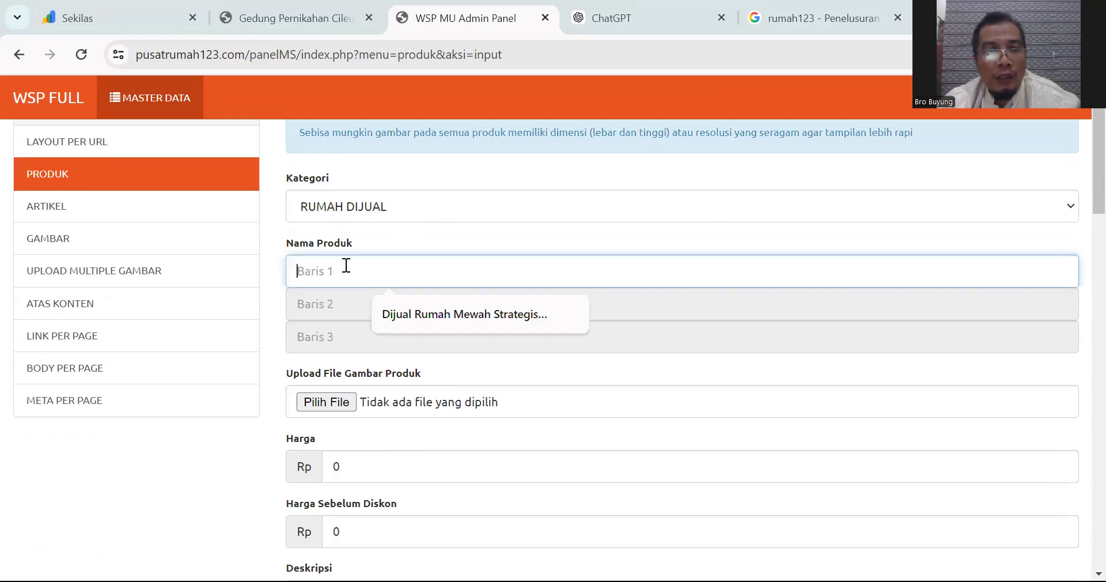
scroll(362, 466, "down", 3)
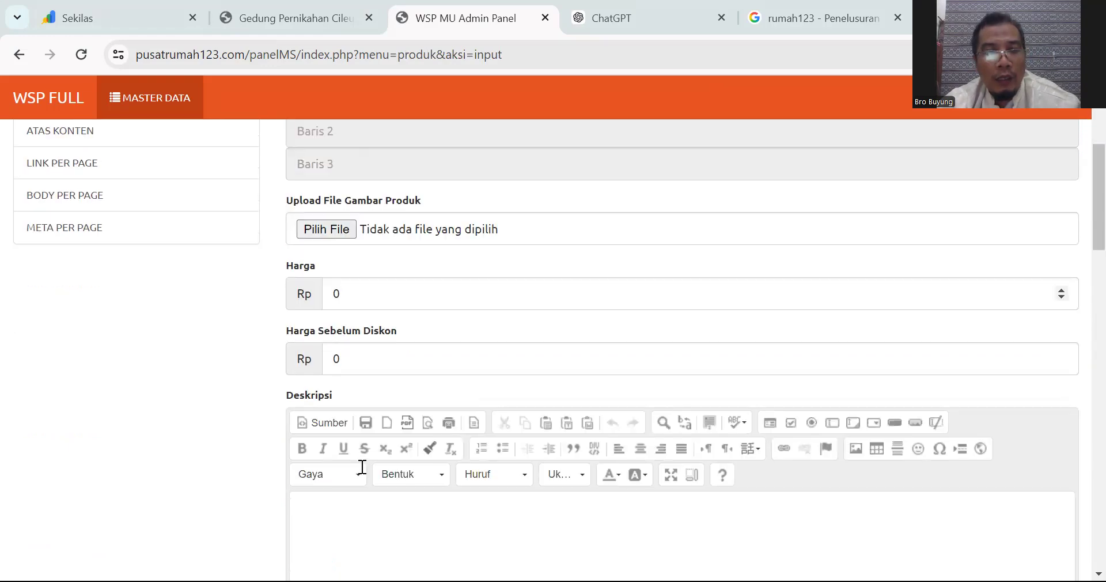
scroll(362, 467, "up", 5)
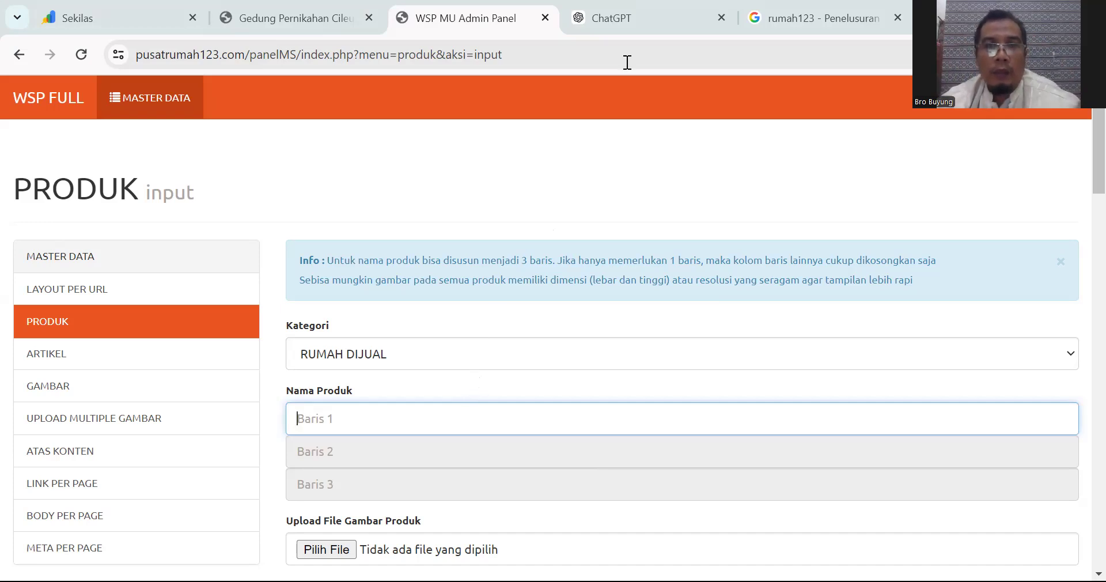
left_click(629, 25)
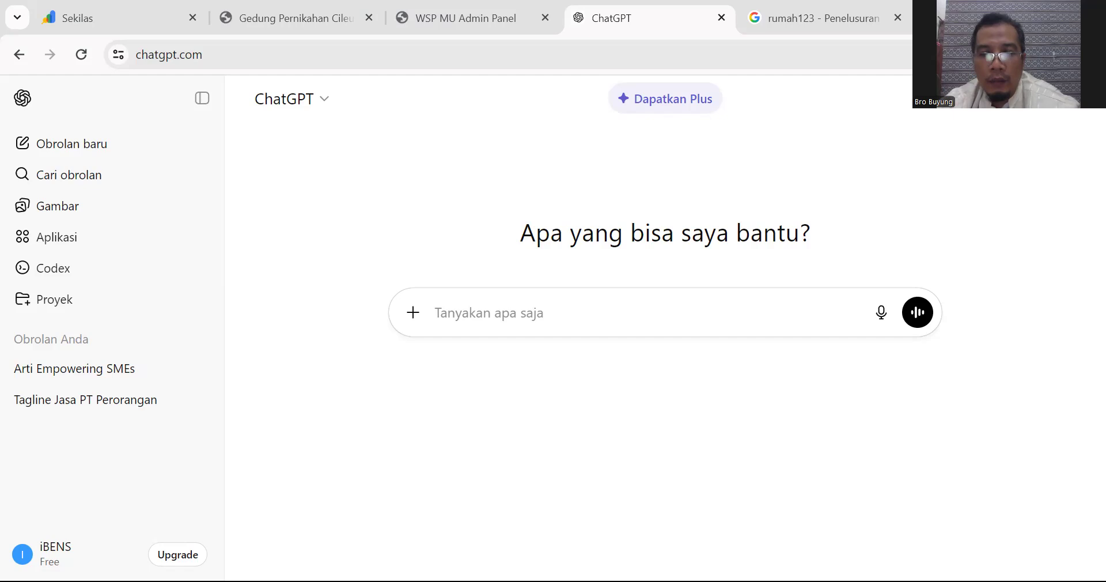
Step: Paste the 5-clickbait-keyword prompt for 'shipping agency balikpapan', changing 'aku' to 'saya'
left_click(441, 312)
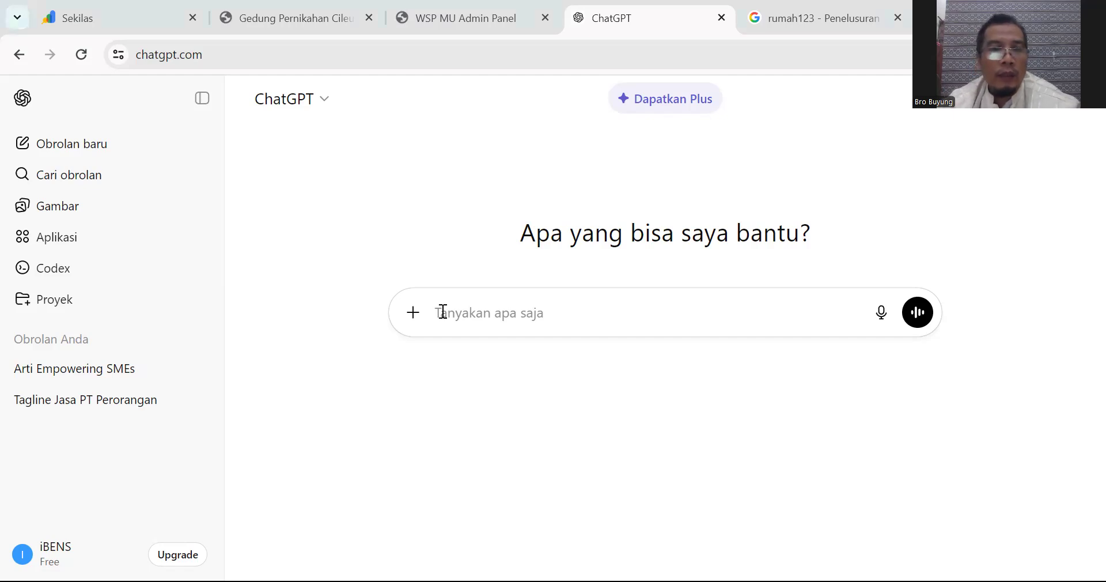
type("tolong buatkan aku keyword yang klickbait & ngehook untuk \"shipping\" sebanyak 5 keyword dengan panjang keyword 9 sd 11 kata Keyword Awal (Seed Keyword) Keyword utama (Primary Keyword) : \"shipping agency balikpapan\" Keyword Ekor 1 (Long-tail Level 1, 4–6 kata) Keyword Ekor 2 (Long-tail Level 2, 7–11 kata) Keyword Variasi / LSI, E-E-A-T")
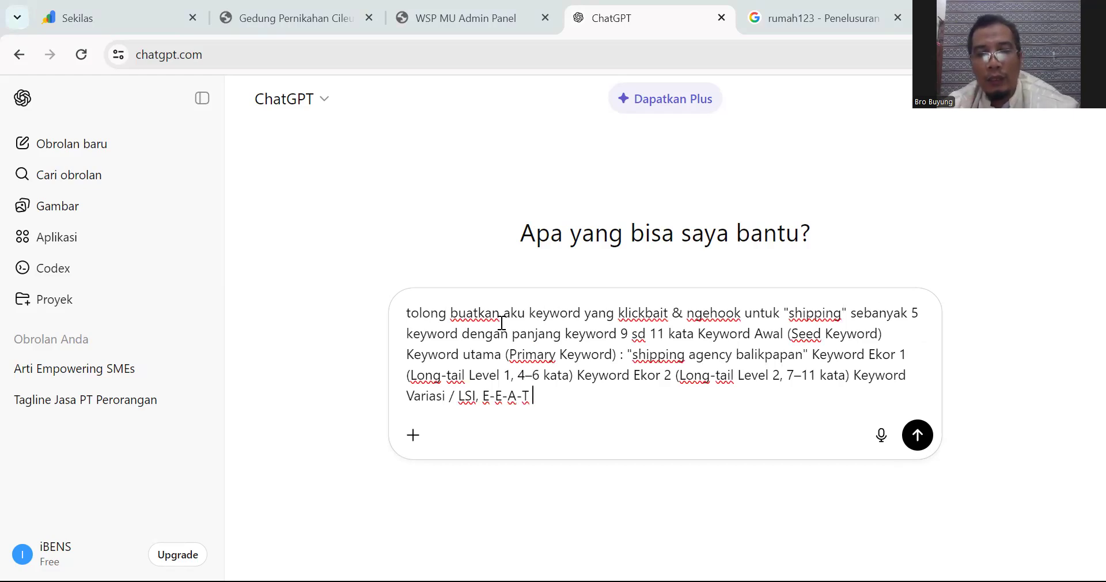
key("Up")
key("Up")
key("Up")
key("Up")
key("shift+Left")
key("shift+Left")
key("shift+Left")
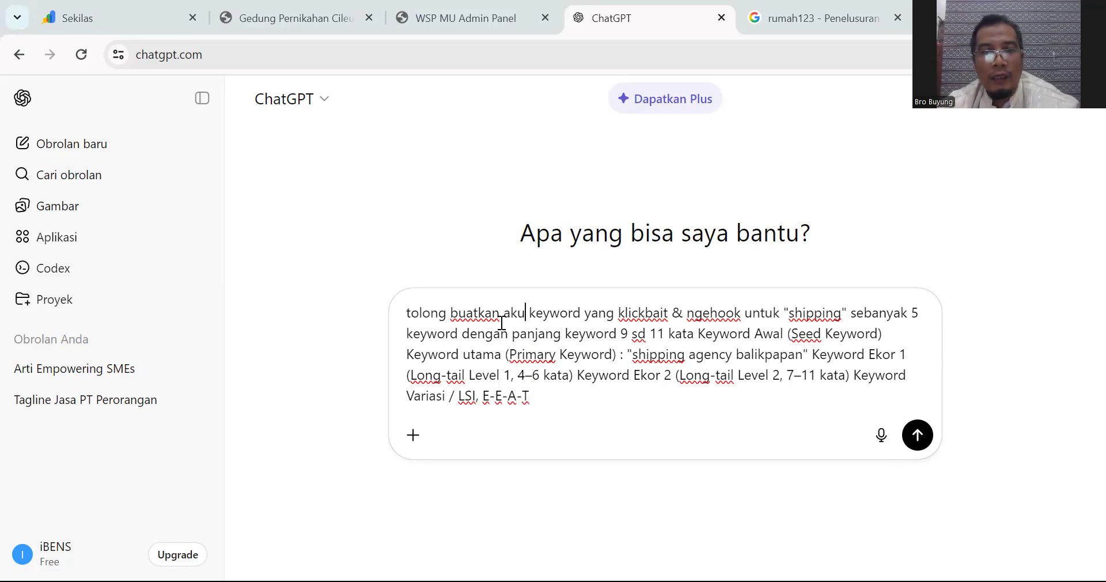
key("shift+Left")
type("saya")
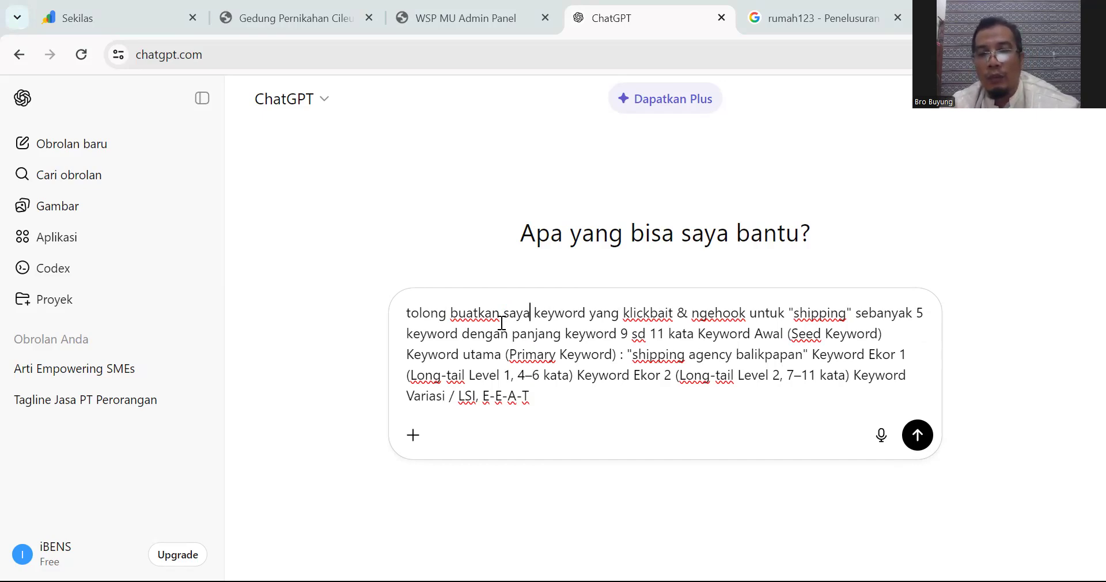
Step: Change the prompt's quoted topic word from shipping to 'Properti'
left_click_drag(795, 312, 849, 311)
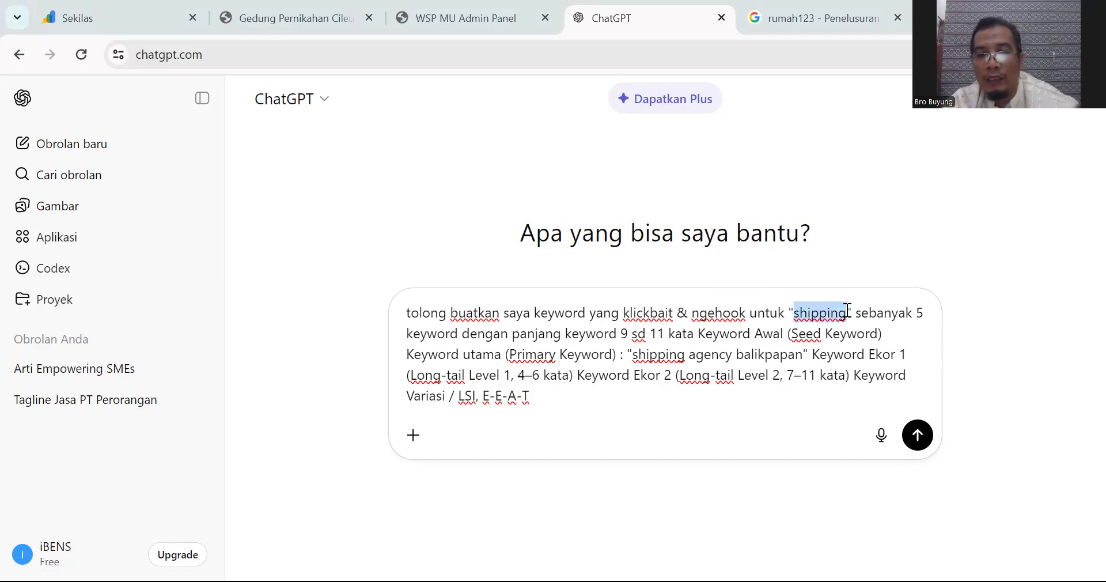
type("Pro")
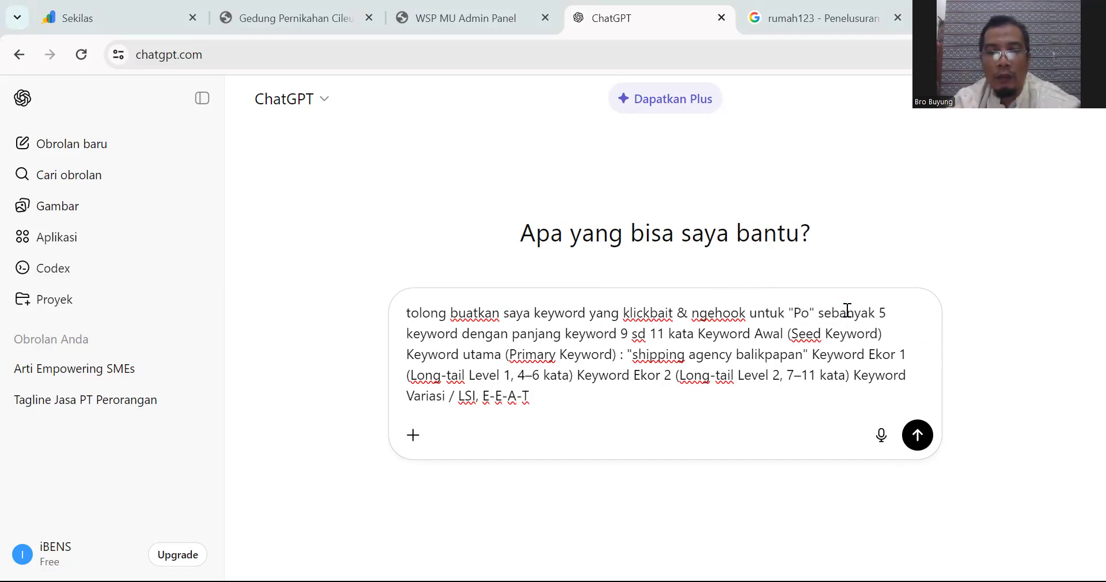
type("perty")
key("BackSpace")
type("i")
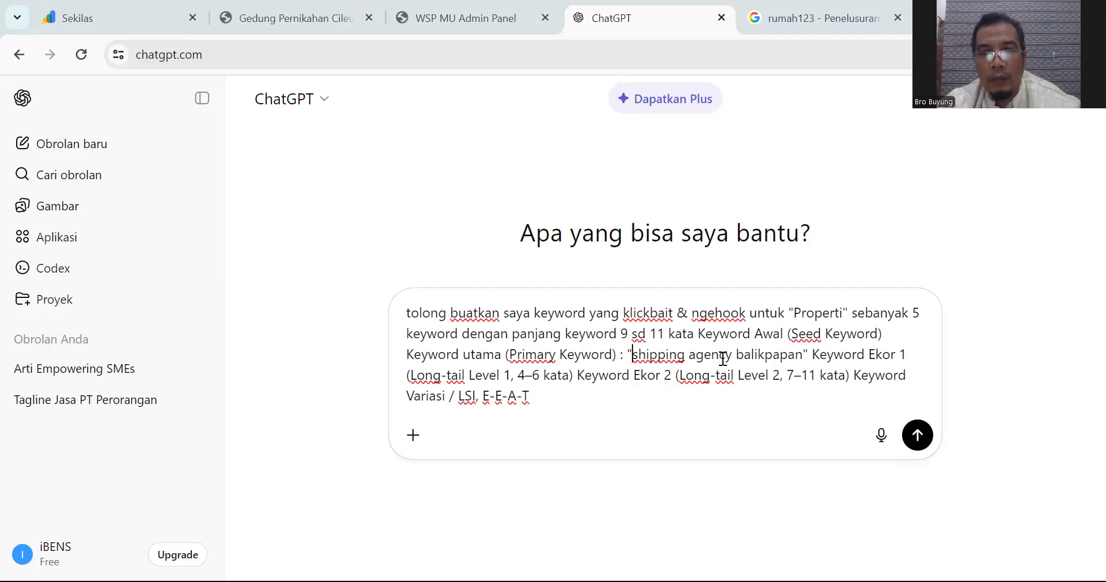
Step: Replace the primary keyword 'shipping agency balikpapan' with 'Jual Rumah Subisidi'
left_click_drag(633, 354, 804, 355)
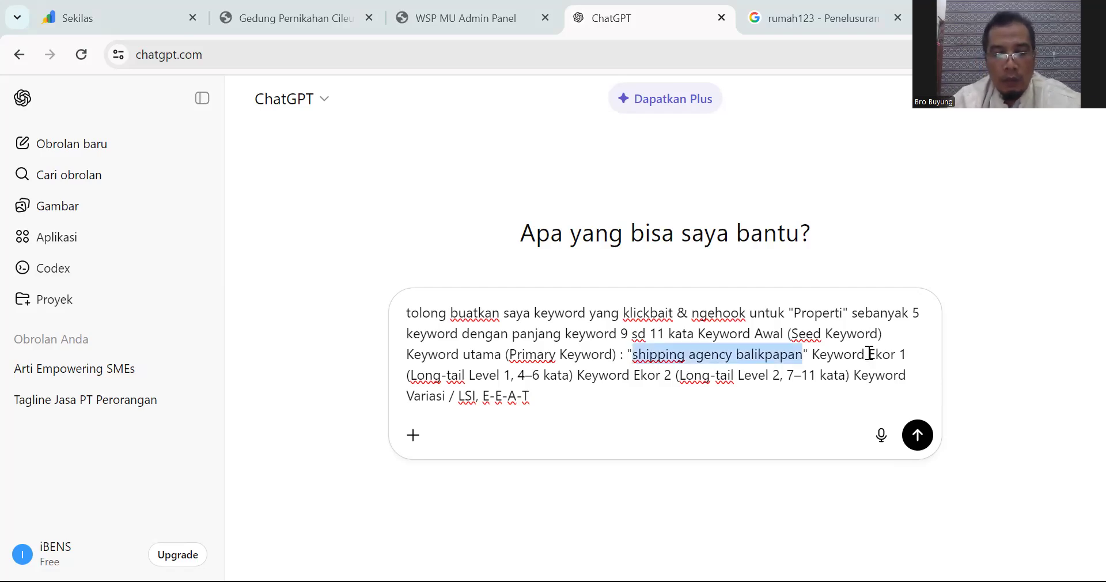
type("Jual Rumah")
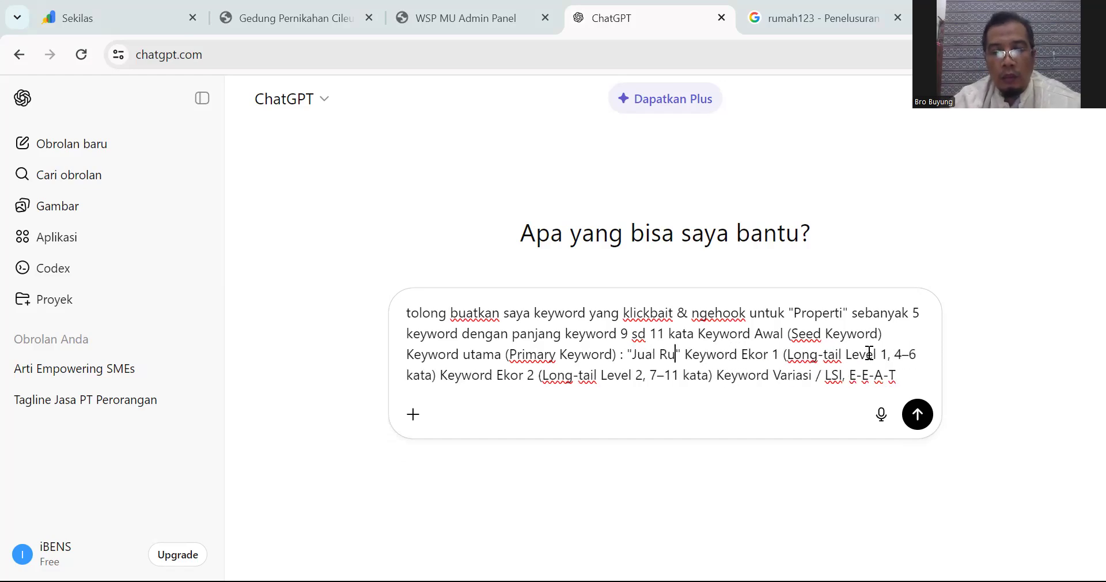
type(" Subisi")
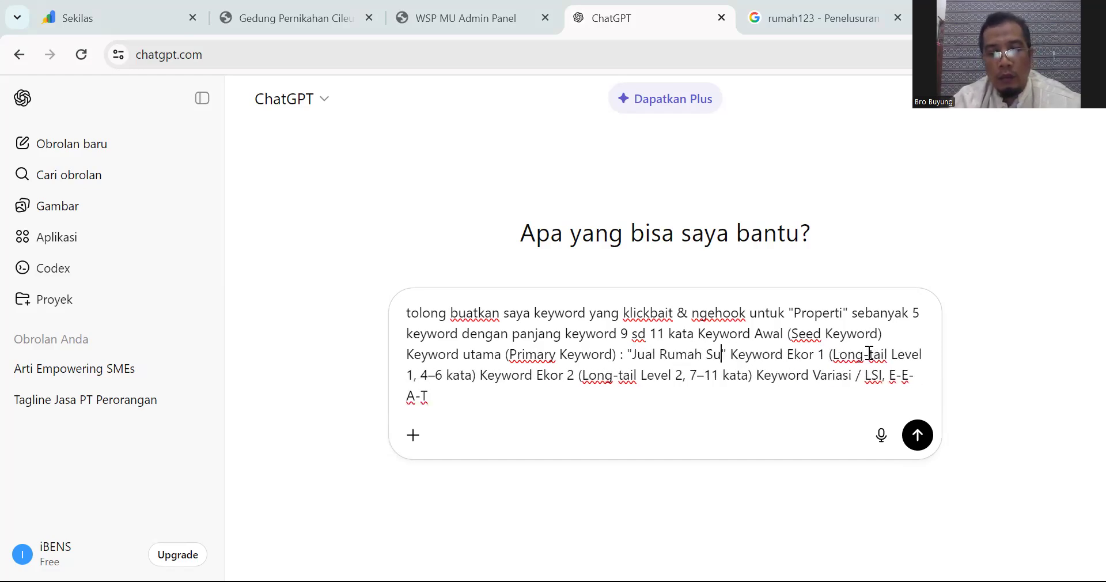
type("di ")
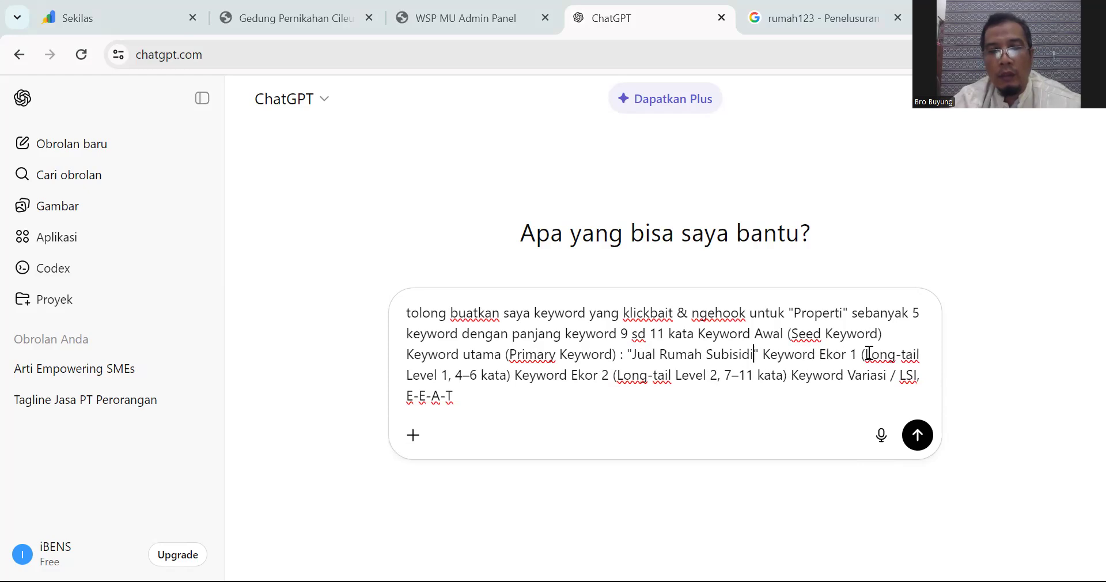
type("Di")
key("BackSpace")
key("BackSpace")
key("BackSpace")
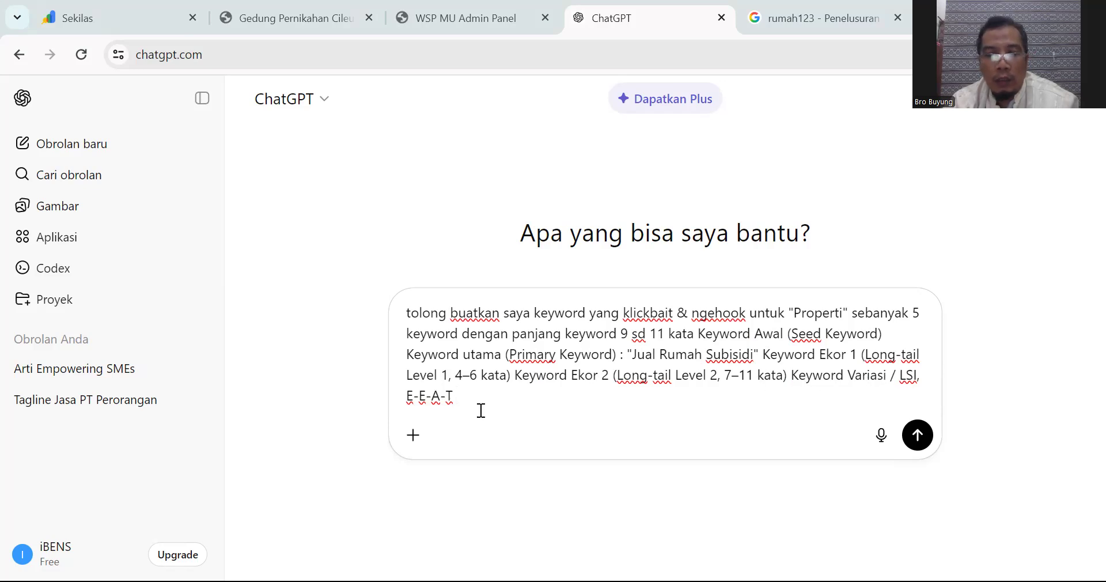
Step: Append a final prompt line reading 'Target LBO : Jonggol' after E-E-A-T
key("shift+Return")
key("shift+Return")
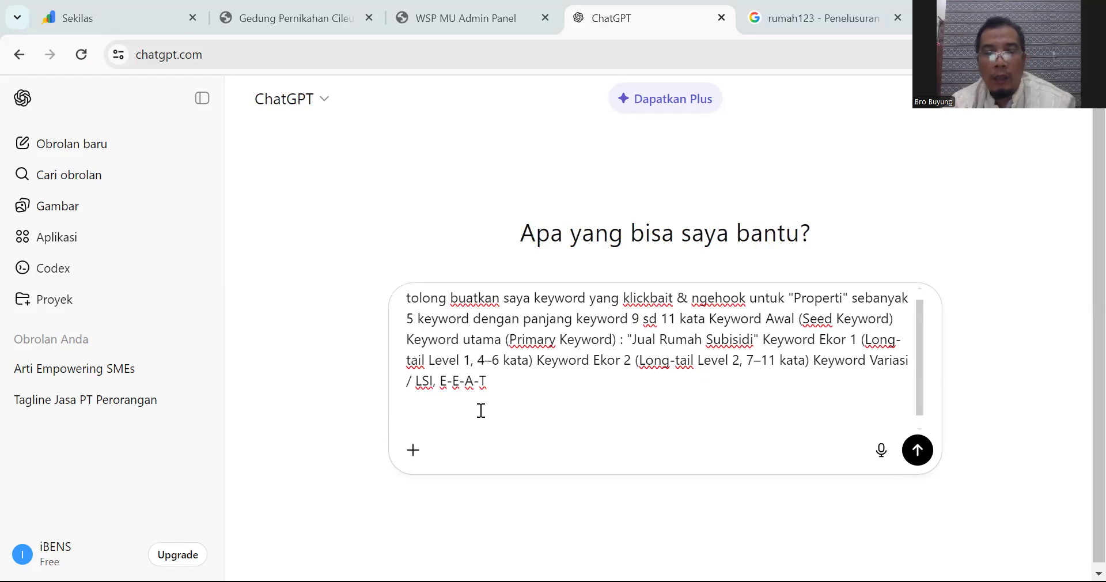
key("BackSpace")
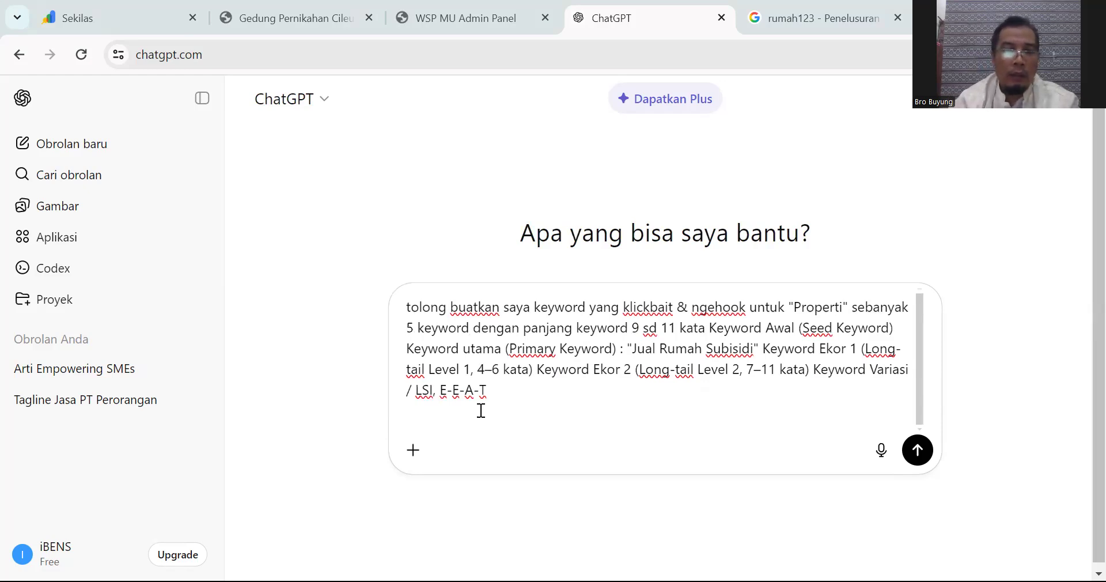
type("Key")
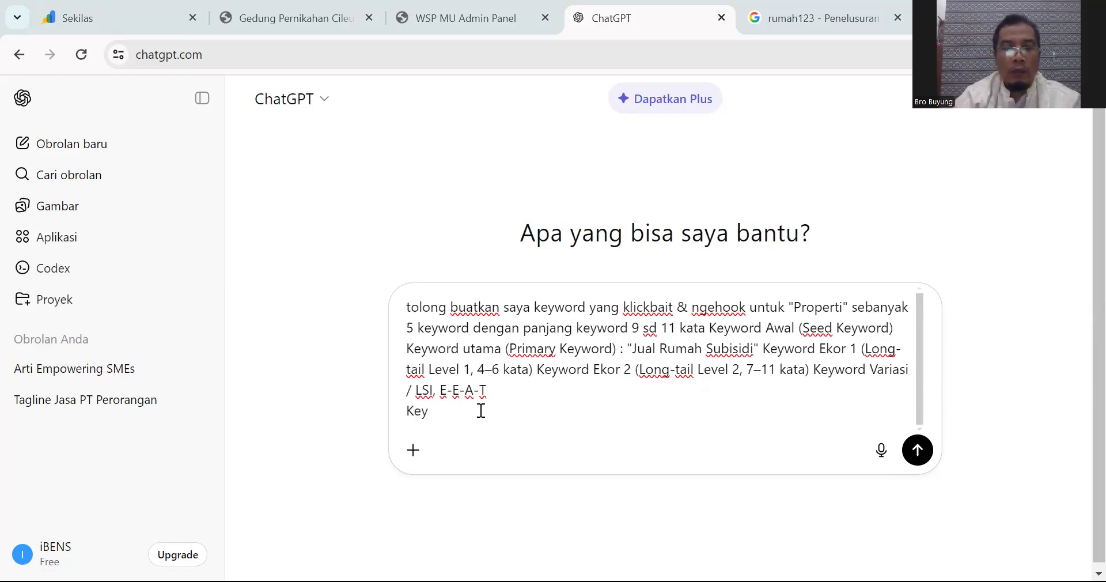
key("BackSpace")
key("BackSpace")
key("BackSpace")
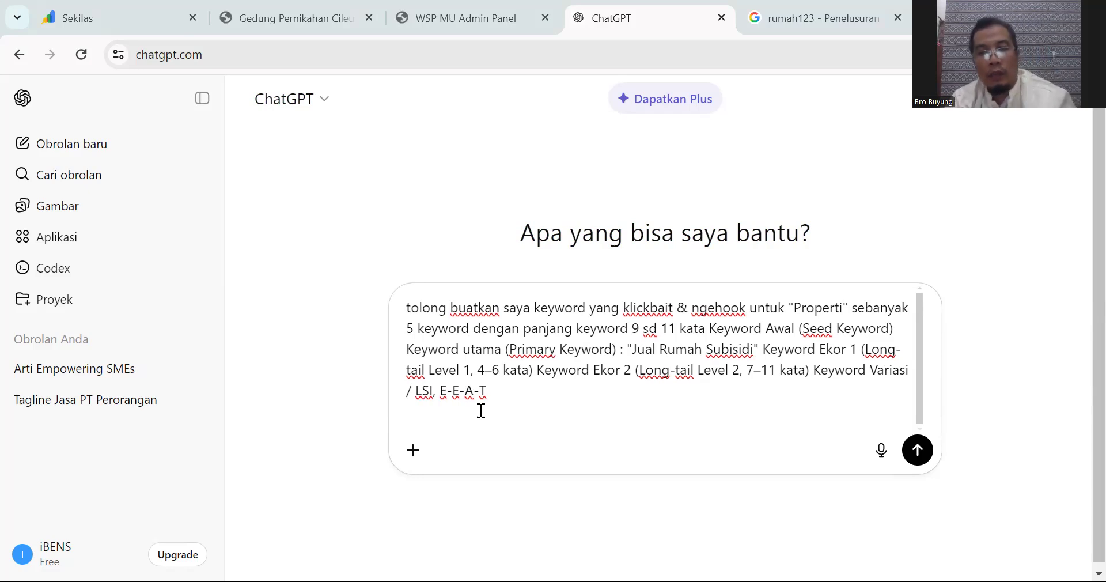
type("A")
key("BackSpace")
type("T")
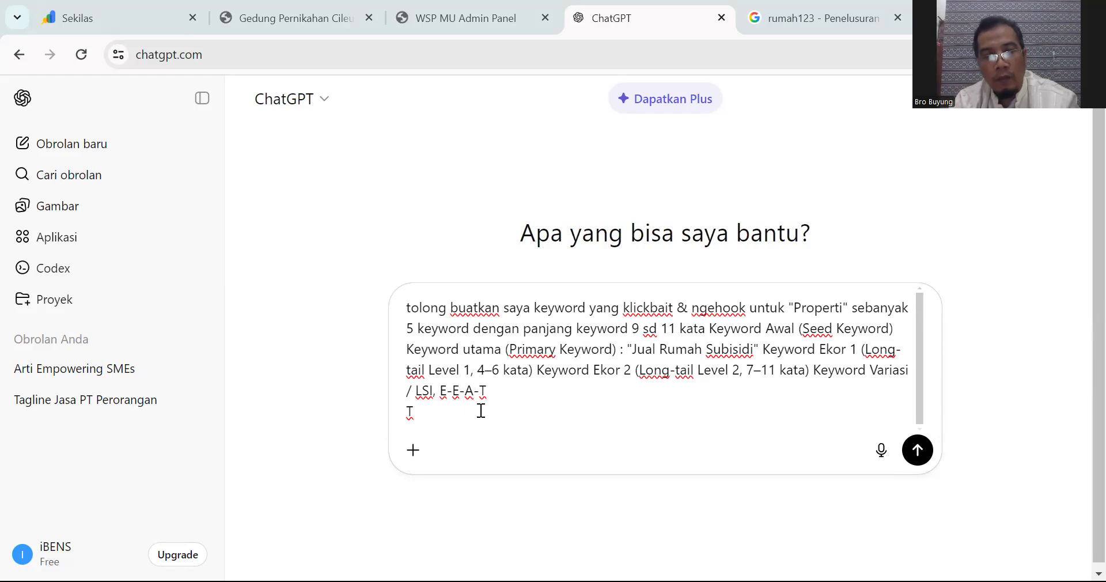
type("ar")
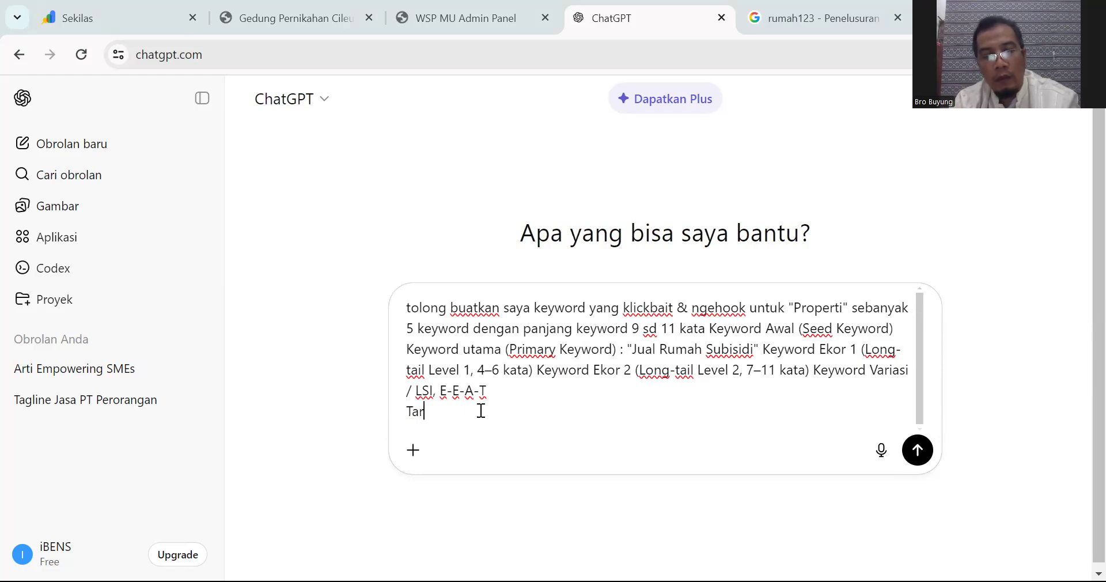
type("get LBO :")
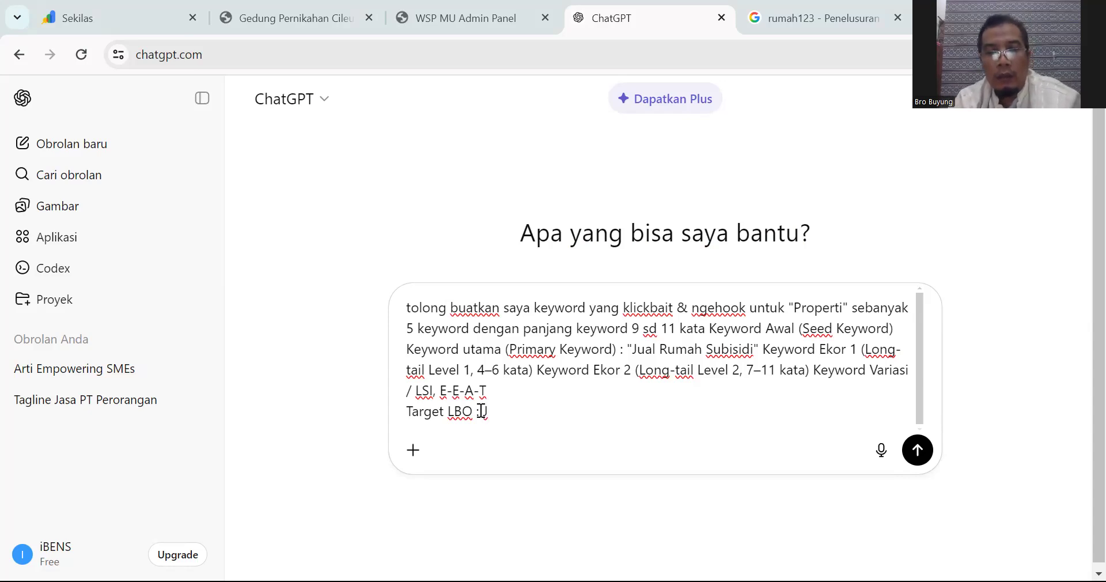
type(" Jonggol")
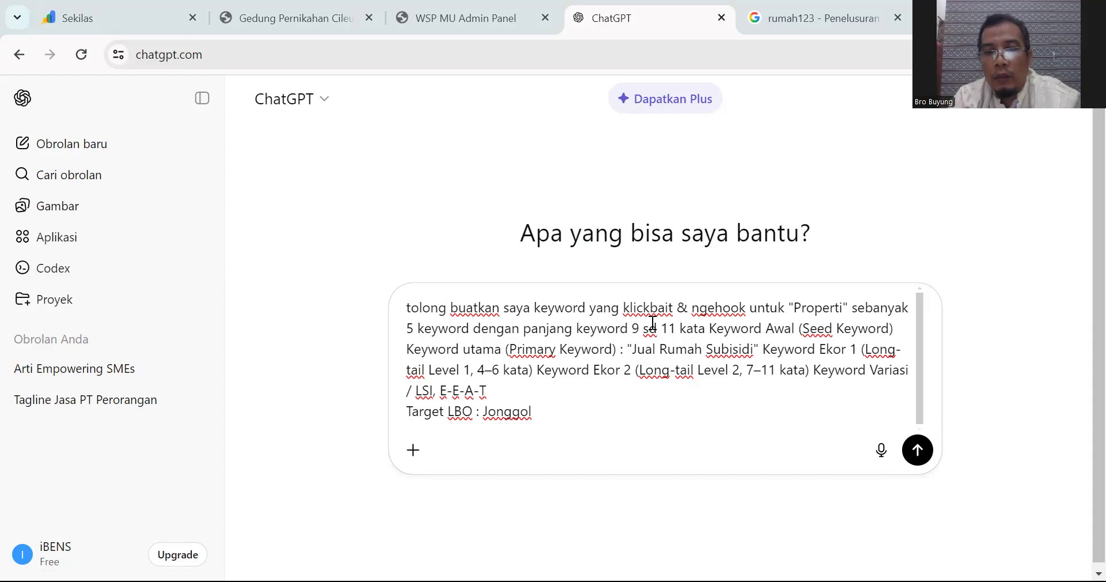
Step: Send the keyword prompt and review the five generated clickbait keywords
left_click(918, 450)
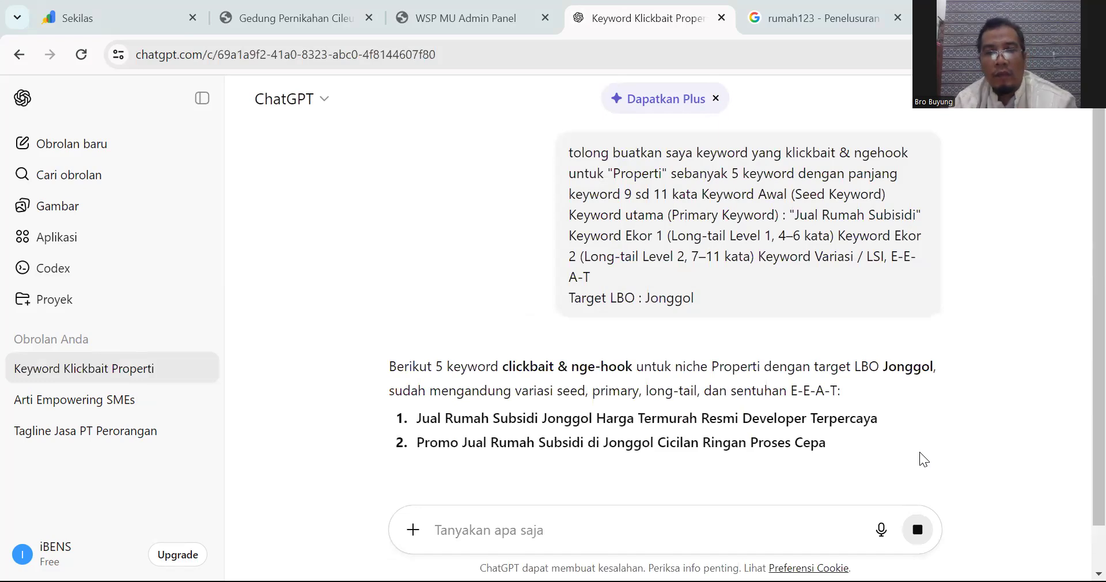
scroll(630, 398, "down", 1)
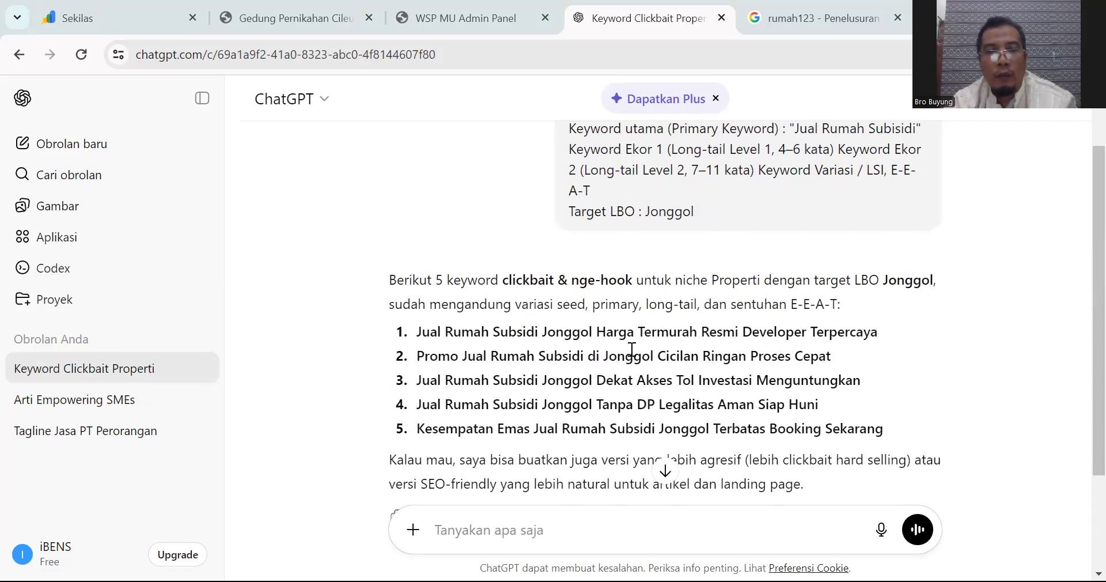
scroll(614, 347, "down", 1)
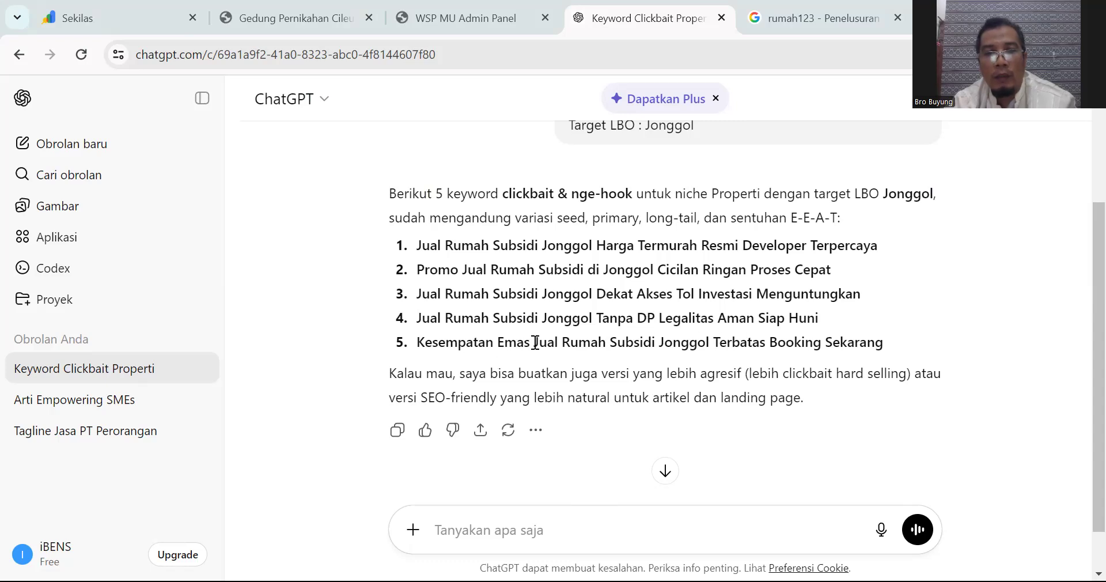
Step: Select and copy the first generated keyword, then return to the rumah123 Google results
left_click_drag(534, 342, 556, 345)
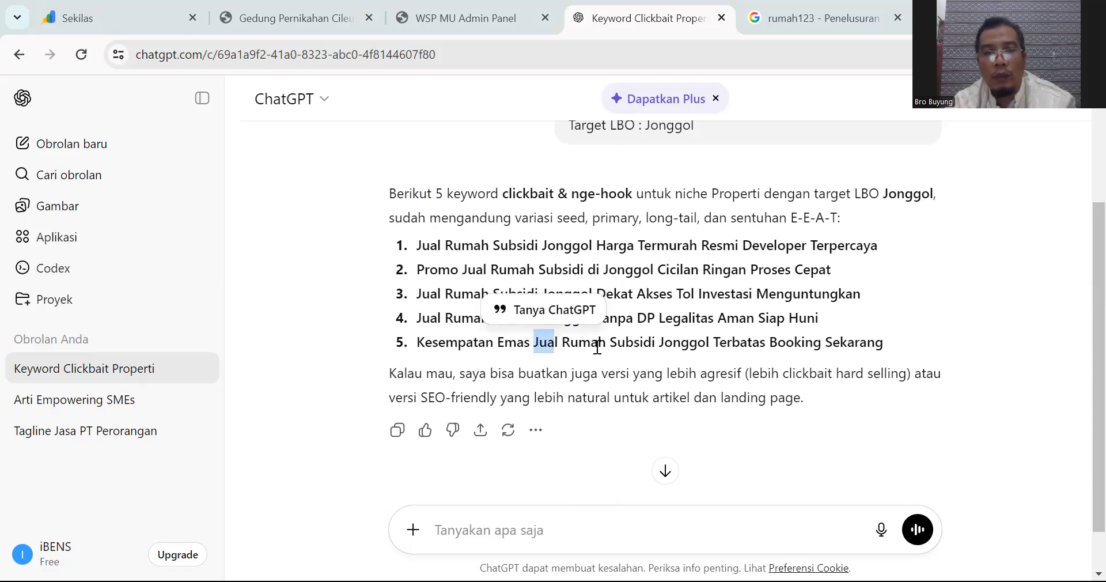
left_click(733, 349)
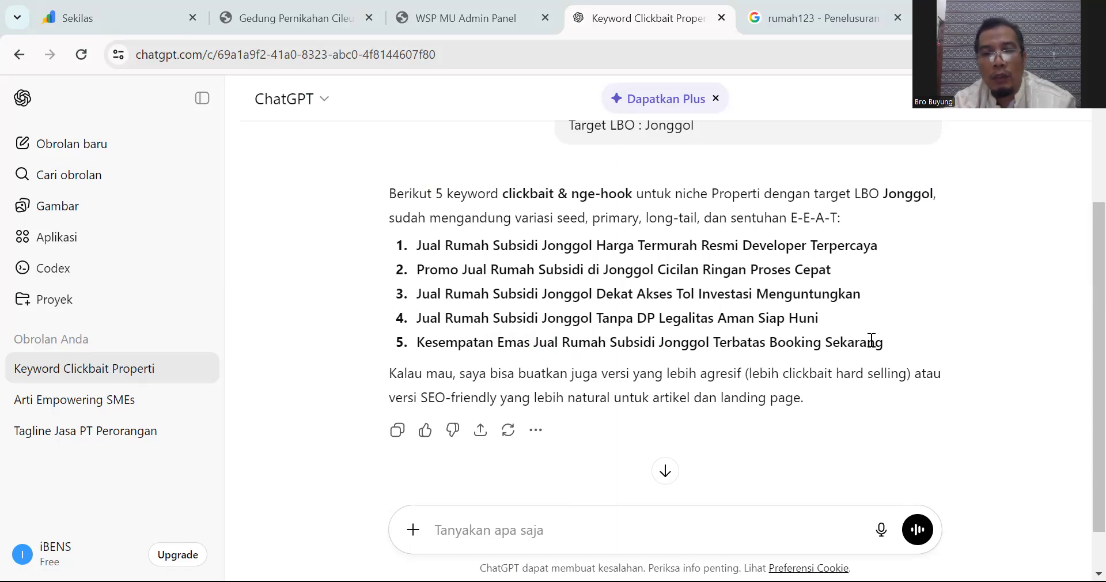
scroll(870, 339, "up", 1)
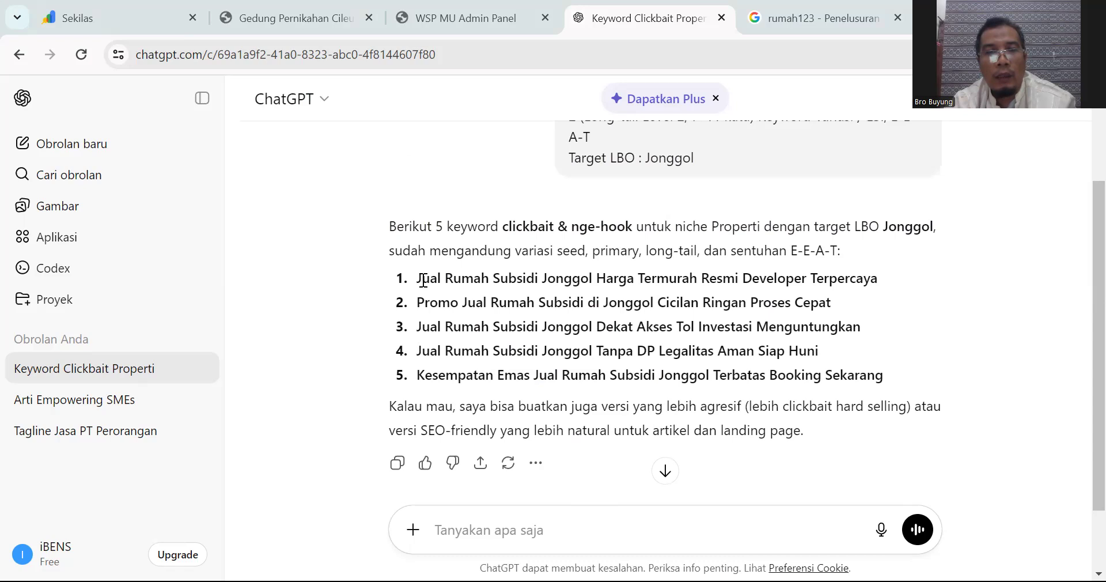
left_click_drag(417, 280, 887, 278)
key("ctrl+c")
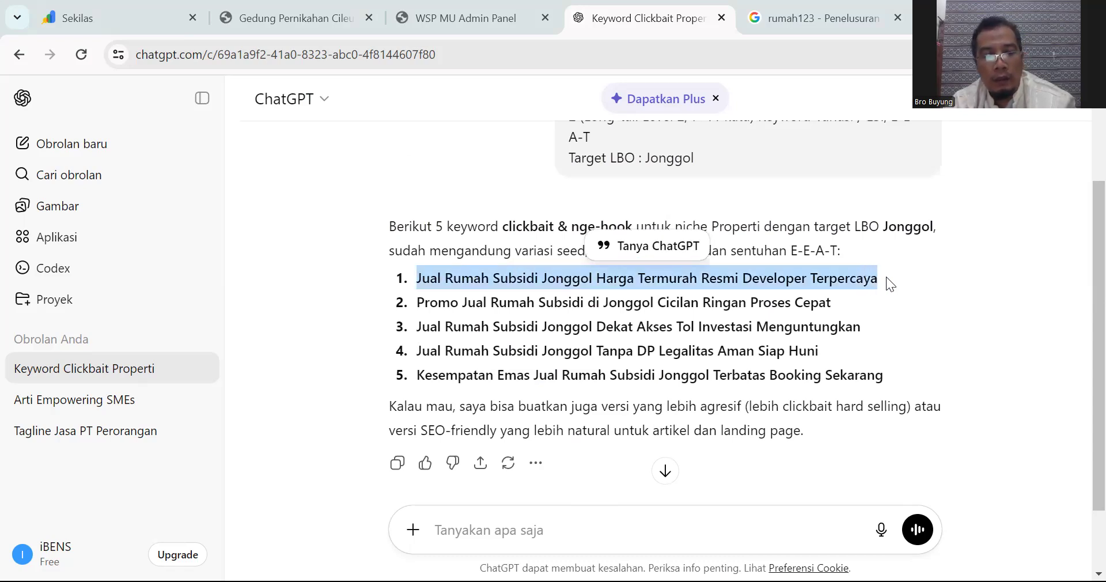
left_click(813, 23)
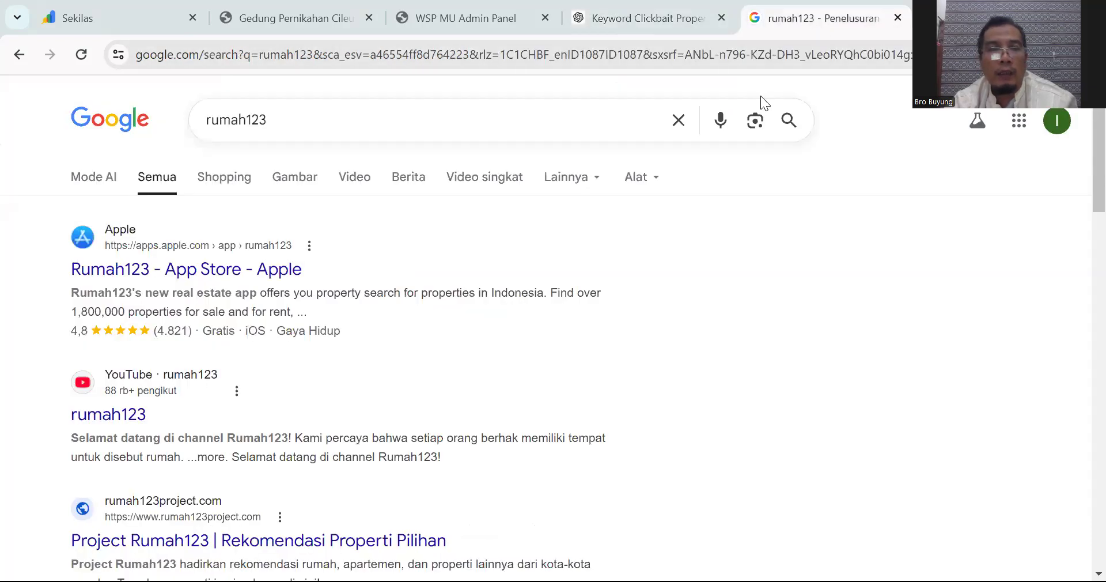
Step: Google the first generated keyword, check its result count under Alat, and insert 'di' after Subsidi
left_click(678, 123)
key("ctrl+v")
key("Return")
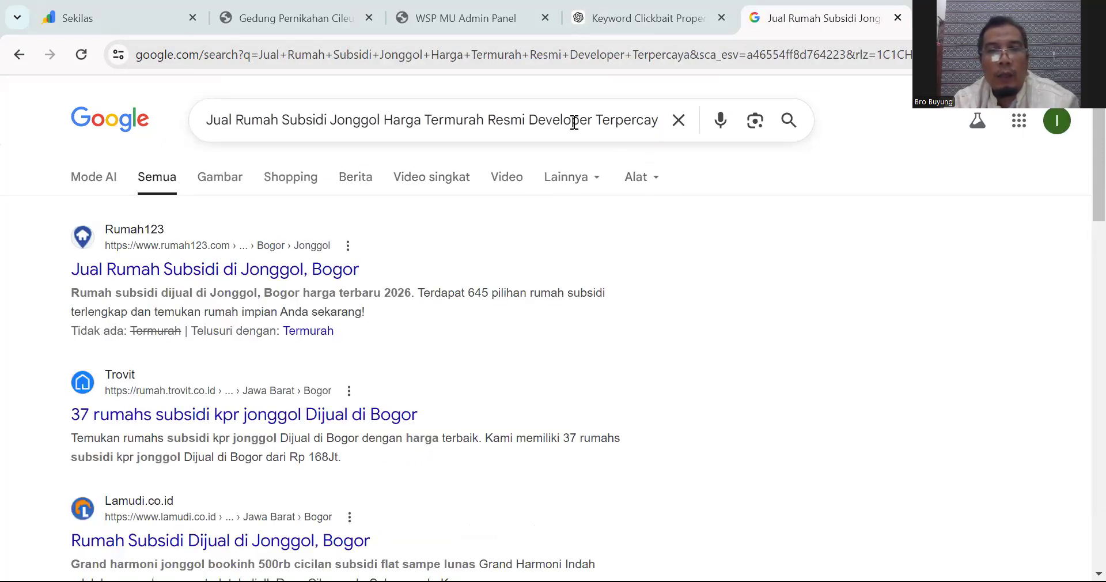
left_click(645, 184)
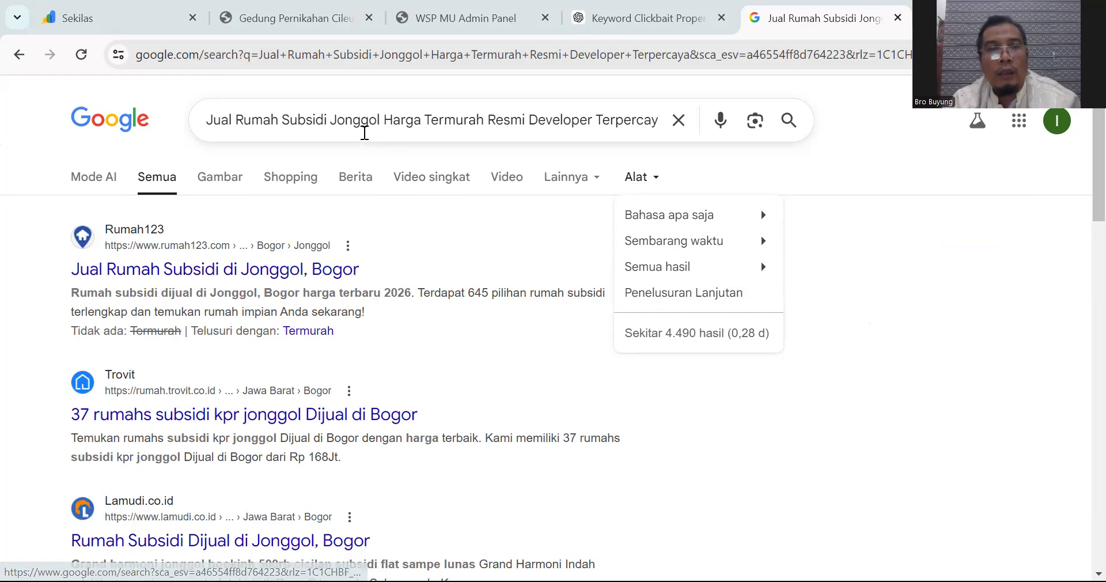
left_click(330, 117)
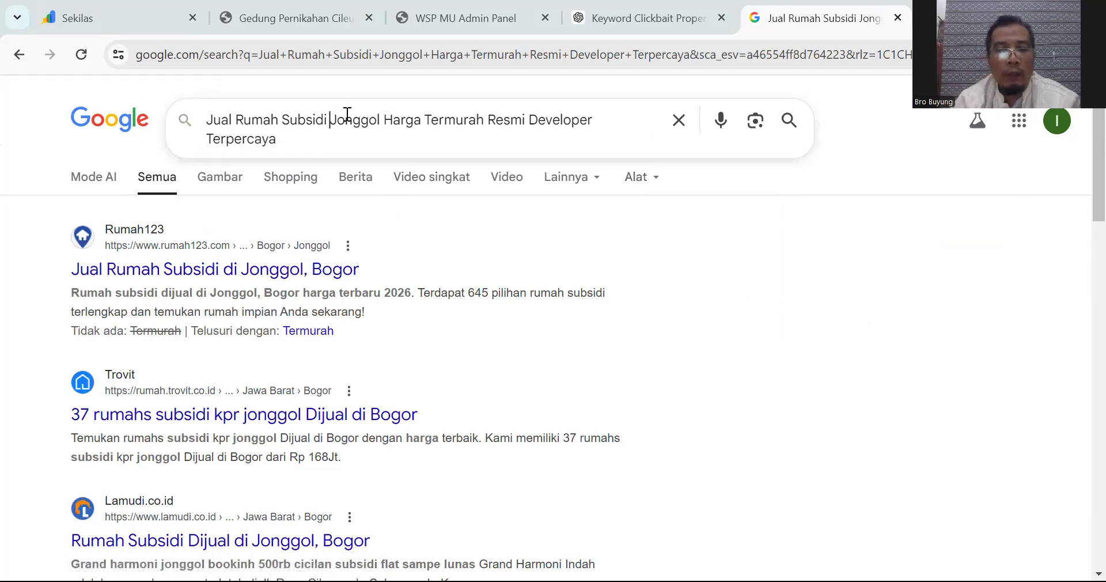
type("di")
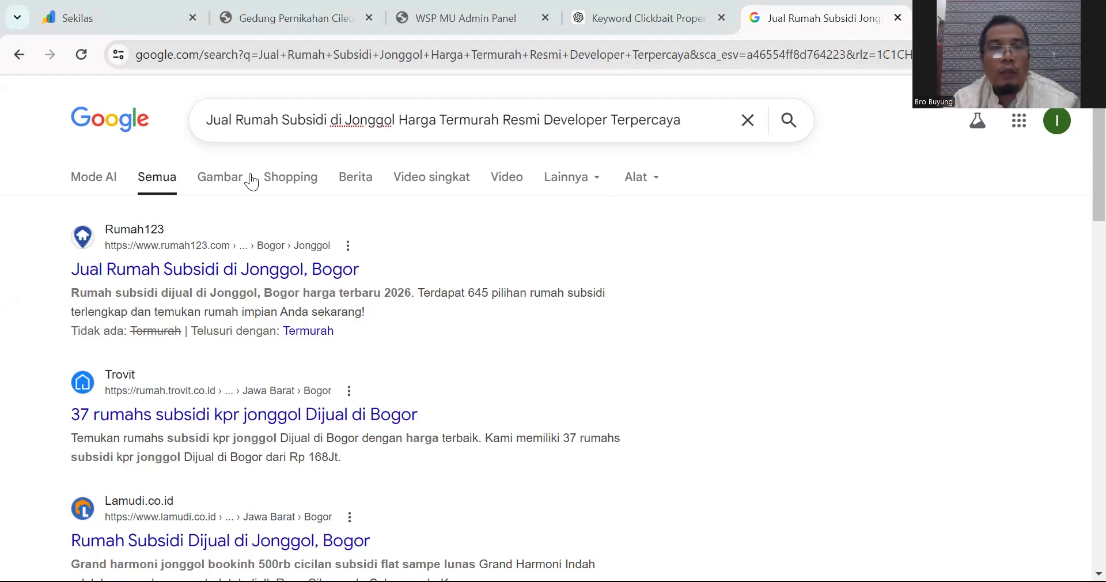
left_click(617, 8)
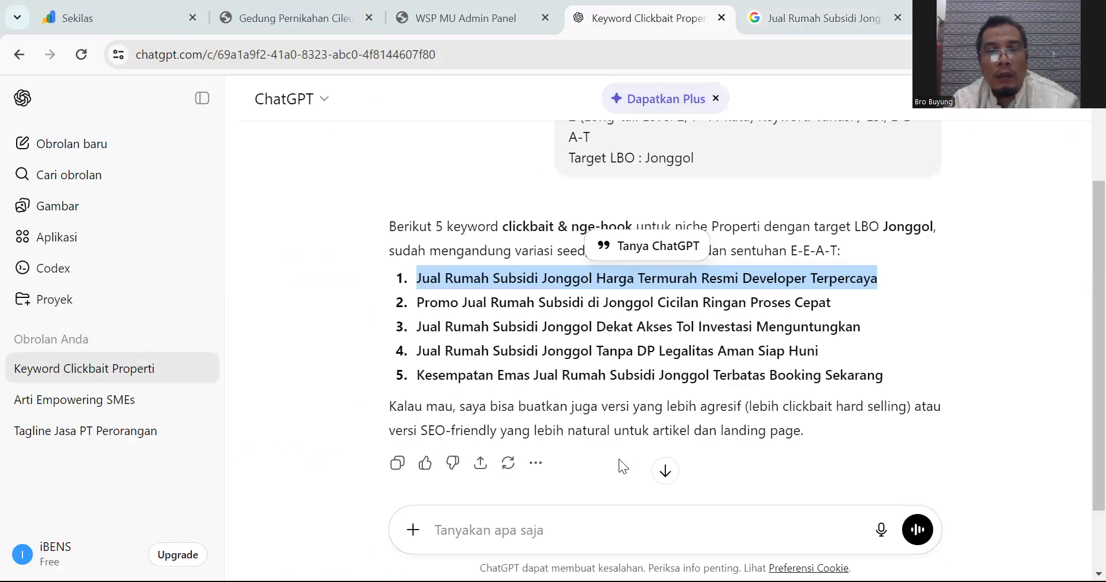
Step: Paste the saved SEO article prompt and swap in the first generated keyword, adding 'Di' before Jonggol
left_click(542, 532)
key("ctrl+v")
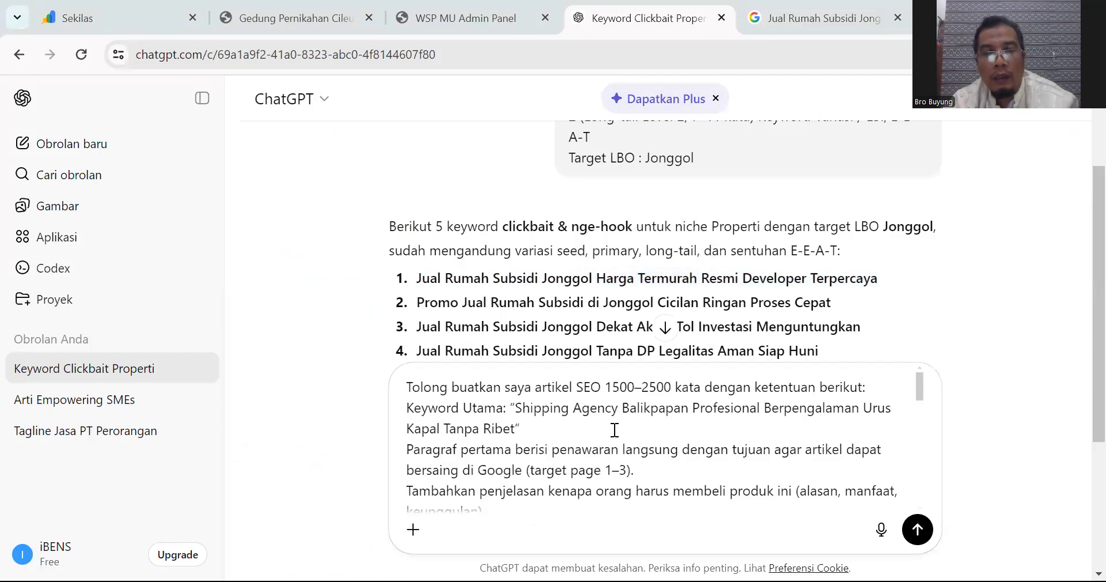
left_click_drag(418, 278, 878, 277)
key("ctrl+c")
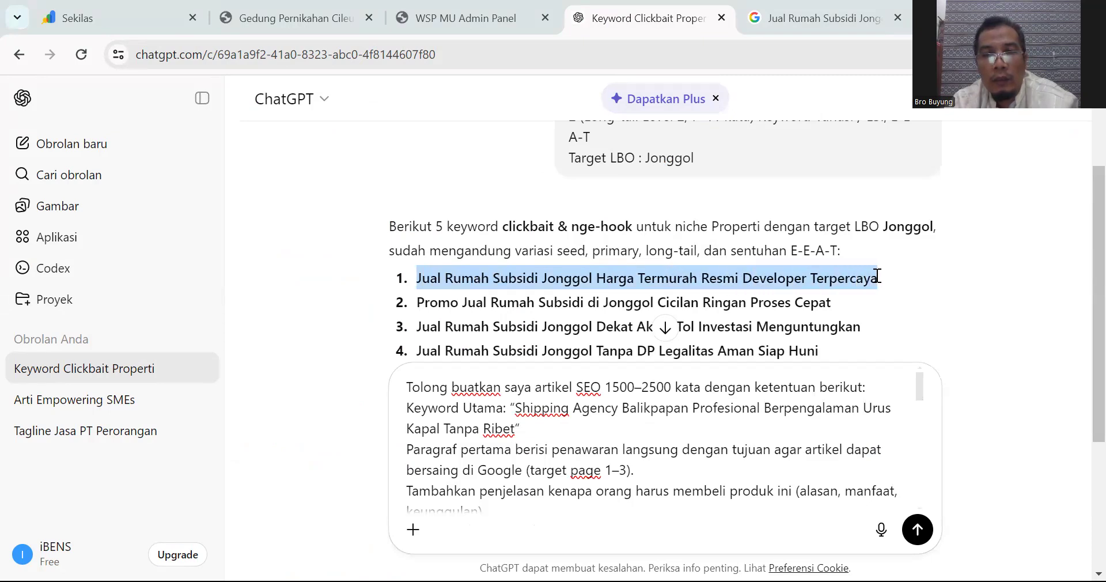
left_click(518, 408)
left_click(519, 428, "shift")
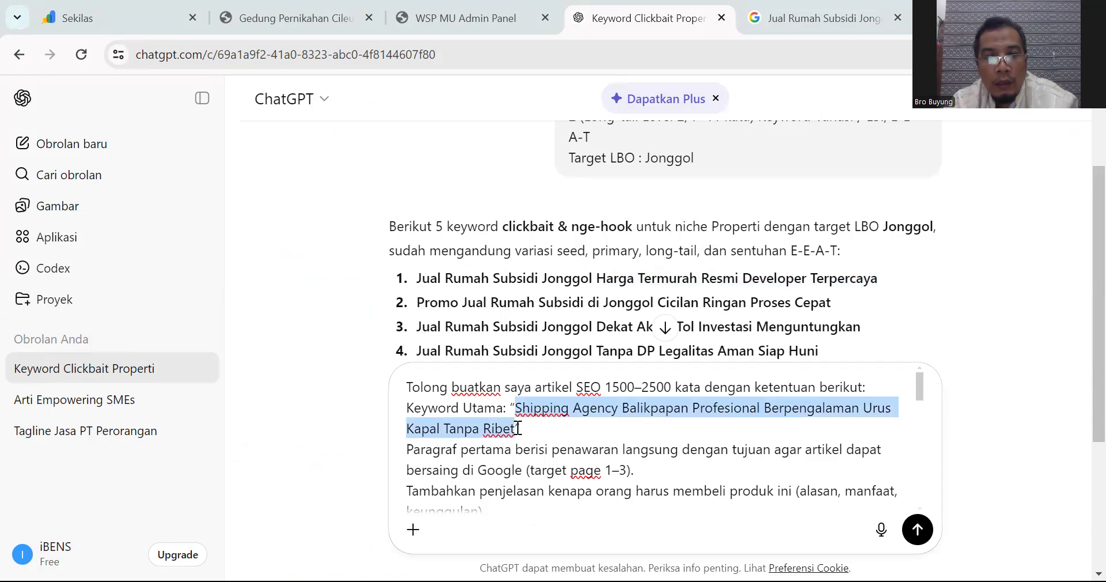
key("ctrl+v")
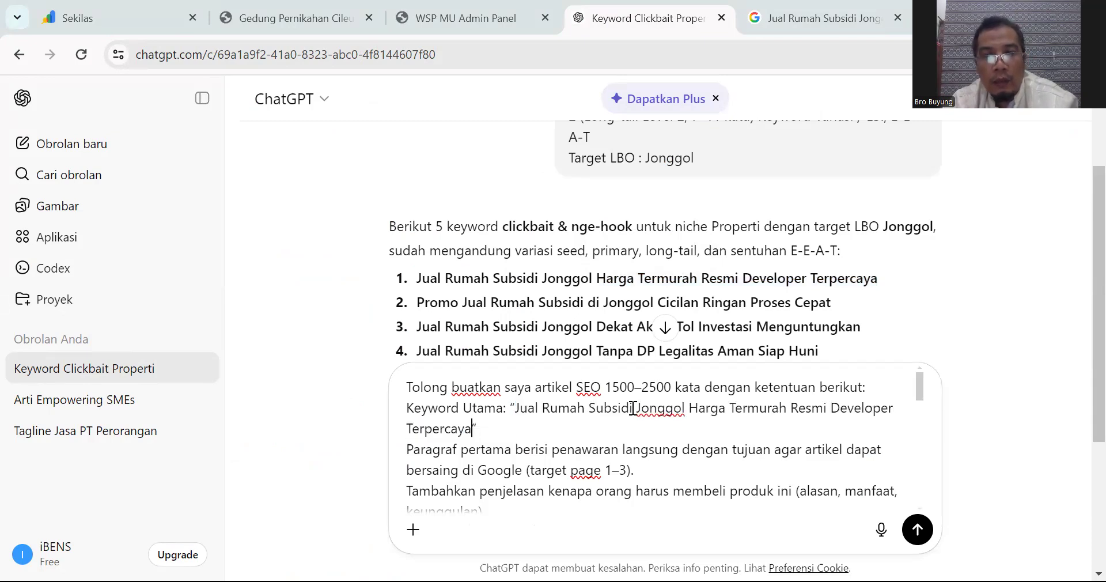
left_click(637, 408)
type("Di")
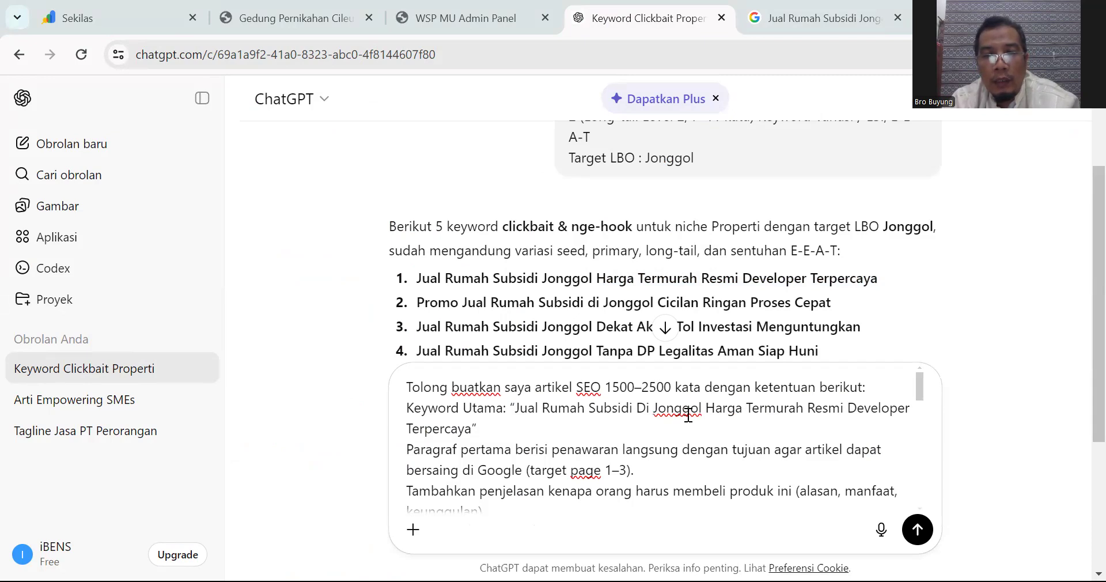
Step: Change the article request from SEO to 'SEO Extrem'
scroll(721, 413, "down", 3)
scroll(719, 411, "up", 3)
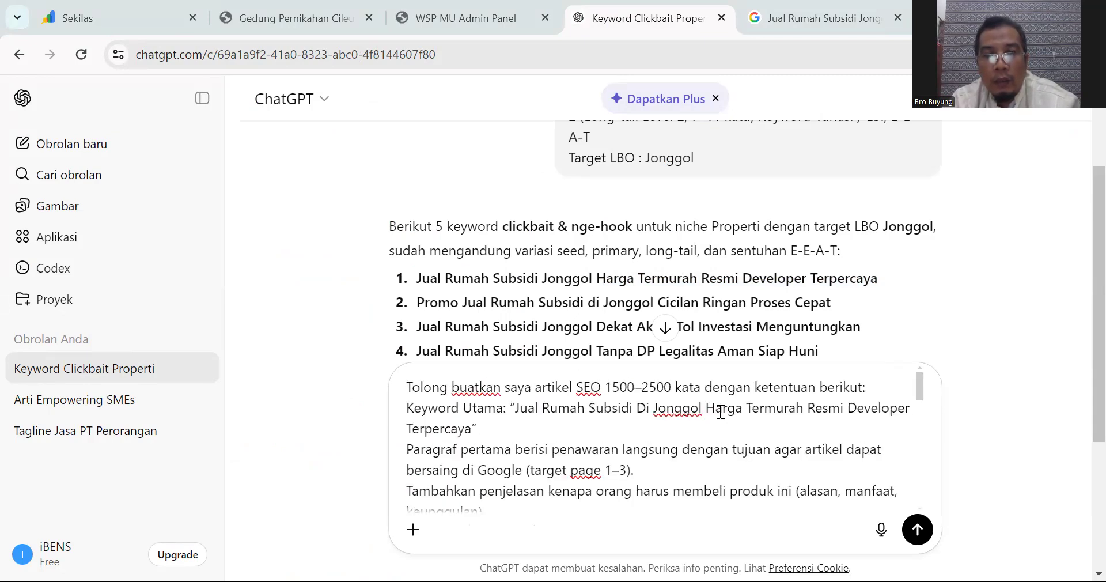
left_click(602, 387)
type("Ex")
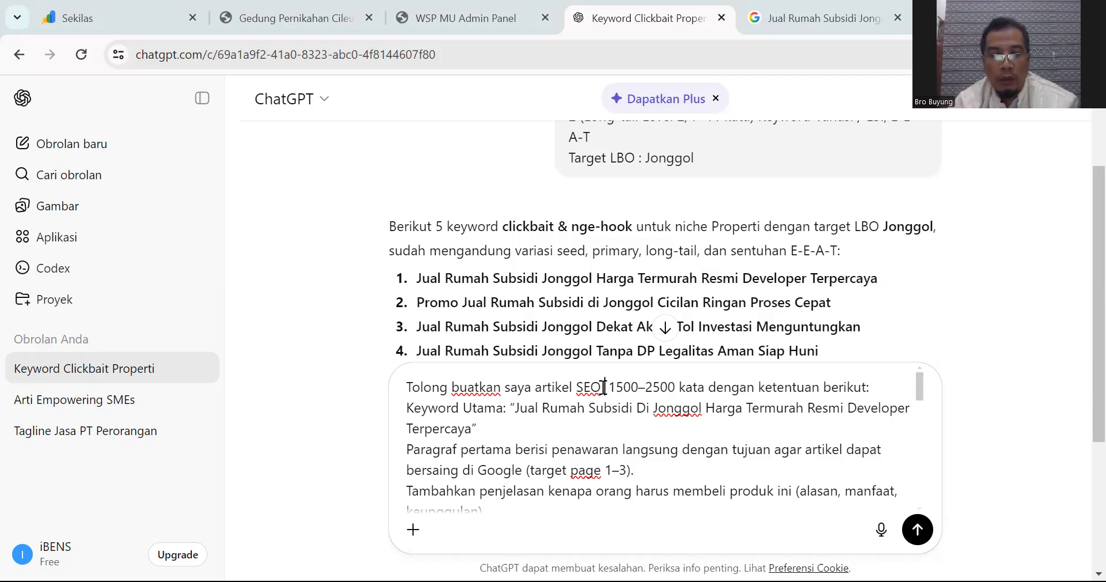
type("trem")
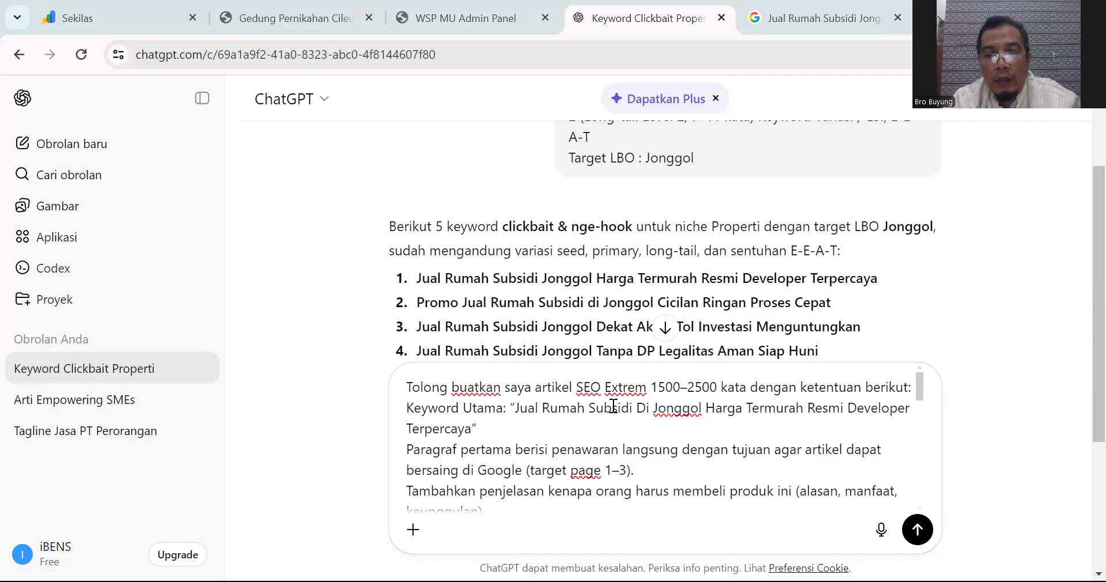
Step: Delete the email address and contact name from the prompt's WhatsApp CTA line
left_click(634, 419)
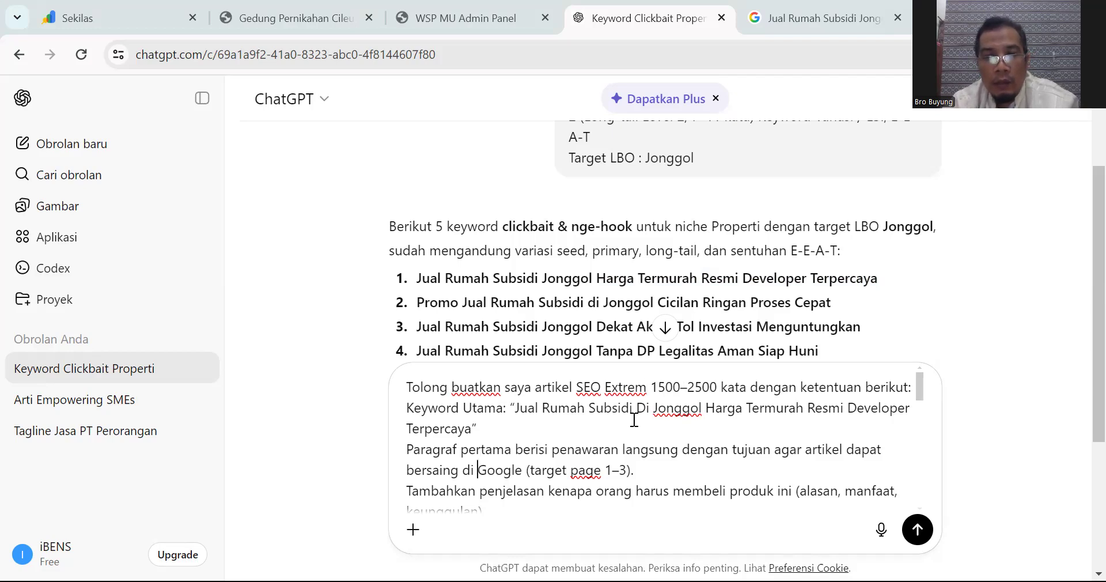
key("Down")
key("Down")
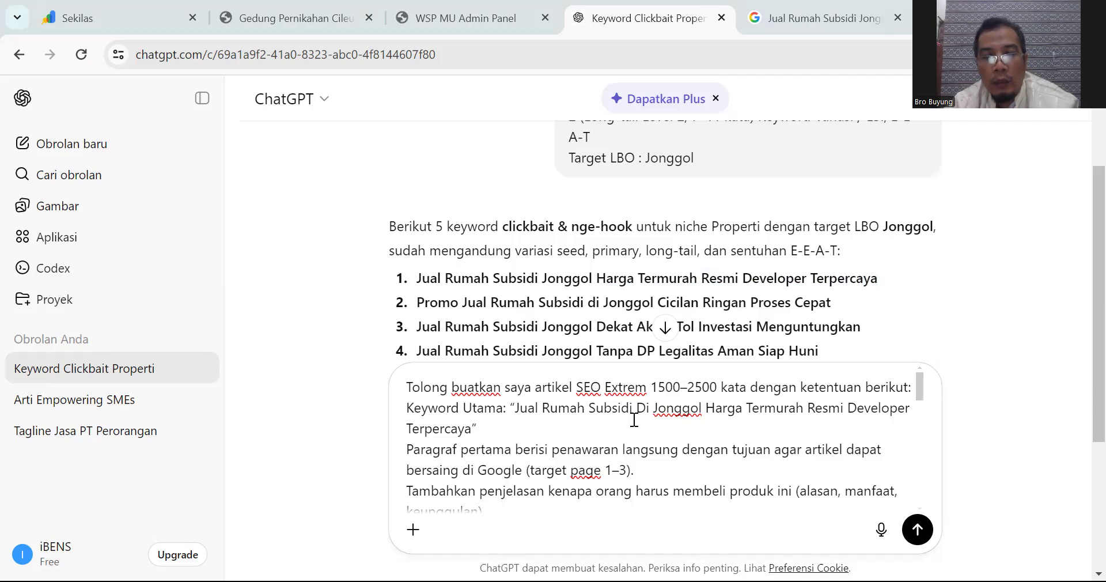
key("Down")
key("Down")
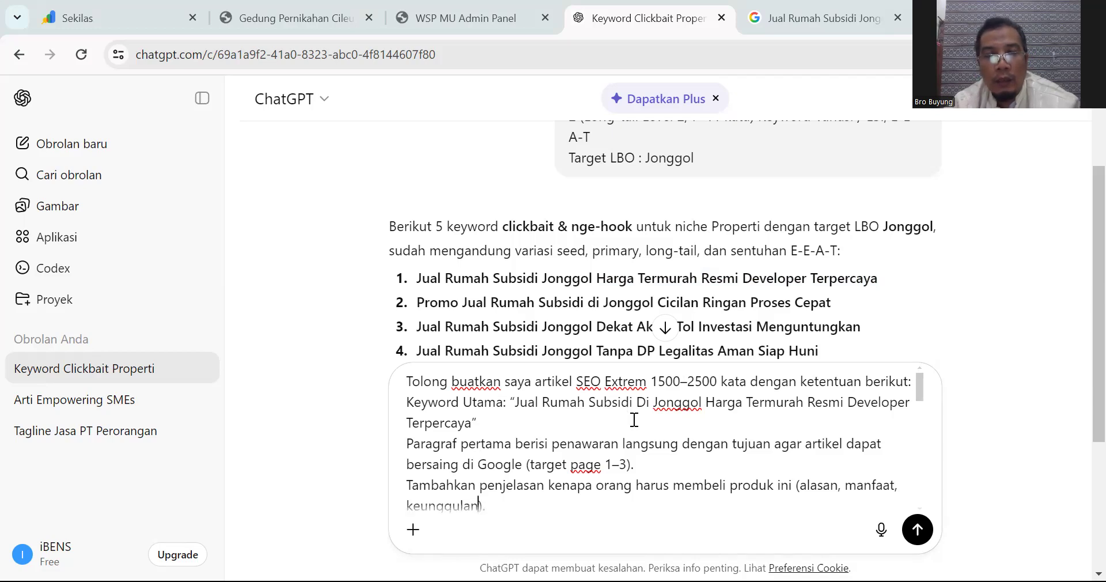
scroll(634, 420, "up", 1)
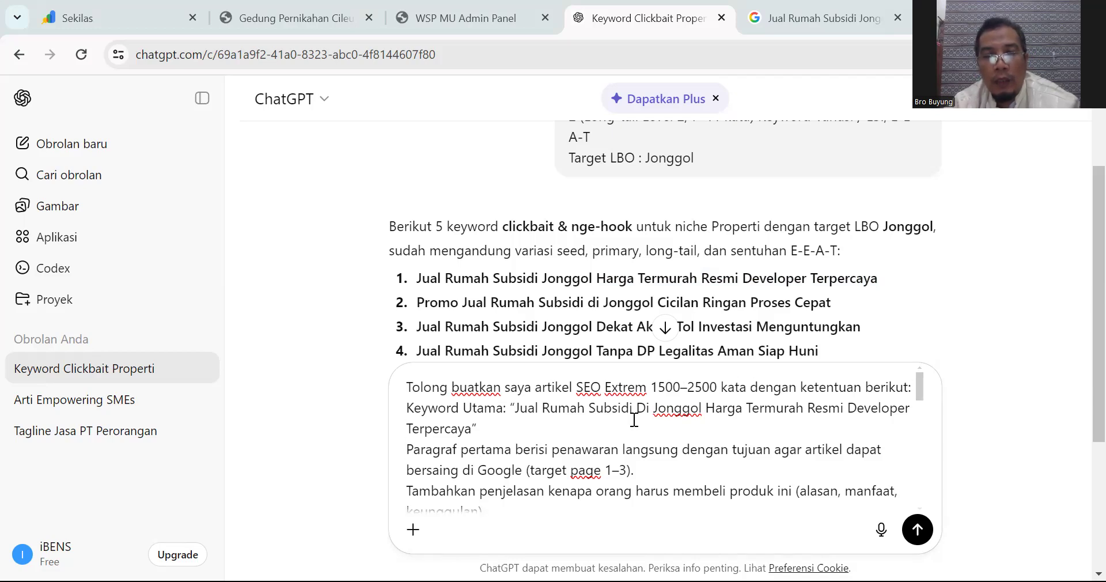
scroll(634, 420, "down", 2)
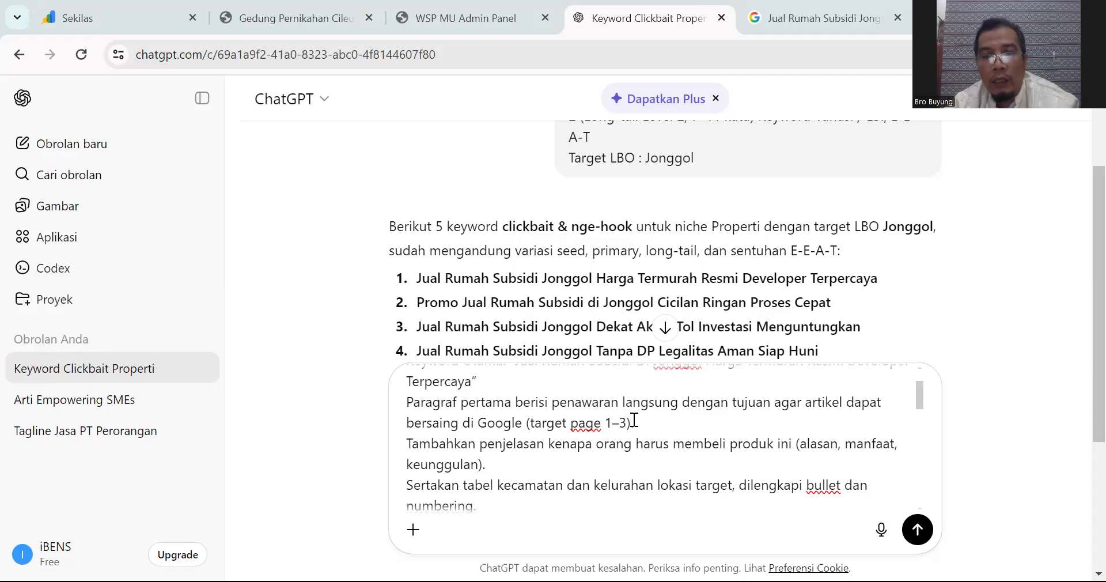
scroll(634, 421, "up", 2)
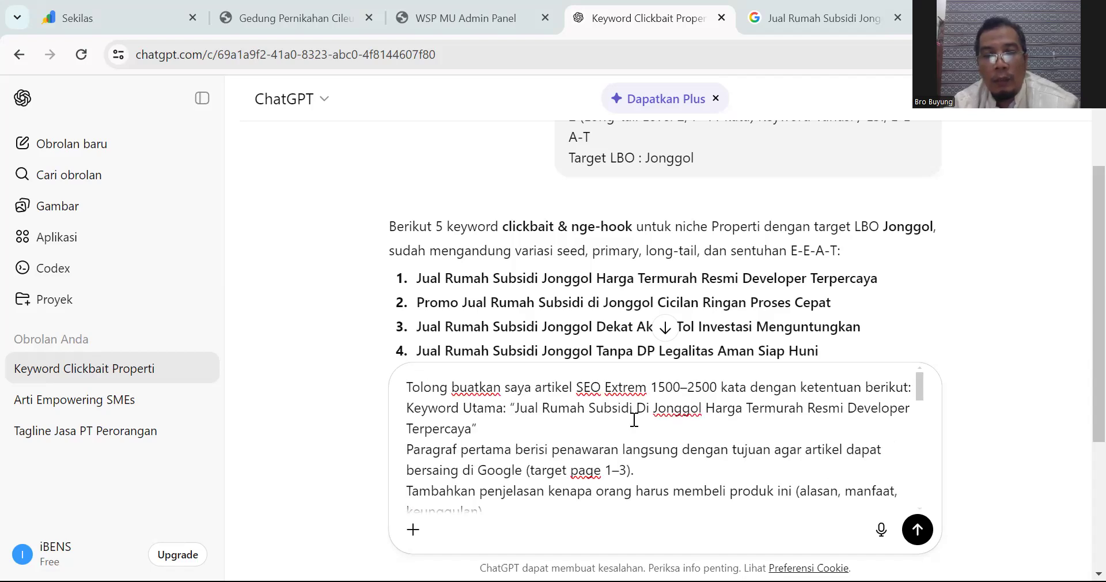
scroll(634, 420, "down", 3)
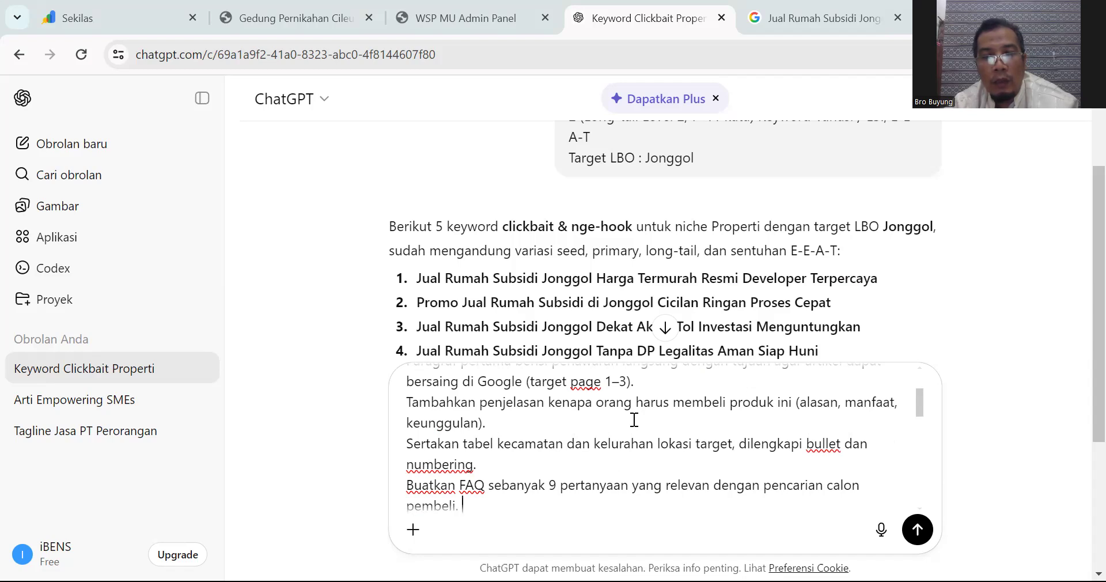
scroll(633, 420, "up", 3)
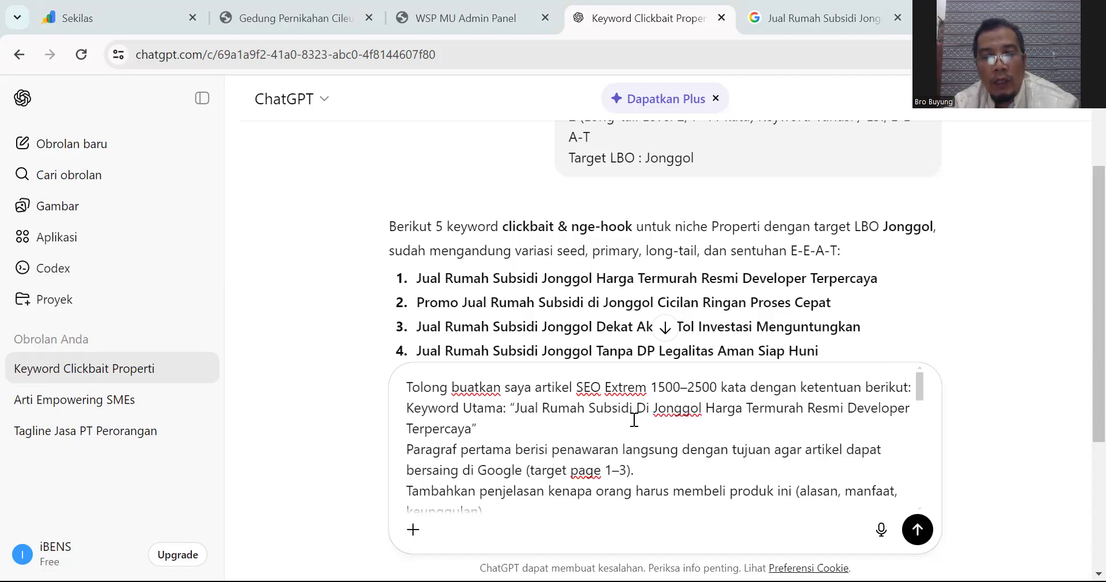
scroll(634, 420, "down", 2)
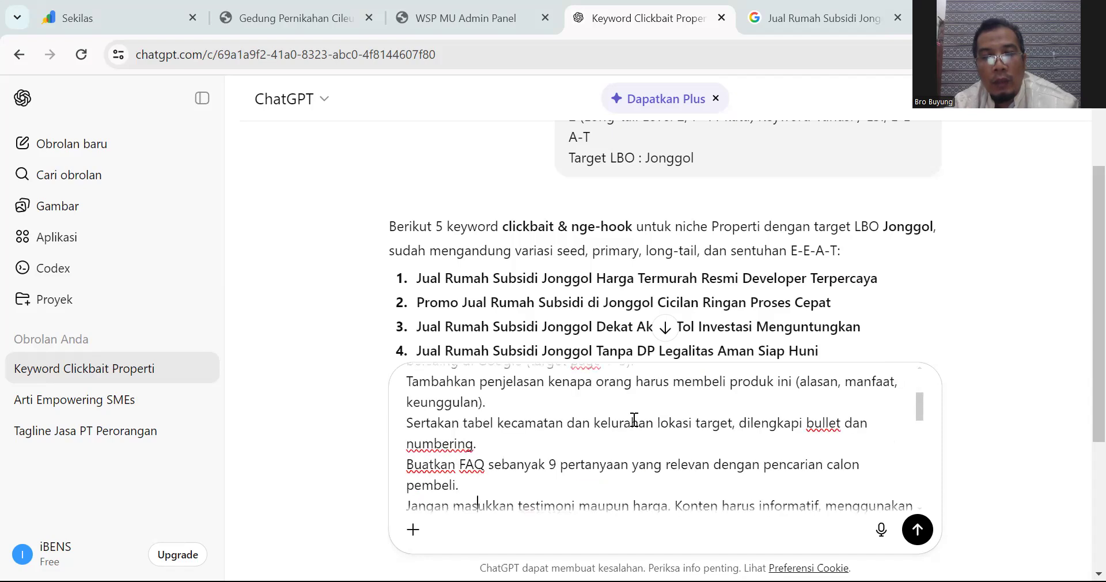
scroll(635, 420, "down", 1)
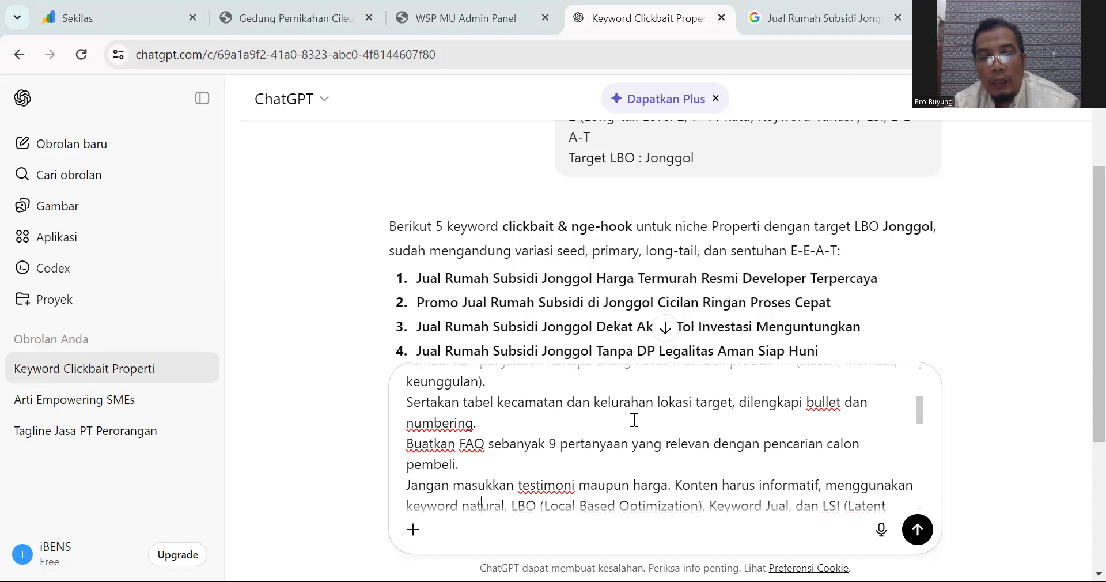
scroll(634, 420, "down", 1)
scroll(634, 420, "up", 5)
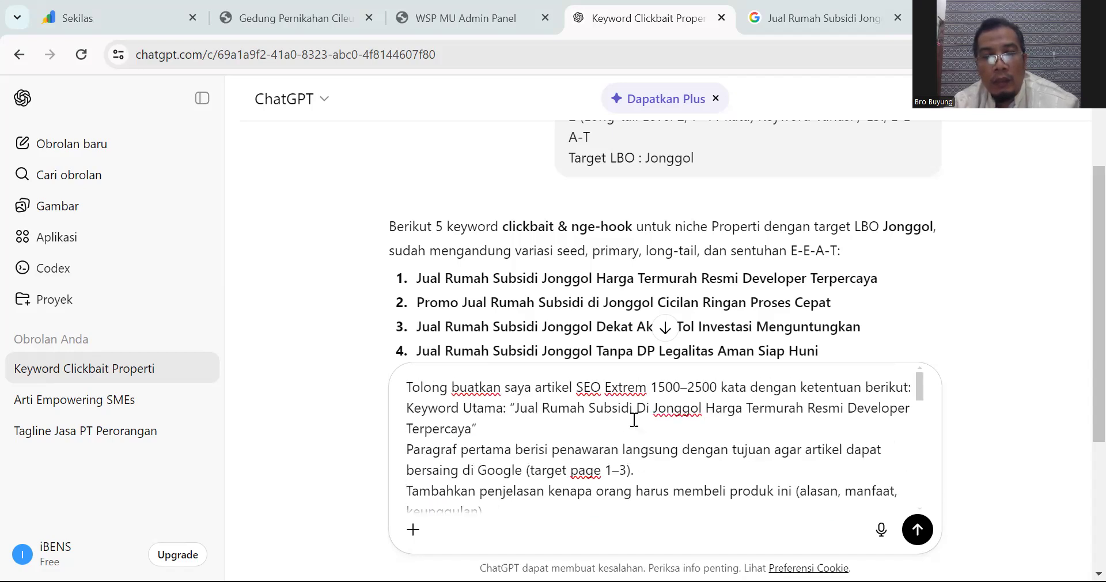
scroll(634, 420, "down", 6)
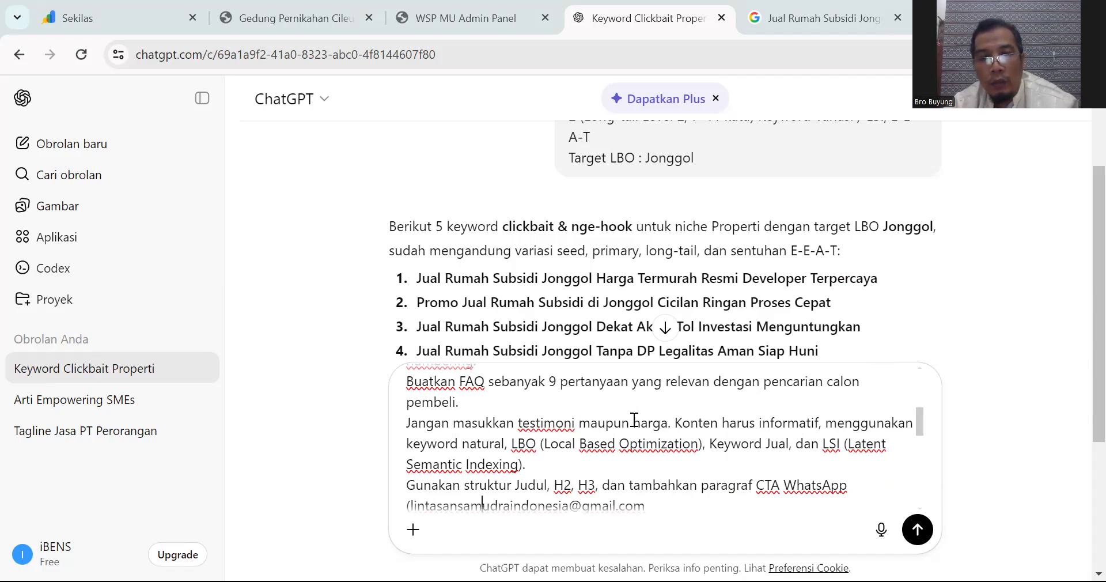
key("Down")
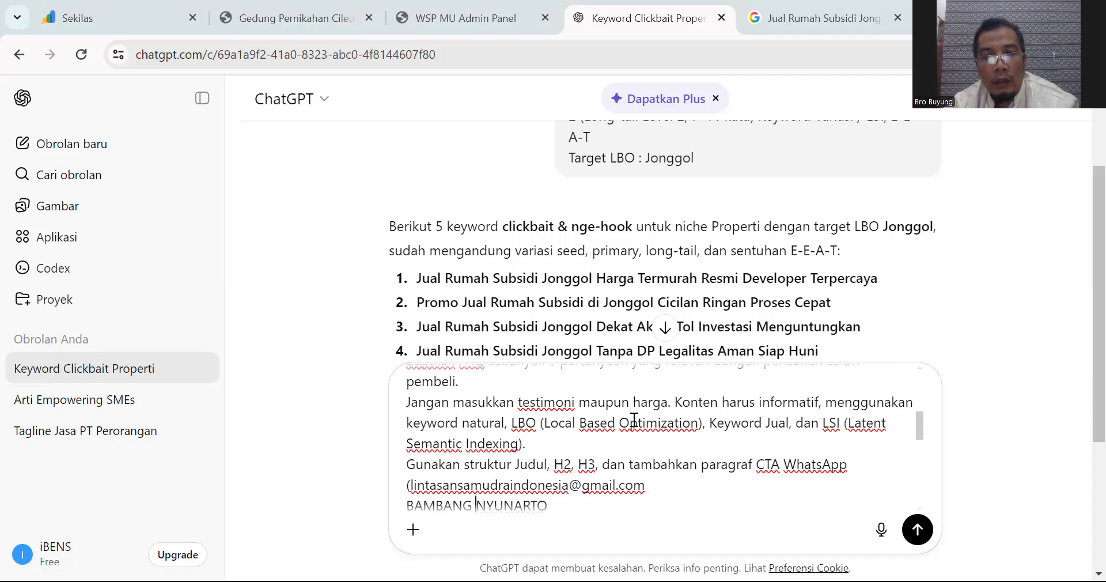
scroll(634, 420, "up", 4)
scroll(634, 421, "down", 4)
scroll(634, 420, "up", 4)
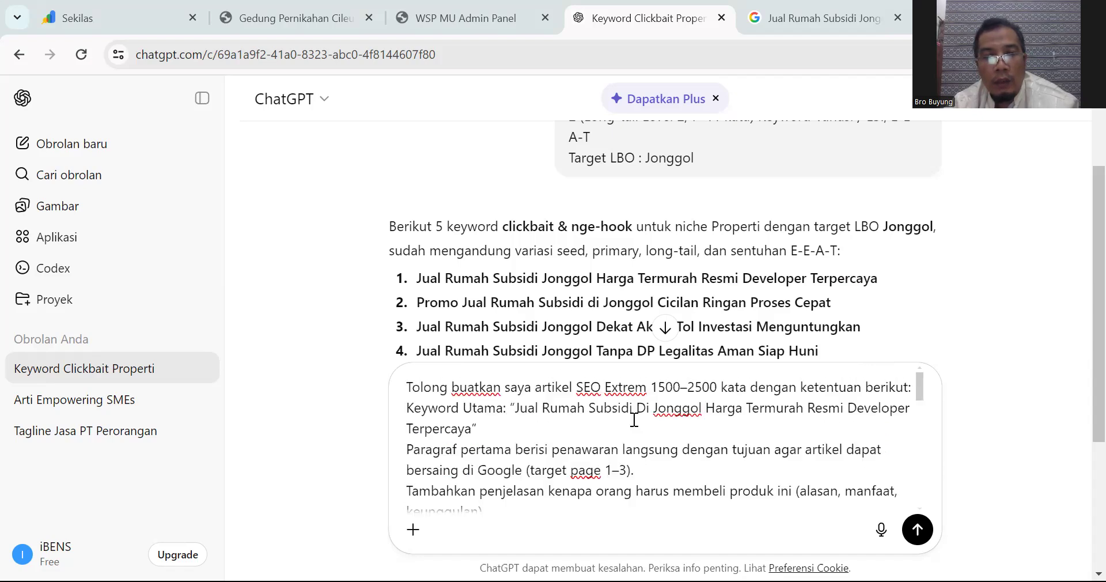
scroll(635, 420, "down", 3)
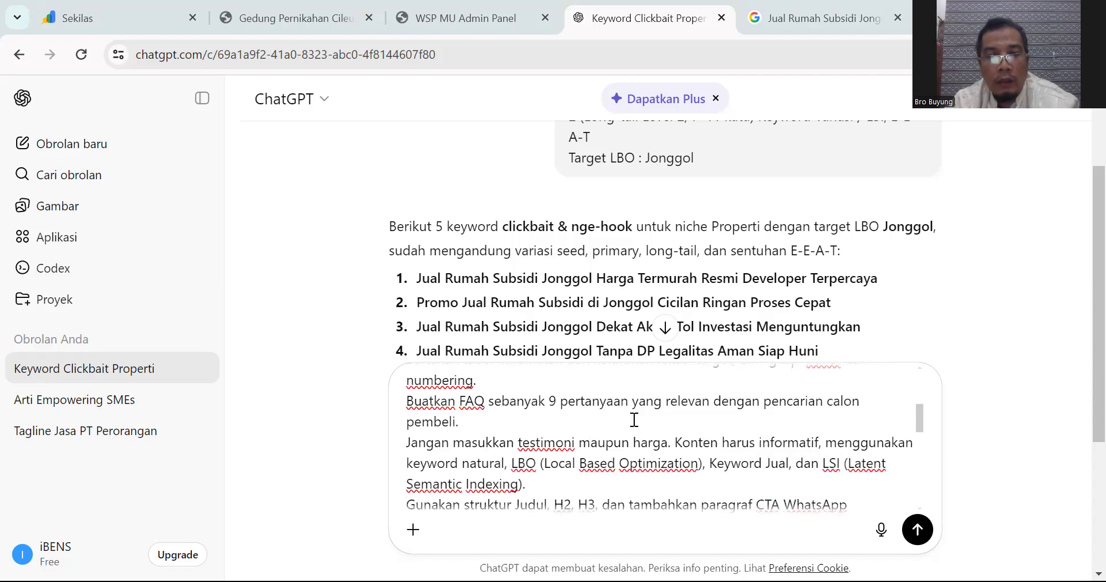
scroll(634, 420, "down", 2)
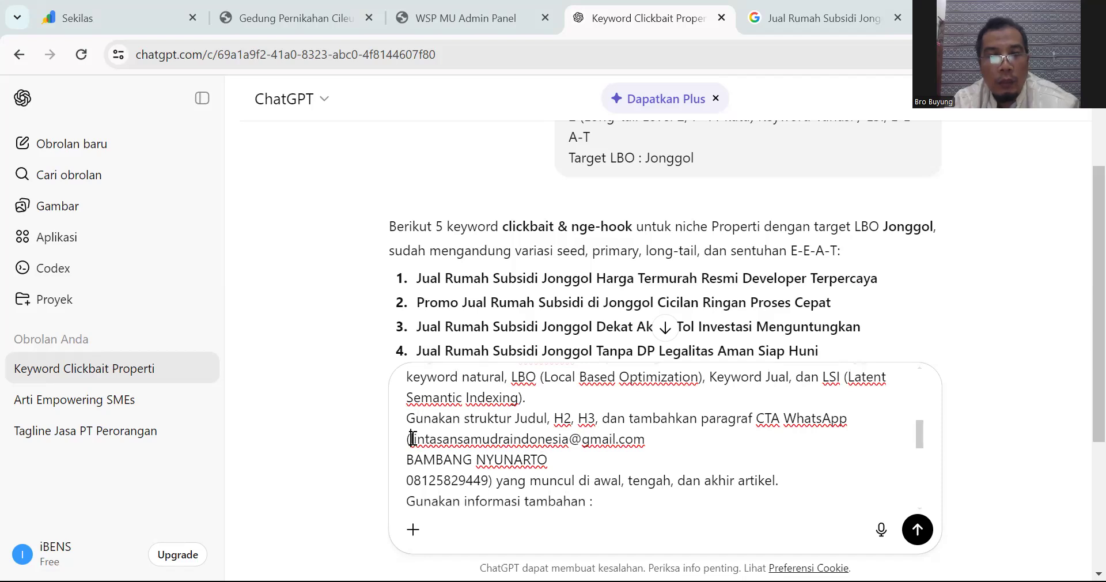
left_click(551, 460, "shift")
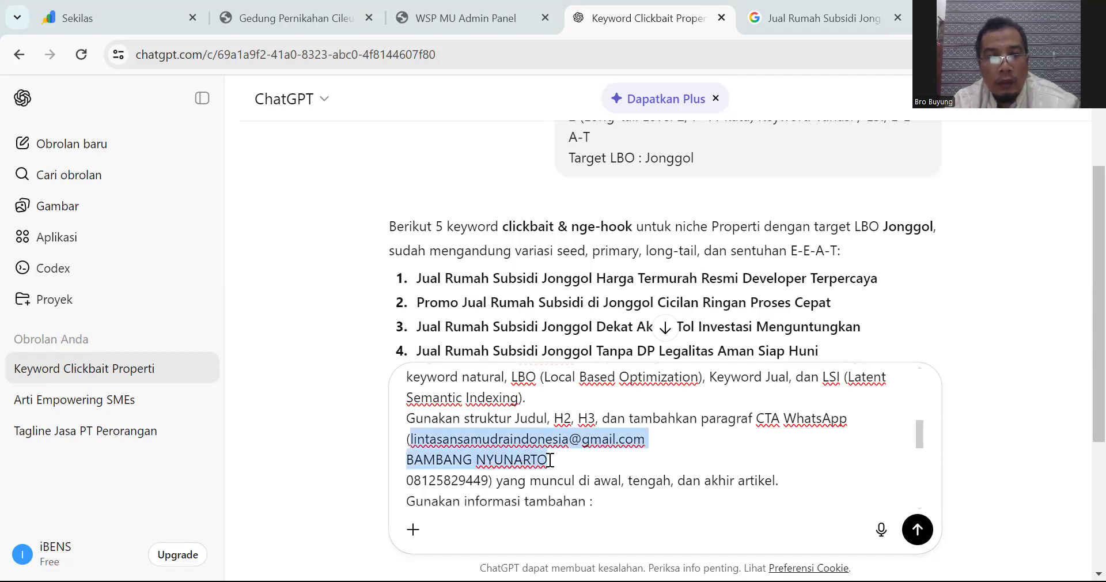
key("BackSpace")
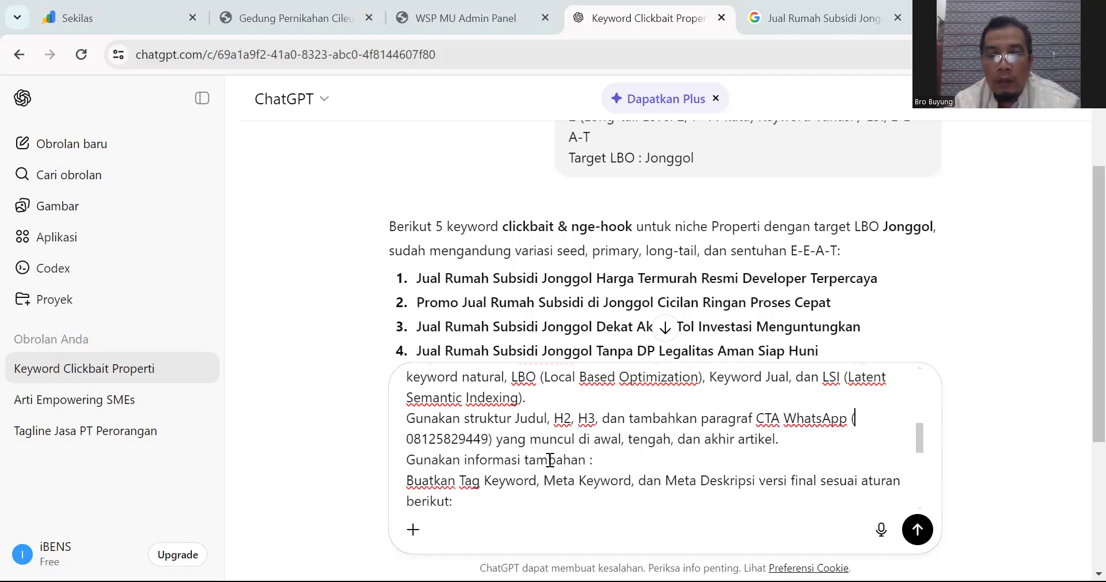
key("Delete")
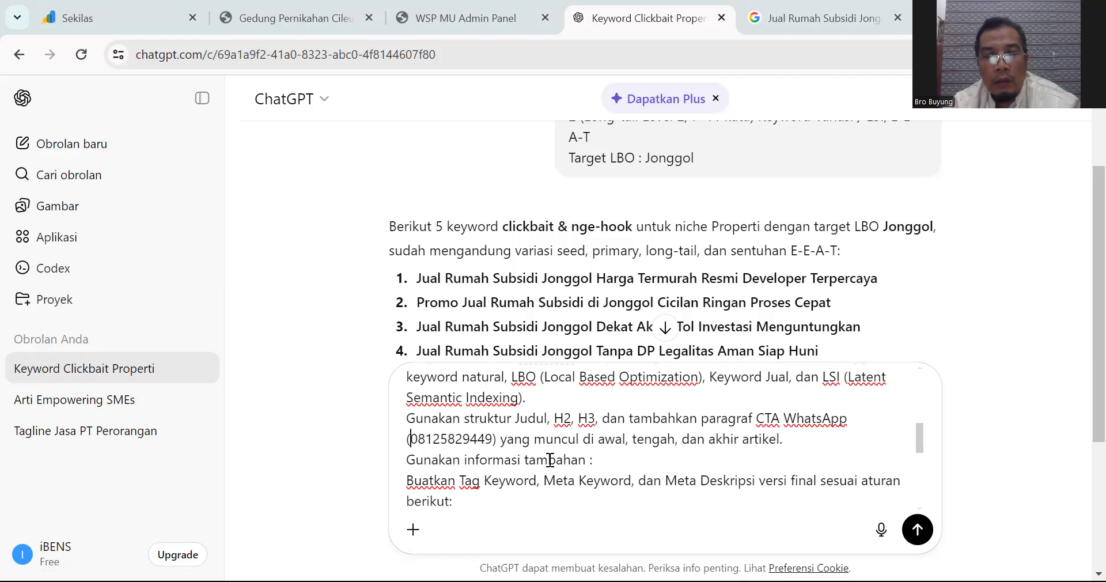
Step: Replace the trailing digits of the WhatsApp CTA phone number with the new number
key("Right")
key("Right")
key("Right")
key("Right")
key("Right")
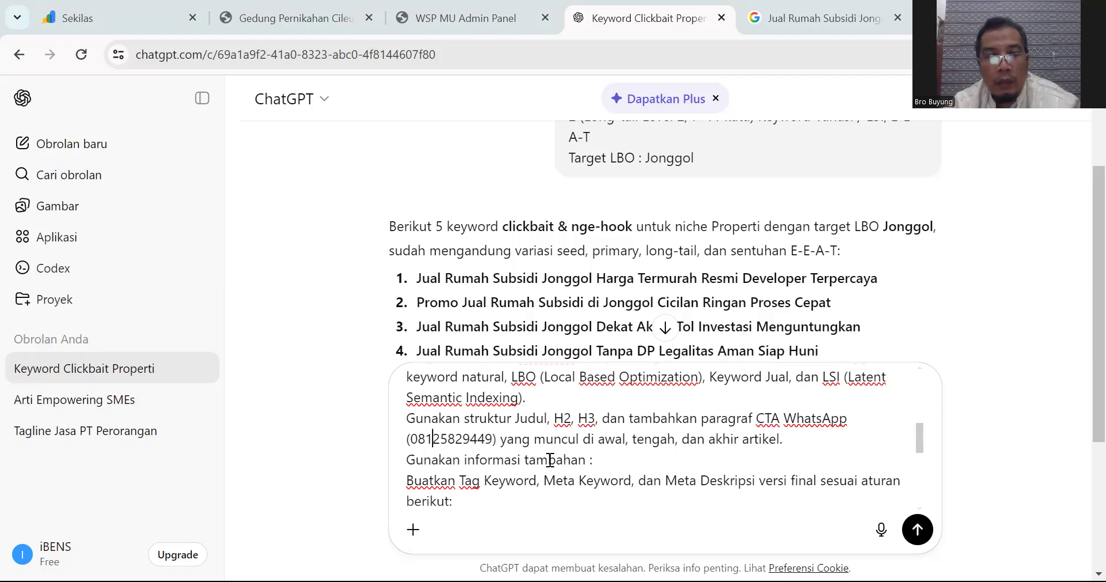
key("shift+Right")
key("shift+Right")
key("shift+Right")
key("shift+Right")
key("shift+Right")
key("shift+Right")
key("shift+Right")
key("shift+Right")
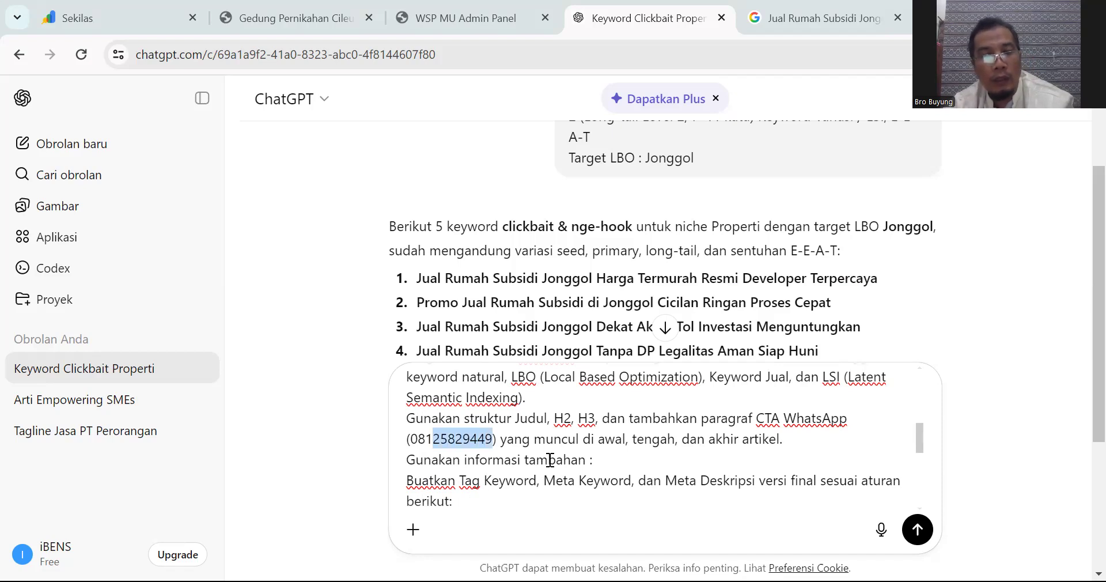
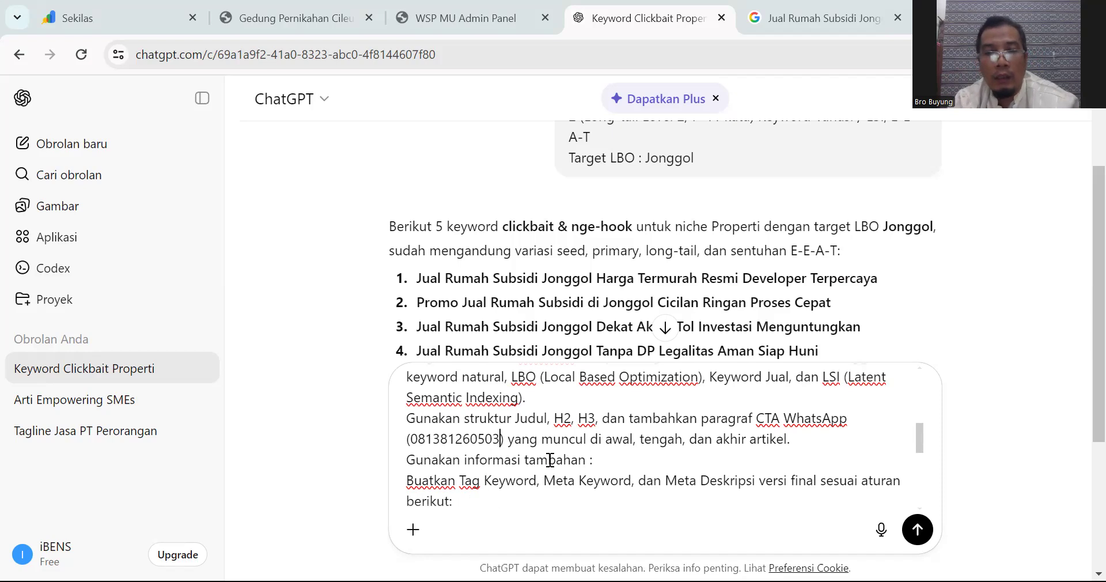
scroll(550, 460, "up", 5)
scroll(551, 459, "down", 5)
scroll(550, 459, "up", 5)
scroll(551, 460, "down", 5)
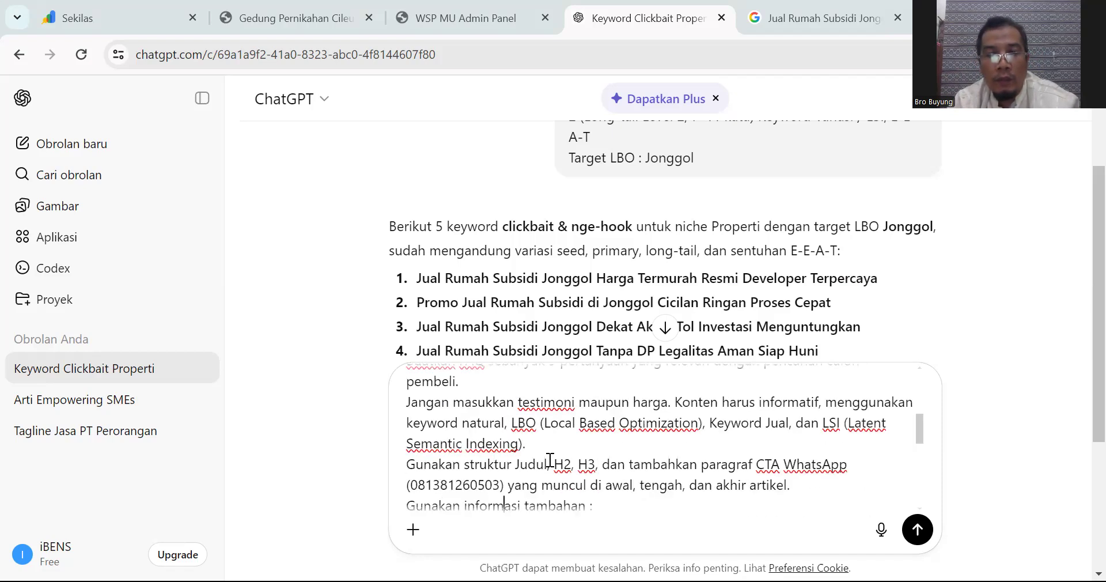
scroll(551, 460, "down", 3)
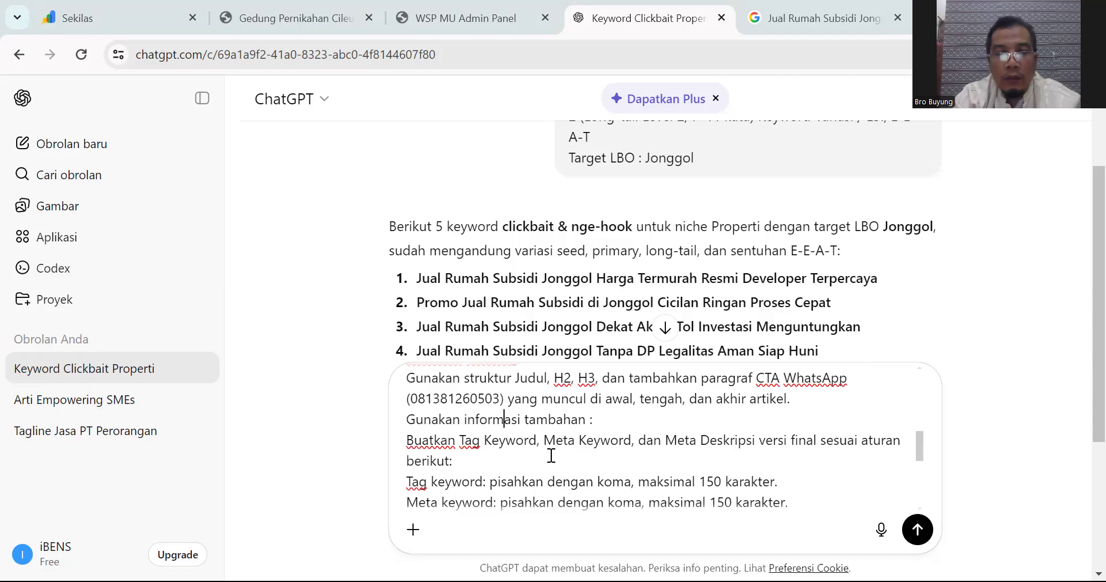
scroll(540, 448, "down", 3)
scroll(539, 448, "up", 3)
scroll(539, 448, "down", 3)
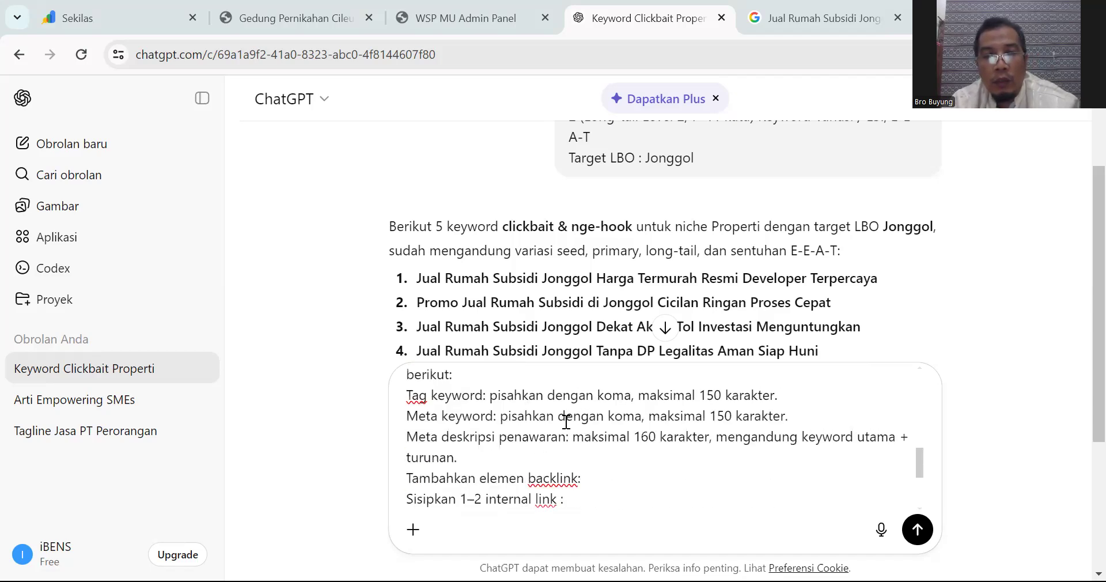
scroll(631, 399, "down", 2)
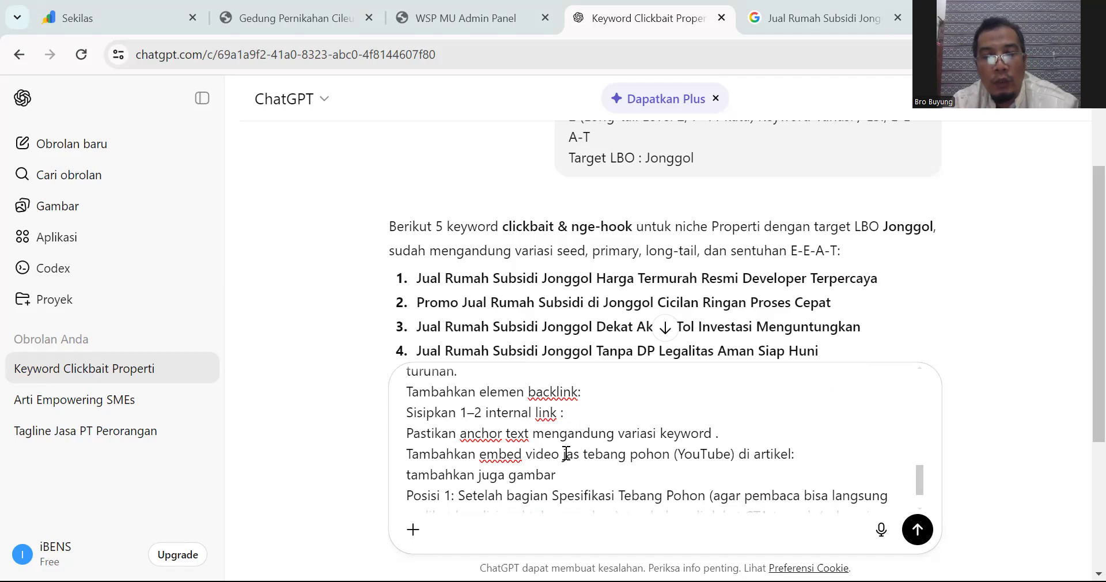
Step: Replace the video topic words before (YouTube) with 'Rumah Subsidi Di Jonggol'
left_click(670, 457, "shift")
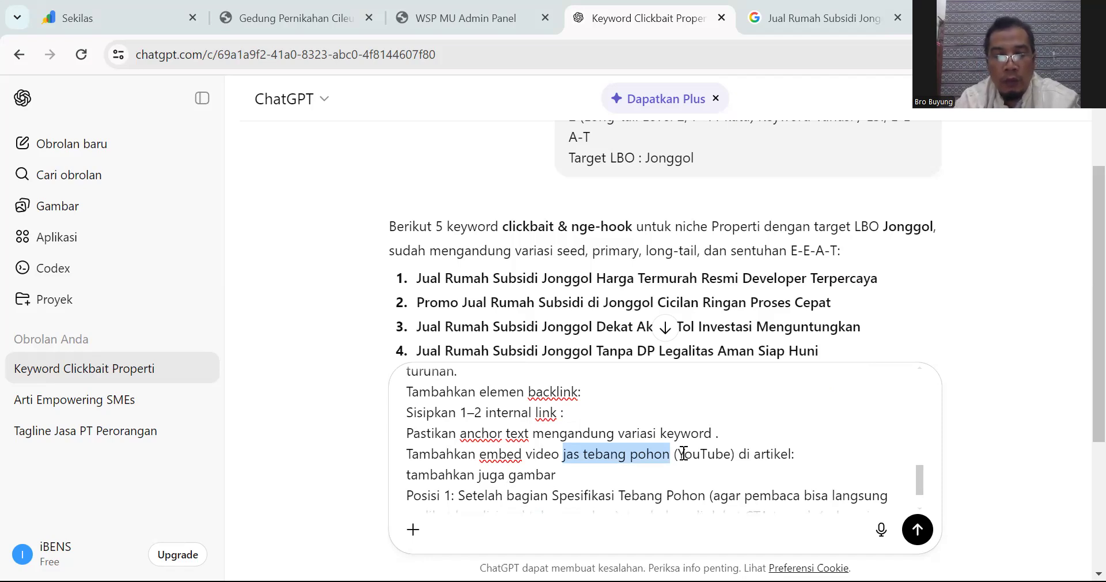
type("P")
key("BackSpace")
type("Rumah Subsidi Di Jonggol")
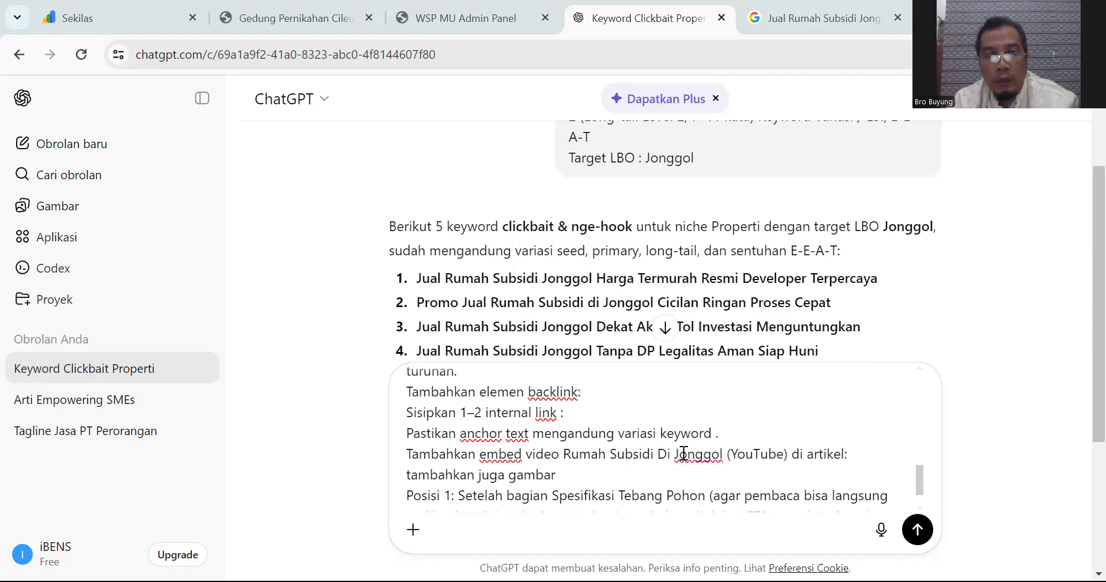
Step: Paste 'Rumah Subsidi Di Jonggol' over both 'Tebang Pohon' and 'tebang pohon' mentions
left_click(564, 453, "shift")
key("ctrl+c")
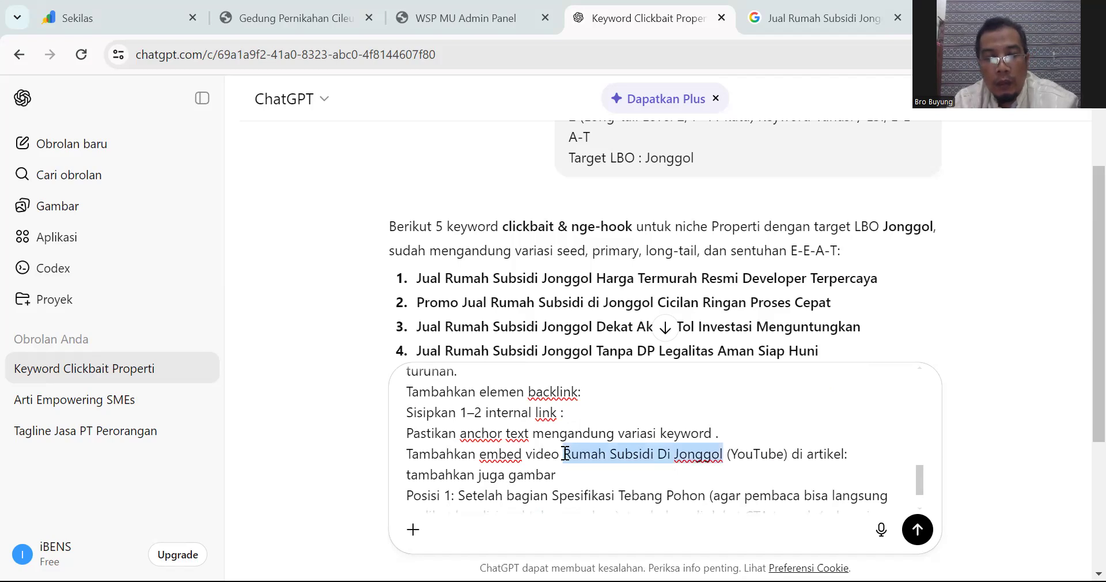
left_click(620, 495)
left_click(704, 496, "shift")
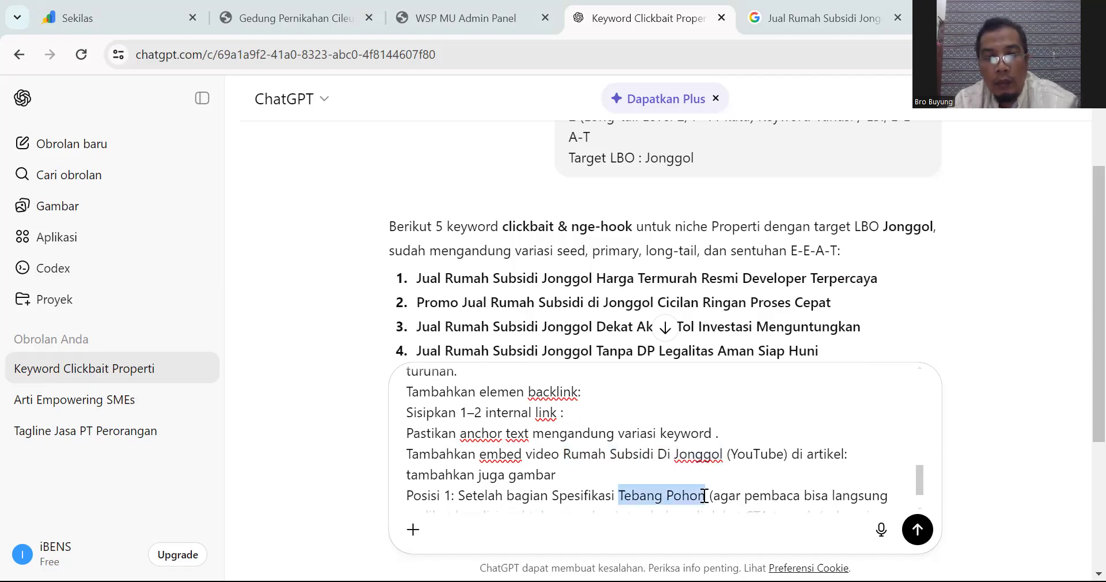
key("ctrl+v")
scroll(700, 453, "down", 1)
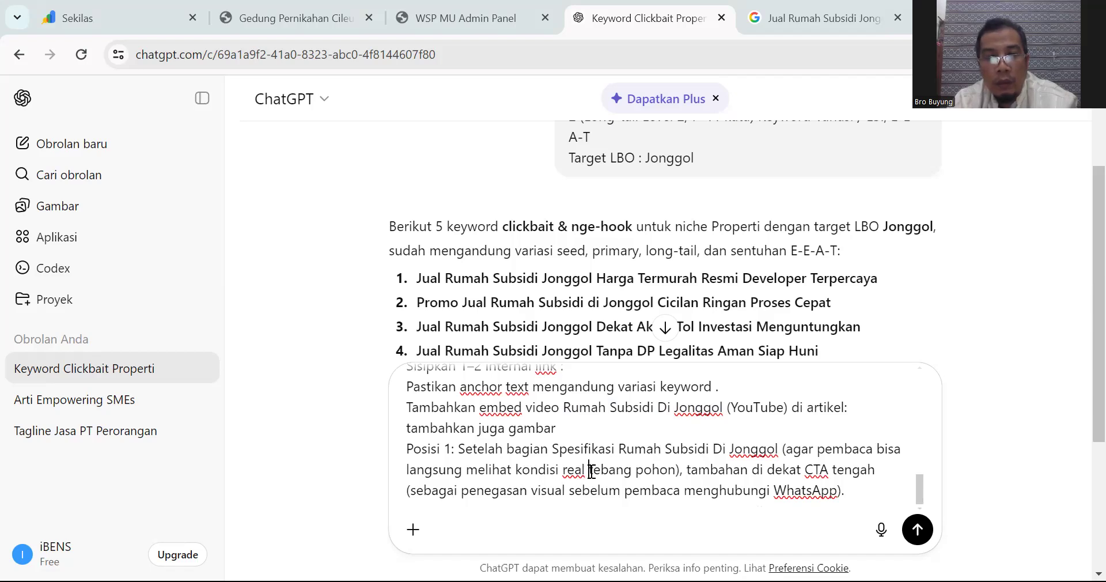
left_click_drag(589, 473, 676, 474)
key("ctrl+v")
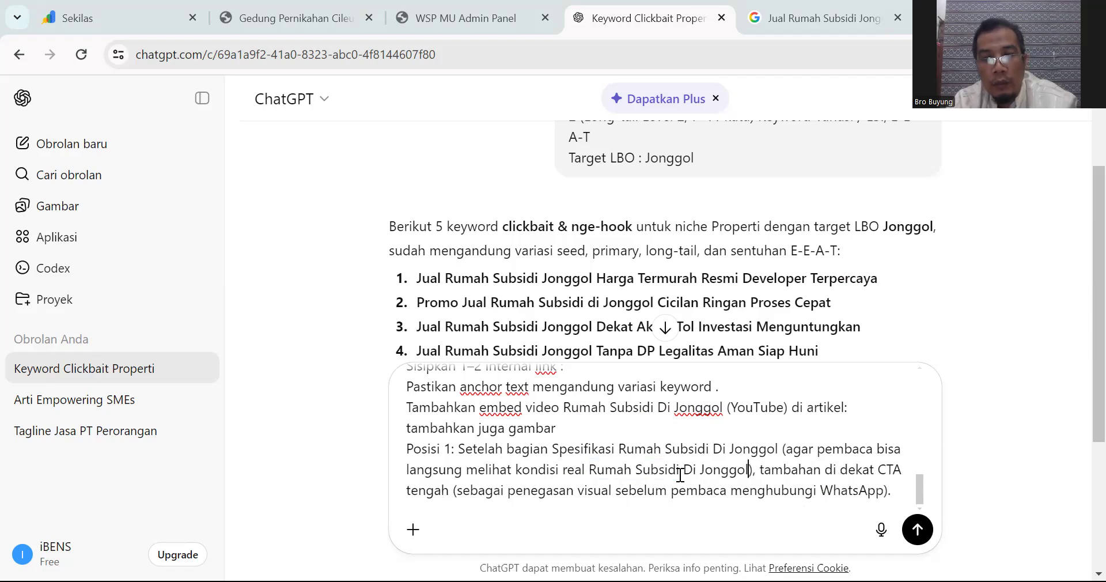
scroll(676, 434, "down", 2)
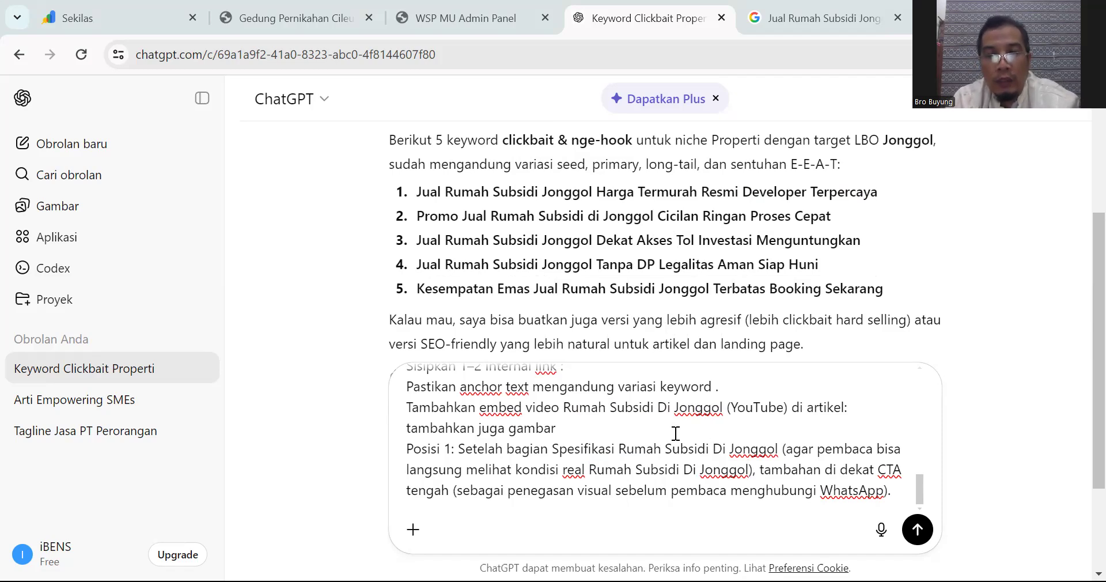
scroll(676, 434, "down", 2)
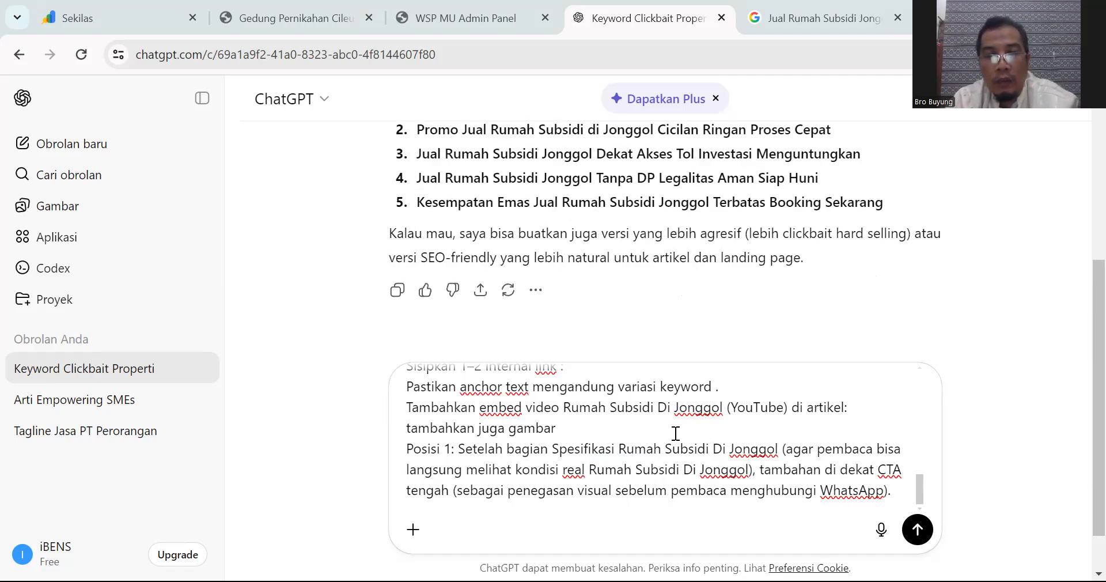
scroll(676, 434, "down", 1)
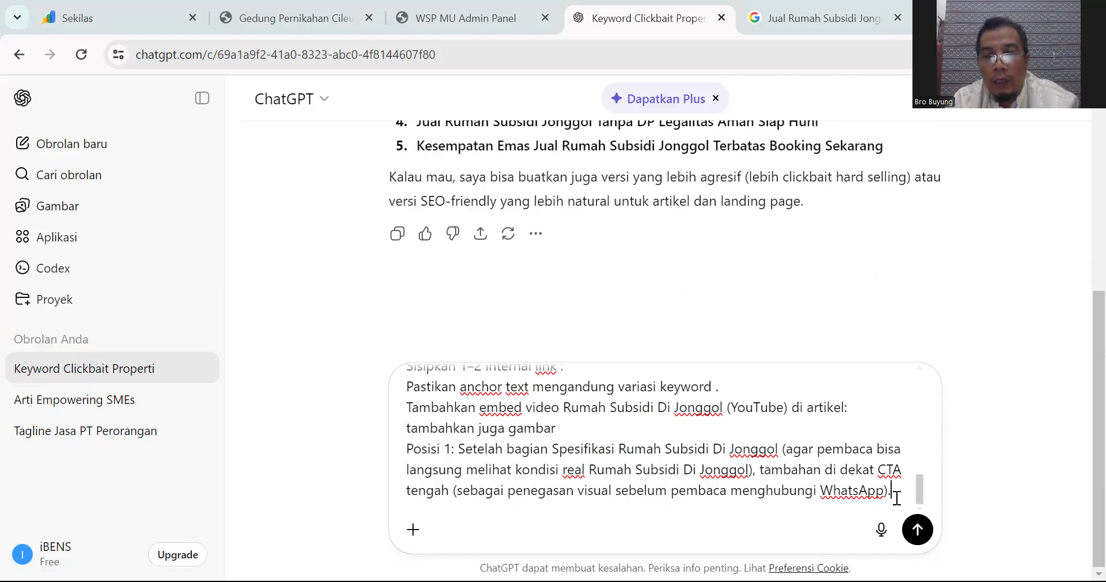
Step: End the prompt with a 'Tambahkan Spesifikasi Rumah :' line followed by an empty line
key("shift+Return")
key("shift+Return")
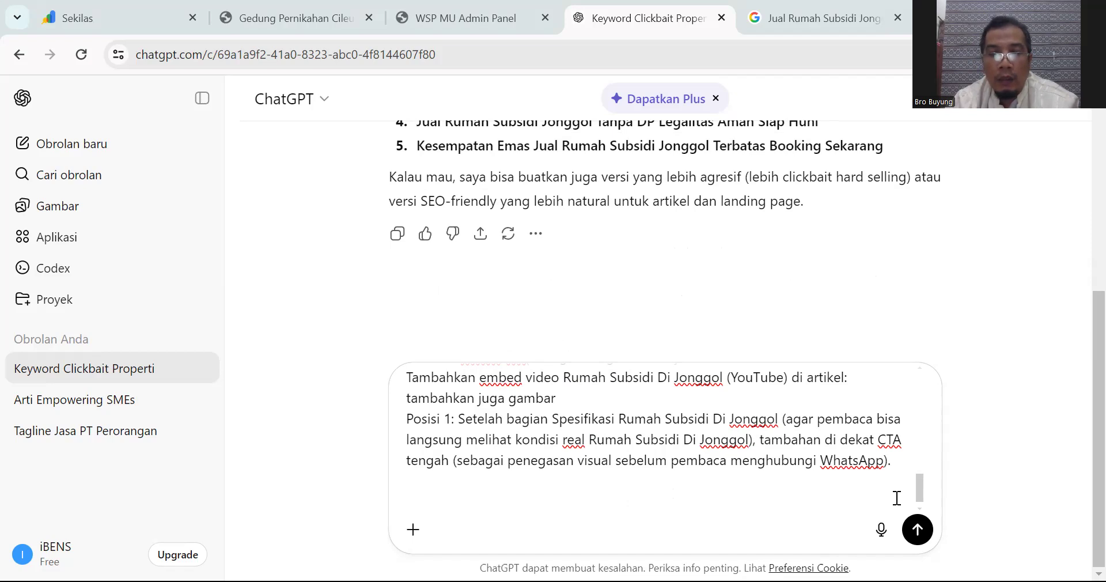
key("BackSpace")
type("Tambahkan Sepe")
key("BackSpace")
key("BackSpace")
key("BackSpace")
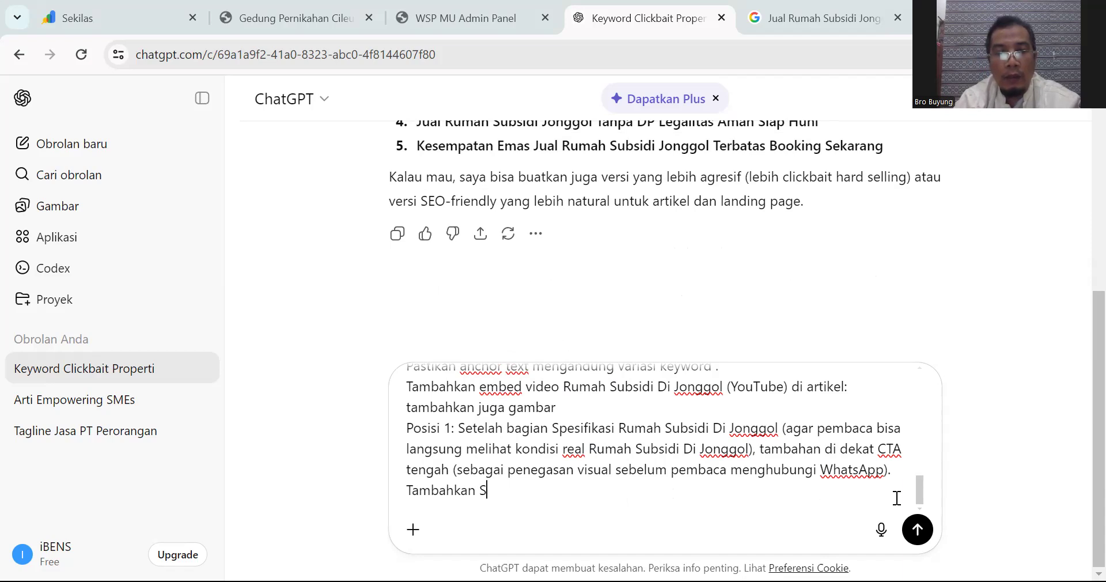
type("pesifikasi Rumah ")
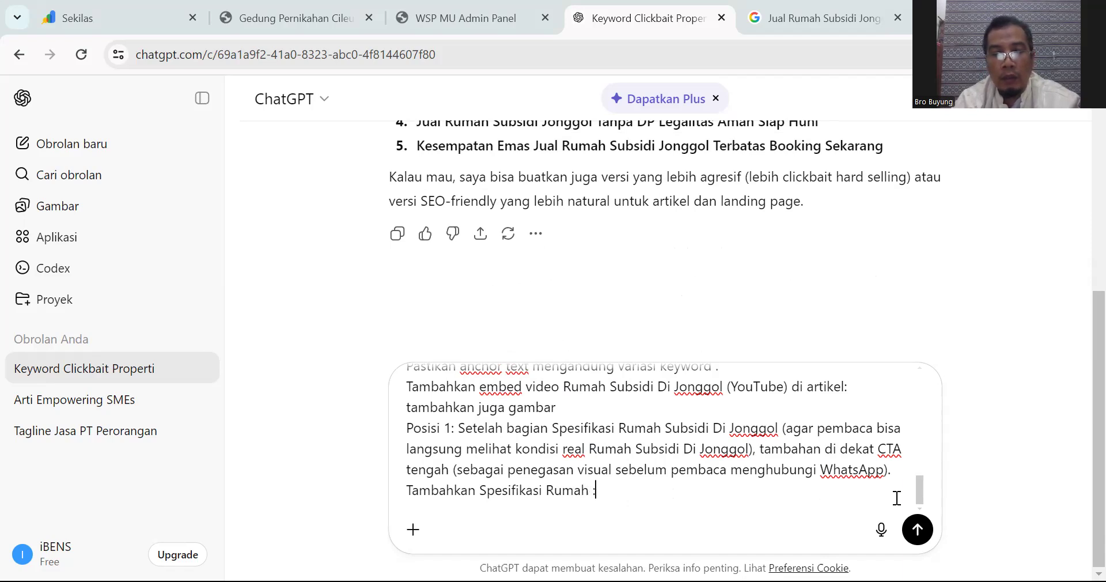
type(":")
key("shift+Return")
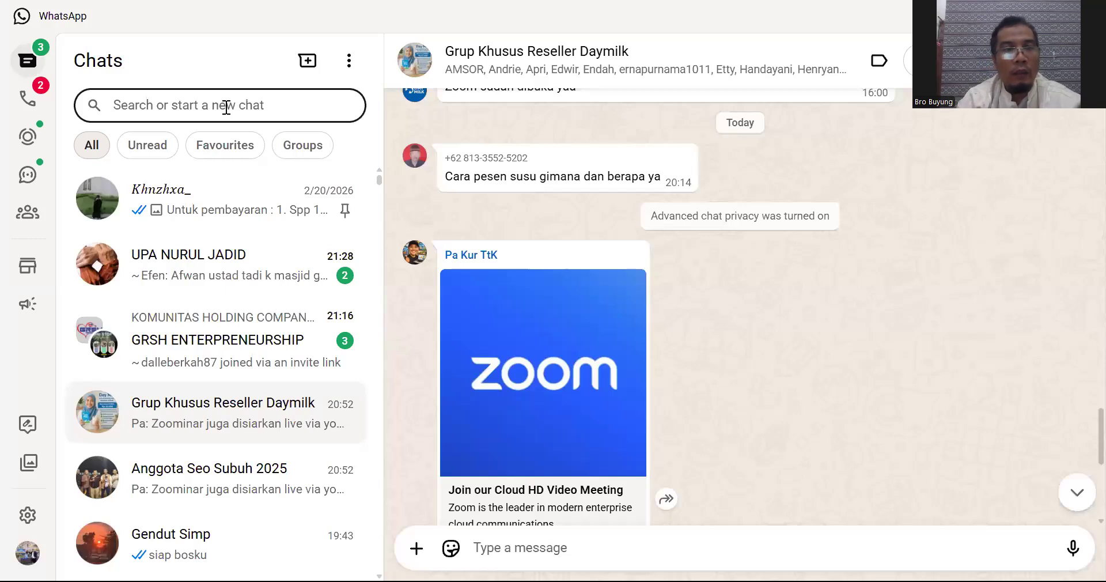
Step: Find the contact's WhatsApp chat and copy the Green Jonggol Village details, Nama Perumahan through Food Court
type("hasan")
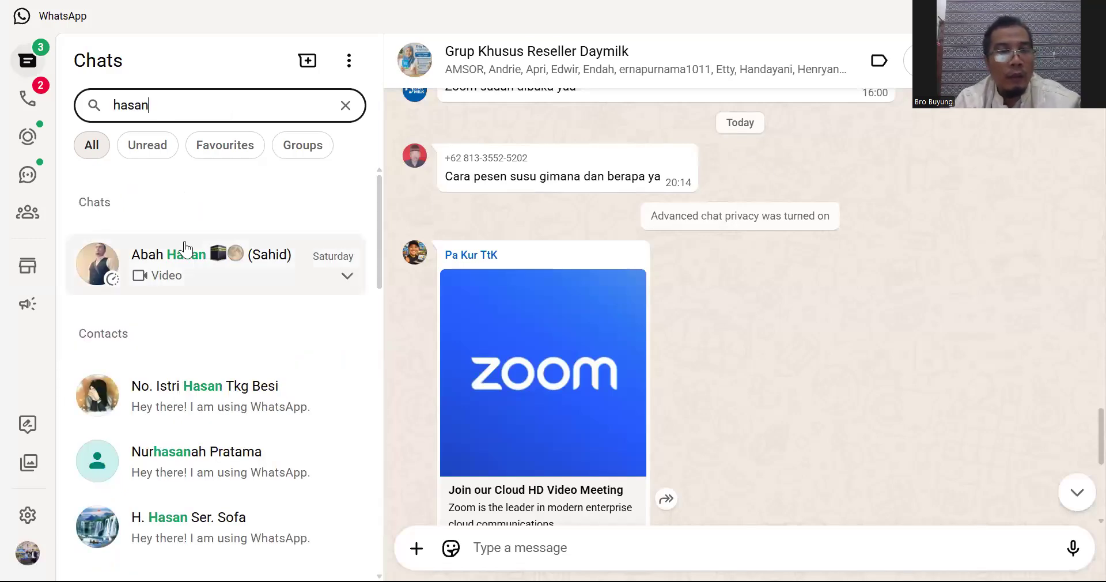
left_click(184, 249)
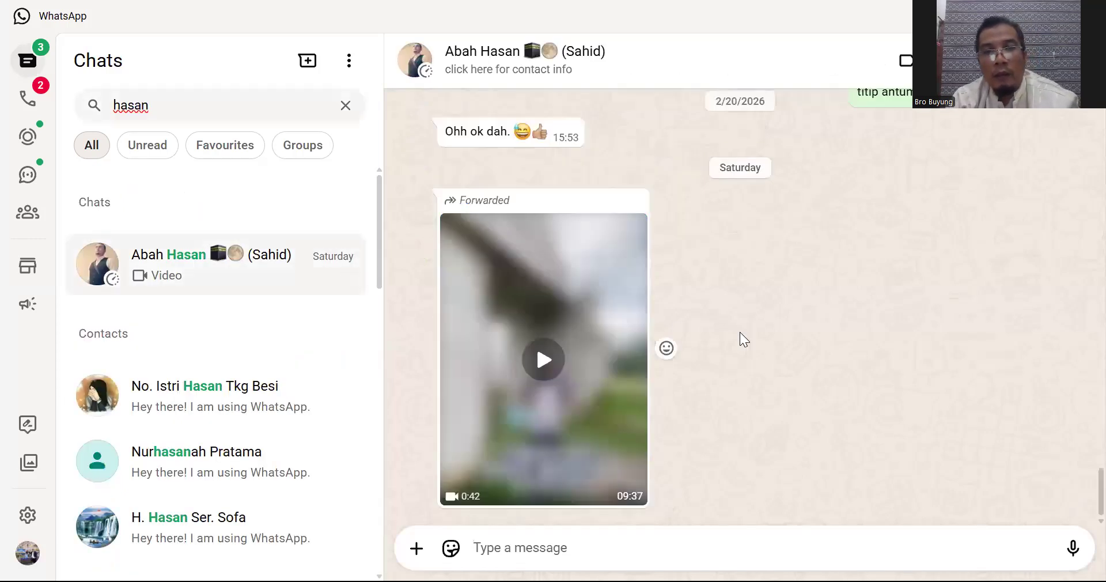
scroll(749, 346, "up", 10)
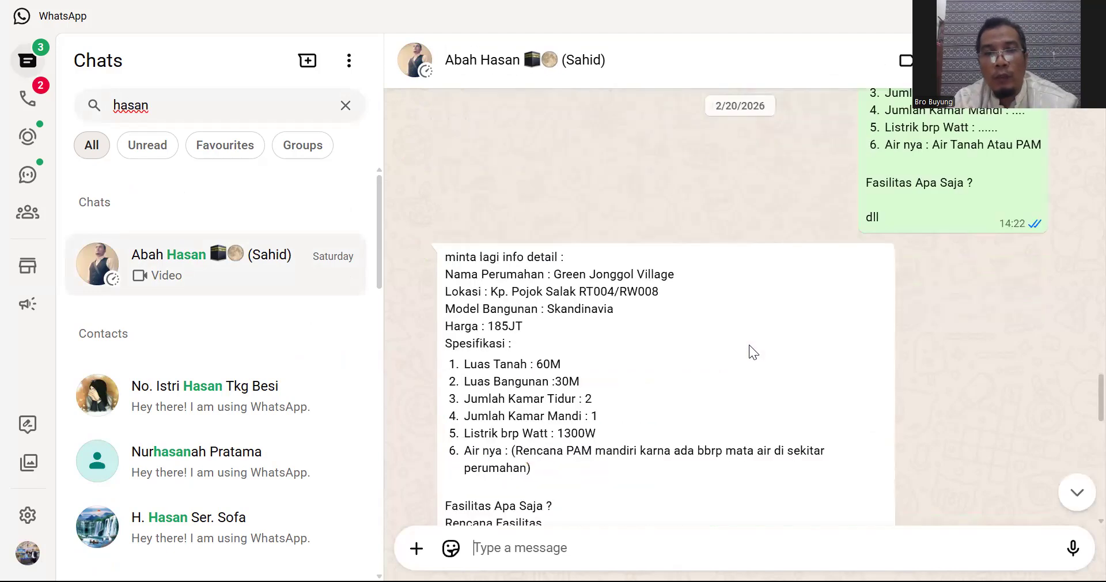
scroll(749, 345, "down", 2)
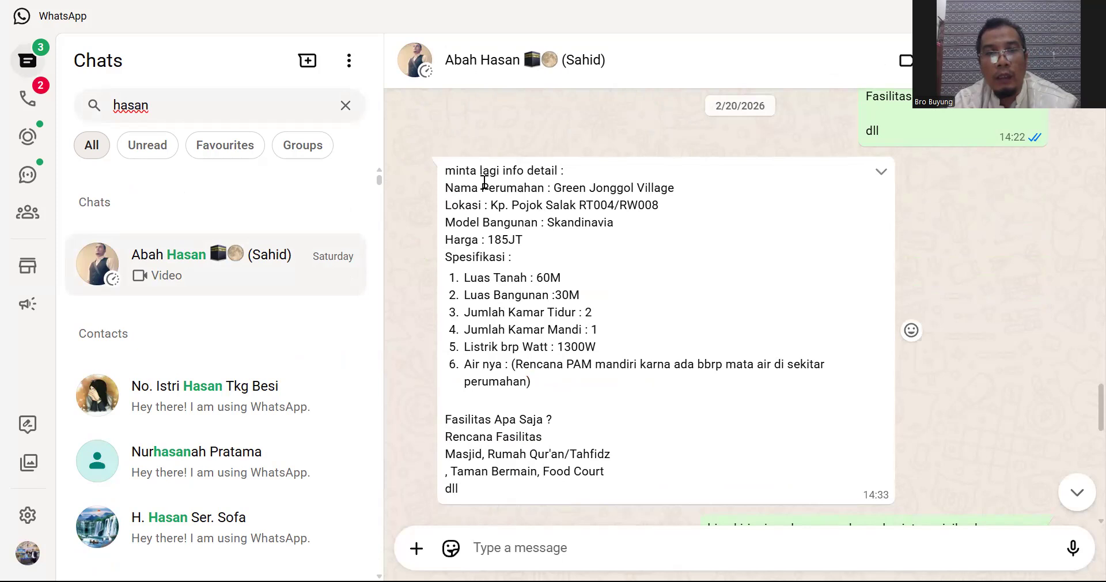
left_click_drag(447, 186, 609, 484)
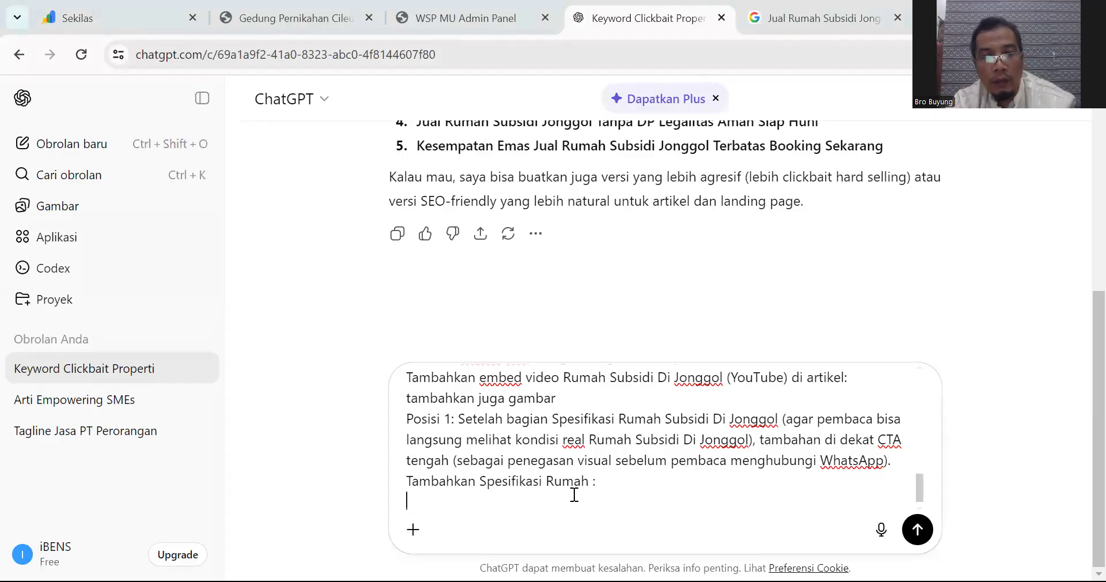
Step: Paste the Green Jonggol Village specifications under the new line, review them, and send the article prompt
type("Nama Perumahan : Green Jonggol Village Lokasi : Kp. Pojok Salak RT004/RW008")
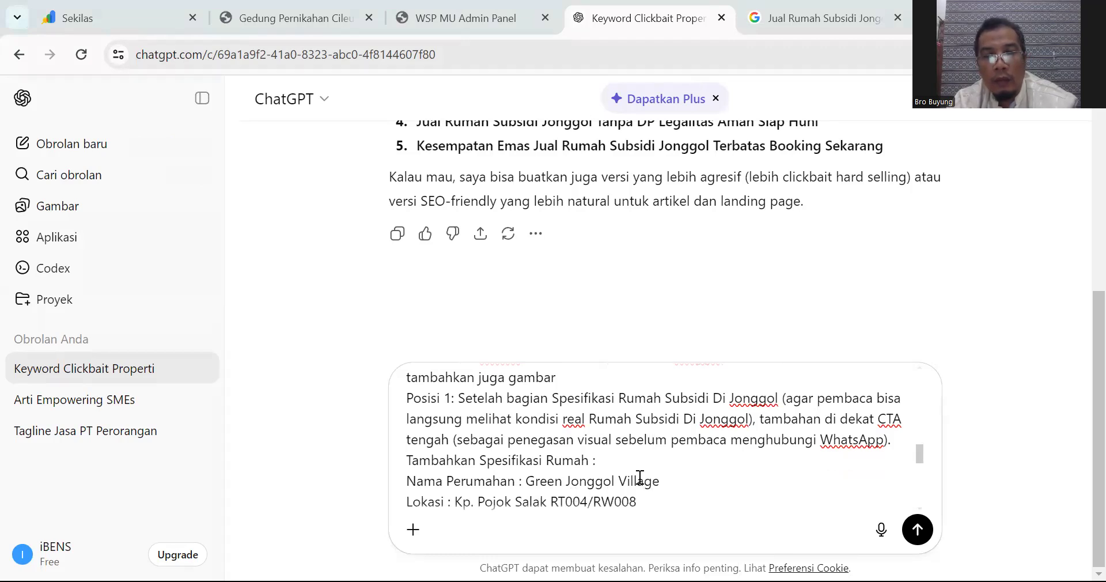
scroll(639, 477, "up", 2)
scroll(640, 478, "down", 4)
scroll(640, 477, "up", 2)
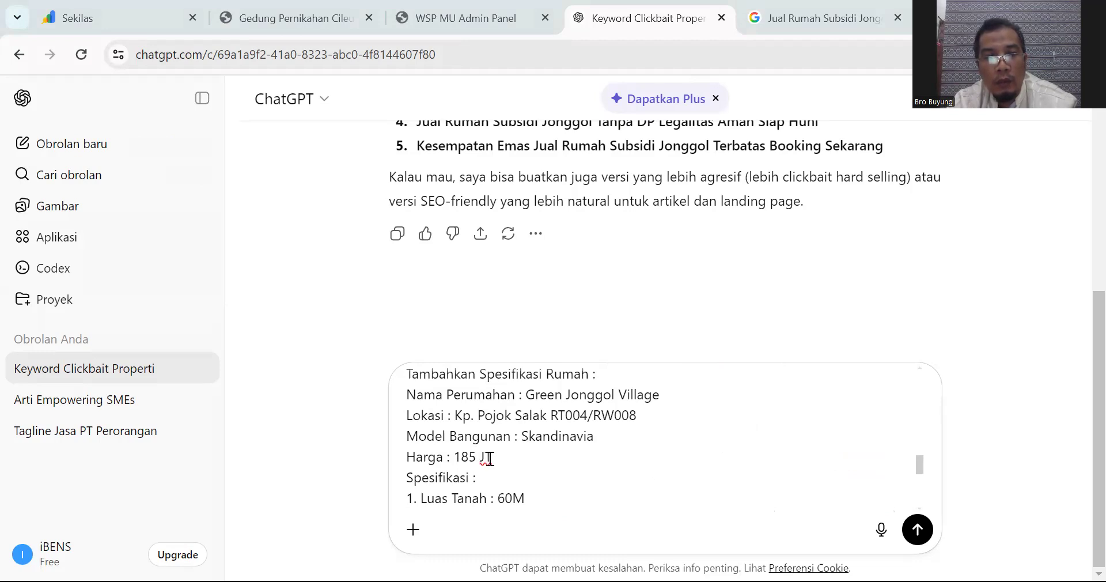
scroll(605, 463, "down", 2)
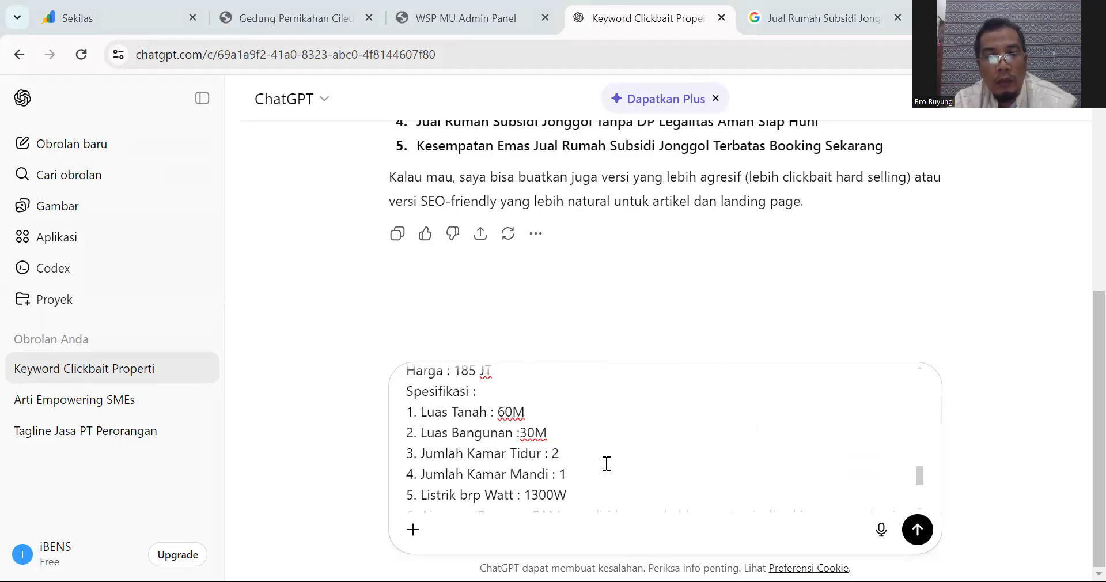
scroll(530, 456, "down", 5)
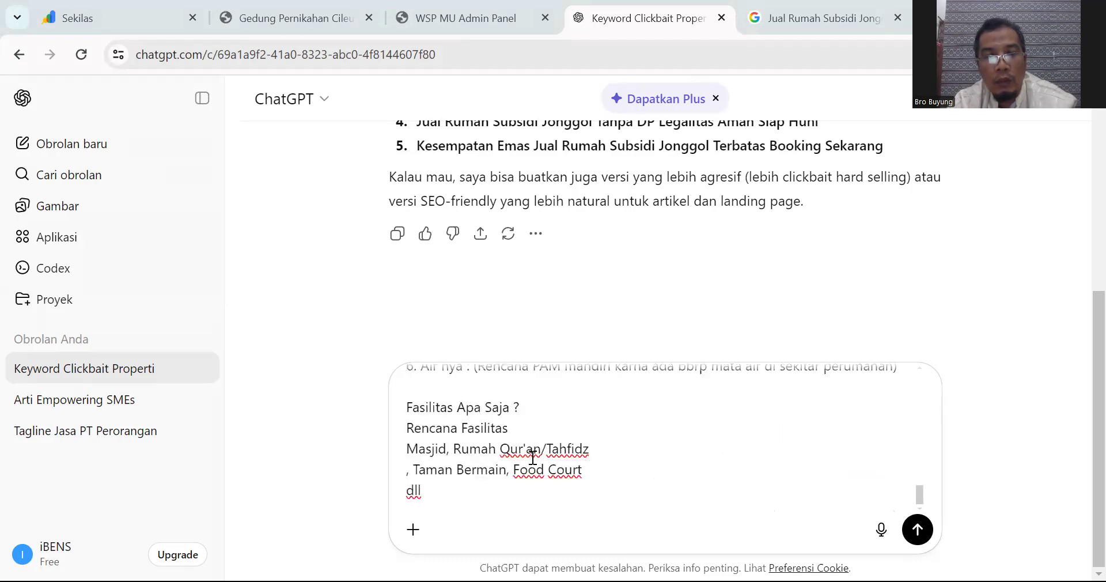
scroll(533, 458, "up", 5)
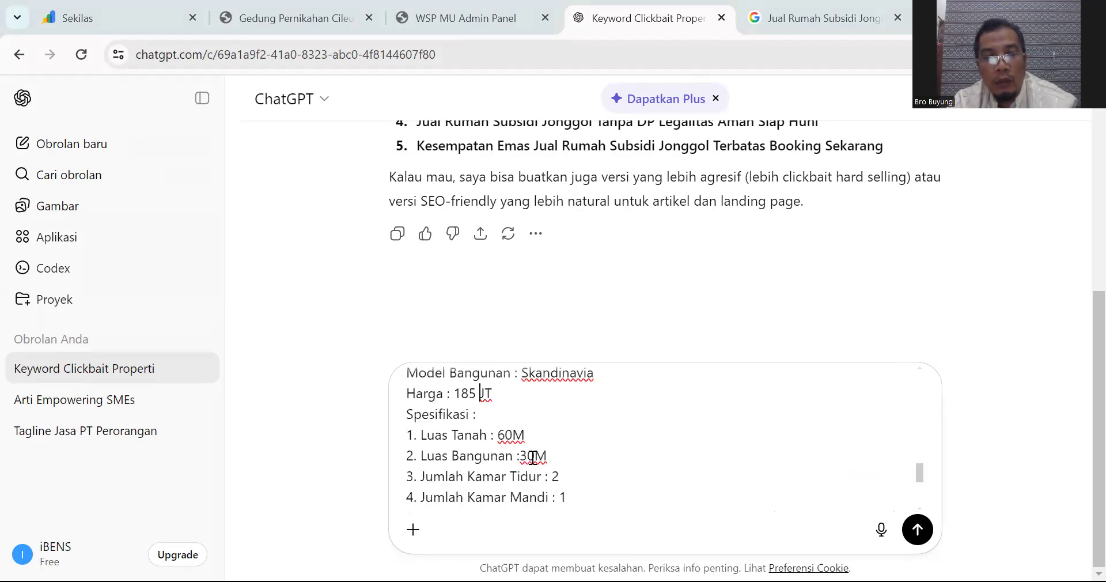
scroll(533, 458, "down", 5)
scroll(539, 461, "up", 2)
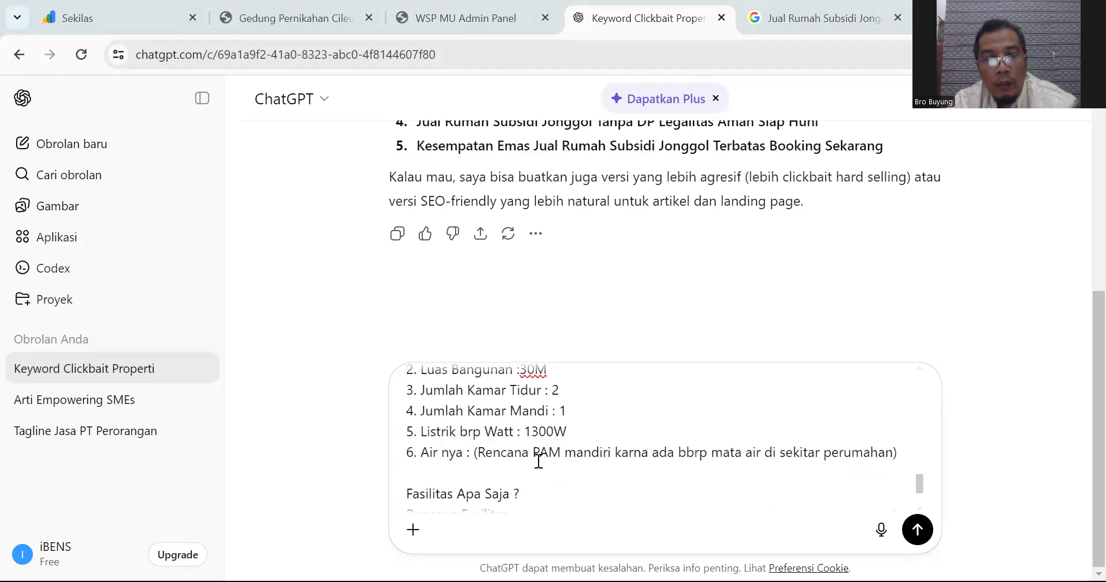
scroll(485, 461, "down", 2)
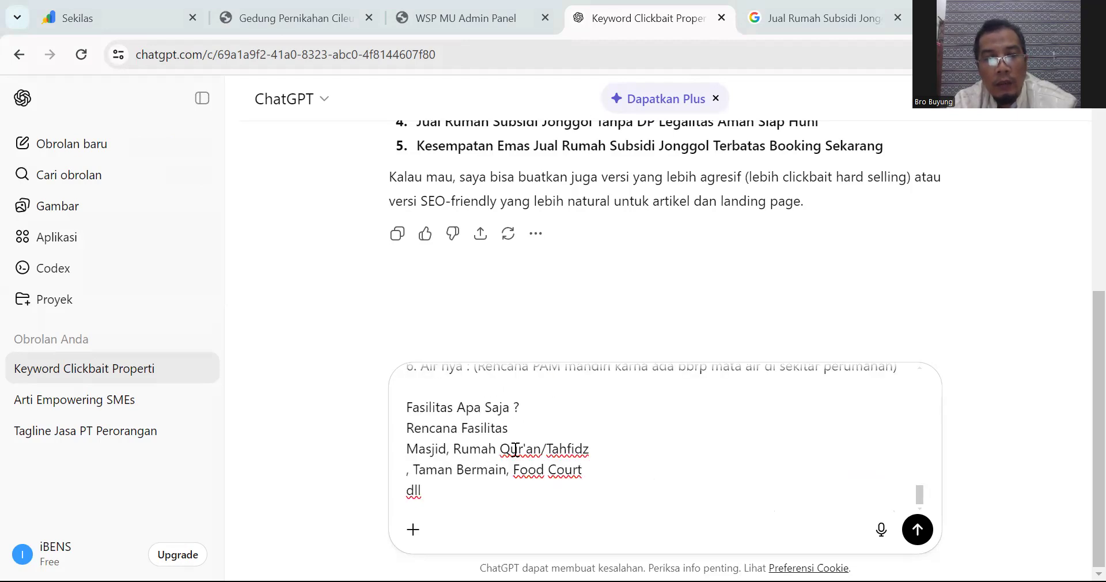
left_click(925, 531)
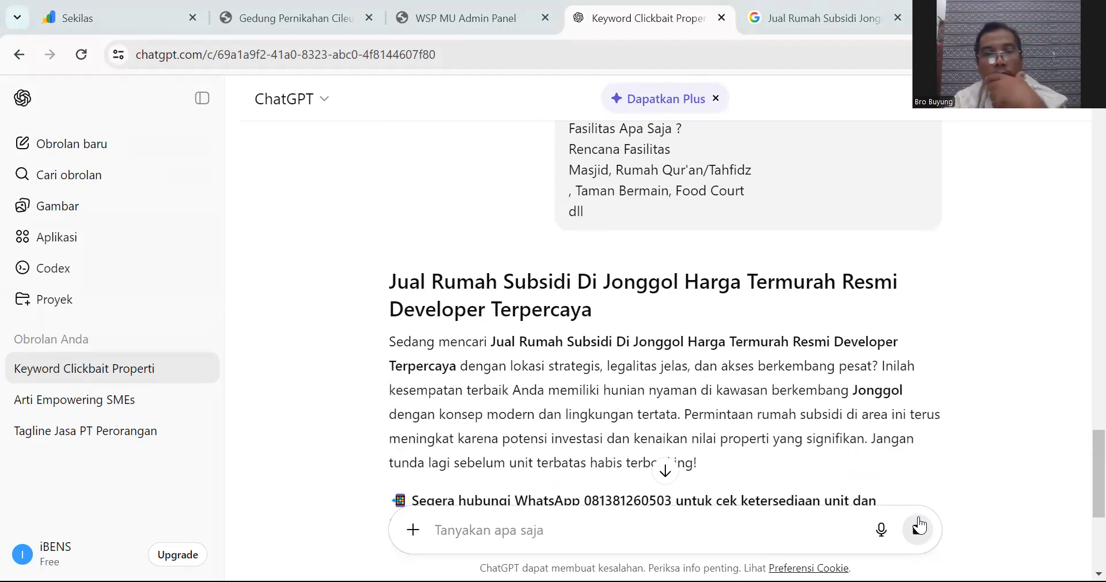
scroll(758, 411, "down", 2)
scroll(758, 410, "down", 2)
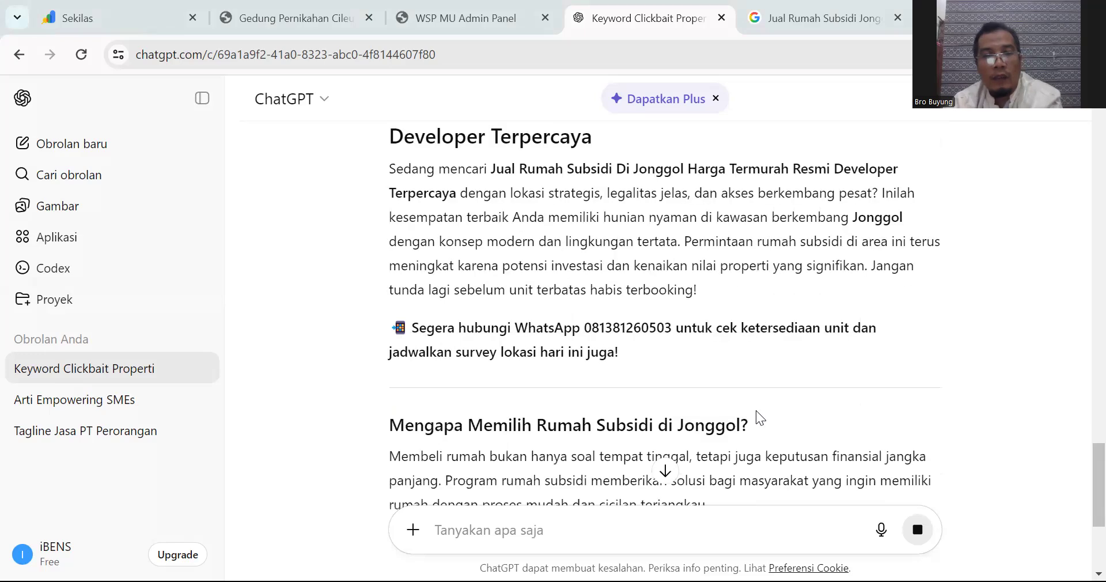
scroll(757, 415, "down", 2)
scroll(758, 415, "up", 2)
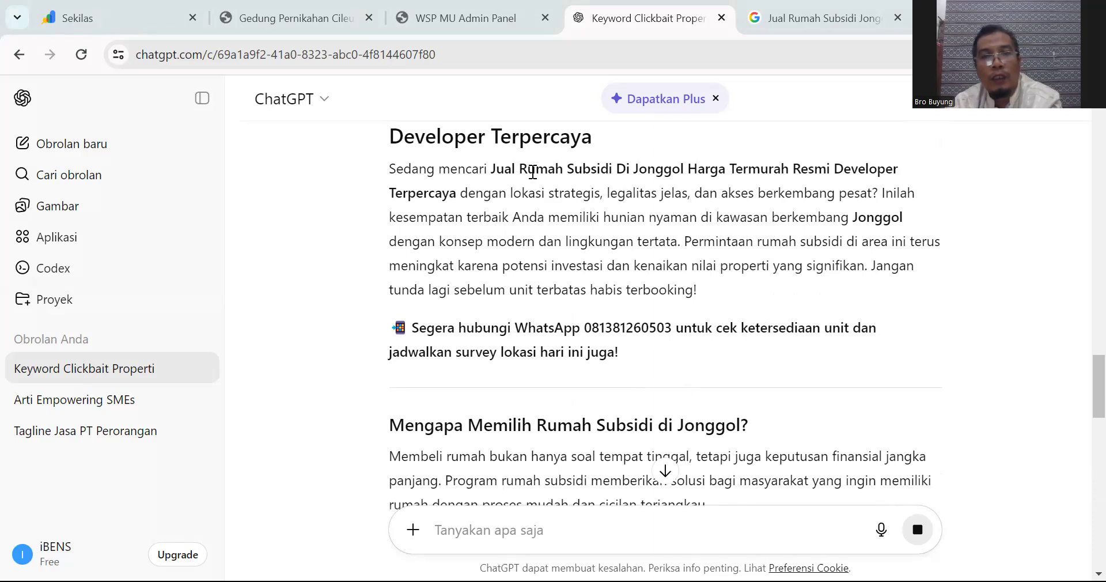
left_click_drag(520, 169, 490, 170)
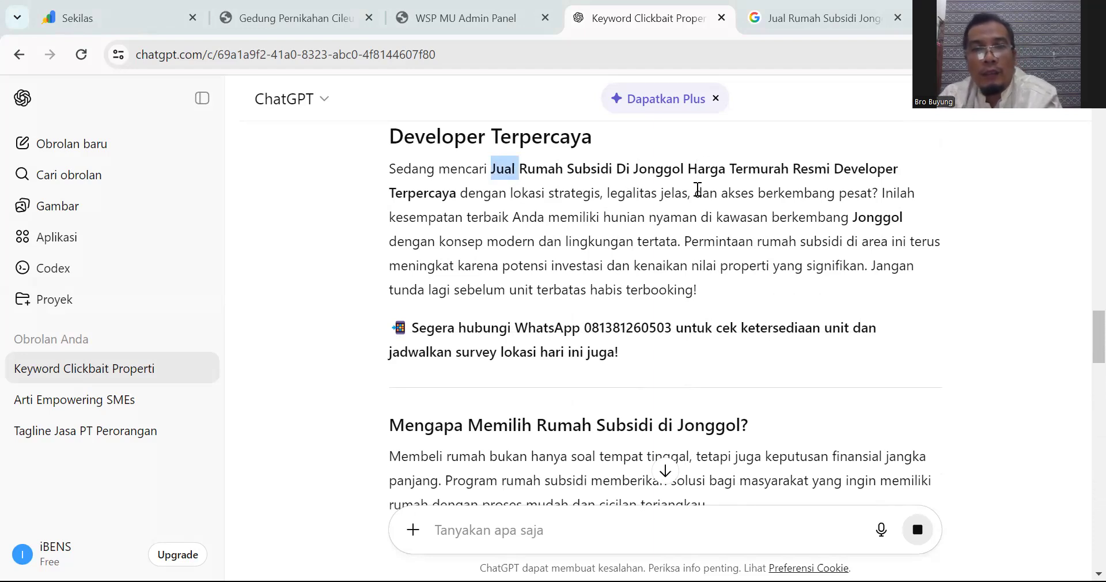
left_click(698, 212)
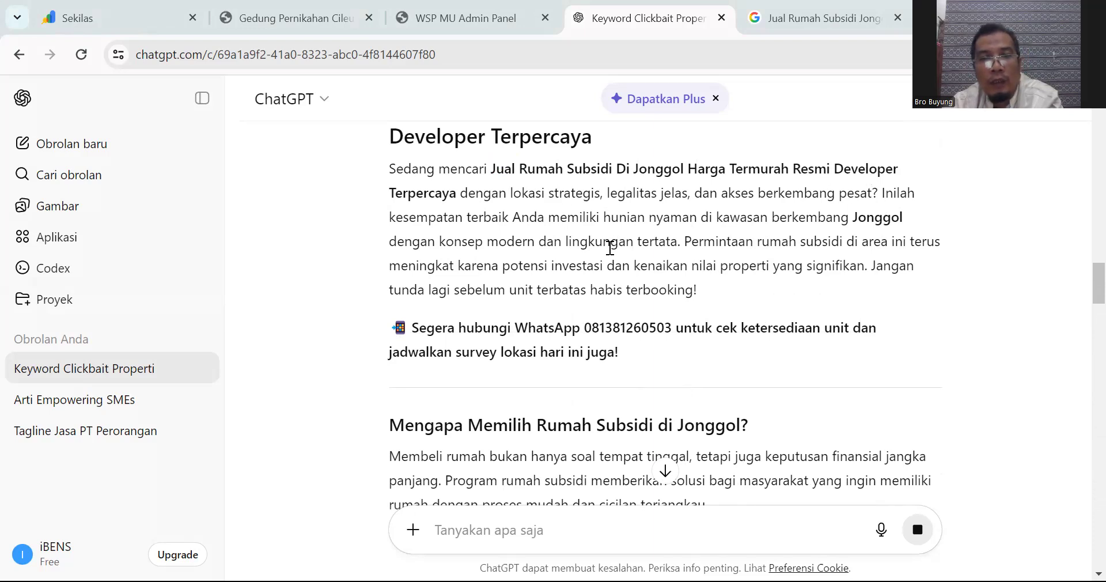
scroll(608, 248, "down", 2)
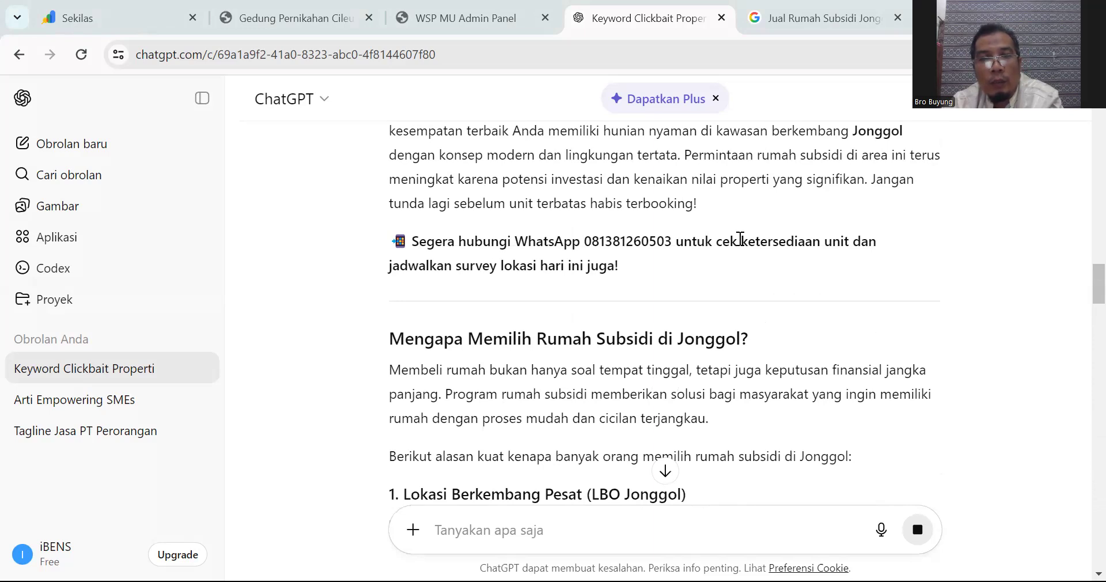
scroll(740, 238, "down", 2)
left_click_drag(397, 253, 755, 253)
scroll(646, 306, "down", 2)
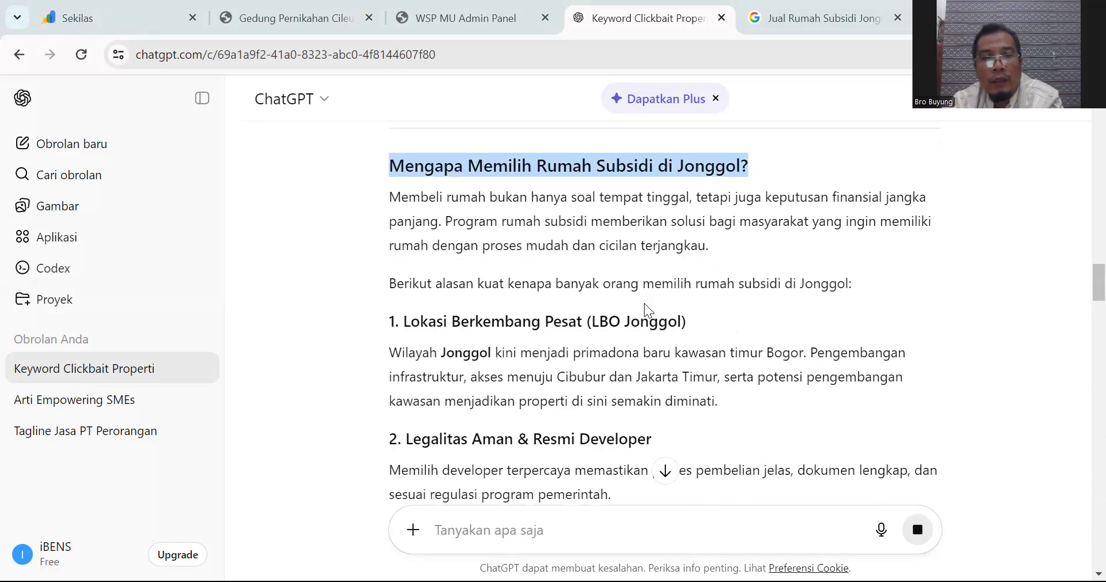
left_click_drag(405, 322, 663, 321)
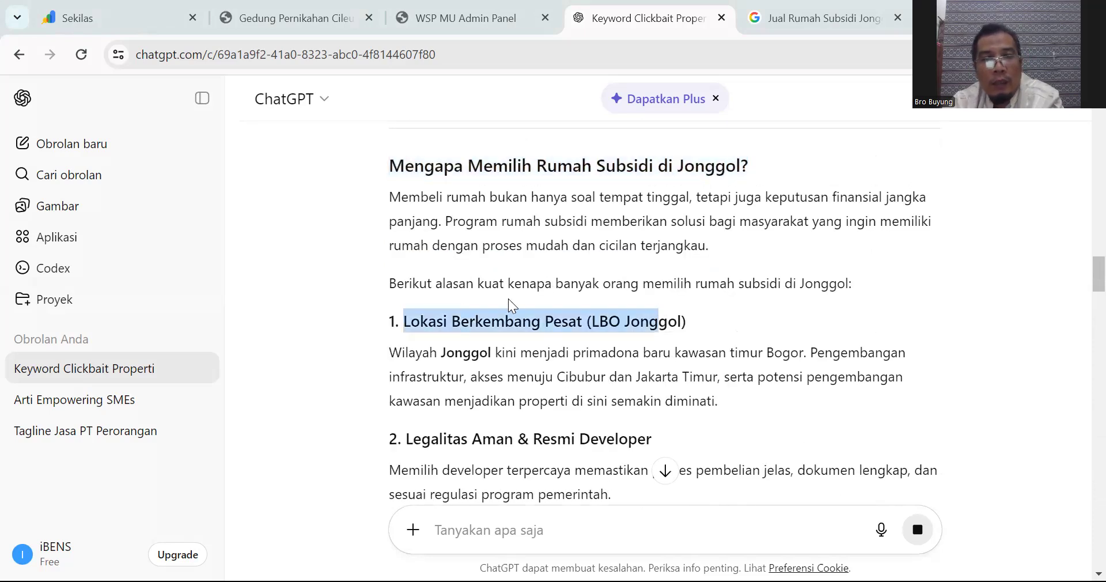
scroll(507, 332, "down", 3)
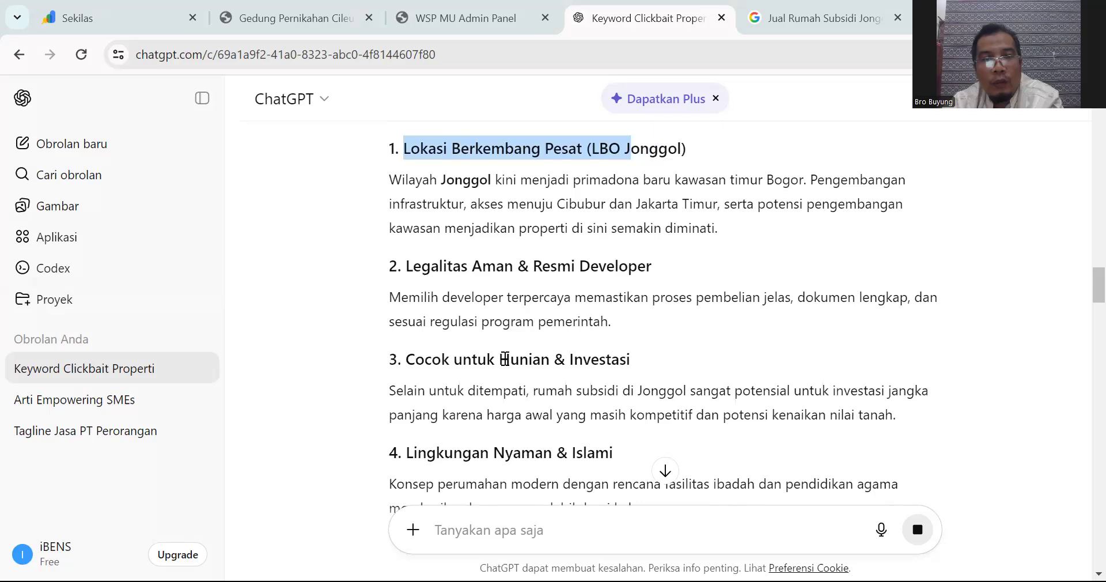
left_click_drag(504, 359, 432, 359)
scroll(533, 340, "down", 2)
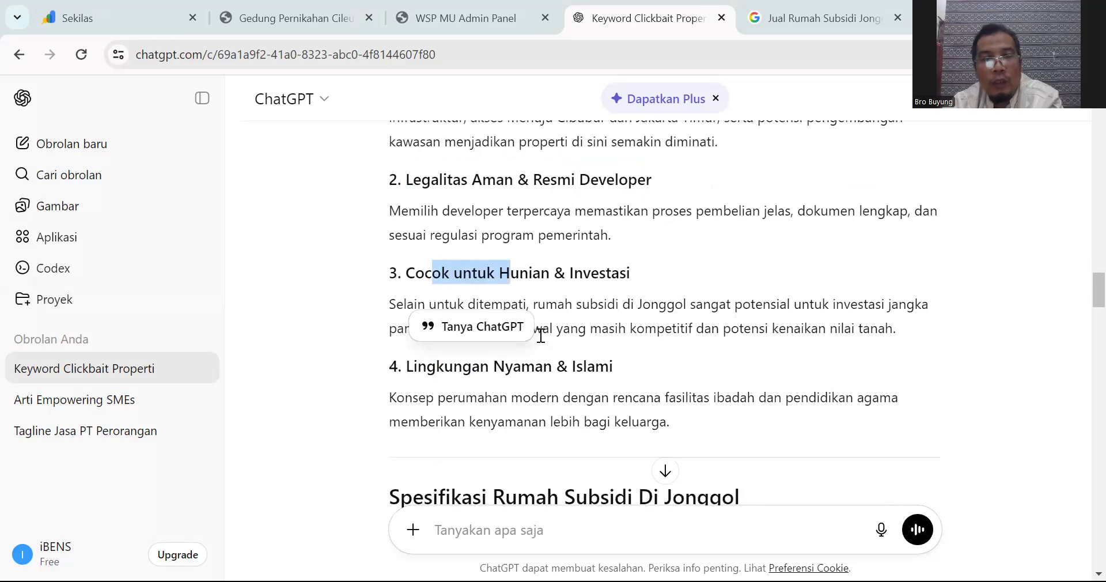
scroll(532, 358, "down", 3)
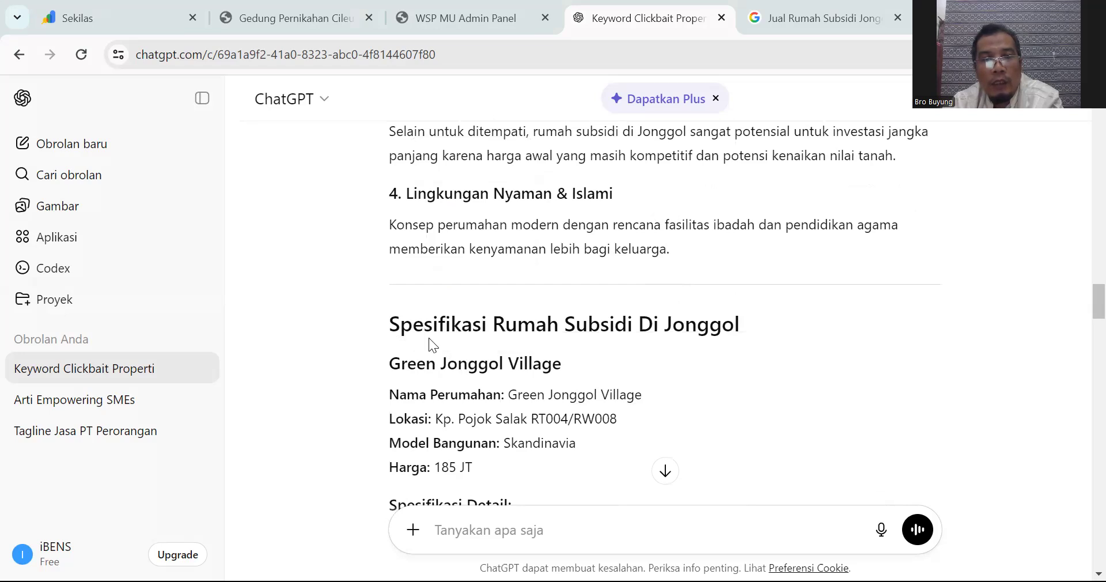
scroll(509, 365, "down", 2)
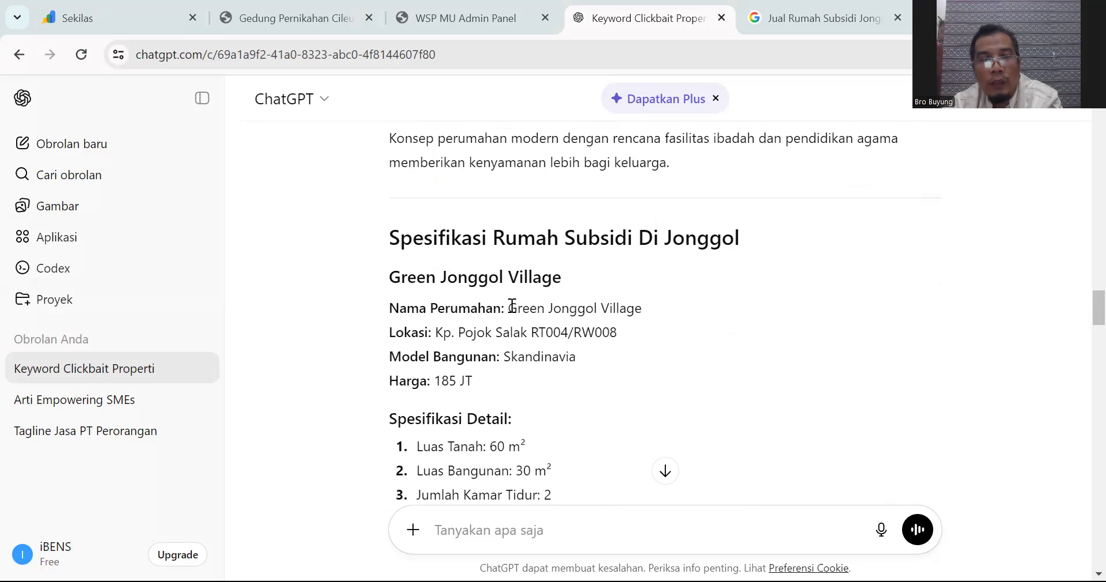
left_click_drag(513, 306, 620, 296)
left_click_drag(436, 332, 626, 335)
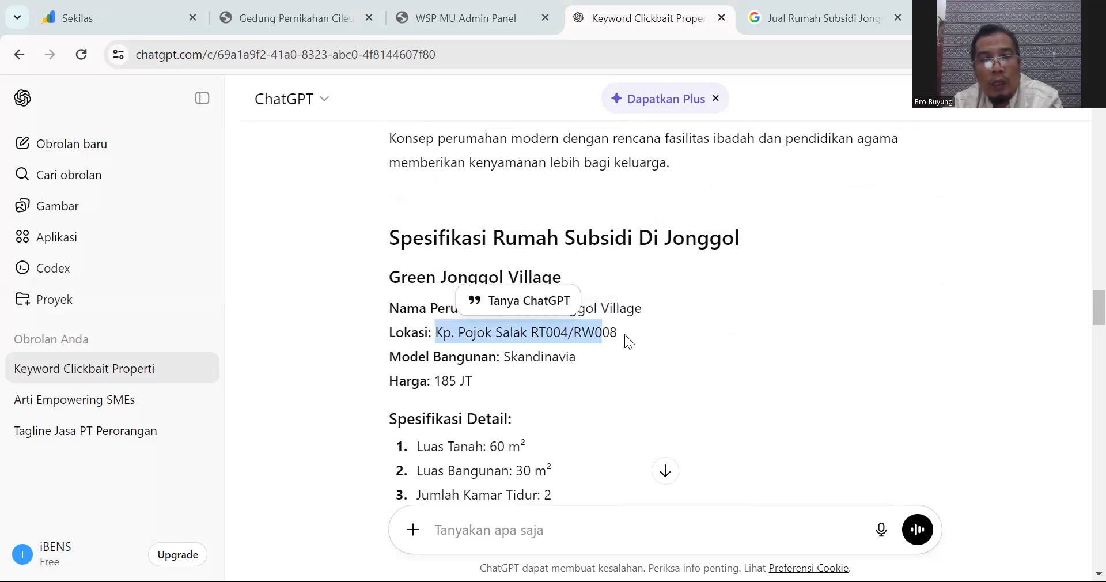
left_click(625, 335)
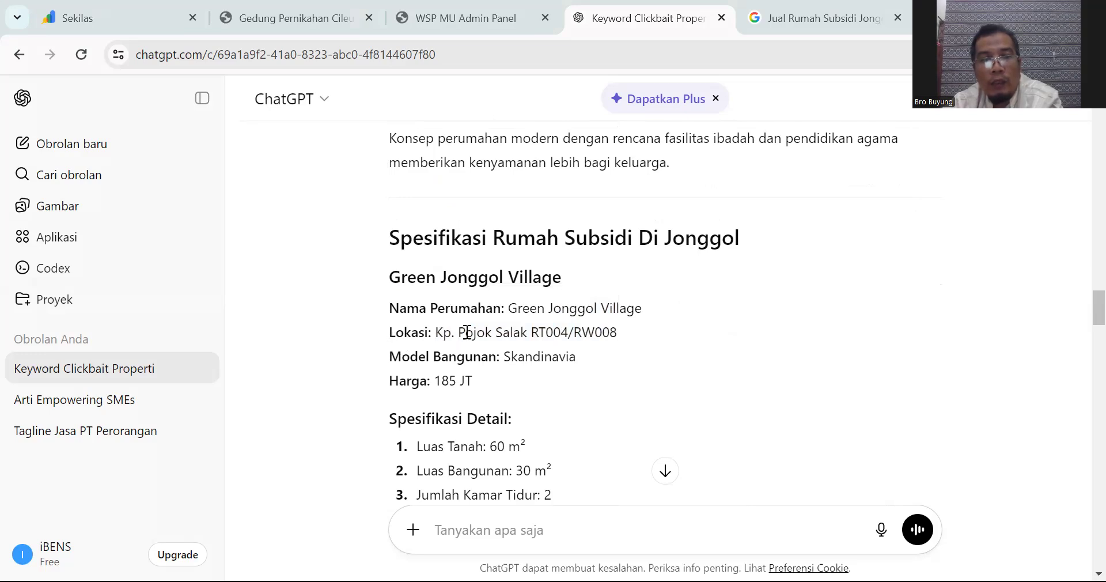
left_click_drag(436, 332, 619, 327)
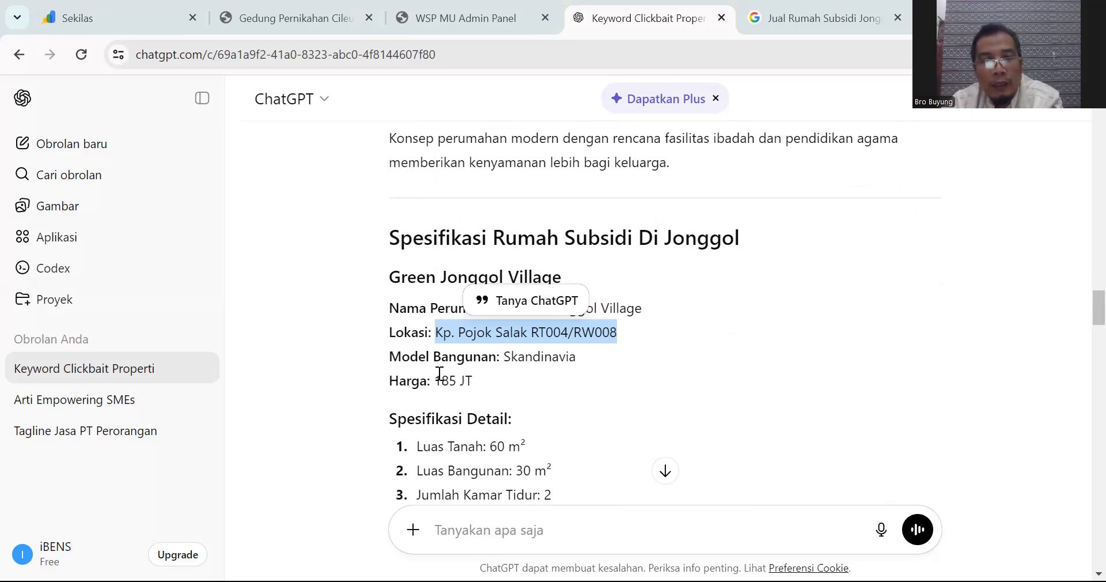
scroll(529, 371, "down", 2)
scroll(528, 369, "down", 5)
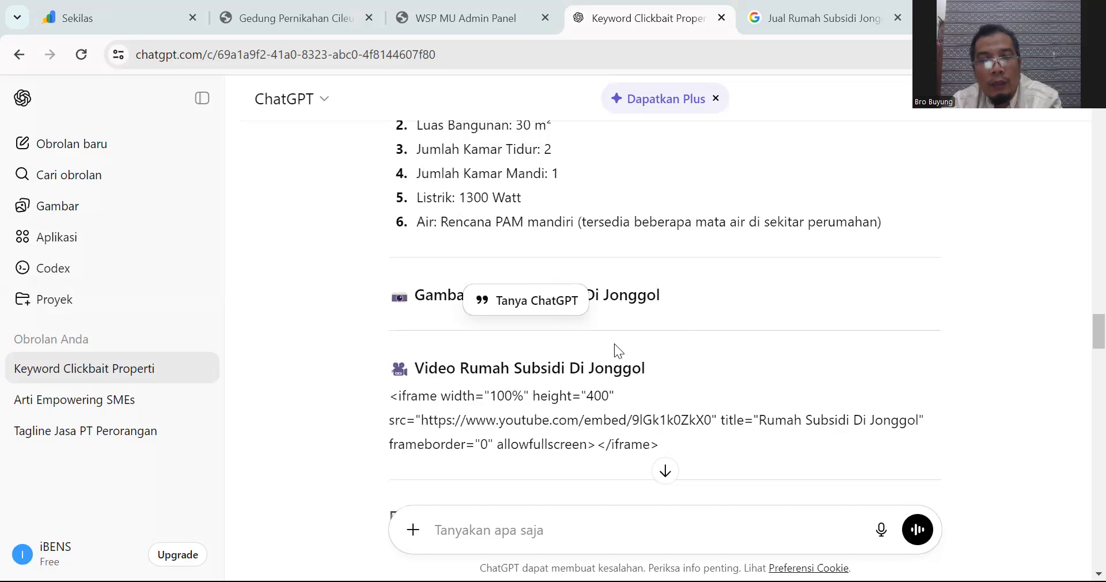
scroll(594, 366, "down", 3)
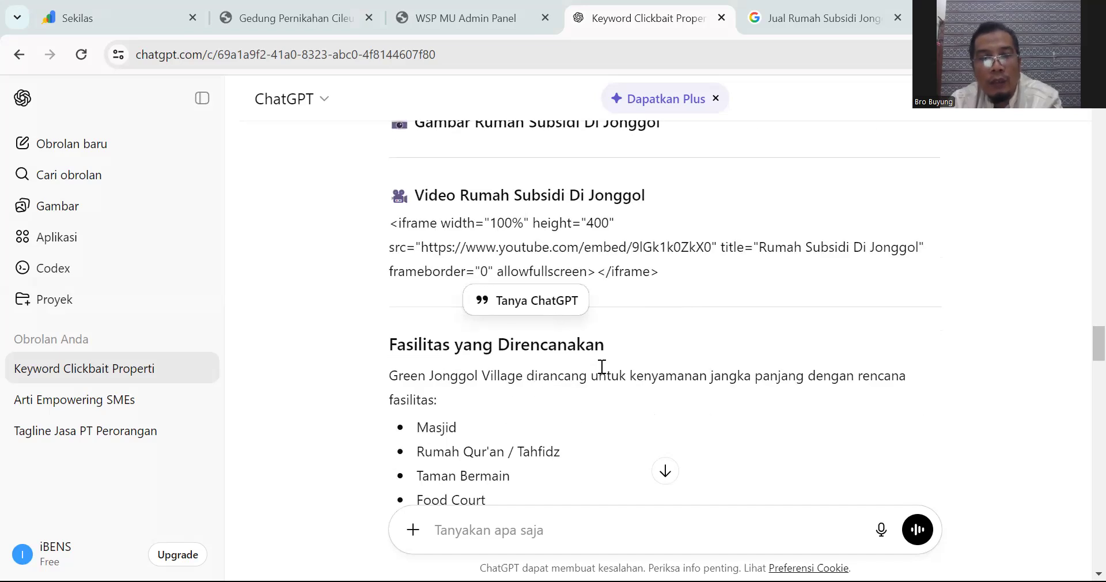
scroll(602, 366, "down", 2)
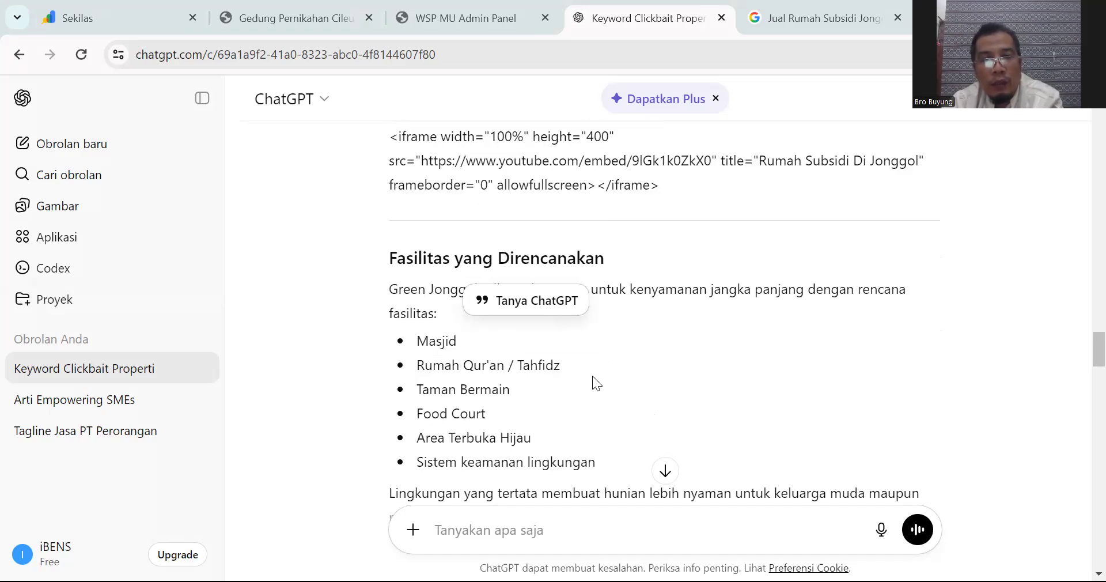
scroll(593, 378, "down", 3)
scroll(523, 391, "down", 2)
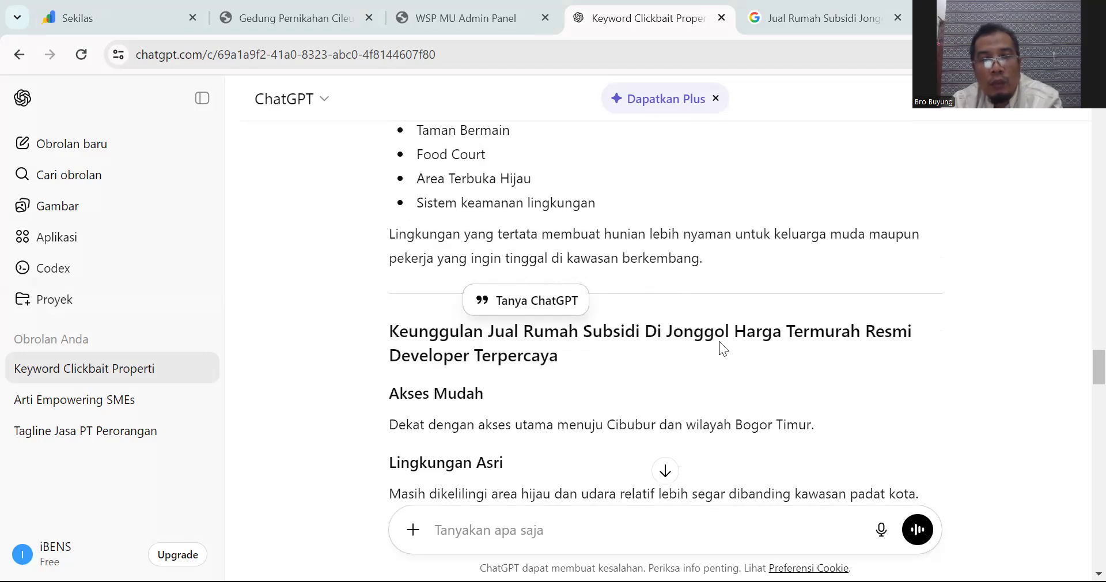
scroll(578, 361, "down", 2)
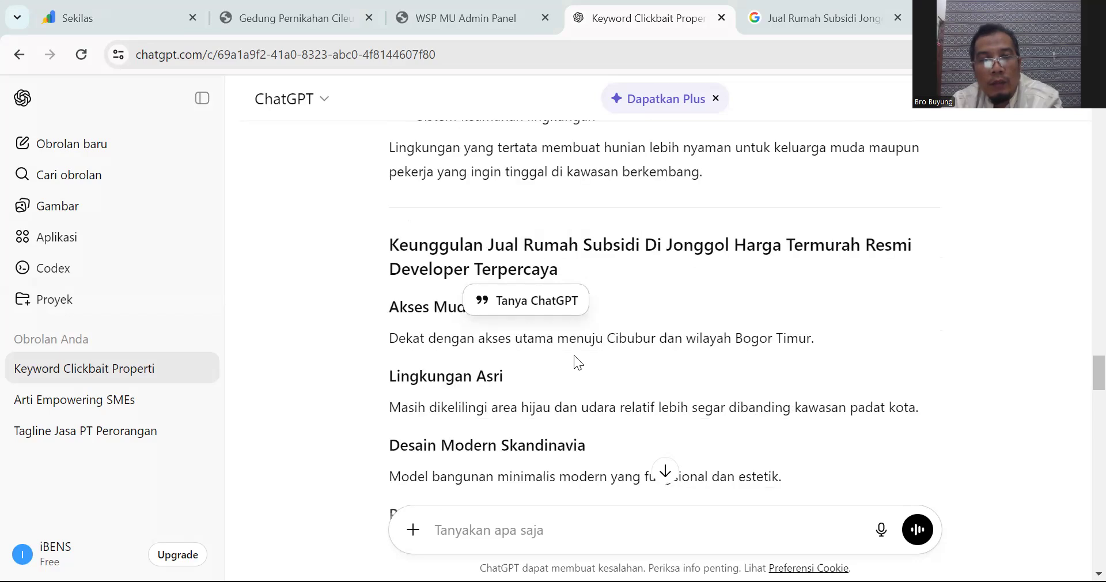
scroll(574, 355, "down", 2)
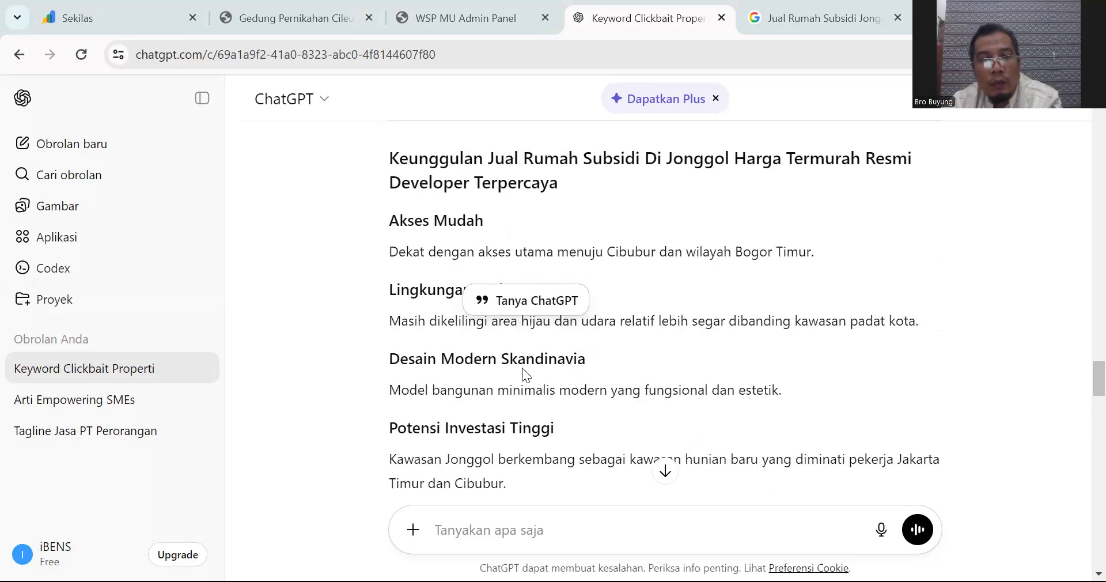
scroll(571, 374, "down", 4)
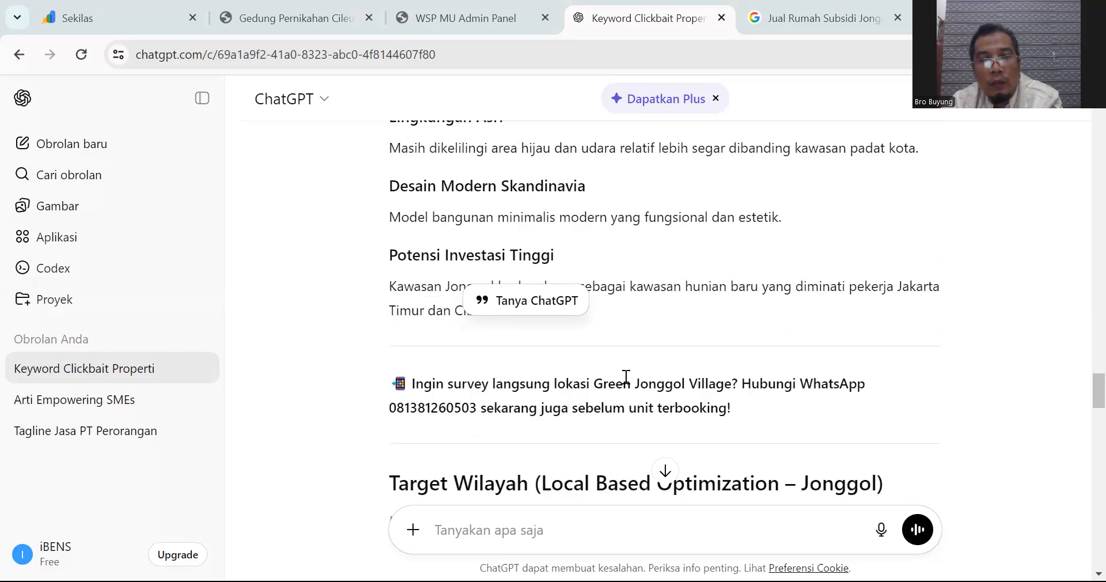
scroll(541, 397, "down", 2)
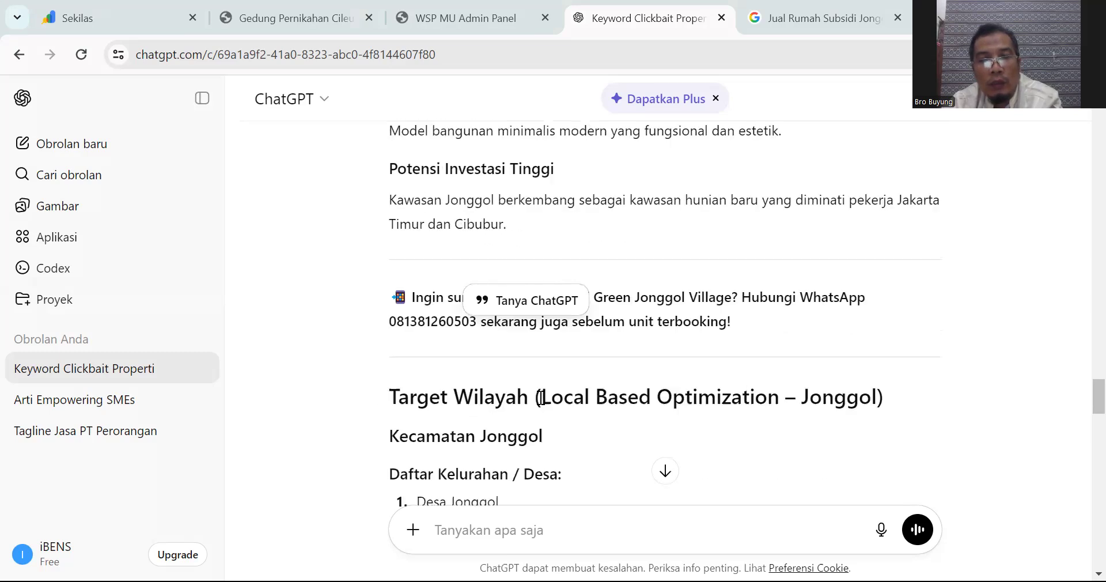
scroll(565, 398, "down", 8)
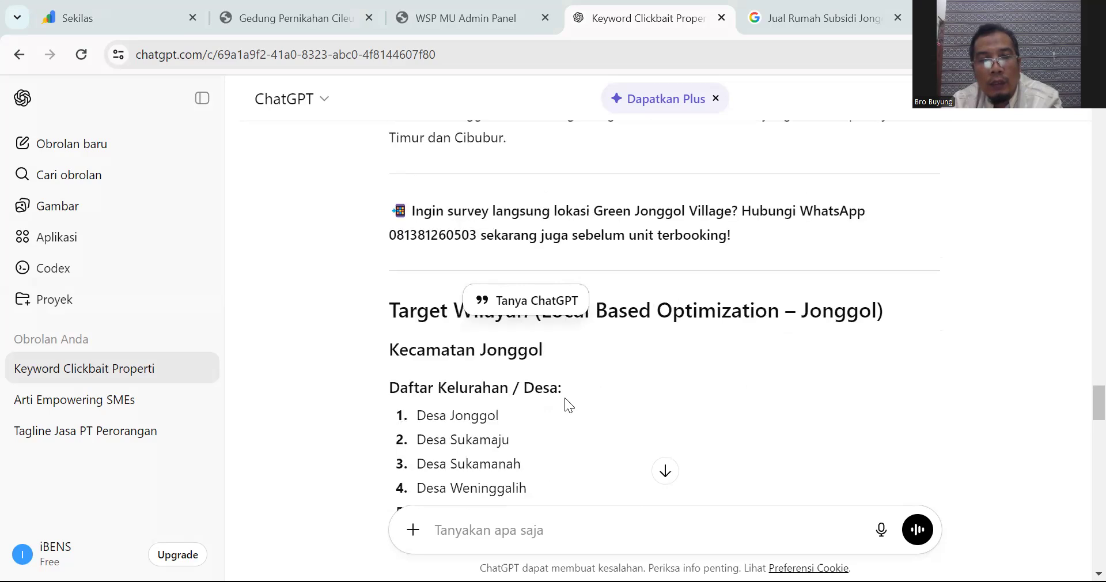
scroll(565, 398, "down", 8)
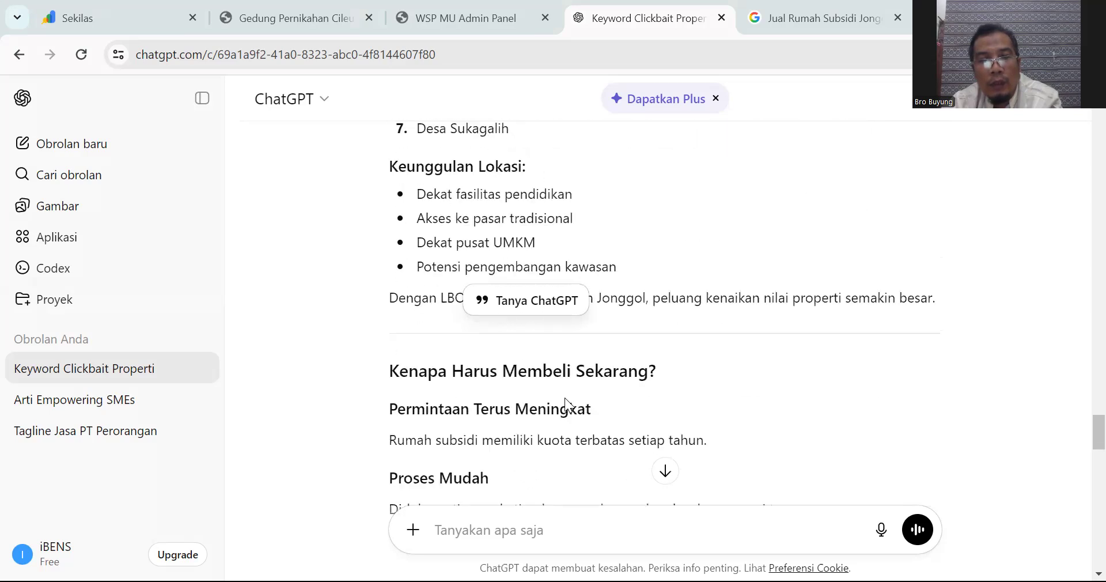
scroll(565, 405, "down", 3)
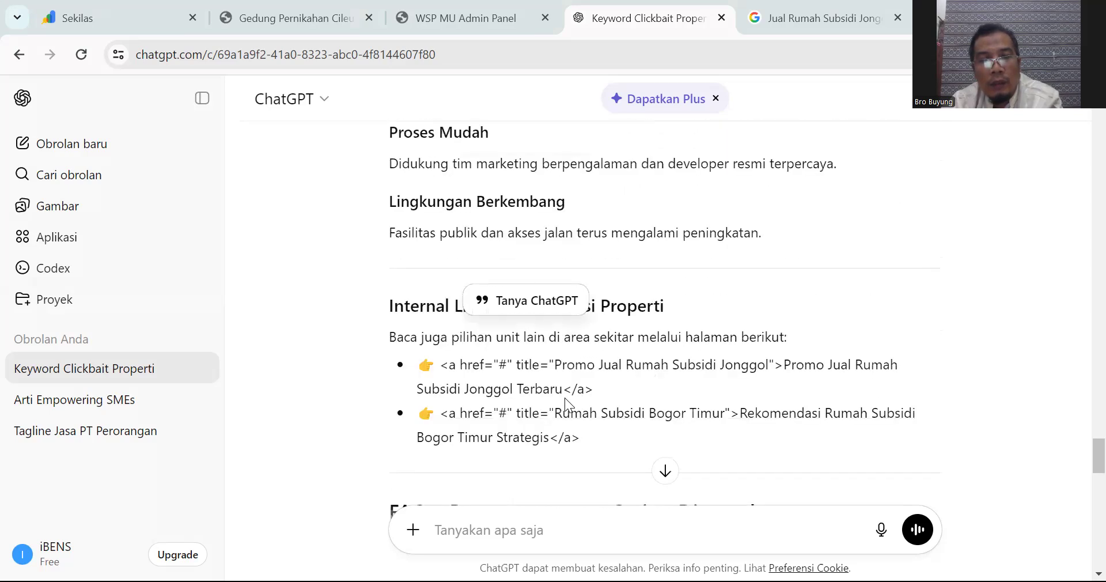
scroll(565, 397, "down", 15)
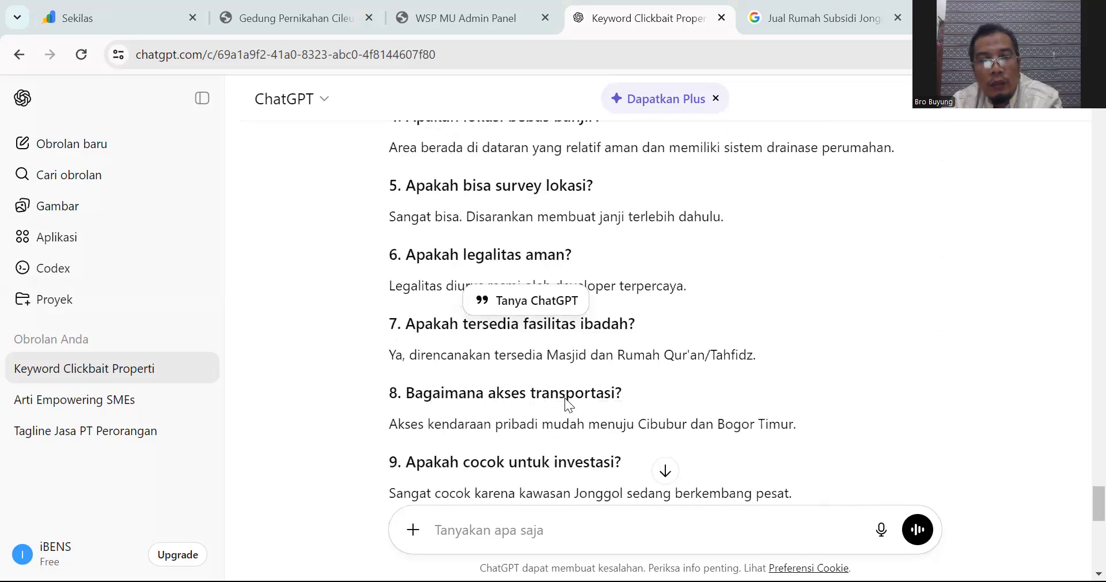
scroll(565, 398, "down", 4)
scroll(565, 398, "down", 11)
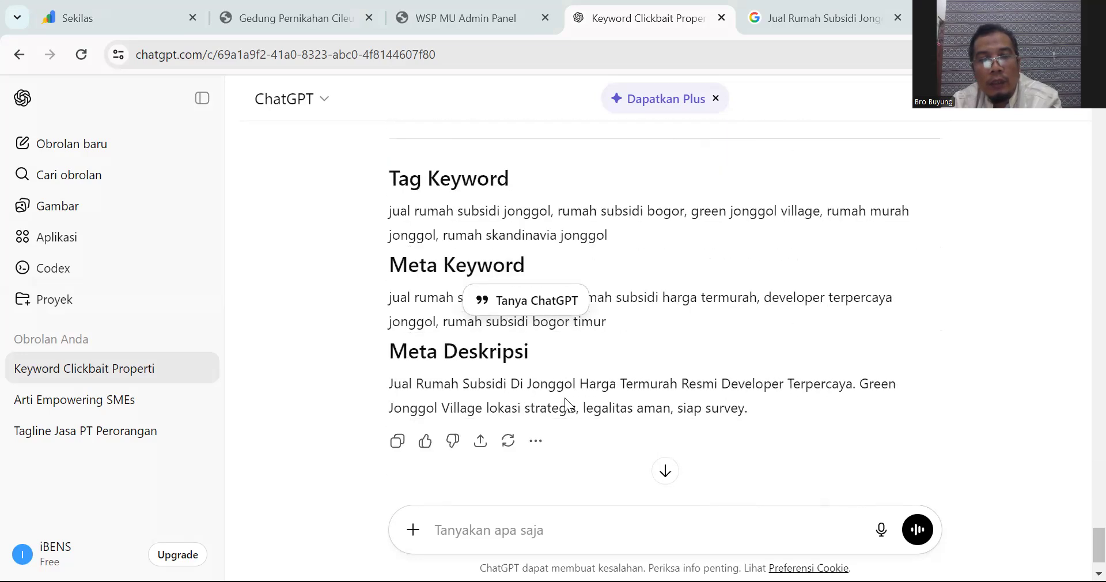
scroll(565, 397, "up", 7)
scroll(565, 396, "down", 2)
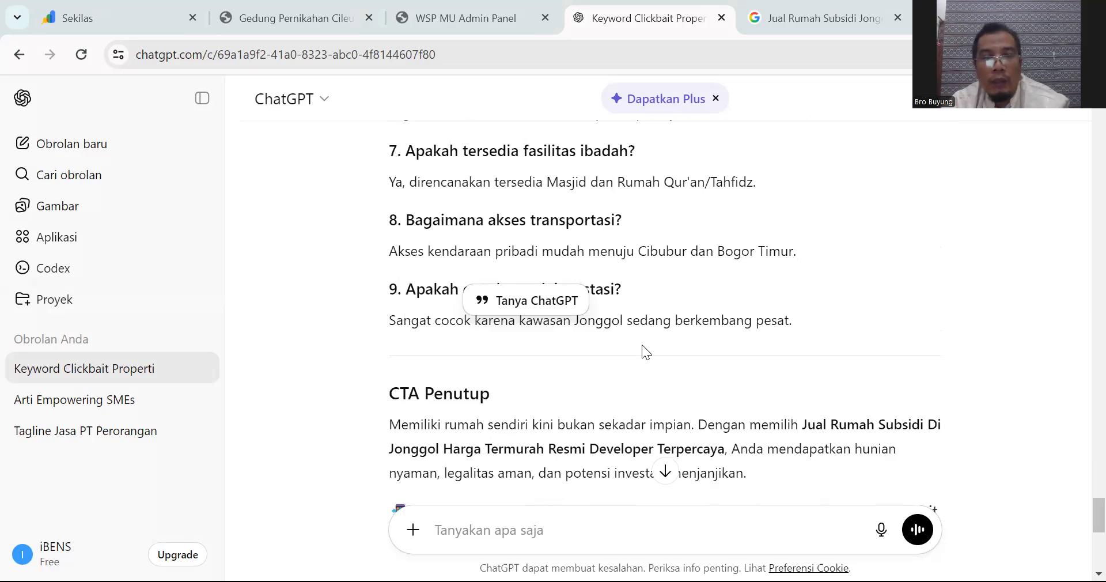
scroll(663, 354, "down", 7)
left_click_drag(749, 346, 392, 202)
scroll(568, 238, "up", 8)
scroll(569, 238, "up", 20)
scroll(570, 238, "up", 9)
scroll(569, 238, "down", 3)
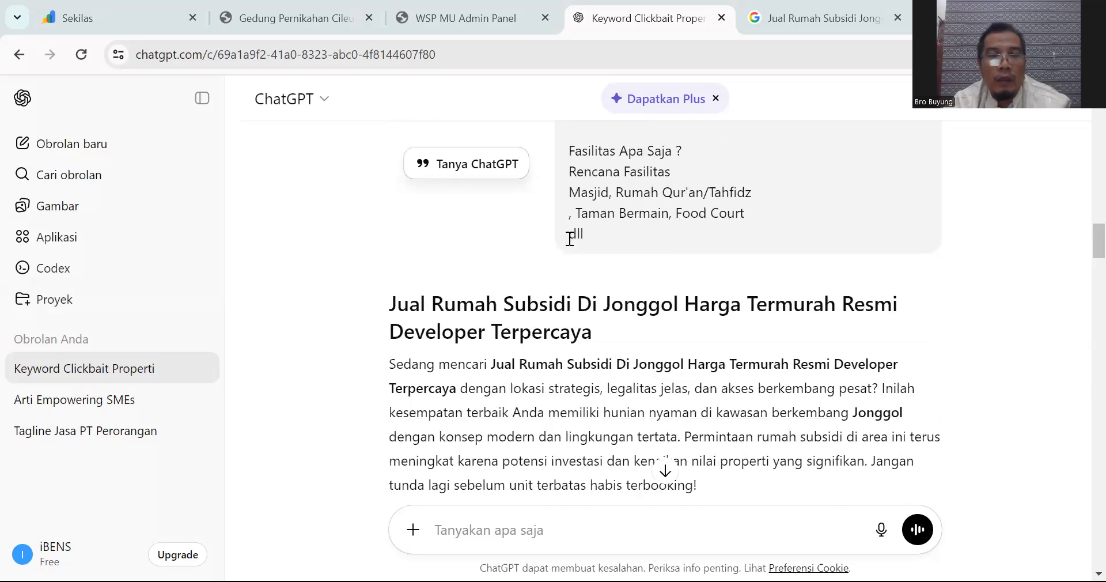
Step: Copy the full Jonggol SEO article reply from ChatGPT and go back to the admin product form
left_click(389, 304, "shift")
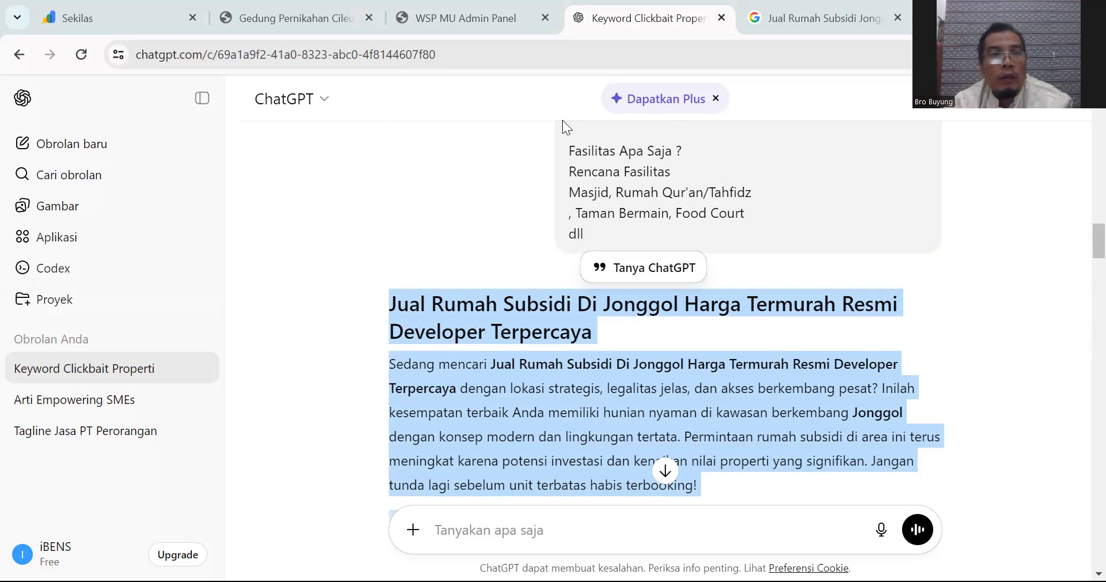
left_click(476, 17)
scroll(445, 257, "down", 3)
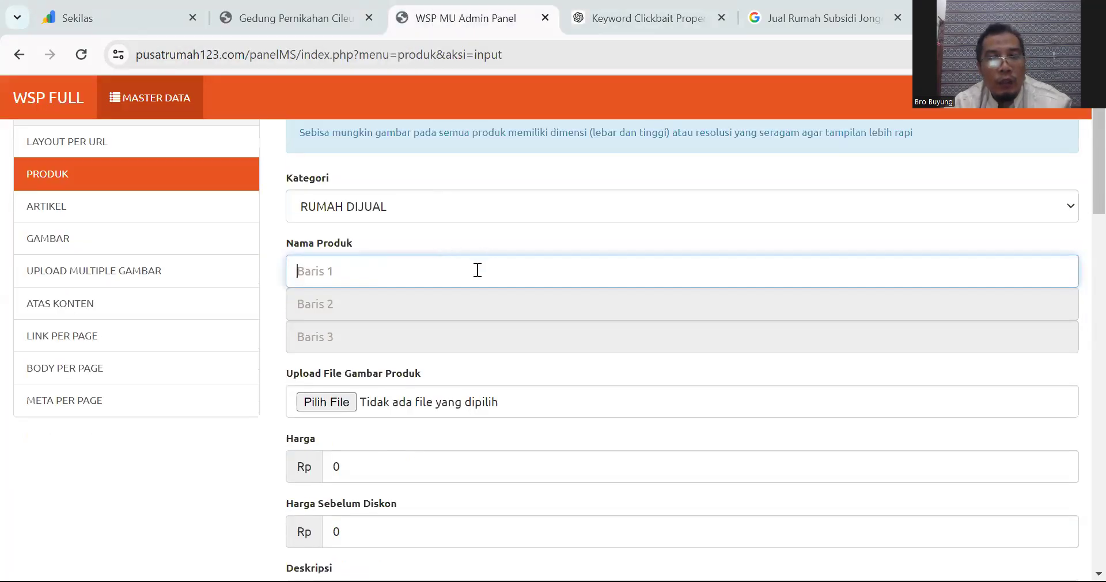
Step: Paste the Jonggol article into the Deskripsi editor, from its main heading through the meta description
scroll(477, 271, "down", 3)
scroll(478, 270, "up", 2)
scroll(516, 177, "down", 3)
scroll(517, 178, "up", 3)
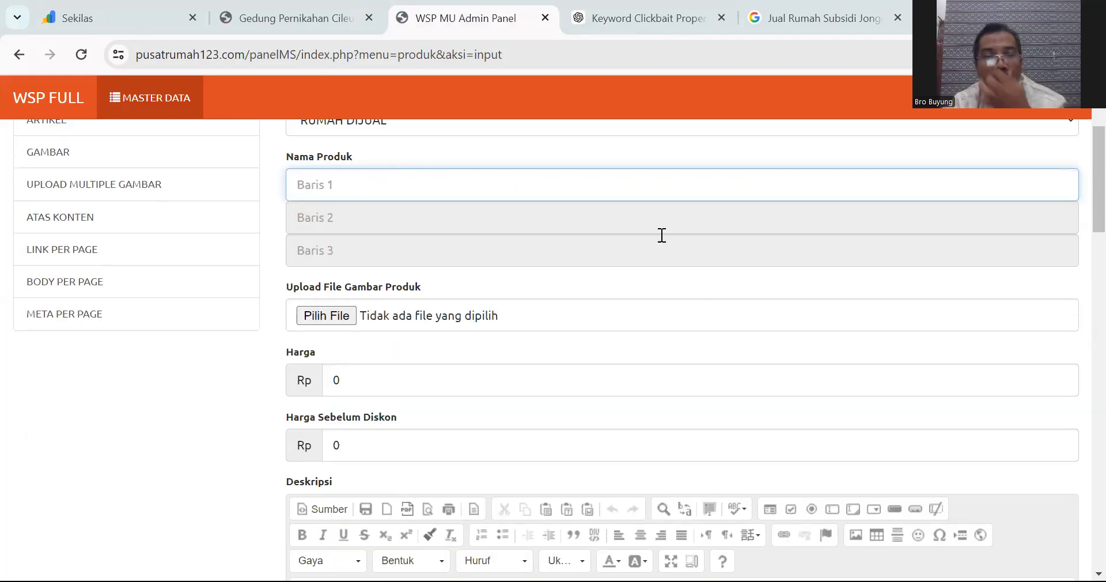
scroll(662, 235, "down", 6)
left_click(364, 273)
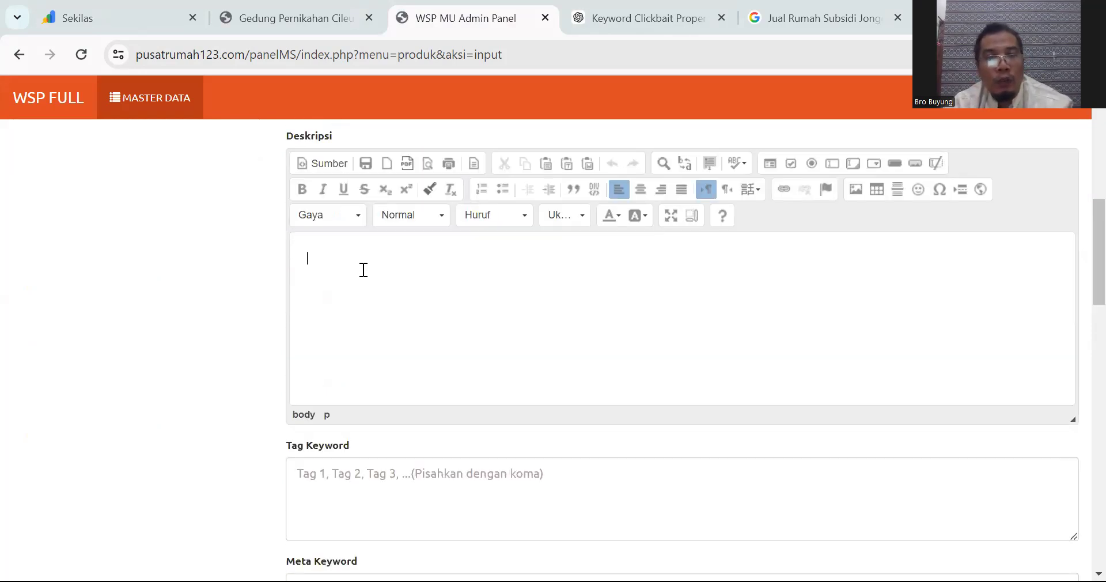
right_click(364, 271)
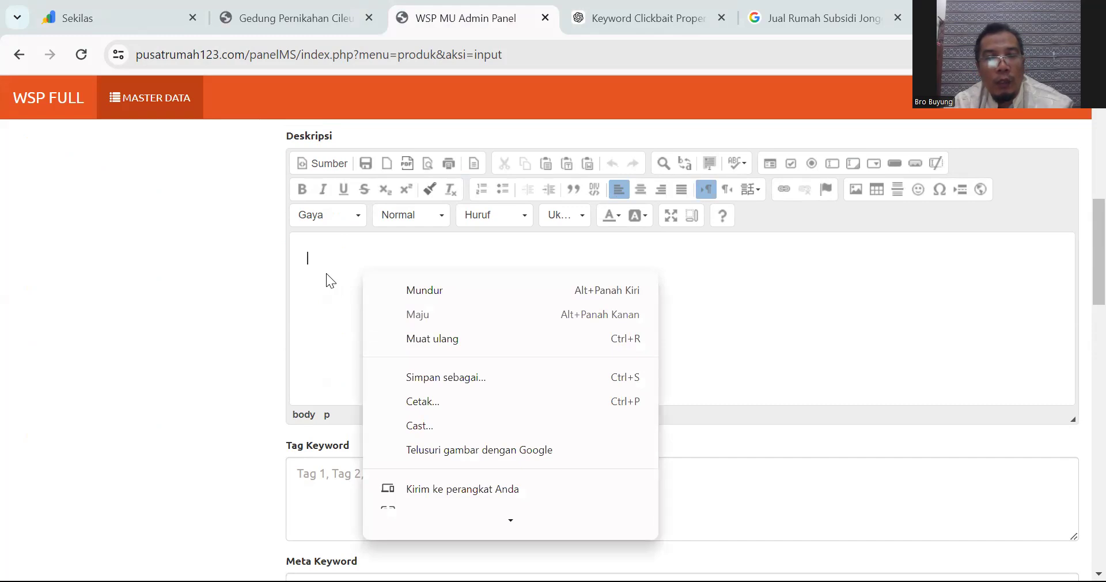
left_click(327, 273)
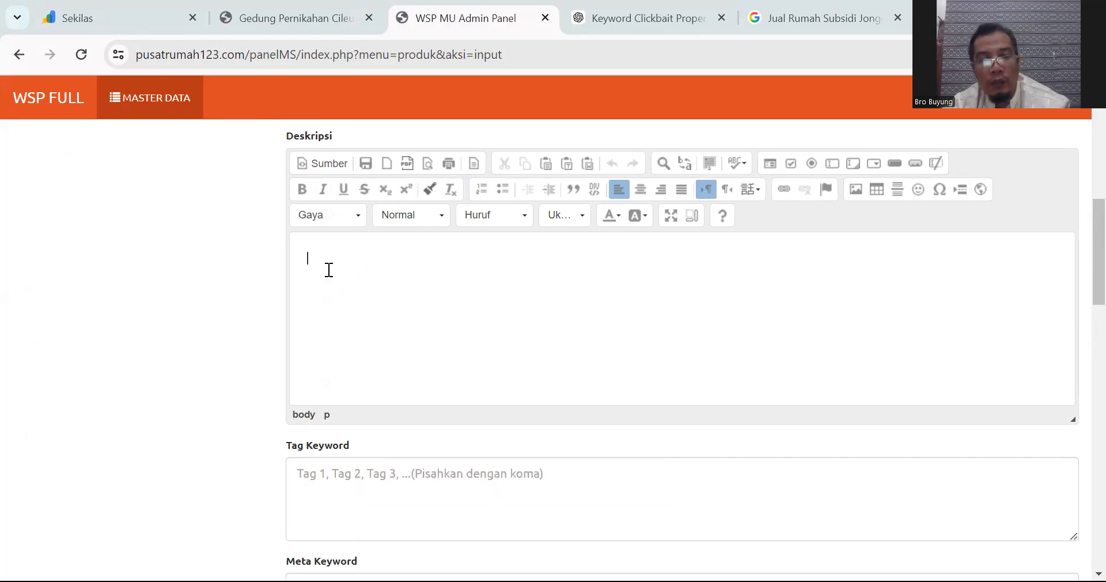
key("ctrl+v")
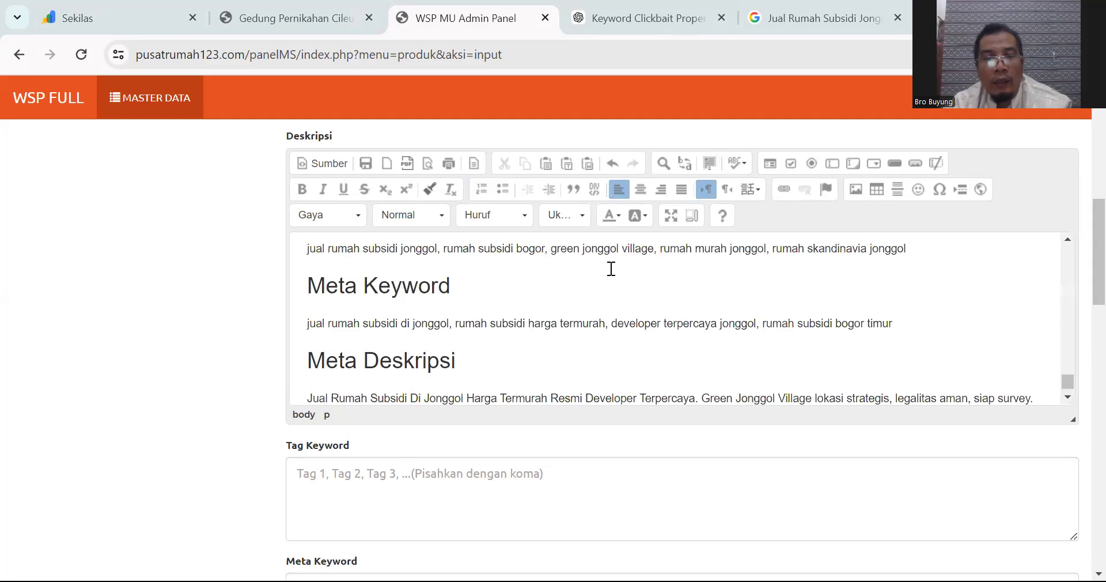
left_click_drag(1068, 381, 1064, 229)
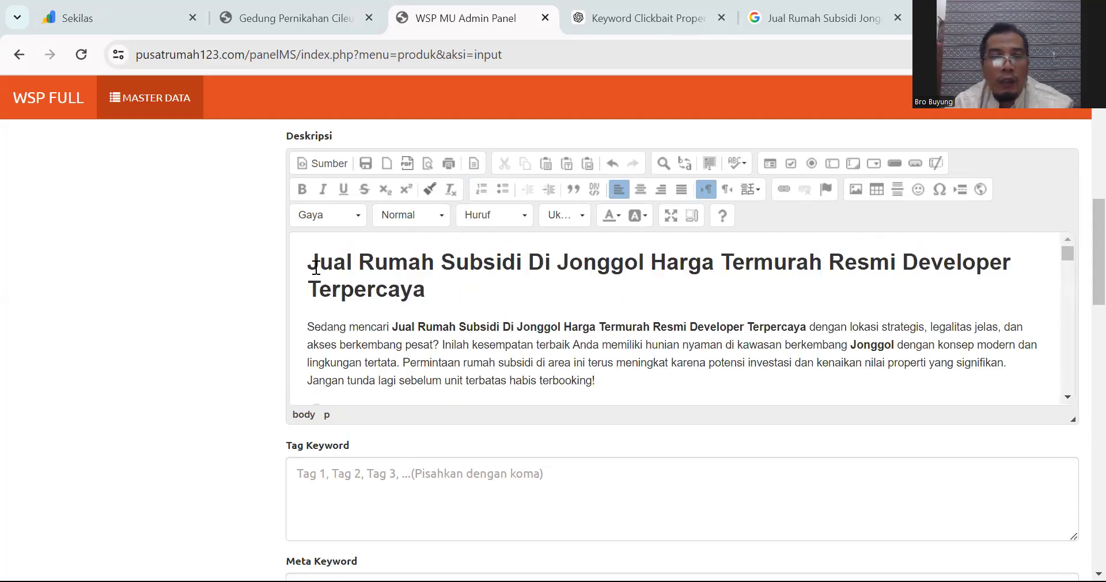
left_click_drag(309, 262, 450, 282)
key("ctrl+c")
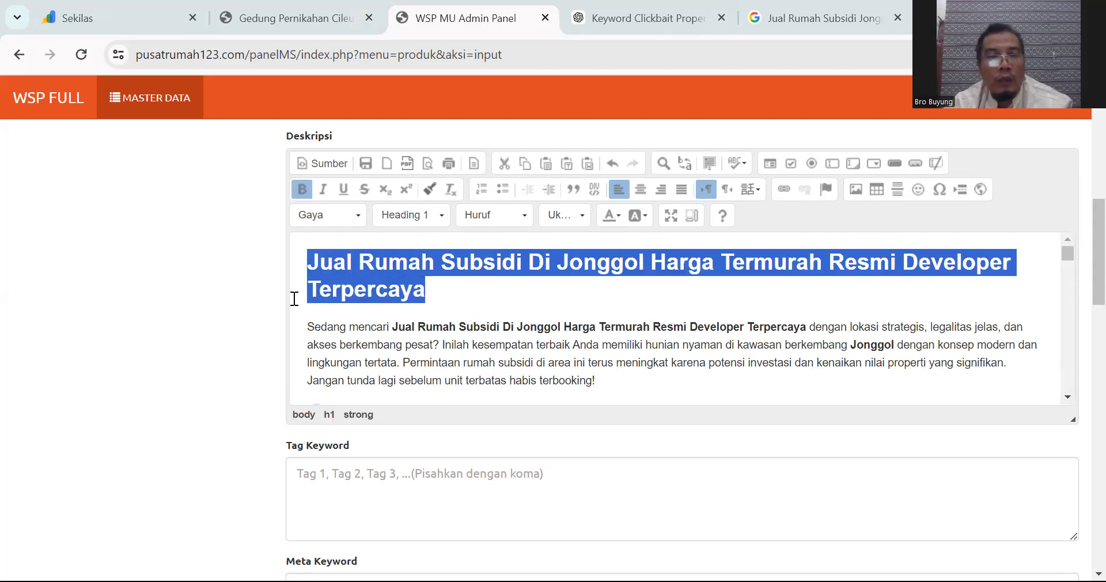
left_click(451, 300)
scroll(321, 276, "up", 5)
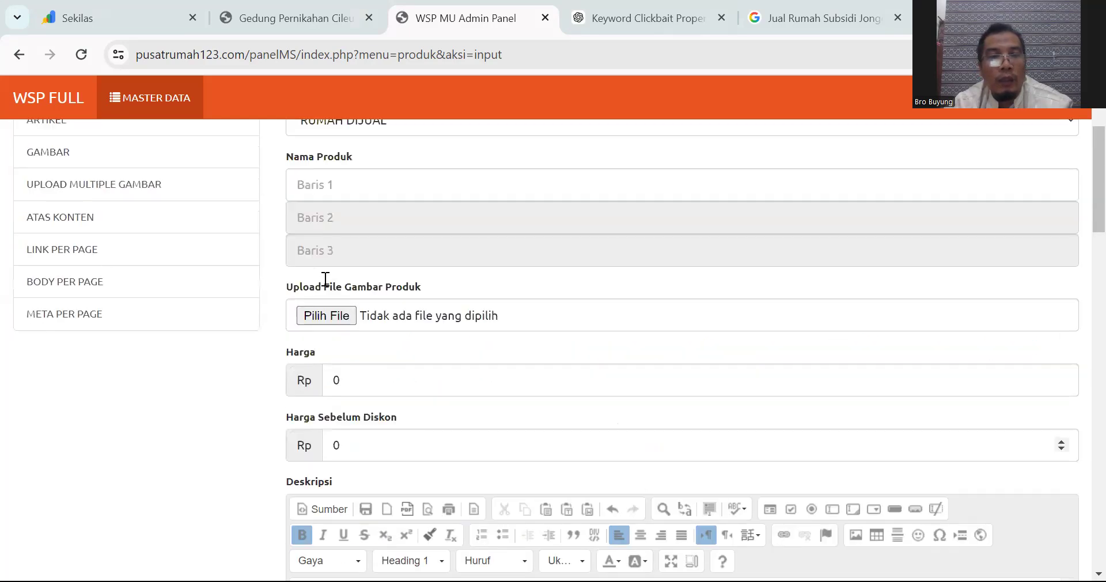
Step: Set Nama Produk to 'Jual Rumah Subsidi Di Jonggol Harga Termurah Resmi Developer Terpercaya' and open the image chooser
scroll(327, 283, "up", 2)
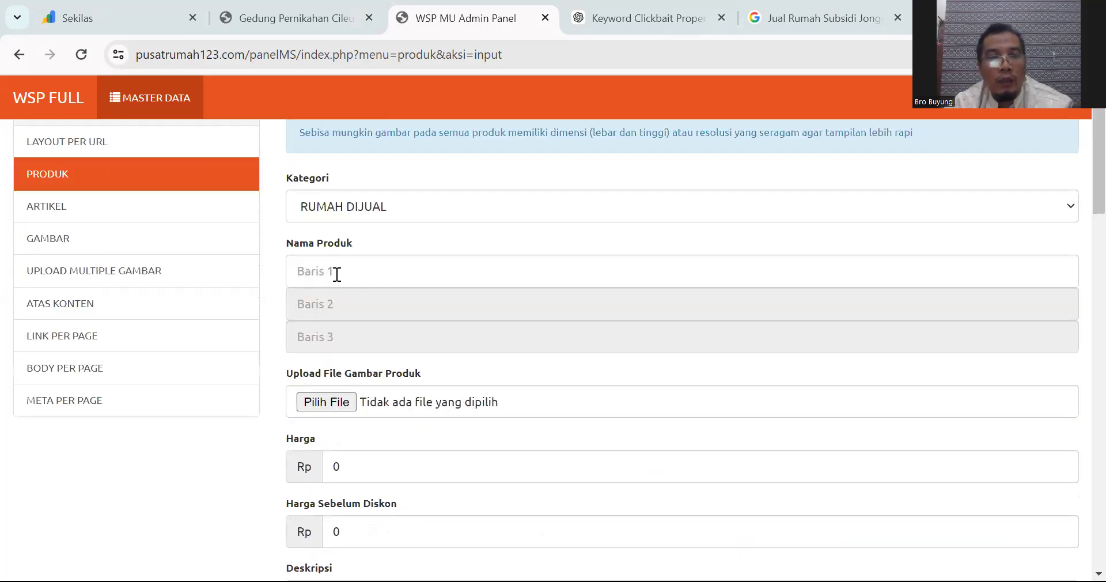
left_click(347, 272)
left_click(795, 20)
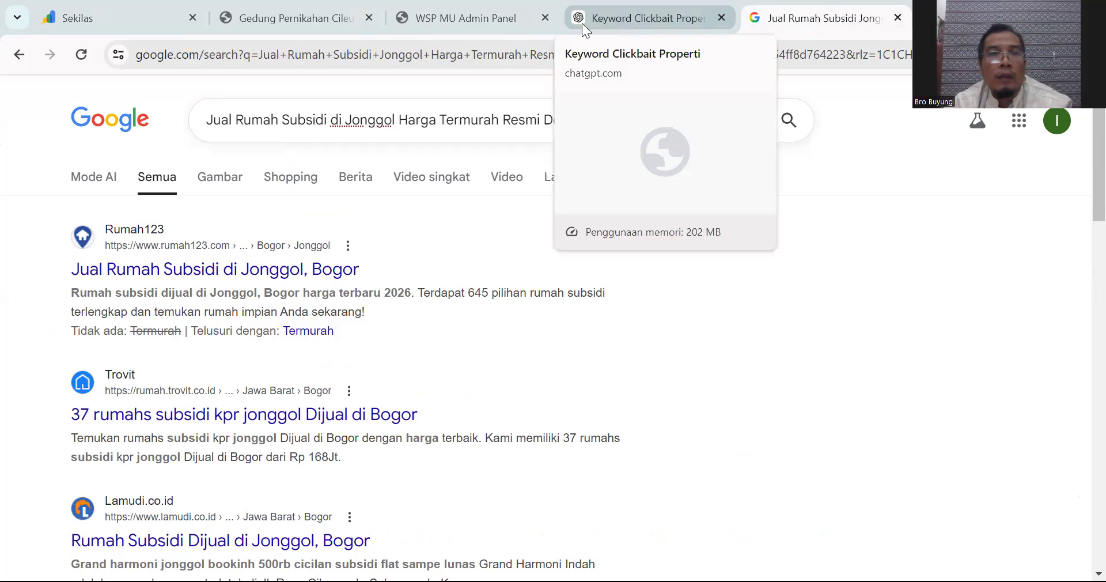
left_click(457, 16)
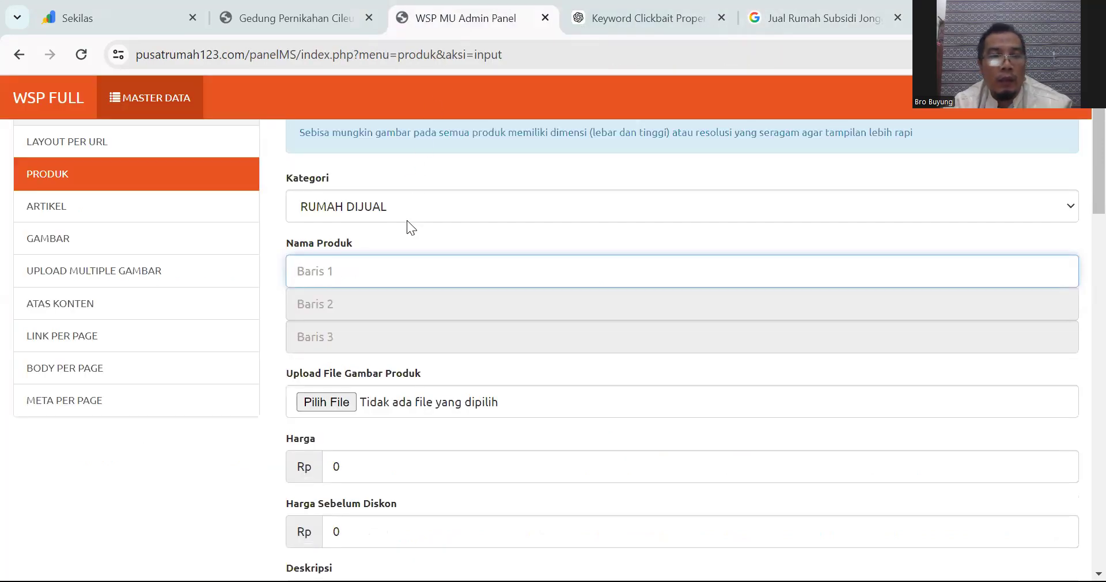
key("ctrl+v")
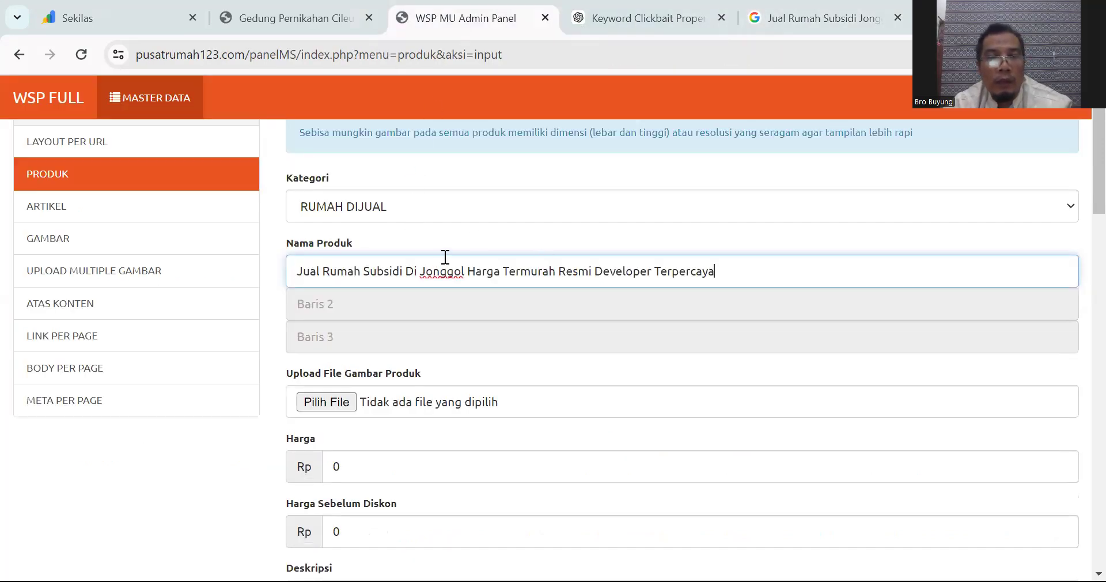
scroll(446, 257, "down", 1)
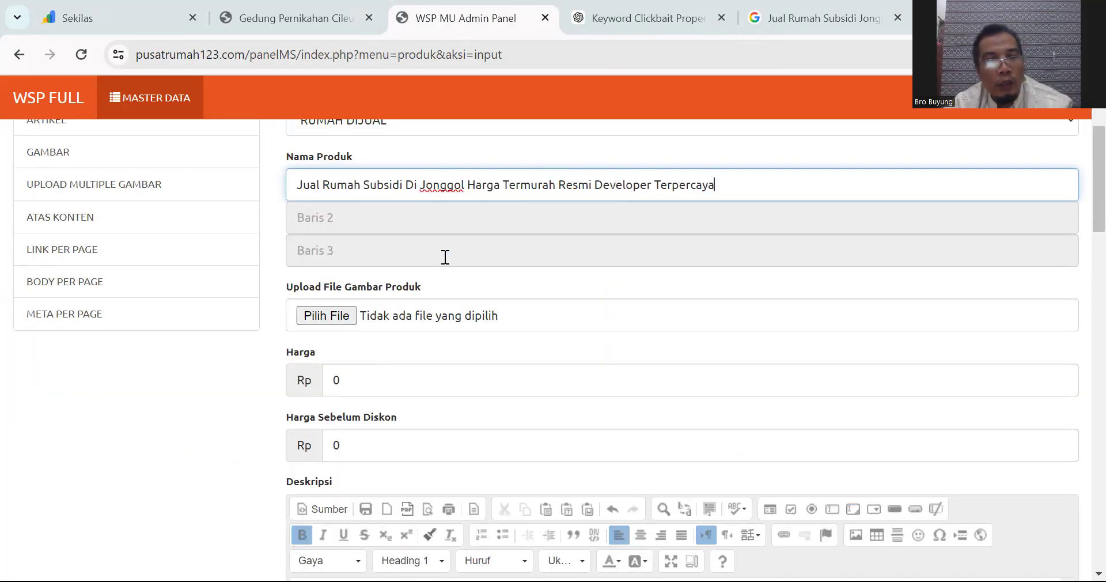
left_click(338, 317)
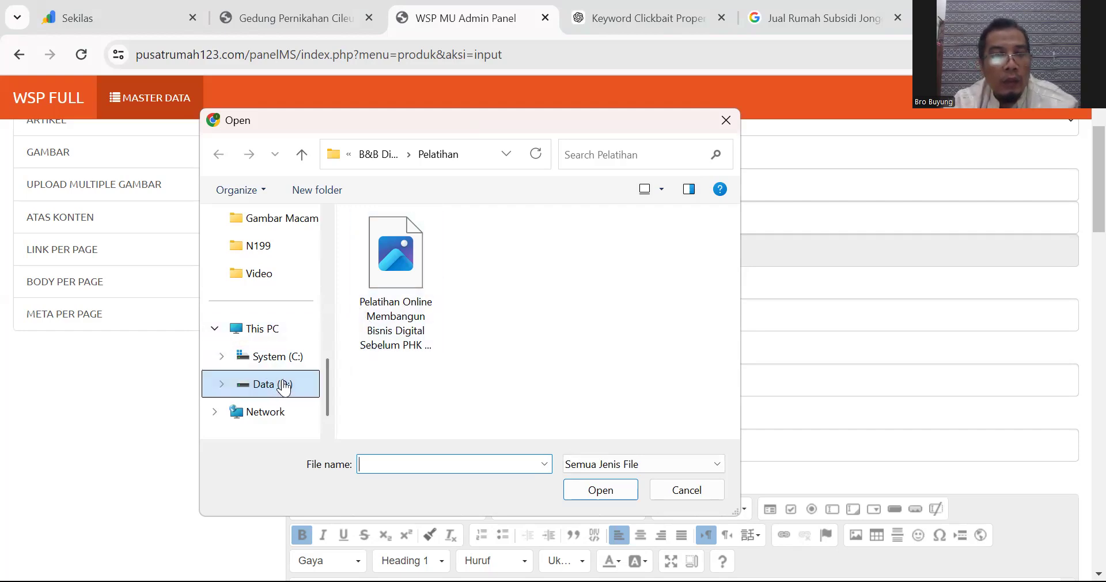
Step: Attach Tampak Depan.jpeg from Komunitas B&B > B&B Properti > Perumahan Green Jonggol as the product image
left_click(381, 157)
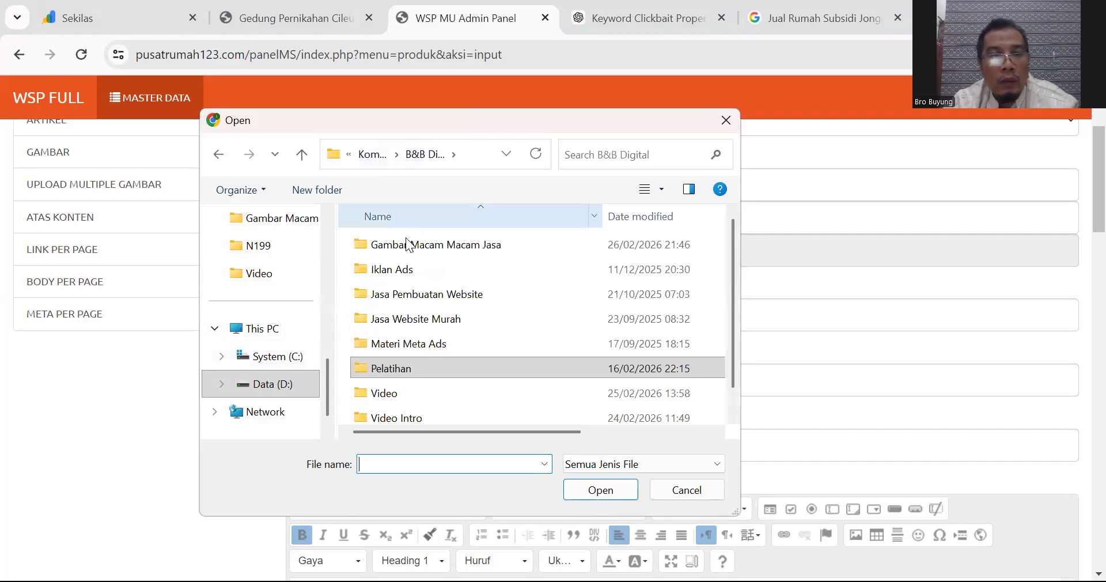
left_click(372, 154)
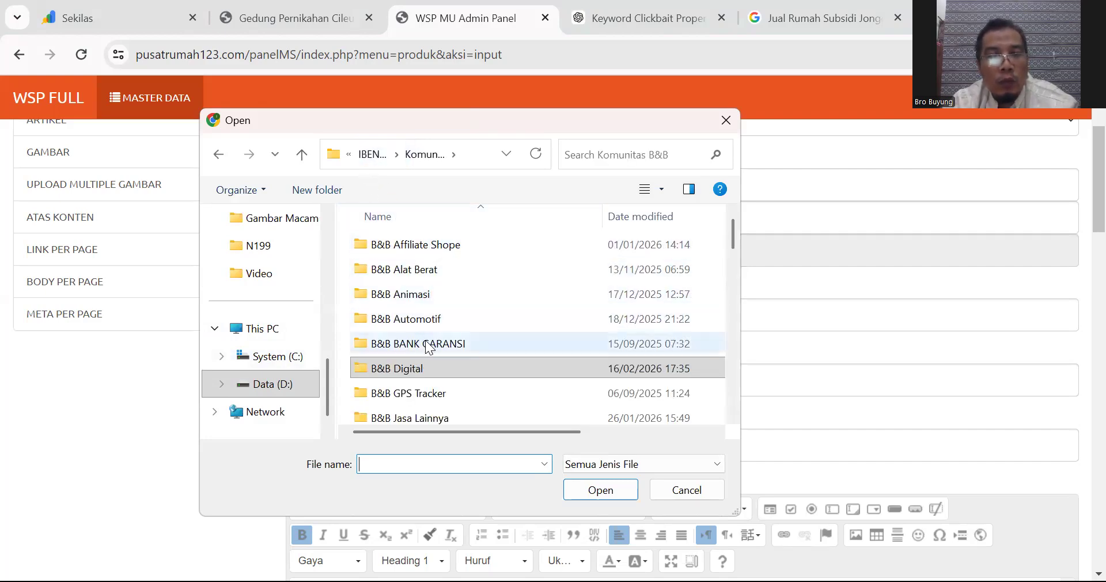
scroll(441, 354, "down", 1)
scroll(449, 365, "down", 1)
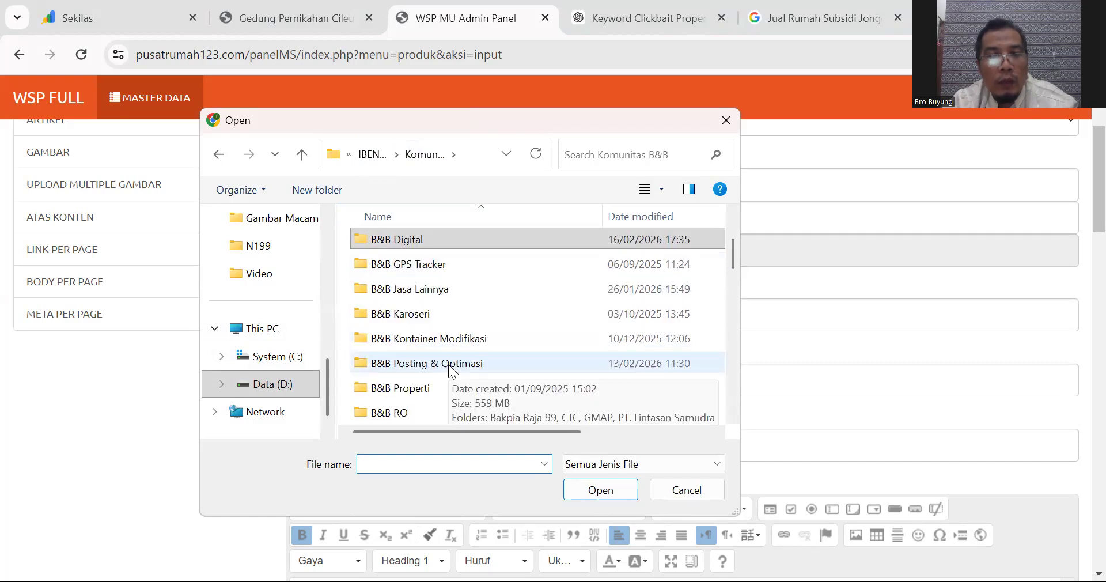
left_click(431, 389)
double_click(431, 388)
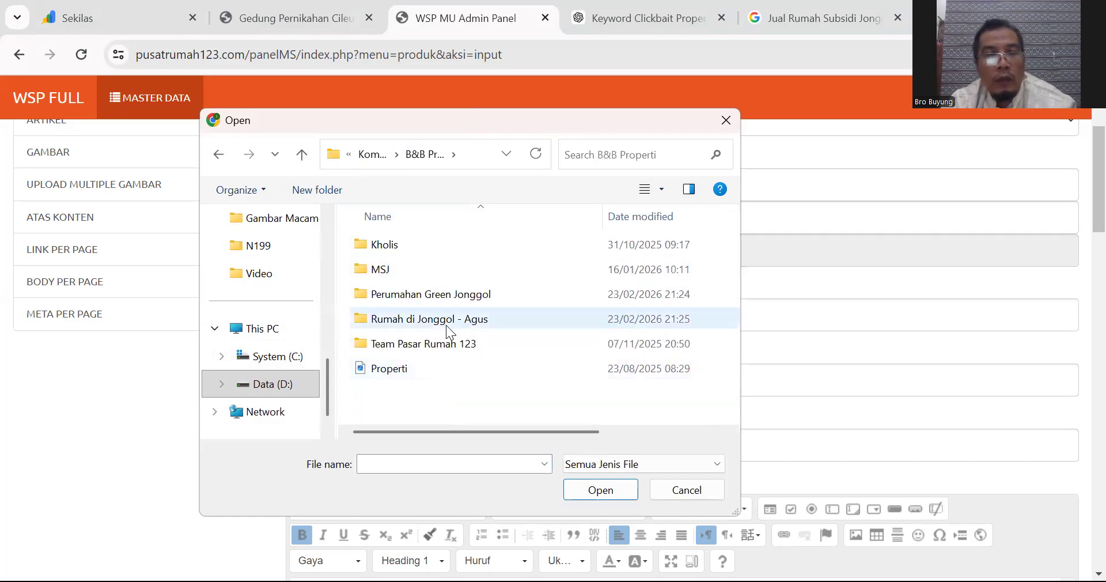
double_click(452, 294)
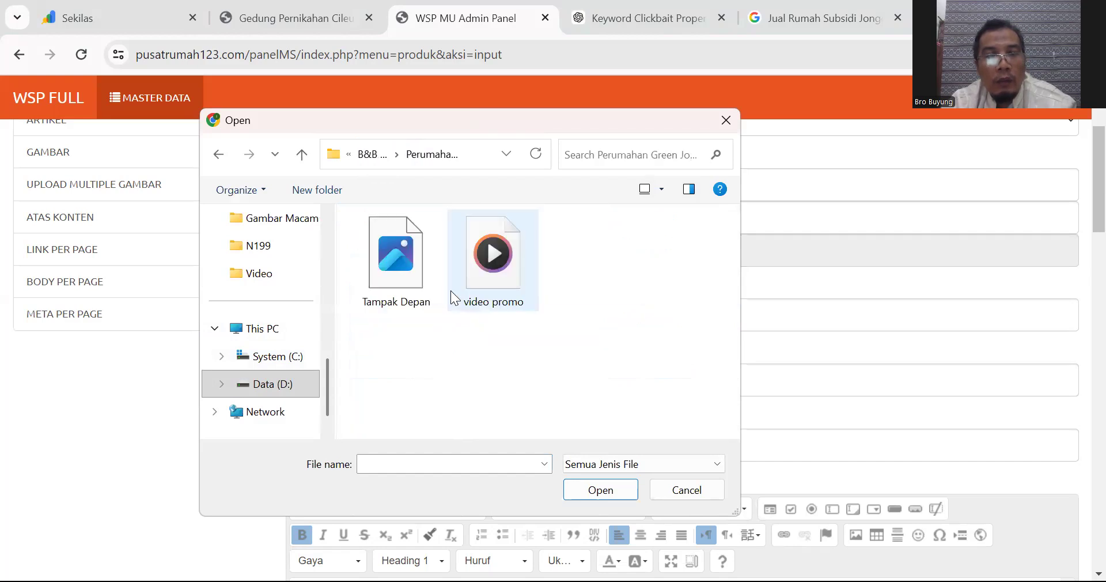
left_click(384, 267)
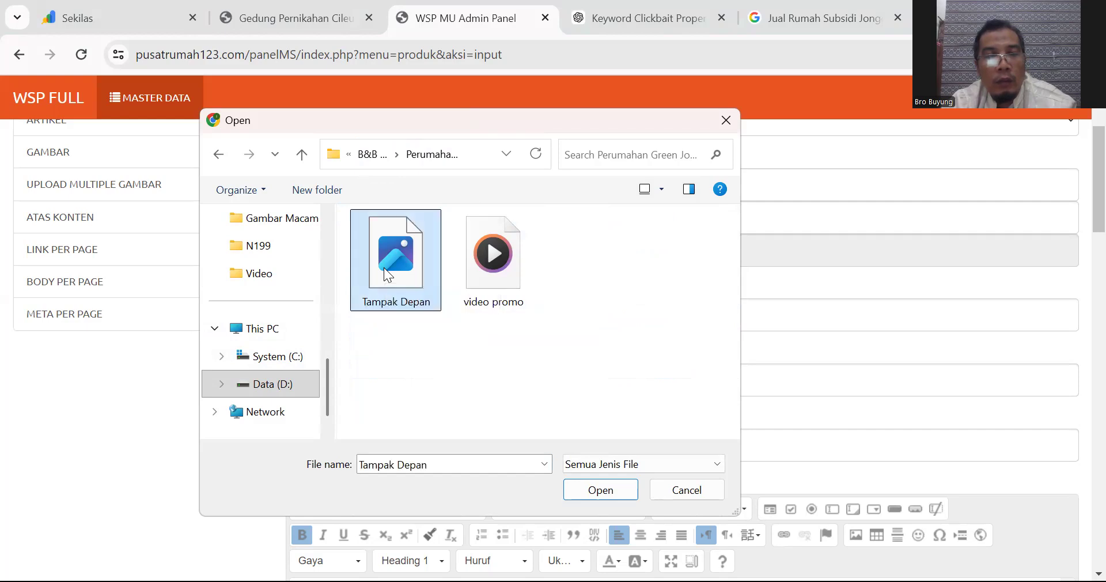
double_click(384, 267)
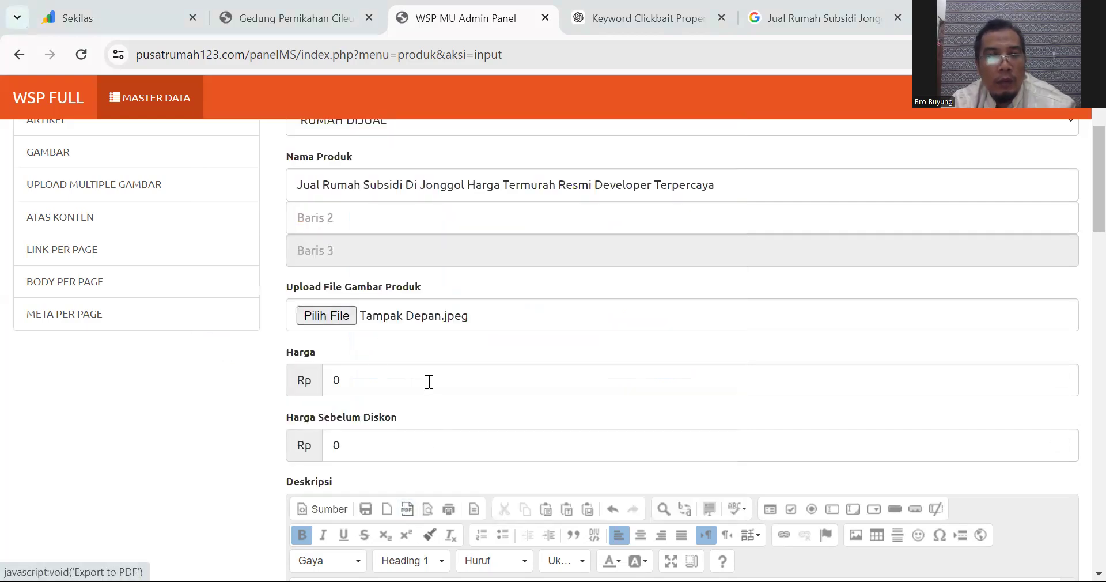
Step: Replace the Harga value of 0 with 187000000
left_click(404, 372)
key("BackSpace")
type("187")
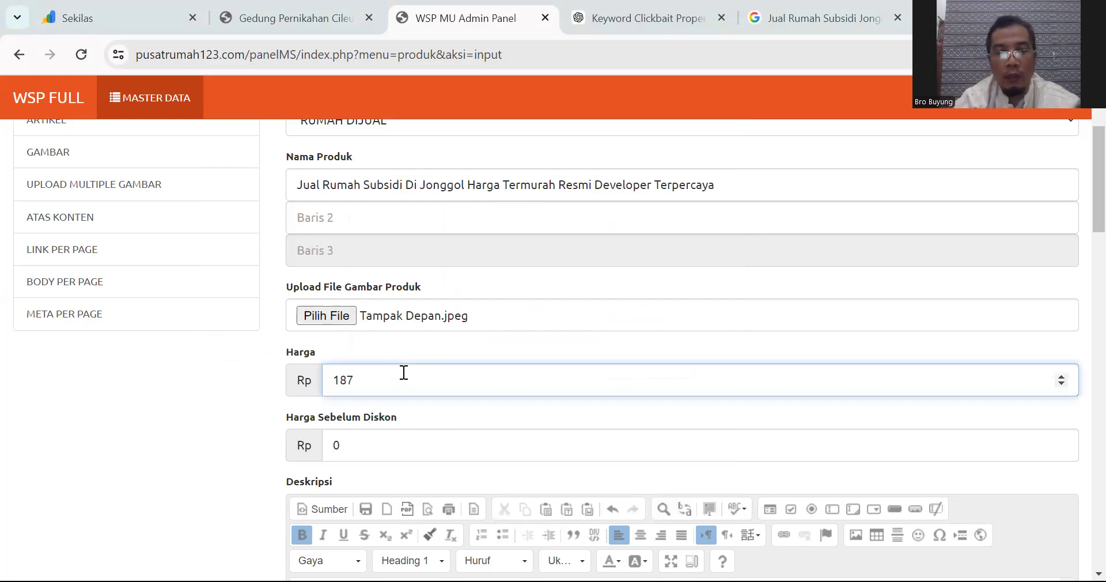
type("000000")
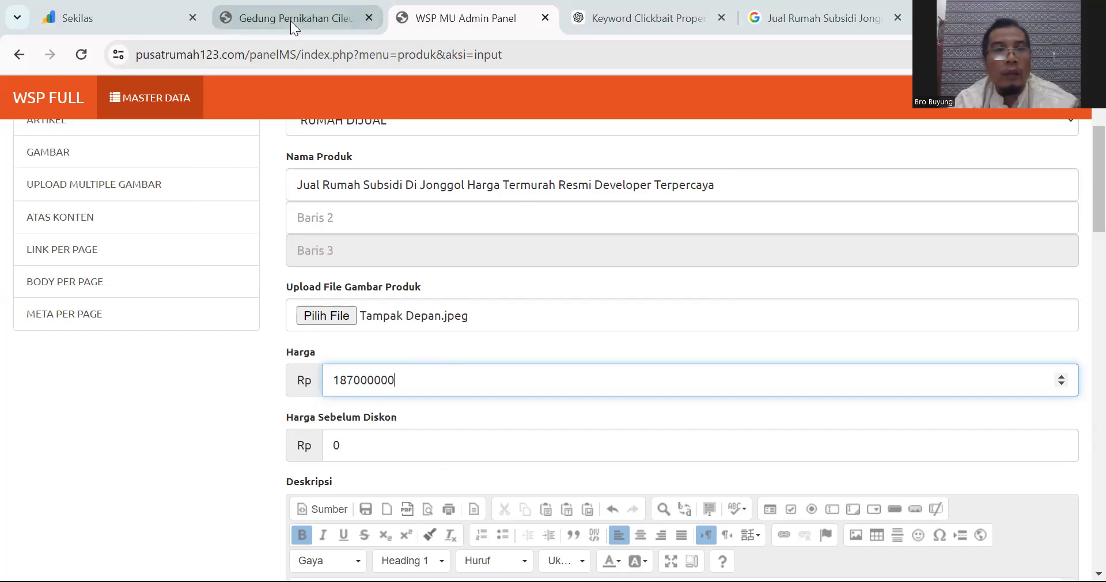
Step: Check the listing's 185 JT price in the ChatGPT article's specifications
left_click(630, 12)
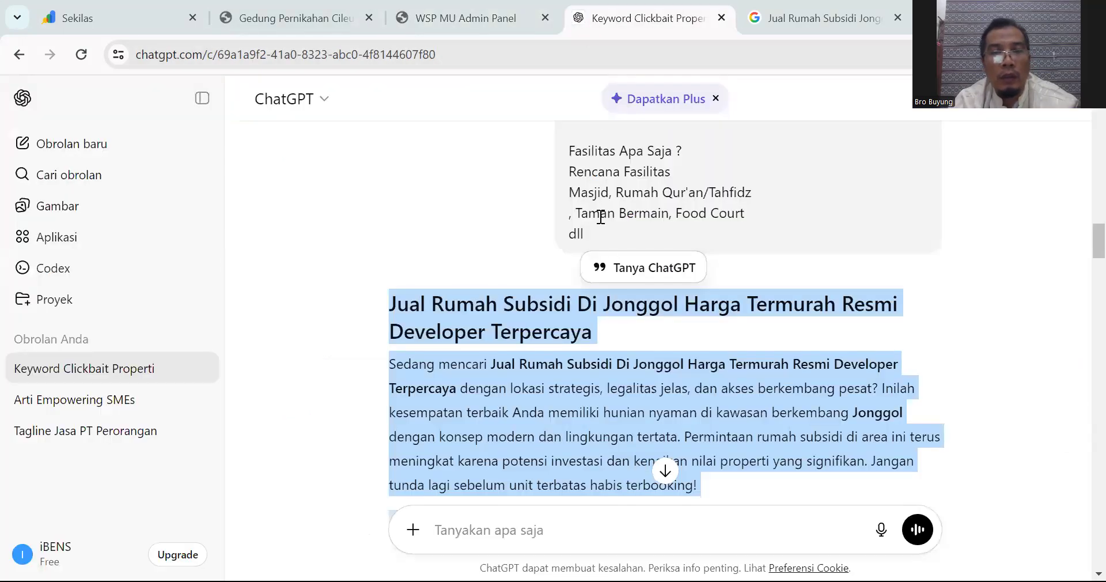
scroll(615, 317, "down", 5)
scroll(616, 318, "down", 4)
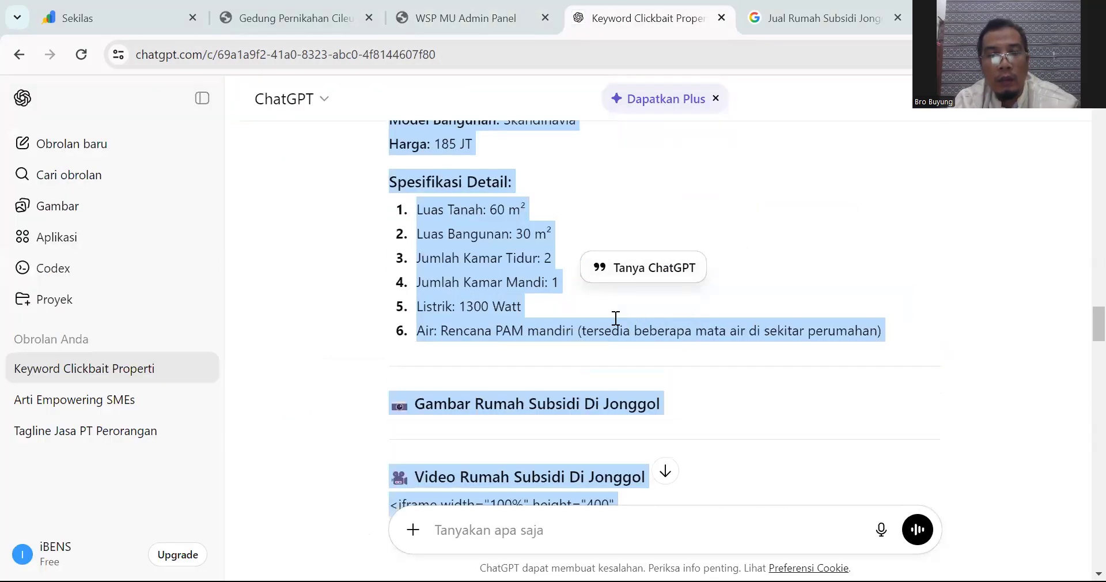
scroll(614, 326, "up", 1)
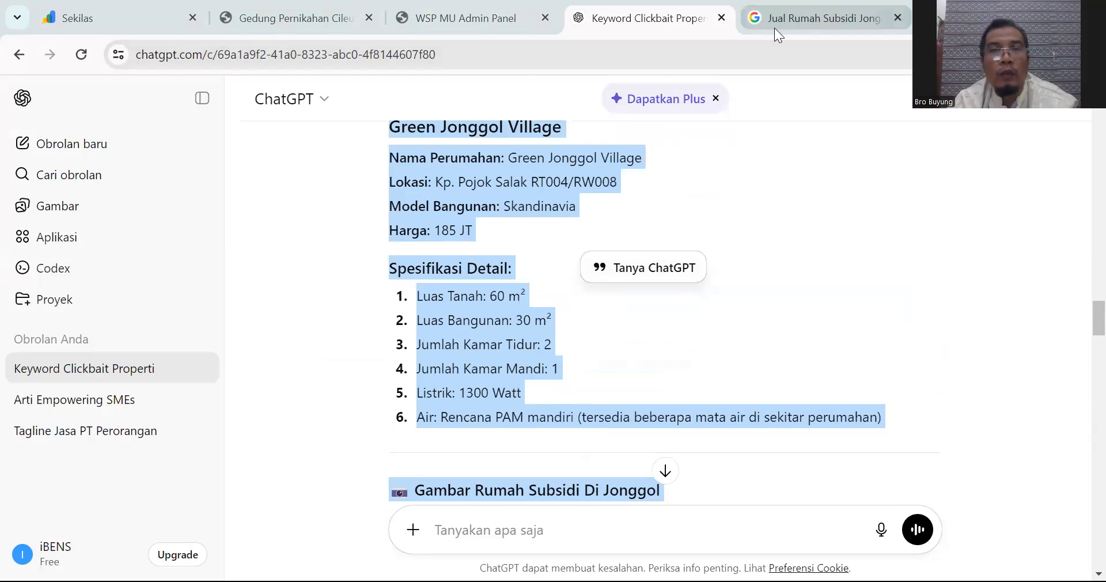
Step: Correct Harga from 187000000 to 185000000
left_click(477, 18)
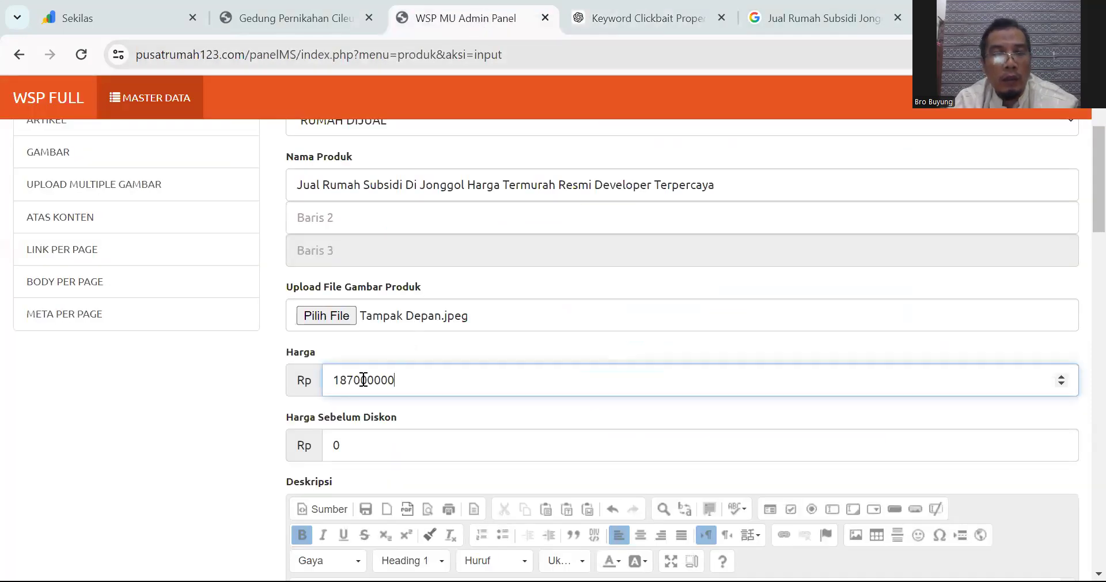
key("BackSpace")
type("5")
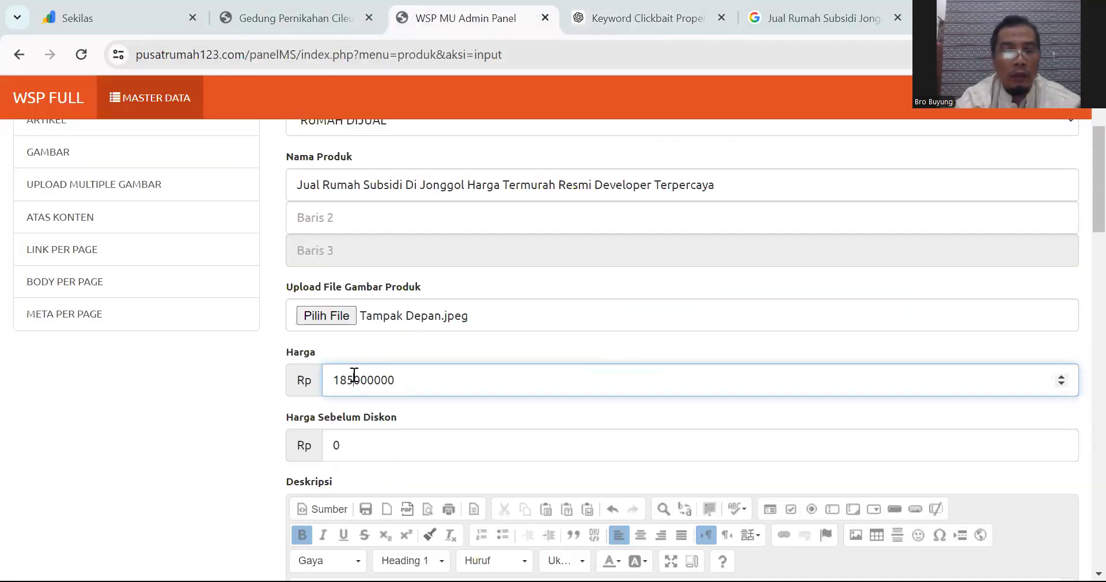
Step: Enter 250000000 as Harga Sebelum Diskon
left_click(362, 442)
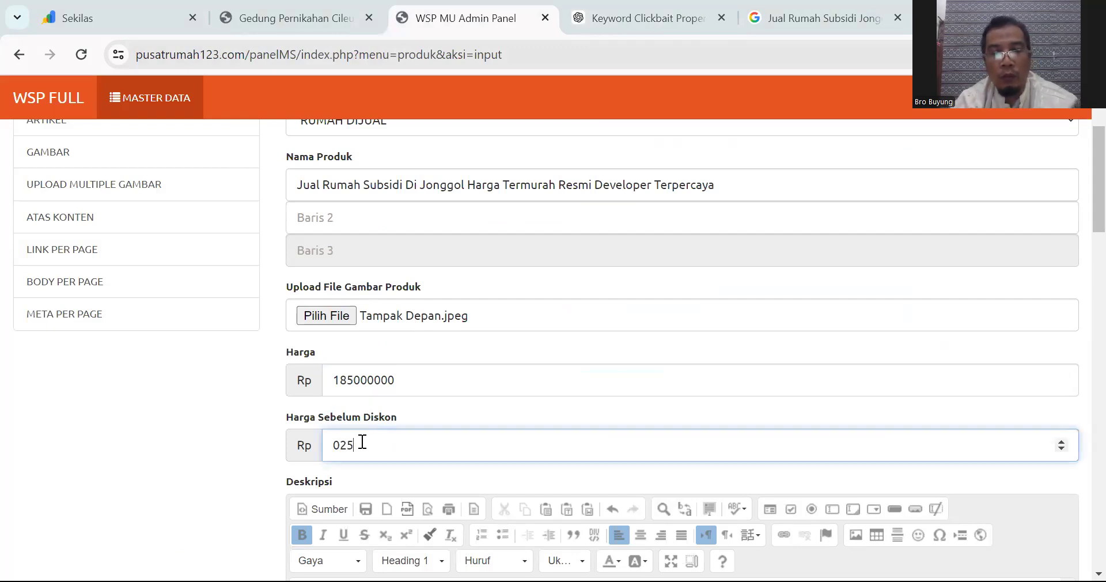
type("250")
key("BackSpace")
key("BackSpace")
key("BackSpace")
key("BackSpace")
type("250000000")
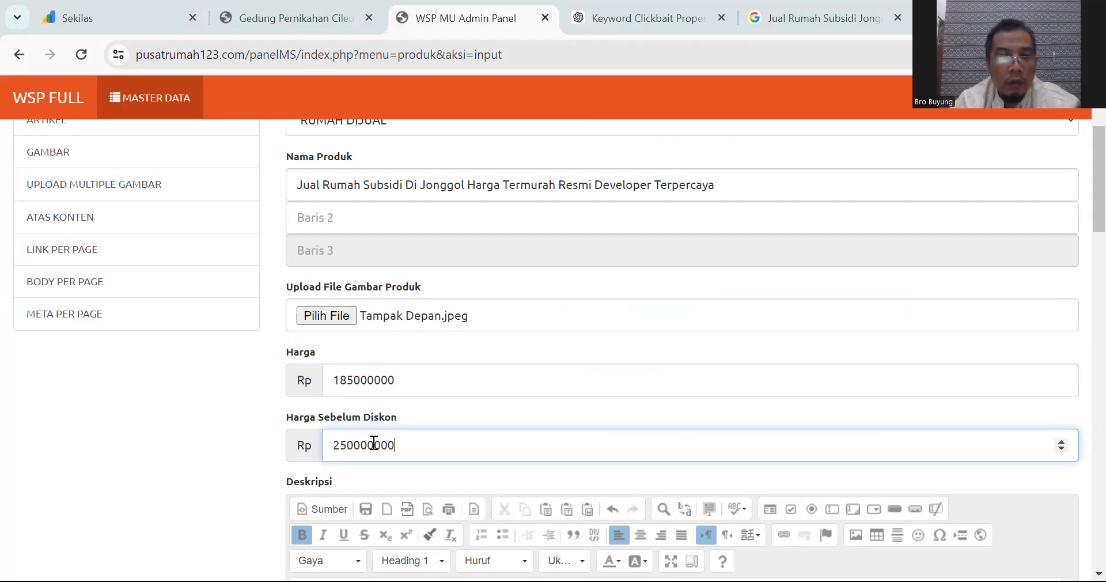
scroll(436, 396, "down", 4)
Step: Justify the whole description and delete the word 'Jual' from the opening sentence
left_click(464, 396)
key("ctrl+a")
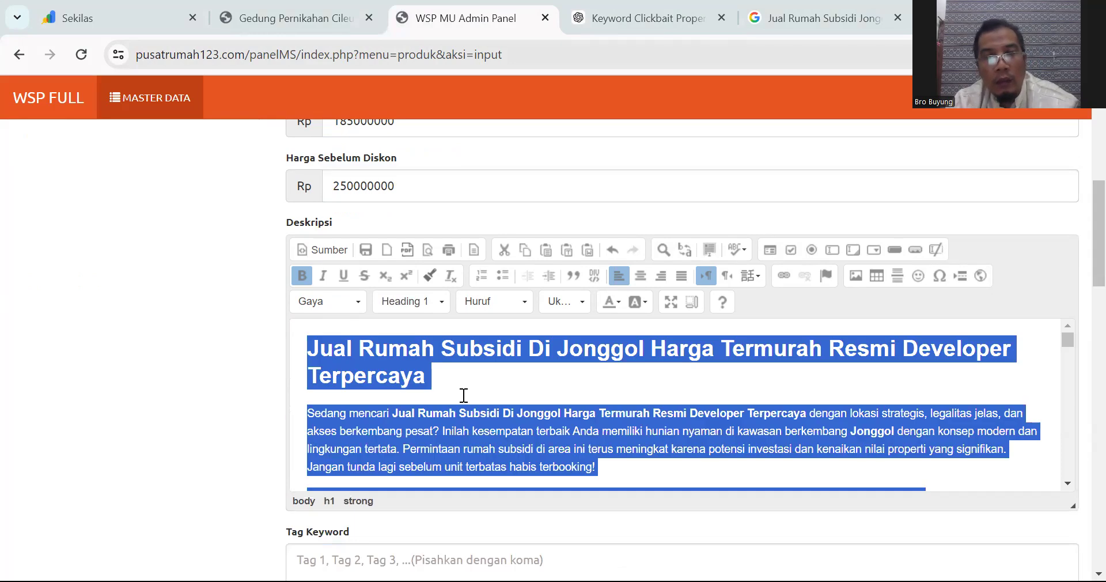
left_click(682, 275)
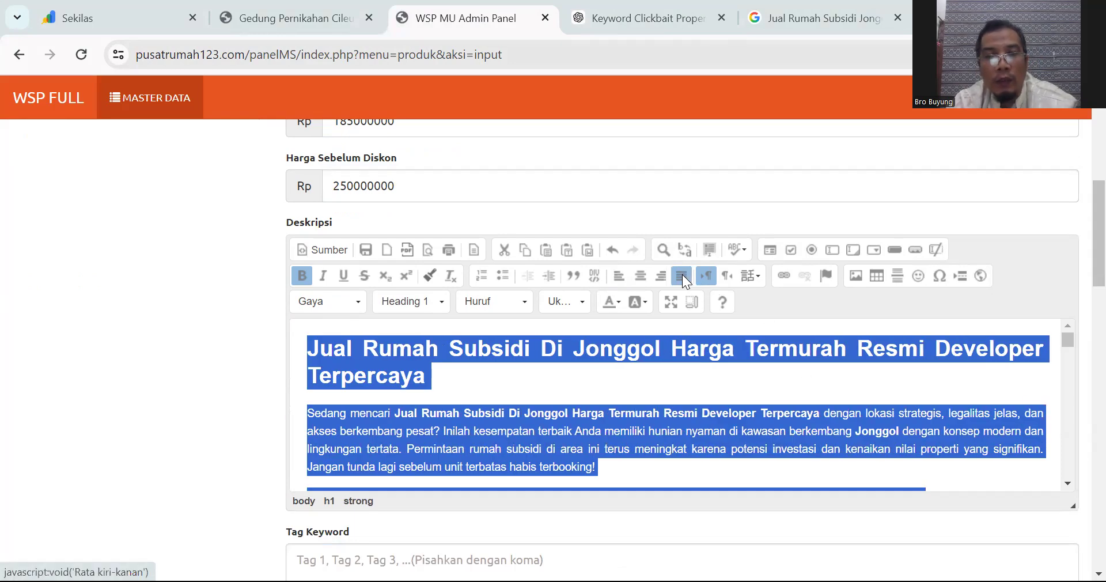
left_click(609, 387)
left_click(422, 413)
key("BackSpace")
key("BackSpace")
key("BackSpace")
key("BackSpace")
key("BackSpace")
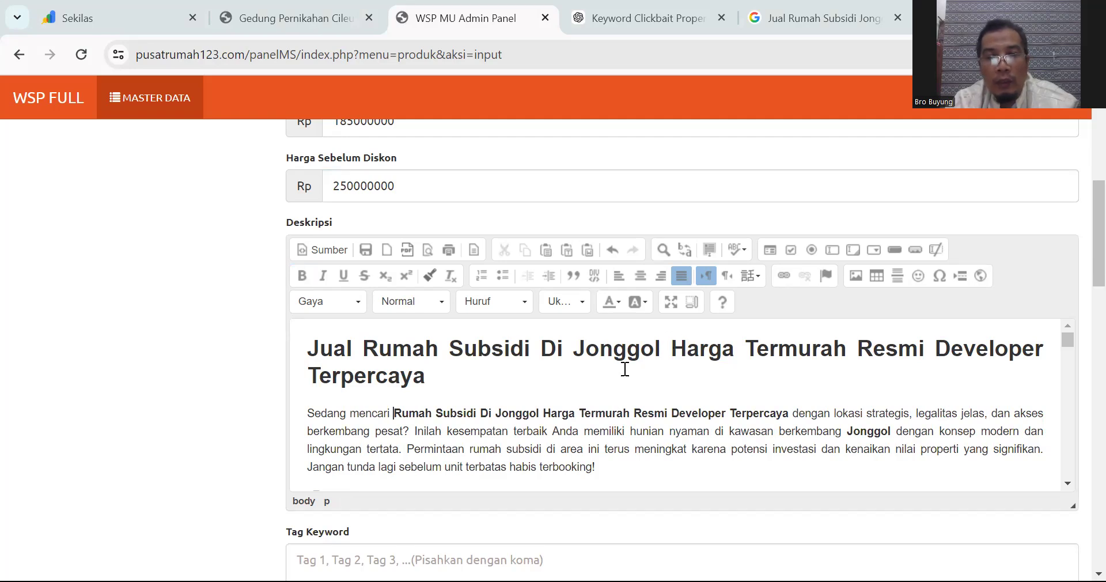
Step: Replace the divider above the Mengapa Memilih heading with an empty line
scroll(625, 369, "down", 2)
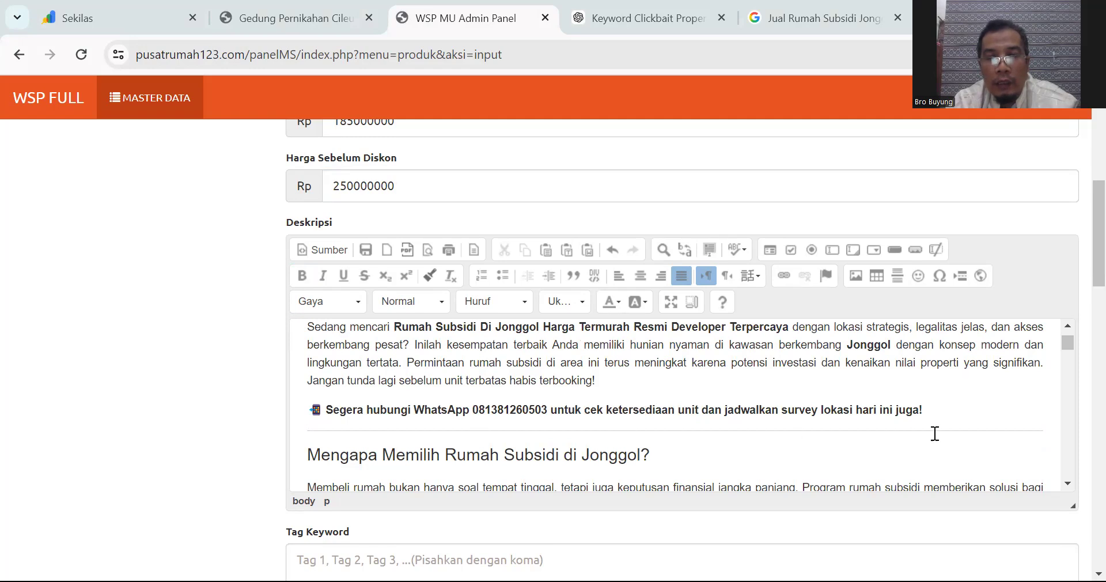
left_click(308, 453)
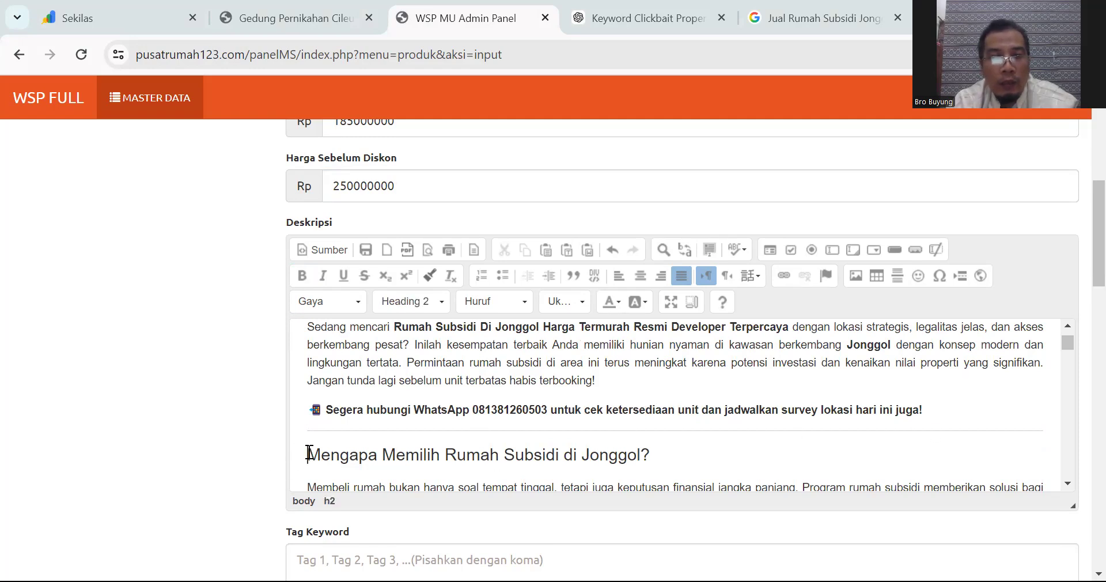
key("BackSpace")
key("Return")
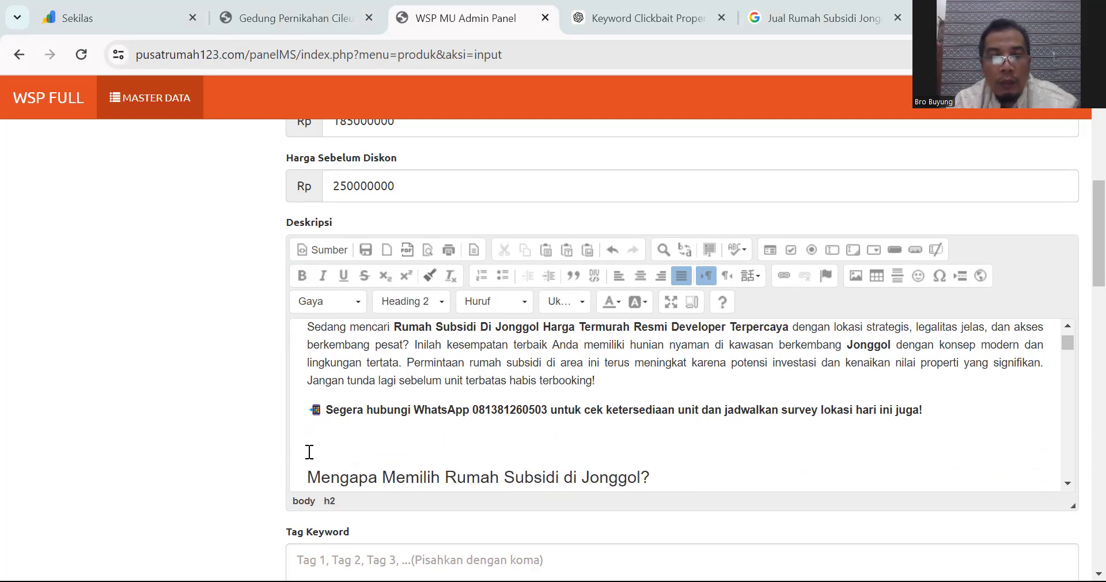
Step: Remove the phone number after WhatsApp and join the next sentence to that line with a comma
left_click(553, 408)
key("Return")
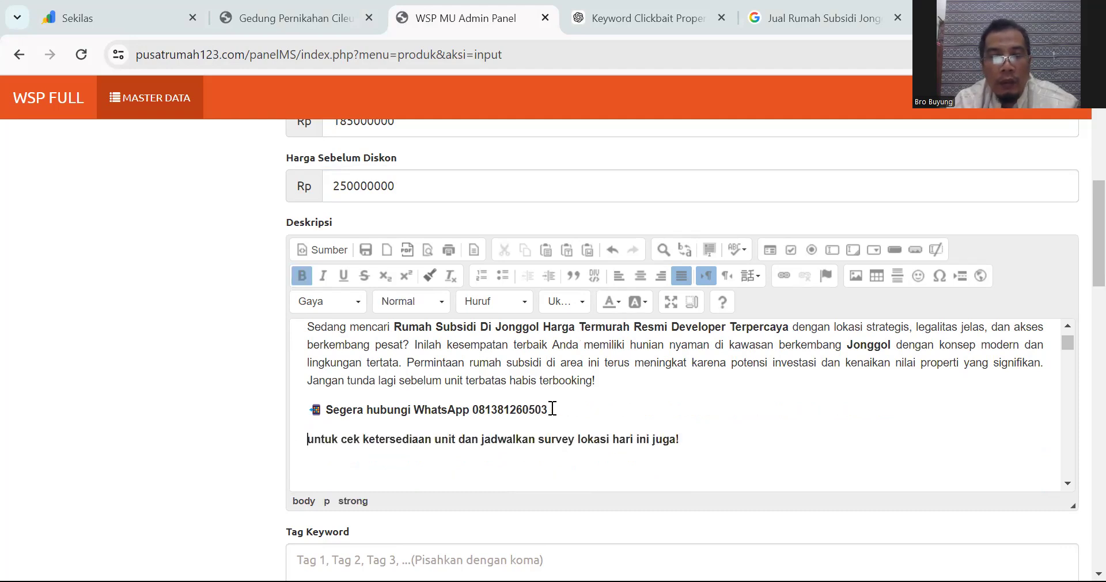
left_click_drag(471, 409, 546, 401)
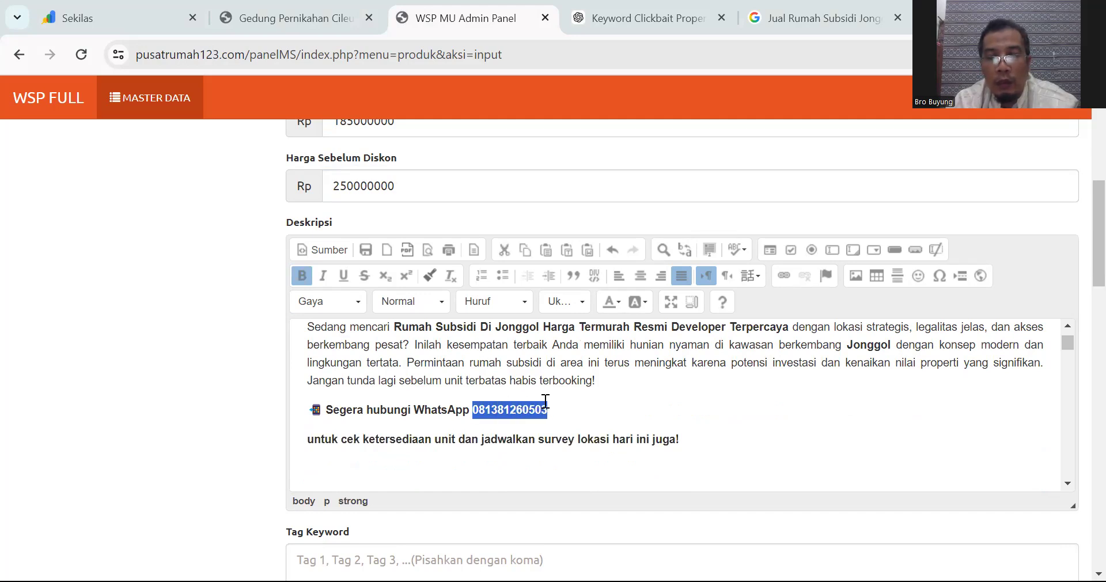
key("BackSpace")
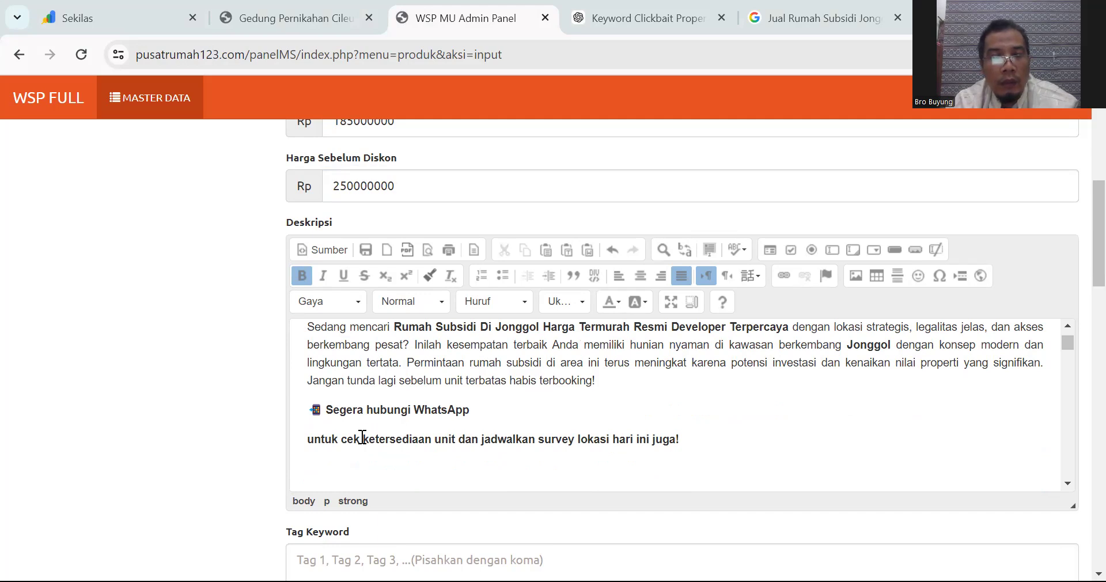
left_click(306, 442)
key("BackSpace")
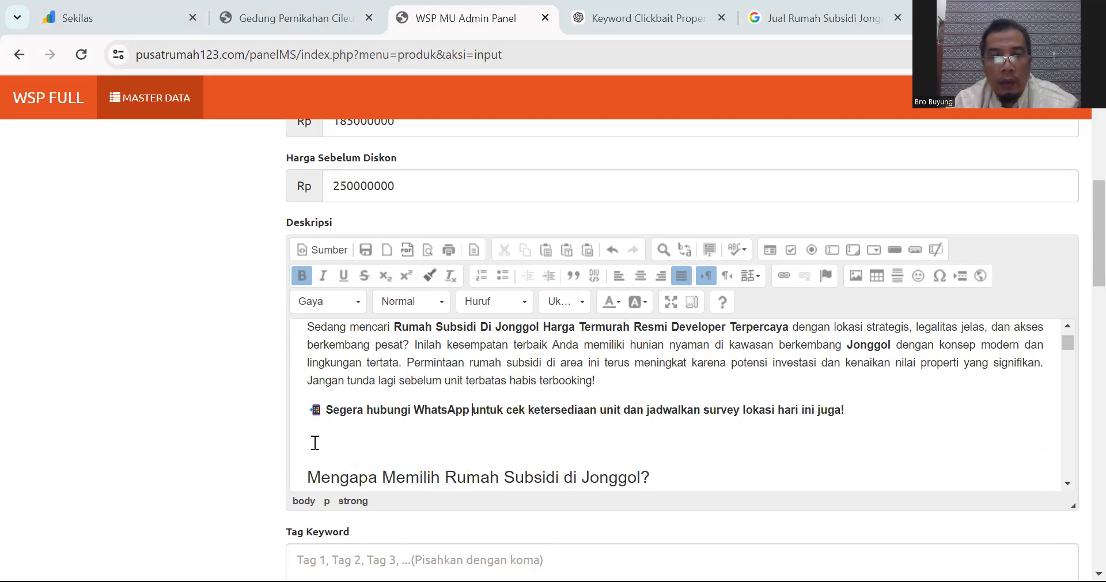
key("BackSpace")
type(",")
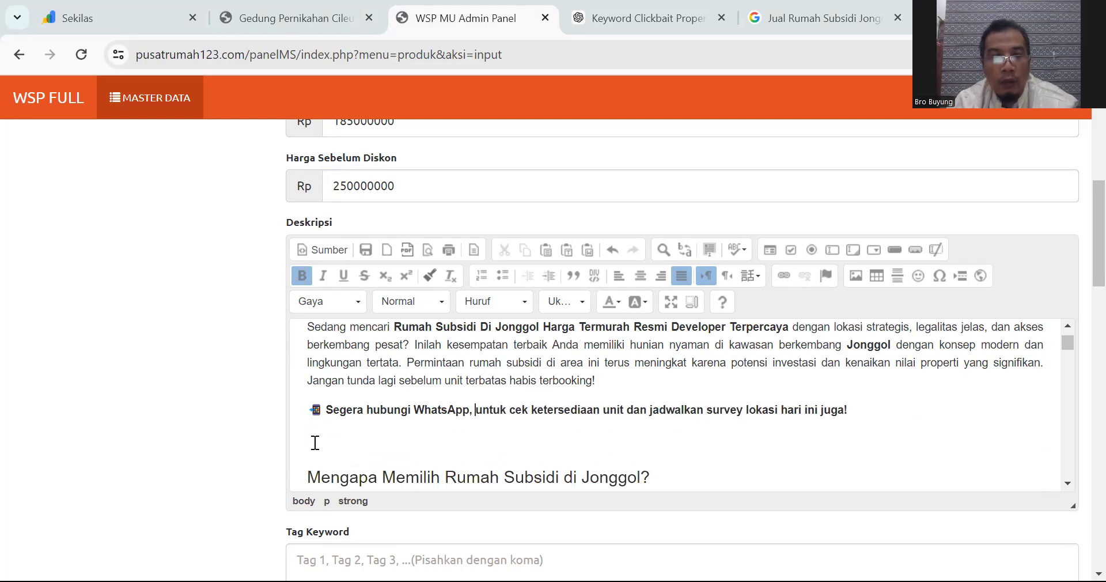
Step: Add a non-bold 'seowa' line below the WhatsApp call-to-action and paste the copied text beneath it
left_click(568, 439)
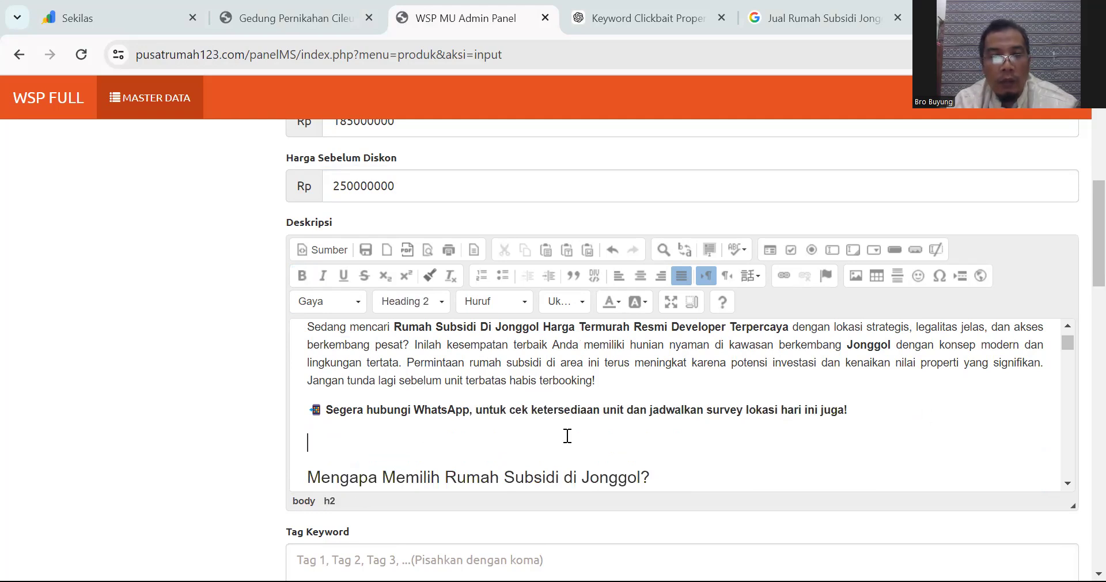
left_click(868, 410)
key("Return")
type("seowa")
key("shift+Left")
key("shift+Left")
key("shift+Left")
key("shift+Left")
key("shift+Left")
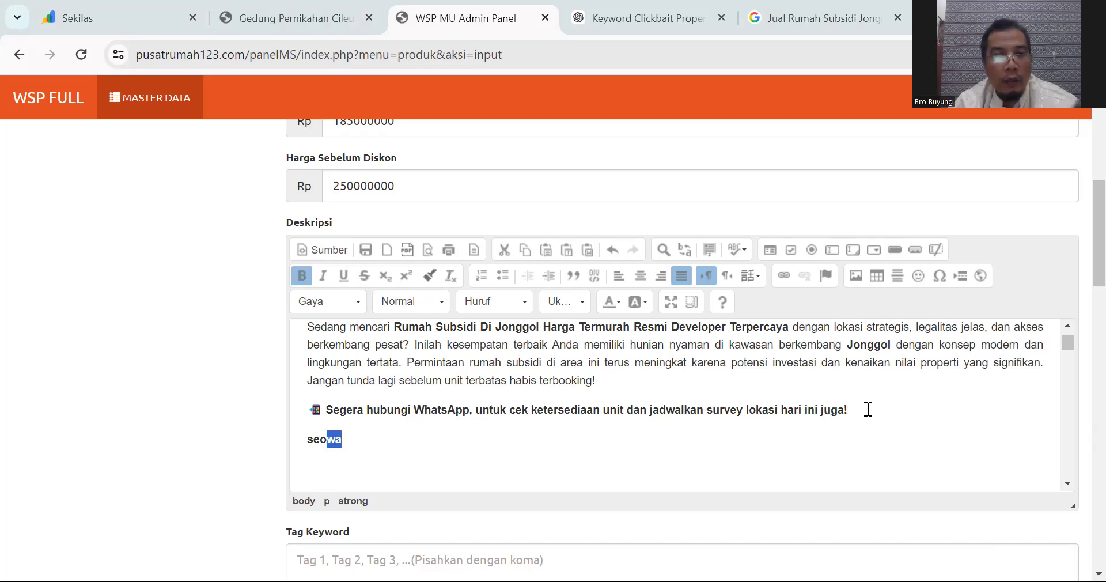
key("ctrl+b")
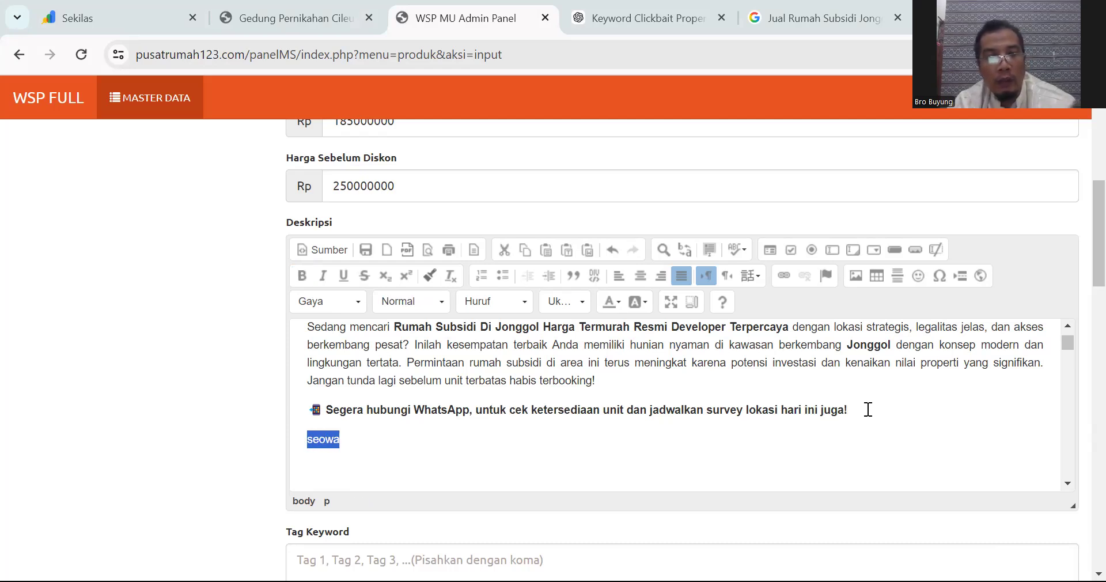
left_click(709, 457)
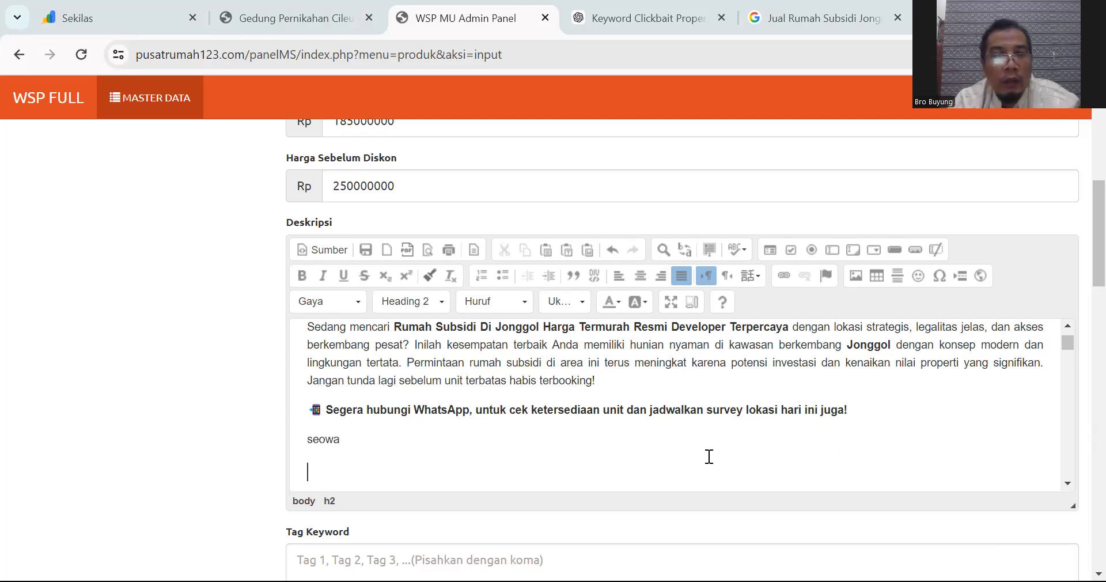
key("ctrl+v")
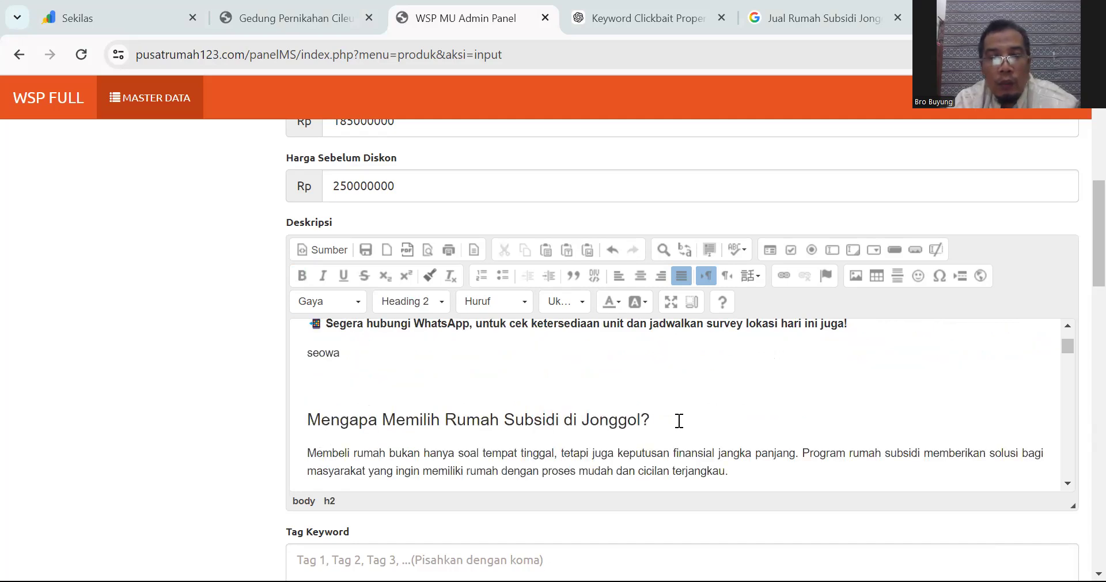
Step: Delete '(LBO Jonggol)' from the first reason heading
scroll(679, 420, "down", 1)
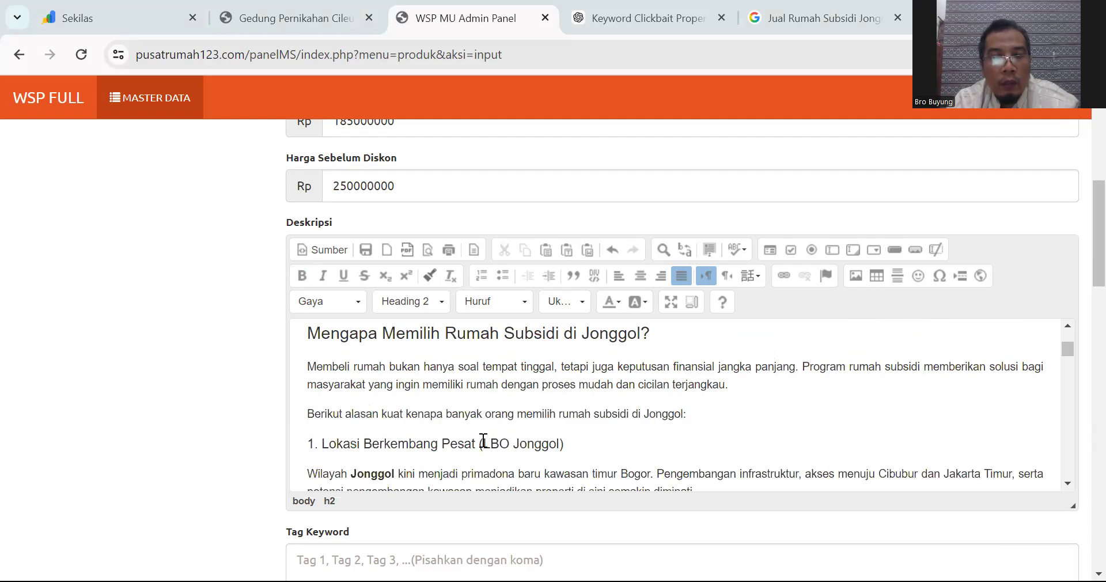
left_click_drag(478, 443, 583, 445)
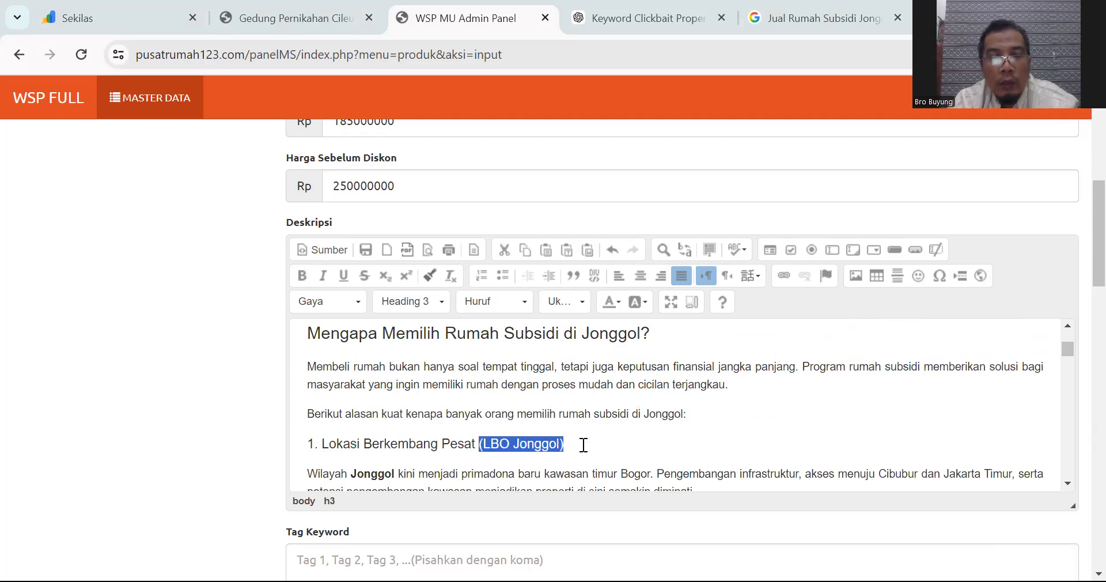
key("BackSpace")
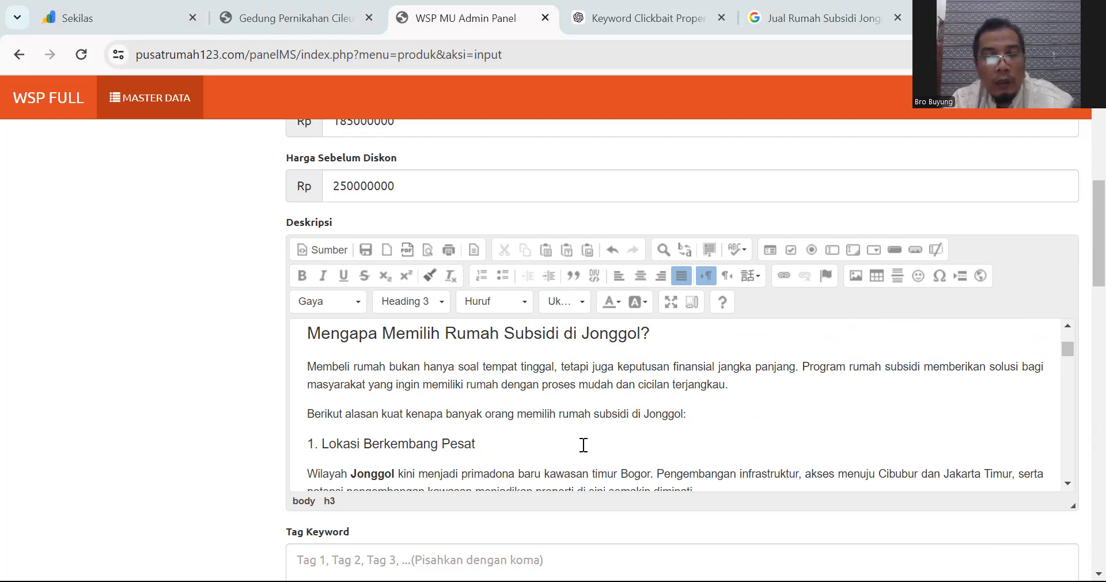
Step: Replace the divider above the Spesifikasi heading with an empty line
scroll(584, 445, "down", 3)
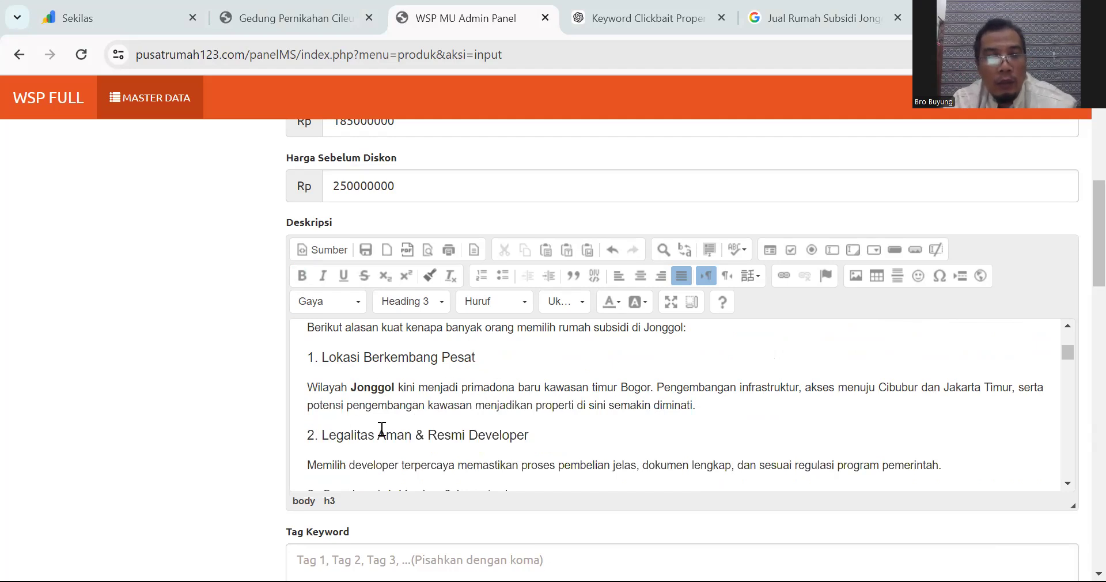
scroll(493, 429, "down", 3)
scroll(493, 429, "down", 3)
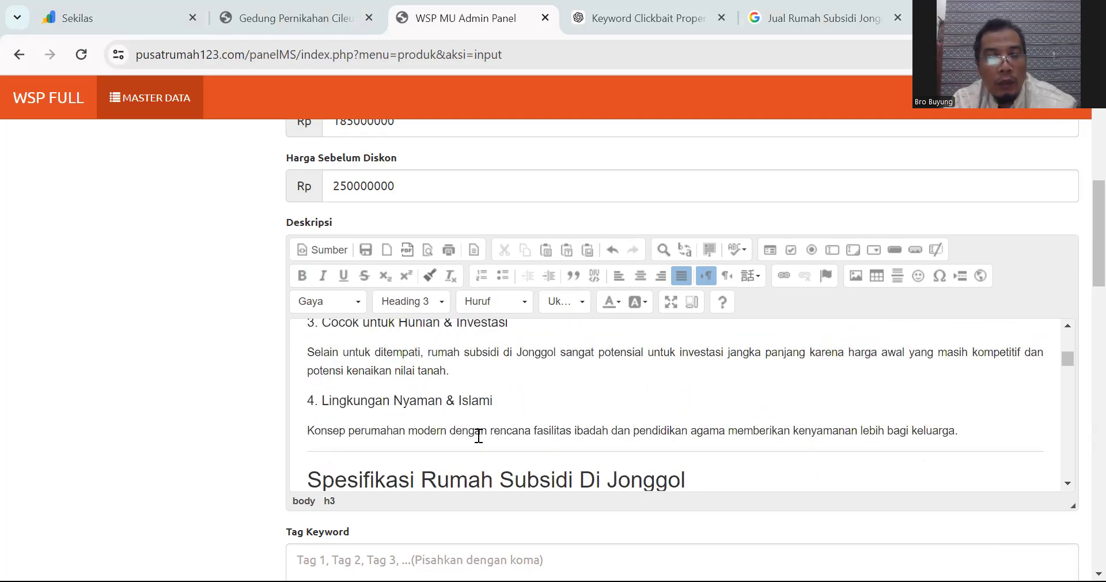
scroll(478, 436, "down", 3)
left_click(310, 393)
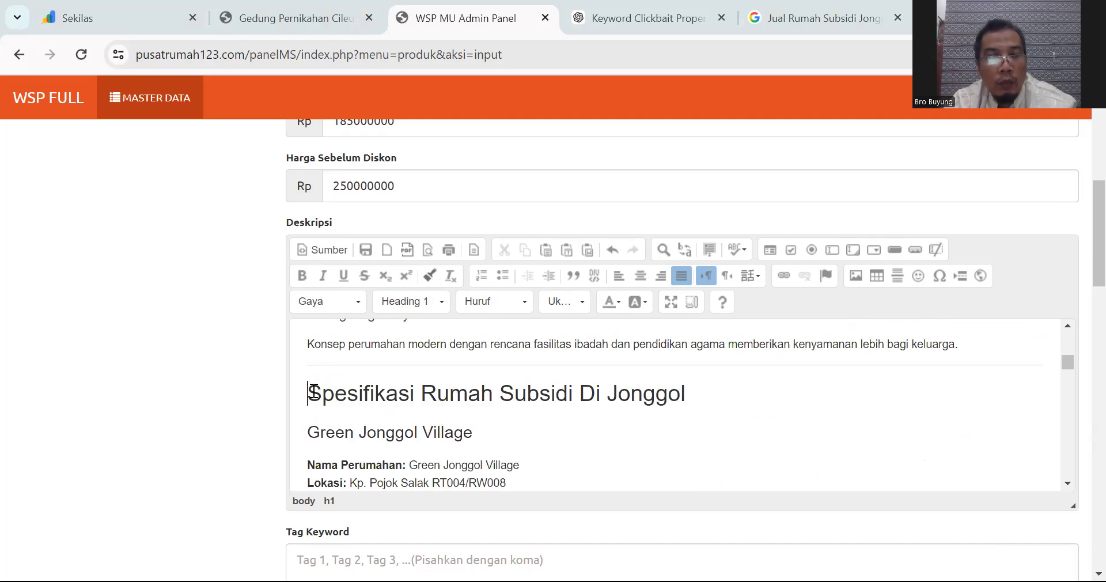
key("BackSpace")
key("Return")
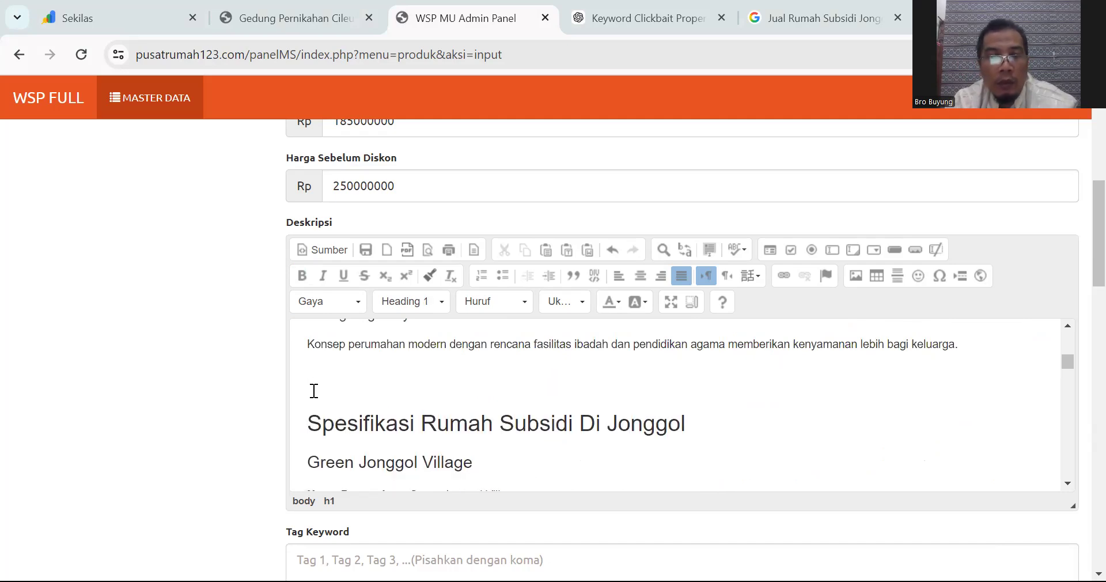
Step: Replace the detailed Lokasi address with 'Jonggol' and review the specification details
scroll(314, 391, "down", 3)
scroll(353, 404, "down", 2)
scroll(358, 400, "up", 2)
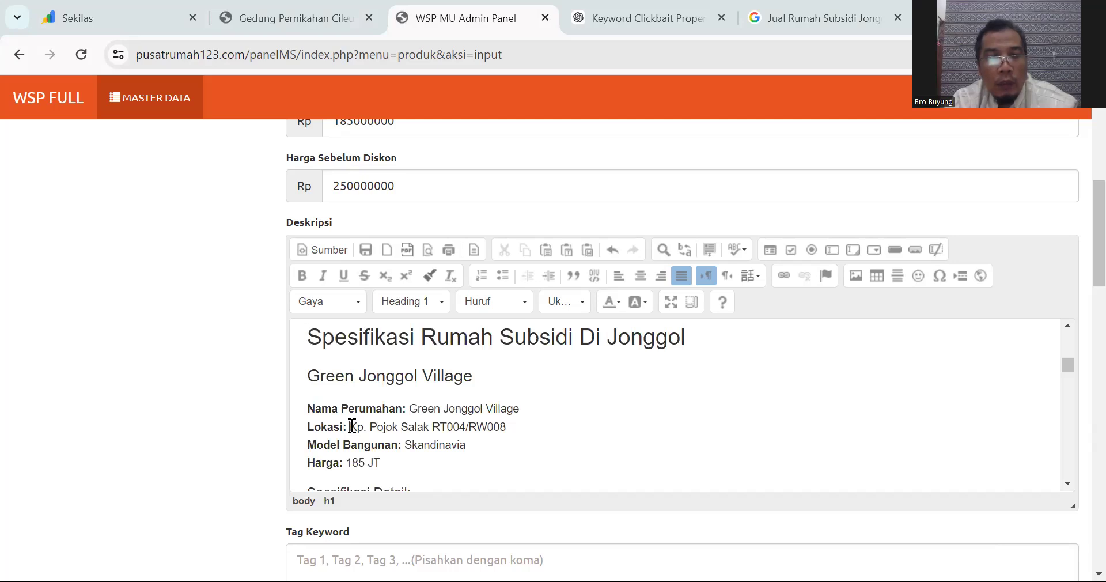
left_click_drag(351, 427, 518, 435)
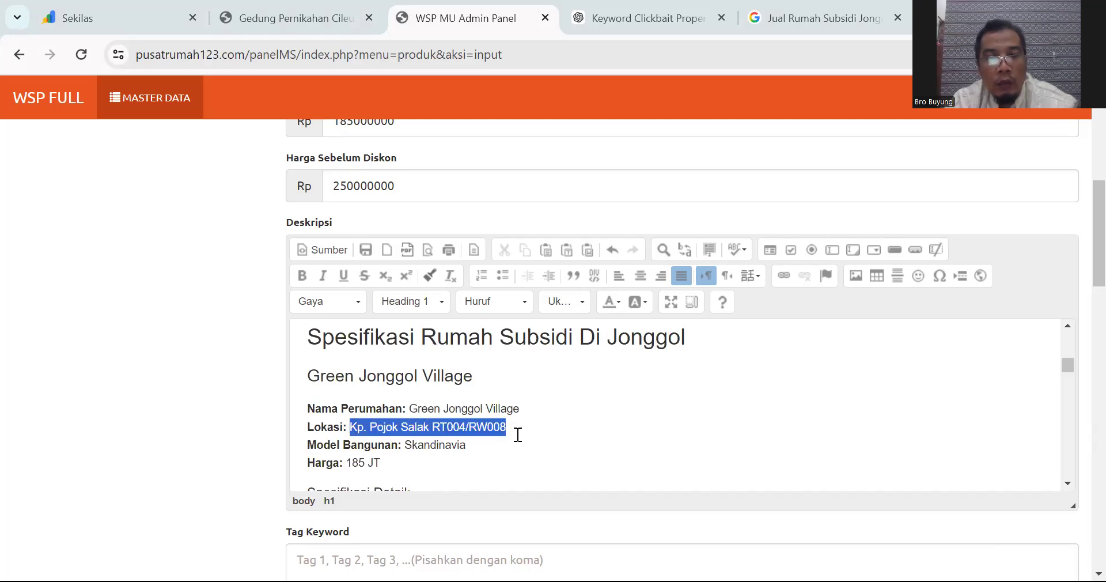
type("Jonggol")
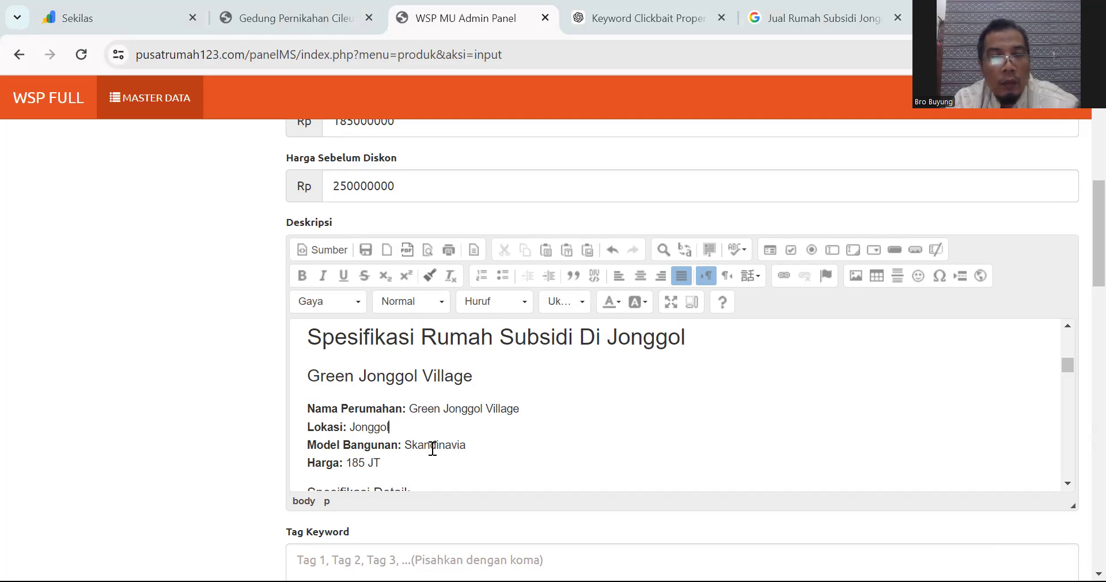
scroll(398, 464, "down", 1)
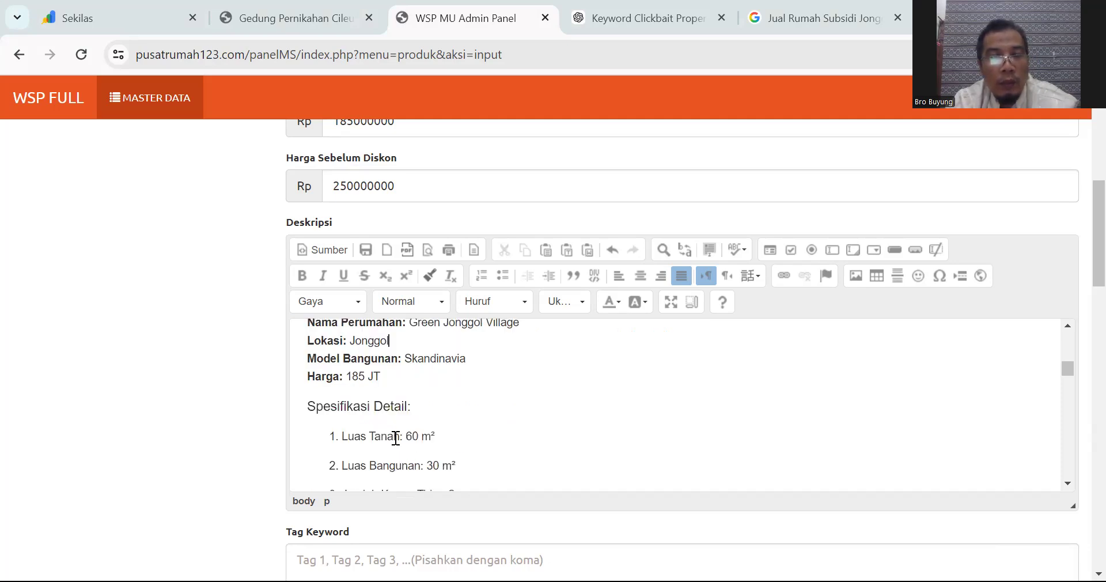
scroll(407, 417, "down", 1)
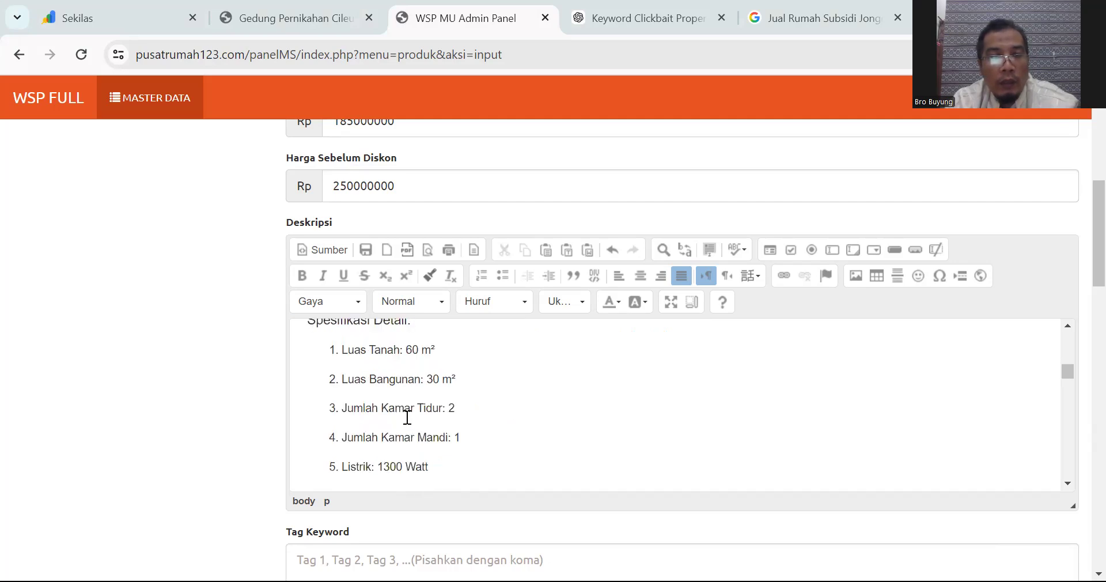
scroll(407, 417, "down", 1)
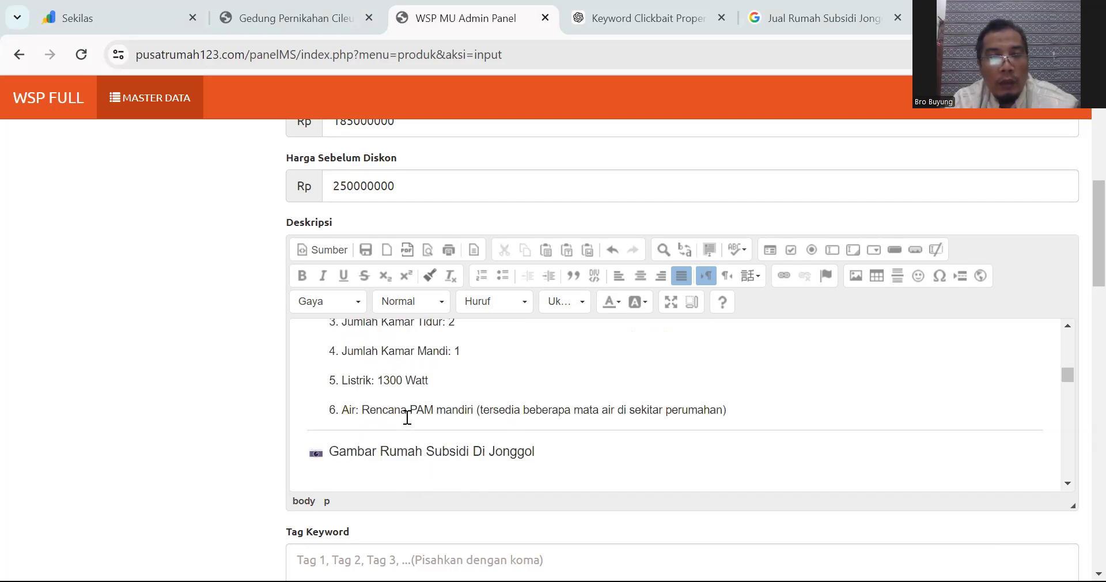
scroll(407, 417, "down", 1)
scroll(407, 418, "up", 2)
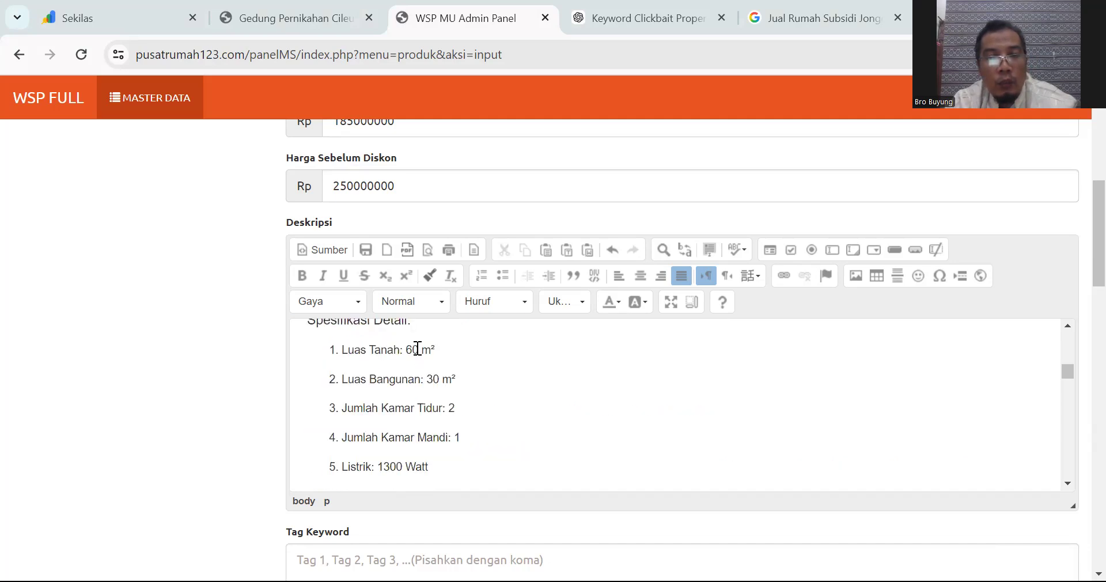
scroll(481, 378, "down", 1)
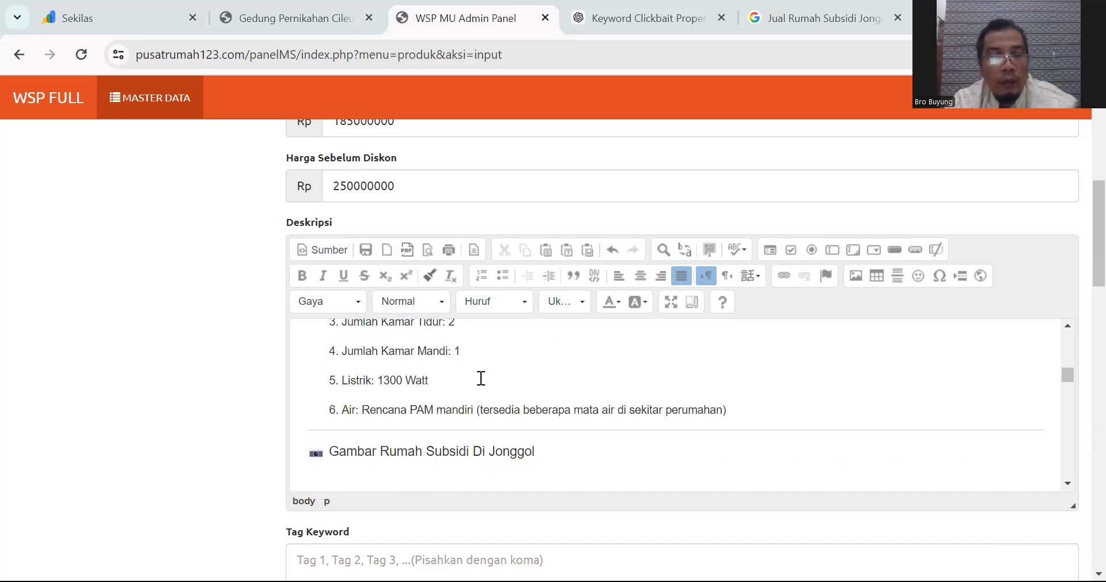
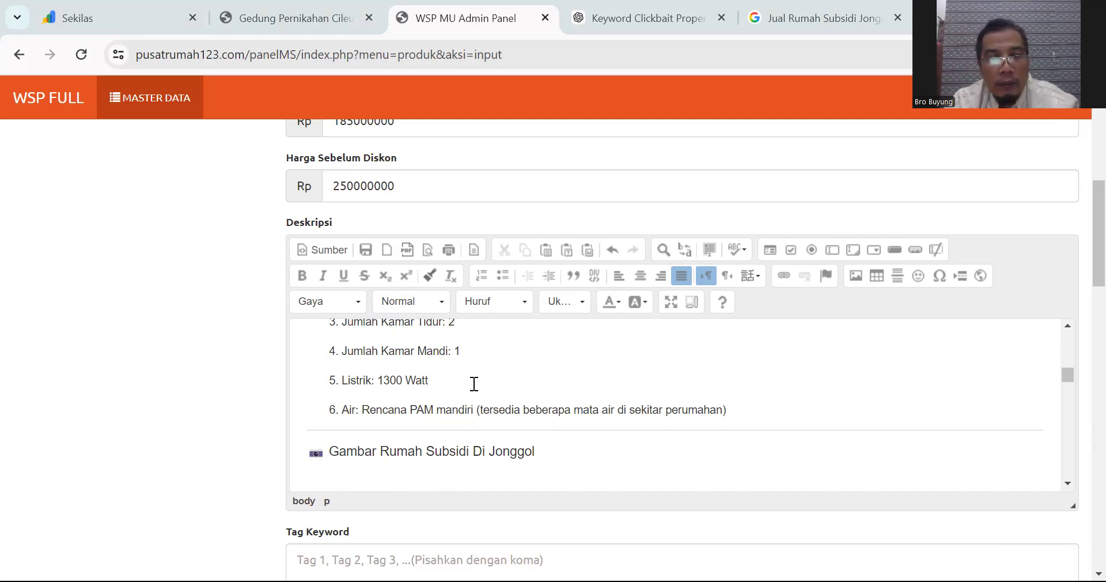
Step: Replace the divider above the Gambar heading with an empty line, and add one above the Video heading
left_click(310, 455)
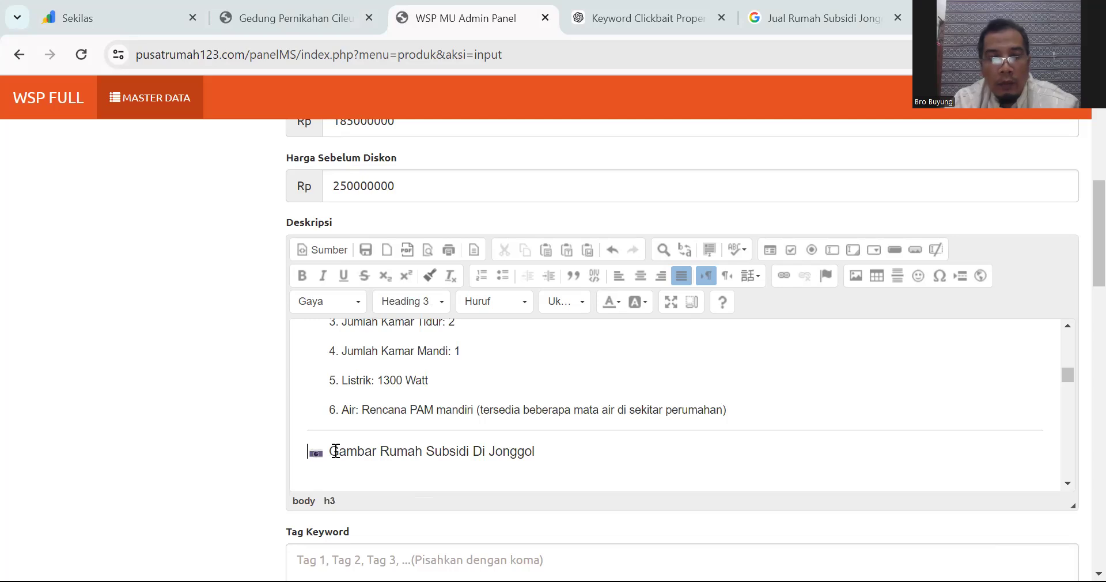
key("BackSpace")
key("Return")
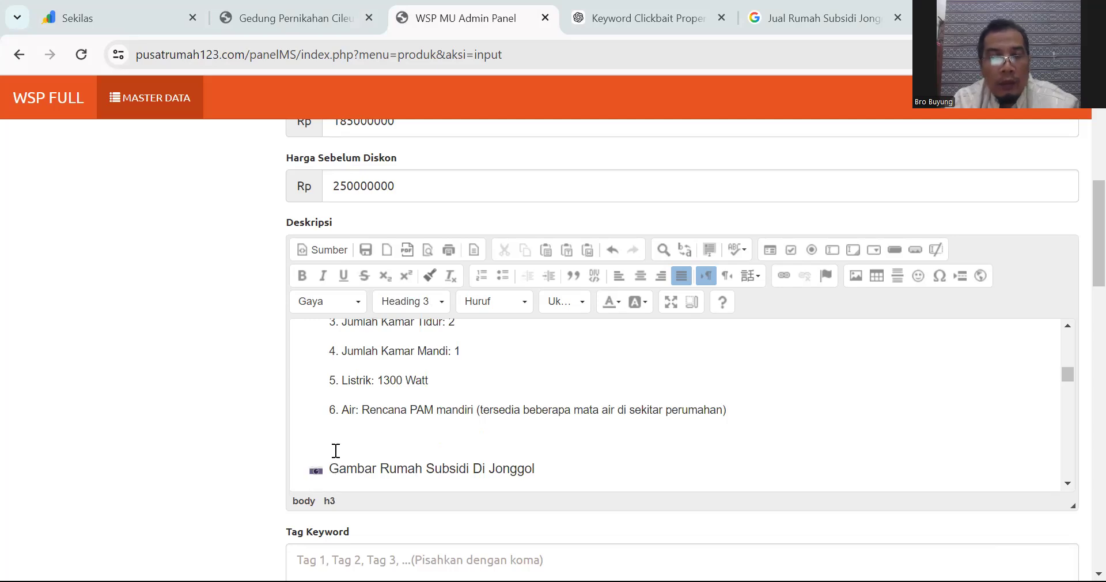
scroll(336, 451, "down", 2)
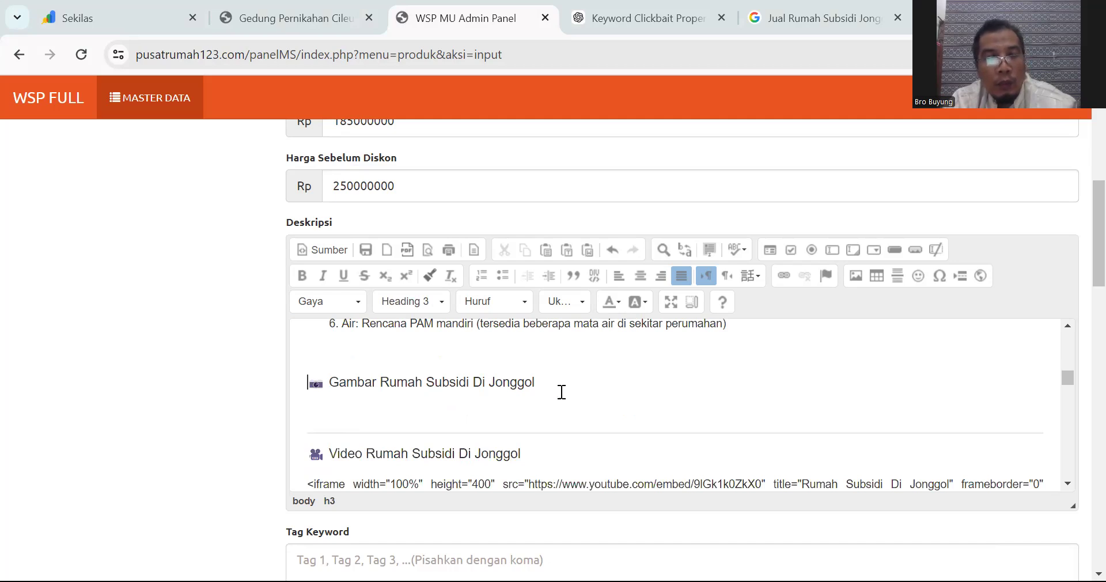
scroll(551, 398, "down", 1)
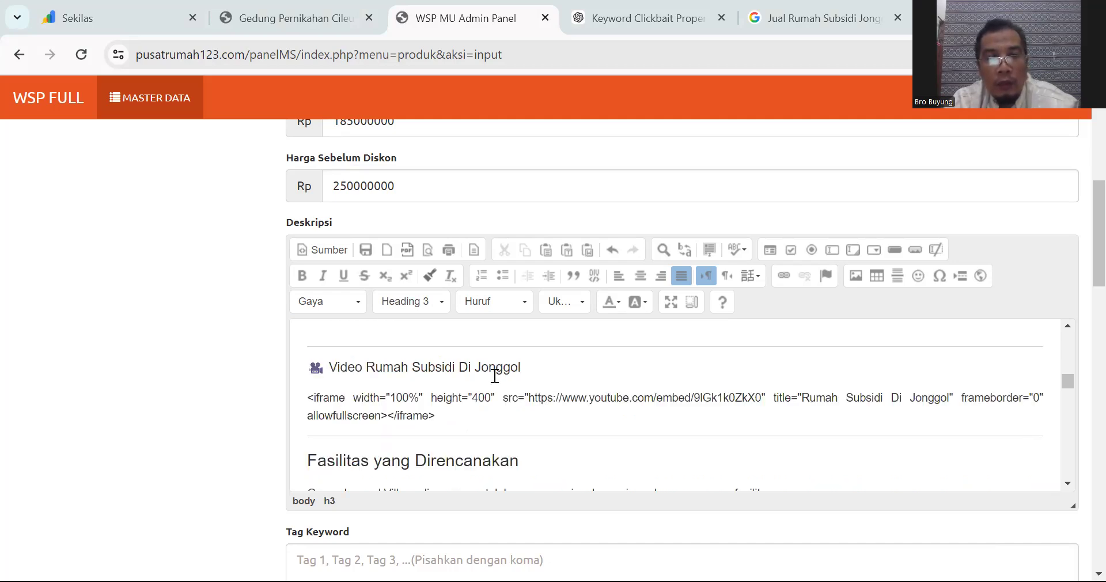
scroll(316, 383, "up", 1)
left_click(317, 384)
scroll(316, 383, "down", 1)
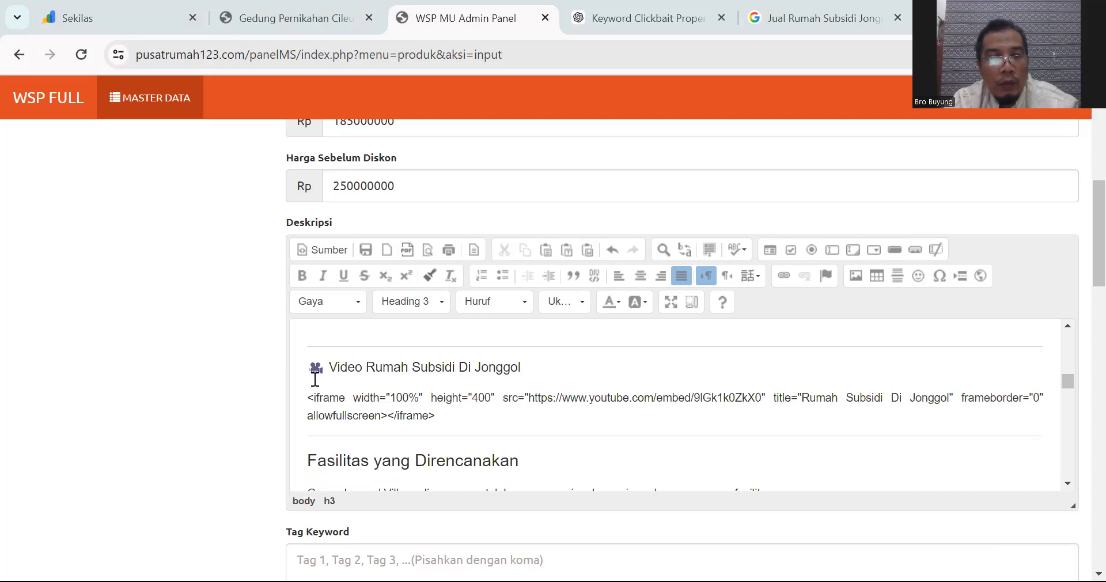
key("Return")
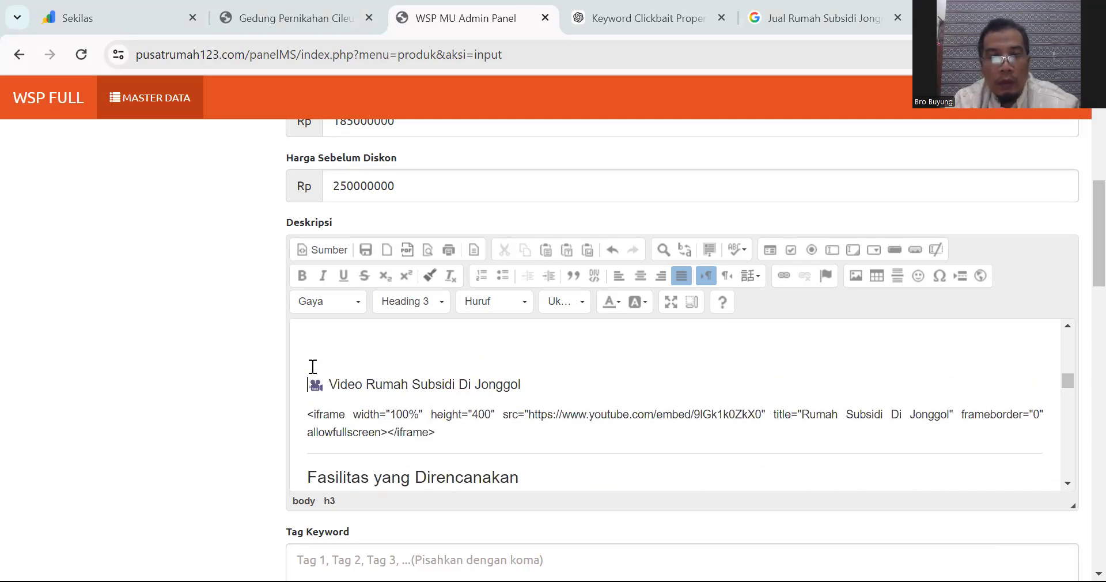
Step: Delete the Gambar and Video headings, the YouTube iframe code and the leftover empty line
scroll(313, 367, "down", 1)
scroll(313, 367, "up", 2)
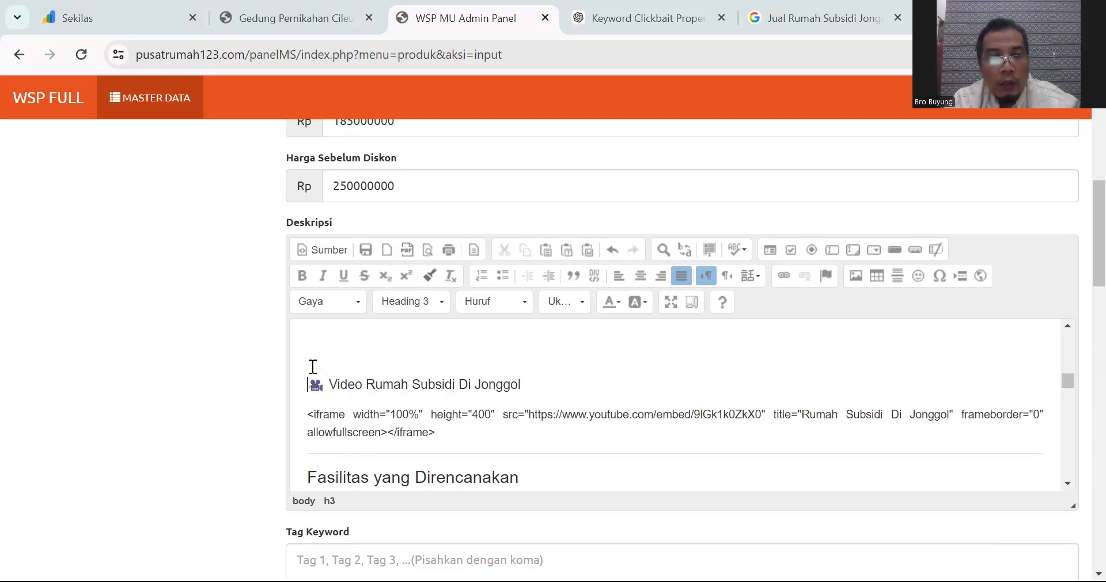
scroll(313, 367, "down", 1)
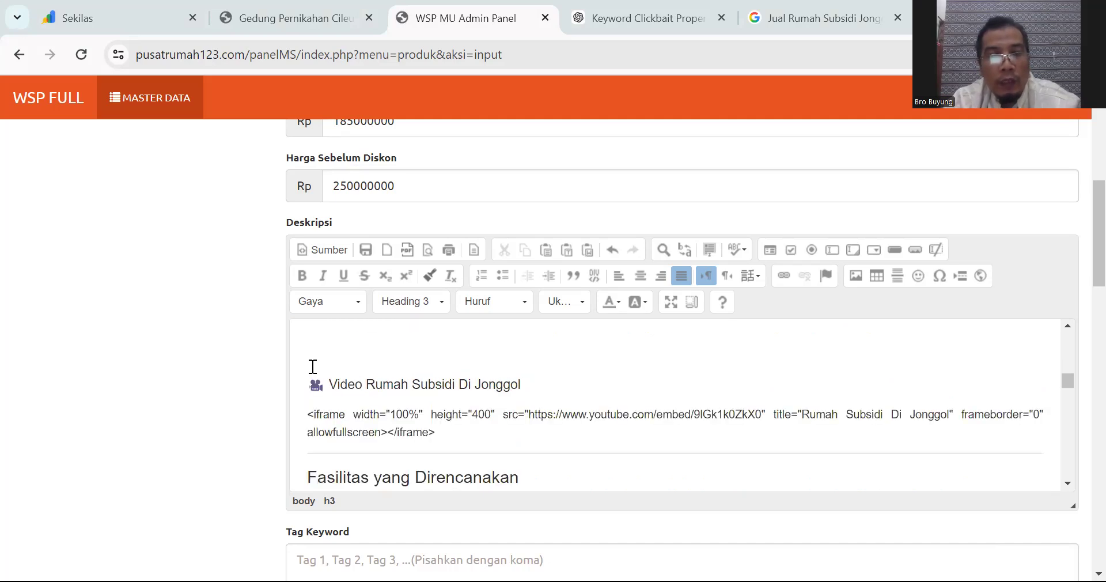
scroll(313, 367, "down", 1)
scroll(312, 366, "up", 1)
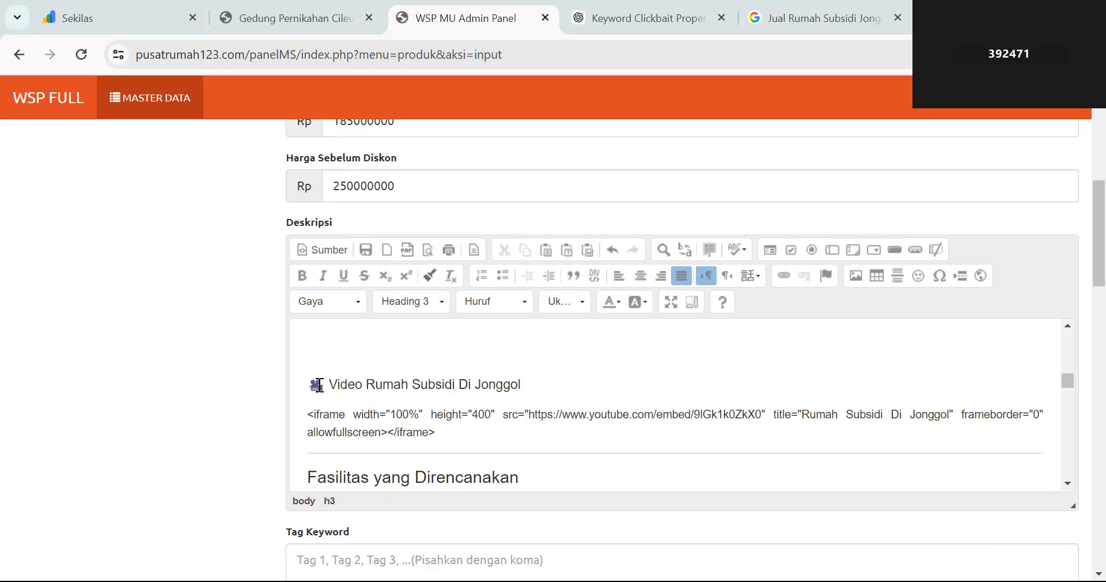
scroll(321, 389, "up", 2)
scroll(322, 403, "down", 1)
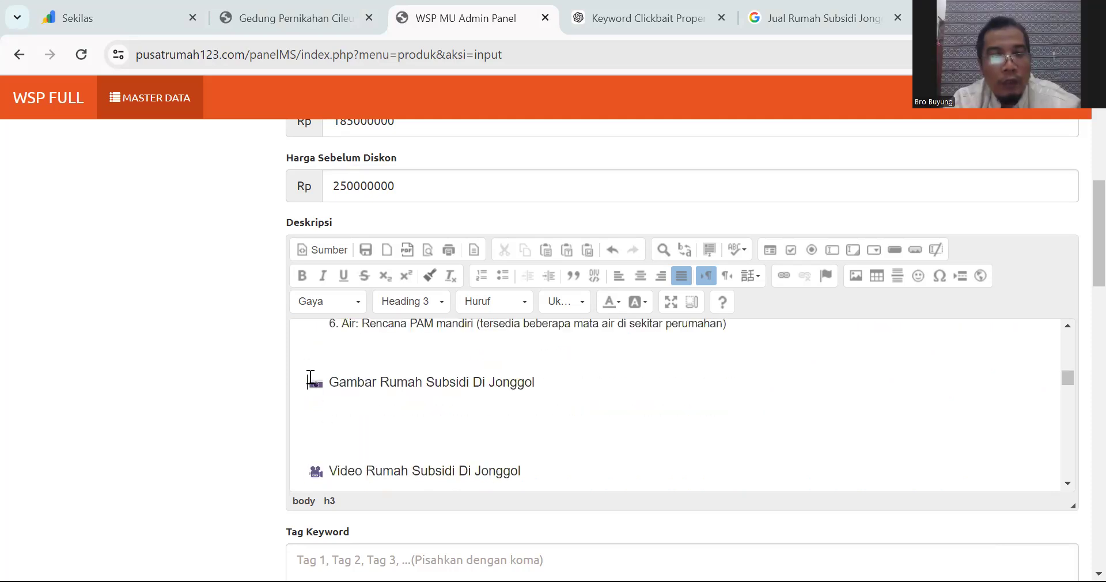
scroll(326, 387, "down", 1)
left_click(485, 430, "shift")
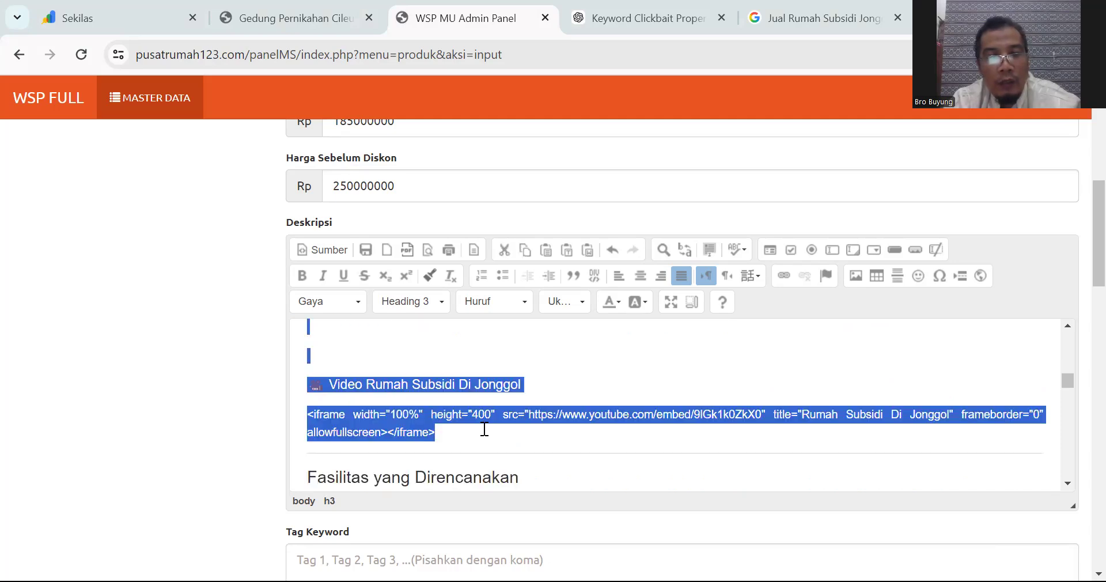
key("BackSpace")
scroll(485, 430, "up", 1)
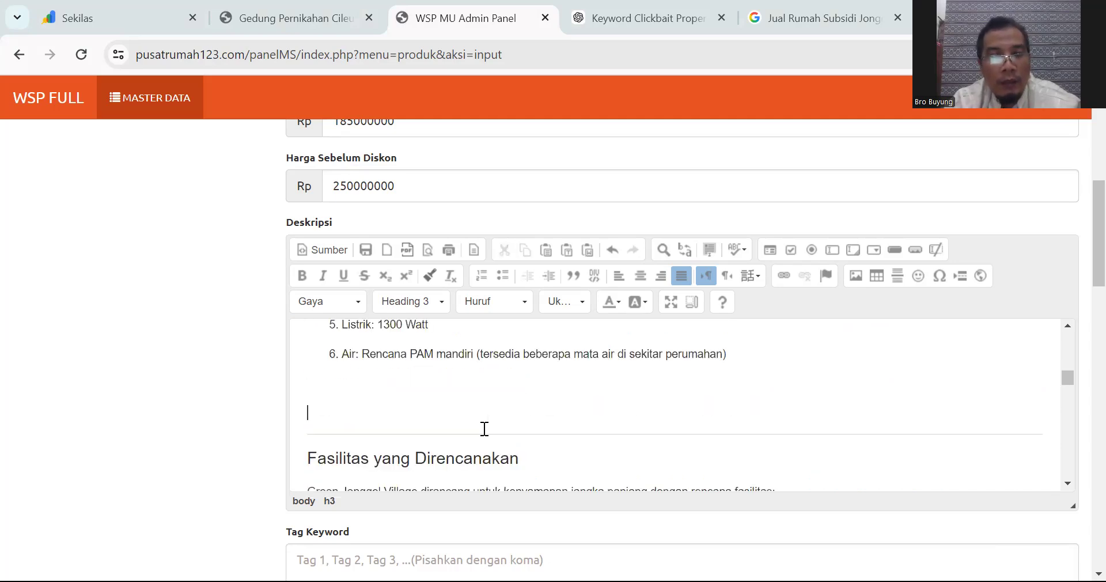
key("Delete")
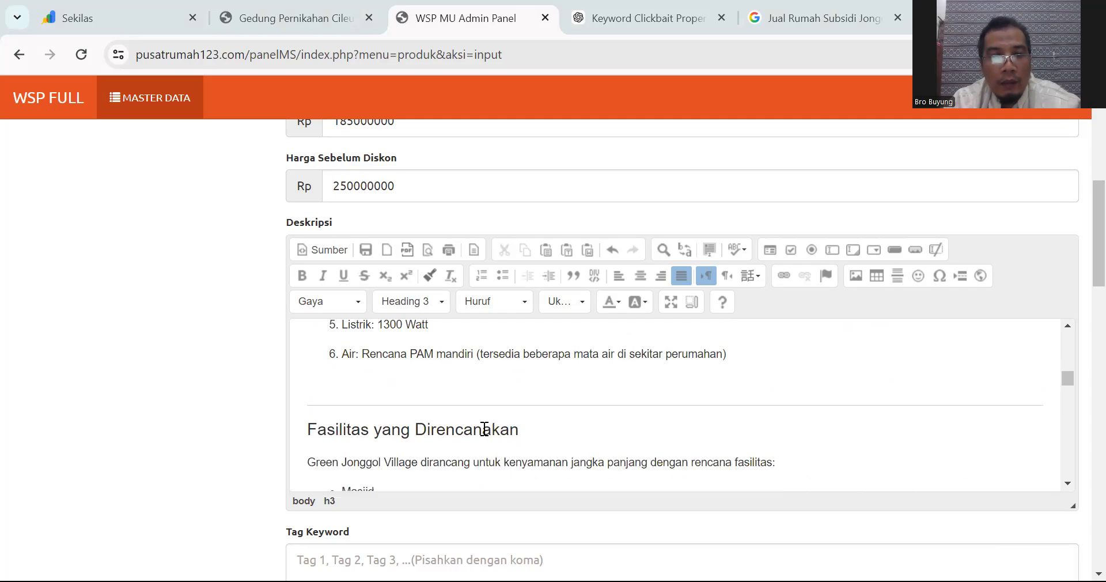
Step: Remove the divider above Fasilitas yang Direncanakan and add an empty line above the Keunggulan heading
left_click(309, 429)
key("BackSpace")
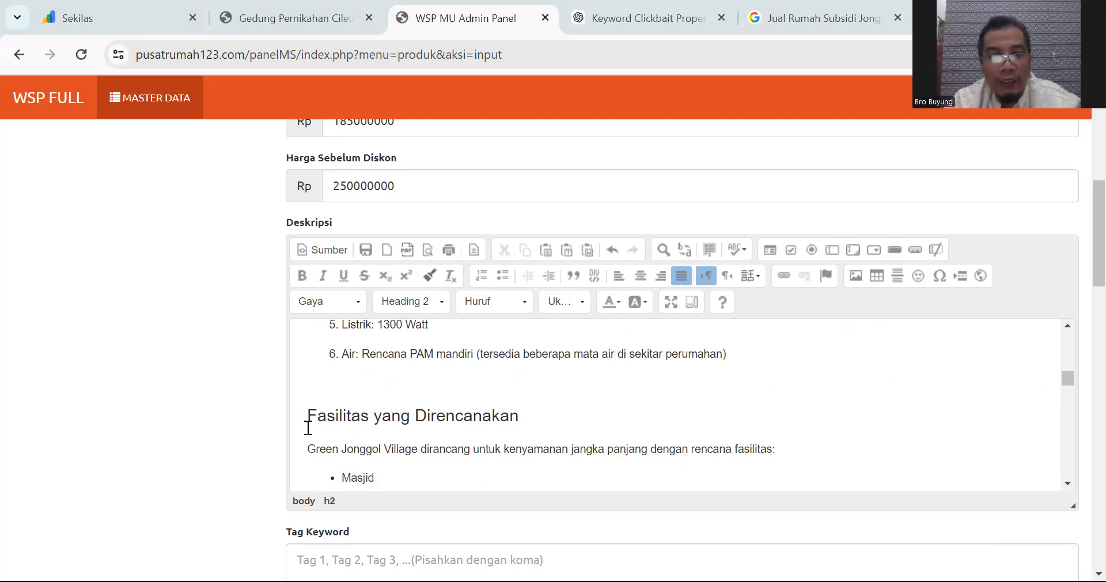
scroll(309, 429, "down", 2)
scroll(308, 429, "up", 1)
scroll(308, 427, "down", 1)
scroll(308, 427, "up", 1)
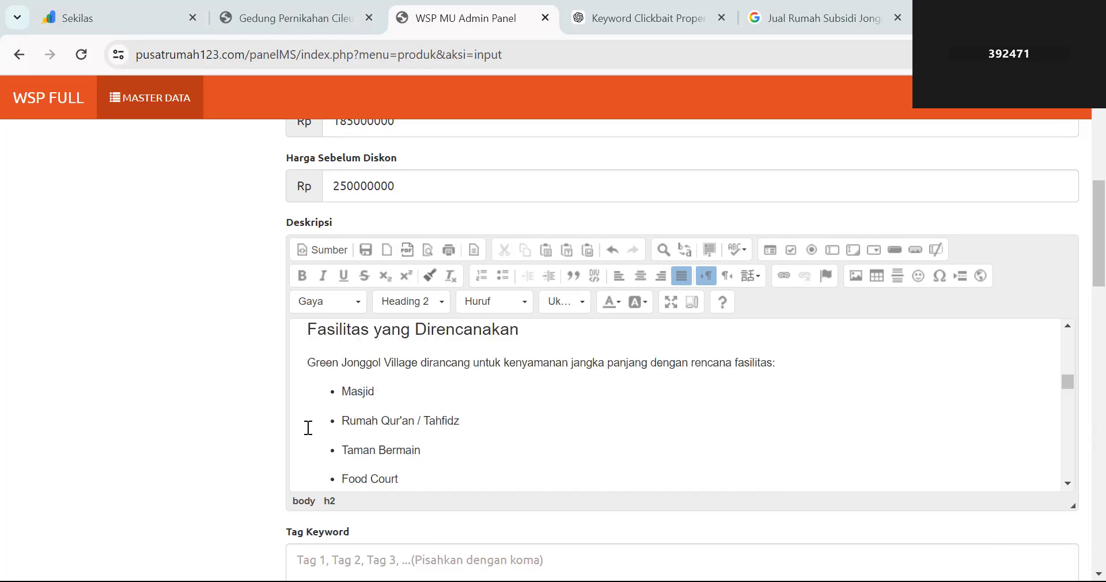
scroll(309, 428, "down", 2)
left_click(308, 428)
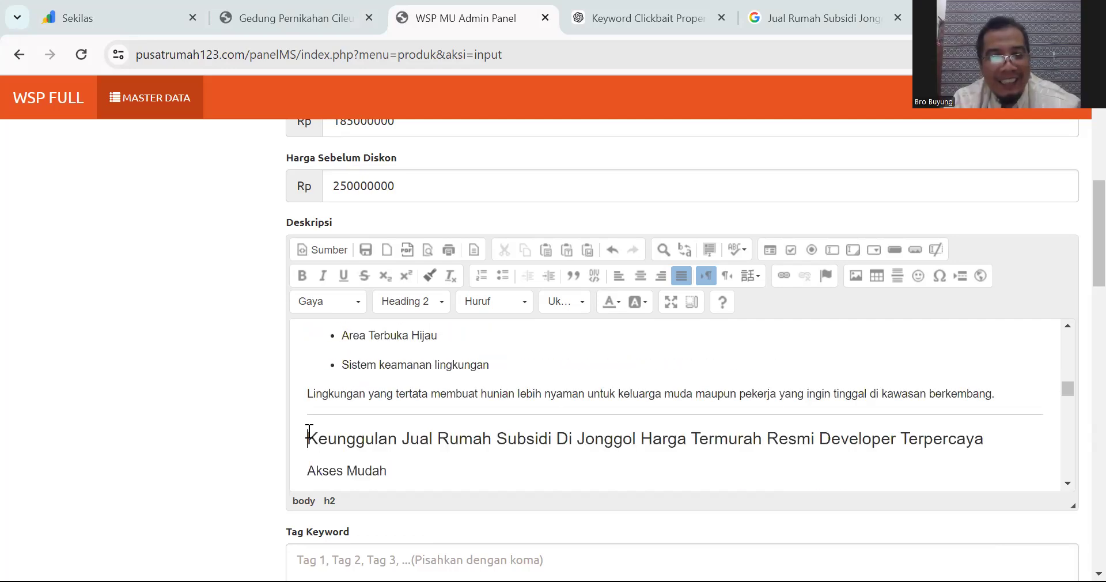
key("Return")
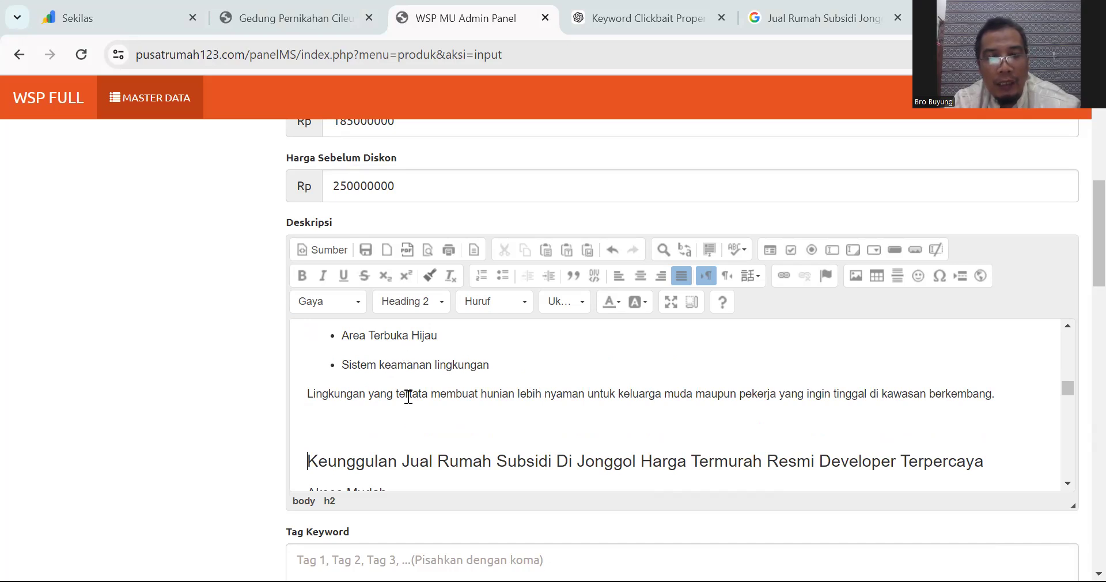
Step: Shorten the regional heading to 'Target Wilayah Jonggol' and add an empty line above it
scroll(413, 431, "down", 1)
scroll(414, 433, "down", 1)
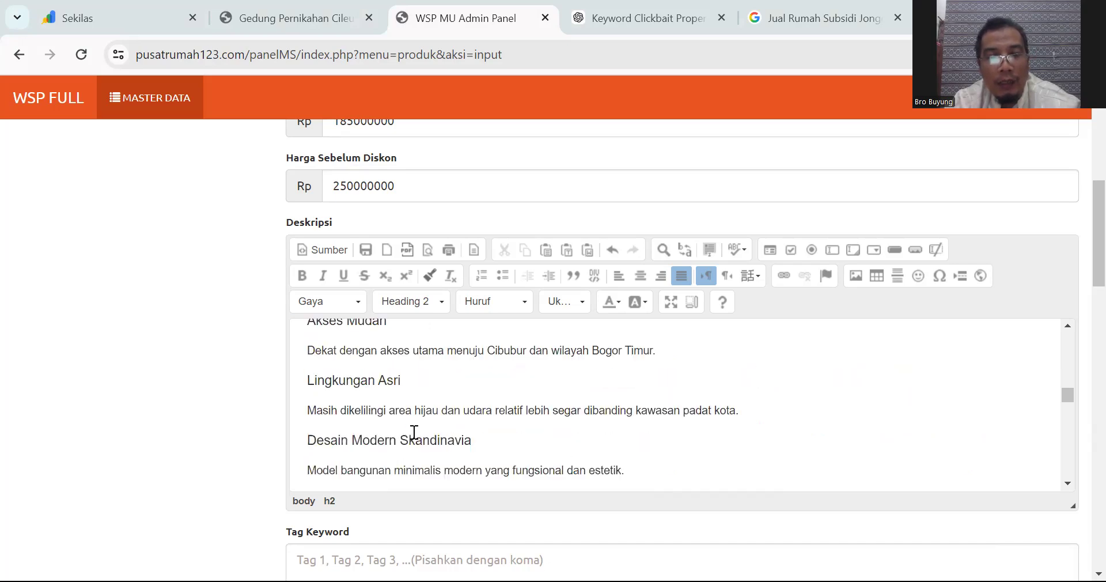
scroll(414, 432, "up", 1)
scroll(414, 432, "down", 3)
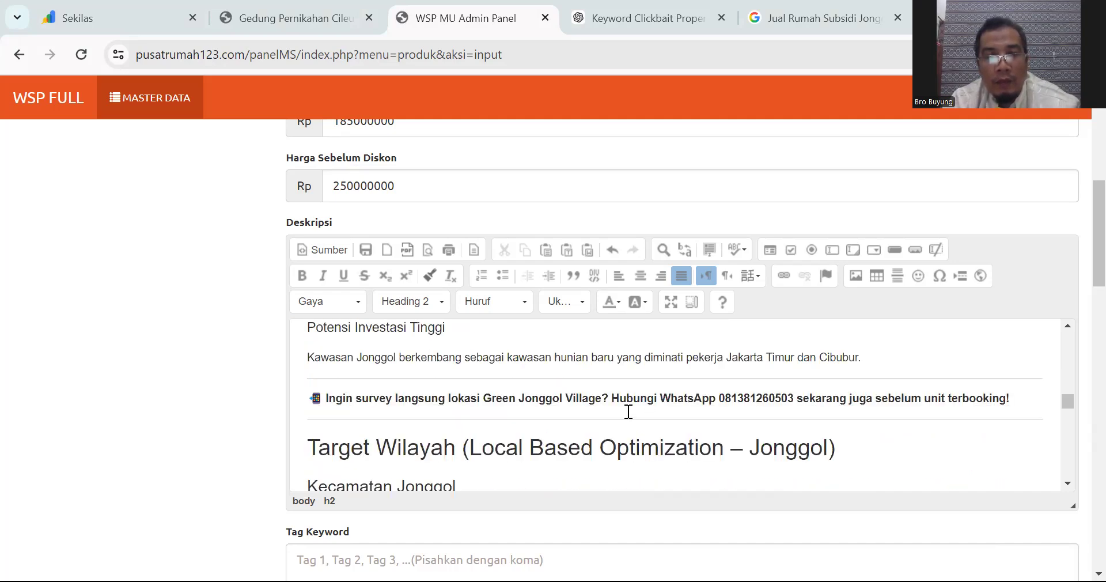
left_click_drag(464, 451, 744, 447)
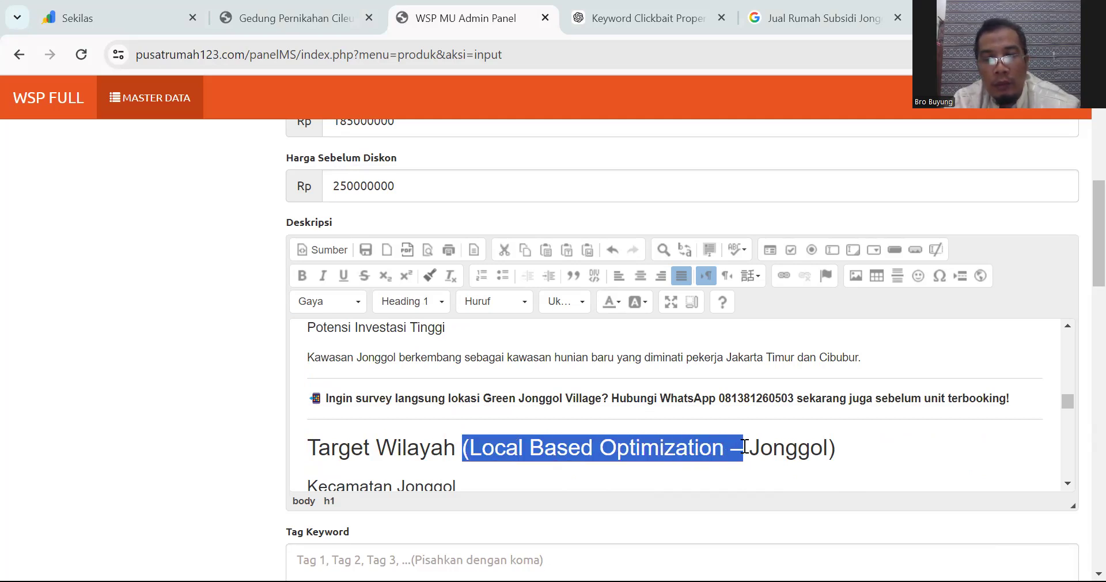
key("BackSpace")
key("BackSpace")
left_click(628, 458)
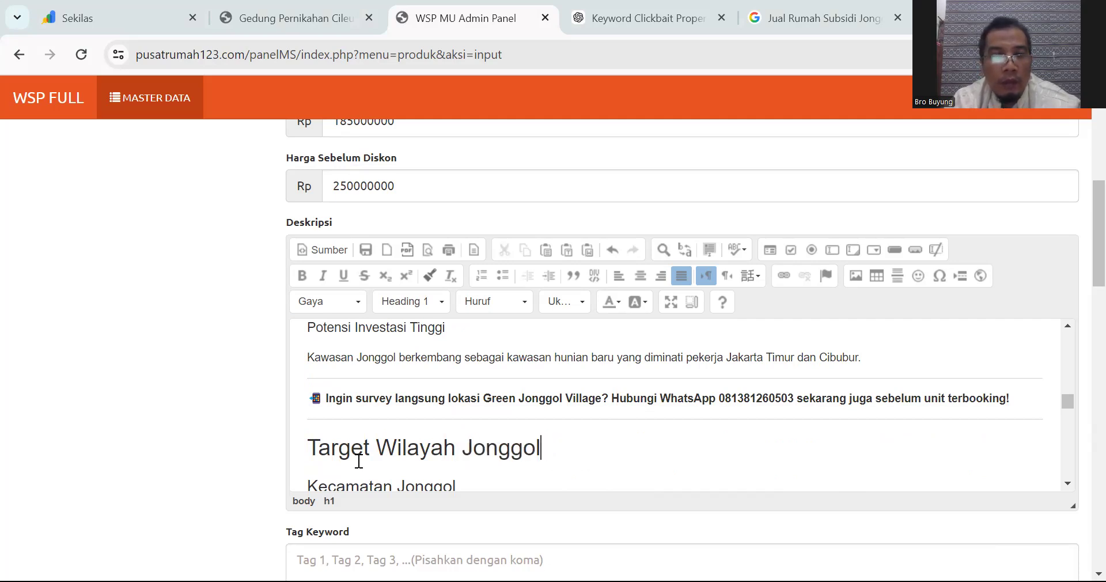
key("Return")
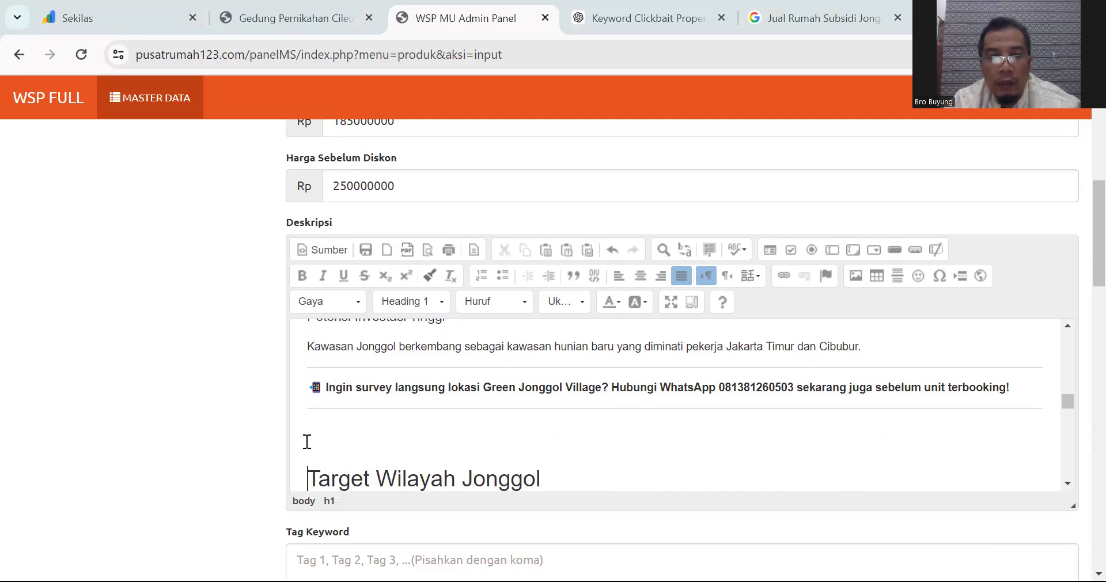
left_click(720, 385)
Step: Select the WhatsApp number and paste the prepared WhatsApp chat link as its link address
left_click(796, 387, "shift")
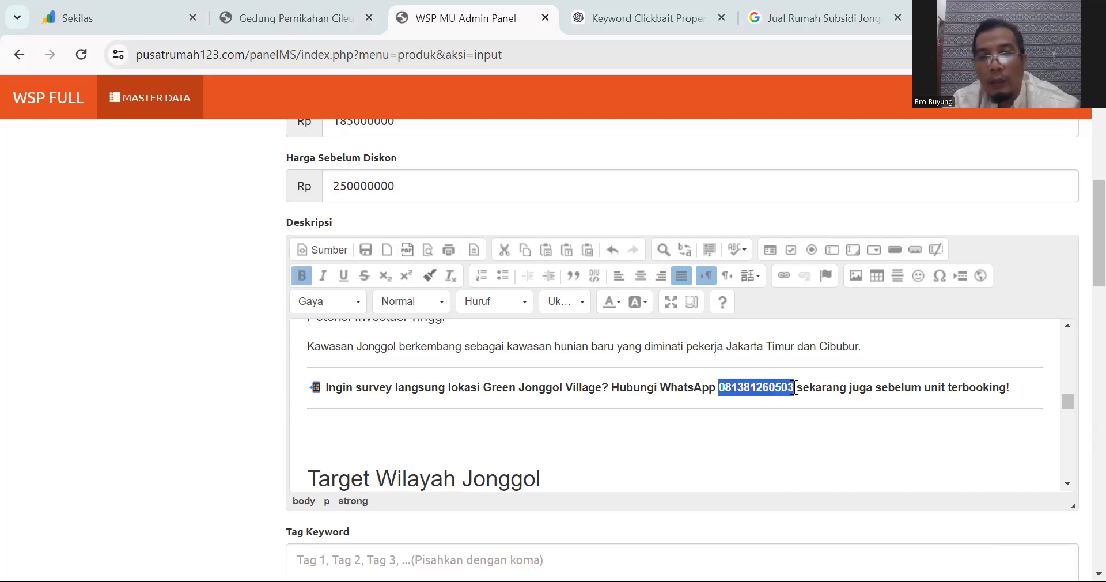
left_click(788, 274)
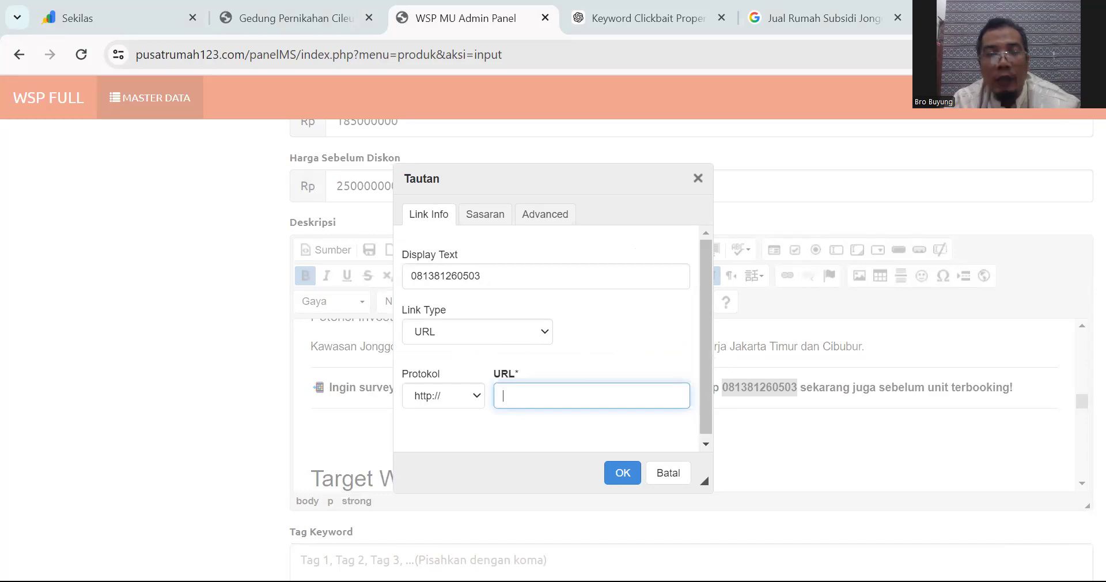
key("alt+Tab")
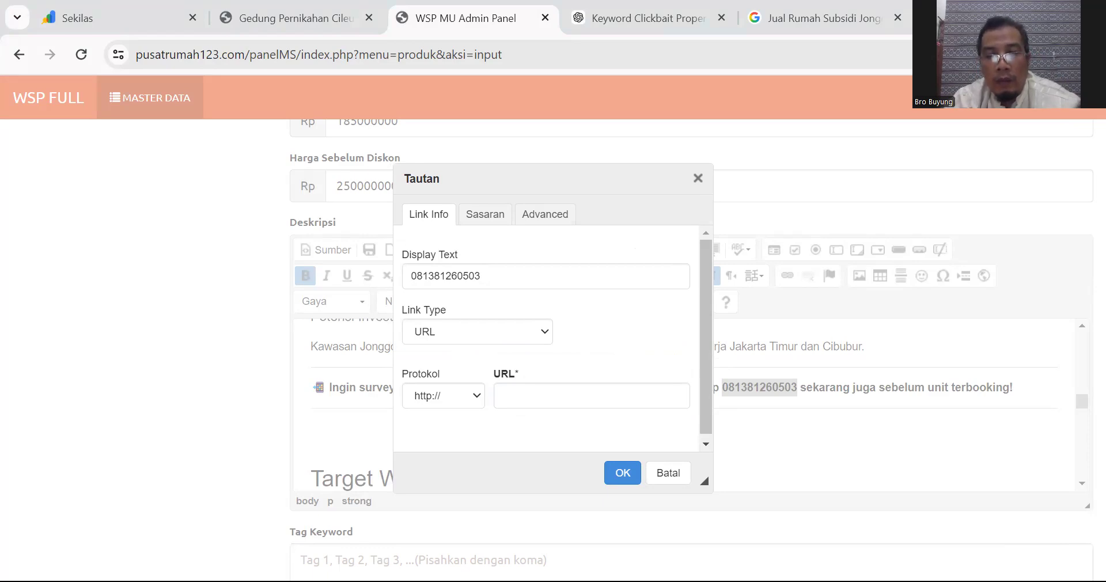
left_click(663, 396)
key("ctrl+v")
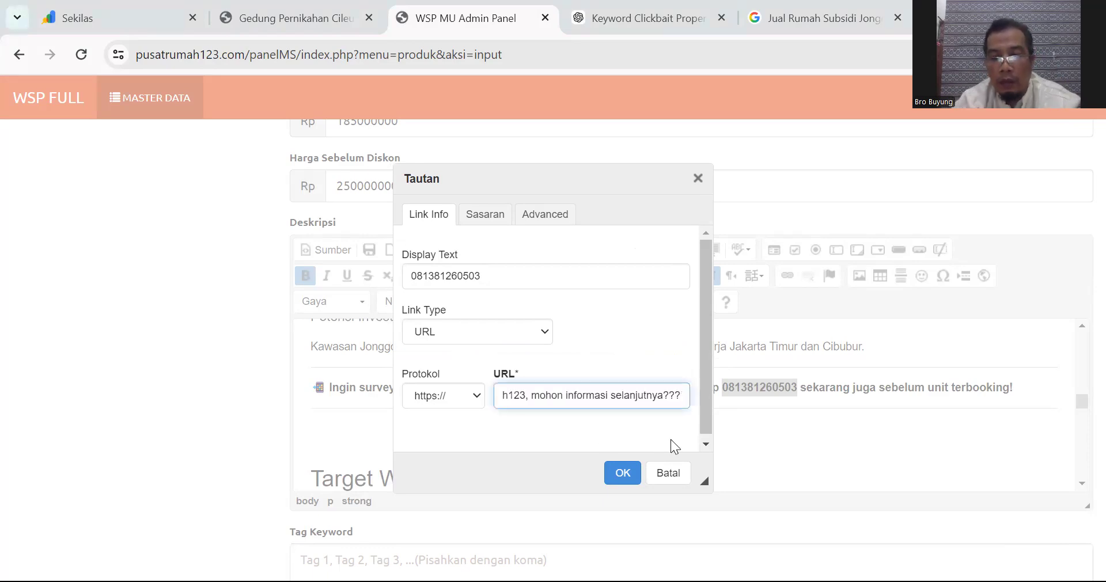
Step: Append 'Saya Tertarik untuk' to the end of the WhatsApp link message
key("Left")
key("Left")
key("Left")
key("Left")
key("Left")
key("Left")
key("Left")
key("Left")
key("Left")
key("Left")
key("Left")
key("Left")
key("Left")
key("Left")
key("Left")
key("Left")
key("Left")
key("Left")
key("Left")
key("Left")
key("Left")
key("Left")
key("Left")
key("Left")
key("Left")
key("Left")
key("Left")
key("Left")
key("Left")
key("Left")
key("Left")
key("Left")
key("Left")
key("Left")
key("Left")
key("Left")
key("Left")
key("Left")
key("Left")
key("Left")
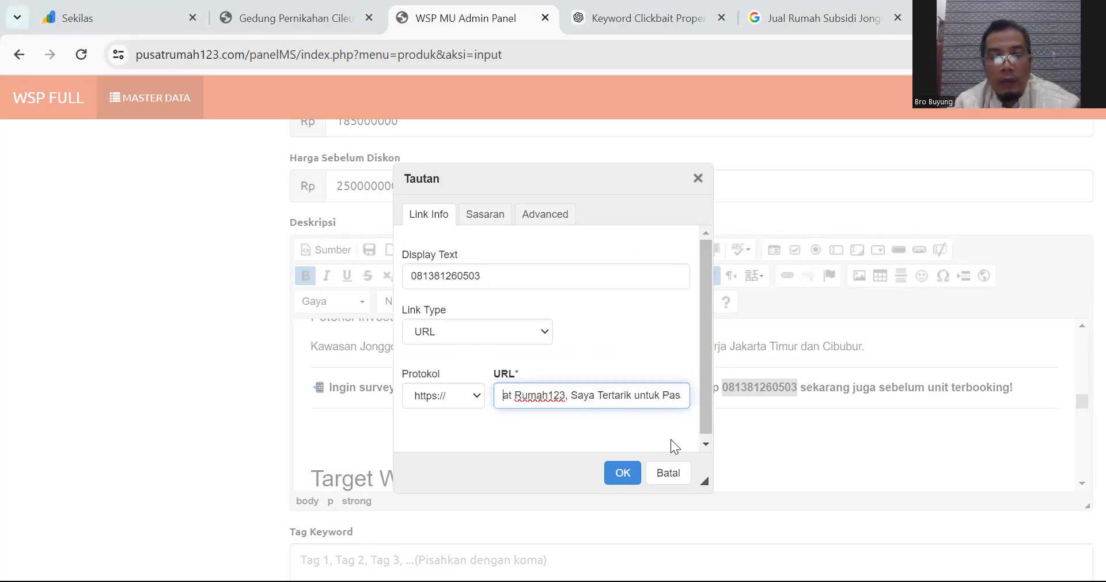
key("Left")
key("Left")
key("Left")
key("Left")
key("Left")
key("Left")
key("Left")
key("Left")
key("Left")
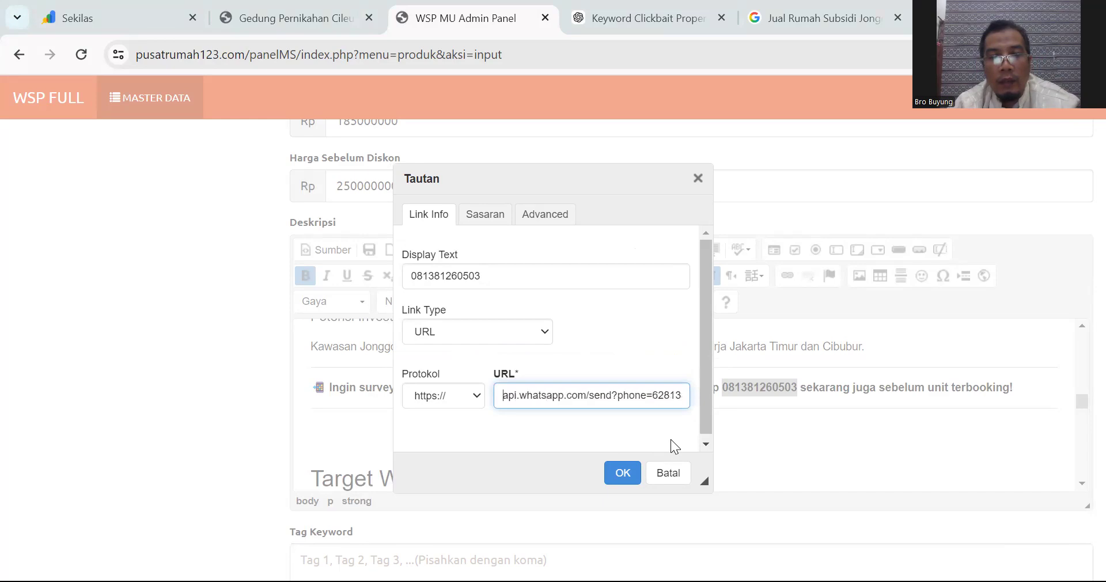
key("Right")
key("Right")
key("Right")
key("Right")
key("Right")
key("Right")
key("Right")
key("Right")
key("Right")
key("Right")
key("Right")
key("Right")
key("Right")
key("Right")
key("Right")
key("Right")
key("Right")
key("Right")
key("Right")
key("Right")
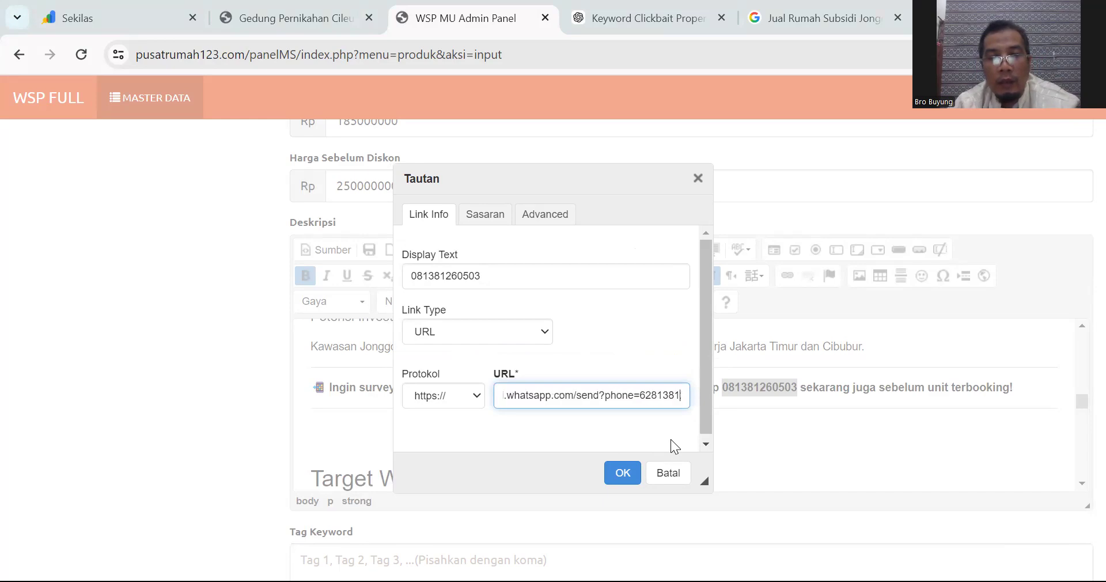
key("Right")
key("Right")
key("Right")
key("Right")
key("Right")
key("Right")
key("Right")
key("Right")
key("Right")
key("Right")
key("Right")
key("Right")
key("Right")
key("Right")
key("Right")
key("Right")
key("Right")
key("Right")
key("Right")
key("Right")
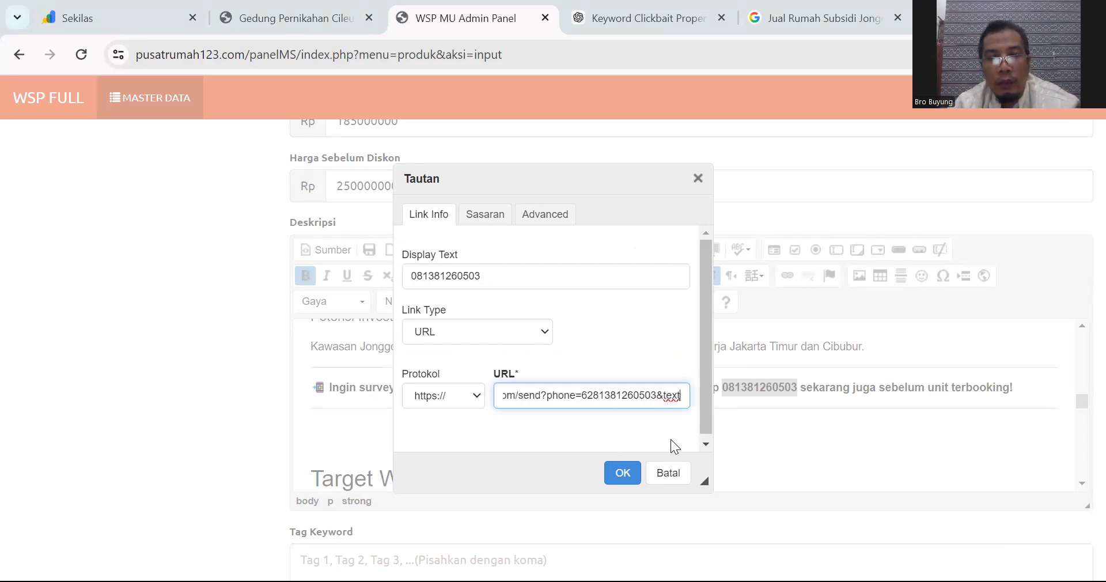
key("Right")
key("Right")
key("Right")
key("Right")
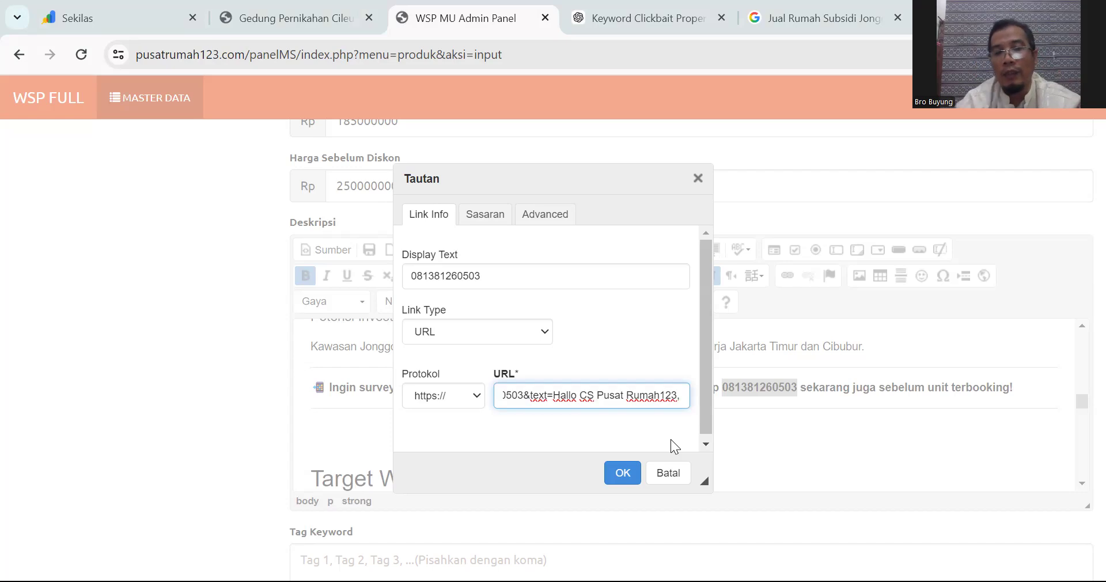
key("End")
type("Saya Tertarik unt")
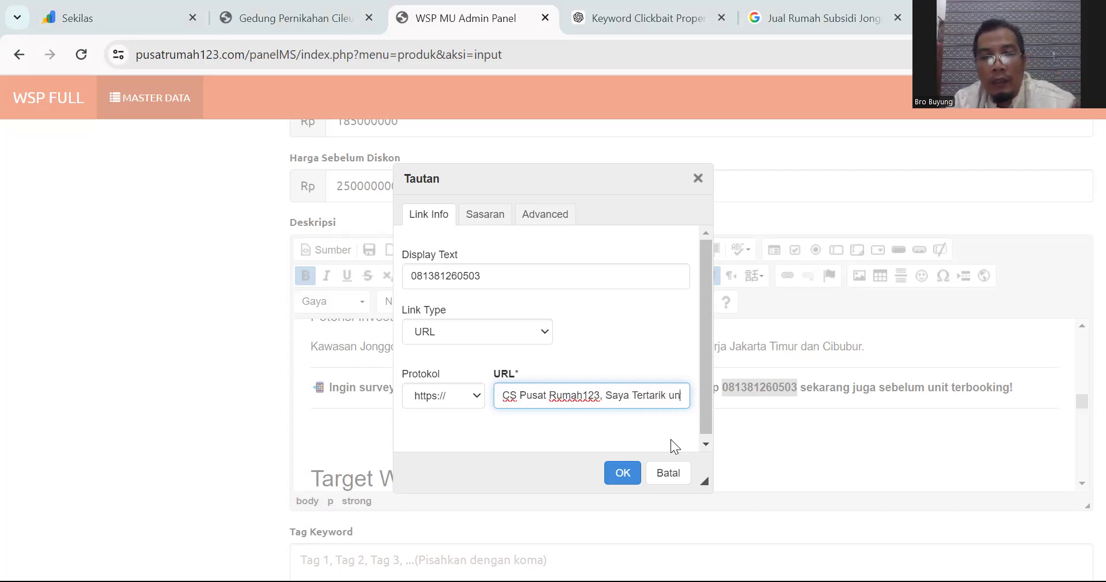
Step: Replace the old Rumah123 advertising phrase in the message with 'Rumah Subsidi di Jonggol'
key("Left")
key("Left")
key("Left")
key("shift+Right")
key("shift+End")
key("shift+Right")
key("shift+Right")
key("shift+Right")
key("shift+Right")
key("shift+Right")
key("shift+Right")
key("shift+Right")
key("shift+Right")
key("shift+Right")
key("shift+Right")
key("shift+Right")
key("shift+Right")
key("shift+Right")
key("shift+Right")
key("shift+Right")
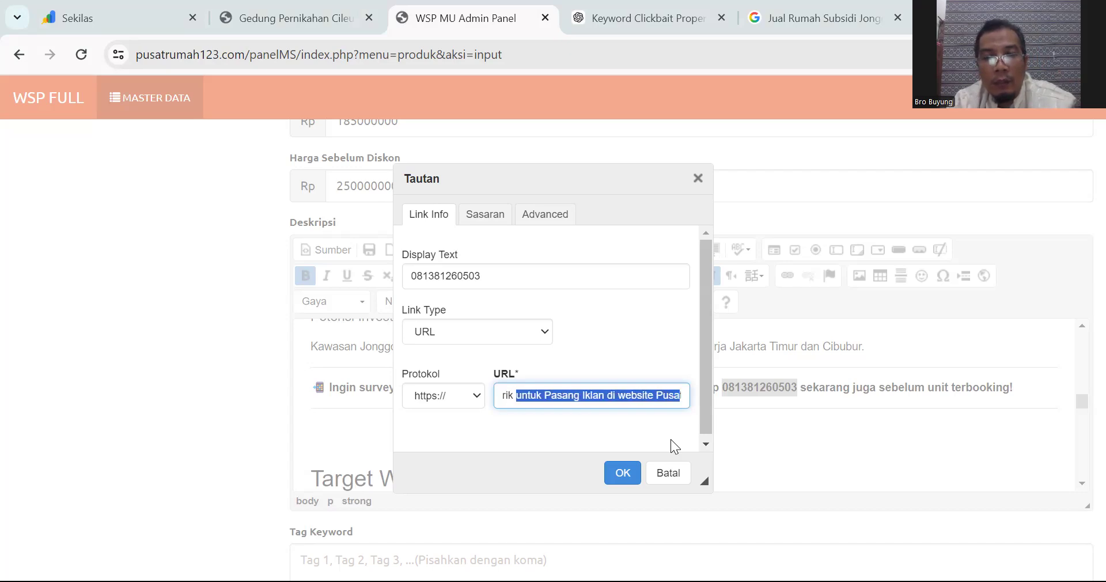
key("shift+Right")
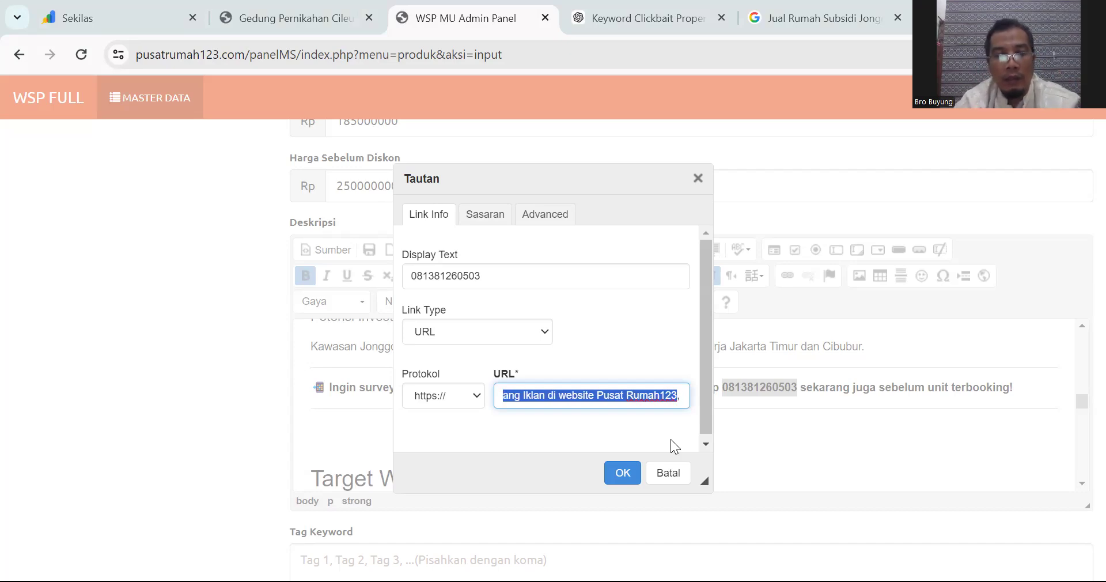
key("BackSpace")
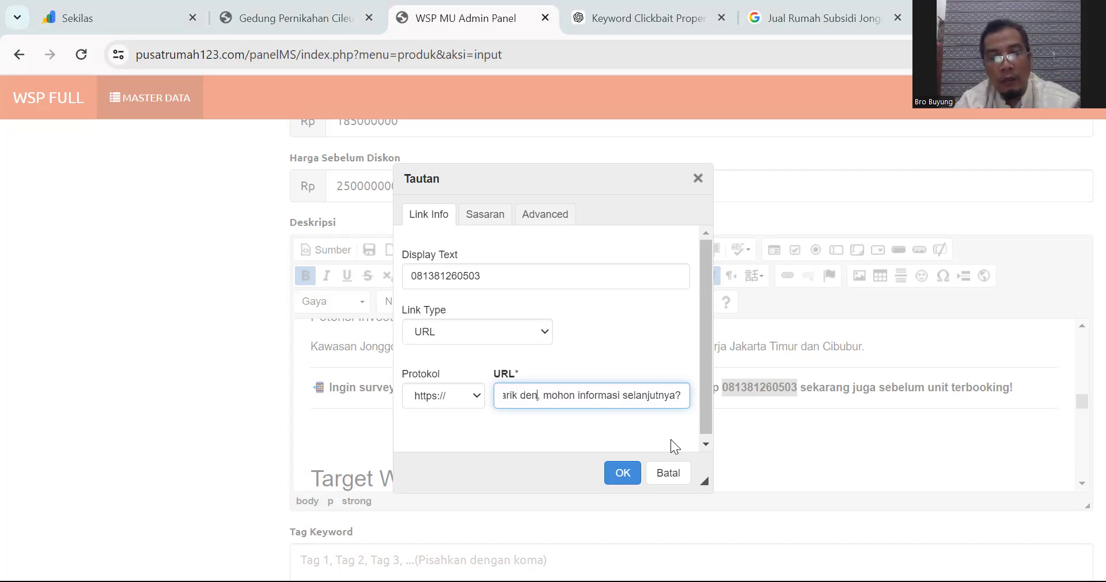
type("Rumah ")
type("Subsi")
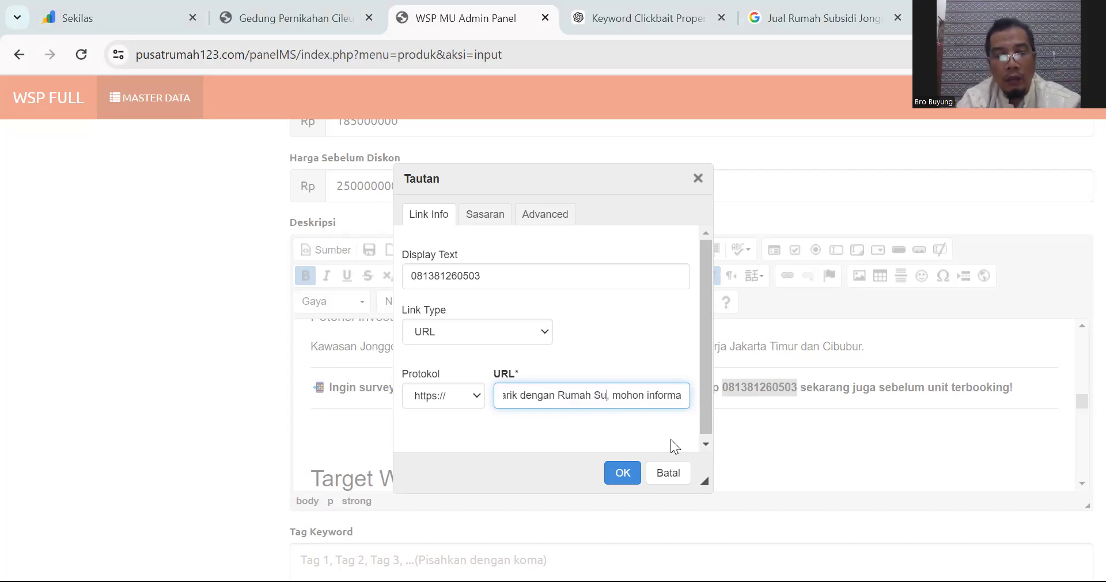
type("di di Jo")
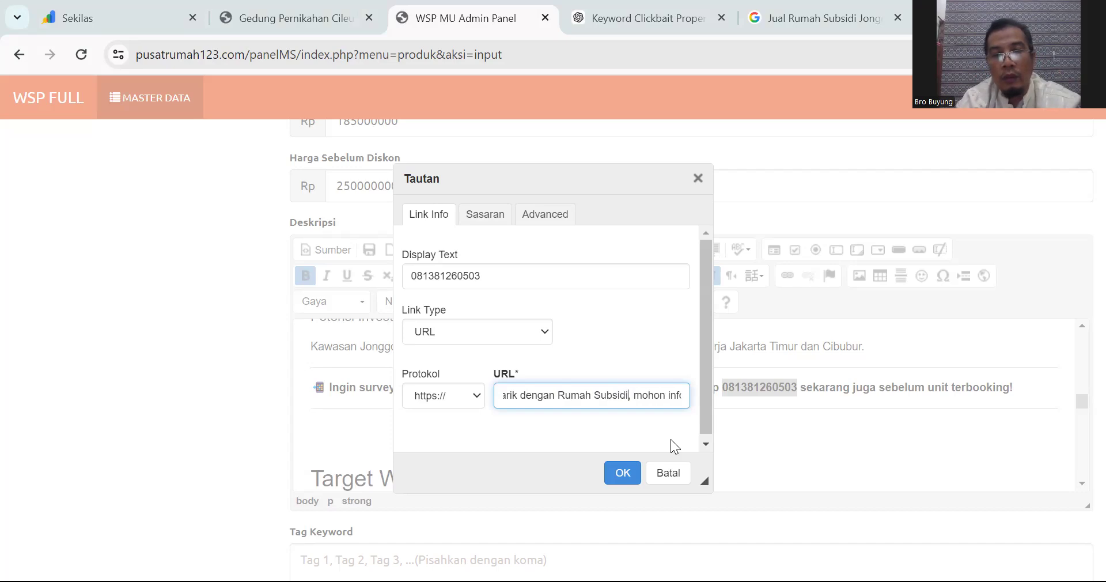
type("nggol,")
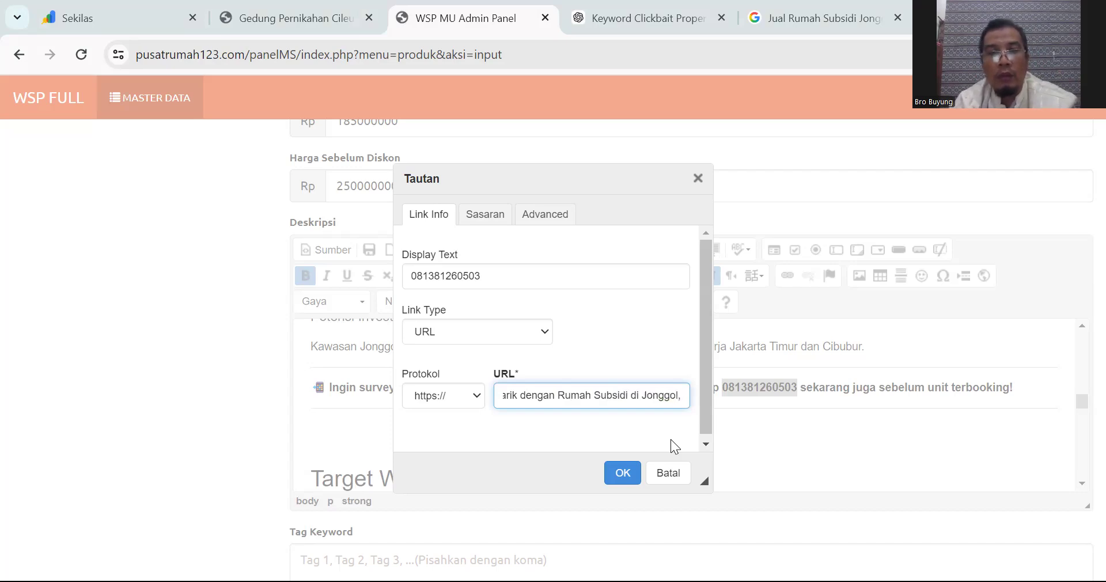
key("Right")
key("Right")
key("Right")
key("Right")
key("Right")
key("Right")
key("Right")
key("Right")
key("Right")
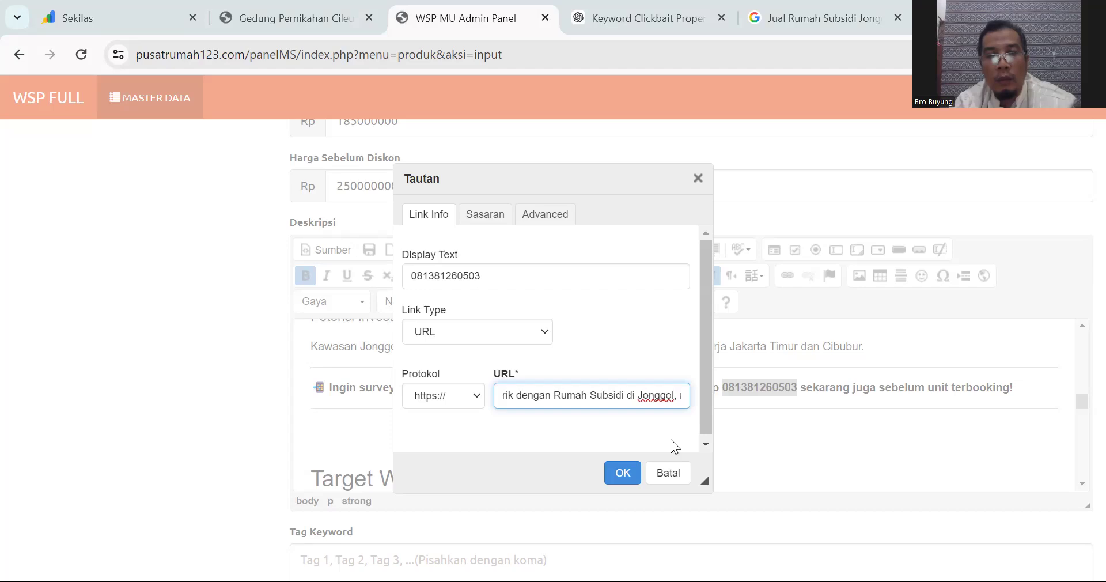
key("End")
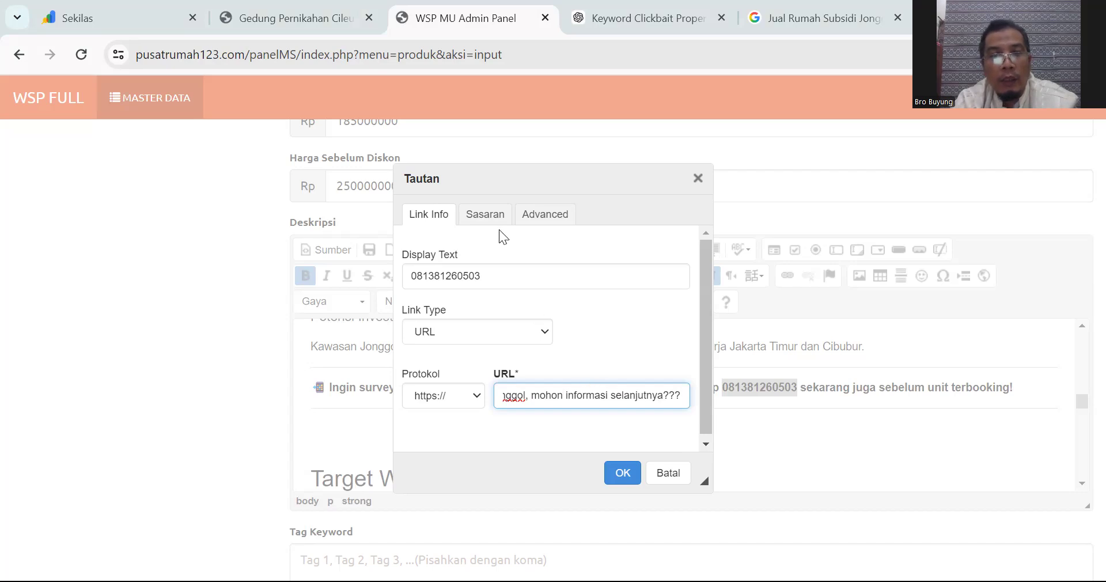
Step: Set the link target to Jendela Baru (_blank) and apply the link
left_click(487, 218)
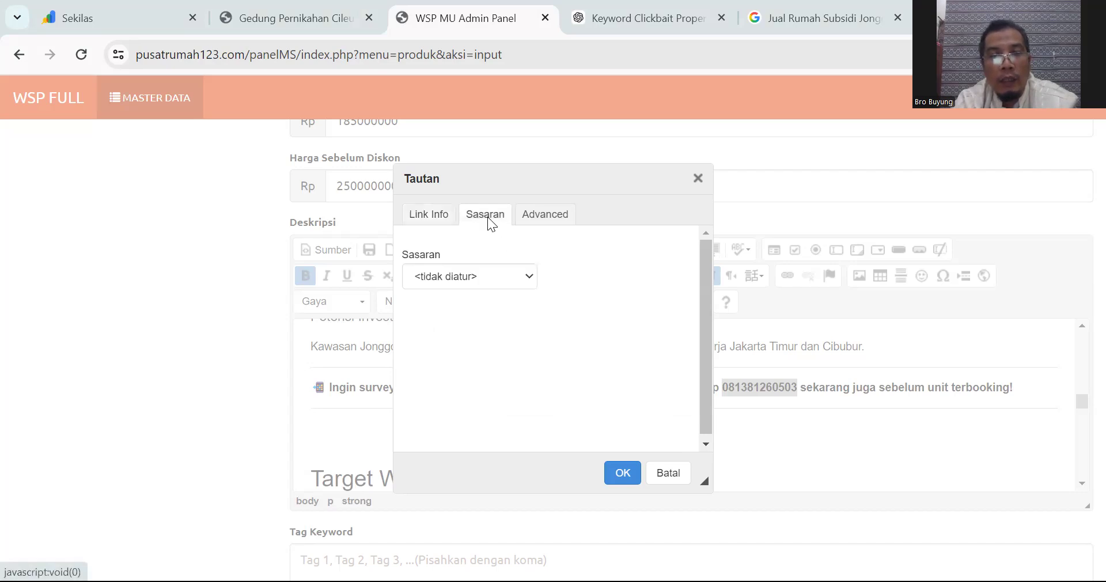
left_click(485, 275)
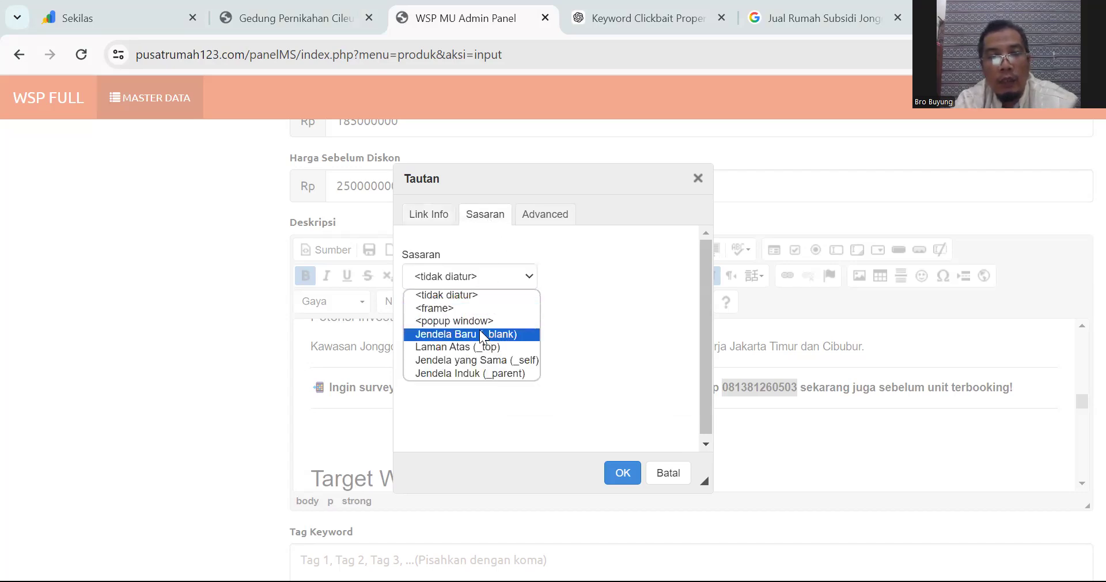
left_click(482, 335)
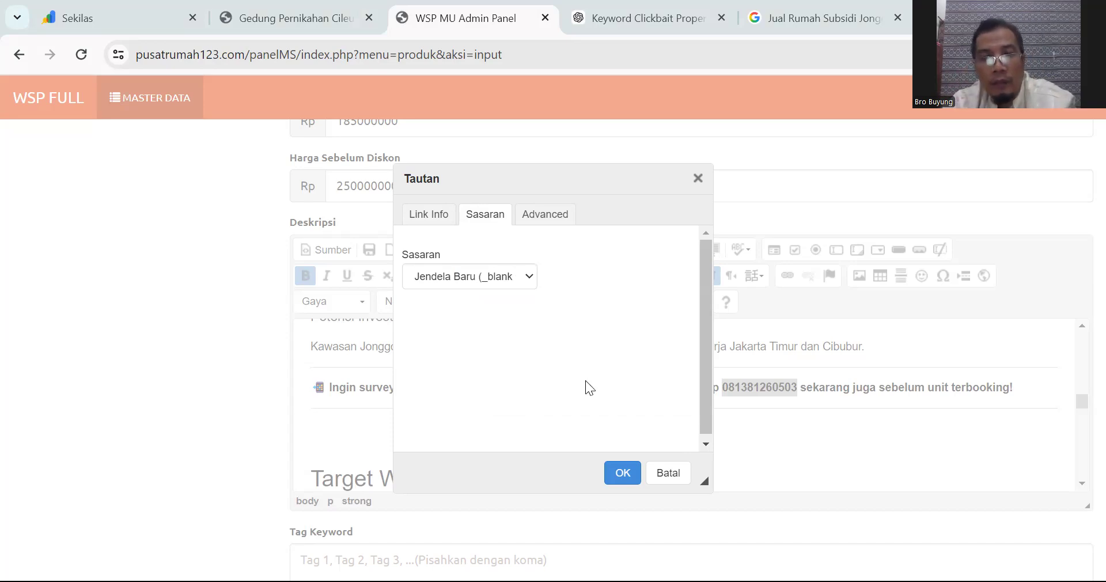
left_click(623, 470)
left_click(754, 436)
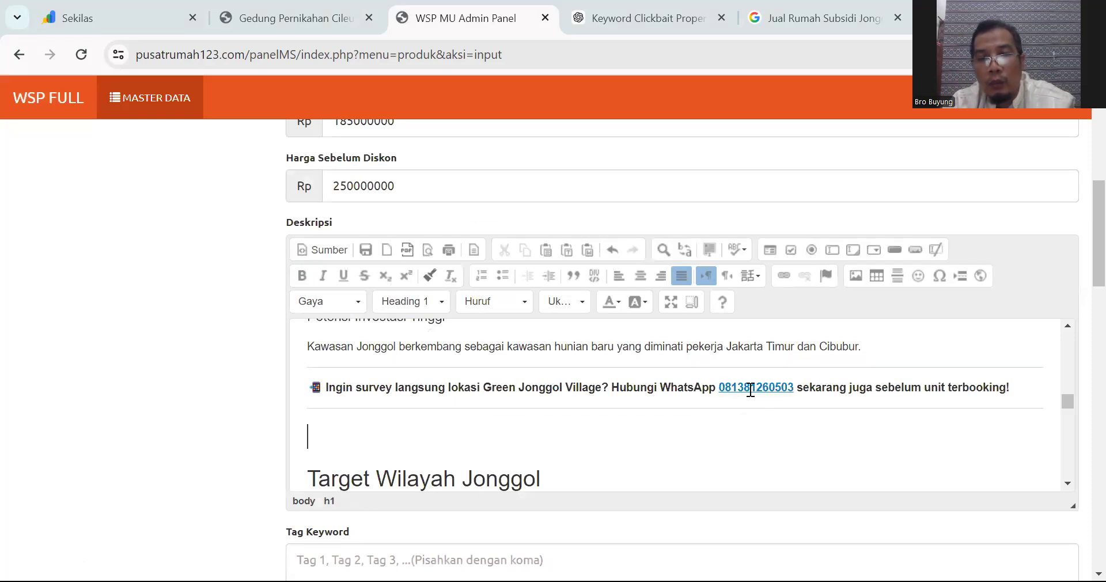
Step: Replace 'LBO' with 'target' in the Jonggol target paragraph
scroll(726, 396, "down", 1)
scroll(726, 396, "down", 4)
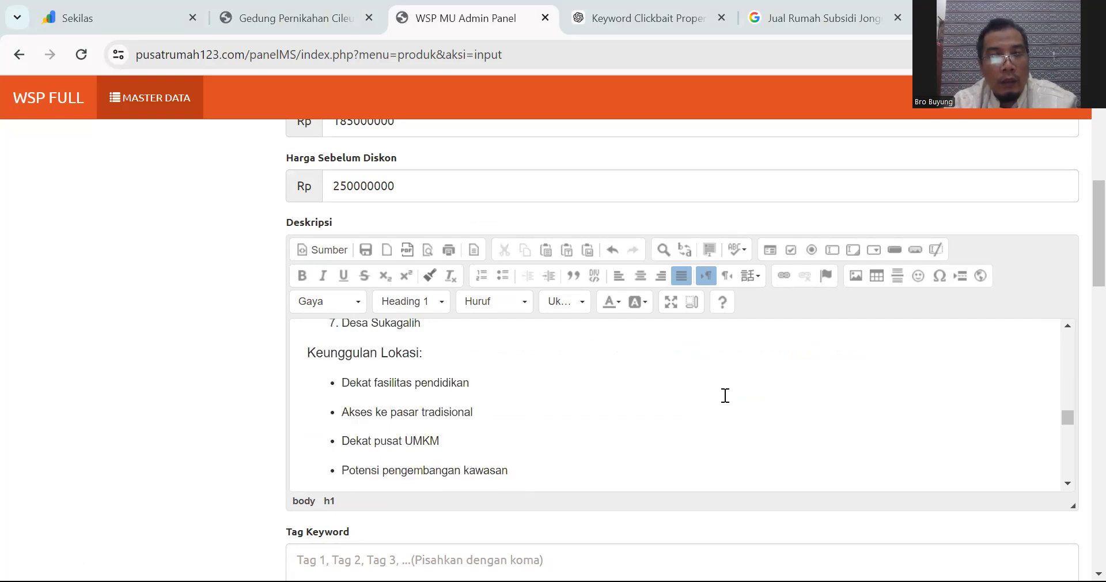
scroll(725, 396, "down", 1)
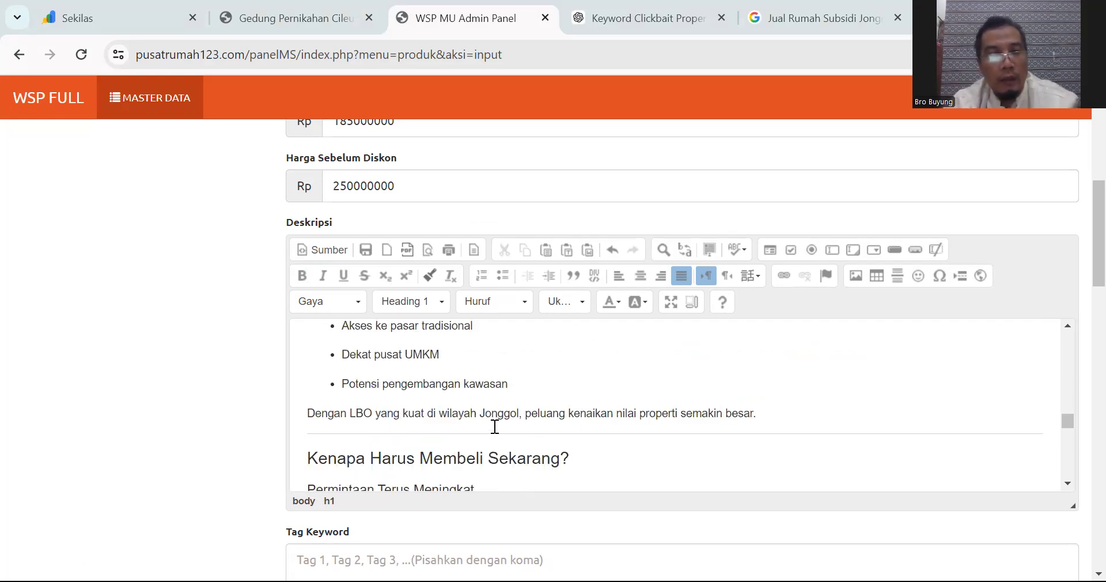
left_click(376, 414)
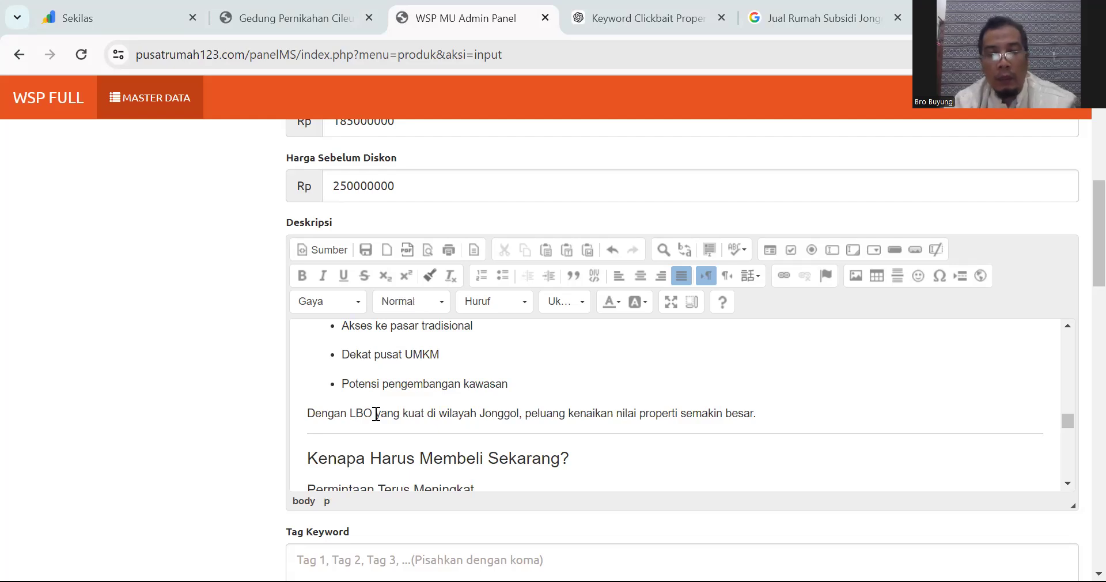
key("BackSpace")
key("BackSpace")
key("BackSpace")
key("BackSpace")
type("target")
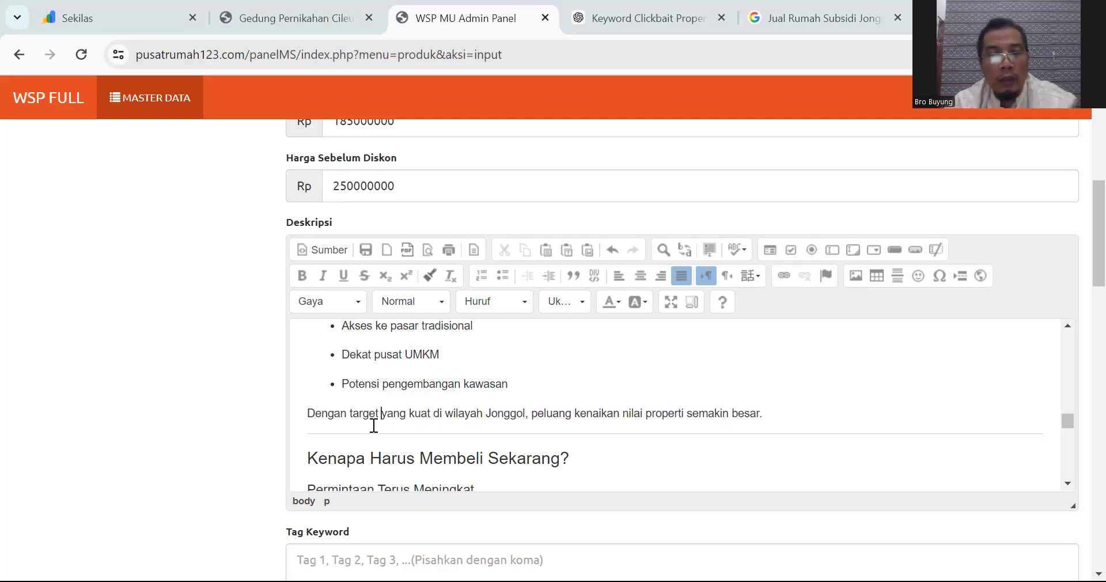
Step: Swap the divider above 'Kenapa Harus Membeli Sekarang?' for a blank line
left_click(310, 456)
key("BackSpace")
key("Return")
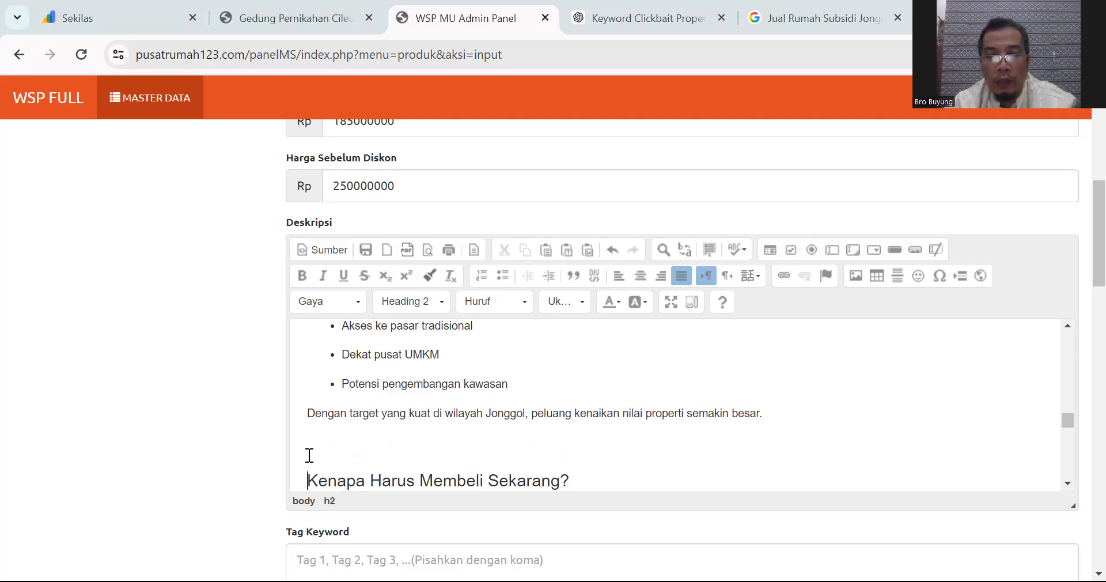
scroll(324, 443, "down", 2)
scroll(373, 402, "up", 3)
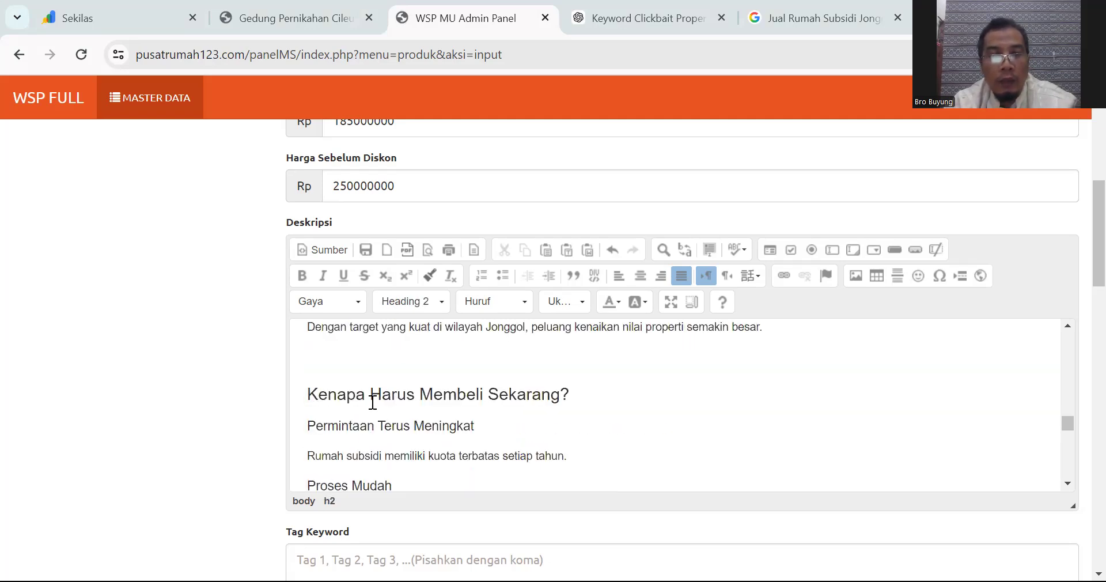
scroll(373, 402, "down", 5)
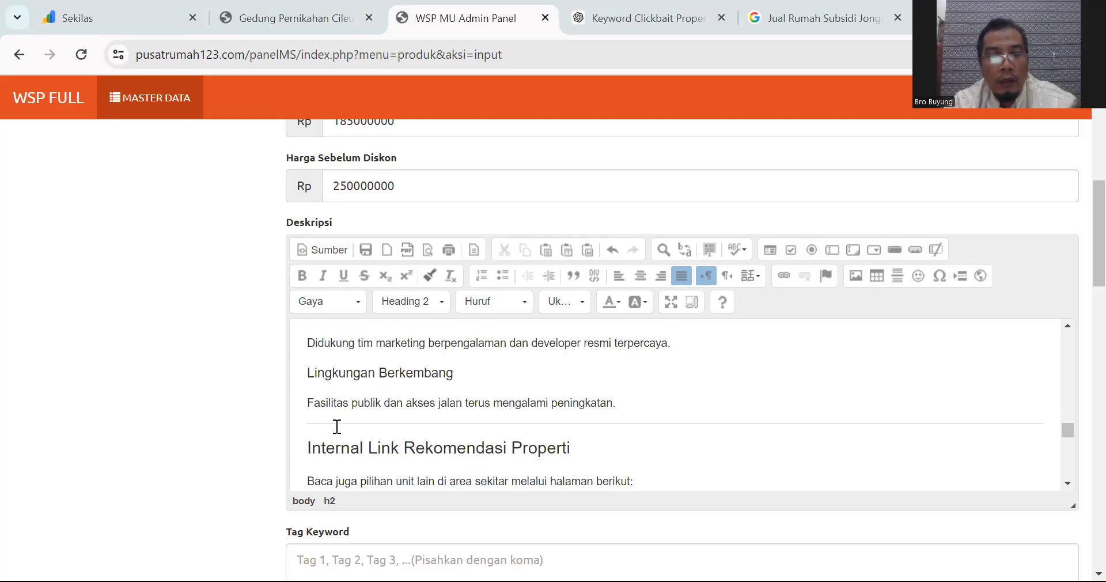
scroll(310, 448, "down", 3)
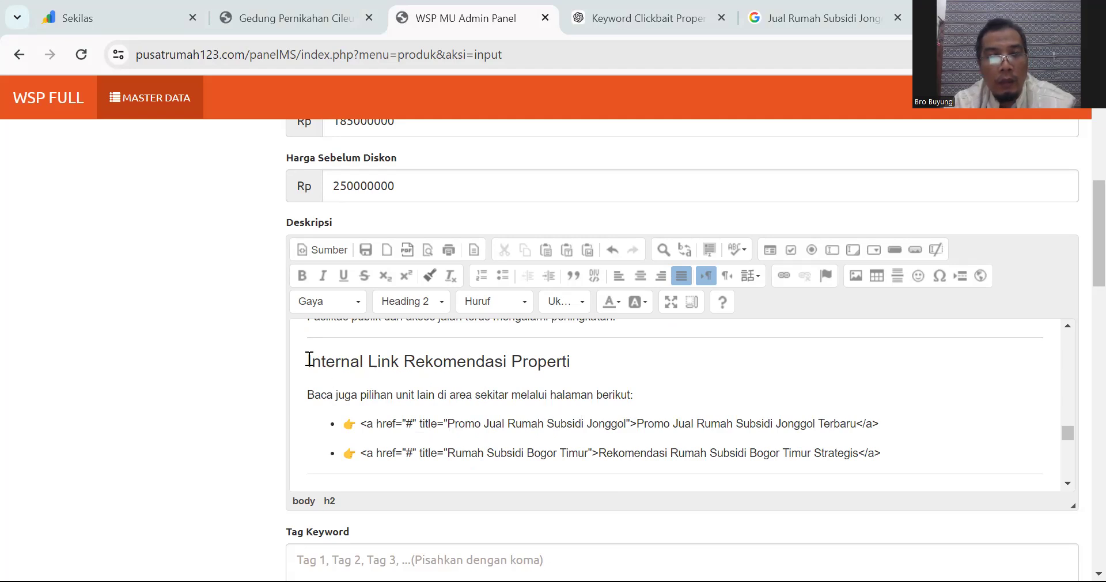
scroll(500, 372, "down", 2)
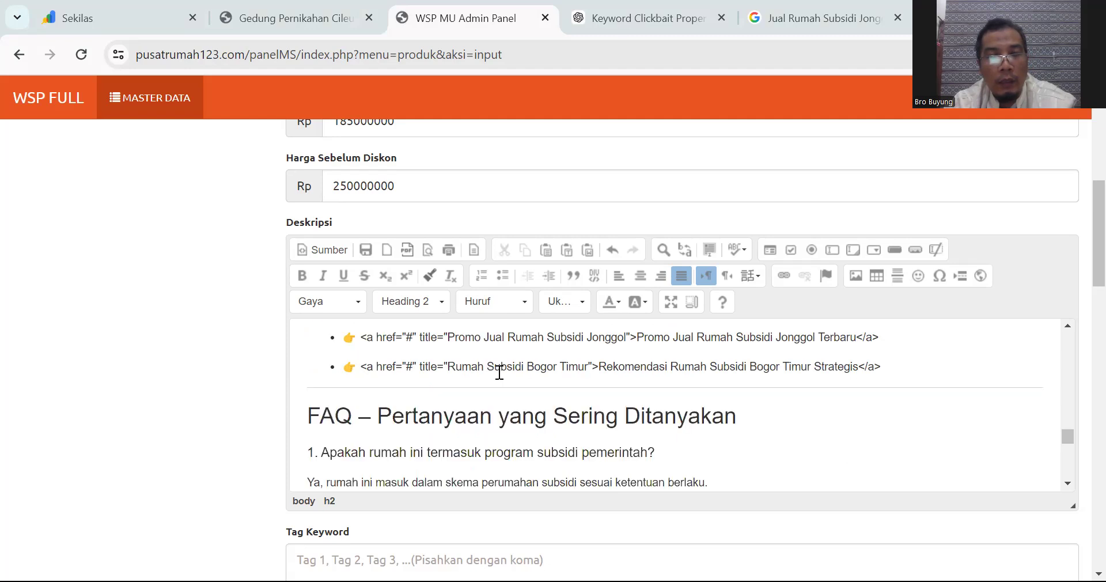
left_click(383, 408)
key("BackSpace")
key("BackSpace")
key("BackSpace")
key("BackSpace")
key("BackSpace")
key("BackSpace")
key("BackSpace")
key("Return")
scroll(384, 408, "down", 3)
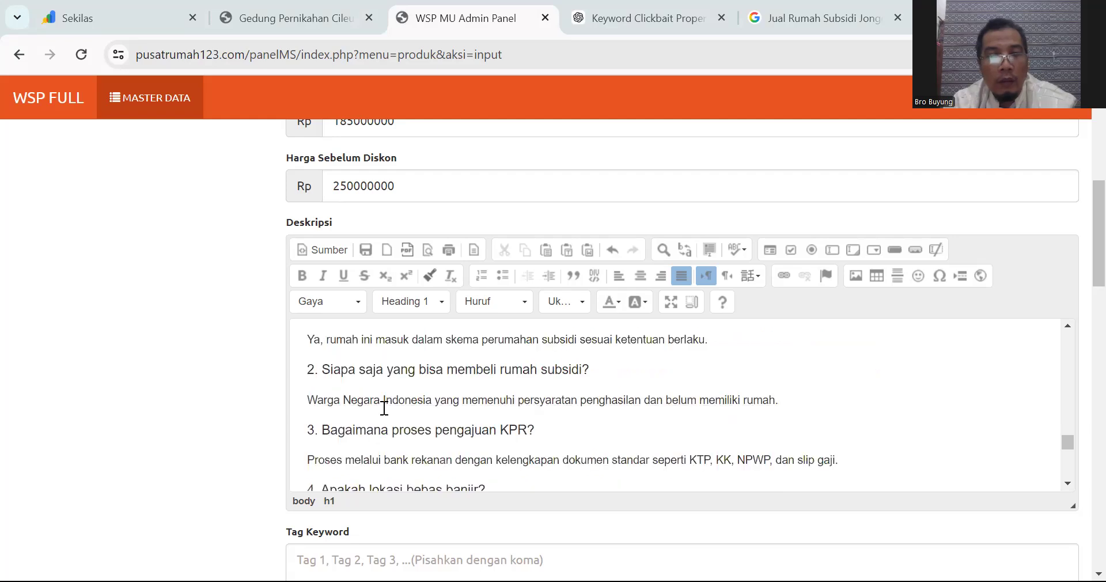
scroll(385, 408, "up", 2)
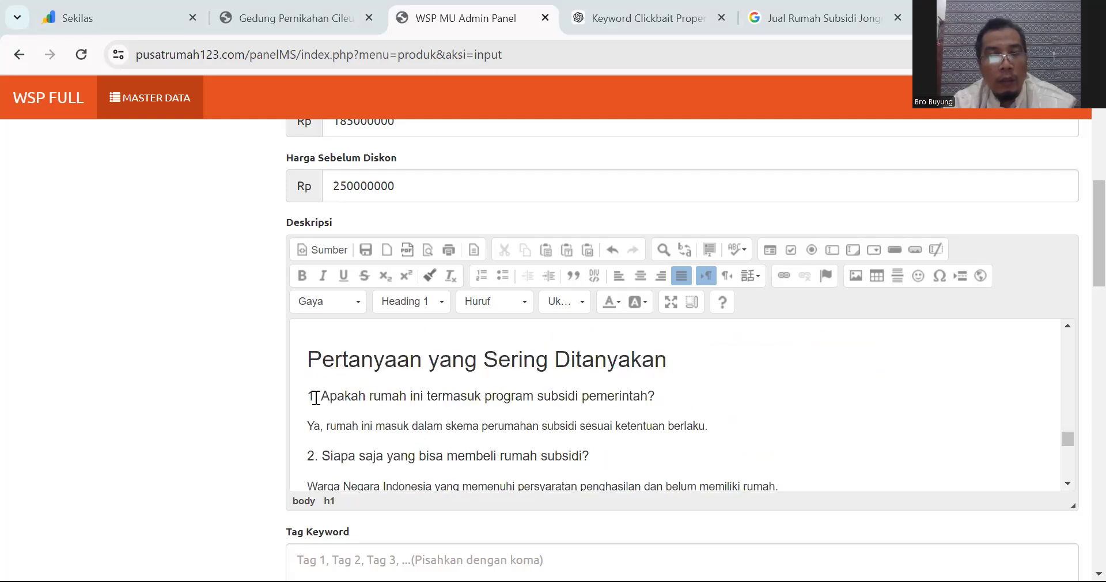
left_click(303, 427)
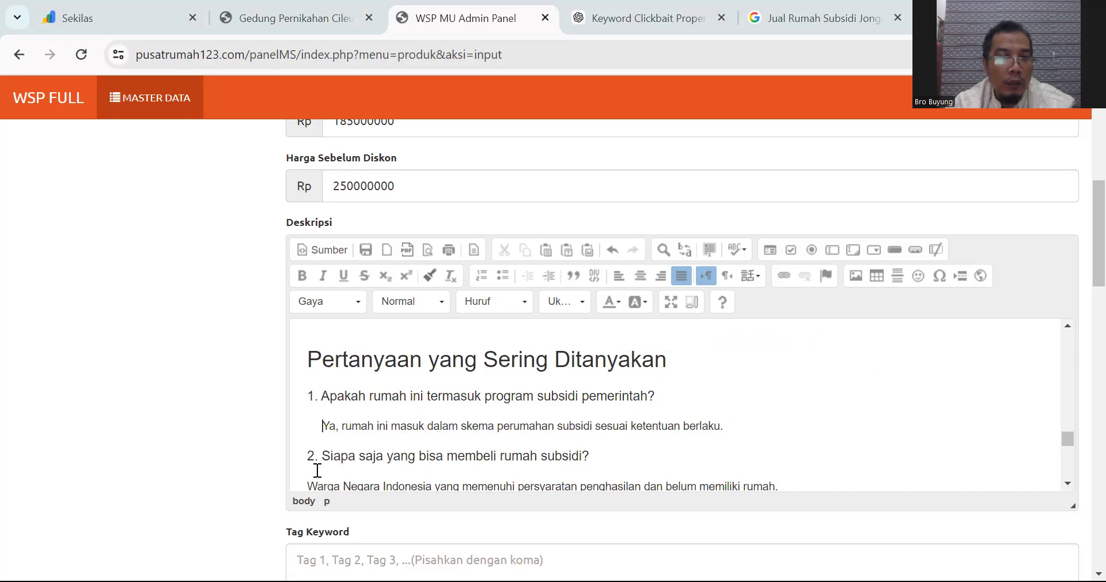
scroll(314, 455, "down", 2)
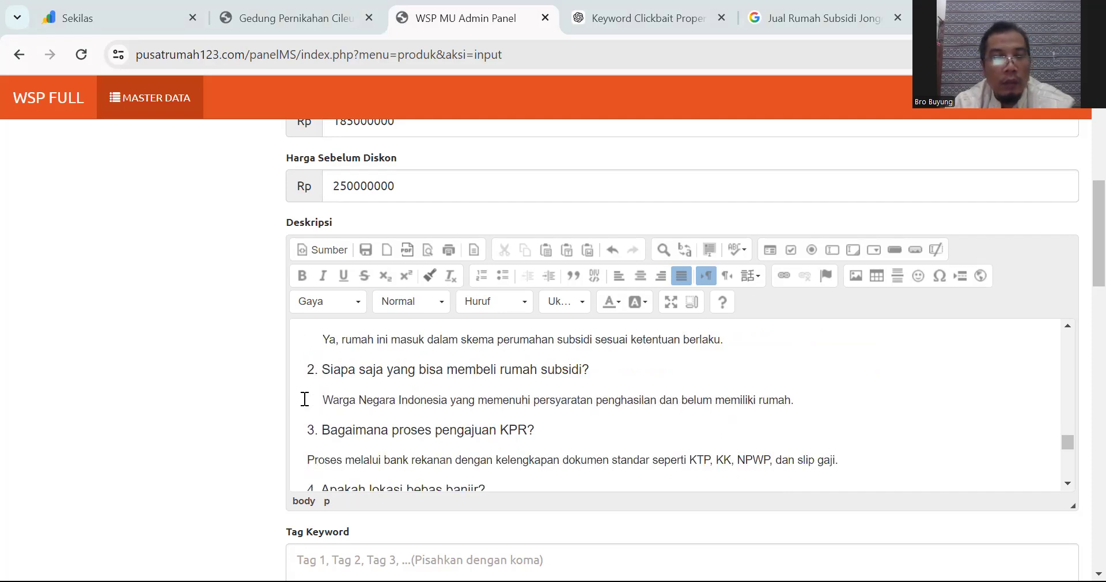
left_click(317, 340)
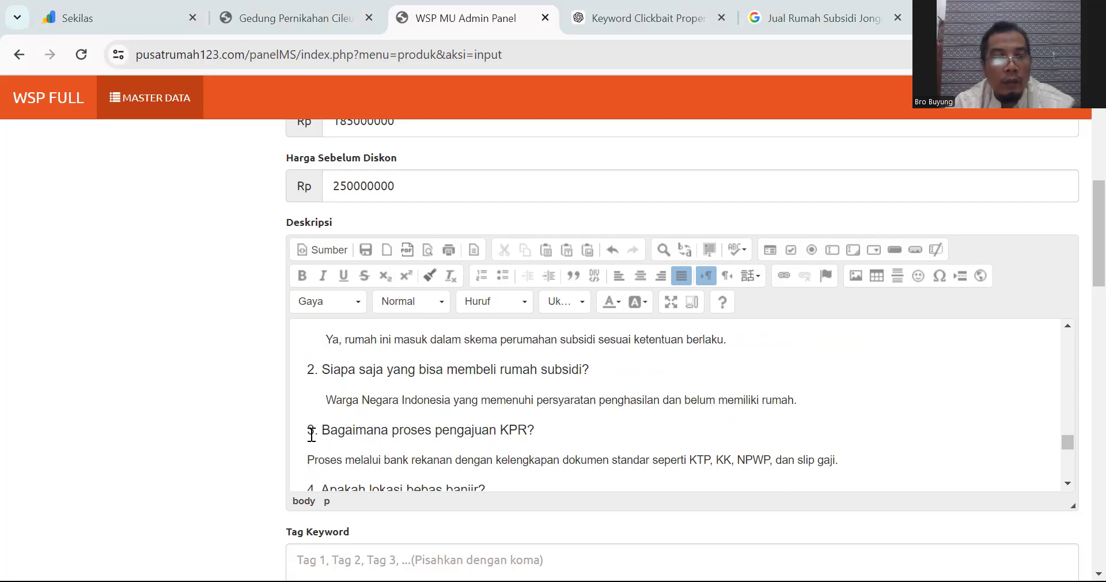
left_click(307, 459)
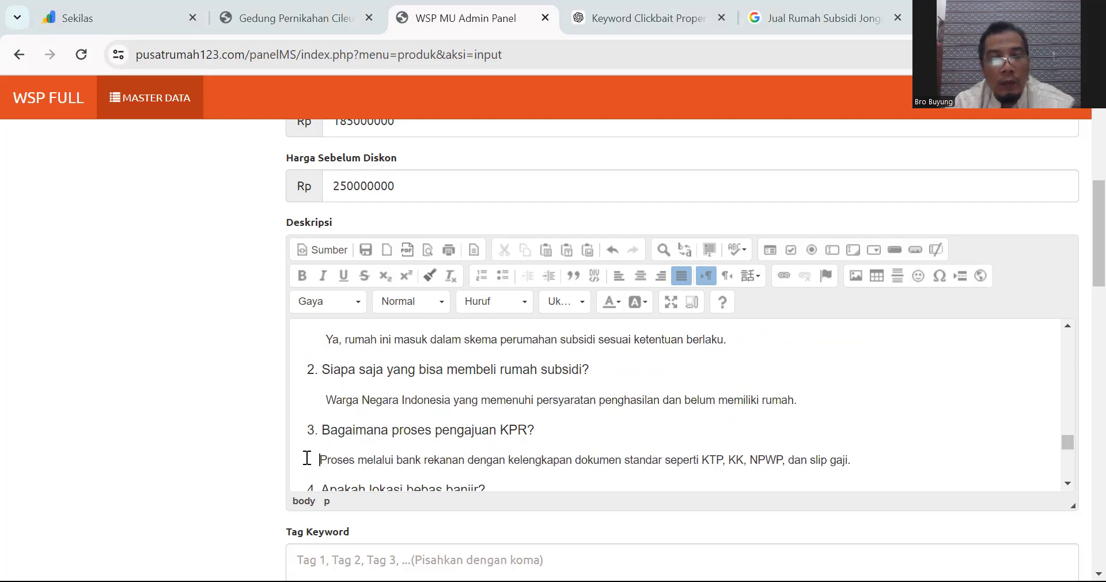
scroll(307, 459, "down", 1)
left_click(301, 432)
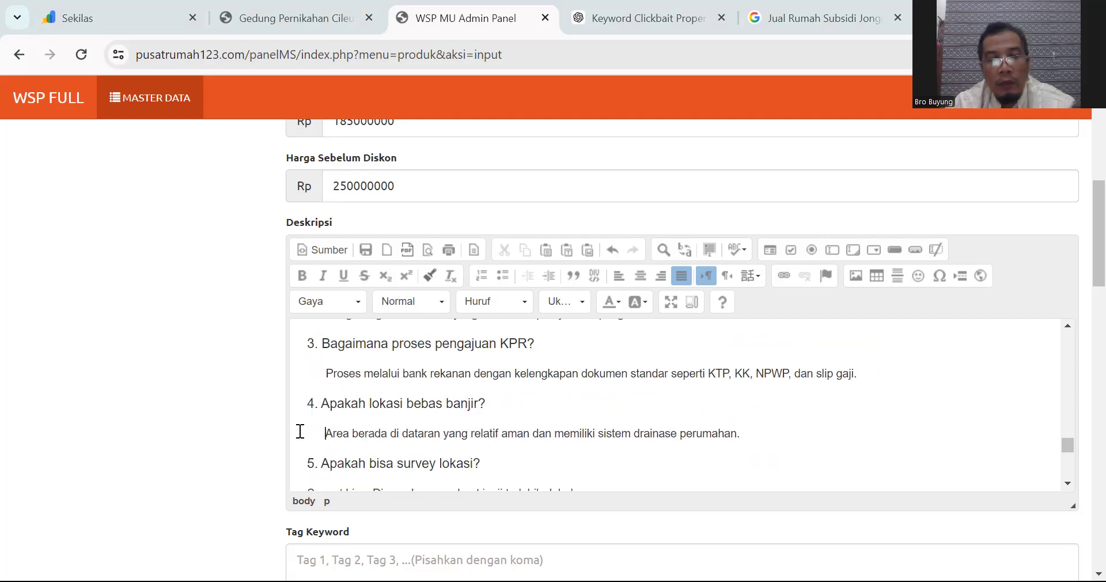
scroll(300, 432, "down", 1)
left_click(304, 409)
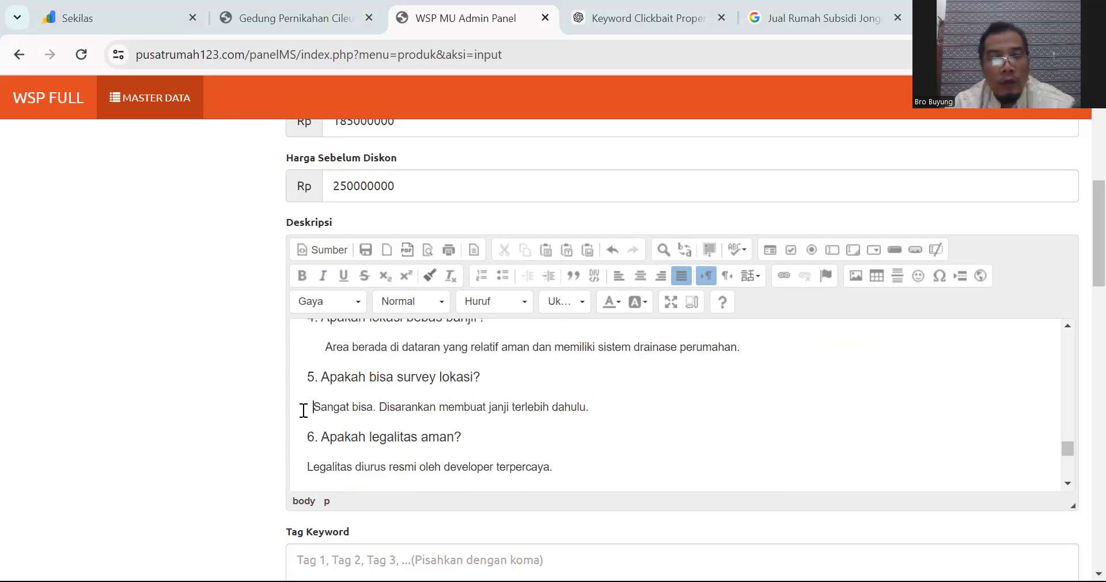
scroll(303, 410, "down", 1)
left_click(308, 380)
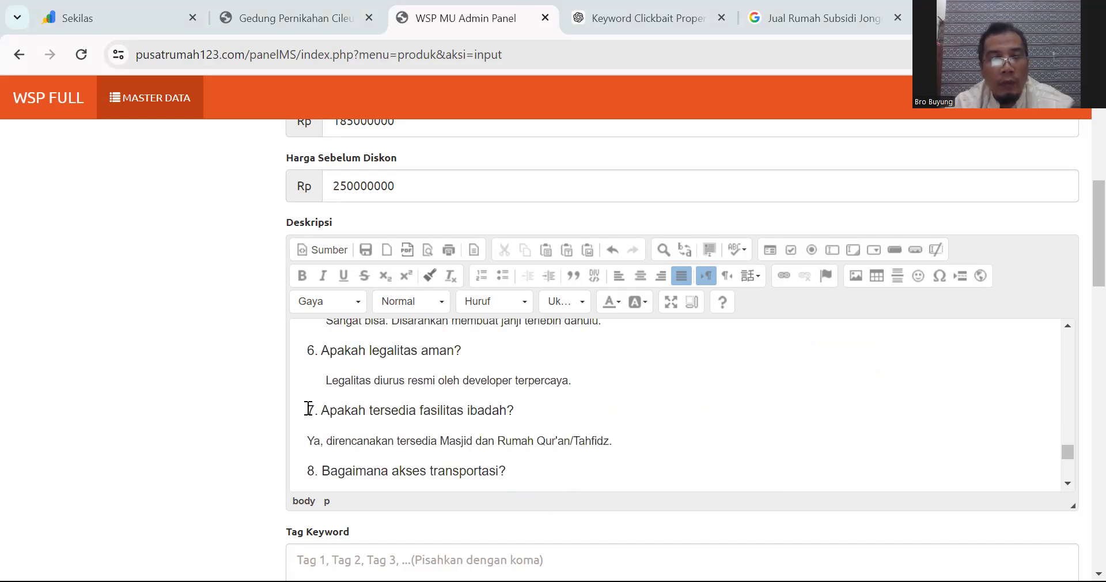
left_click(307, 437)
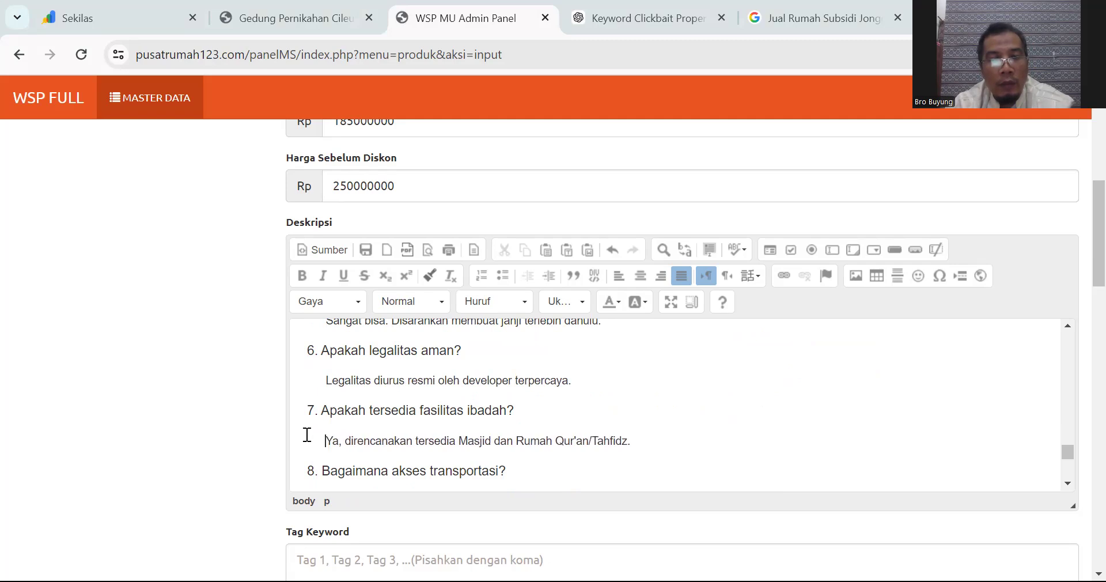
scroll(307, 435, "down", 2)
left_click(306, 388)
scroll(306, 386, "up", 1)
left_click(304, 415)
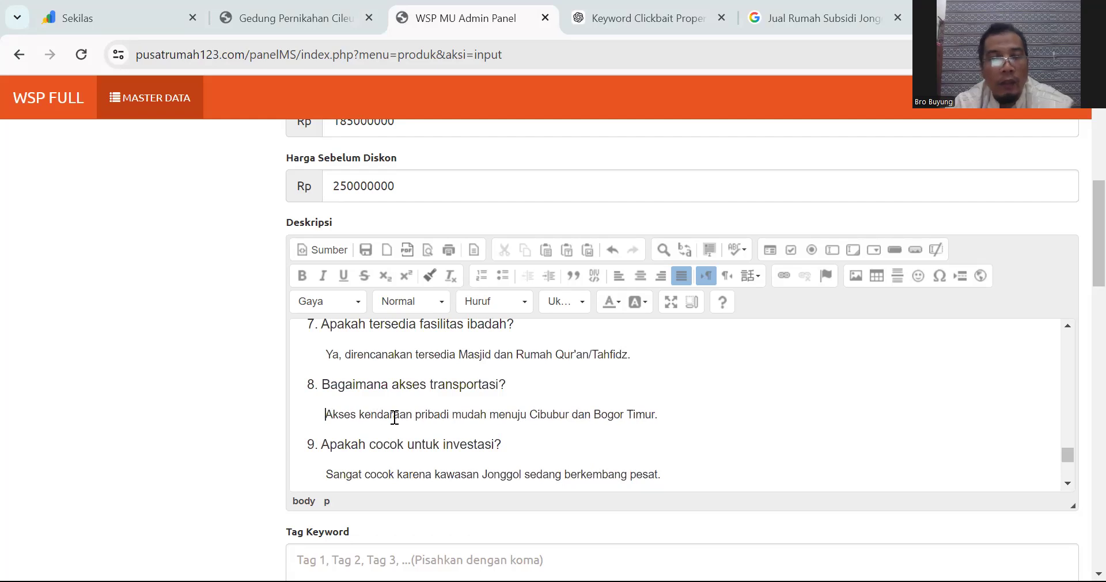
scroll(395, 417, "up", 5)
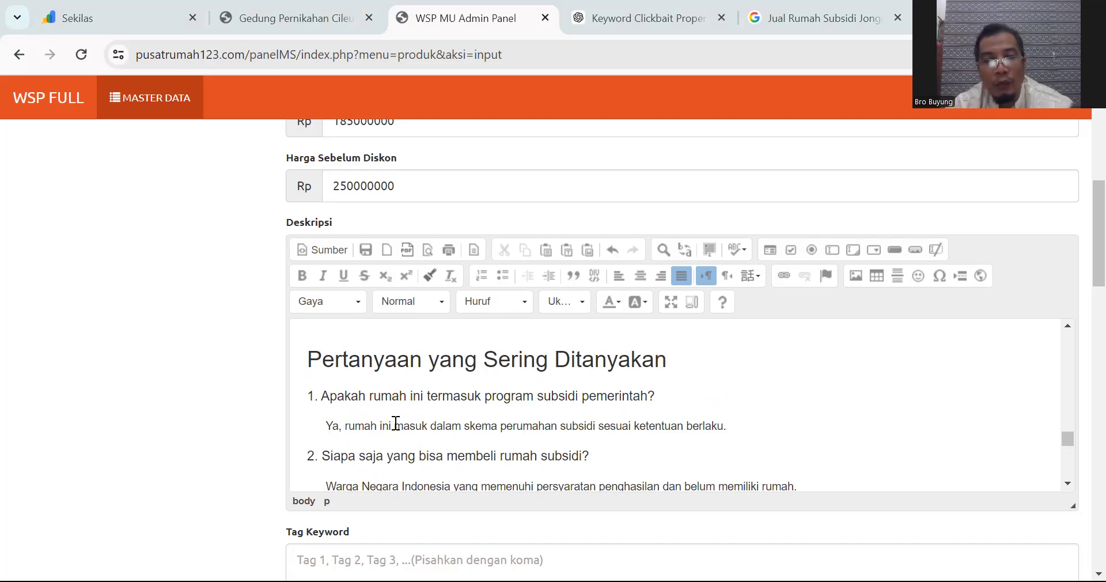
scroll(537, 410, "down", 1)
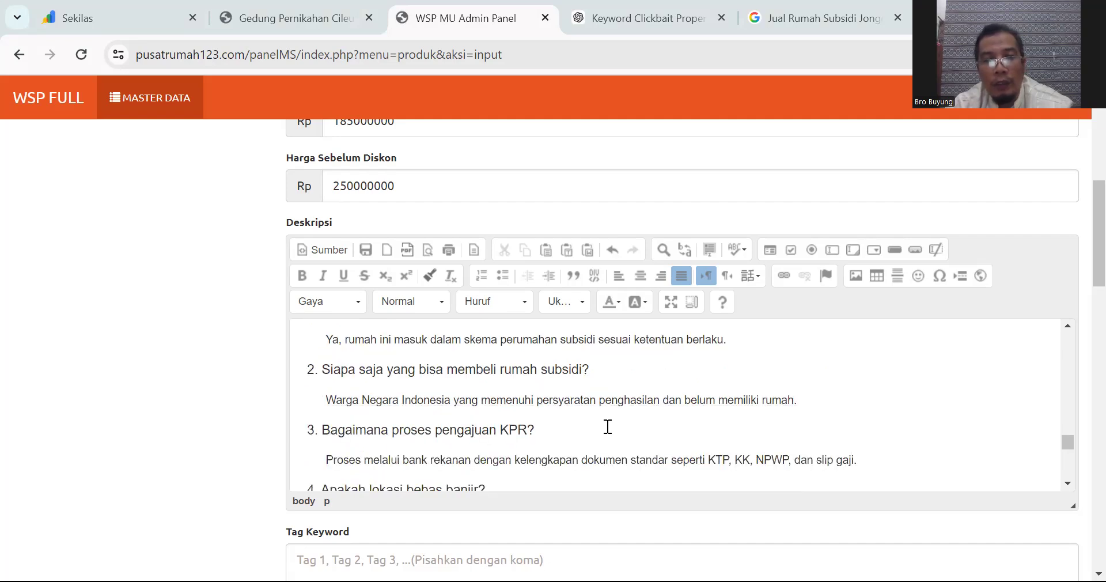
scroll(654, 431, "down", 7)
scroll(654, 431, "down", 2)
scroll(654, 431, "up", 2)
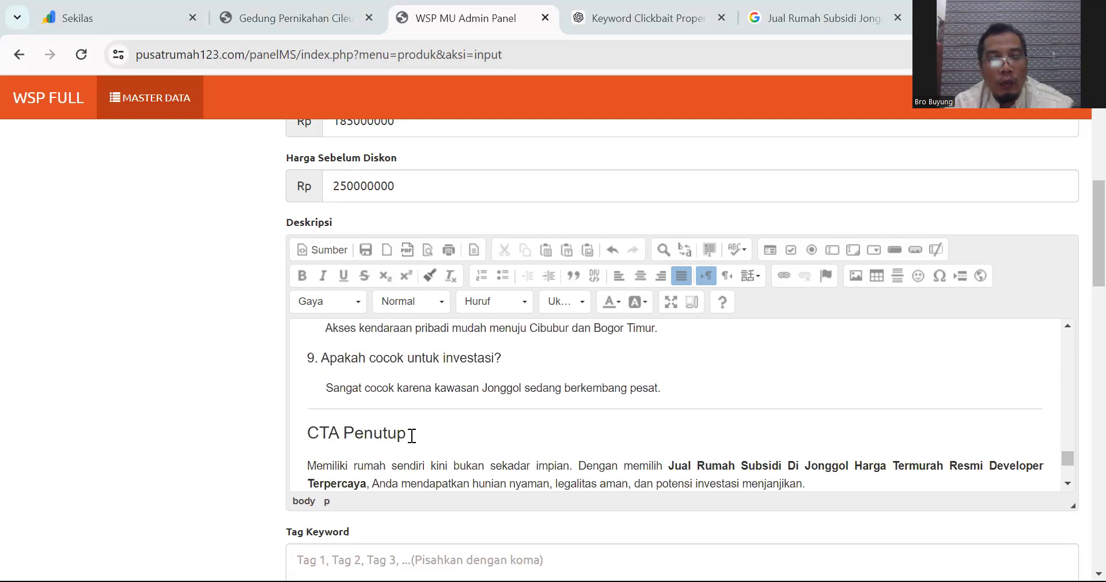
Step: Rename the CTA Penutup heading to 'Booking Sekarang Sebelum Kehabisan'
left_click_drag(412, 435, 248, 435)
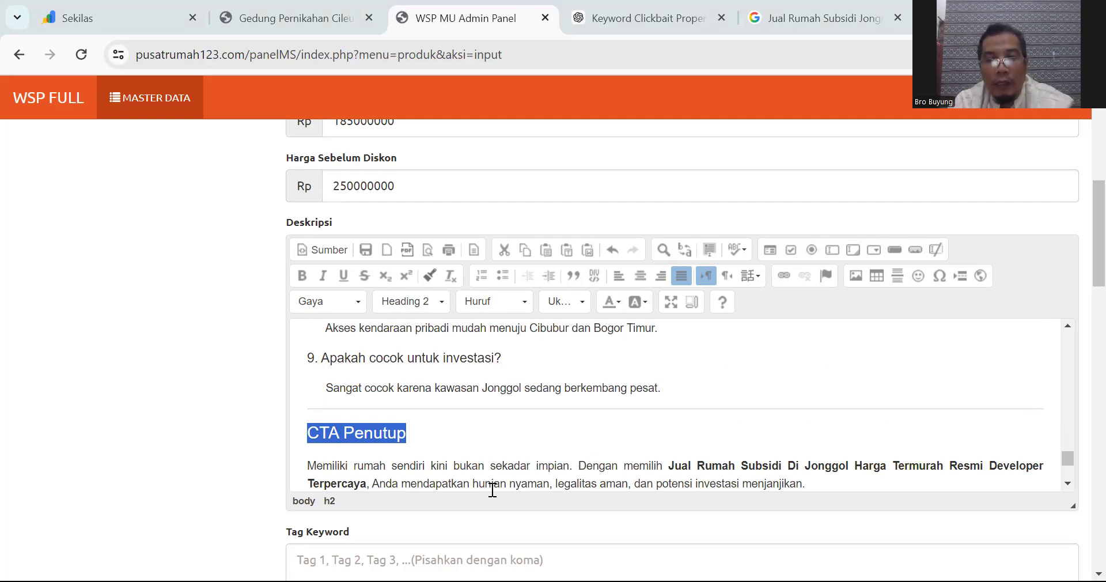
scroll(565, 447, "down", 2)
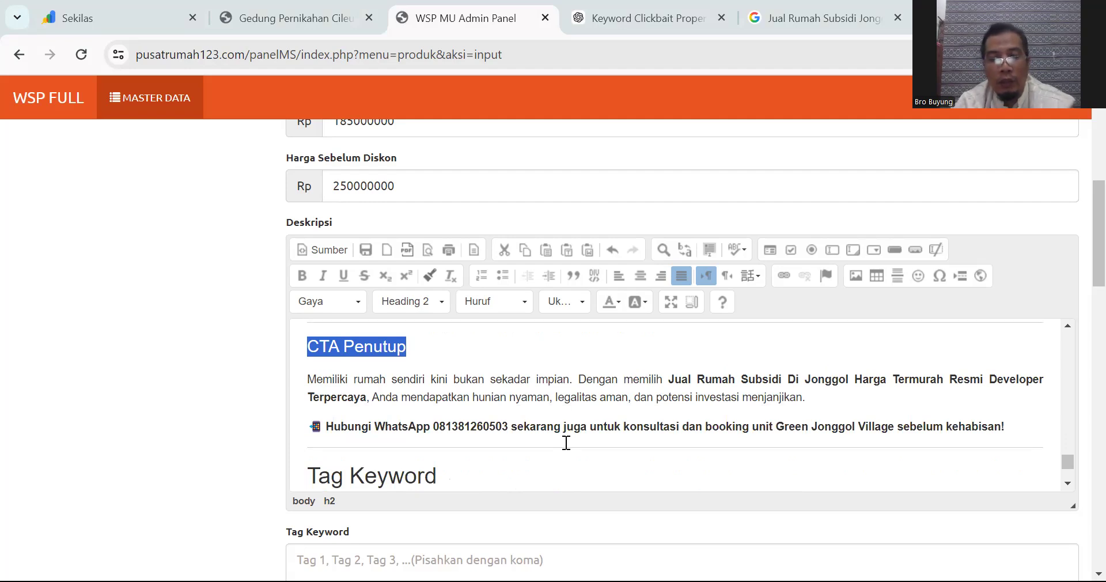
type("Booking Sekarang Sebelum ")
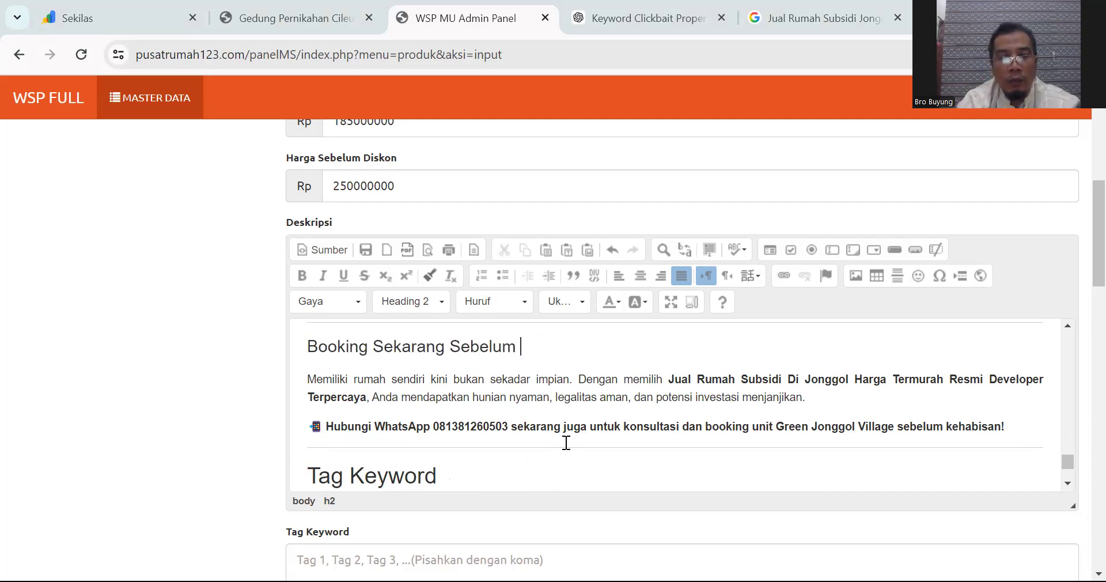
type("Kehabisan")
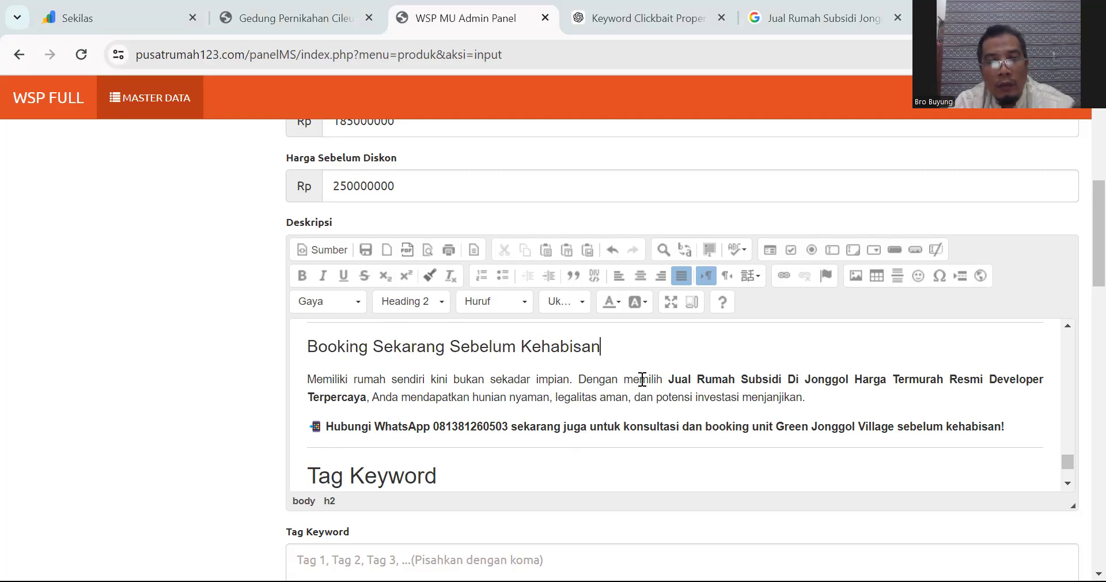
Step: Delete the word 'Jual' from the bold keyword phrase in the closing paragraph
double_click(673, 380)
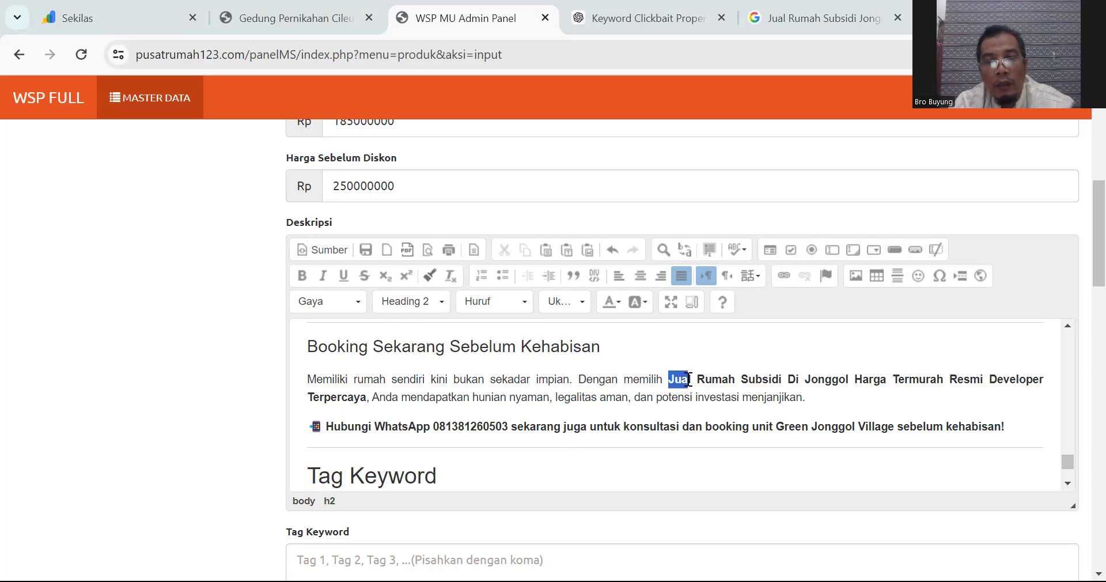
key("BackSpace")
key("BackSpace")
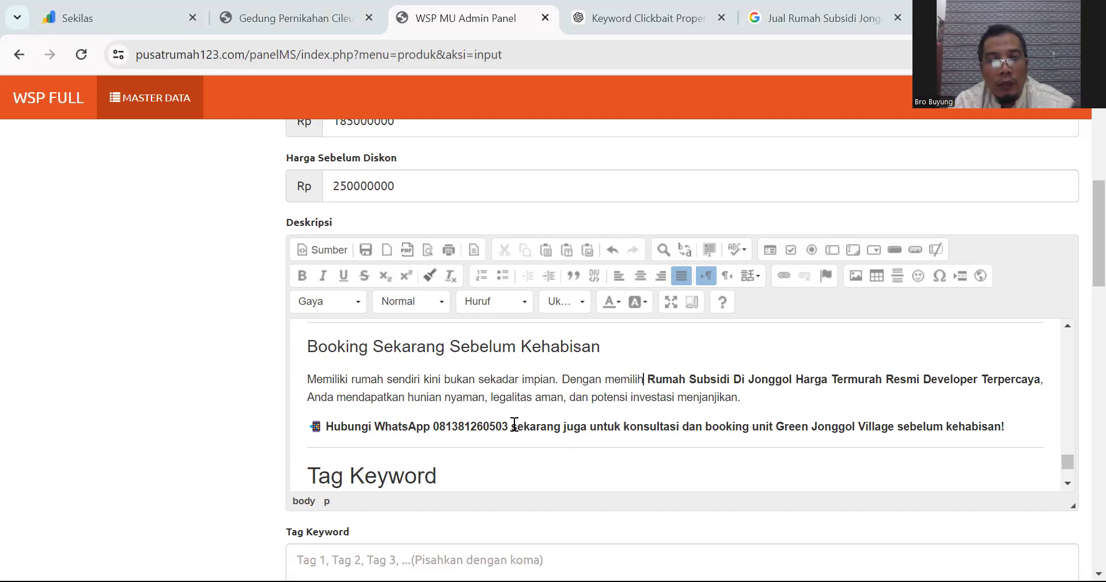
left_click_drag(508, 425, 434, 425)
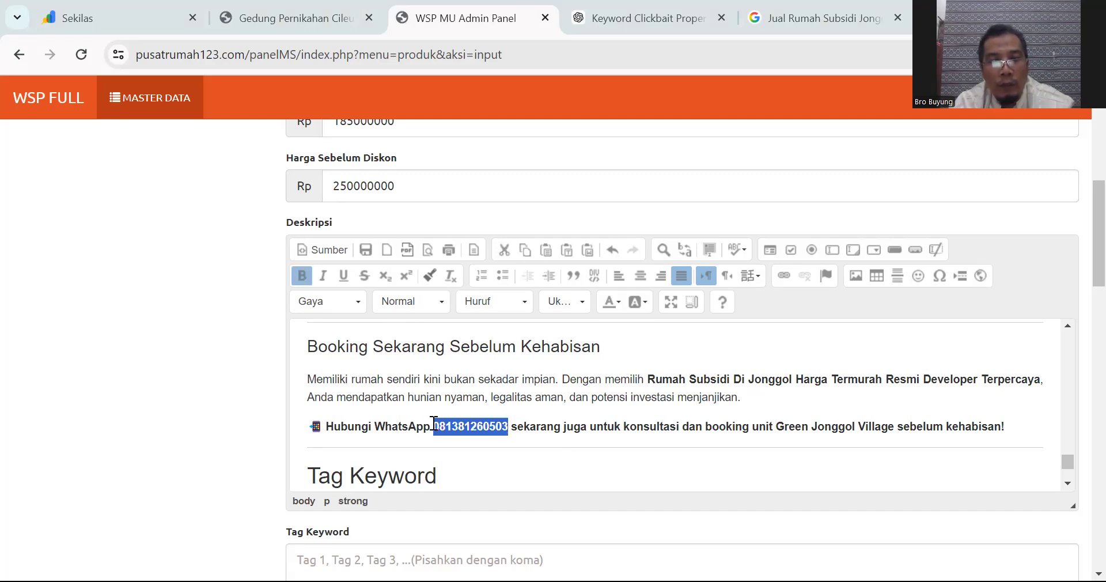
Step: Delete the phone number from the WhatsApp line and add a non-bold 'seowa' line below it
key("BackSpace")
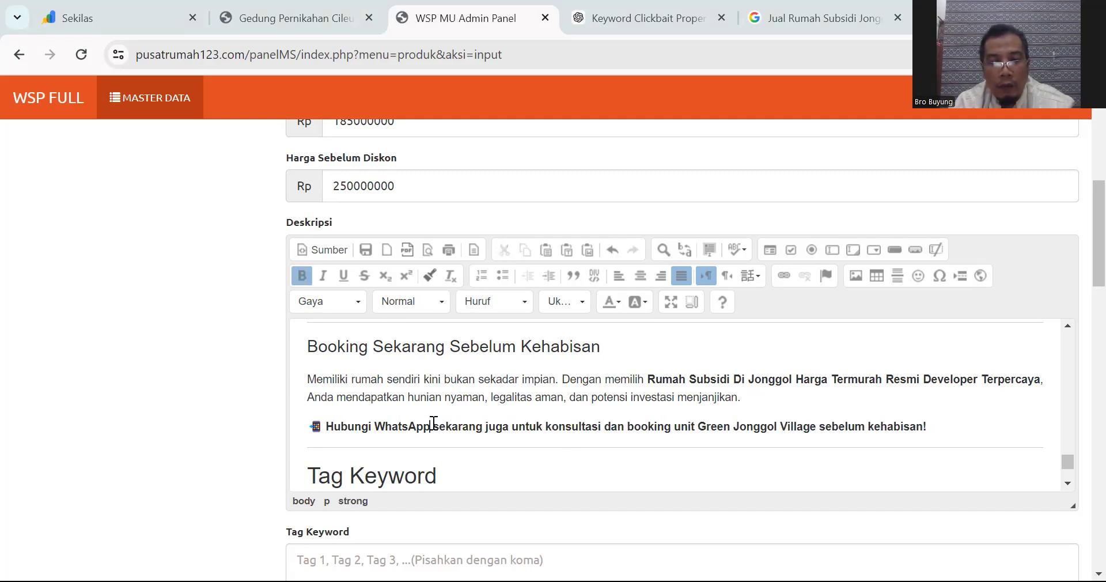
left_click(934, 427)
key("Return")
type("seowa")
key("shift+Left")
key("shift+Left")
key("shift+Left")
key("shift+Left")
key("shift+Left")
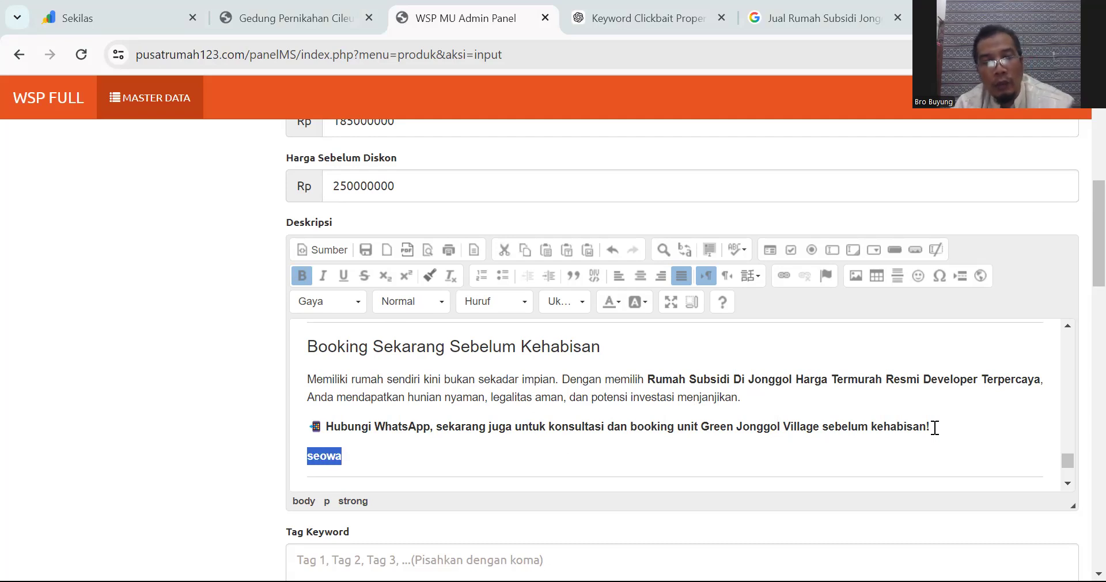
key("ctrl+b")
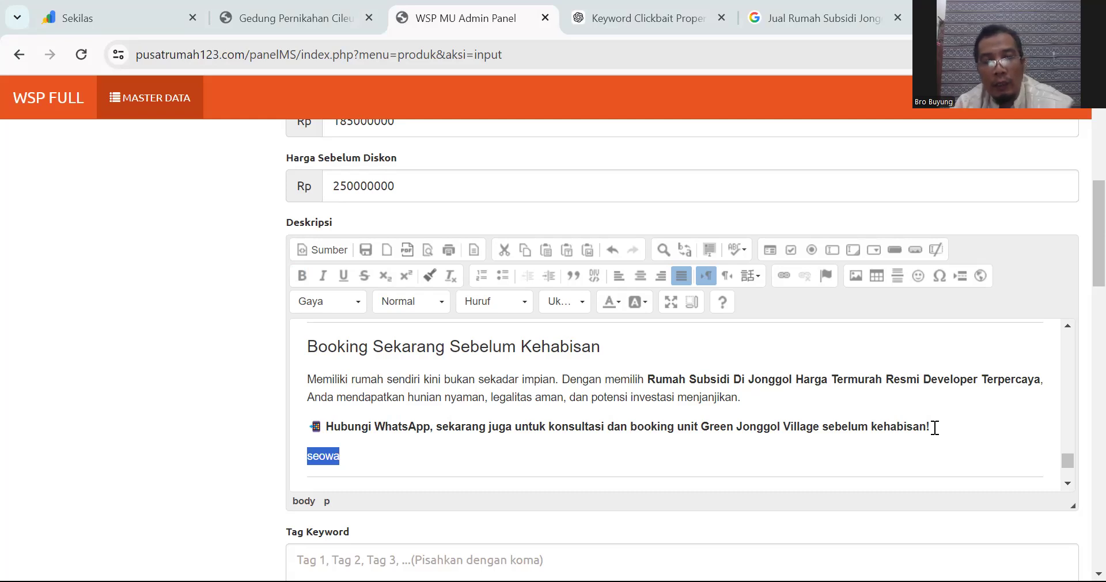
Step: Add 'seodenai' and 'seobaca' lines beneath 'seowa'
scroll(595, 423, "down", 1)
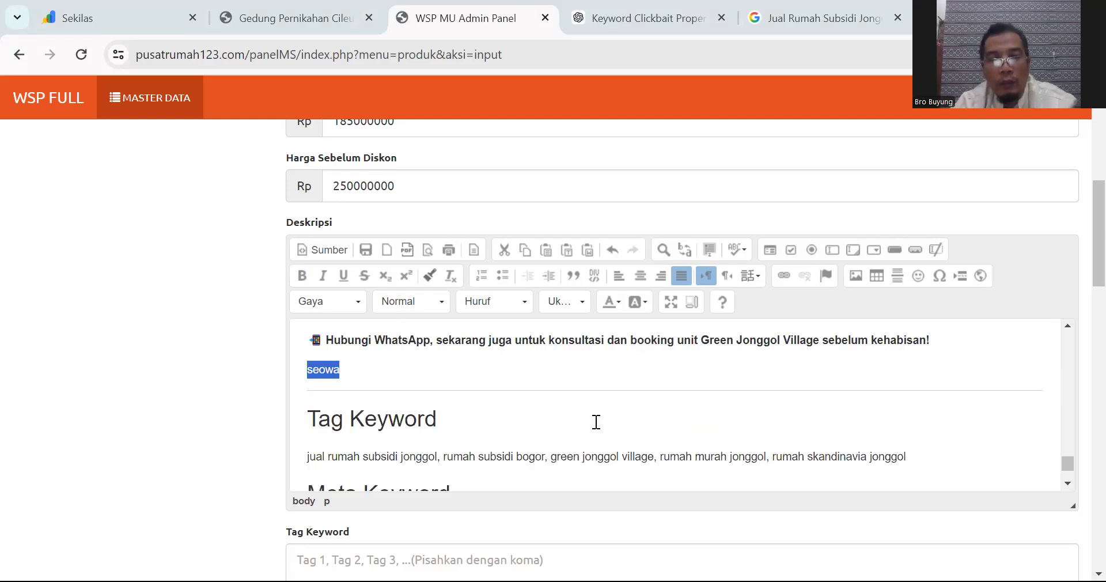
left_click(457, 378)
key("Return")
key("Return")
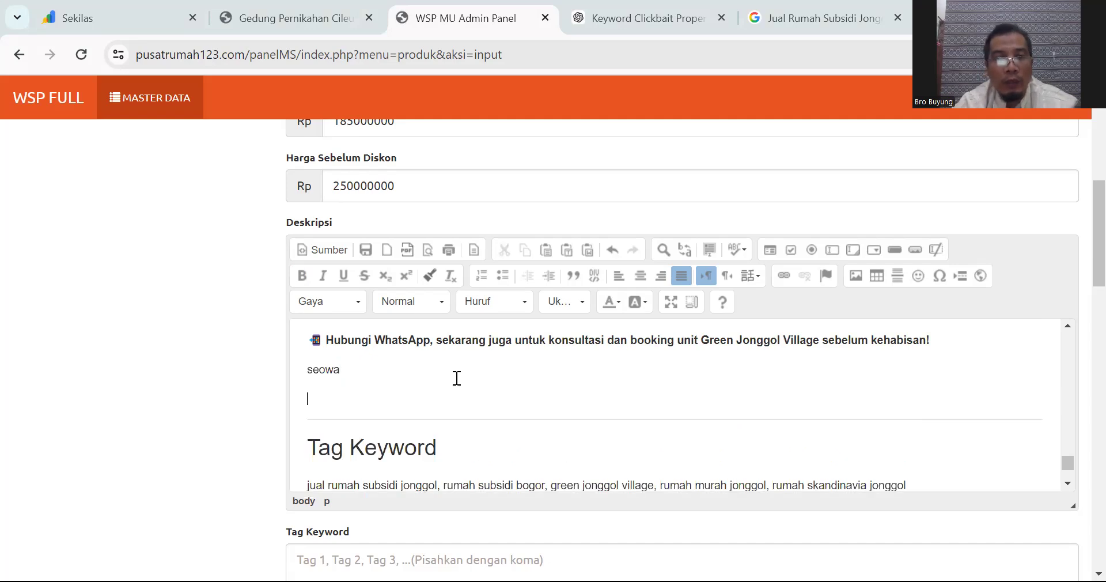
type("seodenai")
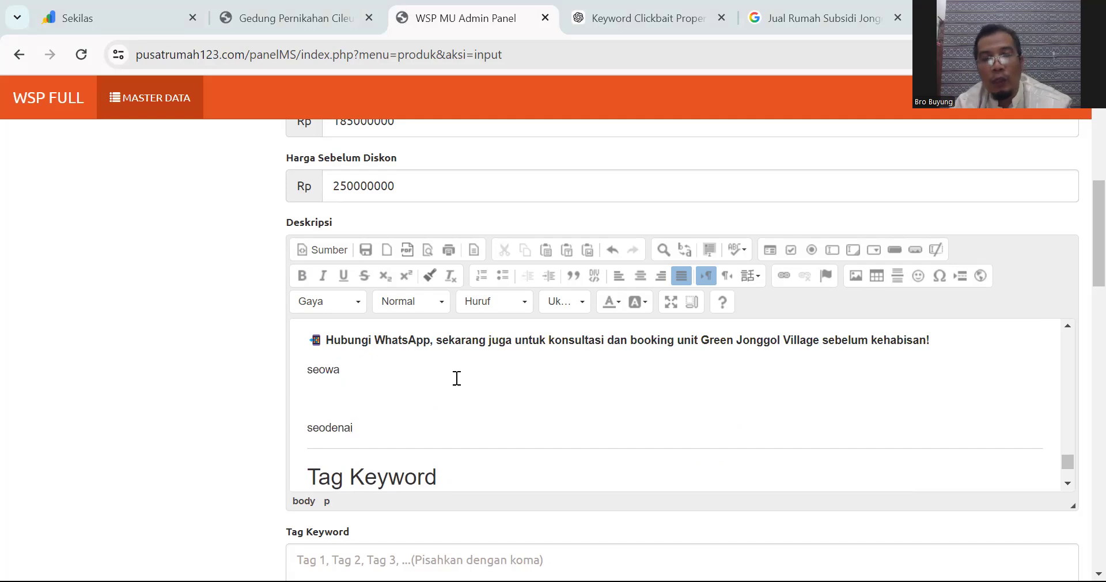
key("Return")
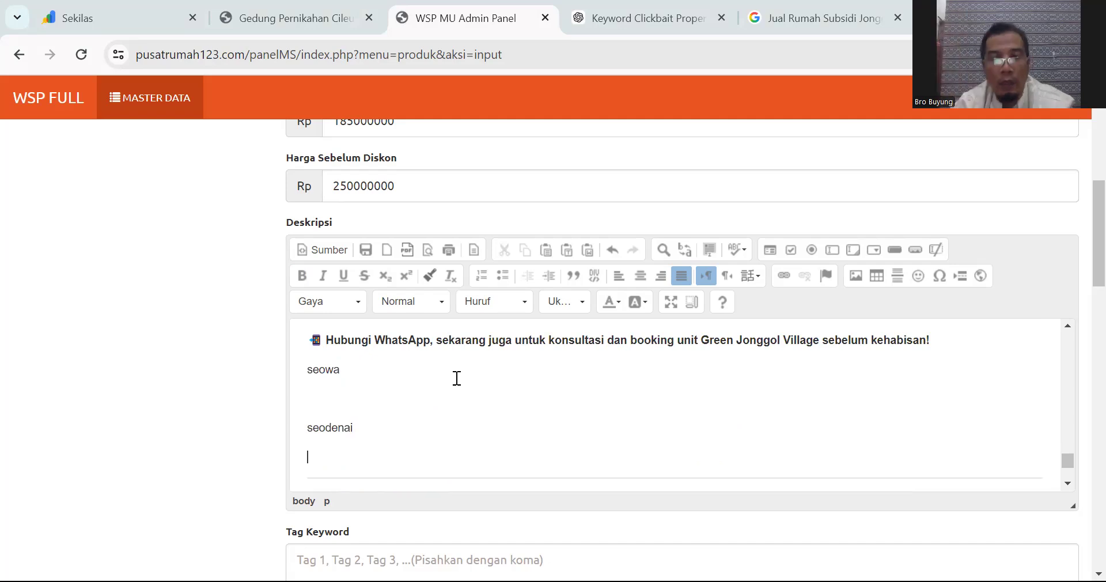
type("seobaca")
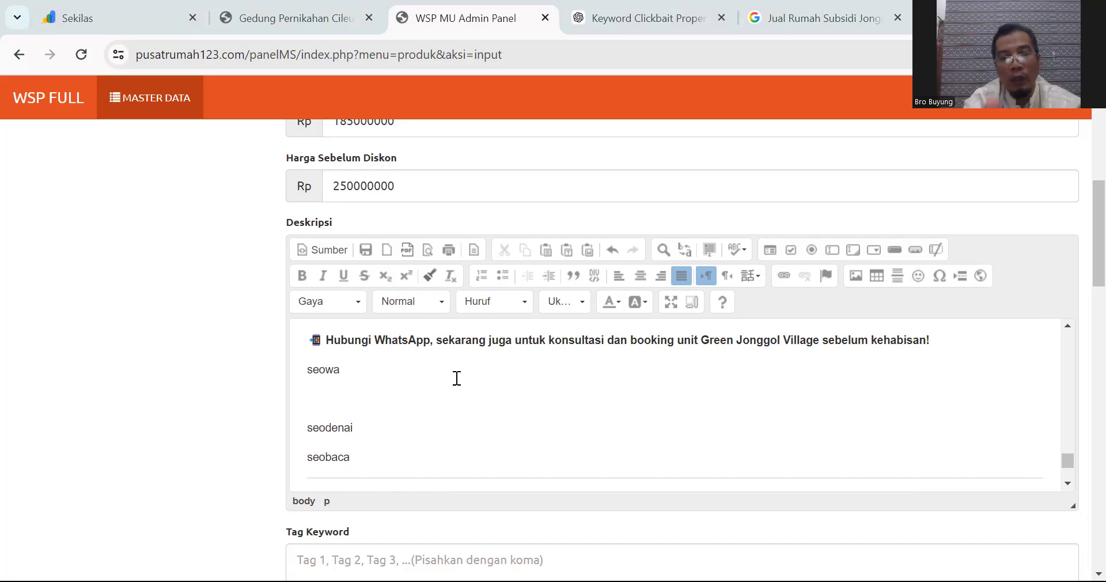
Step: Move the tag keyword line from the article into the Tag Keyword field
scroll(456, 378, "down", 3)
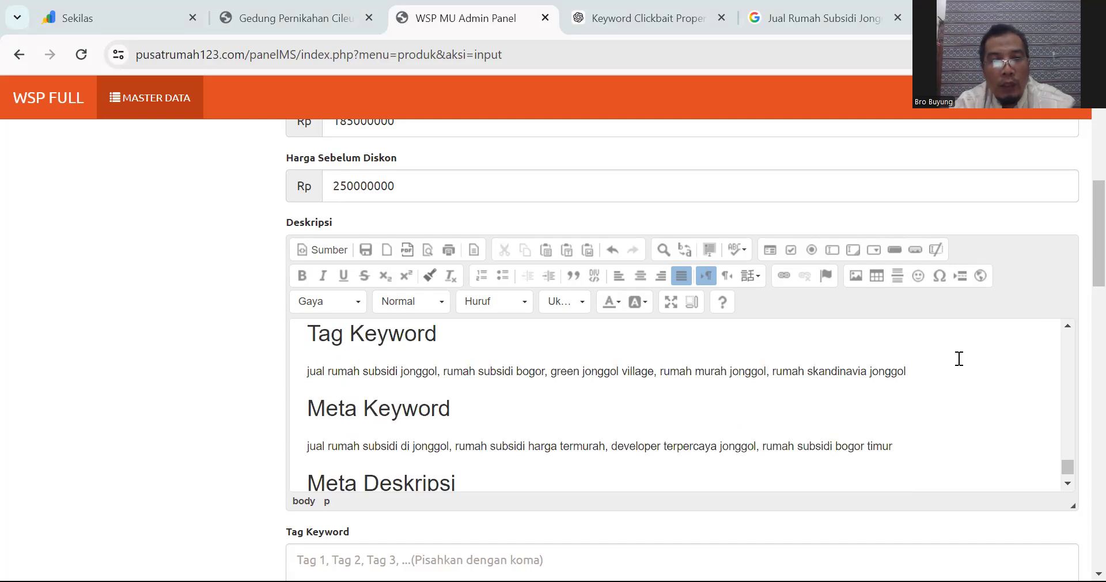
scroll(1081, 279, "down", 3)
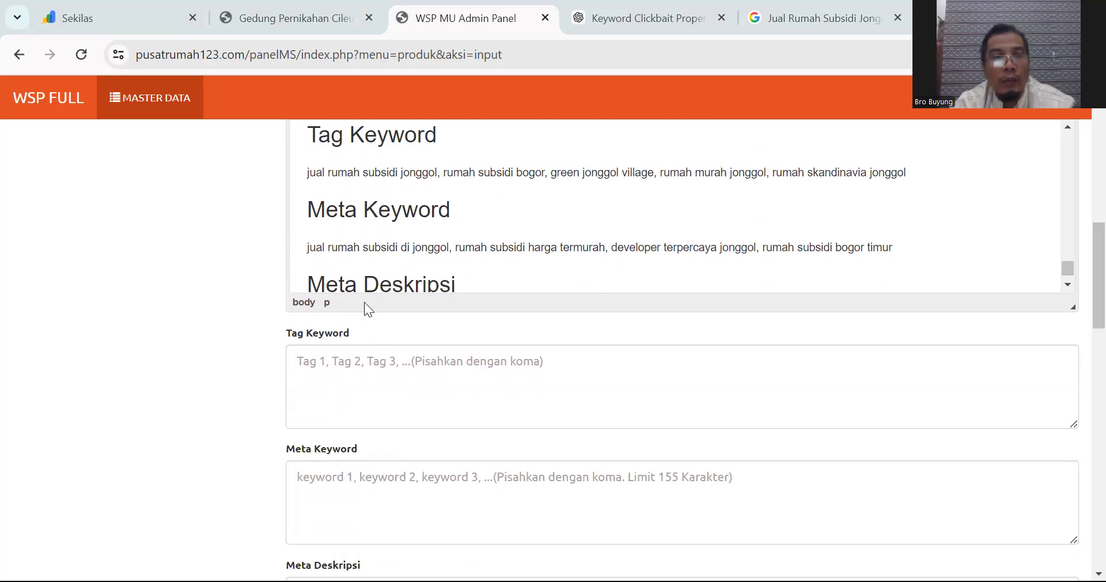
left_click_drag(306, 173, 974, 177)
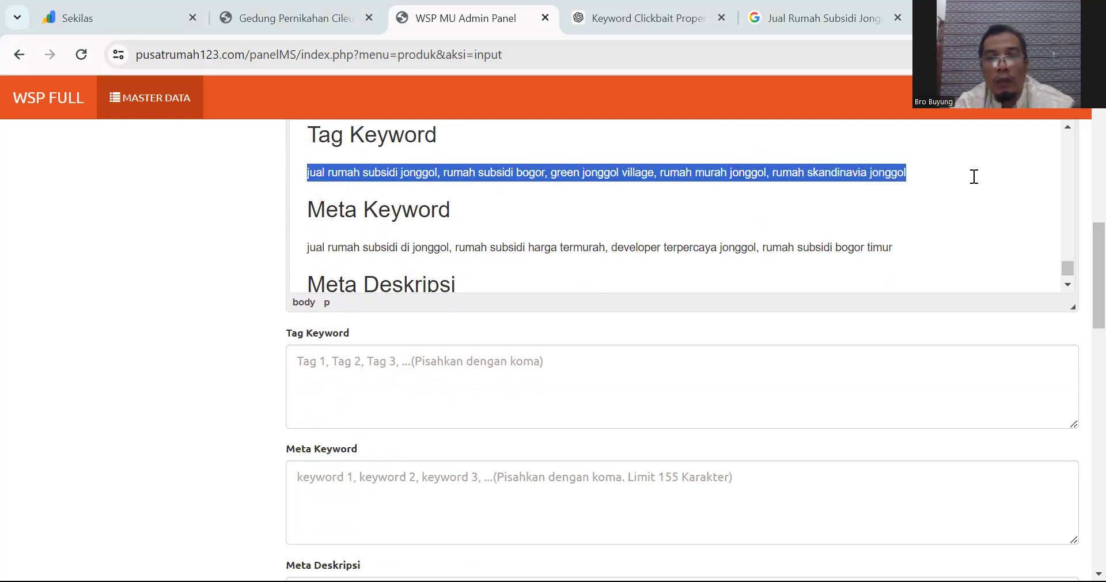
key("ctrl+x")
left_click(373, 385)
key("ctrl+v")
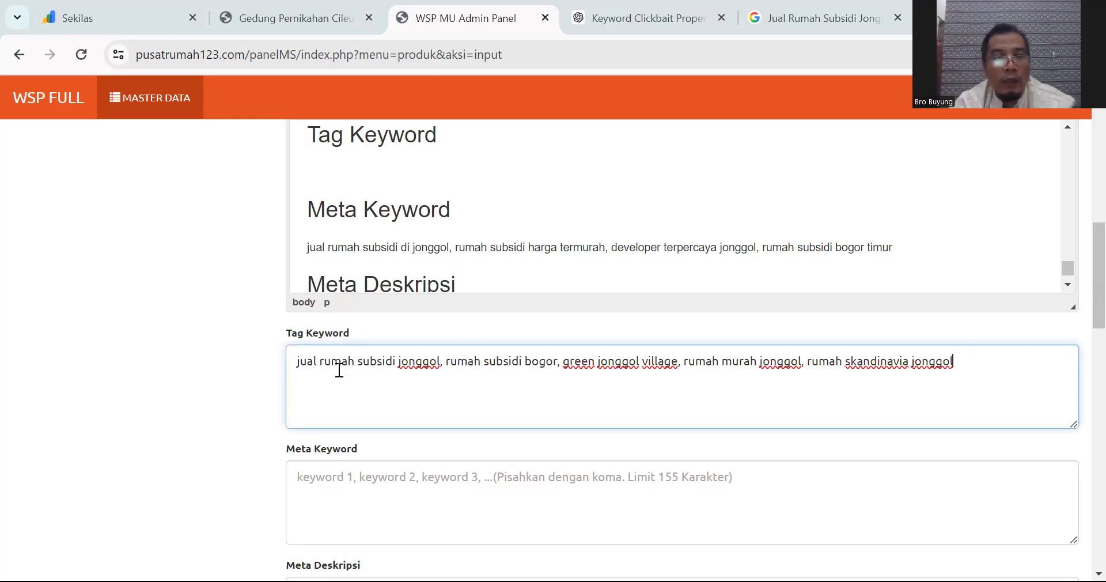
Step: Move the meta keyword line into the Meta Keyword field
left_click_drag(304, 247, 983, 241)
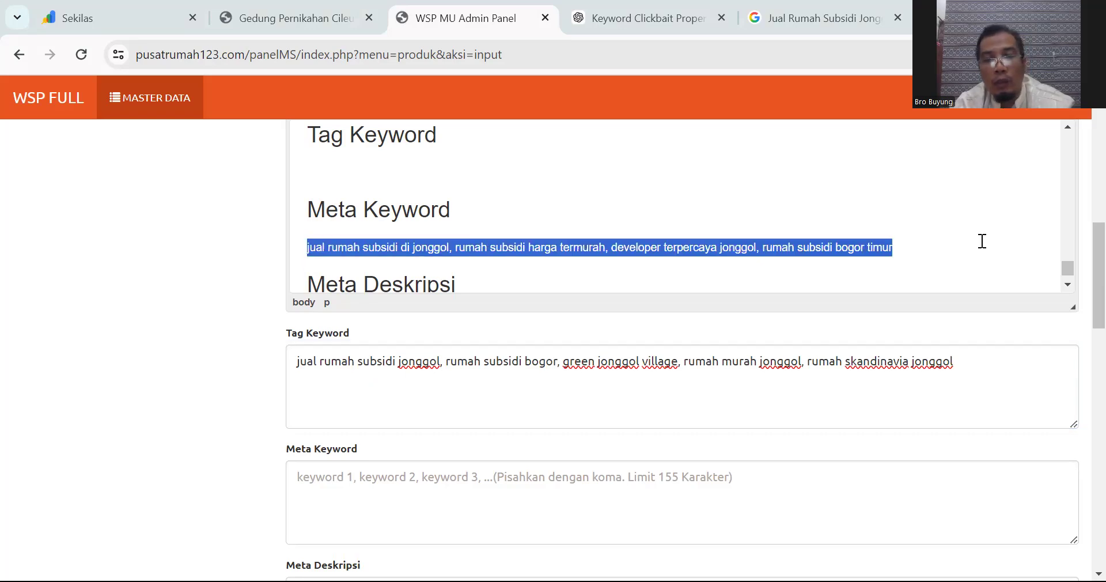
key("ctrl+x")
left_click(353, 483)
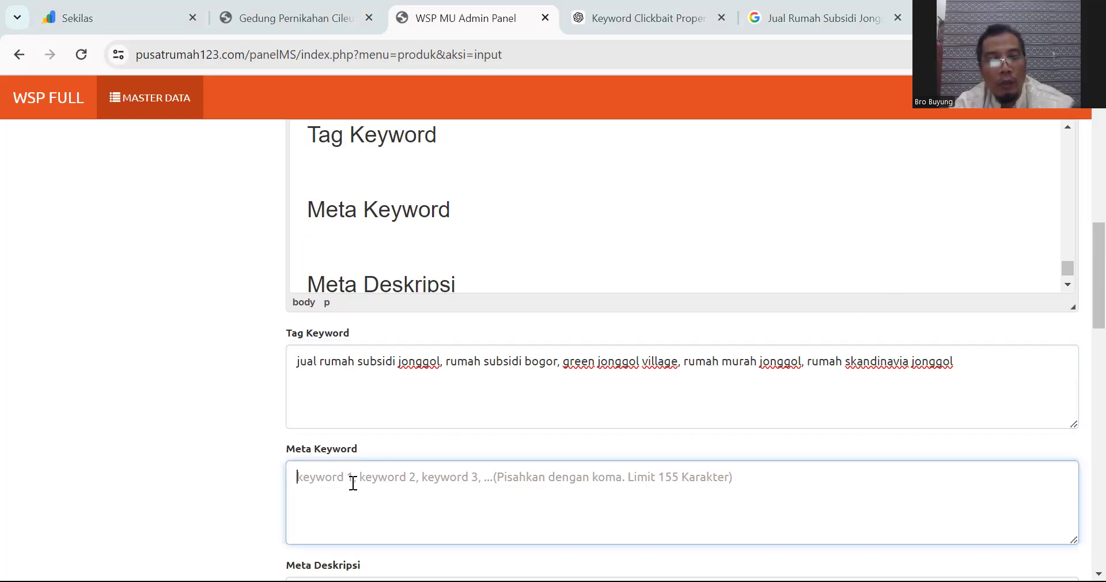
key("ctrl+v")
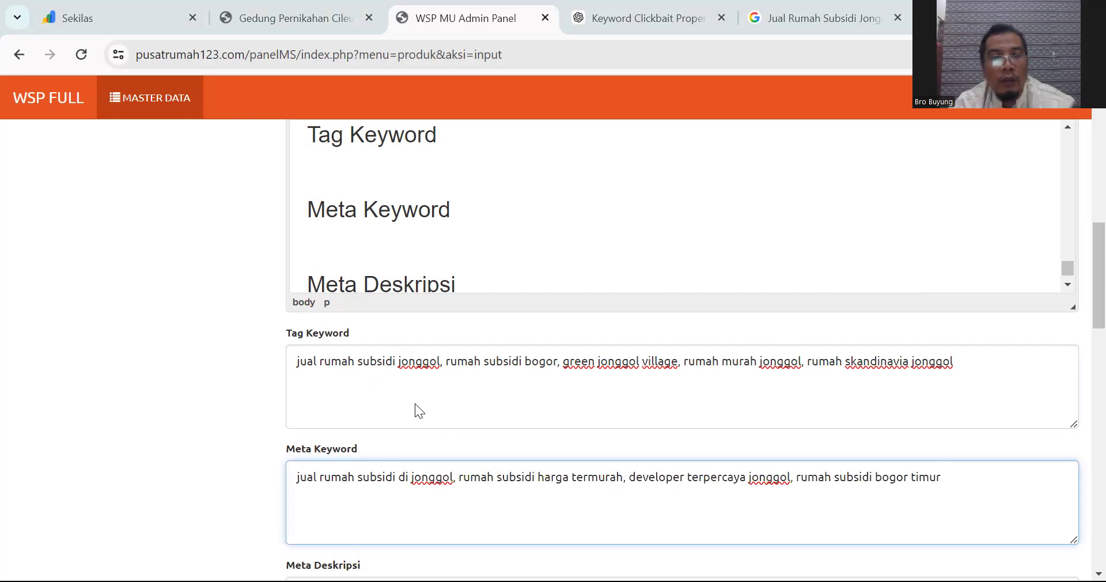
Step: Move the meta description sentence into the Meta Deskripsi field
scroll(487, 254, "down", 1)
left_click_drag(307, 266, 1088, 270)
key("ctrl+x")
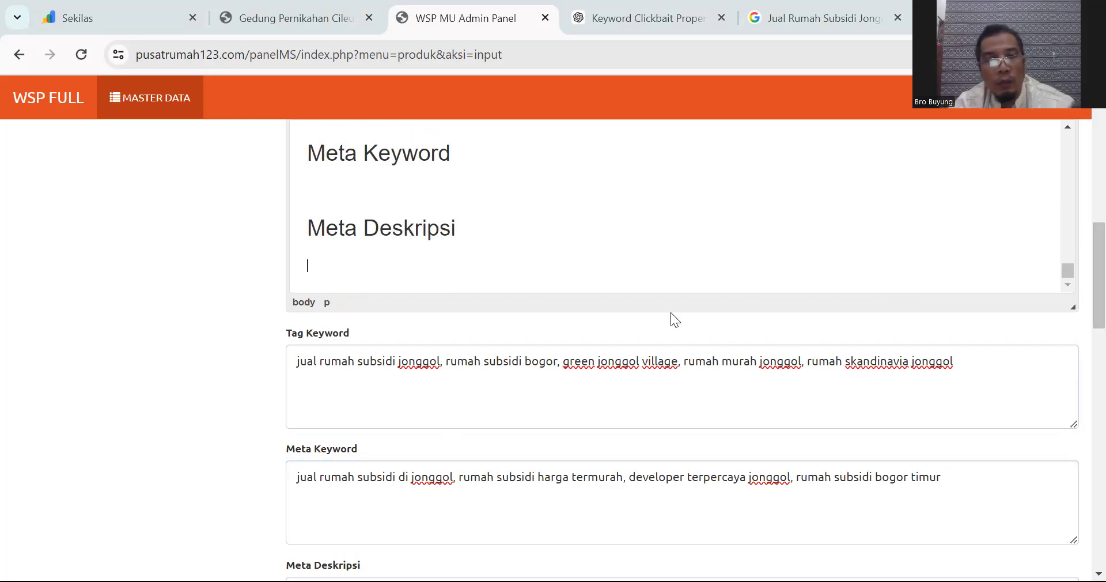
scroll(568, 383, "down", 3)
left_click(387, 435)
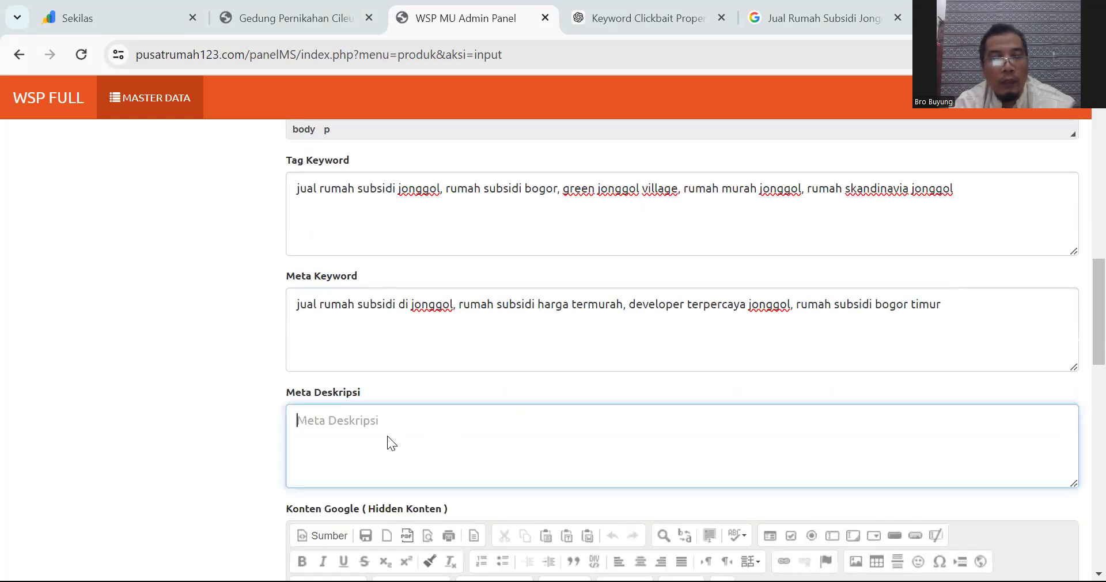
key("ctrl+v")
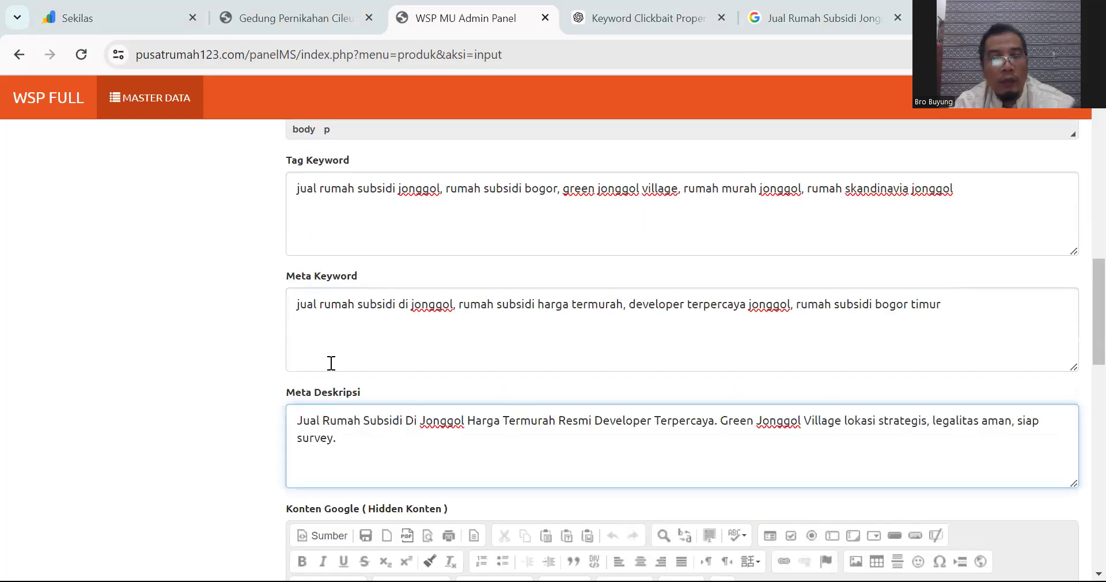
scroll(337, 363, "up", 4)
Step: Remove the leftover keyword headings and the dividers below seobaca and above the Booking heading
left_click(311, 251, "shift")
key("Delete")
key("BackSpace")
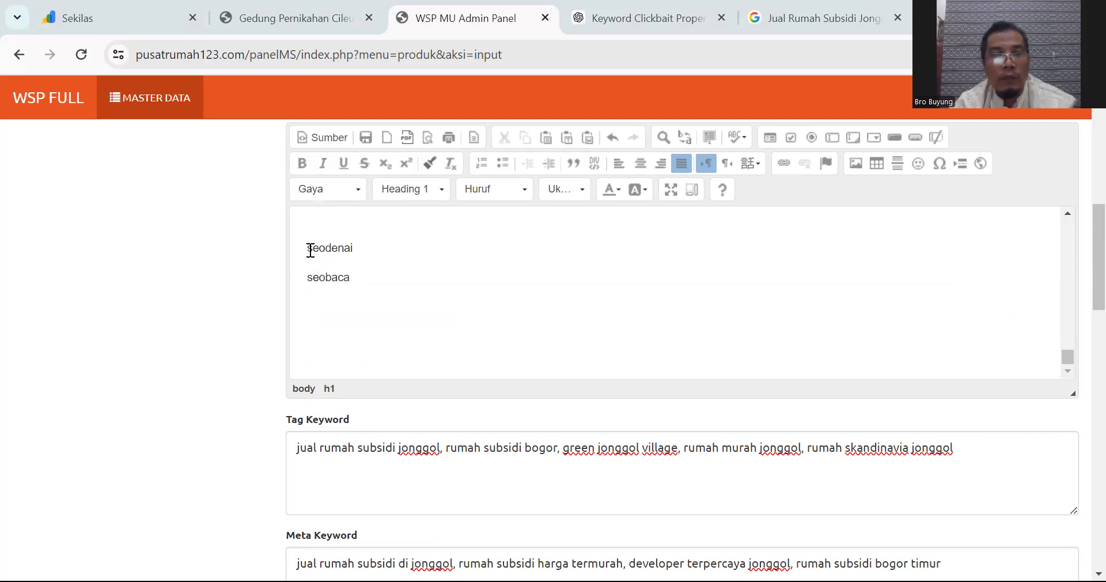
scroll(388, 321, "up", 3)
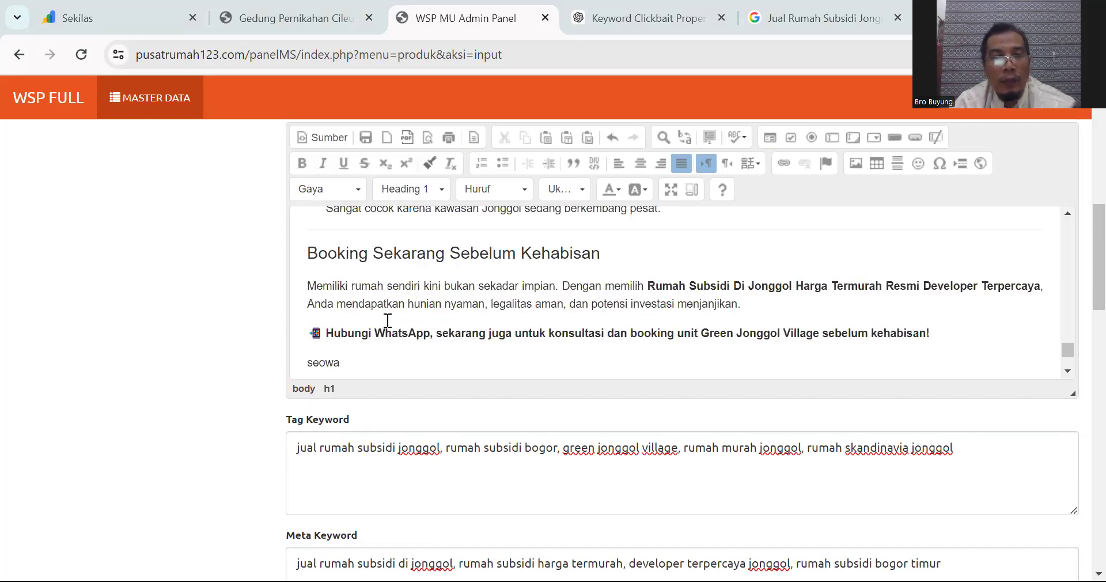
left_click(309, 254)
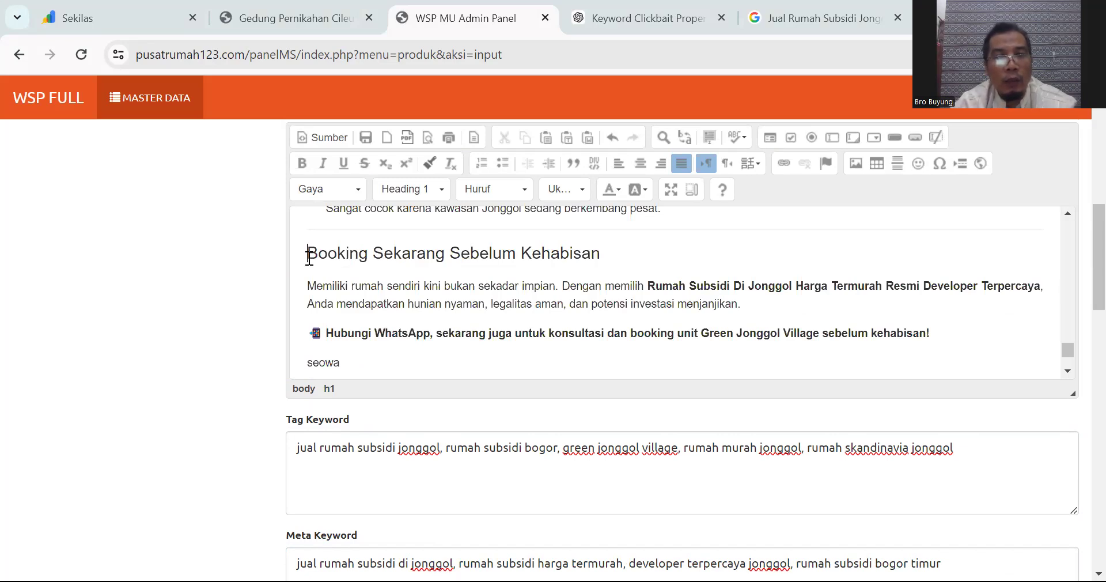
key("BackSpace")
scroll(310, 258, "up", 15)
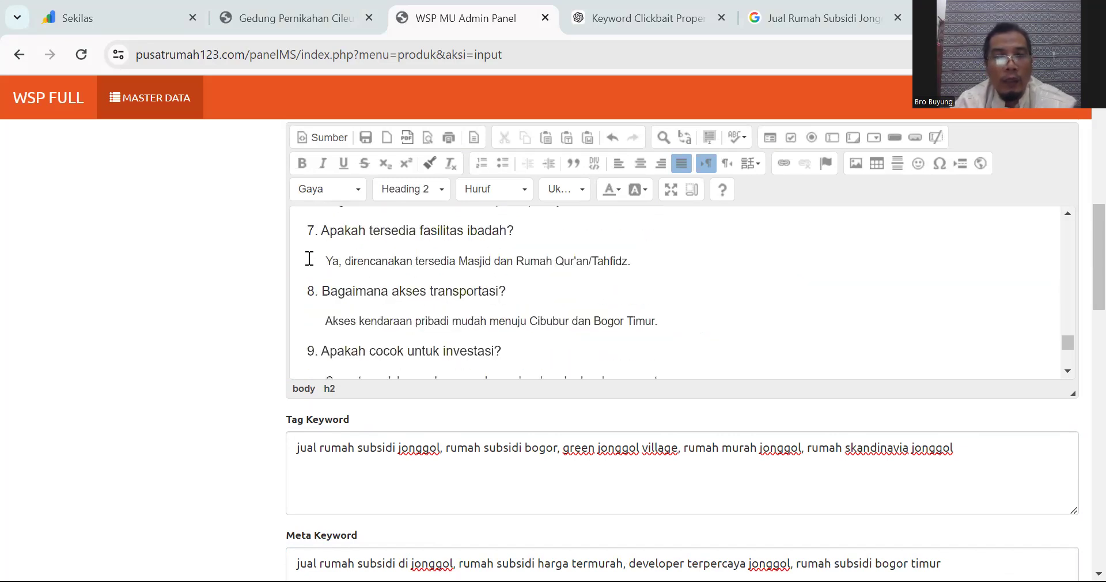
scroll(336, 288, "up", 2)
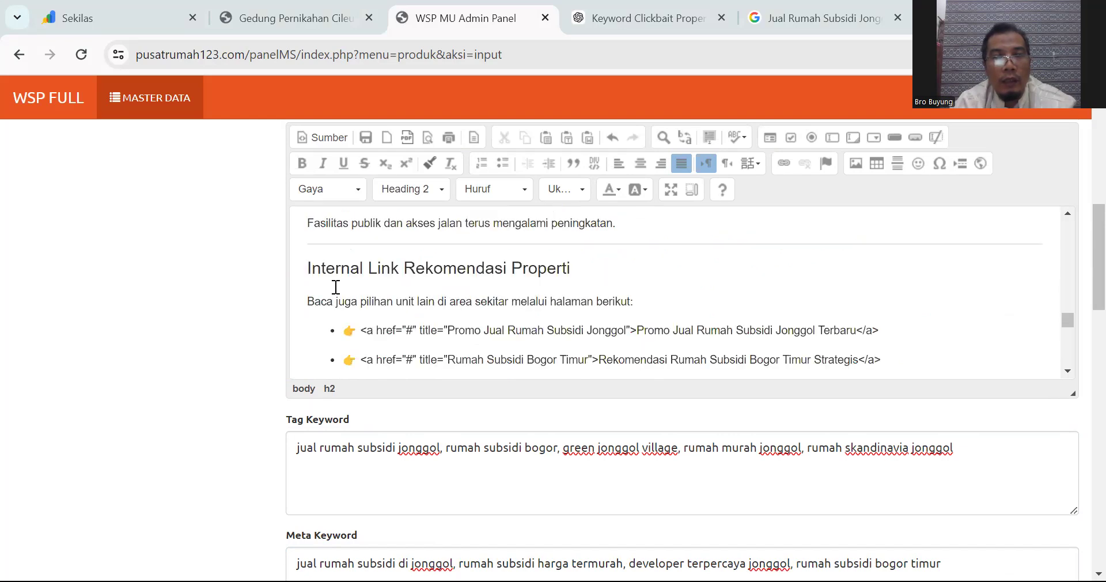
Step: Cut the Internal Link Rekomendasi Properti block and clear the leftover empty bullet and divider
left_click_drag(306, 268, 946, 357)
scroll(939, 352, "down", 1)
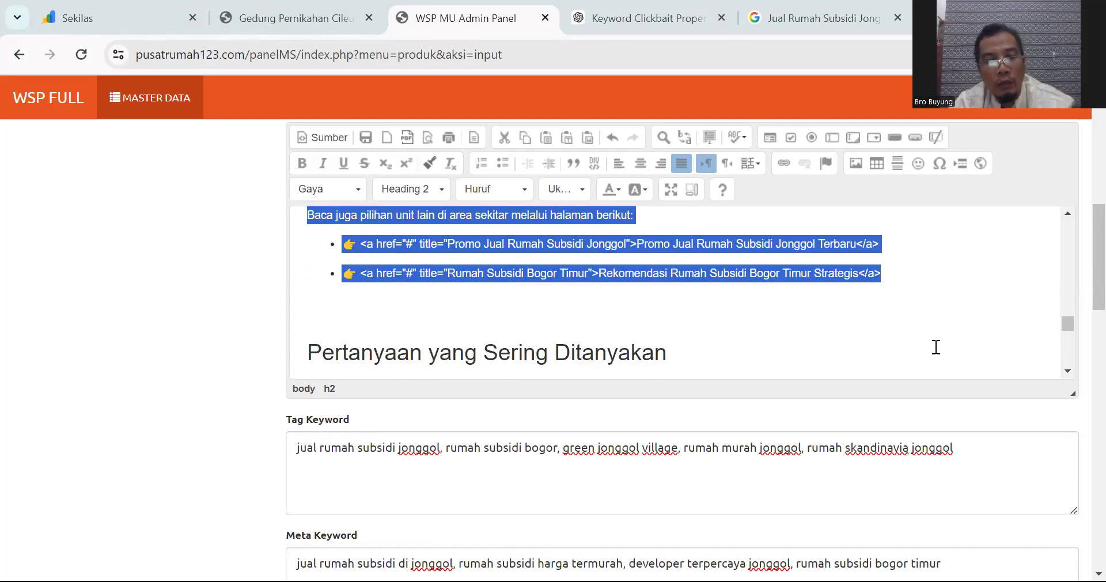
key("Delete")
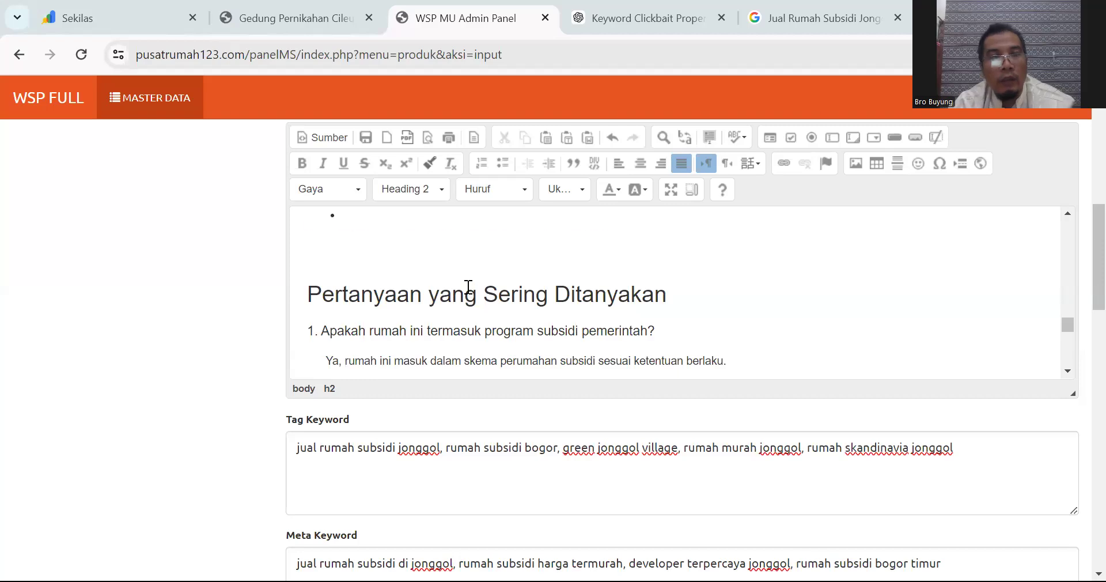
scroll(453, 306, "up", 1)
left_click(433, 342)
key("BackSpace")
key("BackSpace")
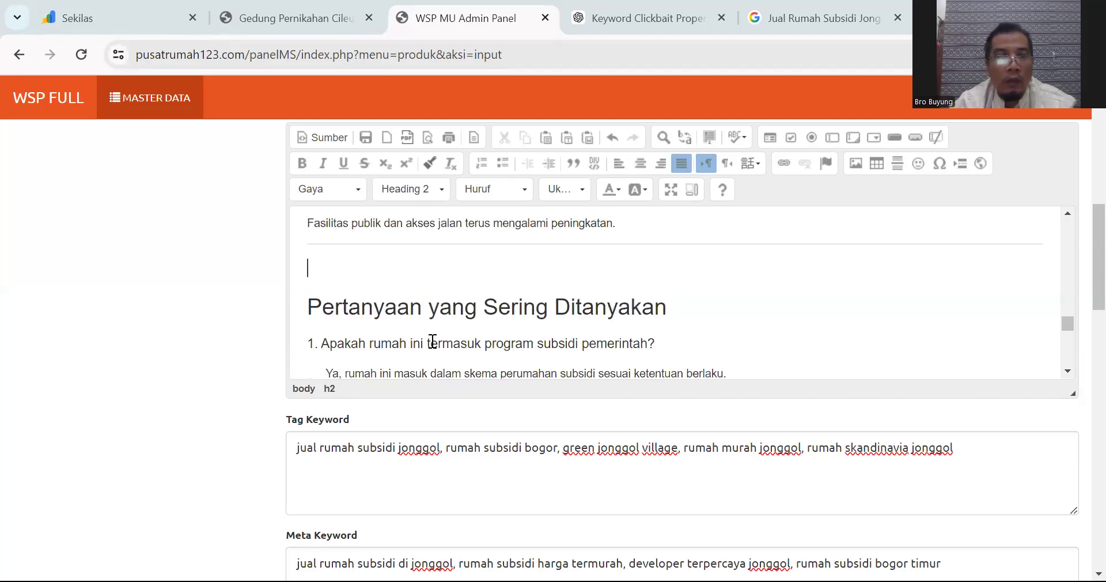
key("BackSpace")
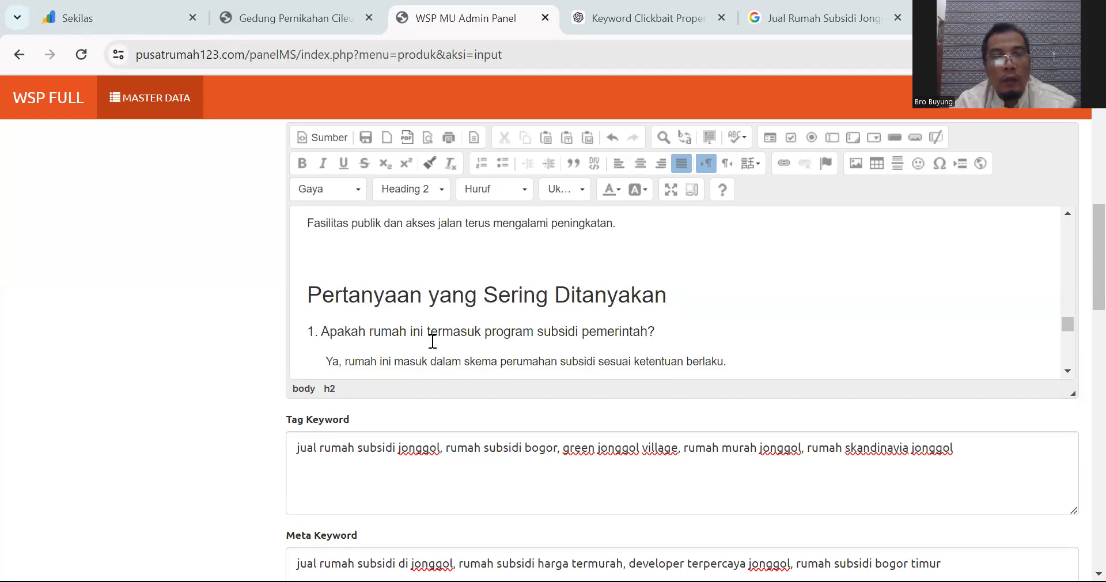
Step: Paste the internal link block after 'seobaca' at the end of the article
scroll(433, 342, "down", 15)
left_click(432, 334)
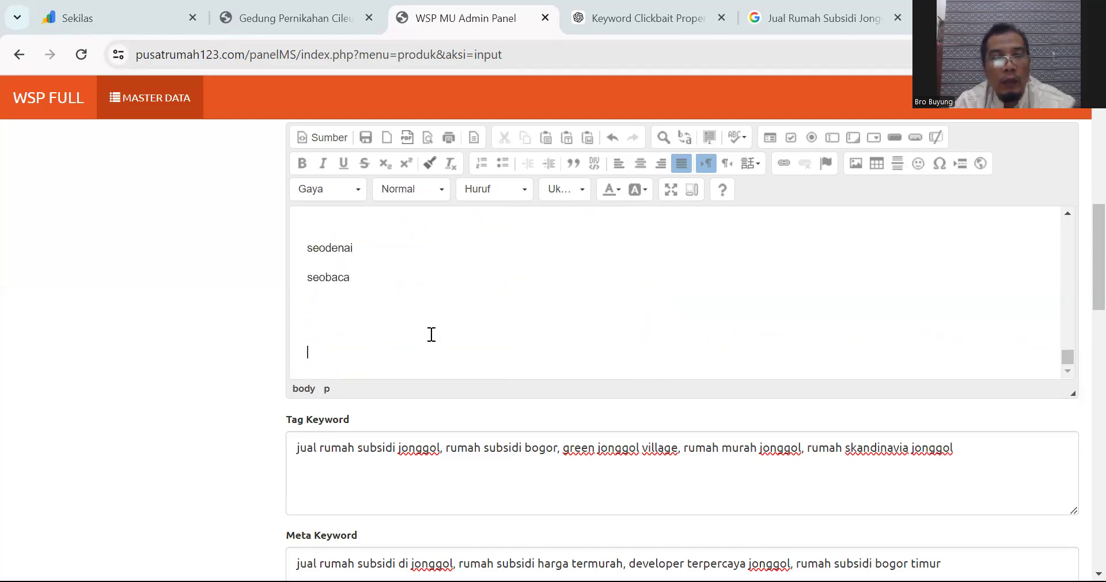
left_click(429, 321)
left_click(425, 342)
key("ctrl+v")
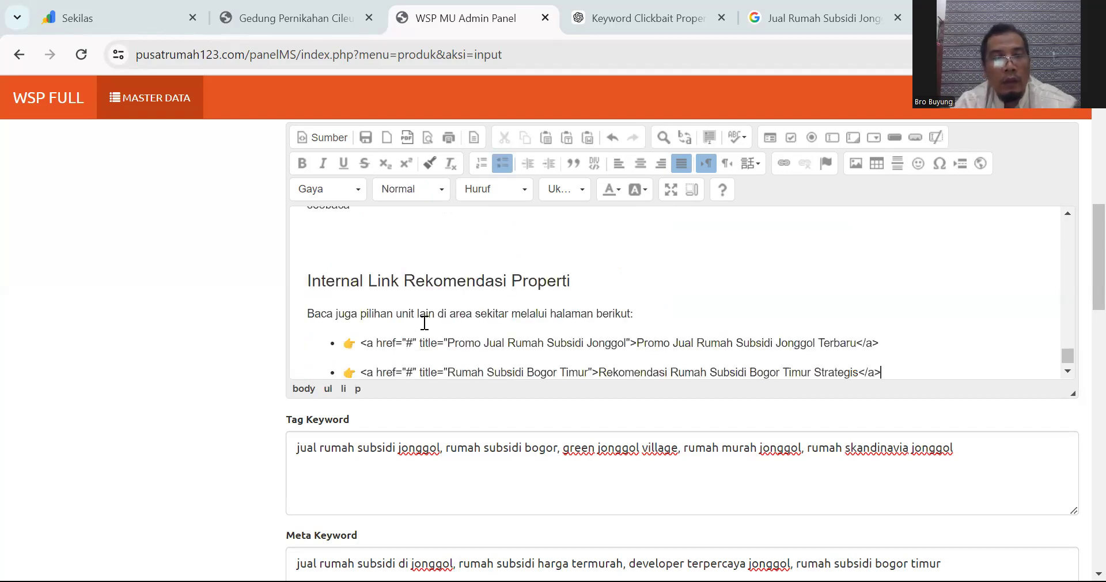
Step: Delete the Internal Link Rekomendasi Properti heading and its empty line
left_click_drag(307, 280, 606, 279)
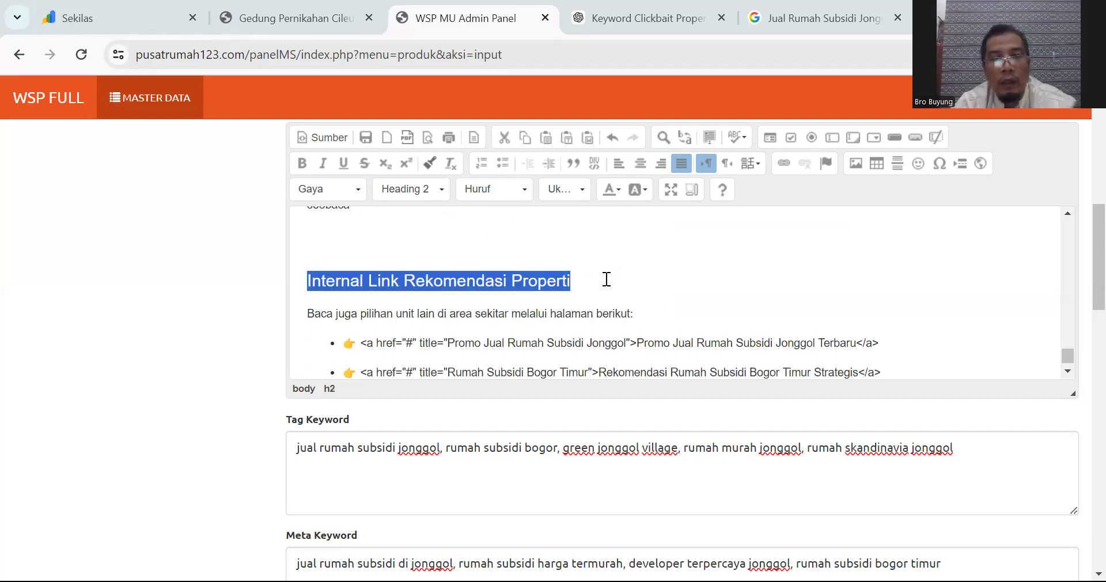
key("Delete")
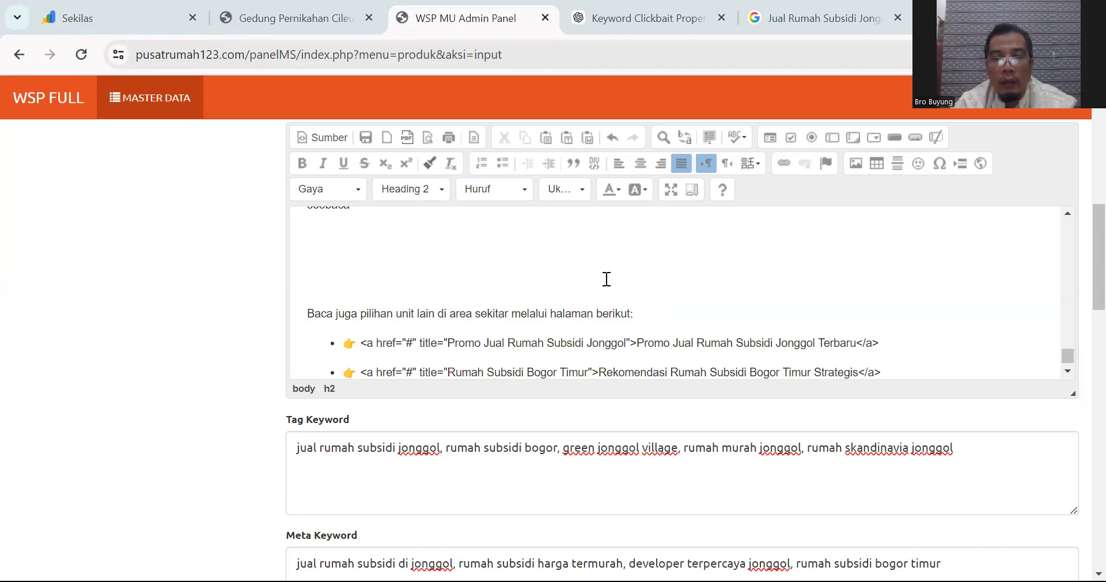
key("Delete")
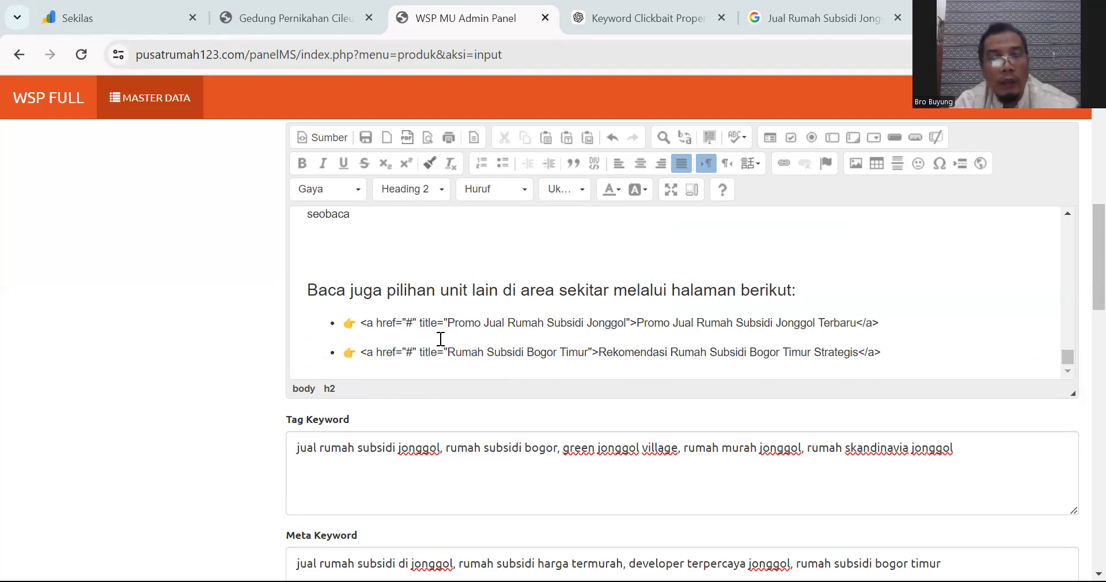
Step: Strip the <a href> and </a> tags and the word 'Jual' from the first bullet
left_click_drag(362, 324, 639, 320)
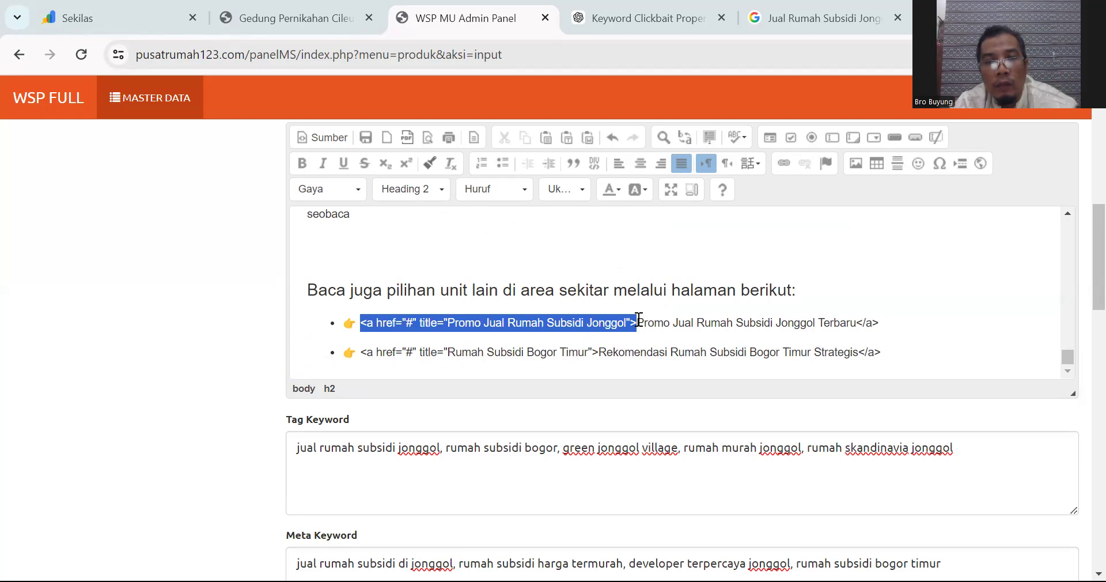
key("BackSpace")
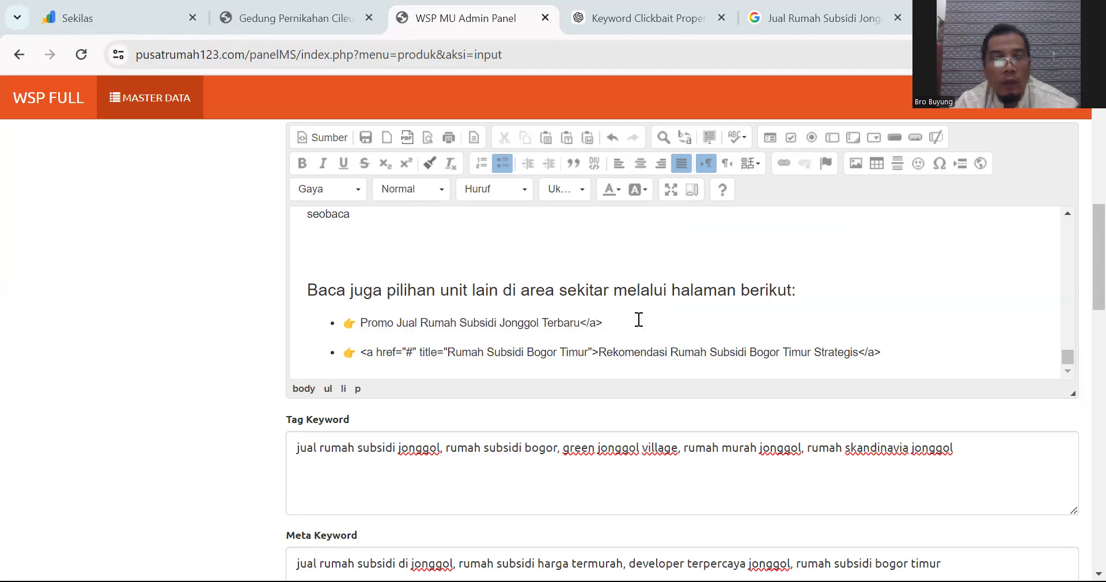
key("BackSpace")
key("BackSpace")
key("BackSpace")
key("BackSpace")
key("BackSpace")
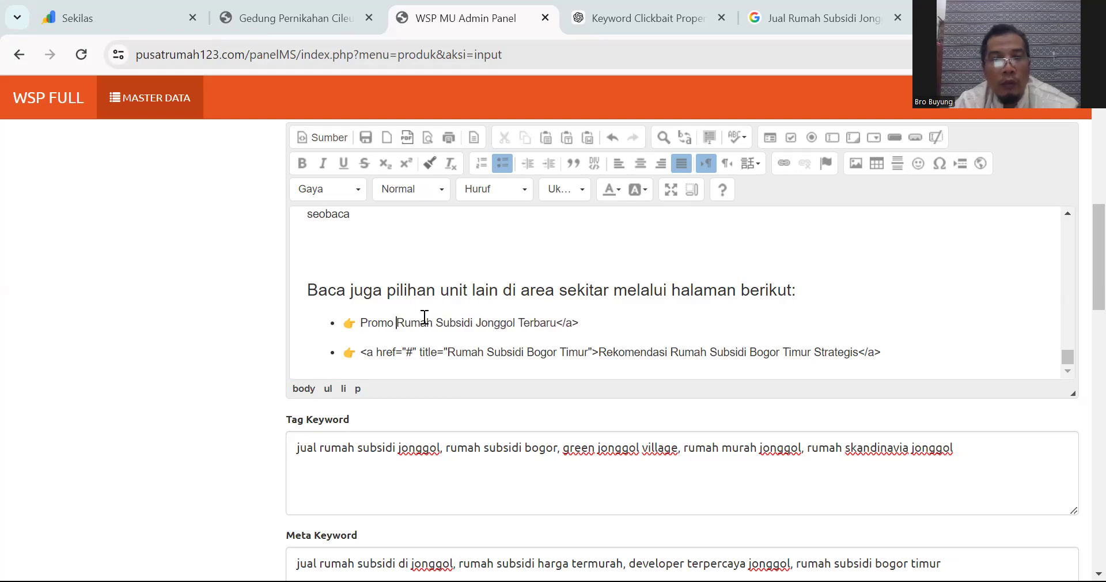
left_click_drag(557, 323, 595, 326)
scroll(595, 325, "up", 1)
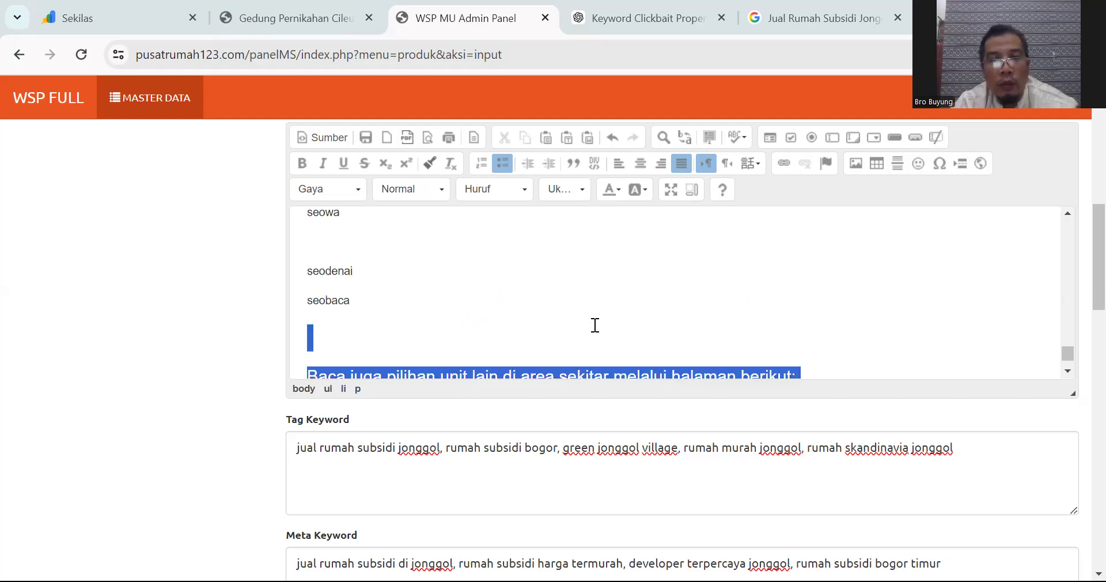
scroll(595, 325, "down", 1)
left_click(587, 324)
key("BackSpace")
key("BackSpace")
key("BackSpace")
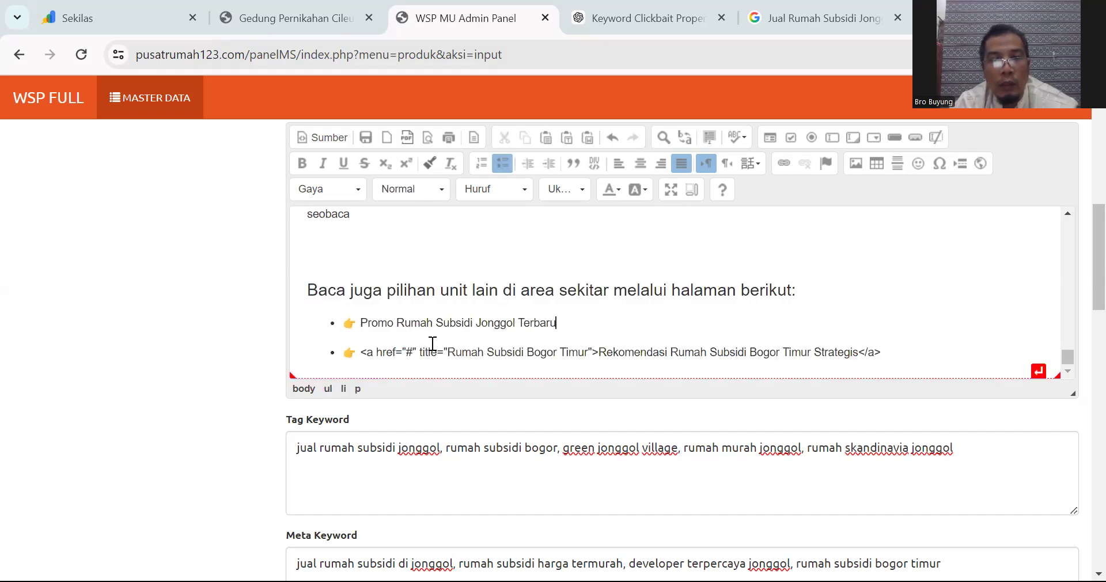
Step: Remove the opening and closing link tags from the second bullet
left_click(363, 351)
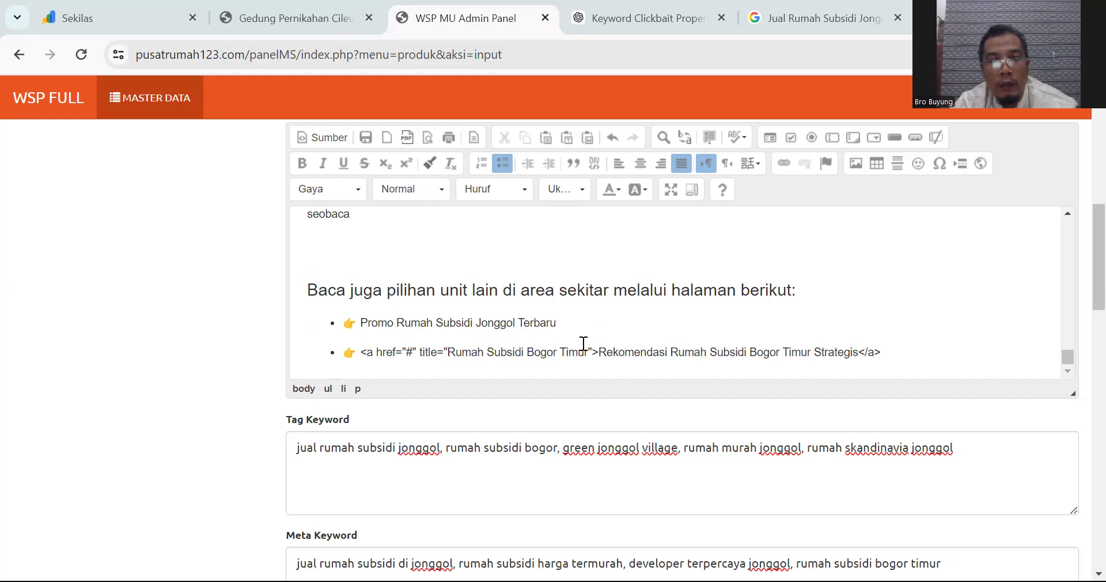
left_click(600, 352, "shift")
key("BackSpace")
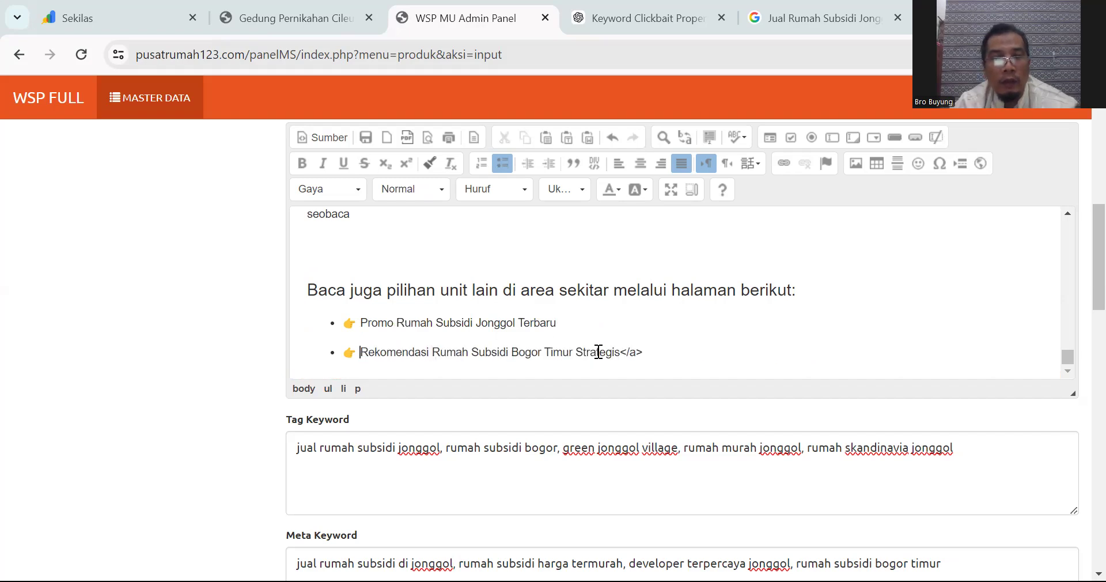
left_click(649, 351)
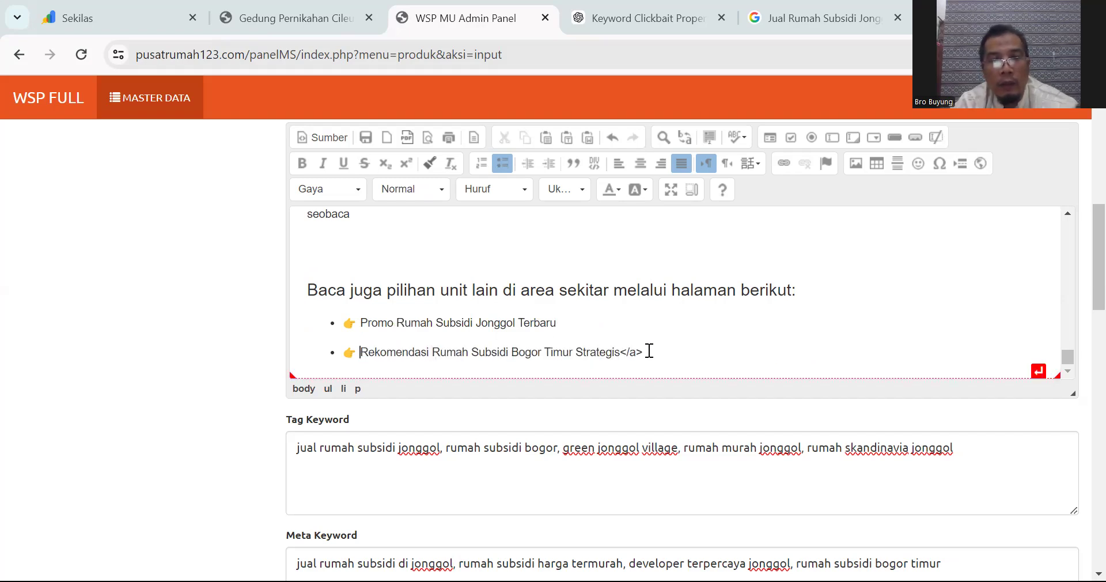
key("BackSpace")
key("BackSpace")
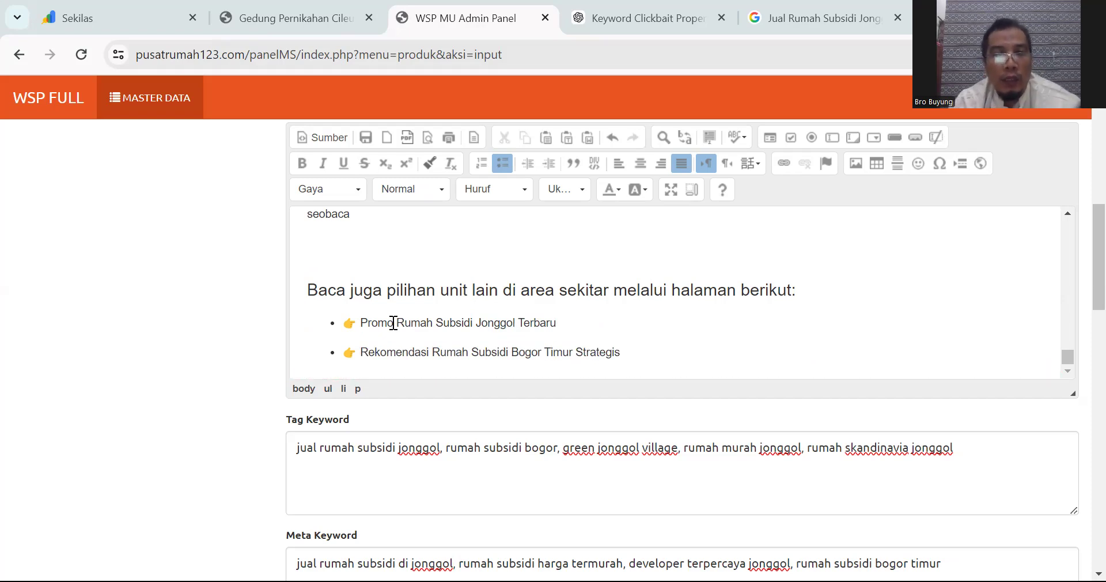
Step: Replace the second bullet's text with 'Gedung Pernikahan Murah Dicileungsi'
left_click_drag(360, 322, 566, 317)
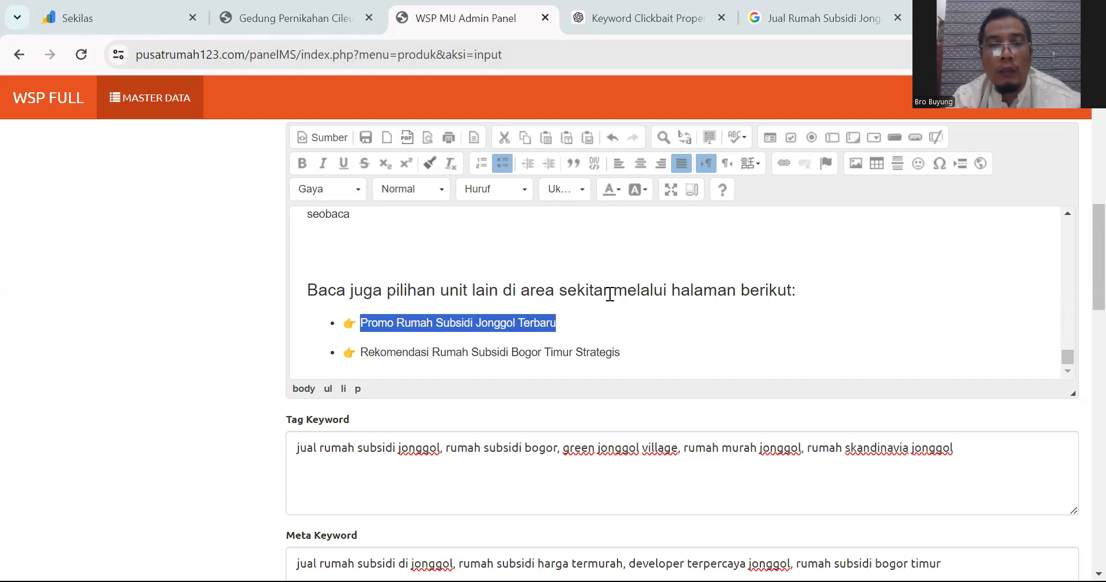
scroll(528, 308, "down", 1)
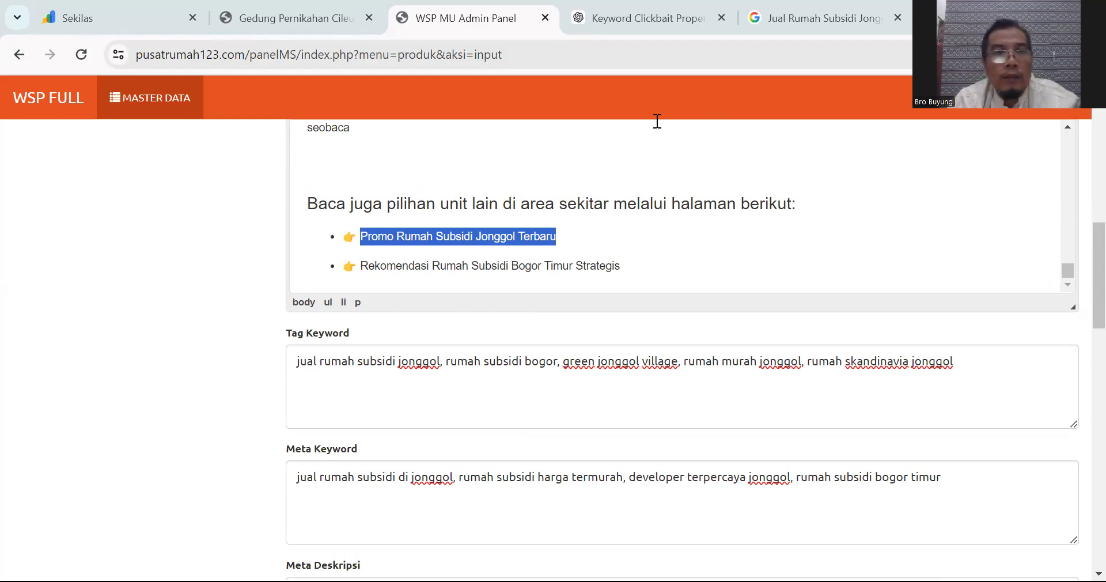
left_click(494, 266)
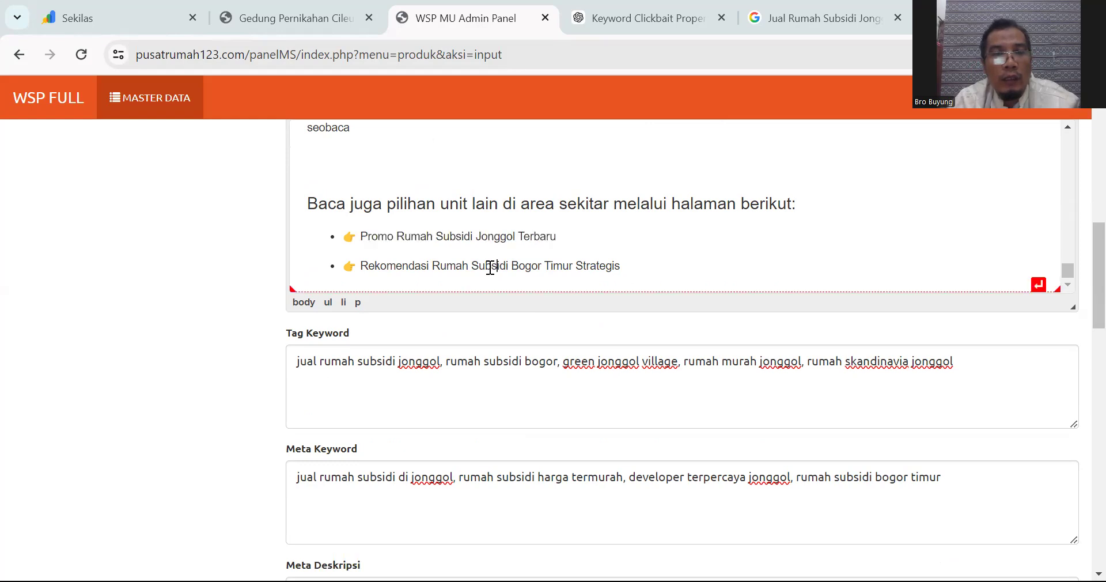
left_click(364, 265)
left_click_drag(591, 263, 625, 268)
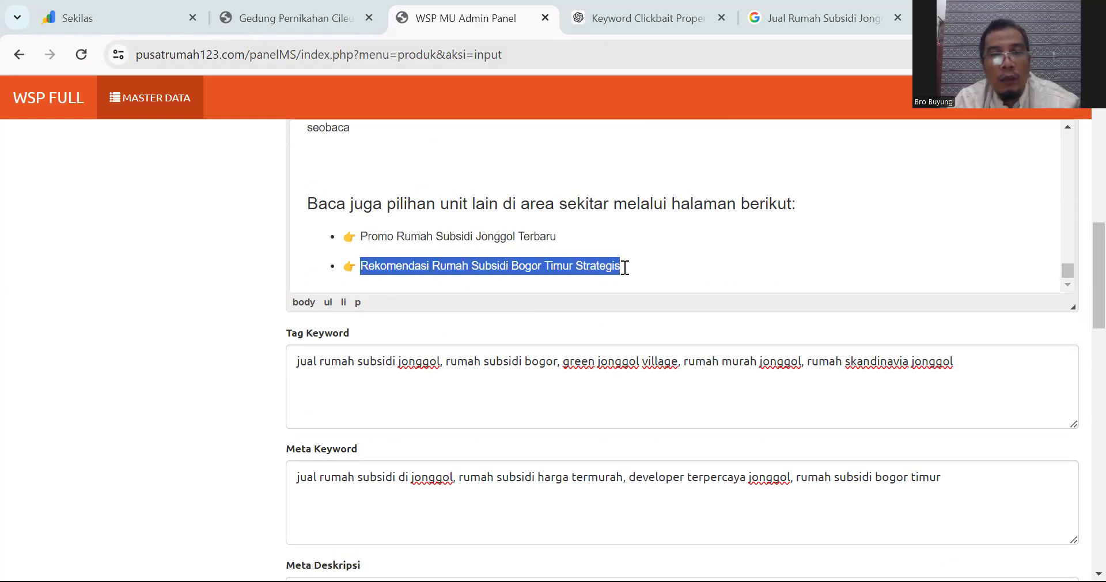
type("Sewa ")
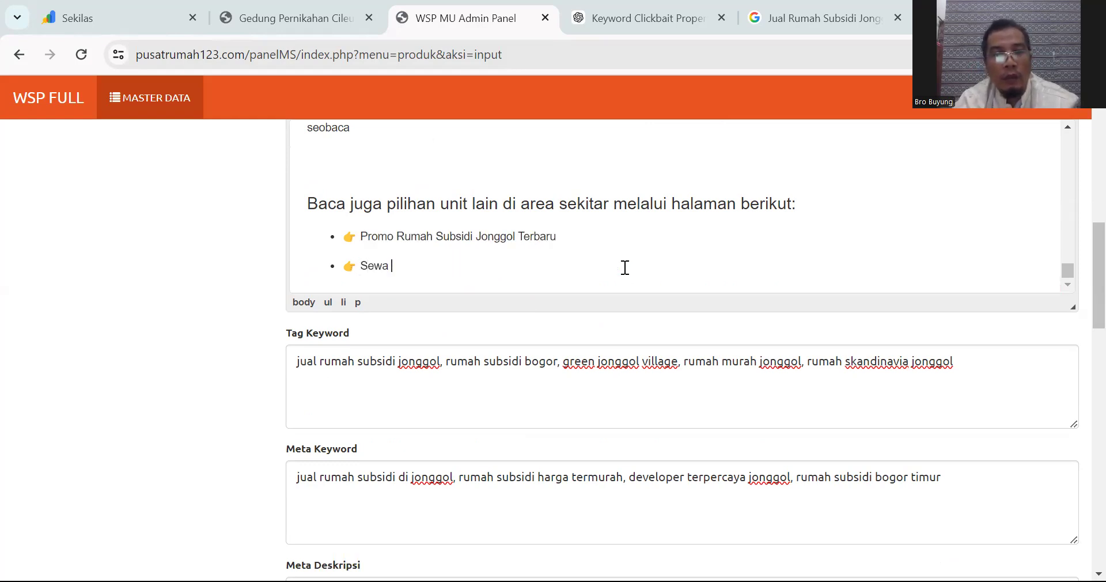
type("Gedung Perni")
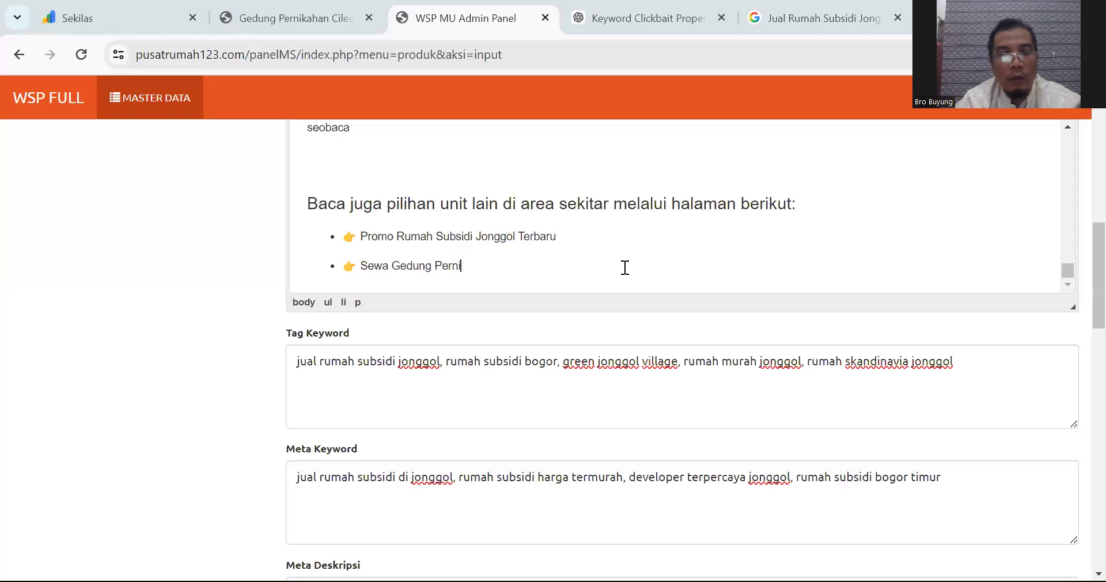
key("BackSpace")
key("BackSpace")
key("BackSpace")
key("BackSpace")
key("BackSpace")
key("BackSpace")
key("BackSpace")
key("BackSpace")
key("BackSpace")
key("BackSpace")
key("BackSpace")
key("BackSpace")
key("BackSpace")
key("BackSpace")
key("BackSpace")
key("BackSpace")
key("BackSpace")
type("Gedung")
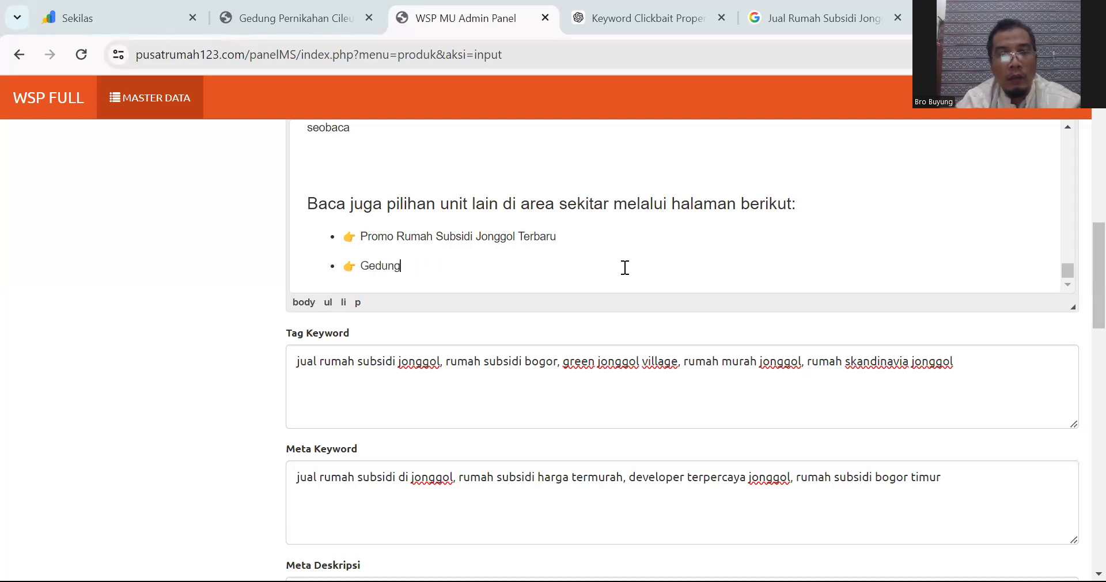
type(" Pernikahan ")
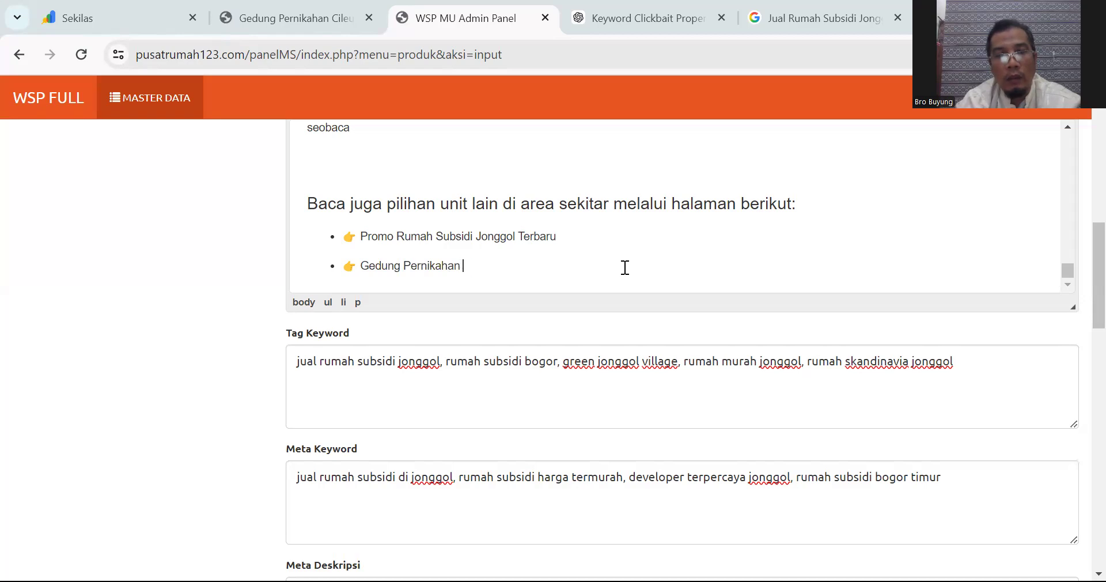
type("Murah Dic")
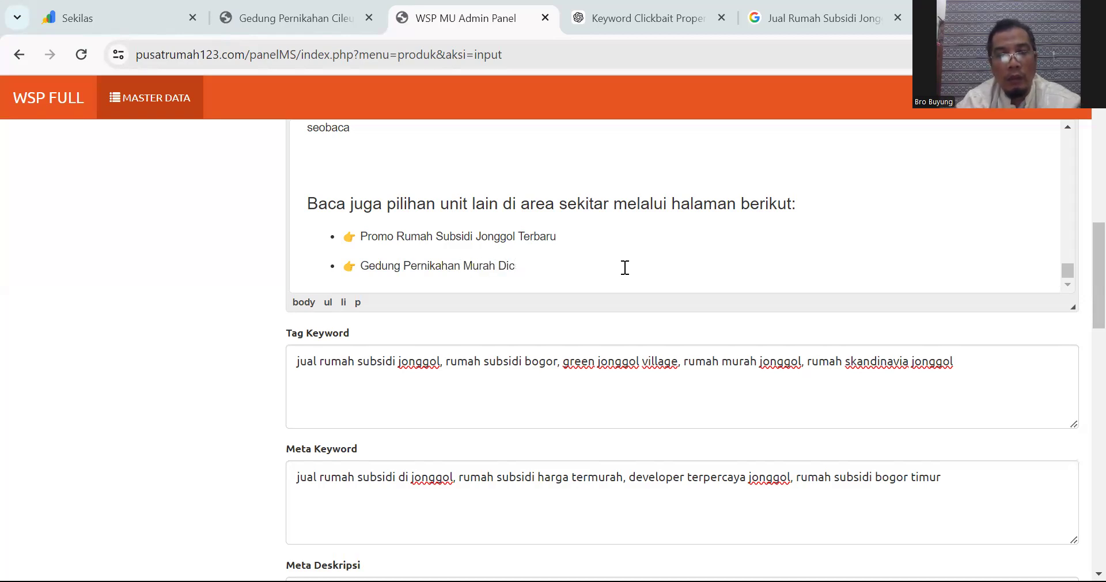
type("eleungsi")
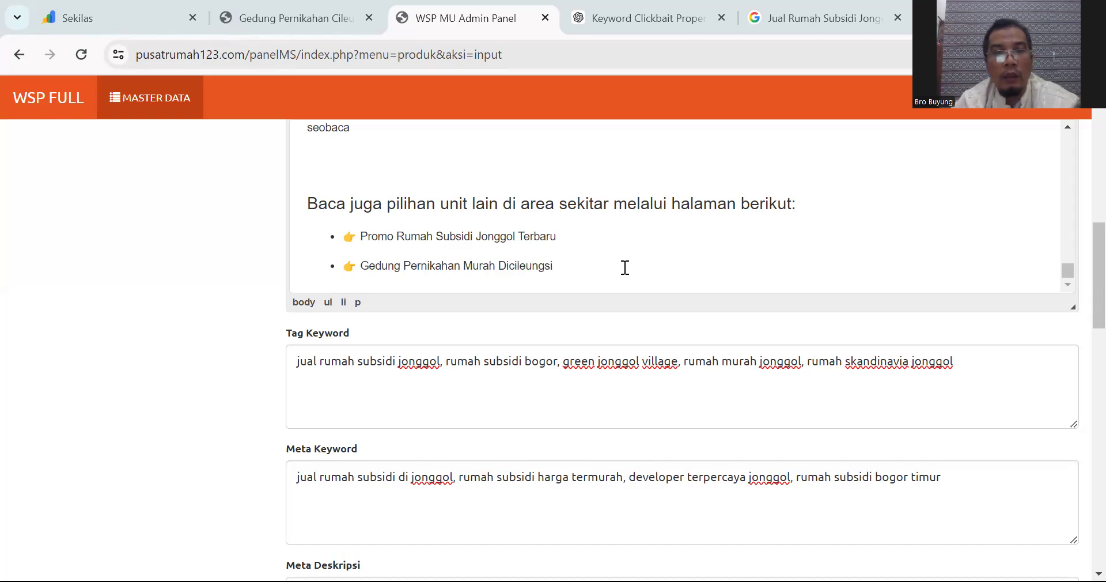
Step: Select the Gedung Pernikahan Murah Dicileungsi bullet and bring up the Tautan link dialog
triple_click(369, 269)
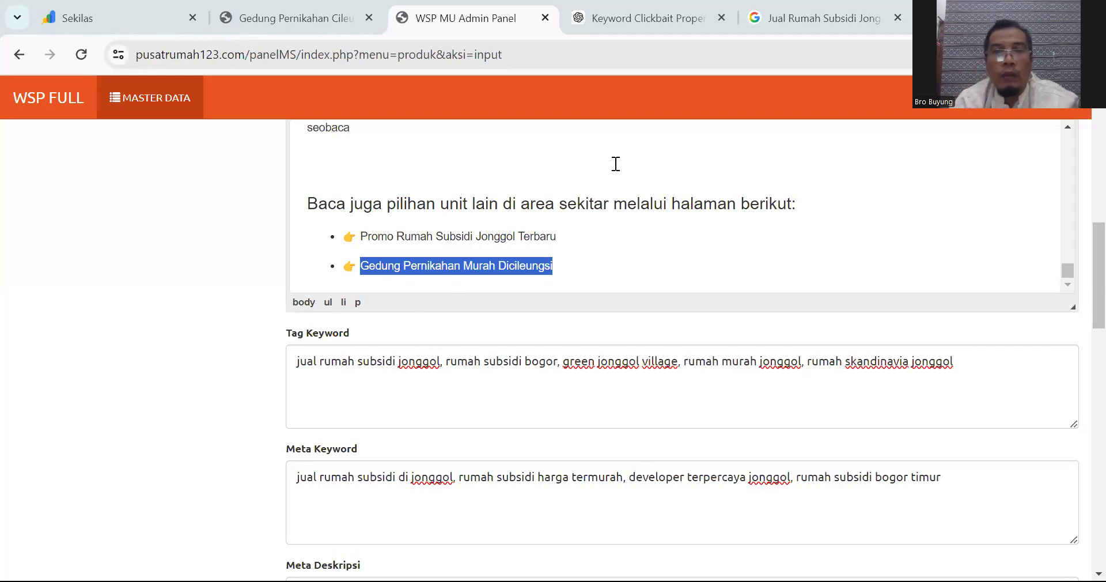
scroll(1079, 227, "up", 1)
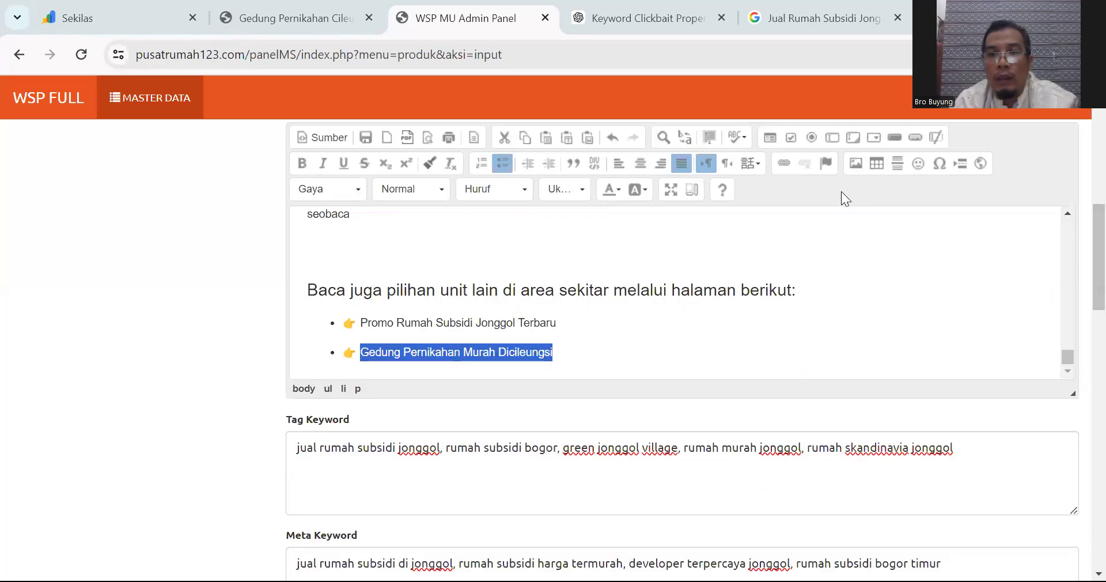
left_click(784, 163)
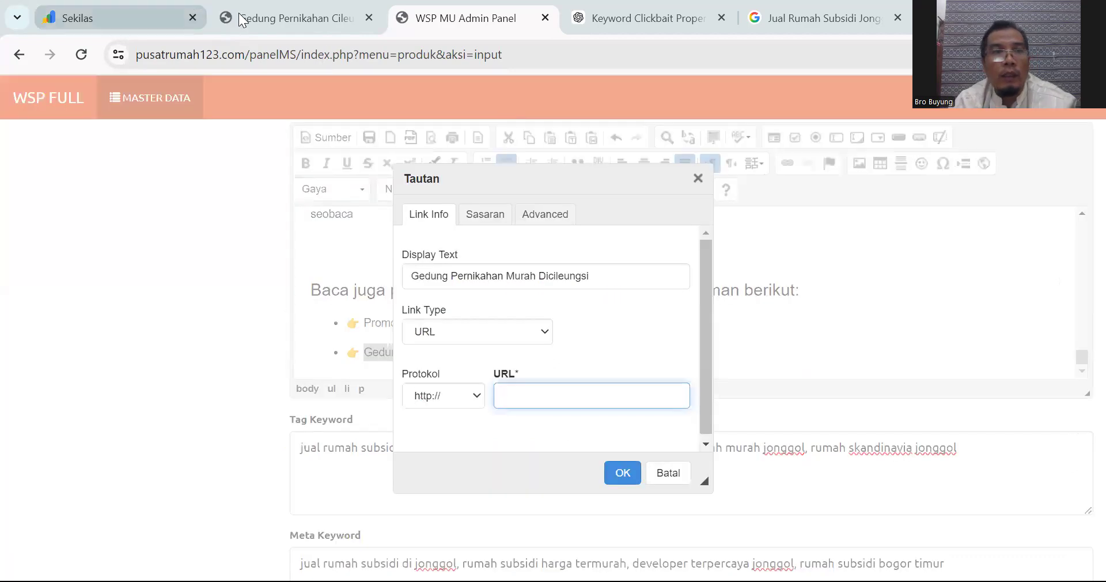
Step: Review the Gedung Pernikahan Cileungsi listing, then return to the Jonggol search tab's address bar
left_click(286, 18)
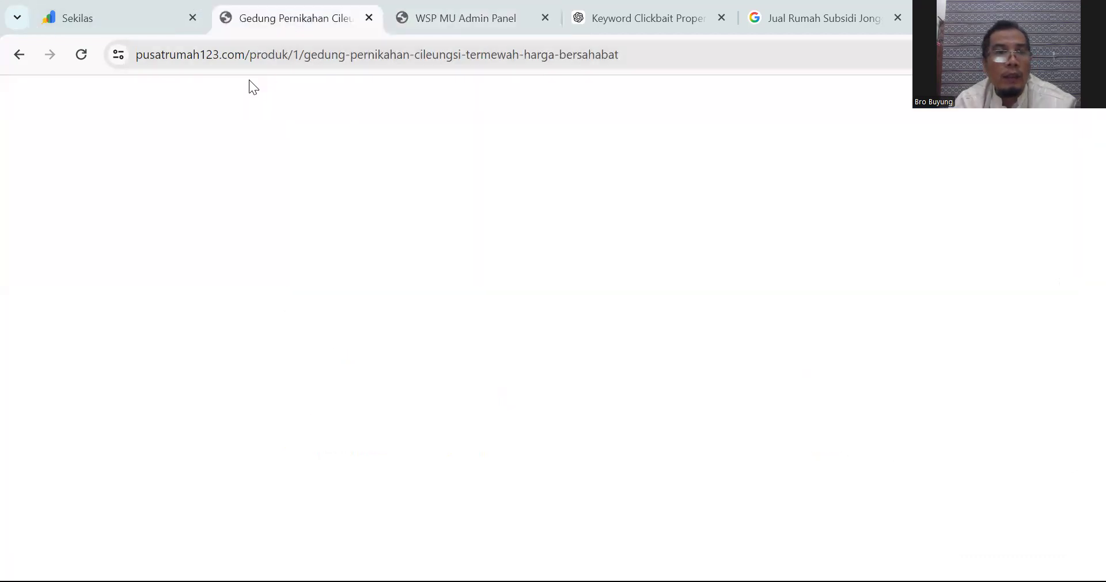
scroll(396, 298, "down", 2)
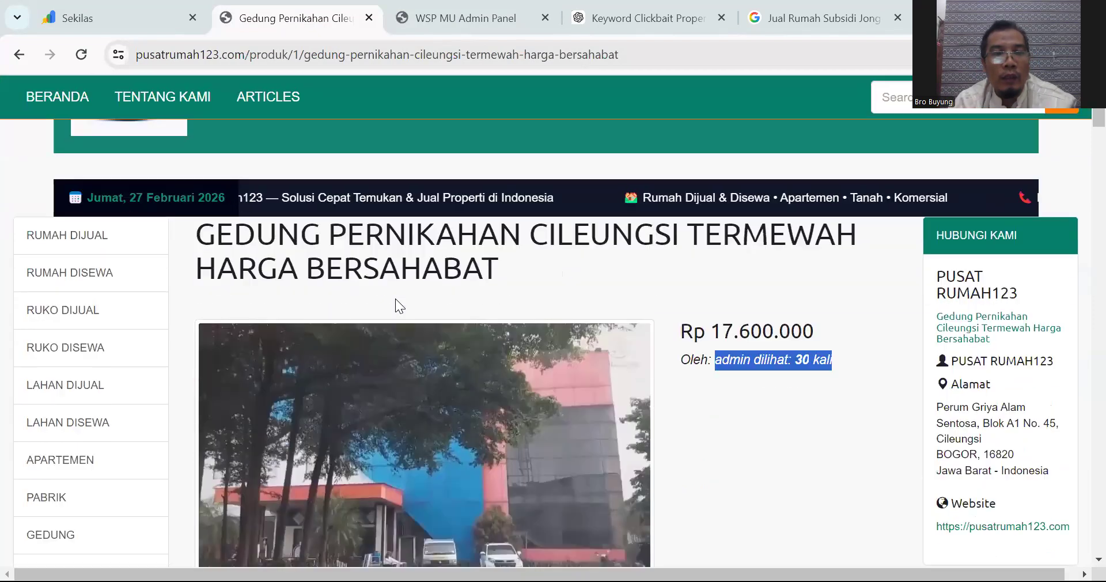
scroll(395, 299, "down", 2)
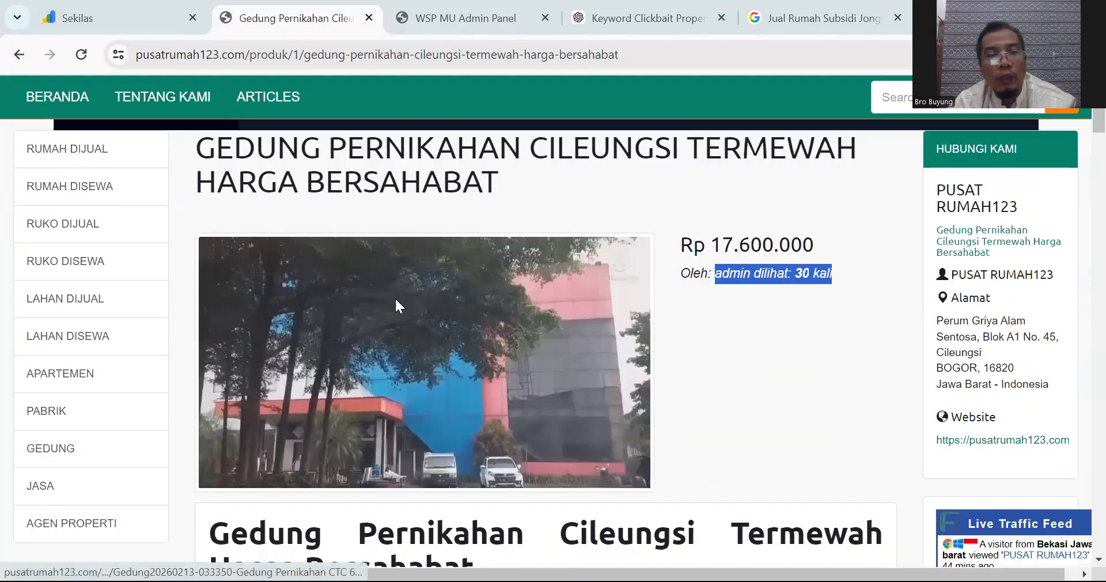
scroll(396, 299, "up", 2)
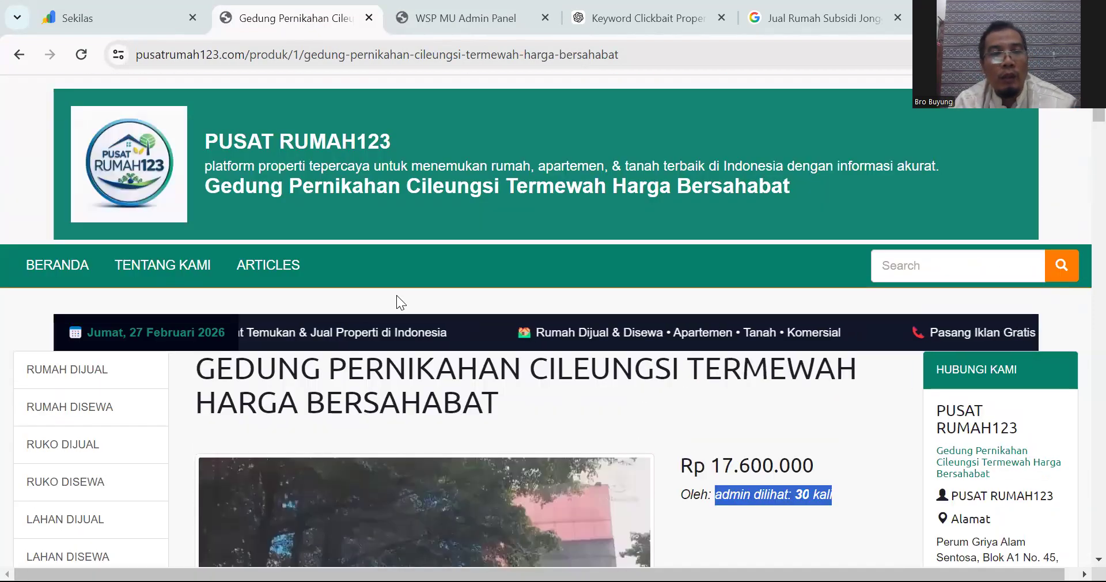
scroll(397, 298, "down", 1)
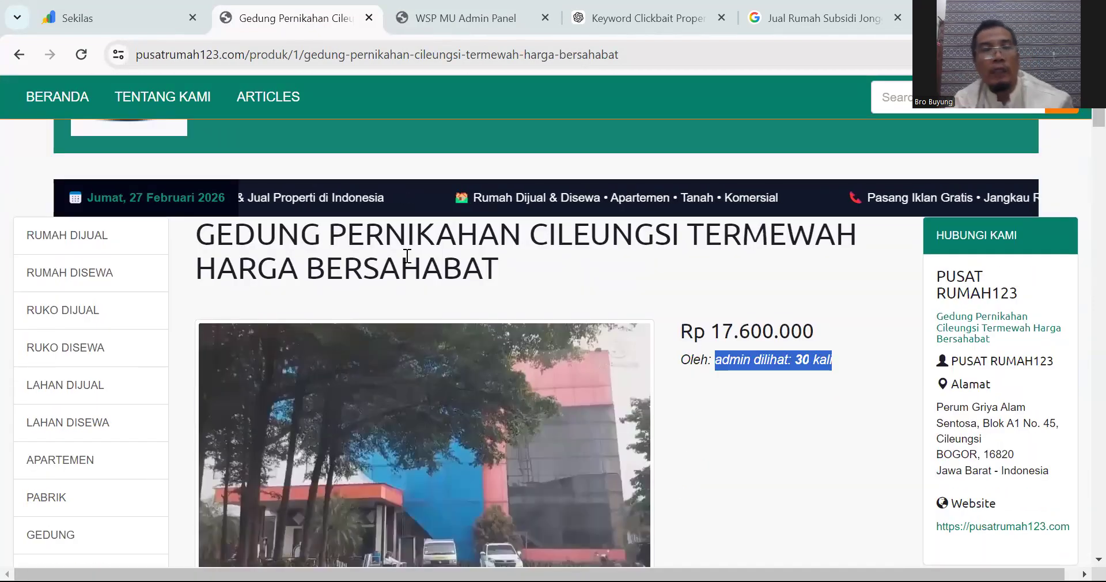
left_click(832, 15)
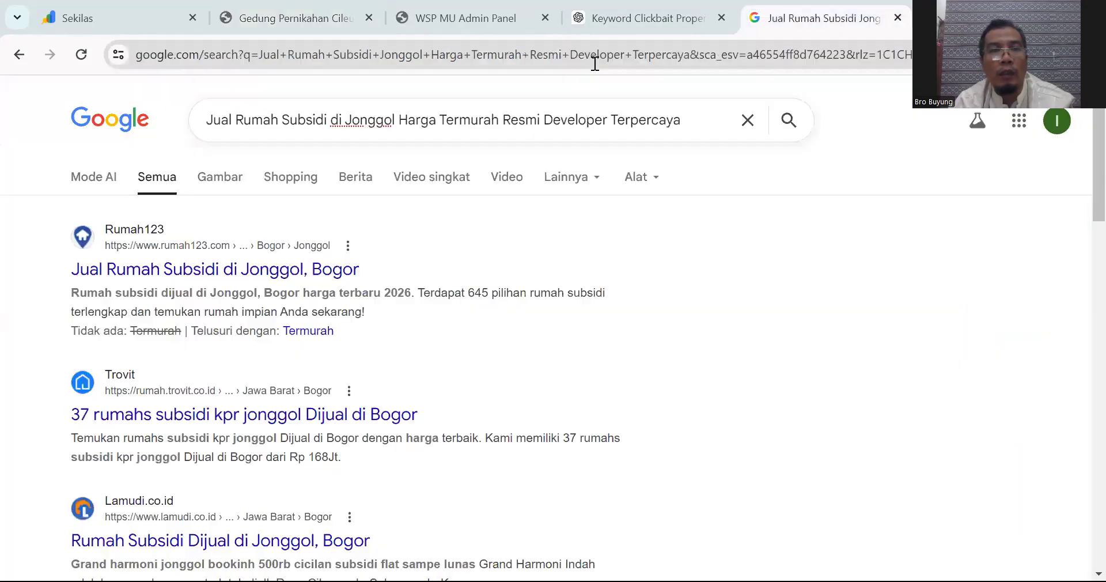
left_click(593, 55)
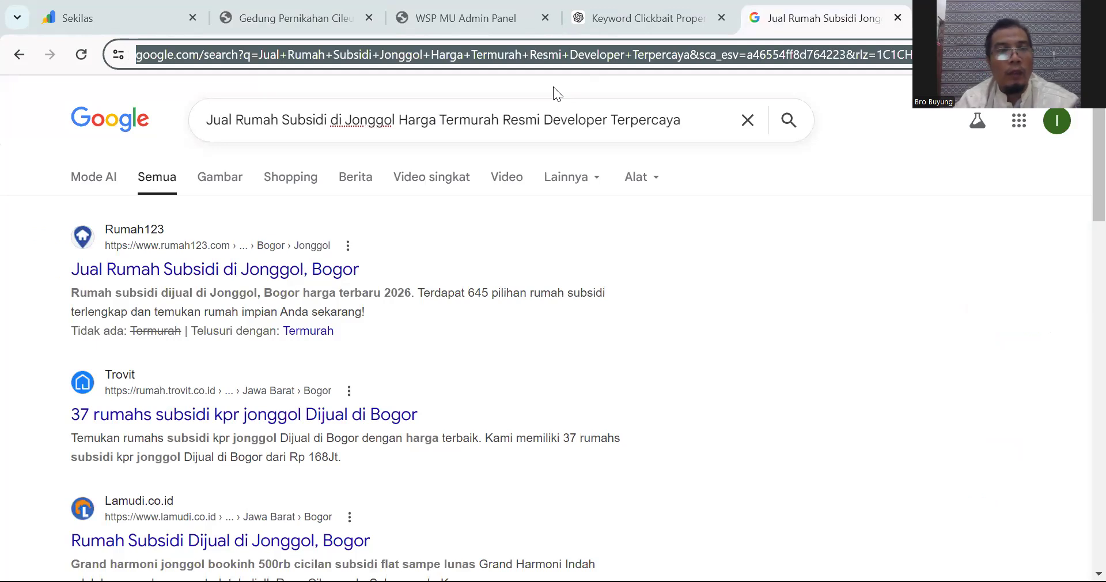
type("ps")
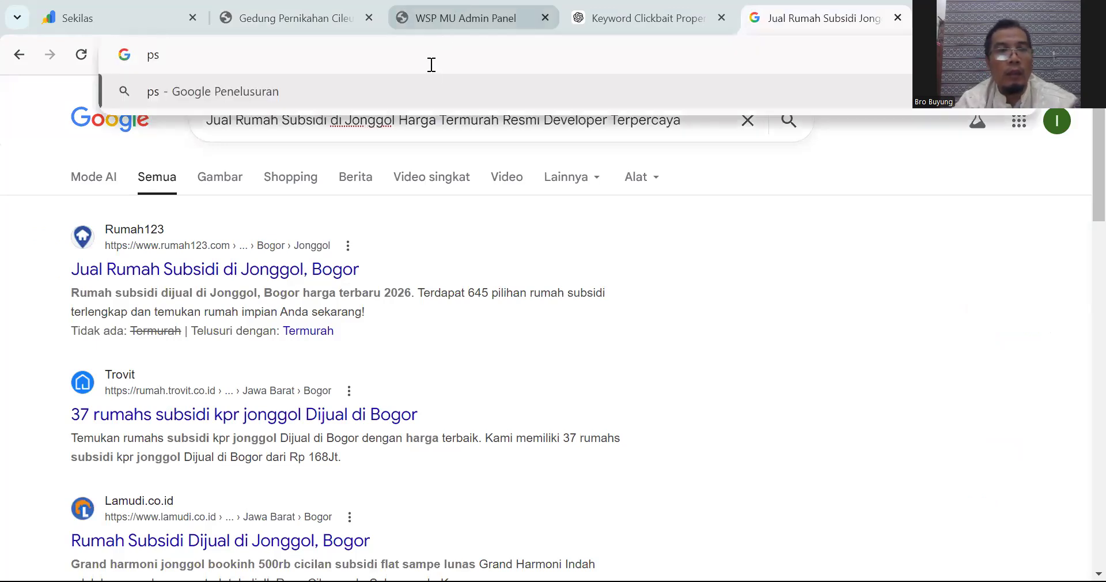
key("BackSpace")
type("asar")
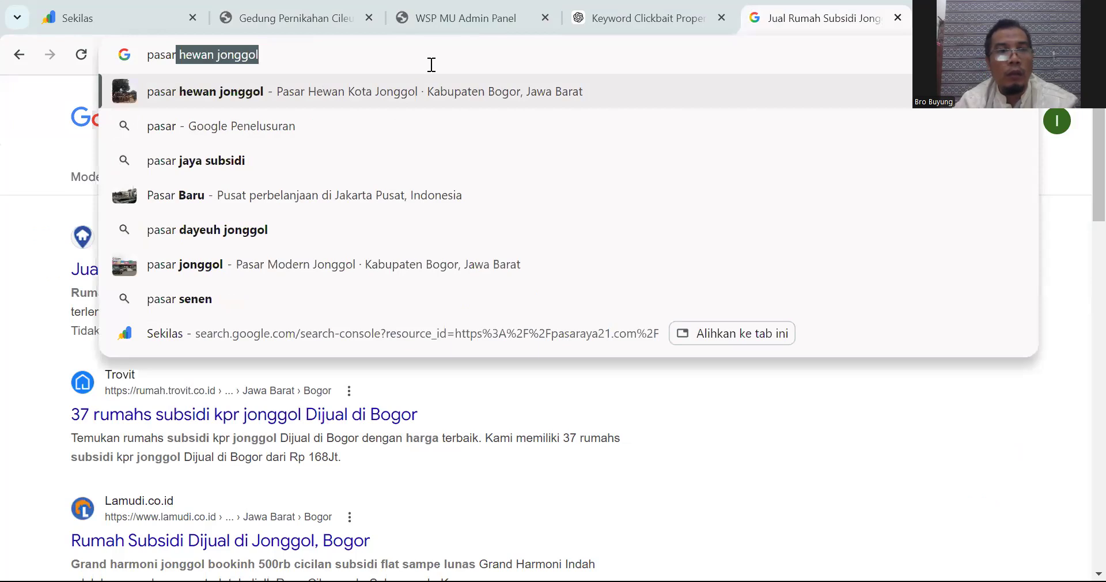
type("umah")
key("BackSpace")
key("BackSpace")
key("BackSpace")
key("BackSpace")
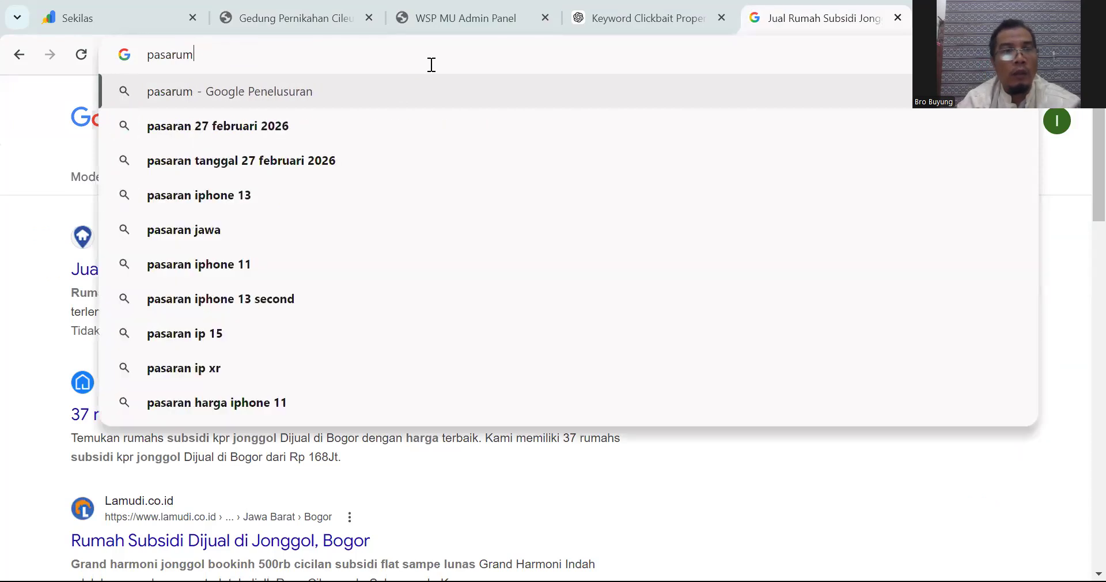
type("rumah")
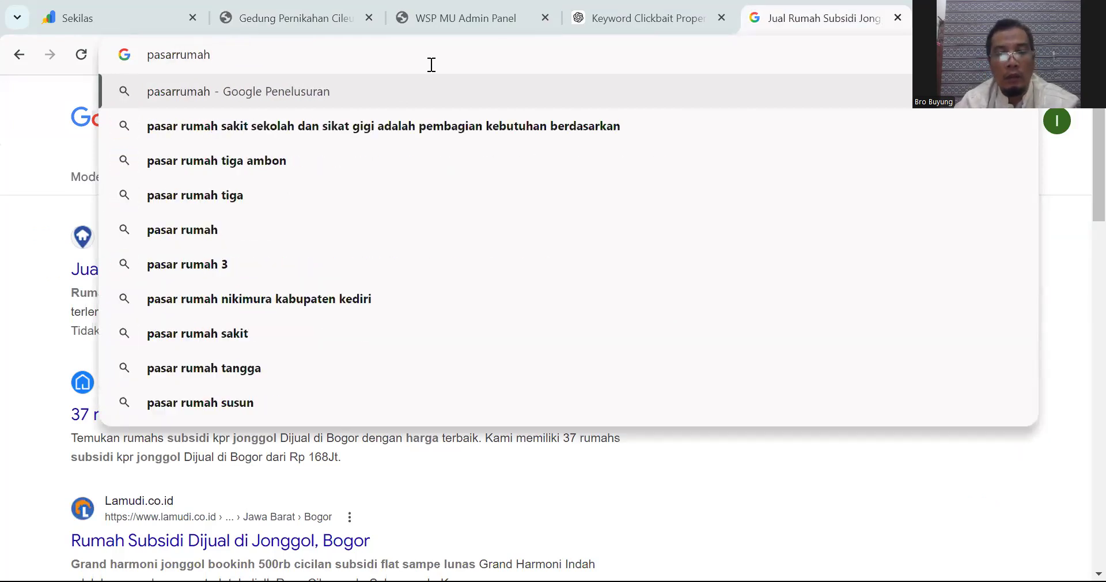
type("123.com")
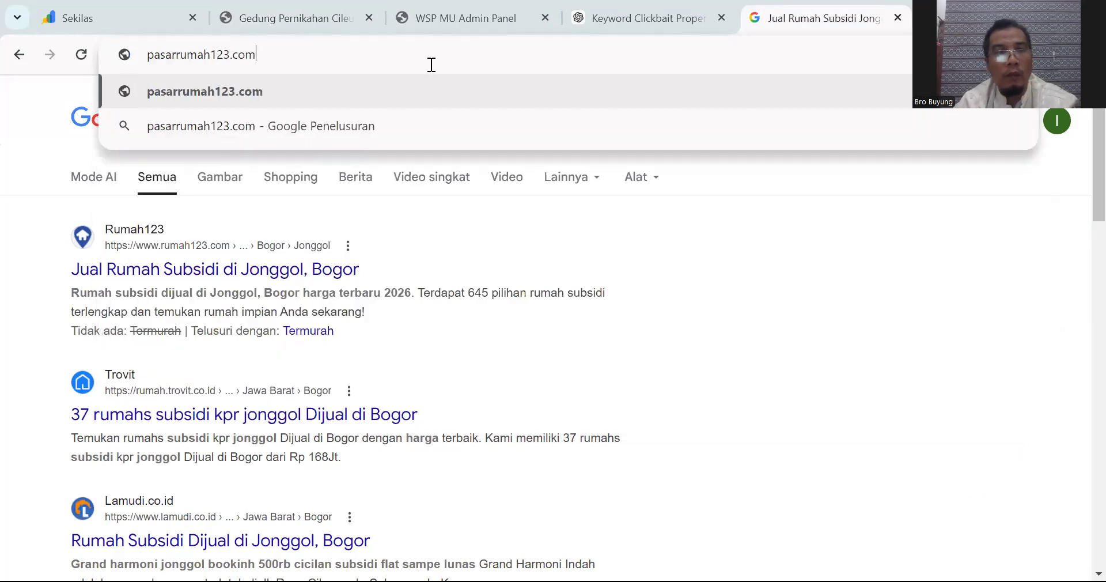
key("Return")
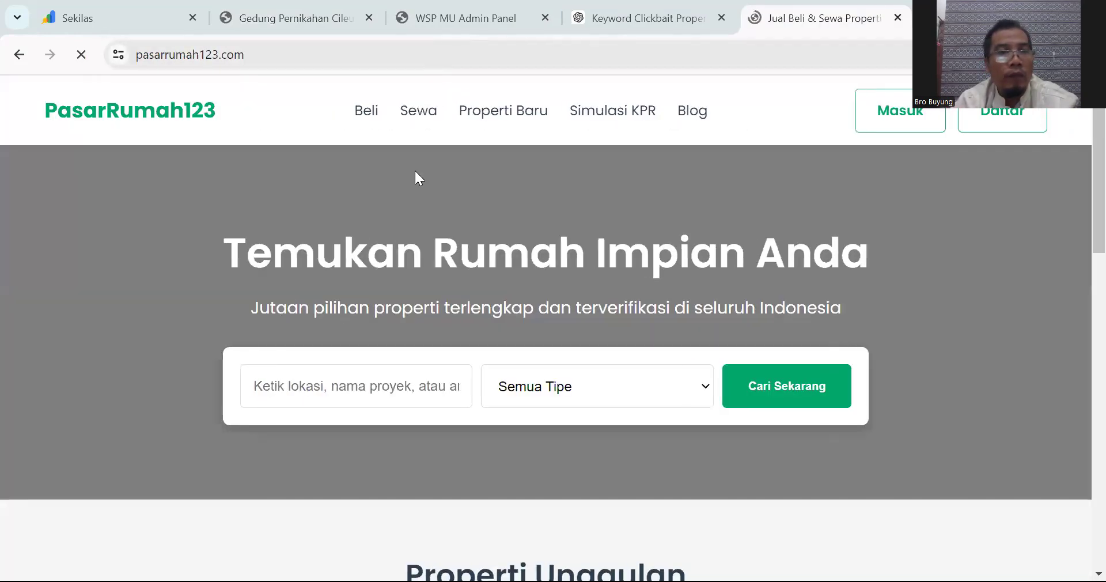
left_click(173, 55)
left_click(172, 54)
left_click(175, 55)
type("www.")
key("Return")
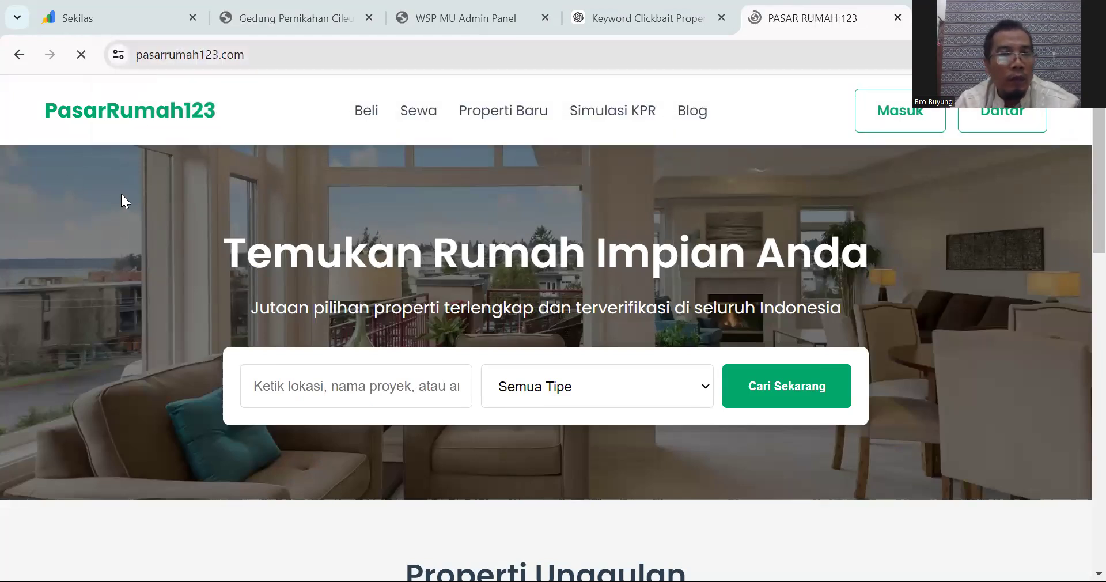
Step: Open the Gedung Pernikahan Cileungsi product from Produk Terbaru and select its URL
scroll(392, 216, "down", 10)
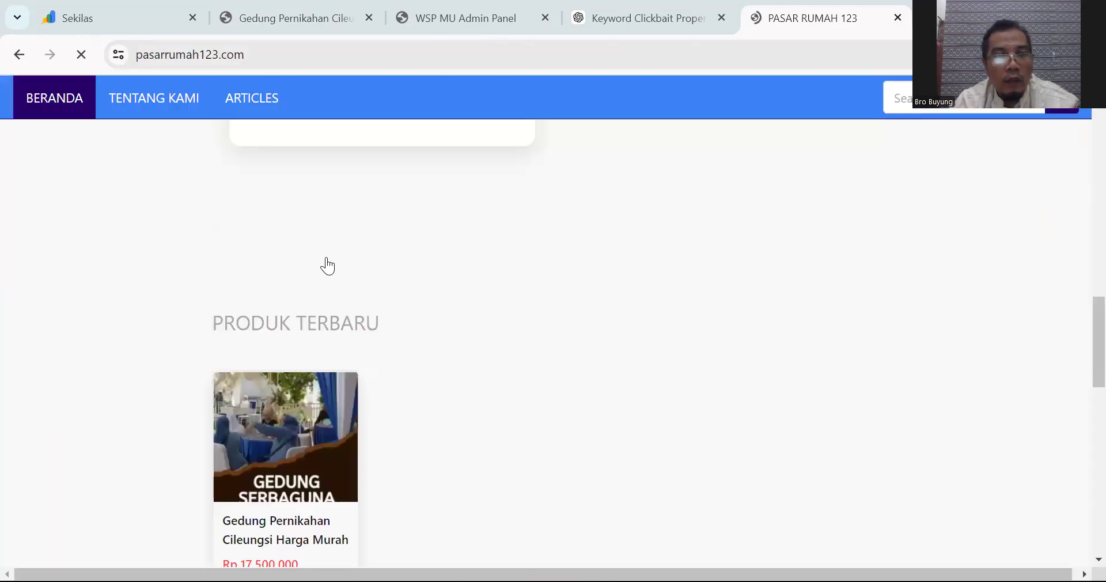
scroll(328, 334, "down", 4)
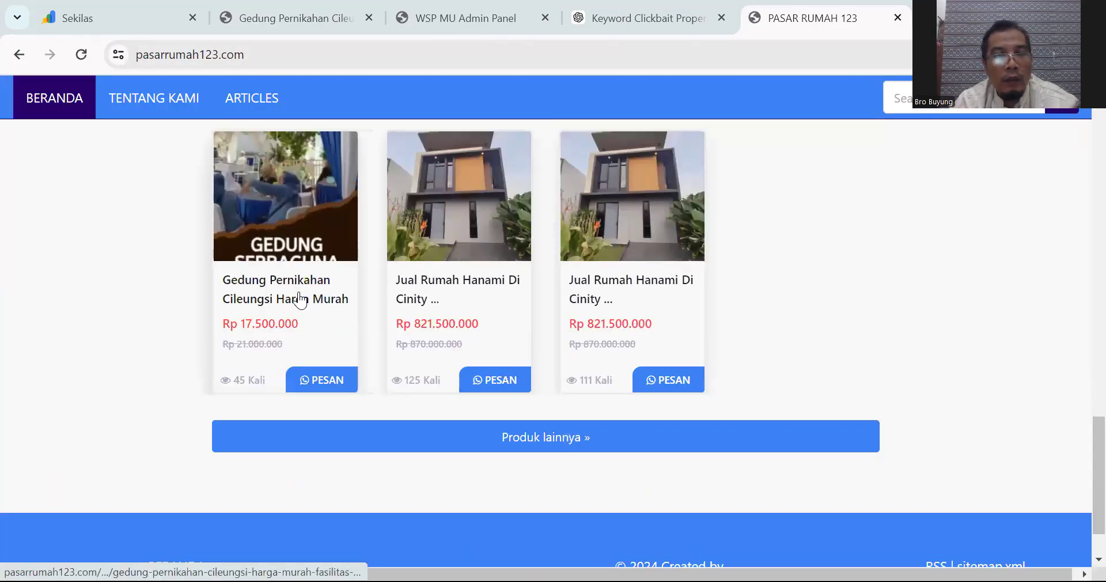
left_click(282, 299)
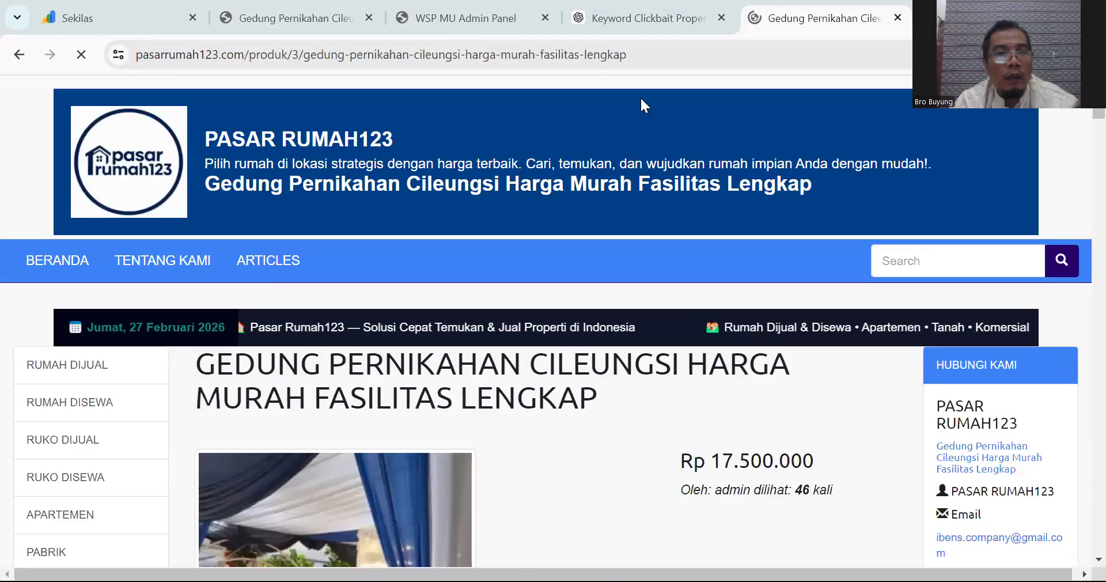
left_click(699, 51)
triple_click(700, 53)
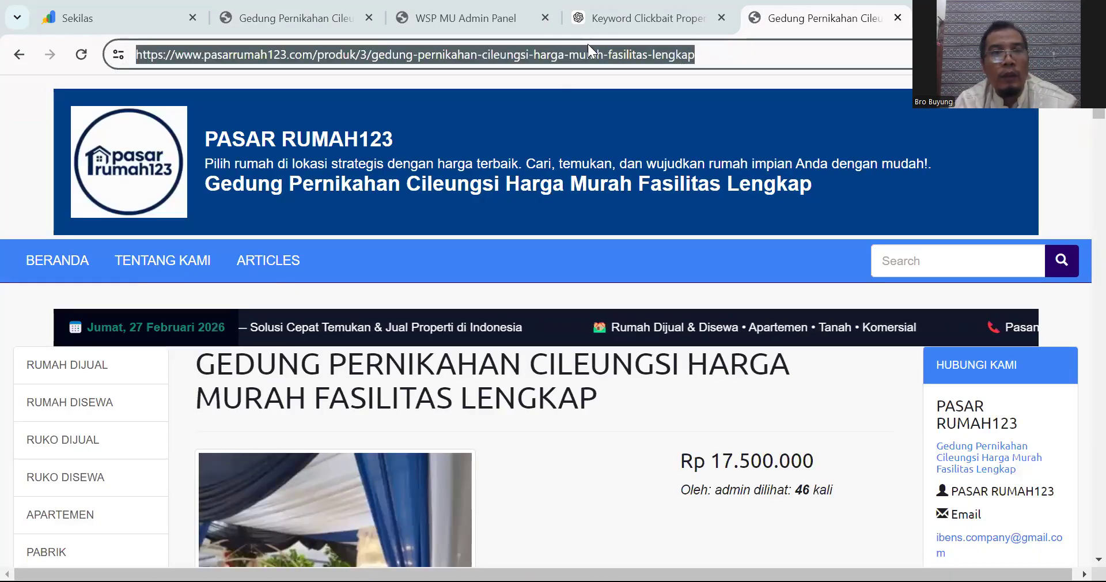
Step: Link the bullet to the pasted listing URL, opening in Jendela Baru (_blank)
left_click(481, 17)
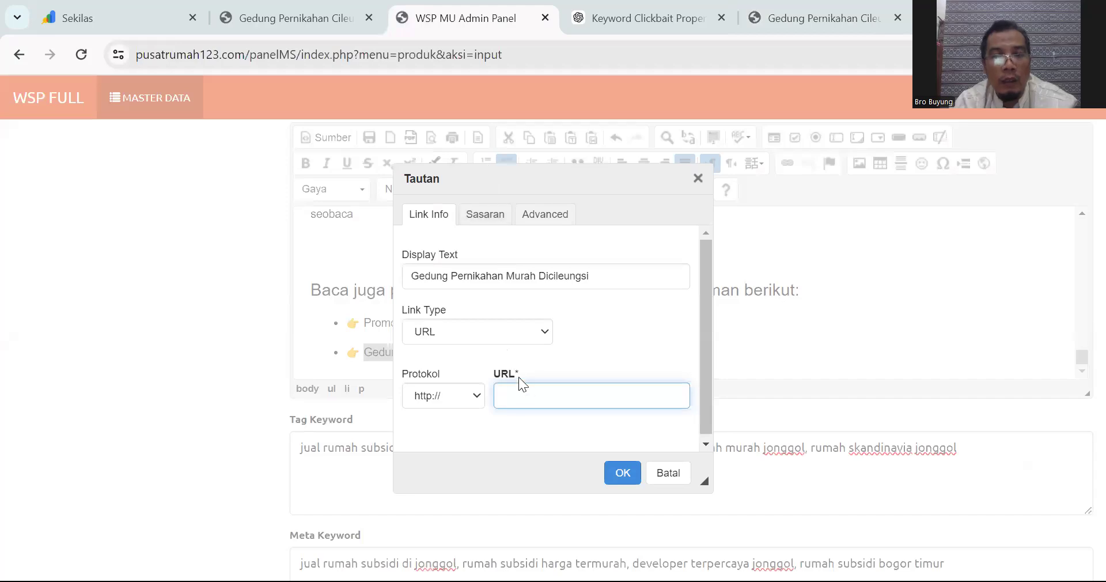
key("ctrl+v")
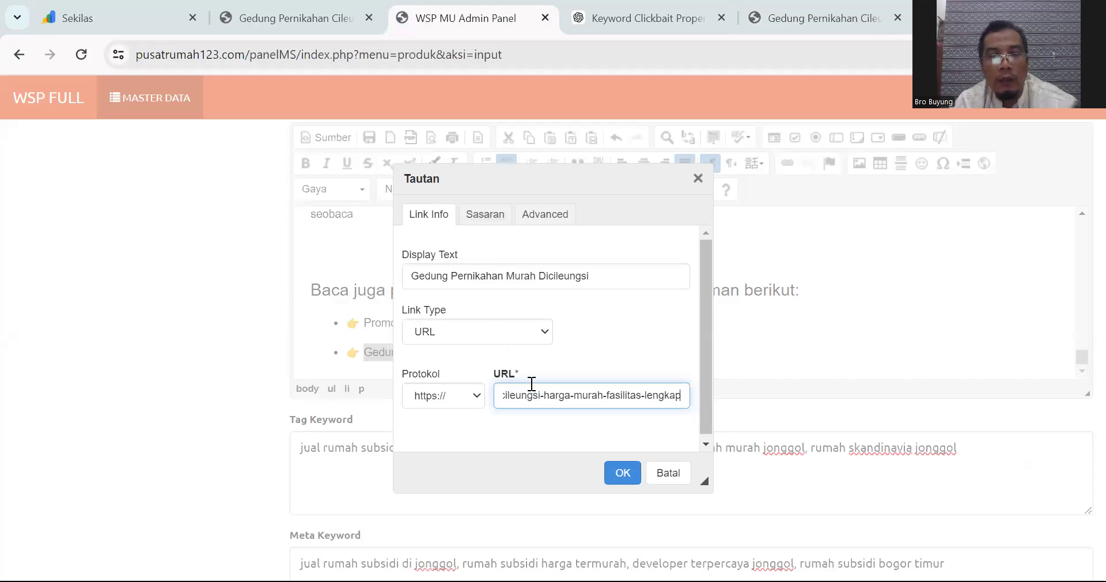
left_click(483, 214)
left_click(490, 275)
left_click(484, 335)
left_click(624, 473)
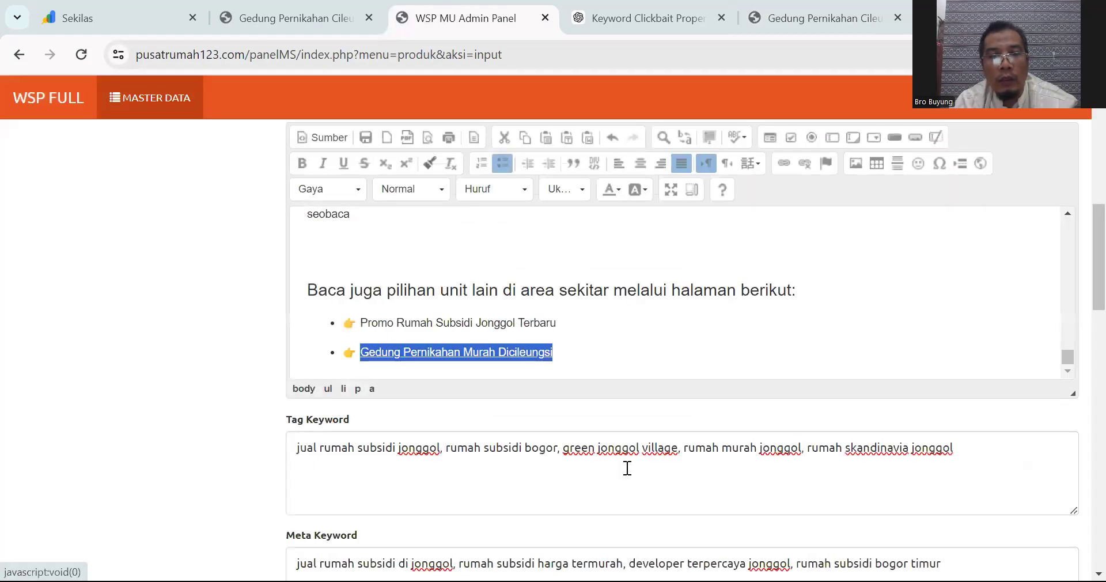
left_click(599, 354)
Step: Type 'seodenai,' into Konten Google and start a new line
scroll(554, 333, "down", 1)
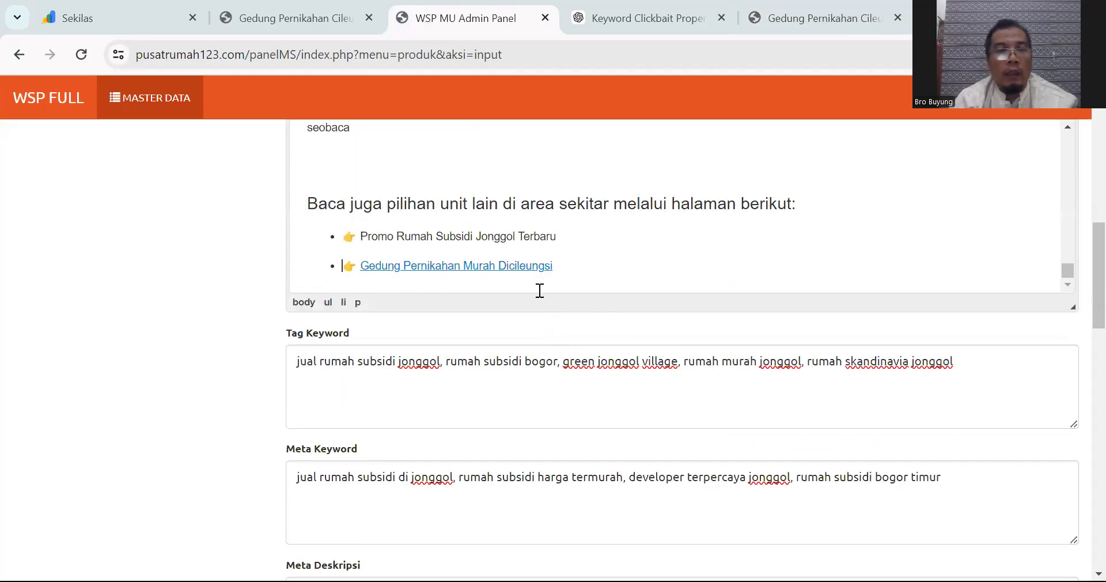
scroll(522, 241, "down", 5)
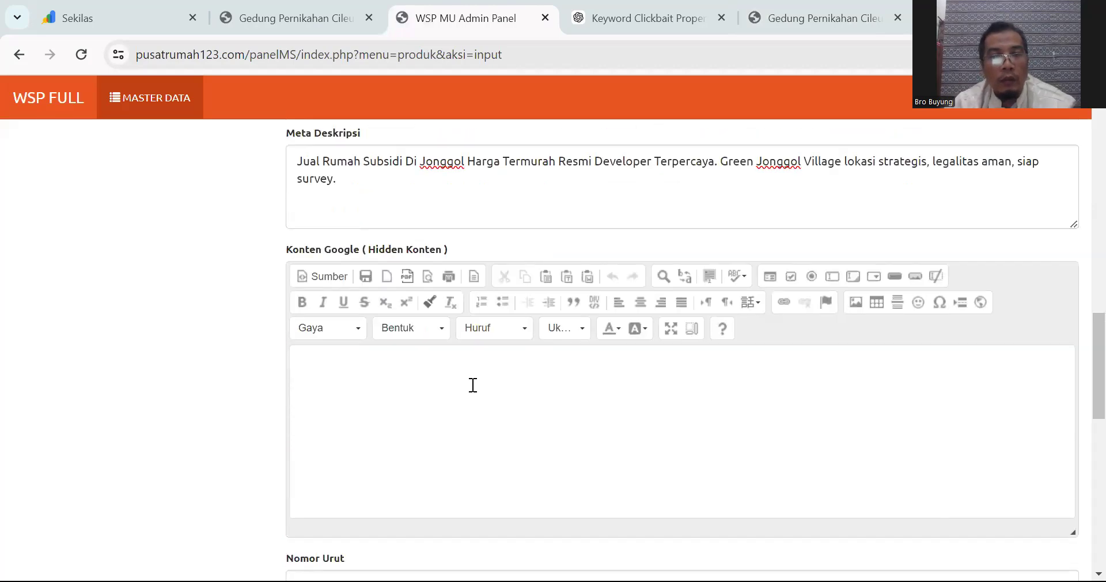
left_click(472, 385)
type("seodena")
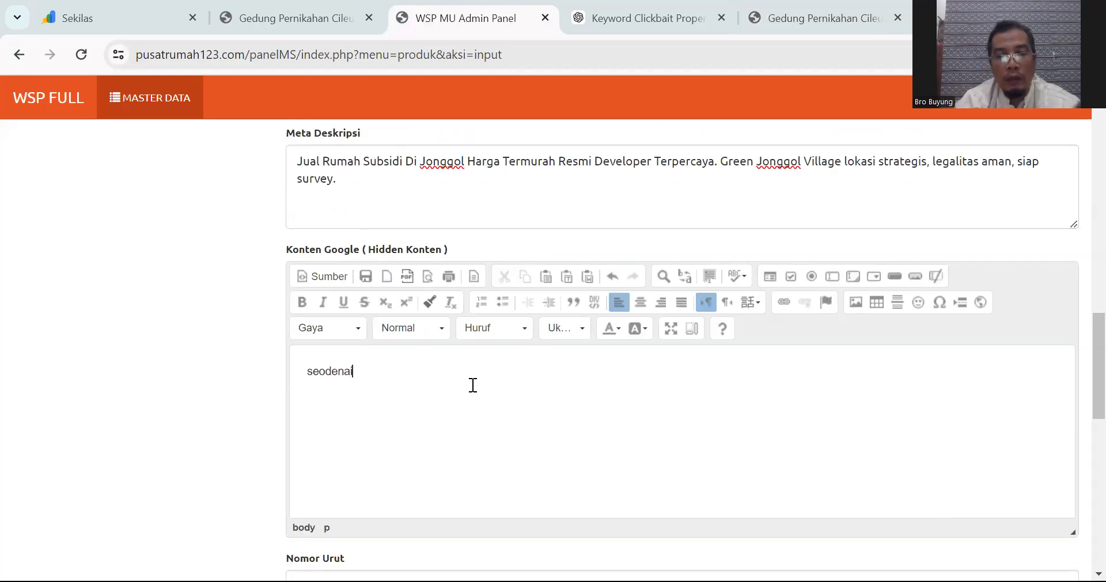
type("i,")
key("Return")
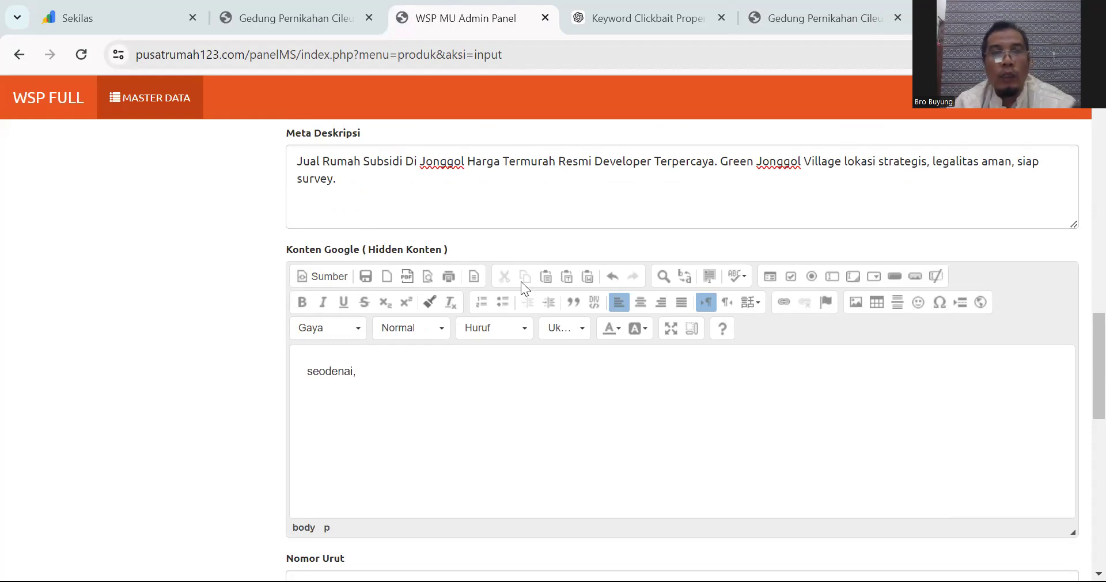
Step: Select the five numbered Jonggol clickbait keywords in the ChatGPT keyword response
left_click(660, 8)
scroll(727, 250, "up", 5)
scroll(726, 250, "up", 20)
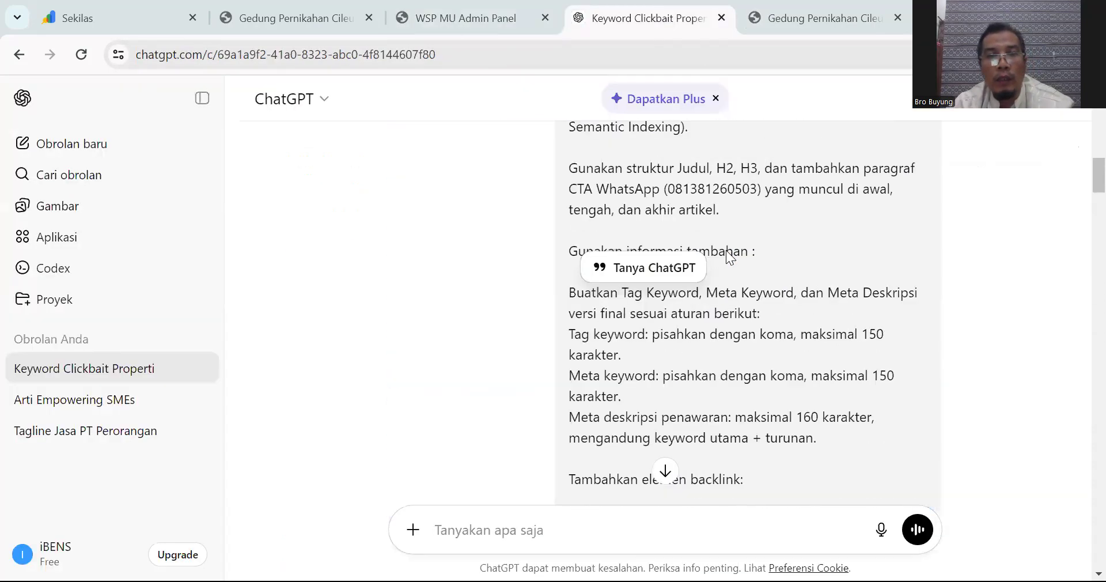
scroll(726, 250, "down", 2)
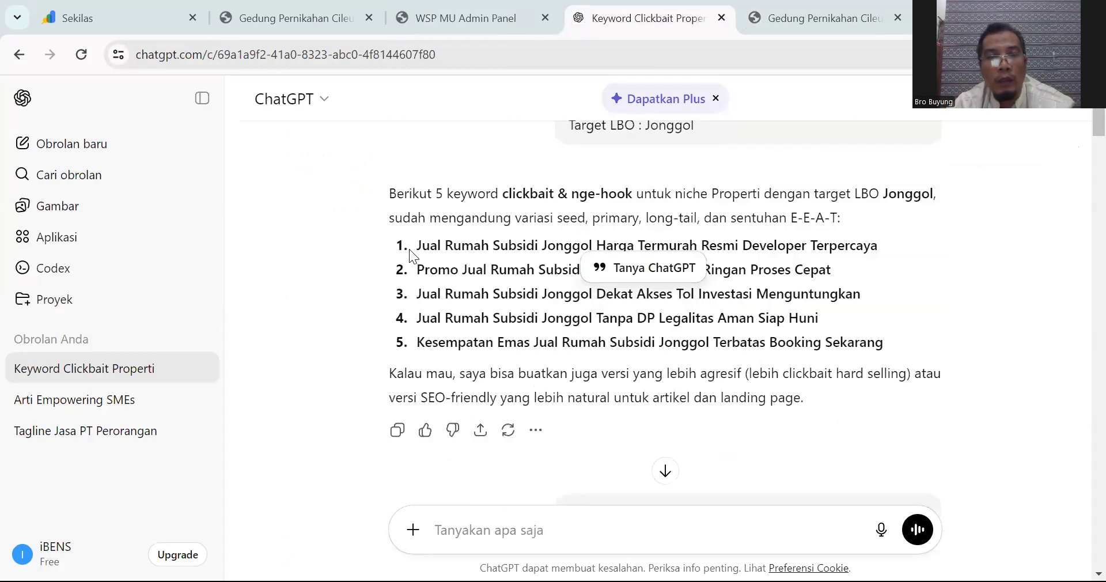
left_click_drag(419, 248, 908, 345)
key("ctrl+c")
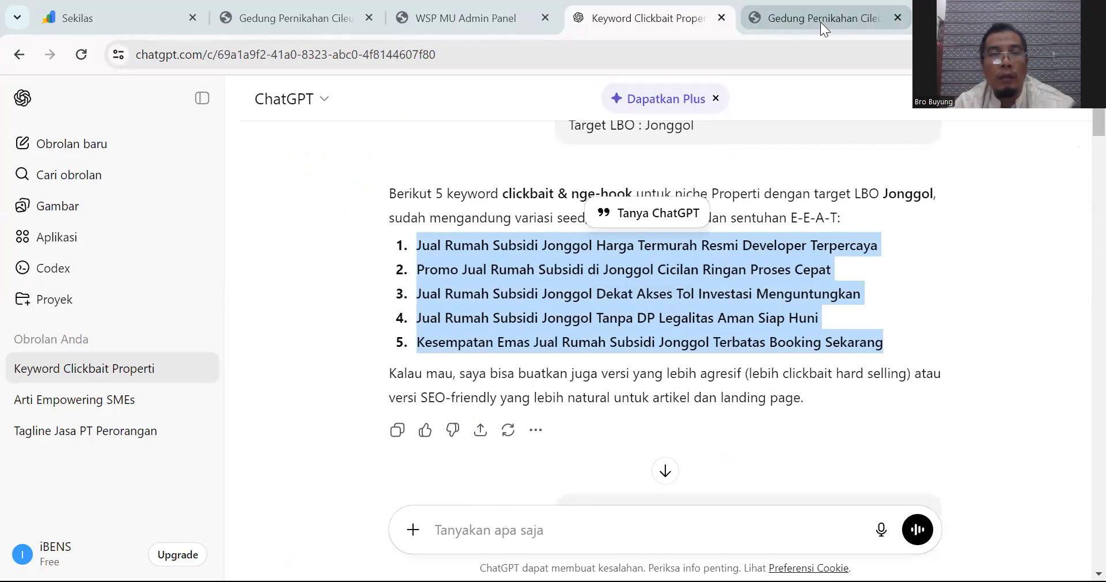
mouse_move(821, 22)
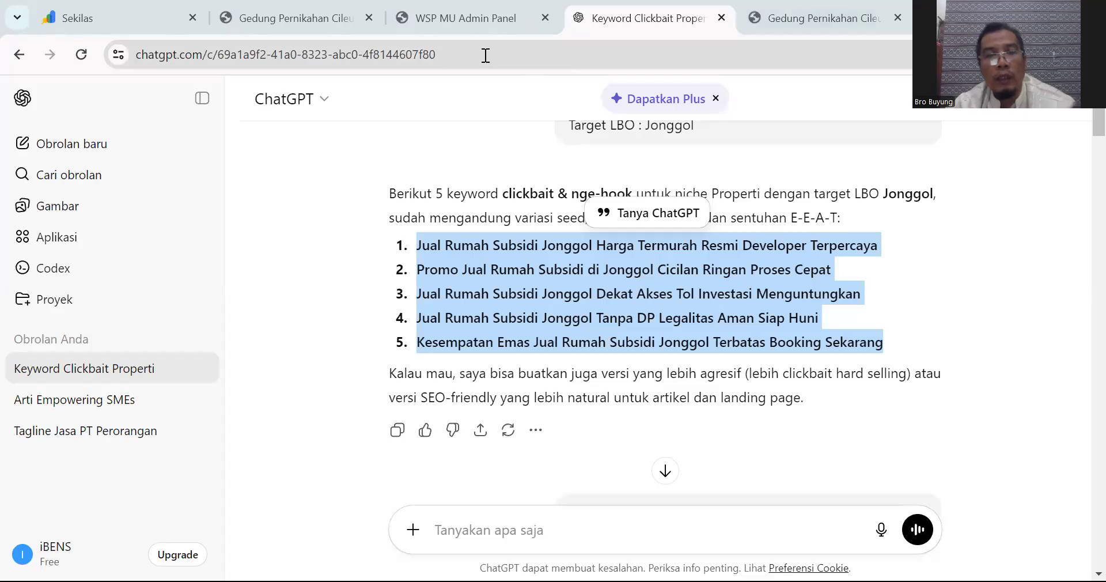
Step: Paste the five clickbait keyword titles into Konten Google
left_click(458, 18)
key("ctrl+v")
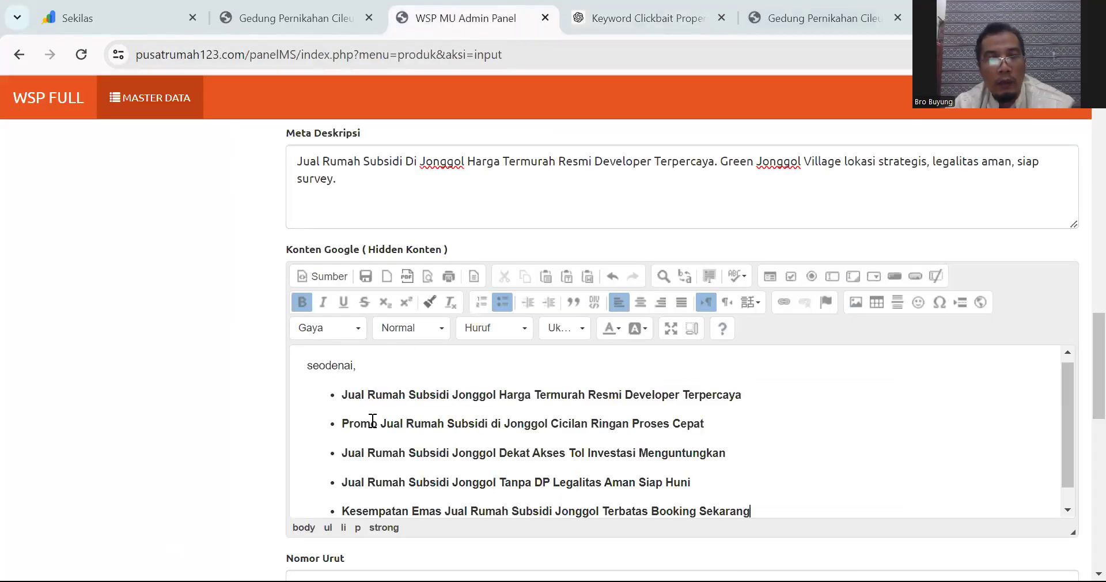
scroll(372, 421, "down", 1)
scroll(304, 385, "down", 4)
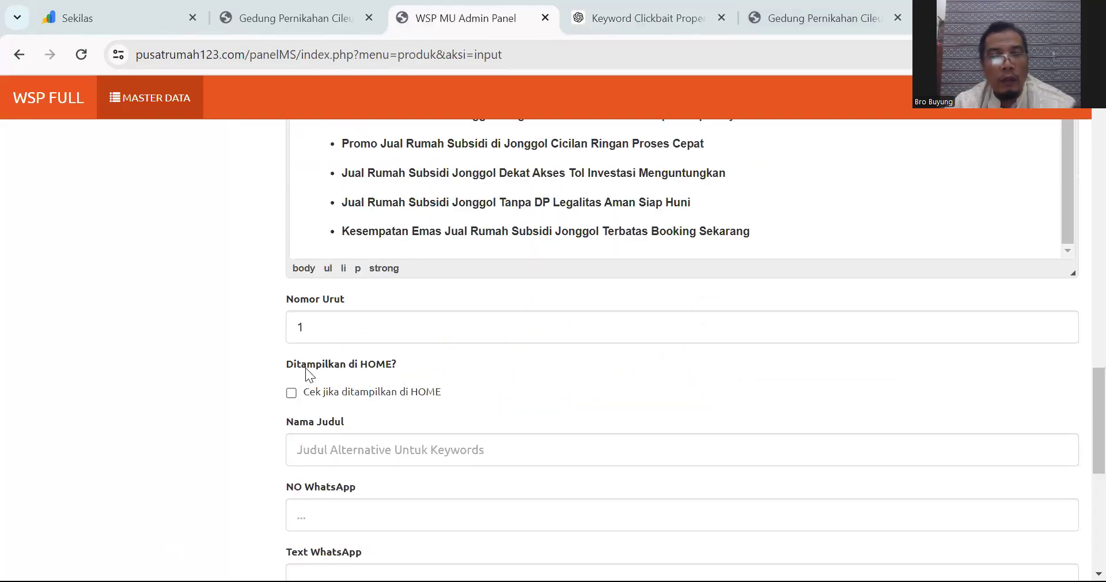
Step: Tick 'Cek jika ditampilkan di HOME' and select the Nama Produk text to copy
left_click(291, 392)
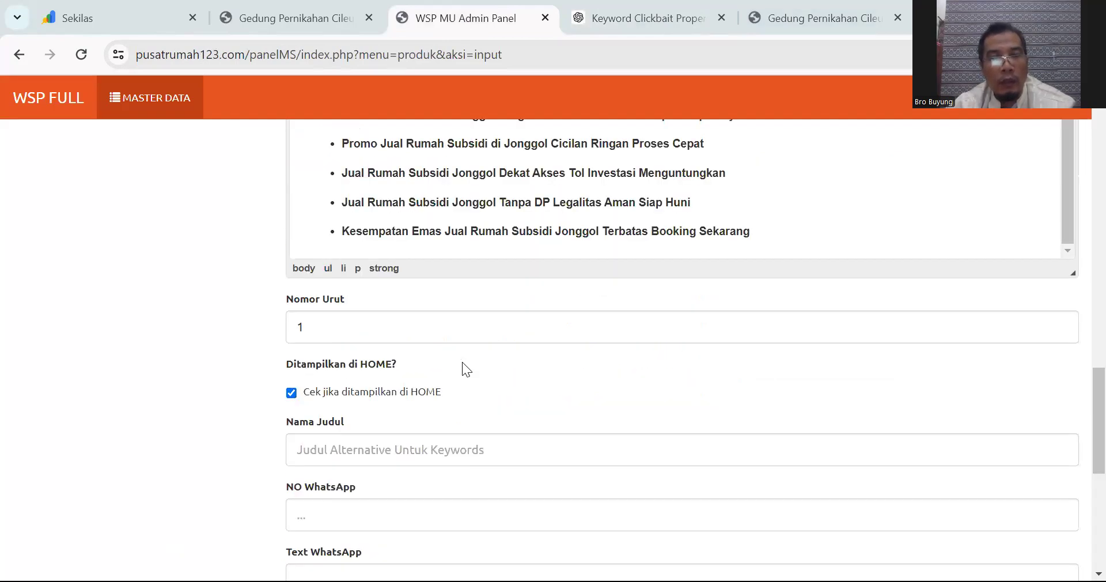
scroll(462, 369, "down", 1)
left_click(358, 368)
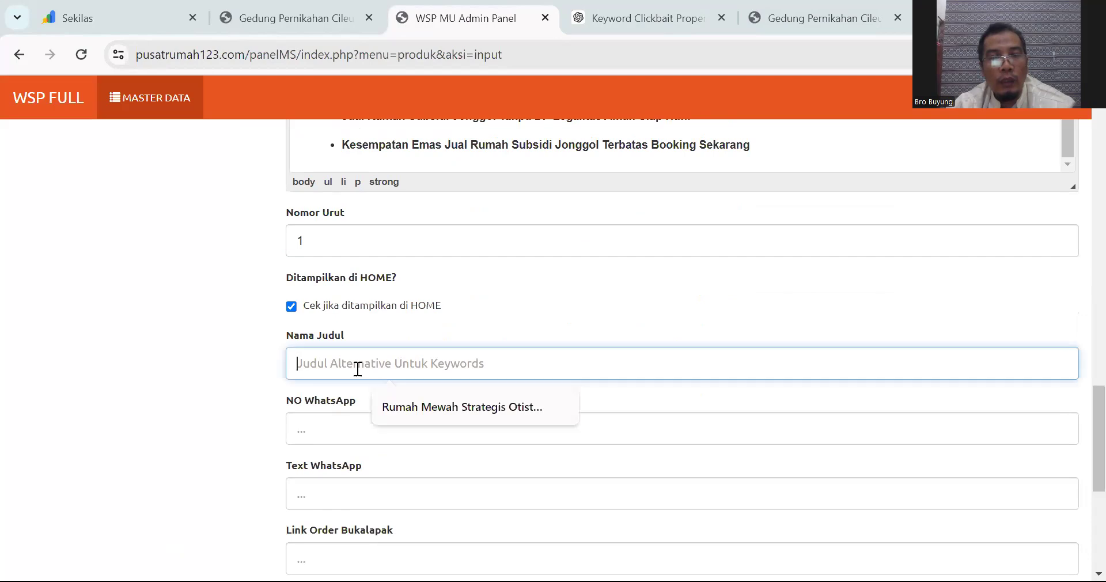
scroll(240, 340, "up", 20)
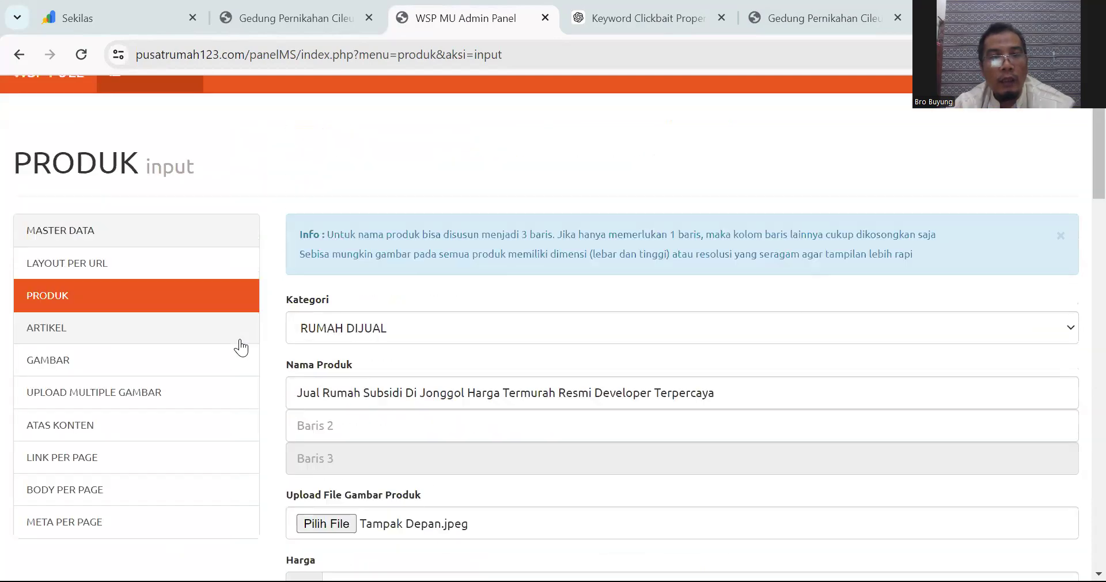
left_click_drag(773, 394, 300, 387)
key("ctrl+c")
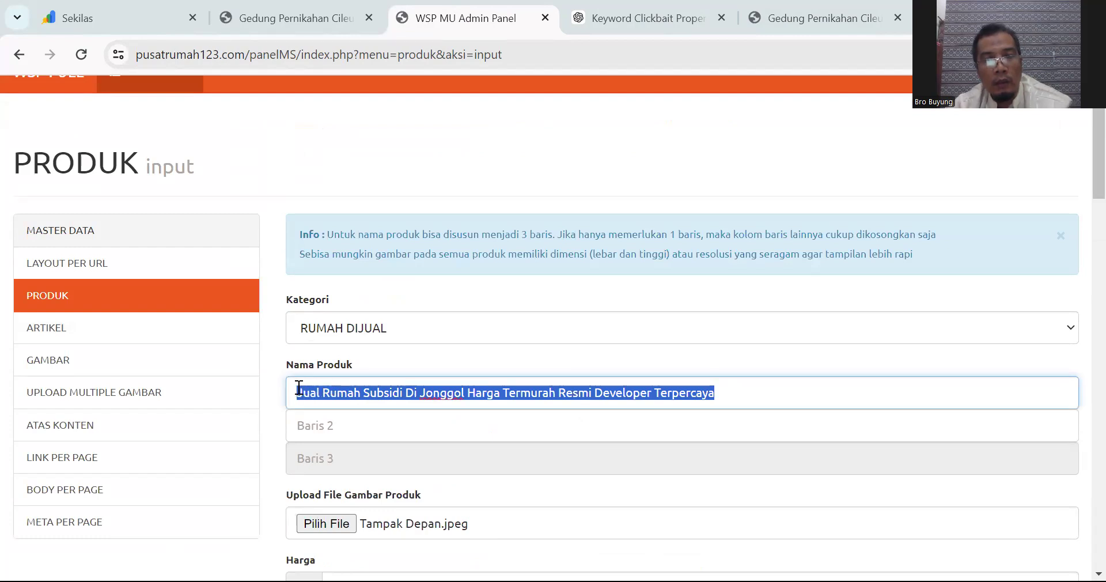
scroll(507, 261, "down", 15)
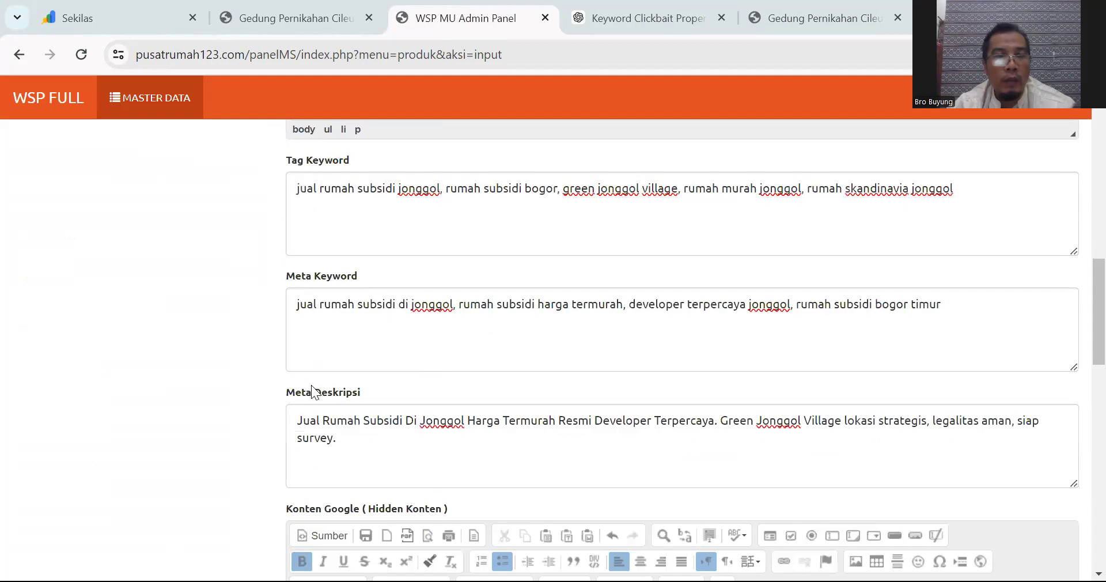
scroll(314, 390, "down", 10)
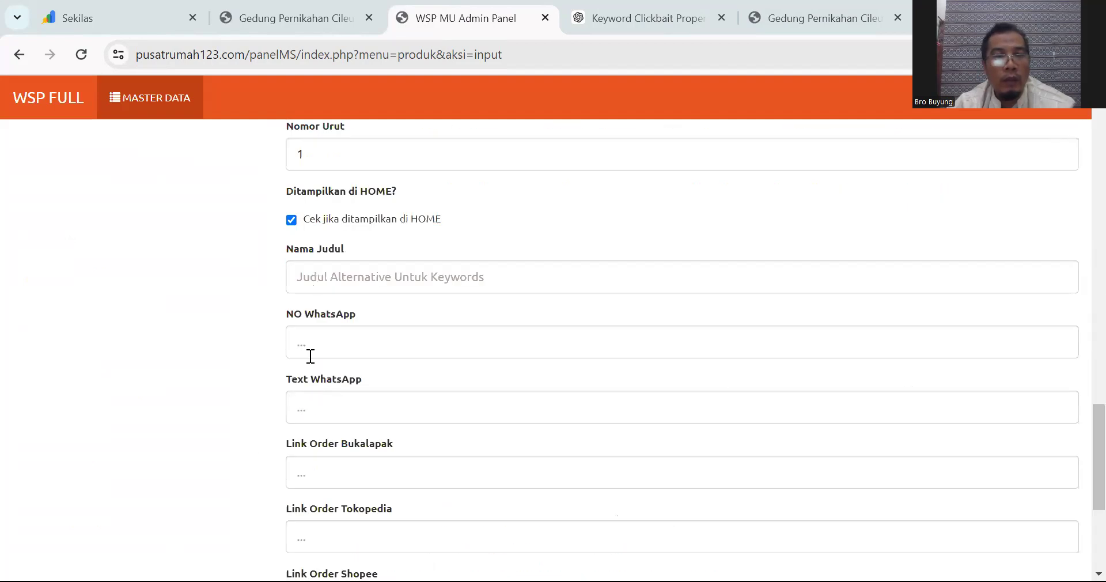
scroll(311, 338, "up", 1)
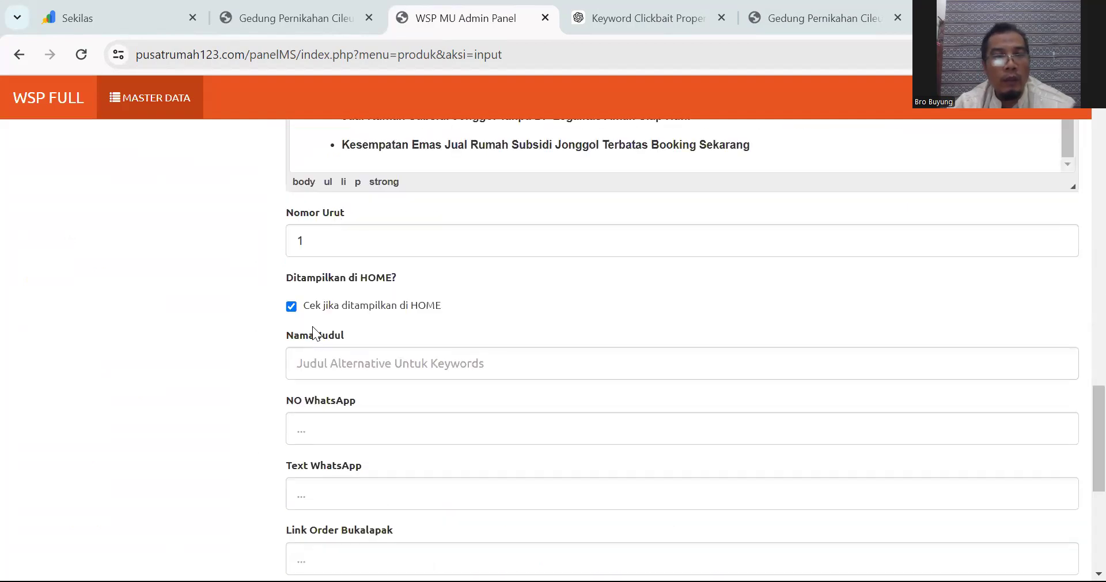
Step: Paste the product name into Nama Judul and remove the word 'Jual'
left_click(315, 366)
key("ctrl+v")
left_click(324, 359)
key("BackSpace")
key("BackSpace")
key("BackSpace")
key("BackSpace")
key("BackSpace")
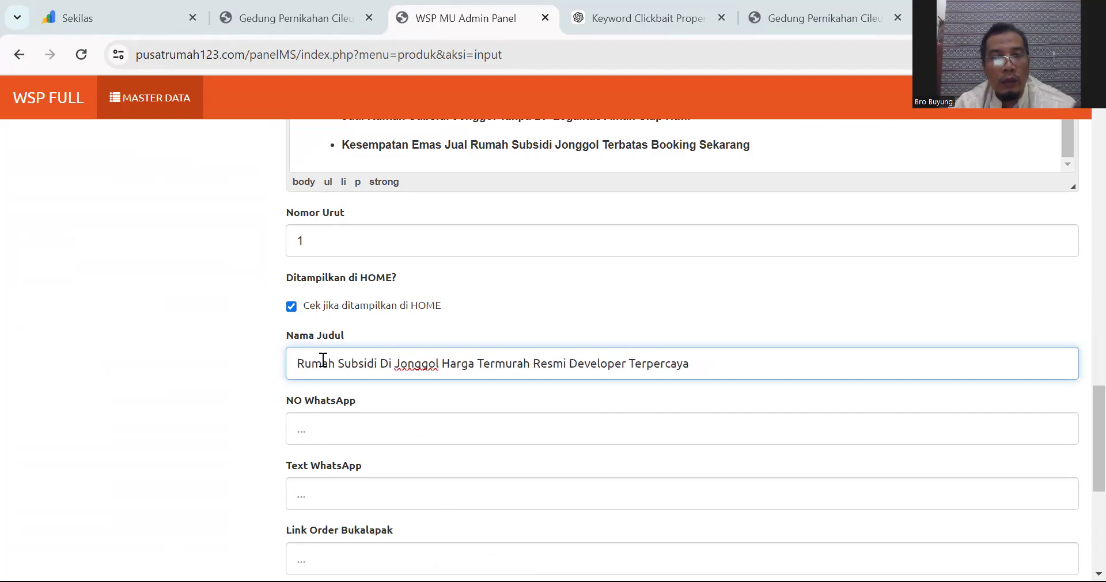
Step: Fill NO WhatsApp with the saved WhatsApp number and check it
left_click(321, 428)
left_click(412, 471)
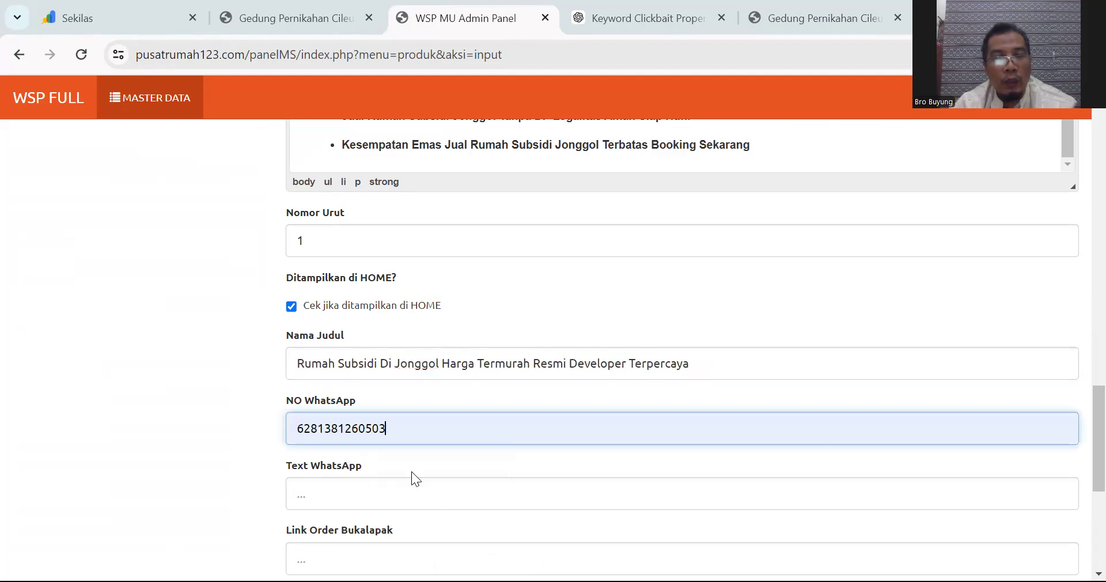
left_click_drag(295, 429, 404, 438)
left_click_drag(273, 432, 390, 426)
left_click(372, 429)
left_click(447, 432)
Step: Write the Text WhatsApp enquiry: 'Hallo CS Pusat Rumah123, Saya Tertarik Dengan Rumah subsidi di Jonggol…'
scroll(439, 390, "down", 1)
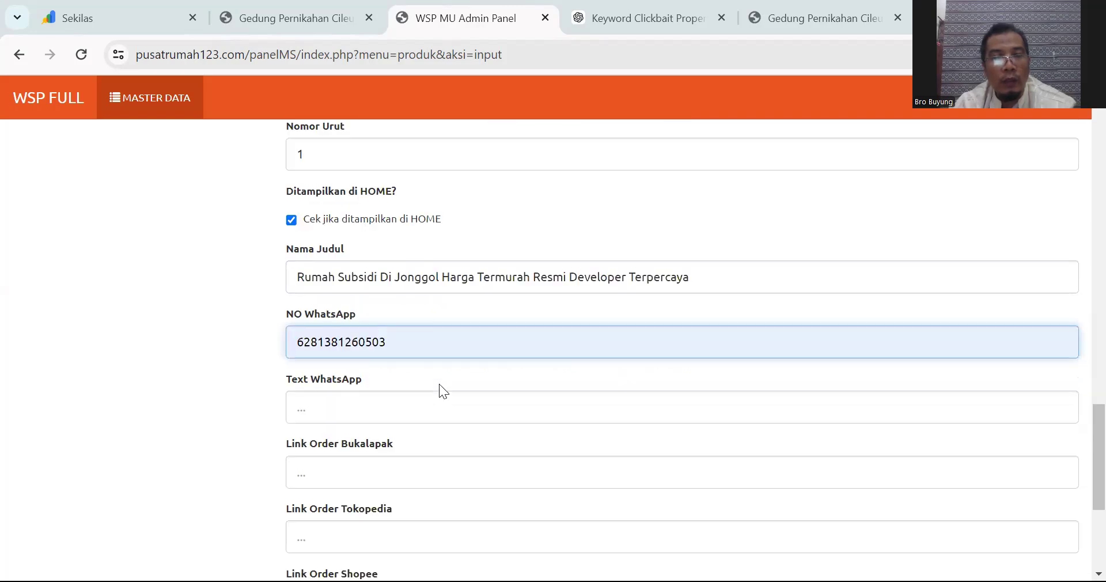
left_click(367, 413)
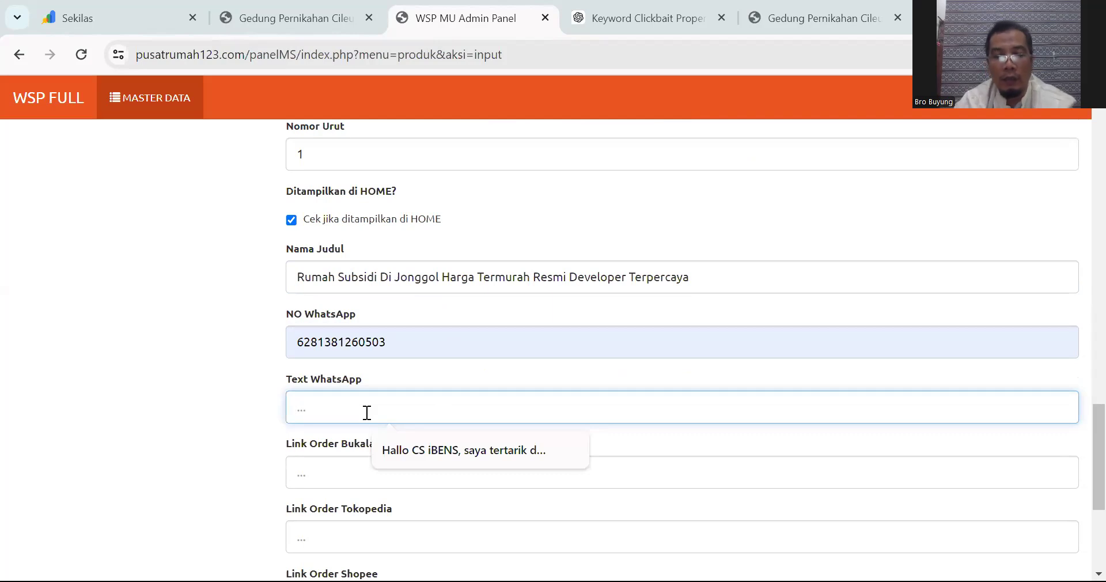
type("Hal")
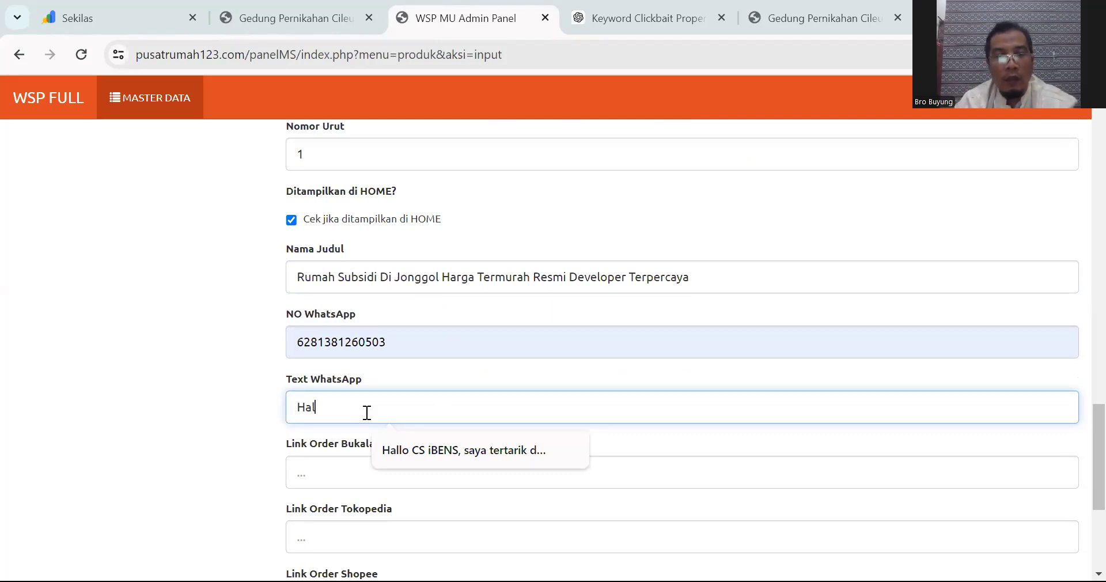
type("lo CS")
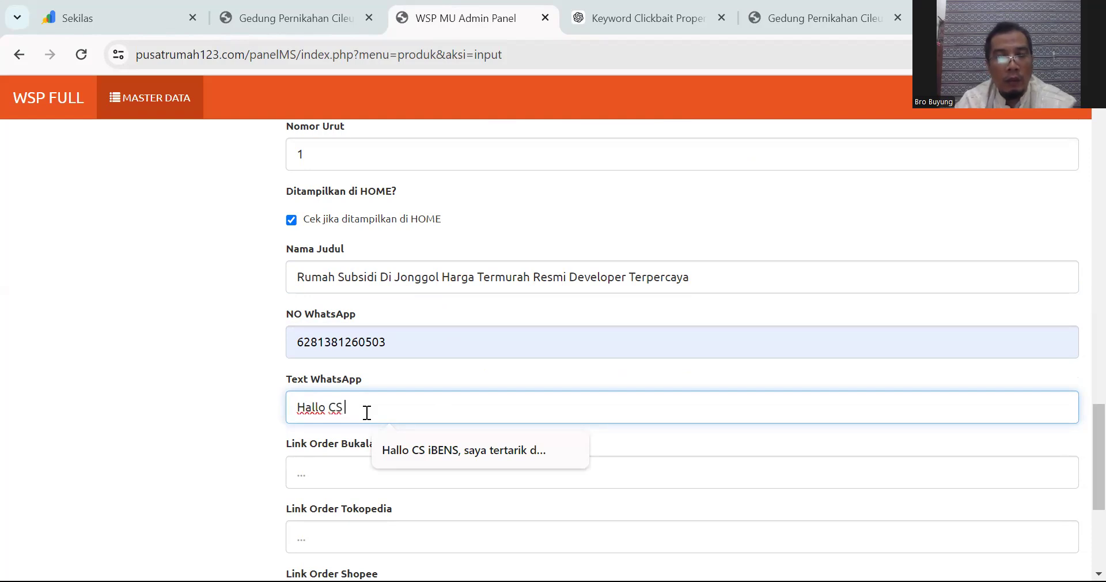
type(" Pusat Rumah12")
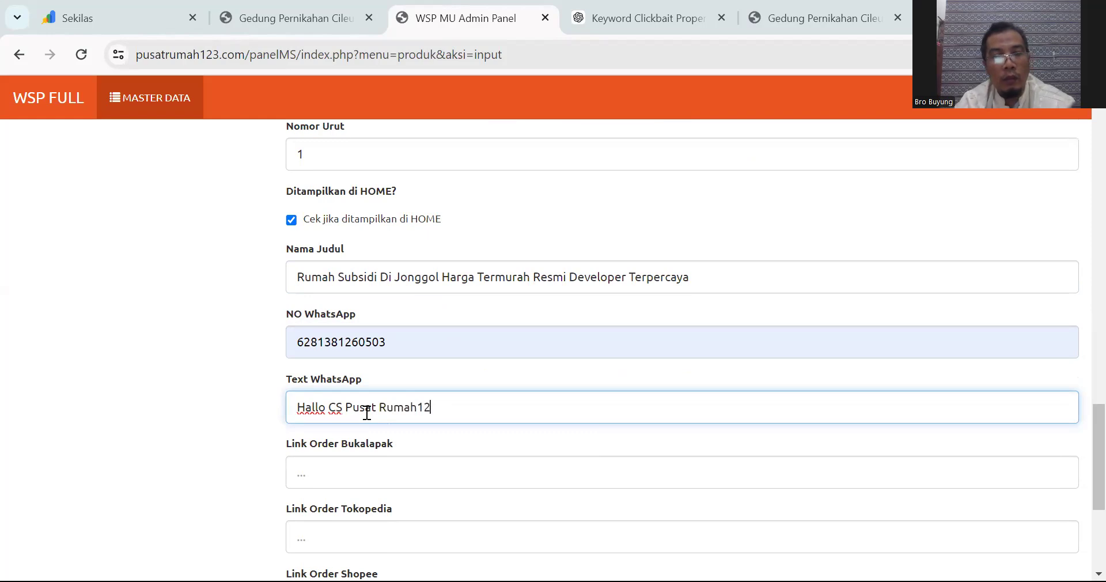
type("3, S")
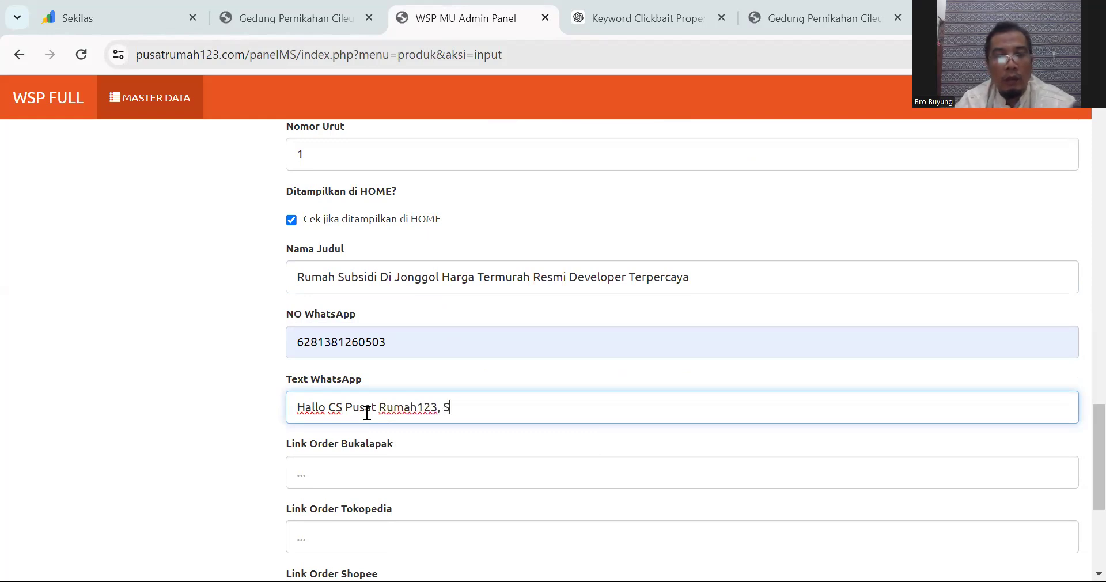
type("aya Tertarik Dengan ")
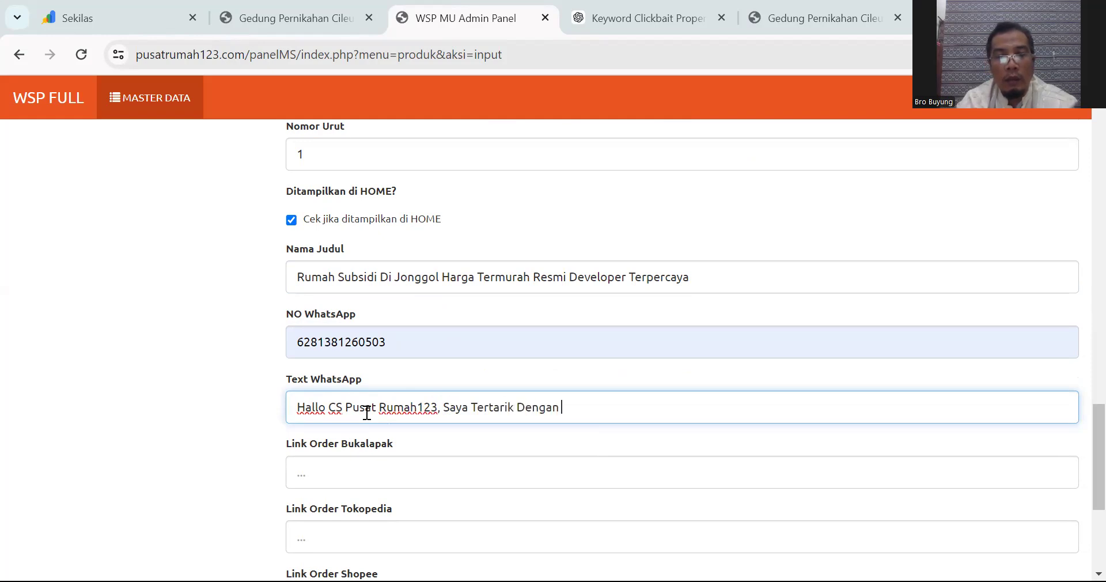
type("Rumah subisidi")
key("BackSpace")
key("BackSpace")
key("BackSpace")
key("BackSpace")
key("BackSpace")
type("s")
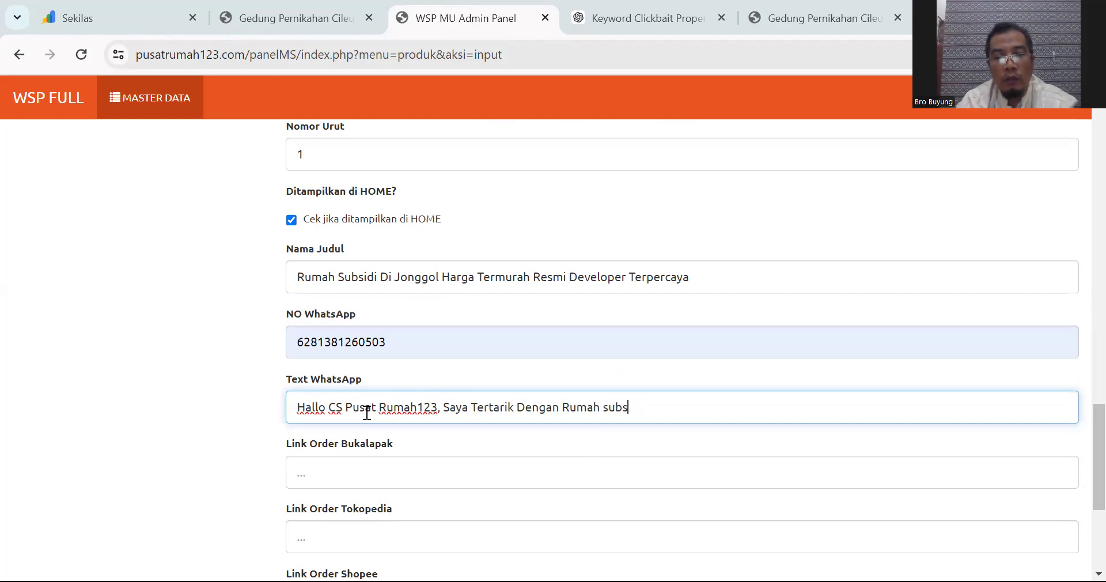
type("idi di Jonggol")
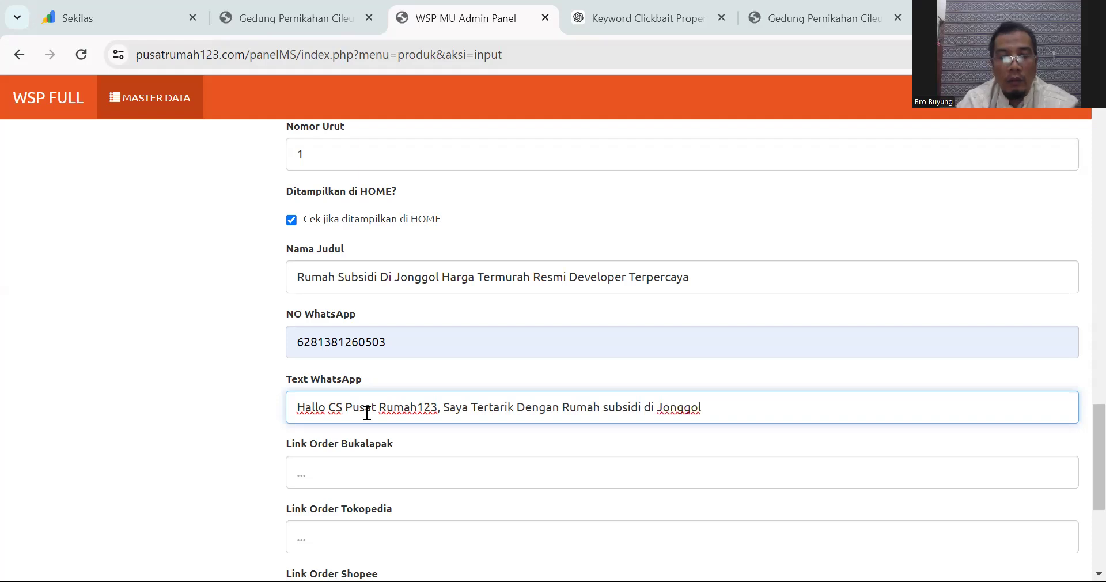
type(", Moh")
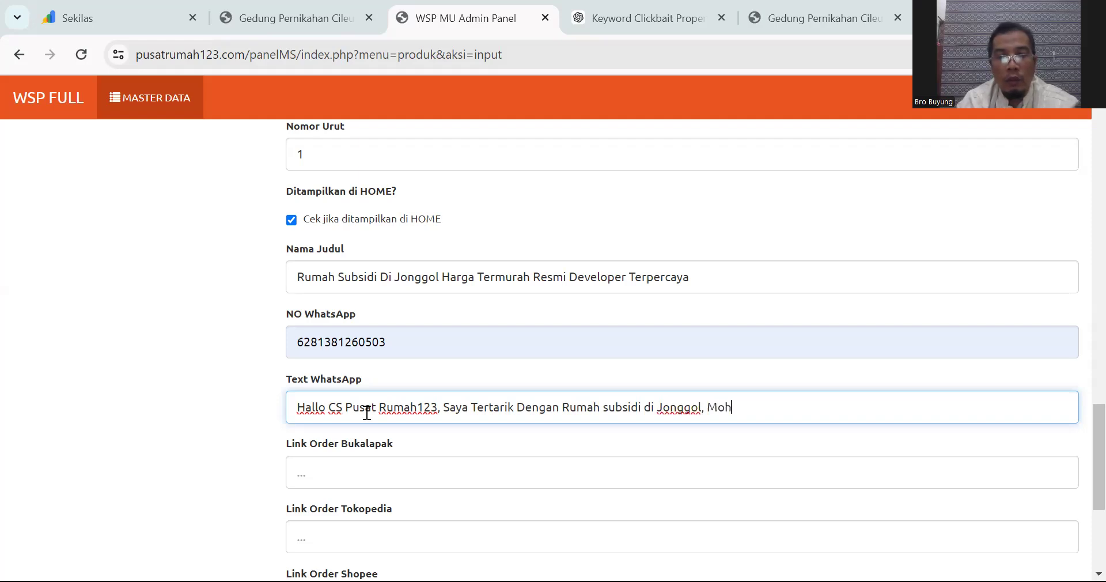
type("on informasi ")
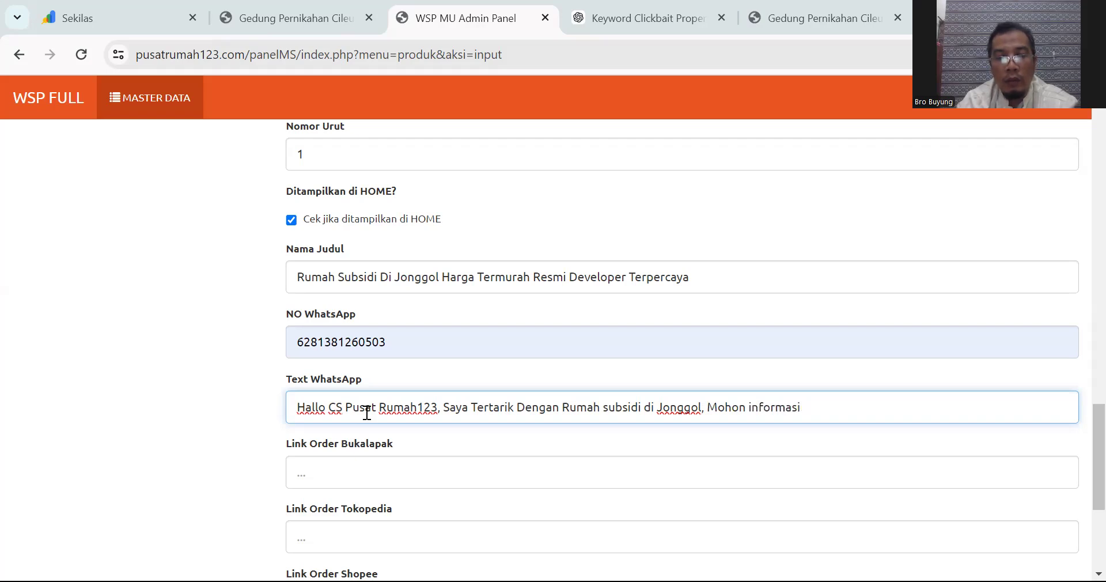
type("se")
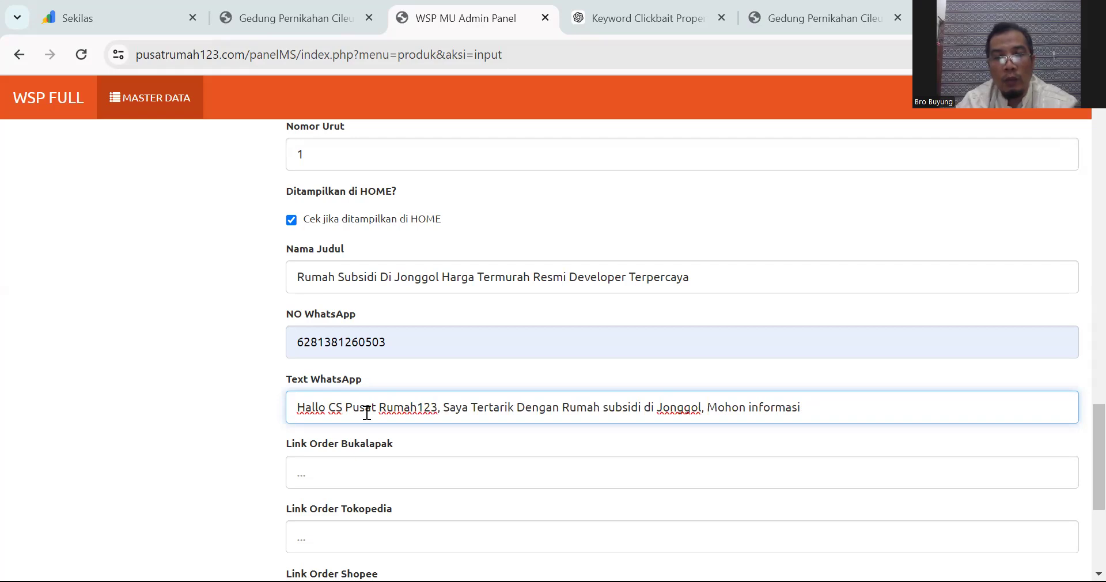
type("engkap")
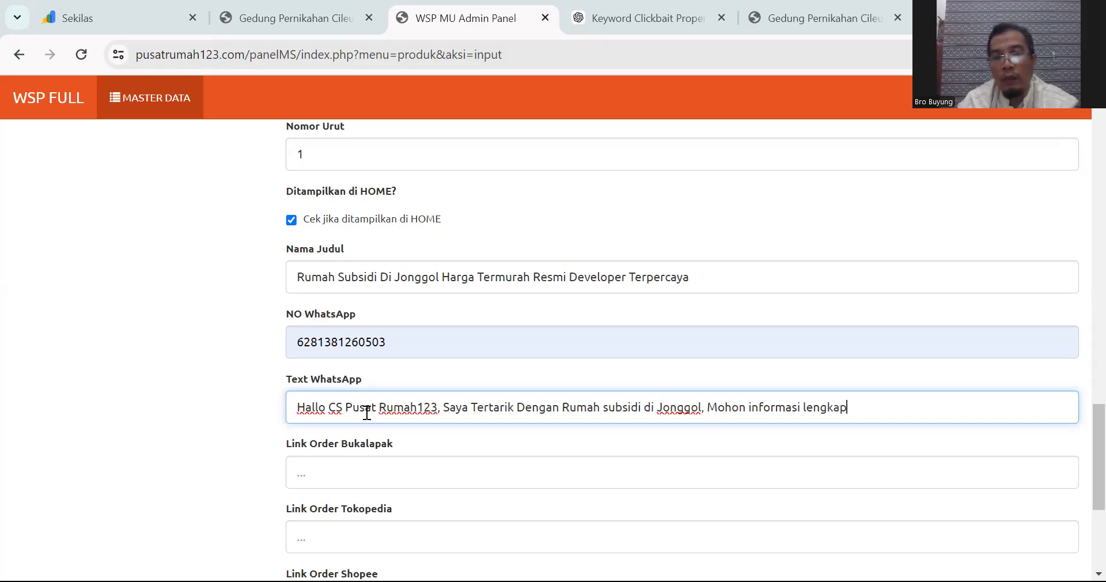
type("nya???")
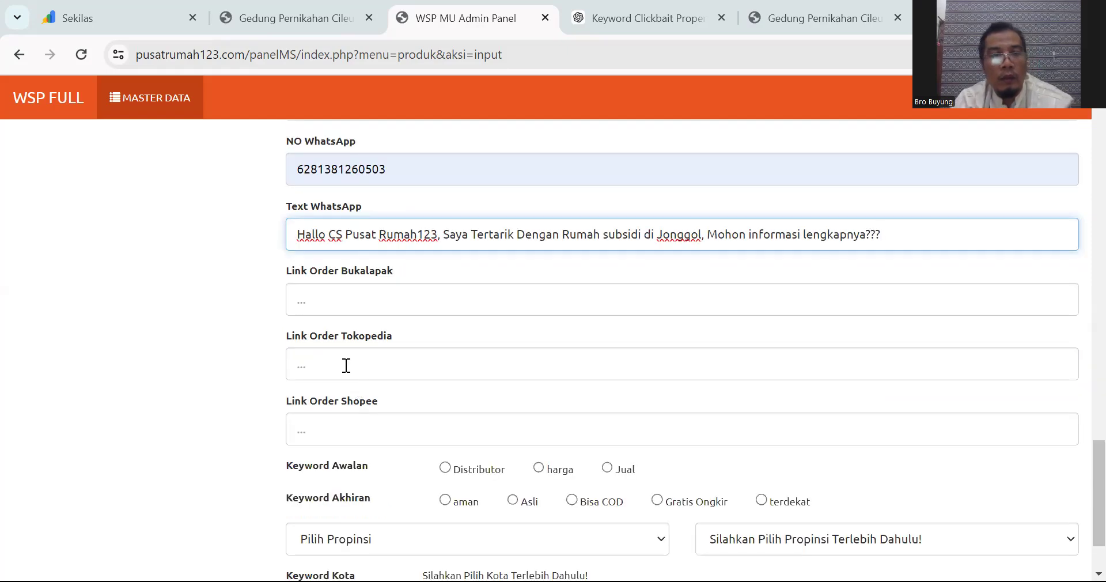
scroll(346, 365, "down", 1)
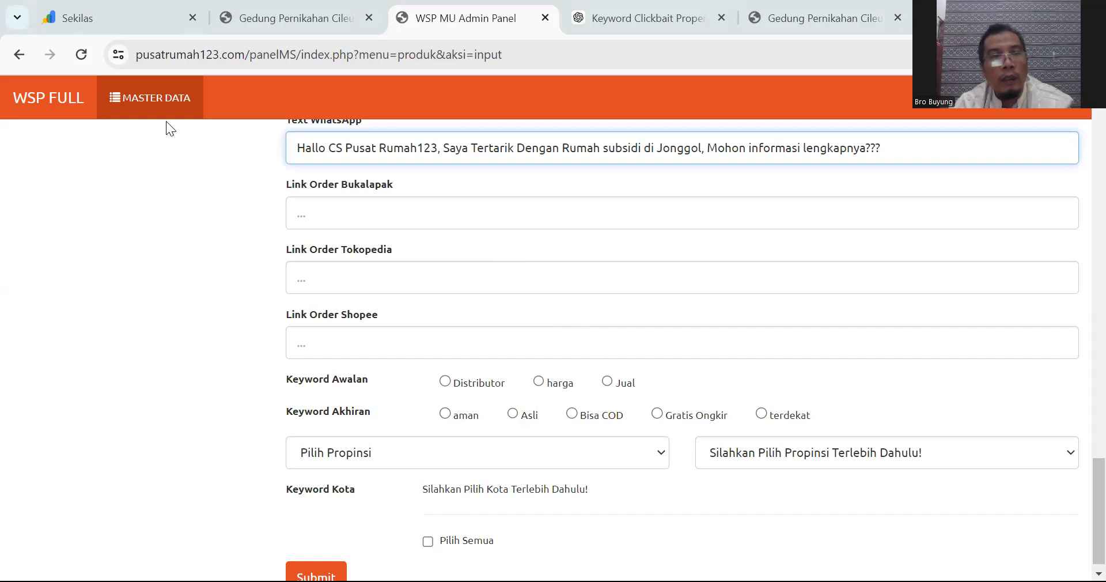
Step: Reload the form and start a fresh product entry from the product list
left_click(81, 56)
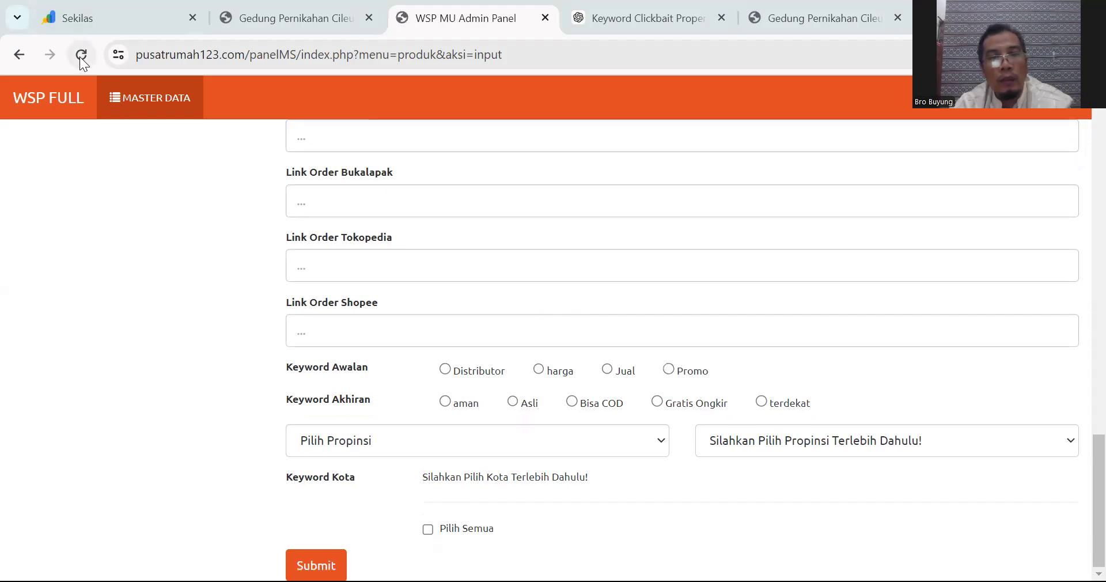
scroll(349, 186, "up", 5)
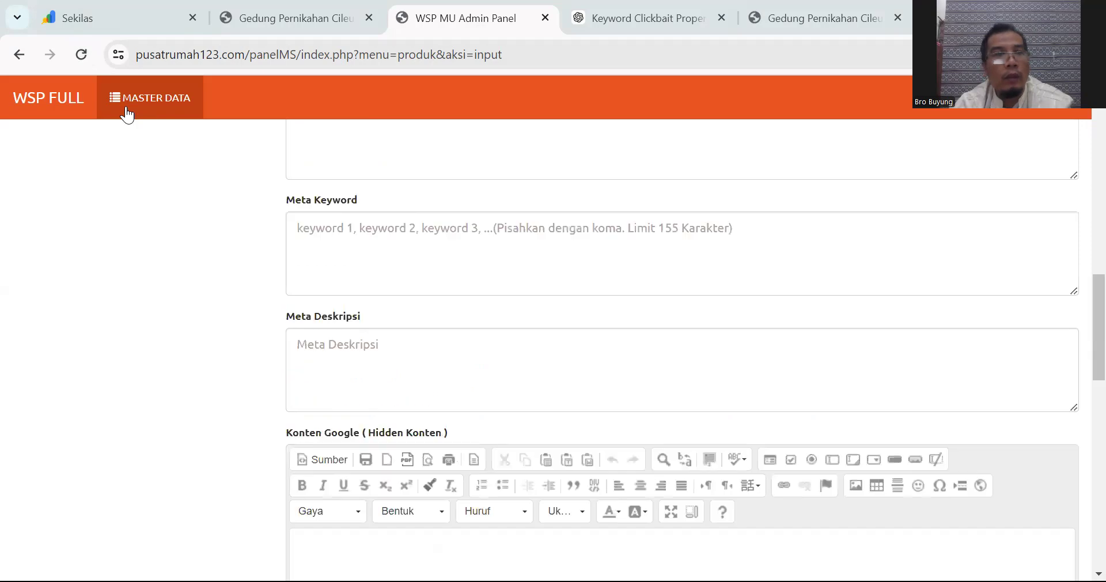
left_click(19, 55)
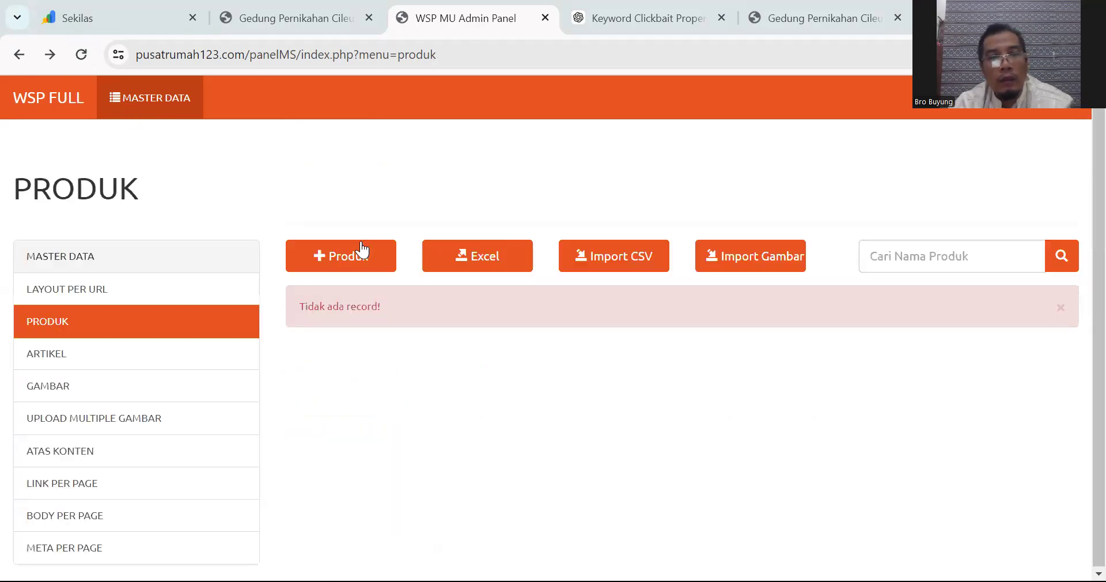
left_click(325, 257)
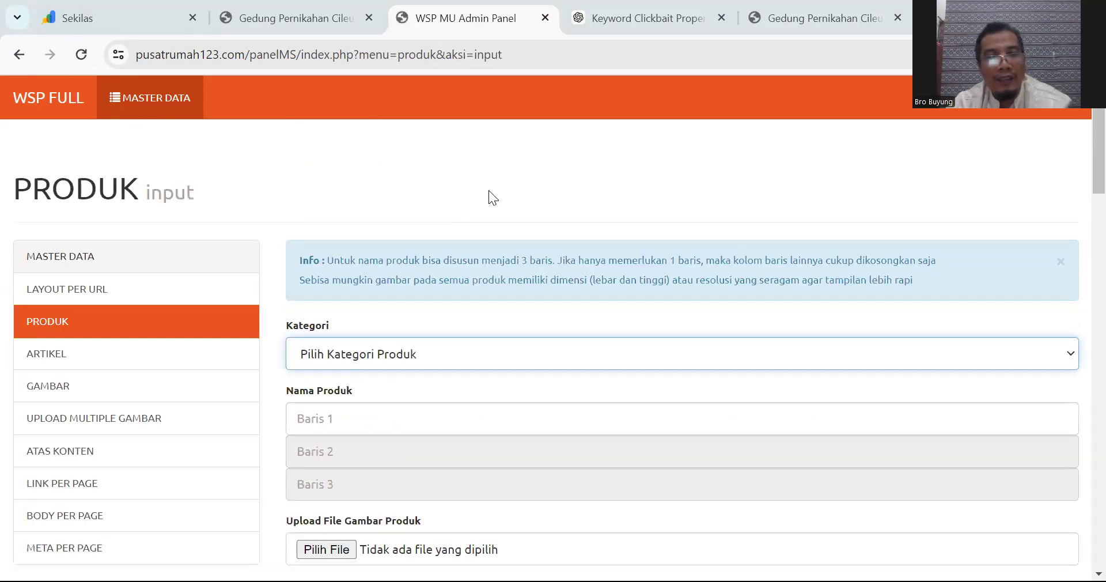
scroll(449, 222, "down", 2)
scroll(437, 233, "up", 2)
scroll(440, 248, "down", 2)
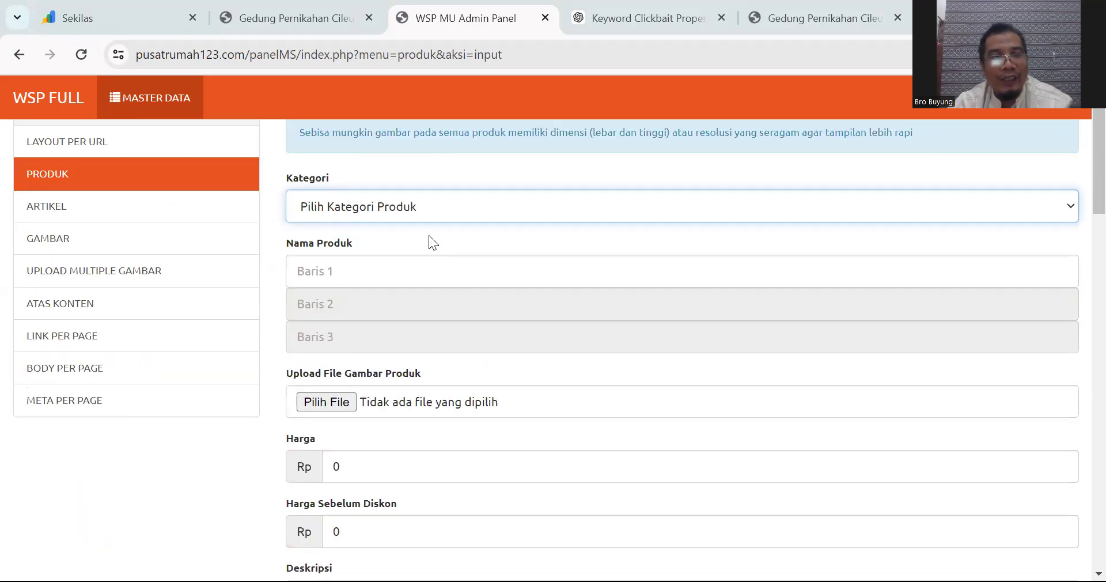
scroll(428, 235, "down", 3)
scroll(511, 292, "down", 10)
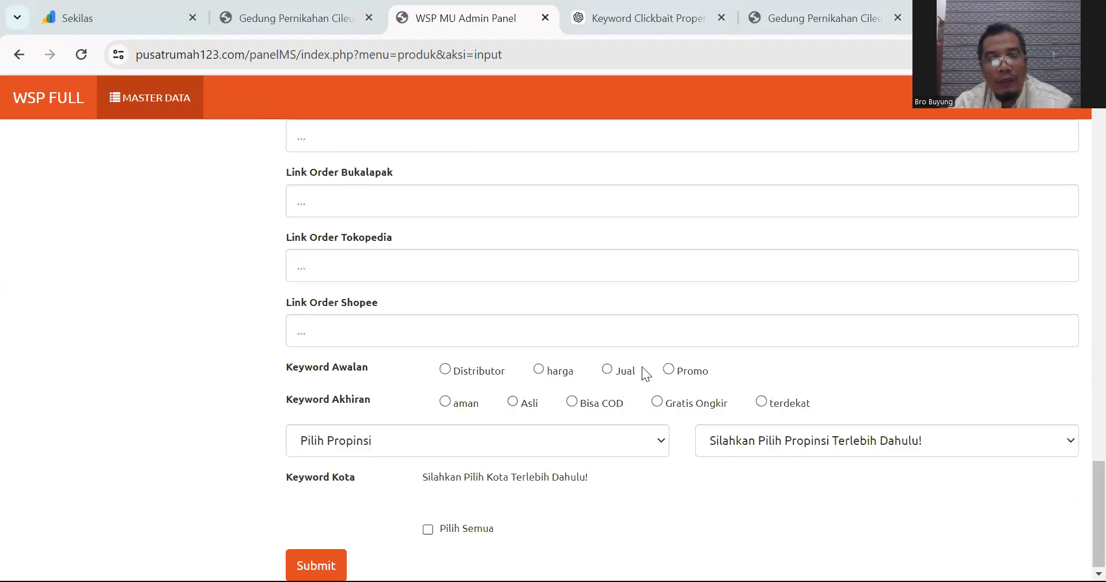
scroll(334, 247, "up", 8)
scroll(336, 247, "up", 10)
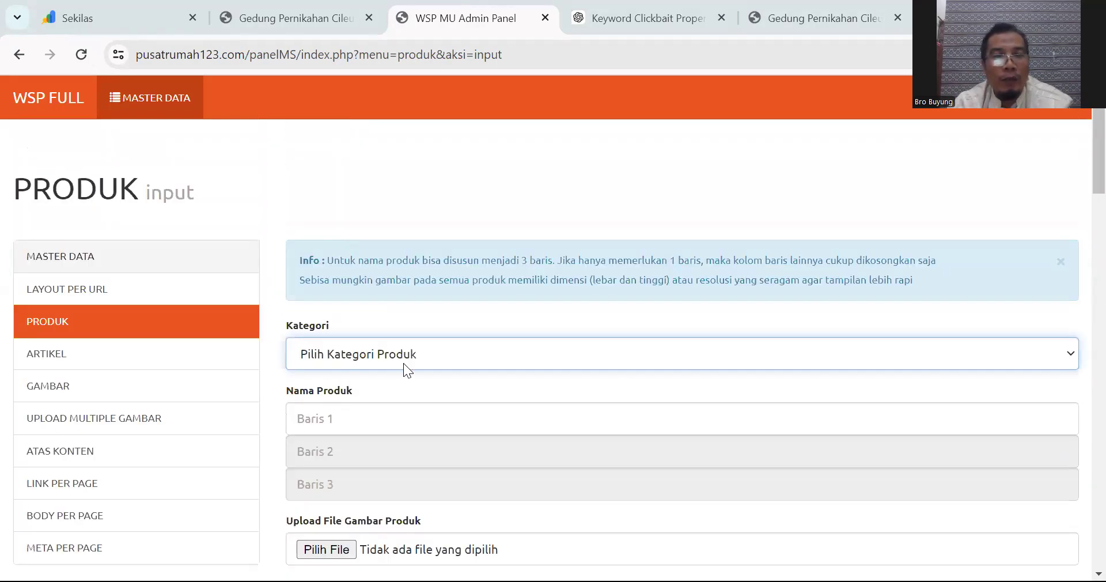
Step: Set the product category to RUMAH DIJUAL
left_click(413, 345)
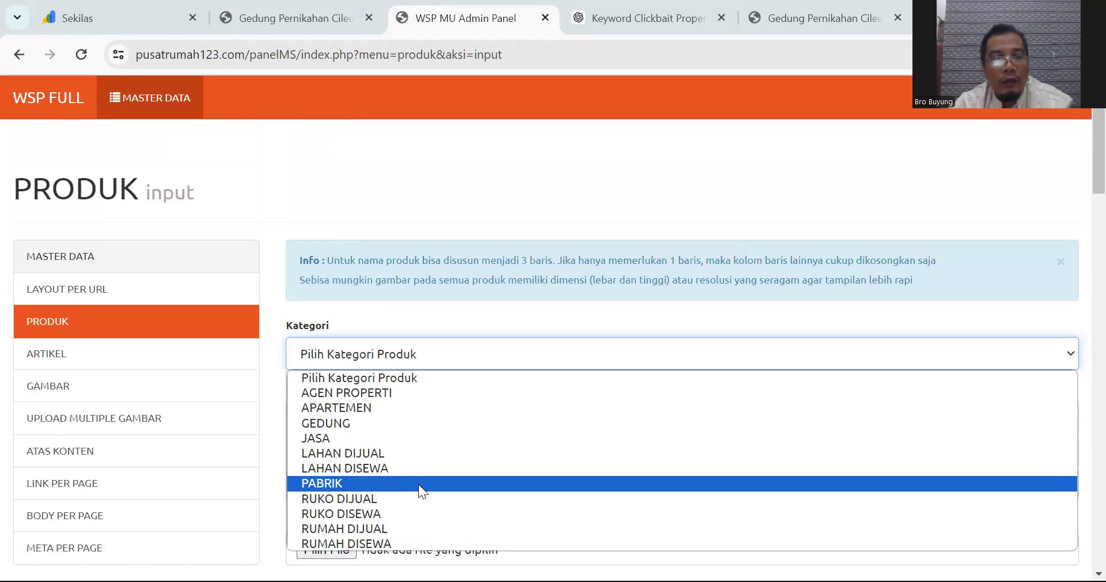
scroll(472, 213, "down", 2)
scroll(420, 343, "up", 2)
scroll(425, 326, "down", 2)
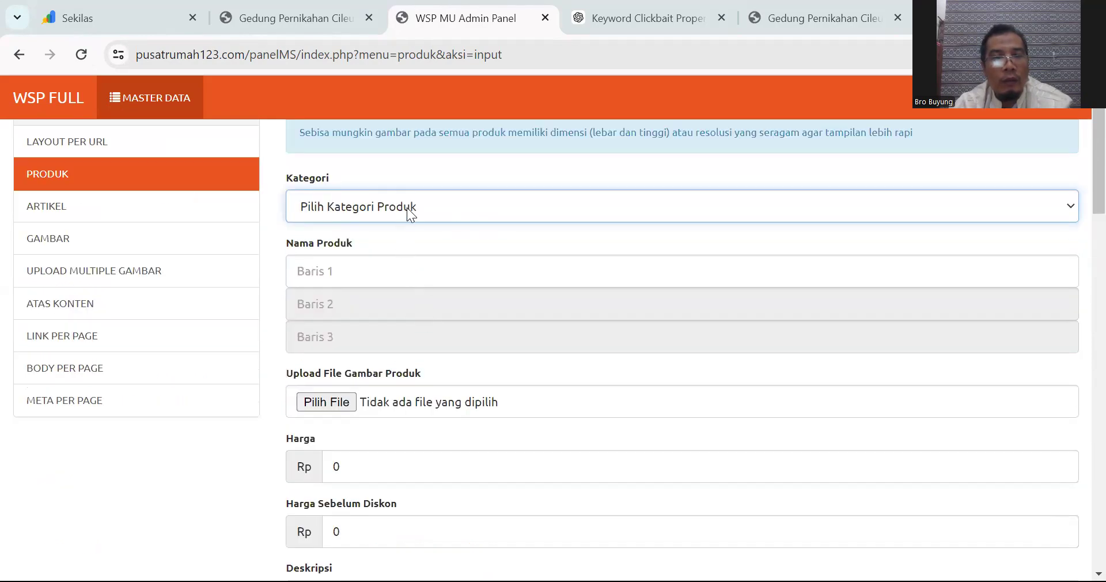
key("alt+Down")
left_click(381, 387)
Step: Begin the product name with 'Jual' and switch to the Keyword Clickbait Properti chat
left_click(344, 277)
left_click(428, 314)
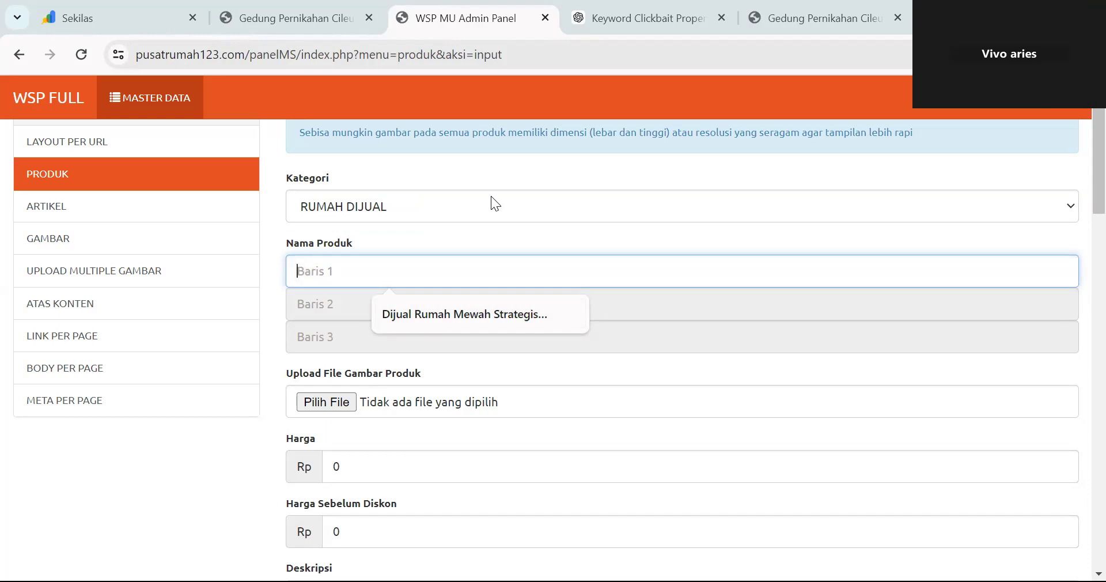
type("J")
key("BackSpace")
type("Jual")
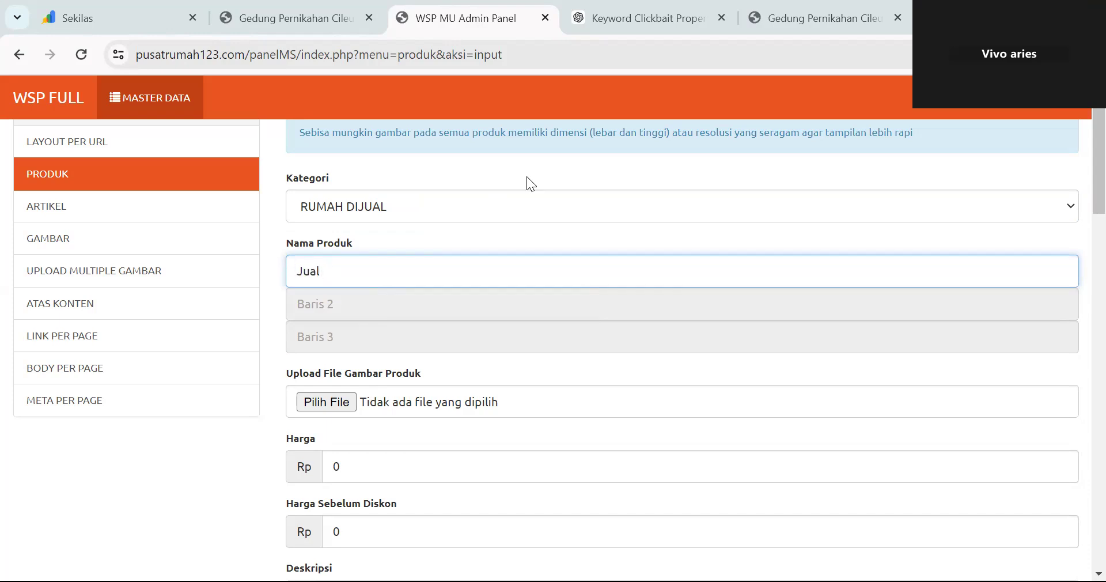
left_click(766, 14)
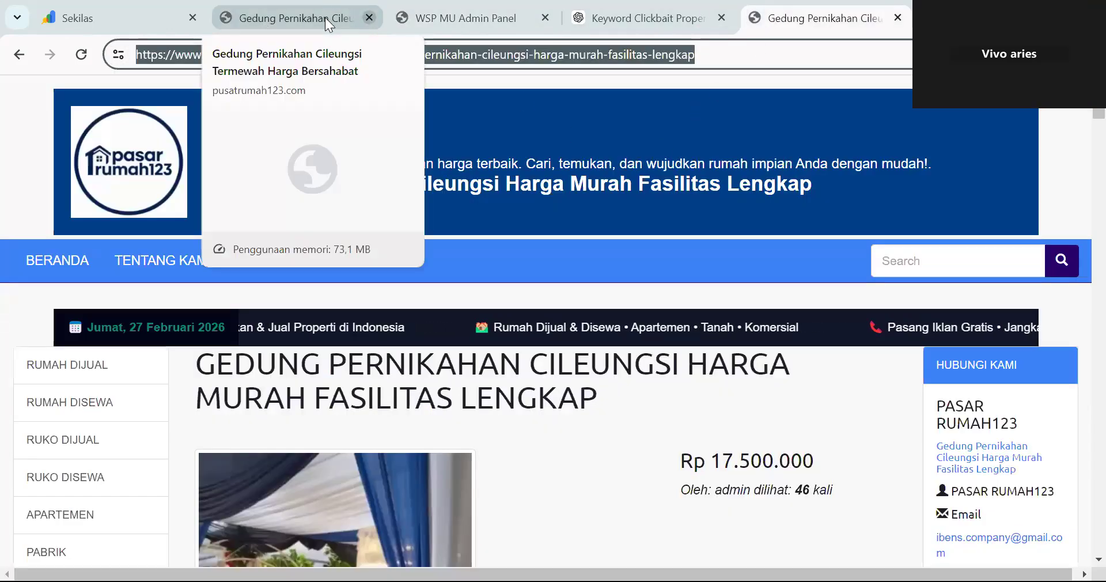
left_click(647, 16)
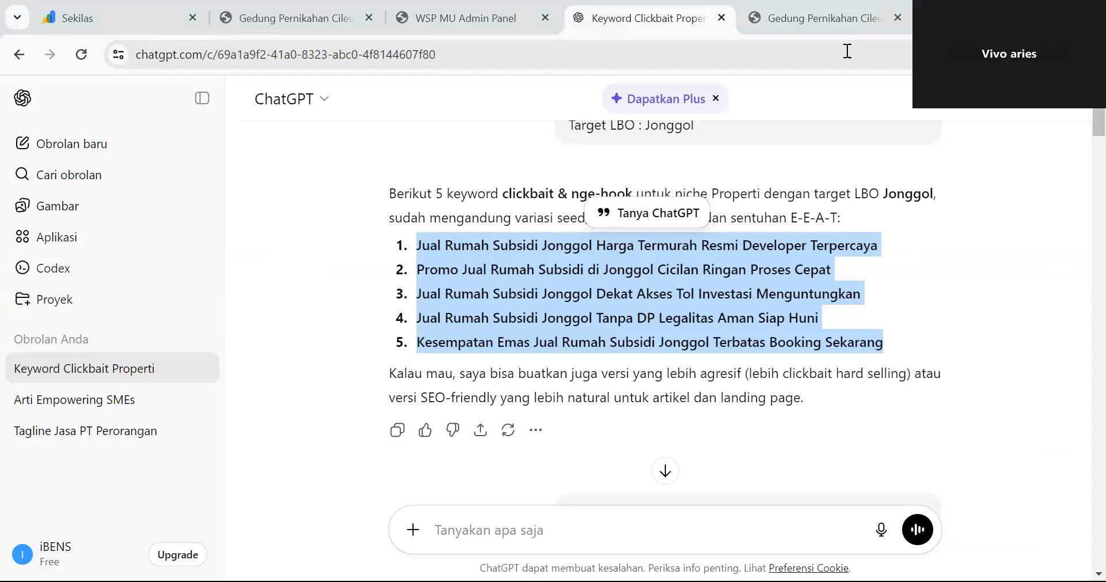
Step: Select the ChatGPT Jonggol article from its heading through Meta Deskripsi, then switch back to the admin panel
scroll(517, 261, "down", 3)
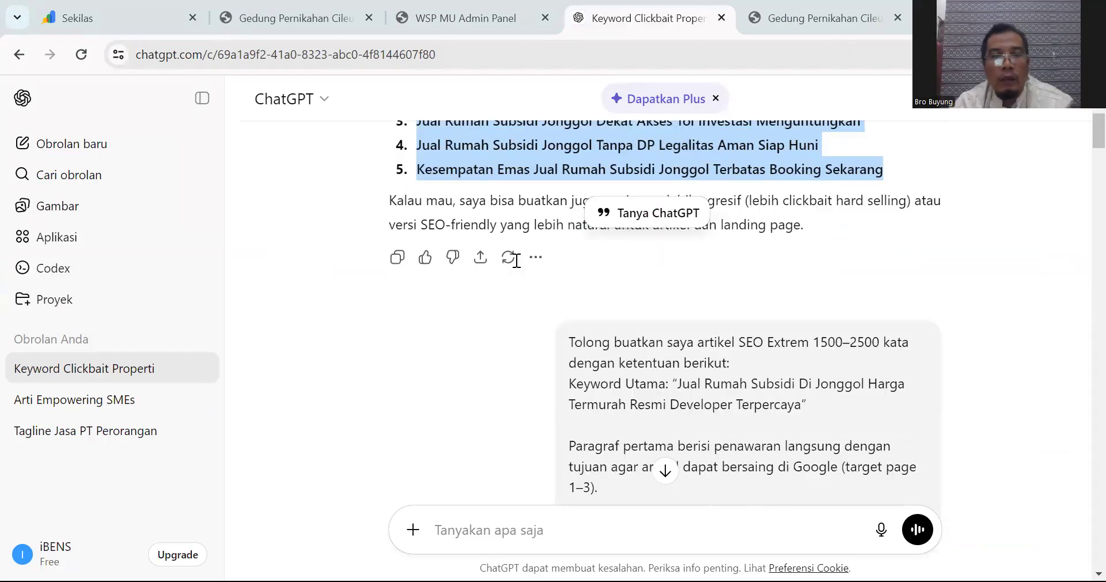
scroll(516, 261, "down", 20)
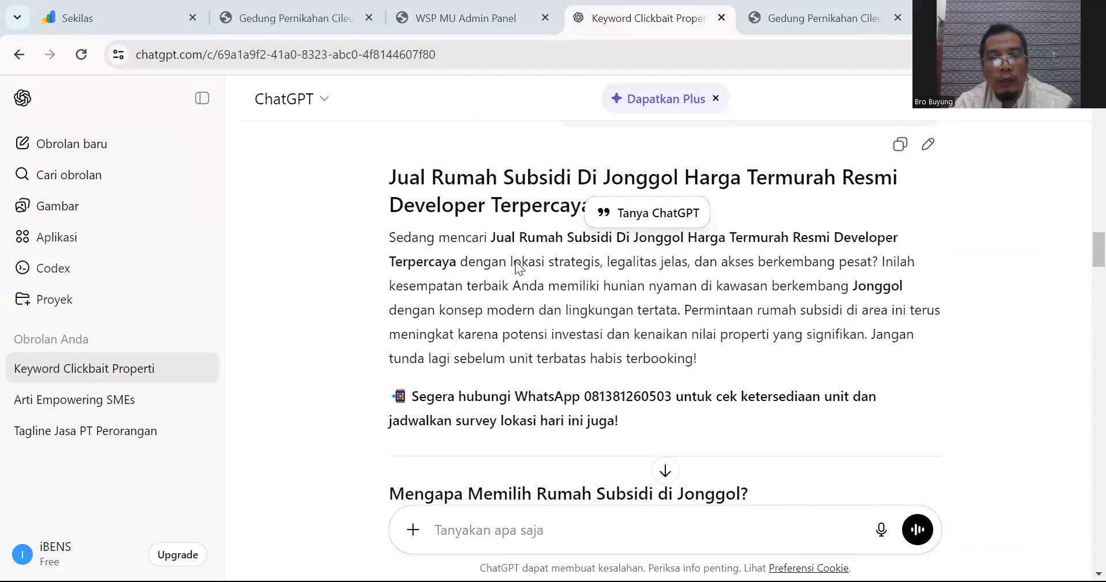
left_click_drag(392, 261, 498, 444)
scroll(641, 362, "down", 10)
scroll(641, 362, "down", 20)
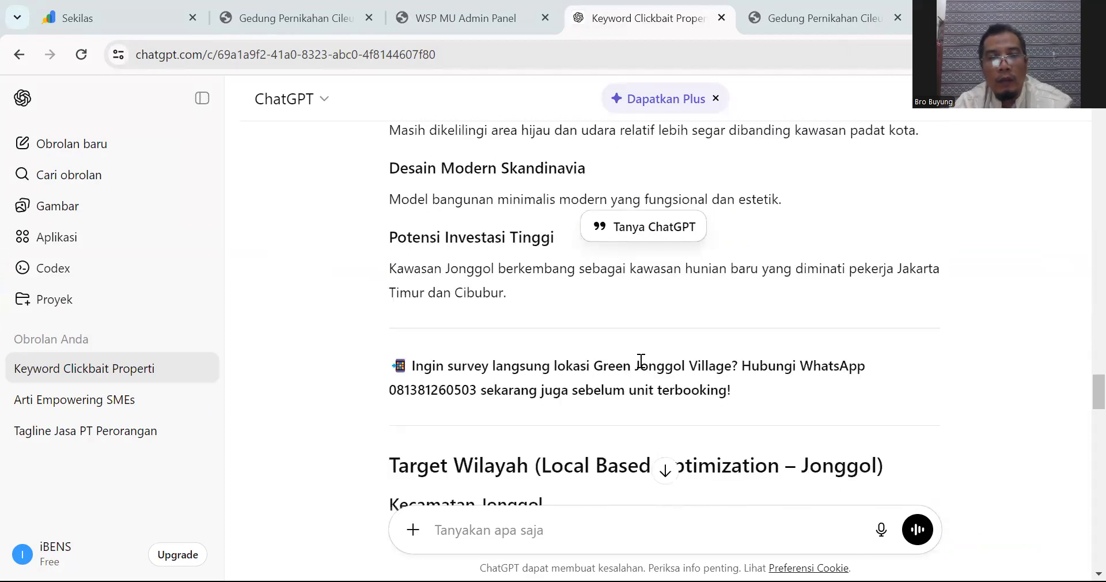
scroll(640, 362, "up", 1)
scroll(641, 362, "down", 1)
left_click(767, 342, "shift")
key("ctrl+c")
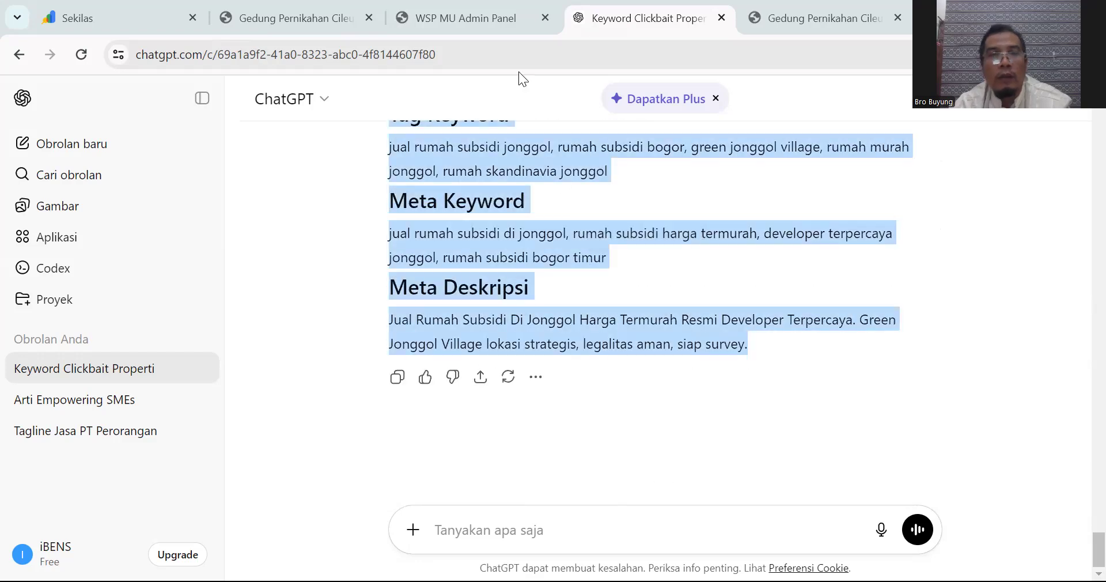
left_click(481, 19)
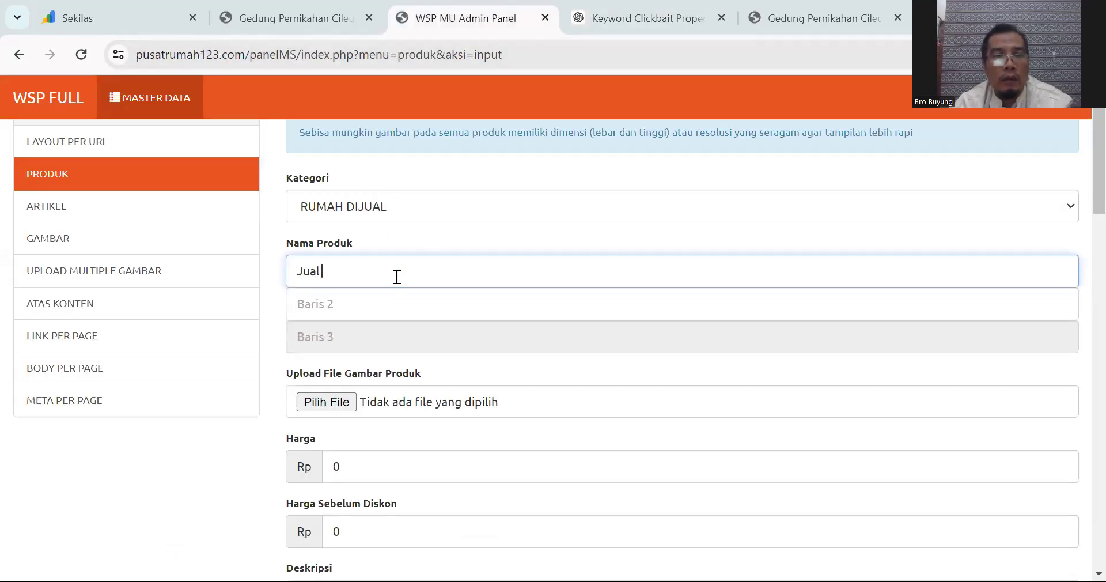
Step: Paste the generated Jonggol article into the Deskripsi editor
scroll(425, 340, "down", 6)
left_click(425, 343)
key("ctrl+v")
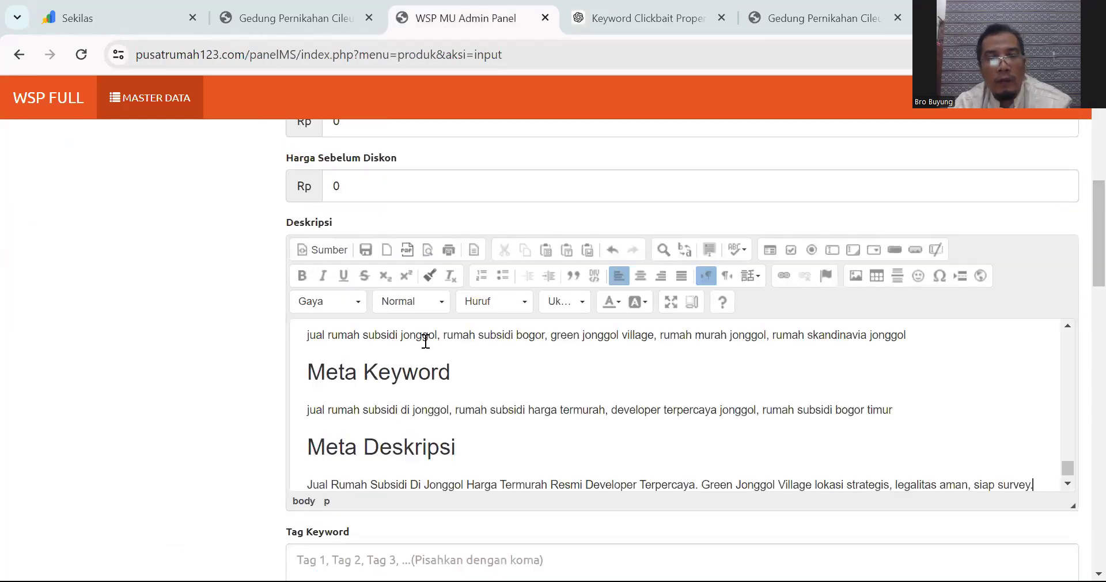
Step: Move the Meta Deskripsi sentence from the article into the Meta Deskripsi field
scroll(664, 382, "down", 1)
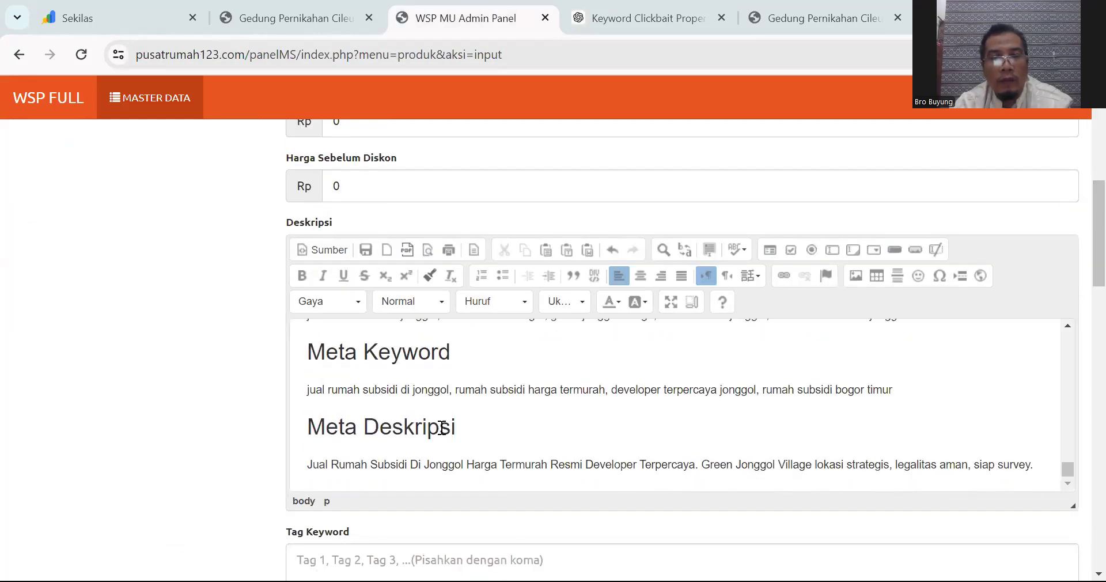
left_click_drag(309, 464, 1082, 471)
key("ctrl+c")
scroll(689, 321, "down", 4)
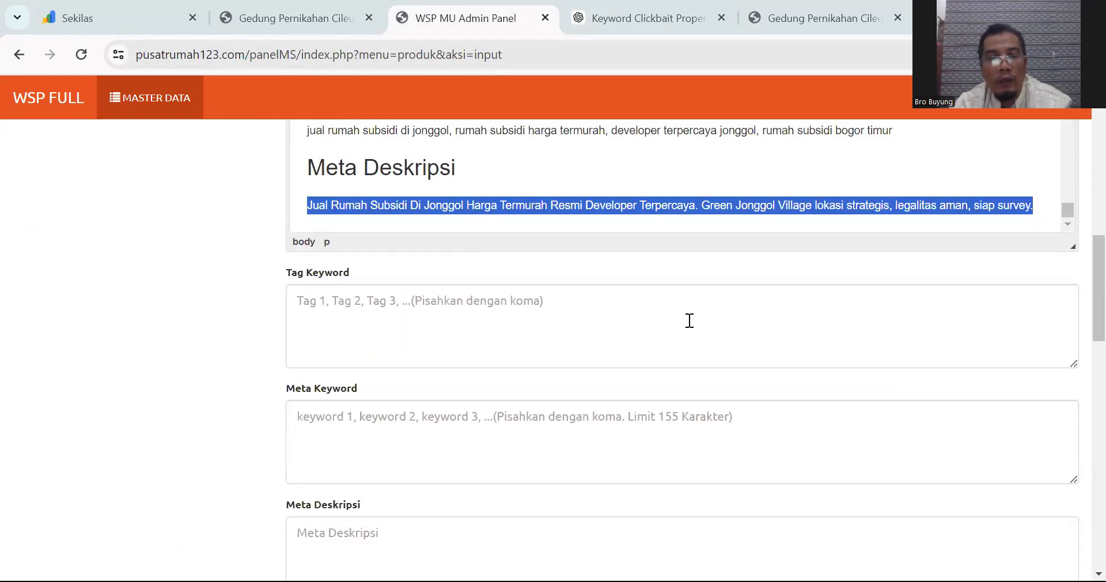
scroll(418, 386, "down", 2)
left_click(371, 357)
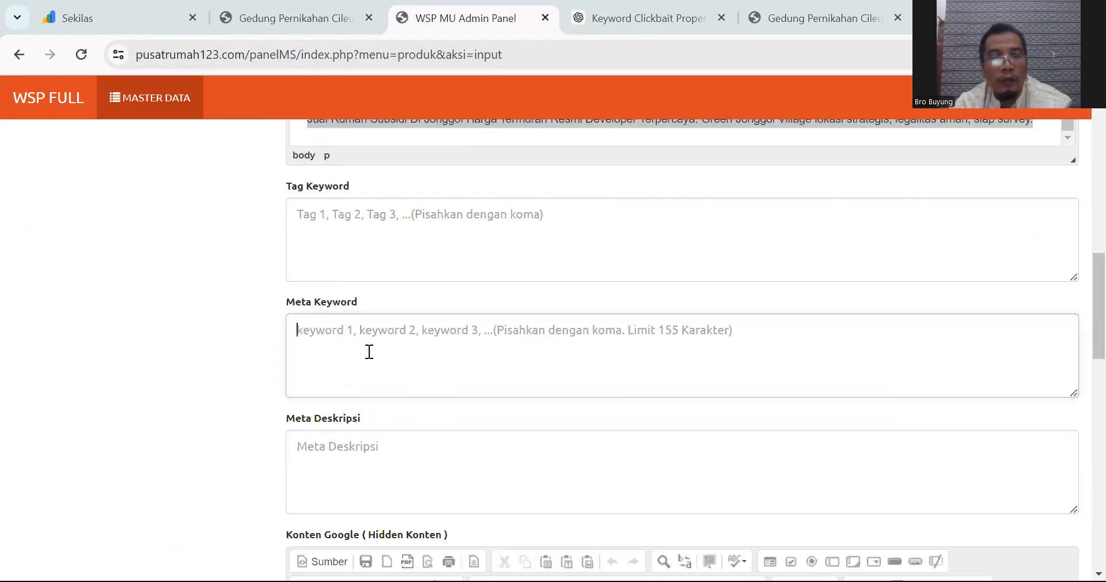
left_click(368, 444)
key("ctrl+v")
scroll(473, 340, "up", 4)
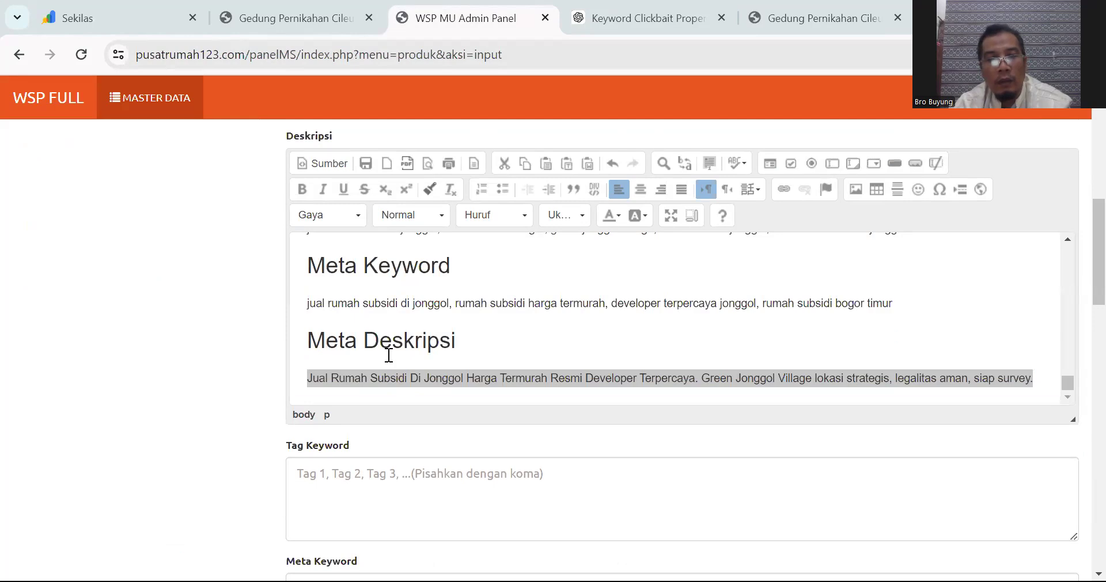
left_click(414, 387)
scroll(445, 363, "down", 5)
scroll(446, 362, "up", 4)
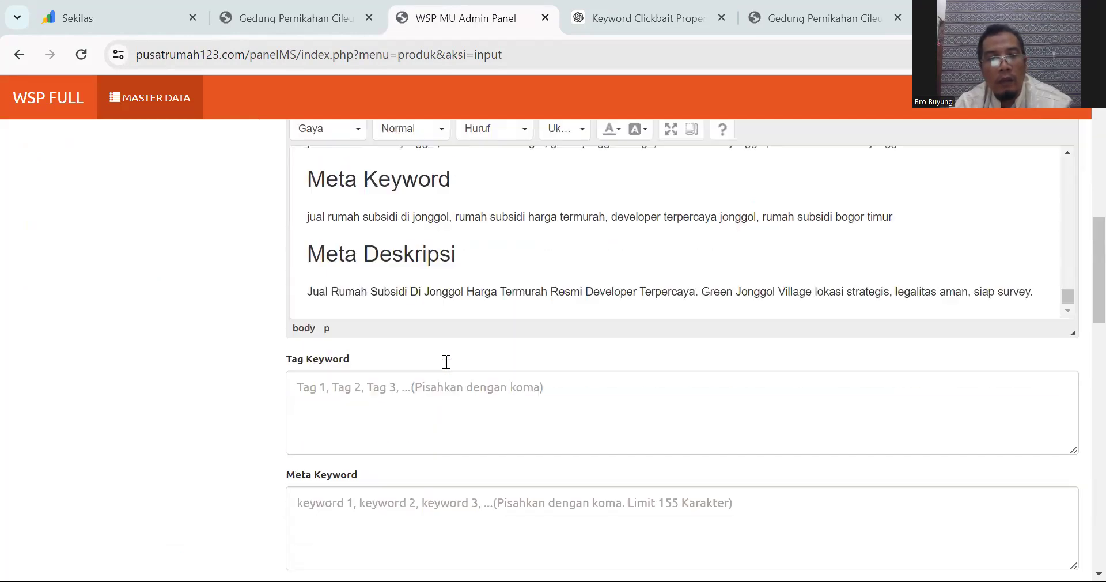
scroll(447, 362, "up", 2)
left_click_drag(305, 377, 1088, 373)
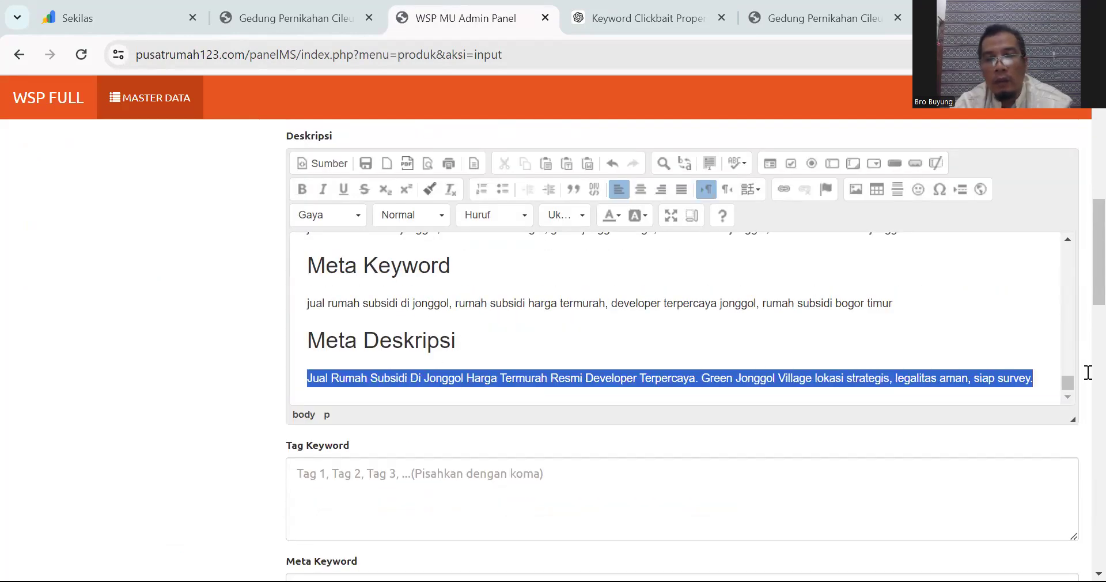
key("ctrl+x")
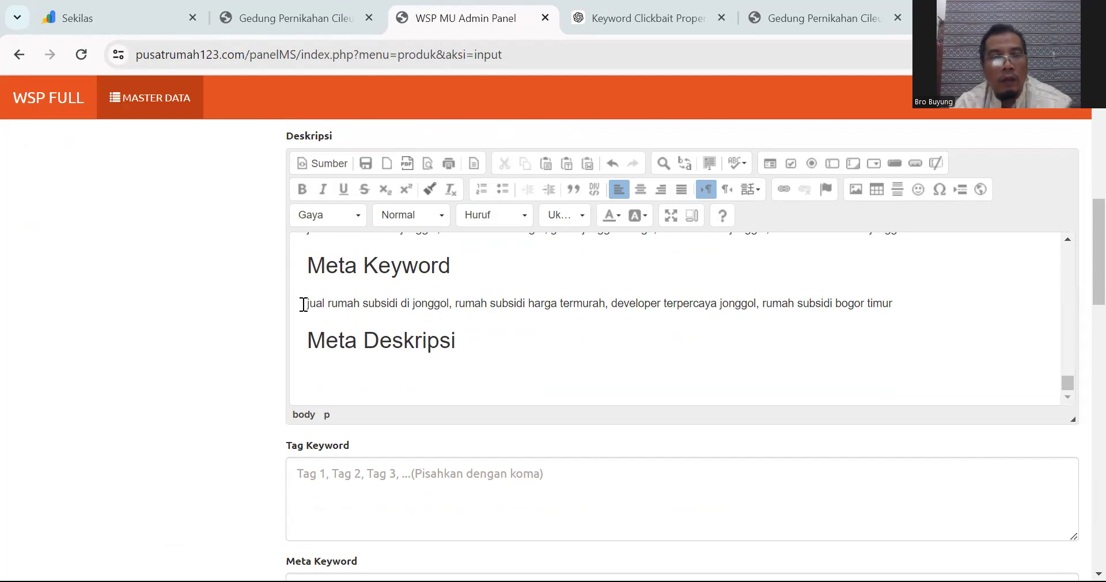
Step: Move the meta keyword line from the article into the Meta Keyword field
triple_click(896, 303)
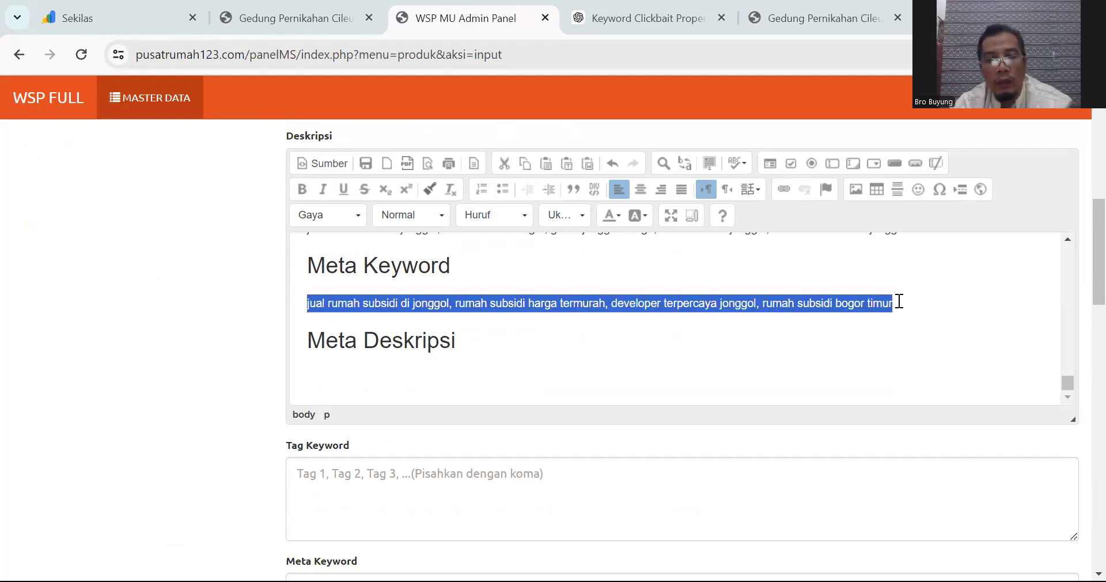
key("ctrl+x")
scroll(496, 416, "down", 3)
left_click(403, 420)
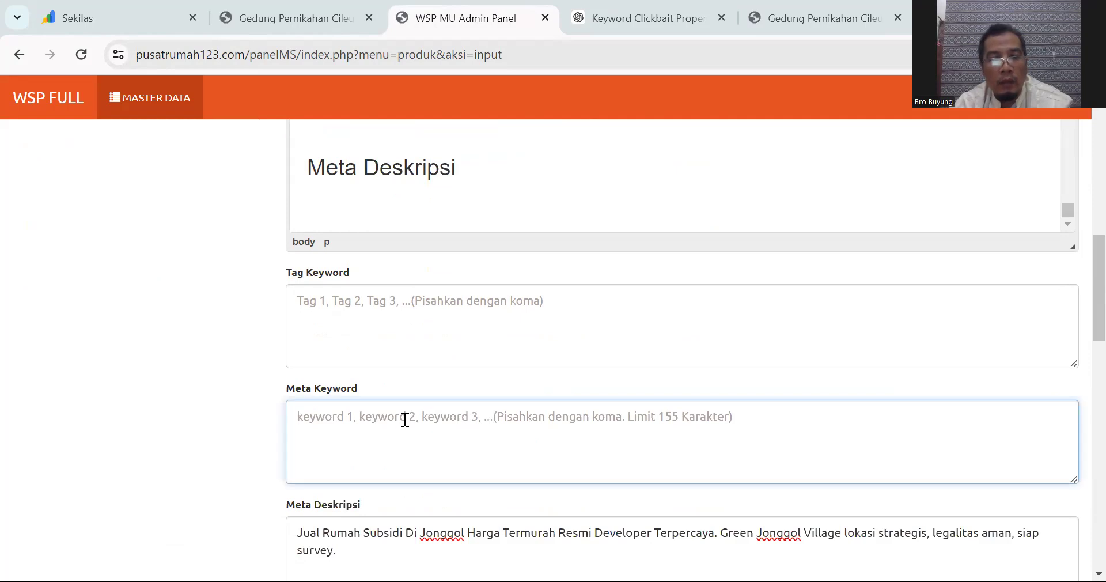
key("ctrl+v")
Step: Move the tag line into the Tag Keyword field, removing the leftover Meta Keyword line
scroll(403, 416, "up", 3)
scroll(370, 328, "up", 3)
scroll(358, 340, "down", 2)
left_click_drag(308, 315, 971, 328)
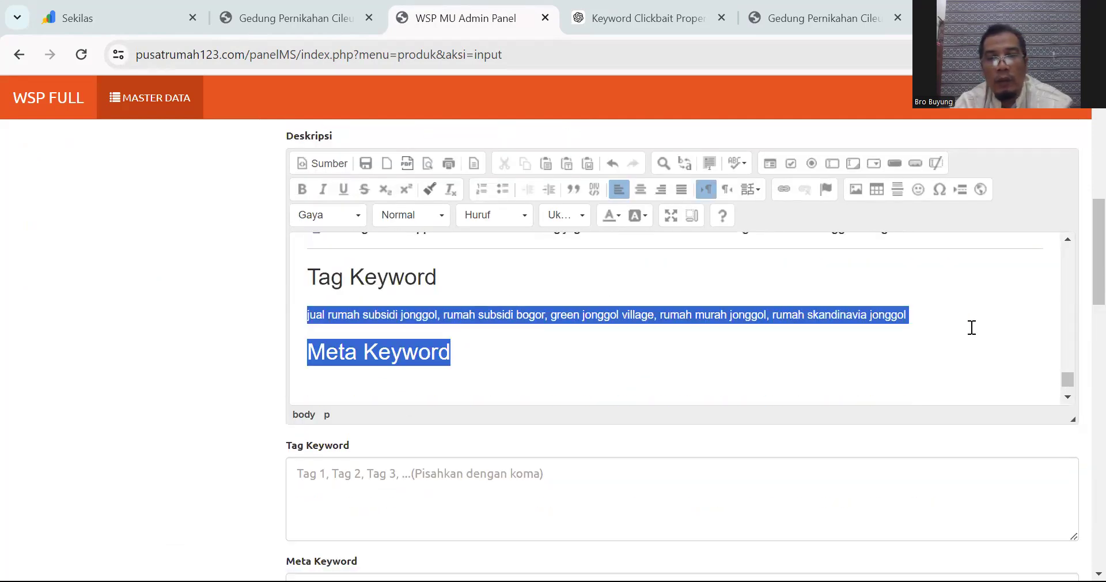
key("ctrl+x")
scroll(484, 388, "down", 4)
left_click(420, 321)
key("ctrl+v")
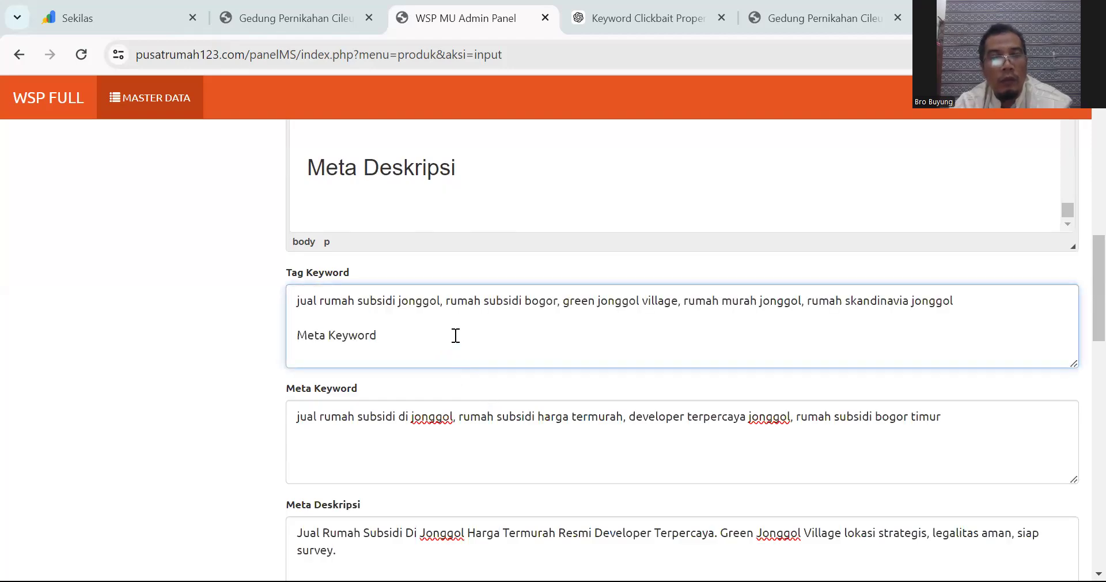
left_click_drag(430, 334, 299, 334)
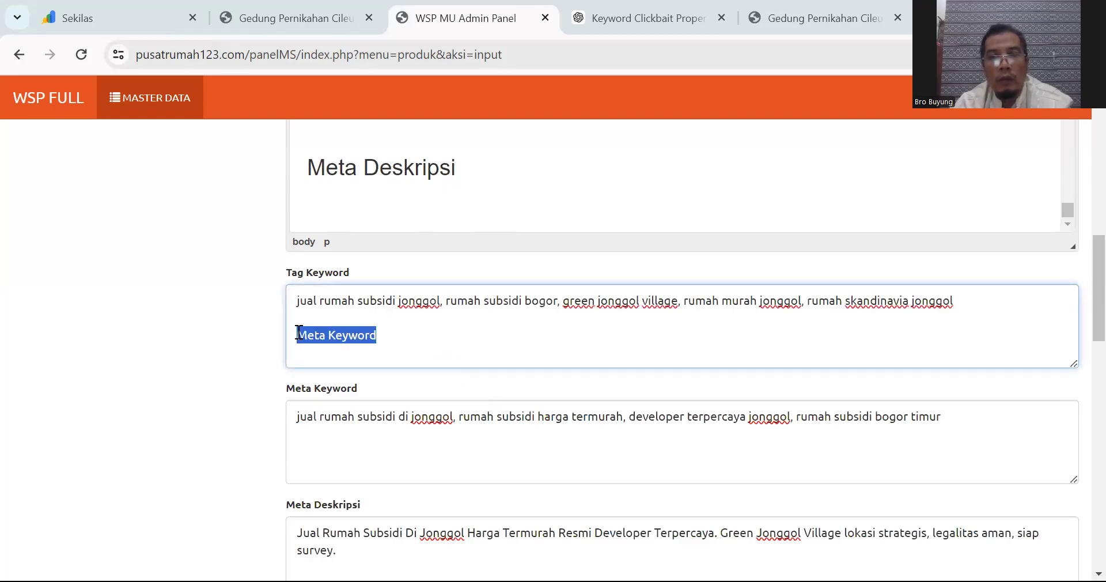
key("BackSpace")
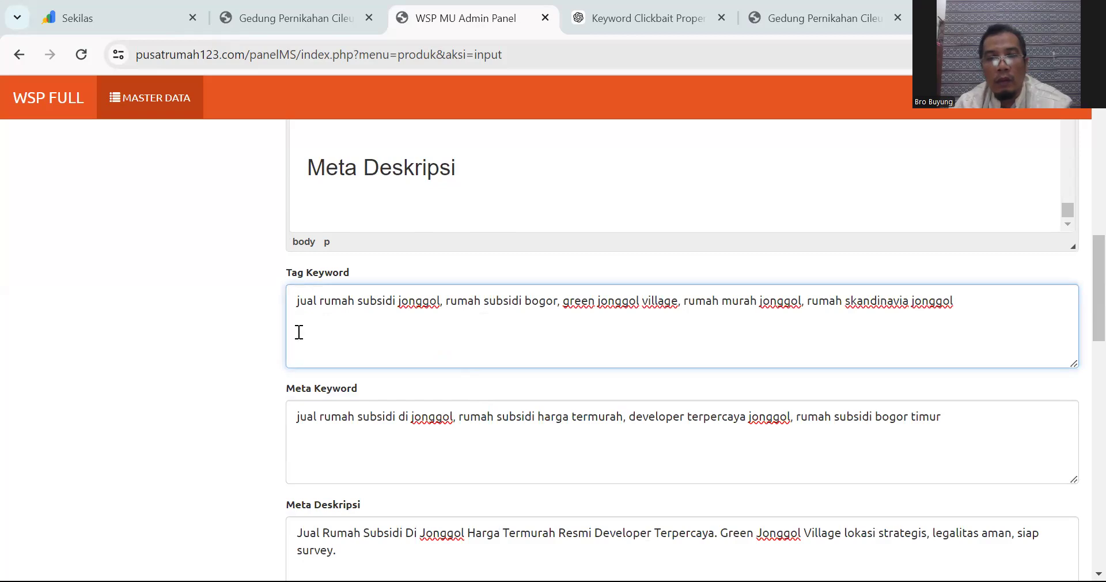
key("BackSpace")
Step: Delete the leftover SEO headings and horizontal rule from the end of the article
scroll(722, 331, "down", 1)
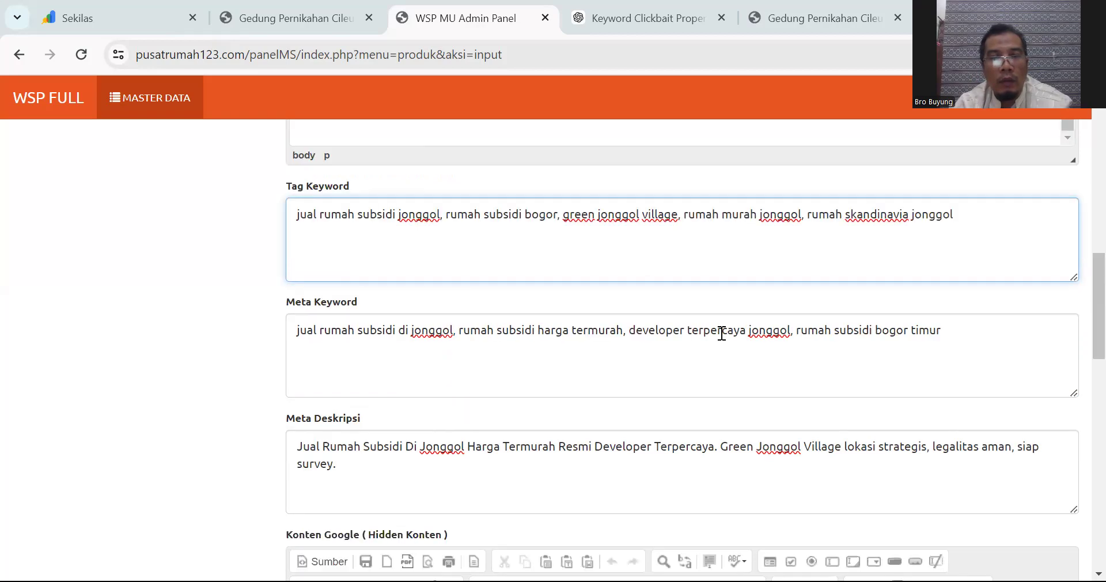
scroll(722, 333, "up", 4)
scroll(722, 333, "up", 2)
left_click(309, 321)
scroll(472, 364, "down", 2)
key("ctrl+shift+End")
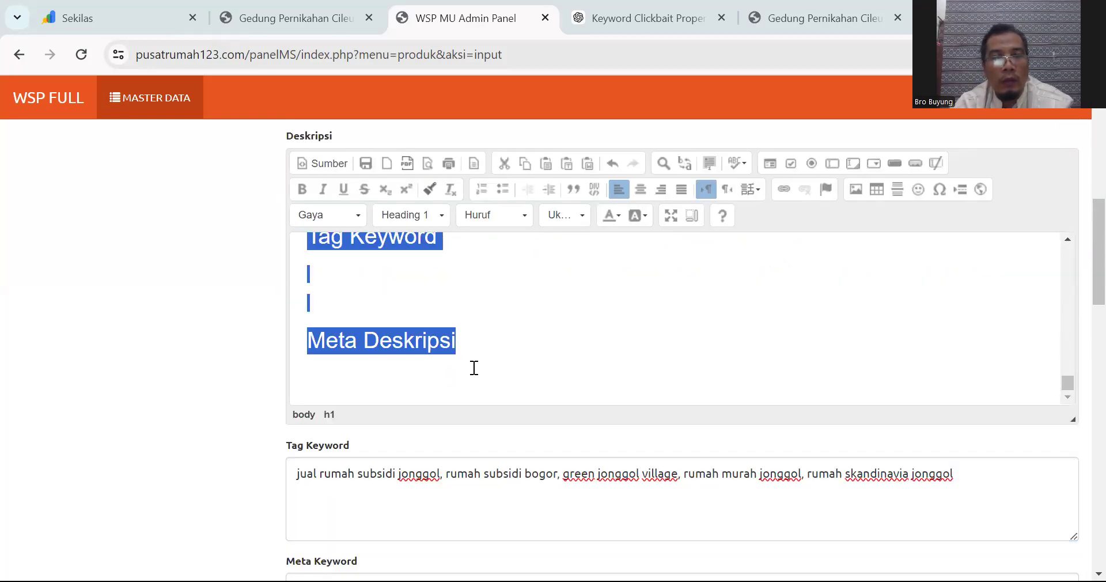
key("Delete")
key("BackSpace")
key("Return")
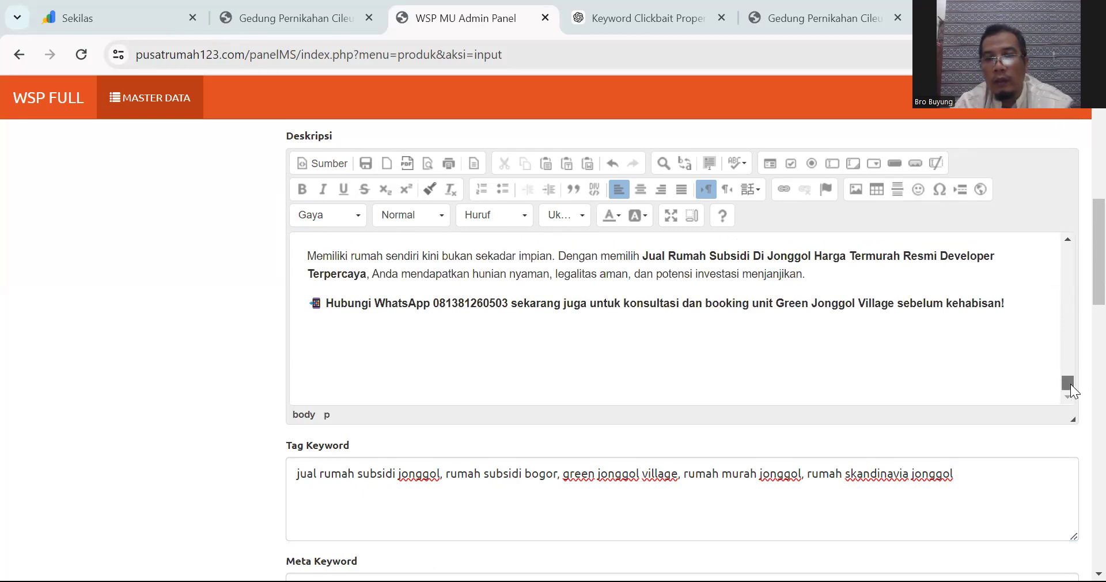
Step: Justify the entire article text in Deskripsi
left_click_drag(1071, 384, 1018, 267)
key("ctrl+a")
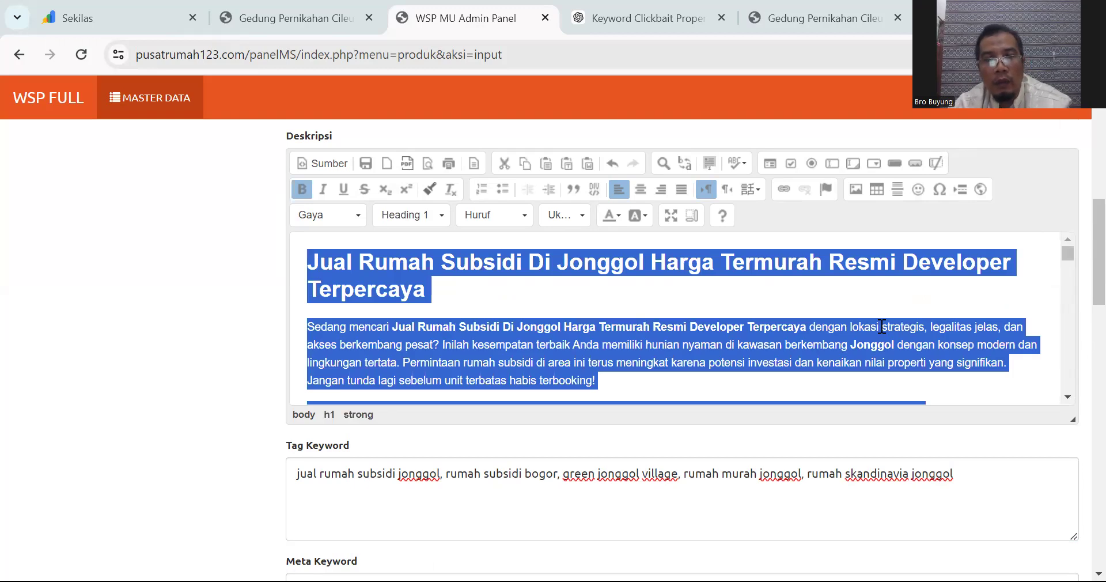
left_click(684, 187)
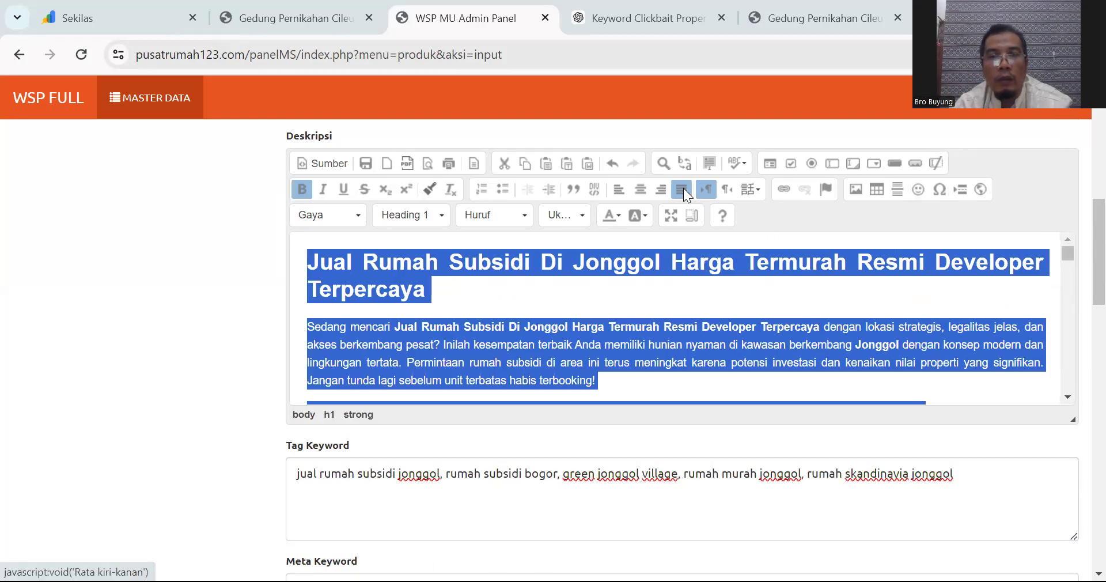
left_click(613, 264)
Step: Select the article's main heading, then select the partial product name 'Jual'
triple_click(312, 260)
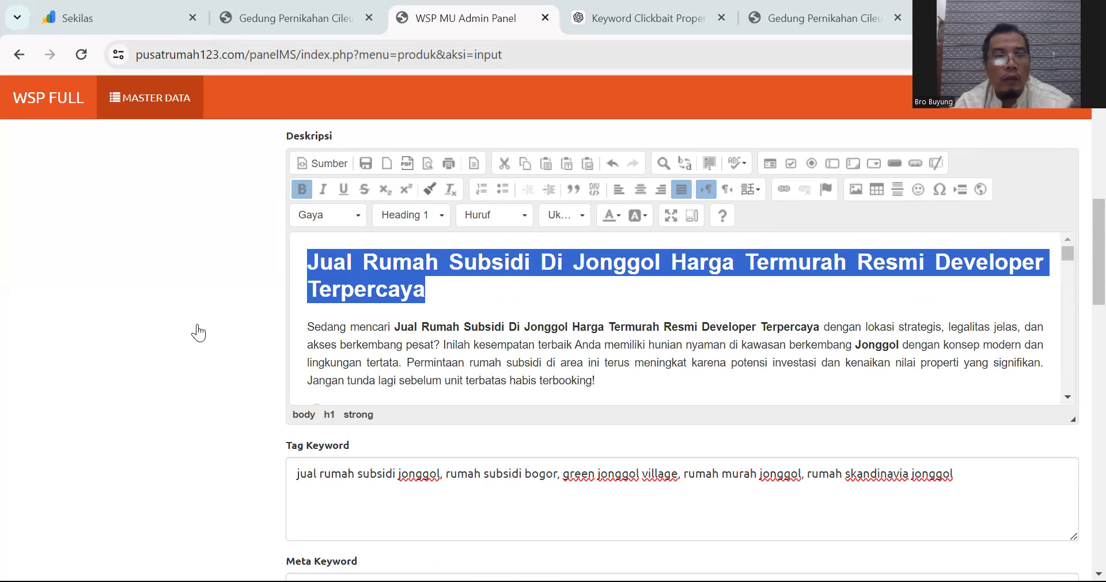
scroll(349, 314, "up", 10)
scroll(357, 293, "down", 3)
left_click_drag(359, 271, 297, 267)
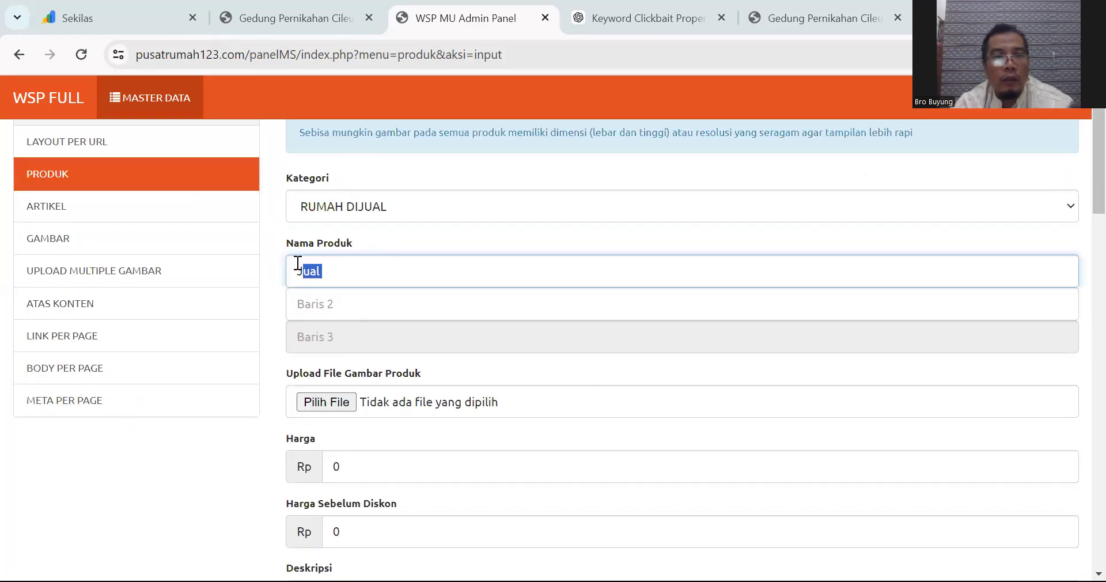
Step: Replace the product name with the article title and attach the Tampak Depan image
key("ctrl+v")
left_click(332, 400)
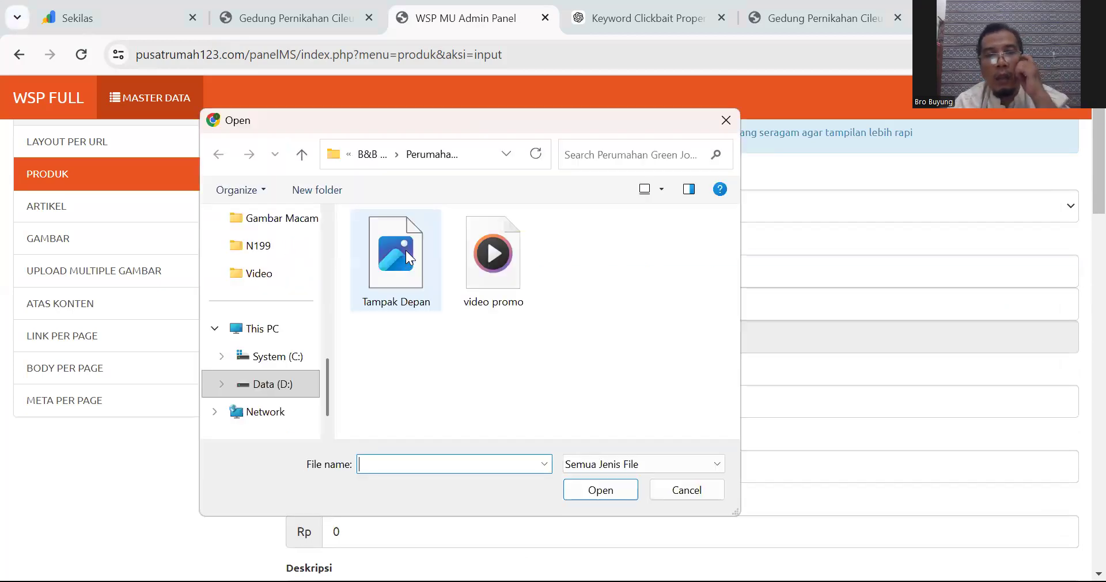
left_click(406, 250)
left_click(606, 494)
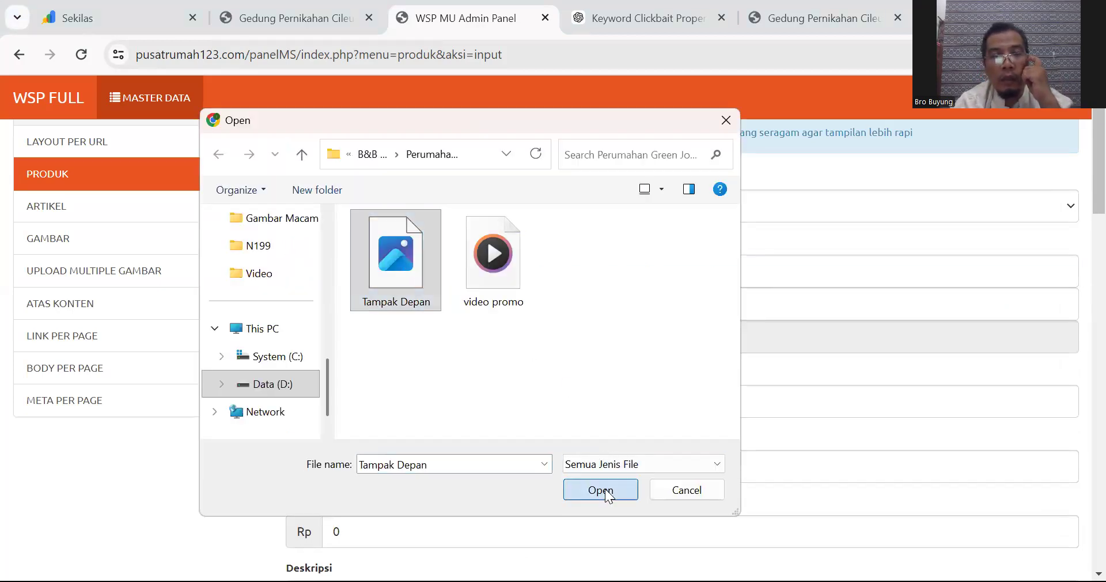
Step: Set Harga to 185000000 and Harga Sebelum Diskon to 245000000
left_click(338, 379)
type("185000000")
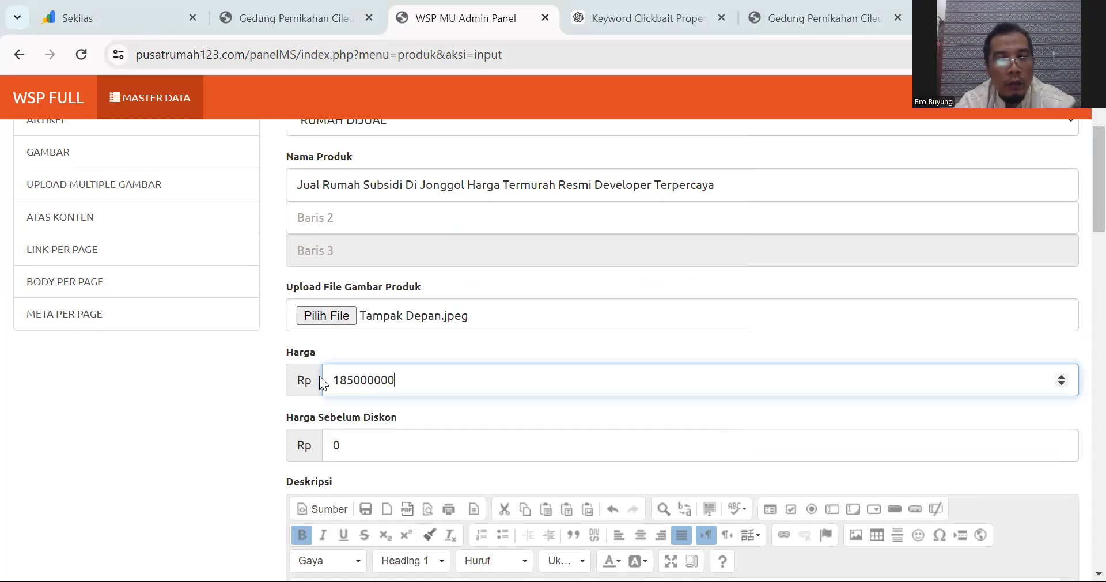
left_click(353, 451)
key("BackSpace")
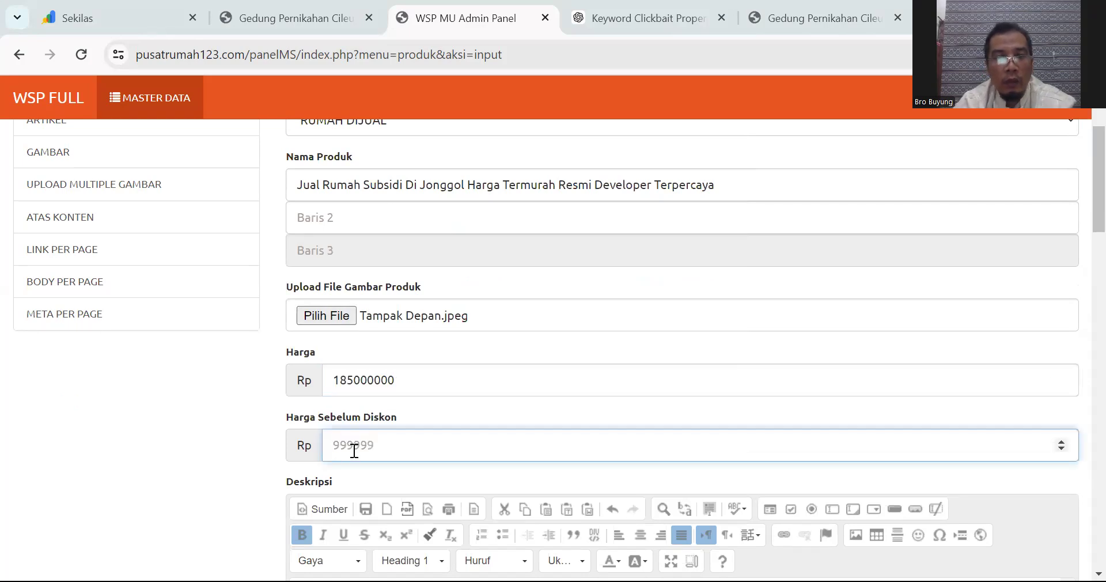
type("245000000")
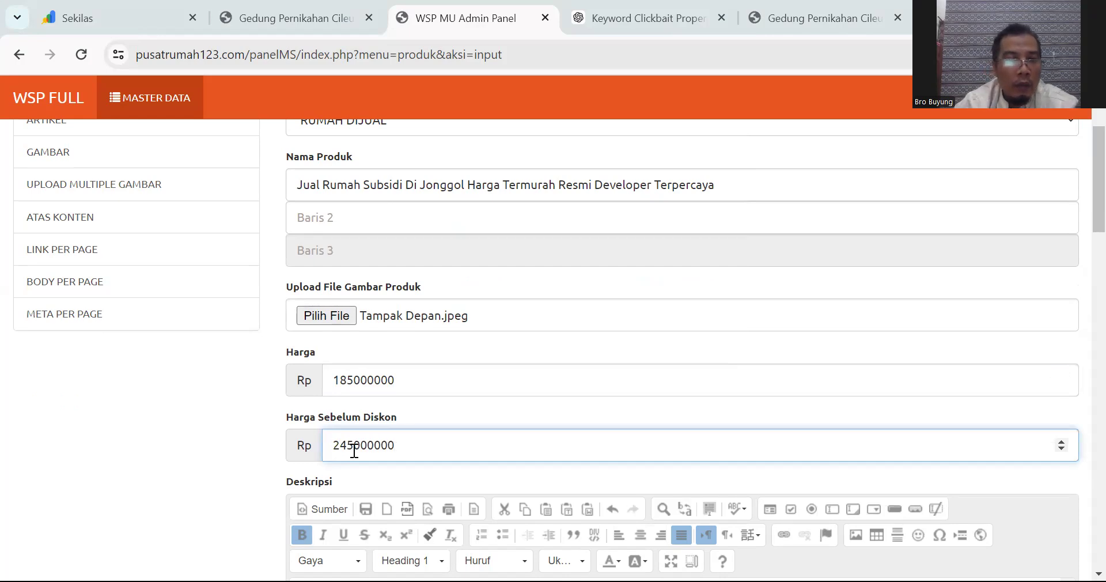
scroll(354, 450, "down", 5)
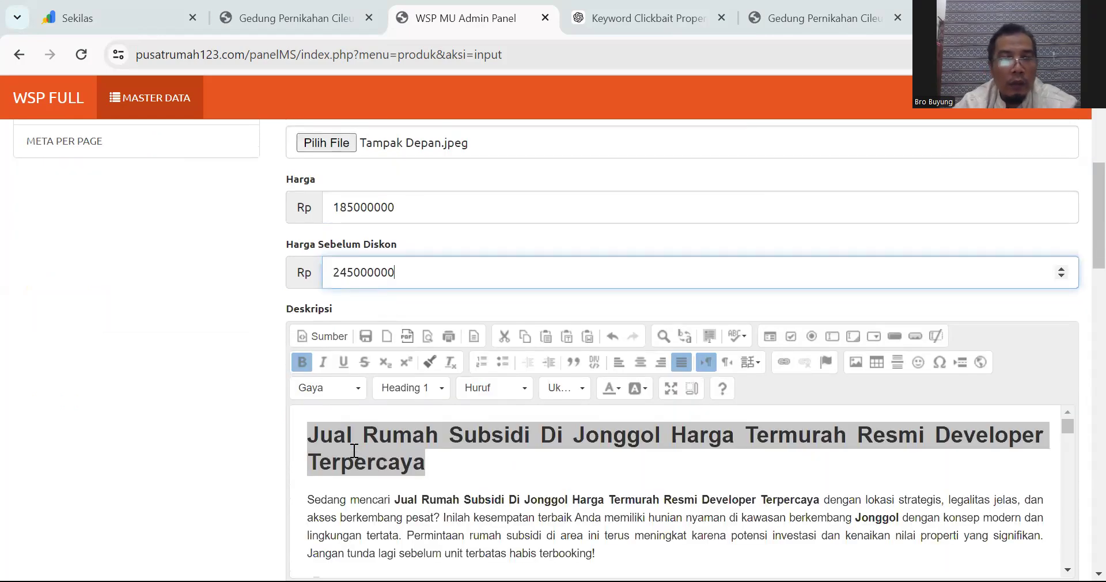
scroll(366, 444, "up", 2)
scroll(1079, 423, "down", 3)
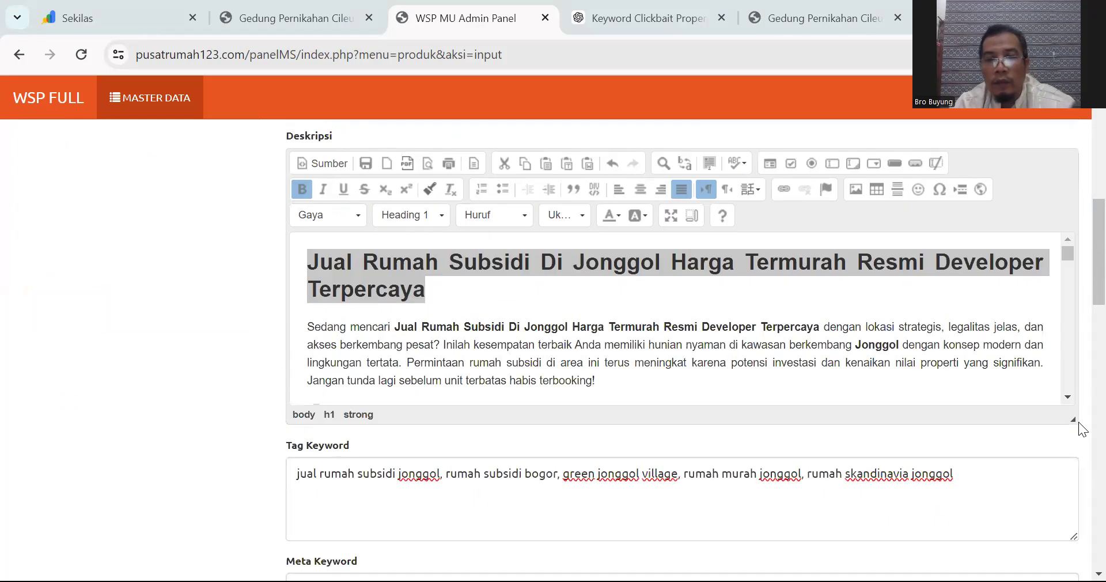
Step: Delete 'Jual' from the intro keyword and remove the phone number from the WhatsApp line
left_click(425, 327)
key("BackSpace")
key("BackSpace")
key("BackSpace")
key("BackSpace")
key("BackSpace")
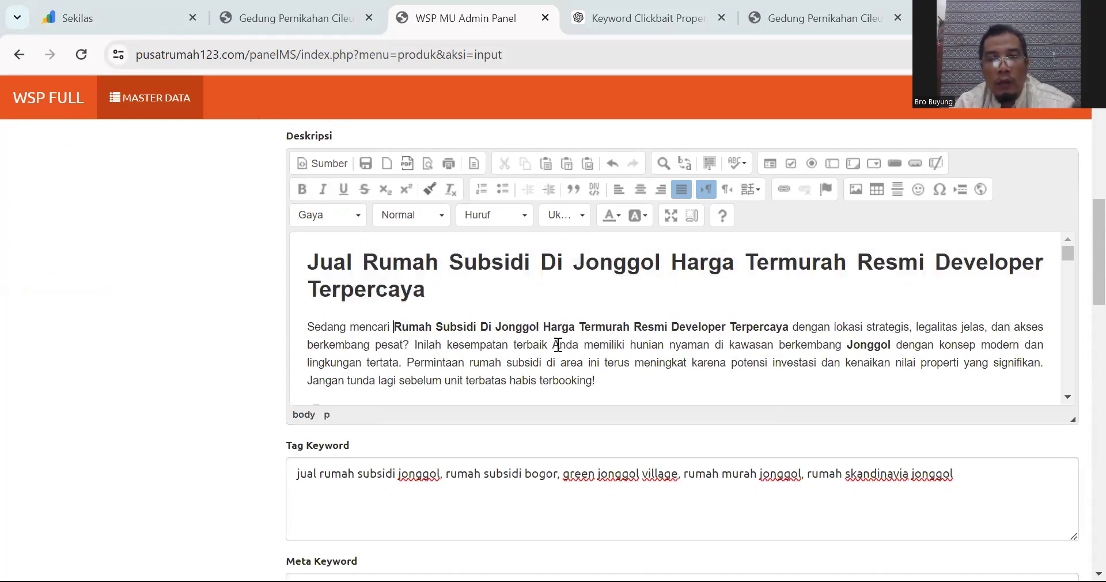
scroll(576, 341, "down", 1)
left_click_drag(550, 323, 473, 321)
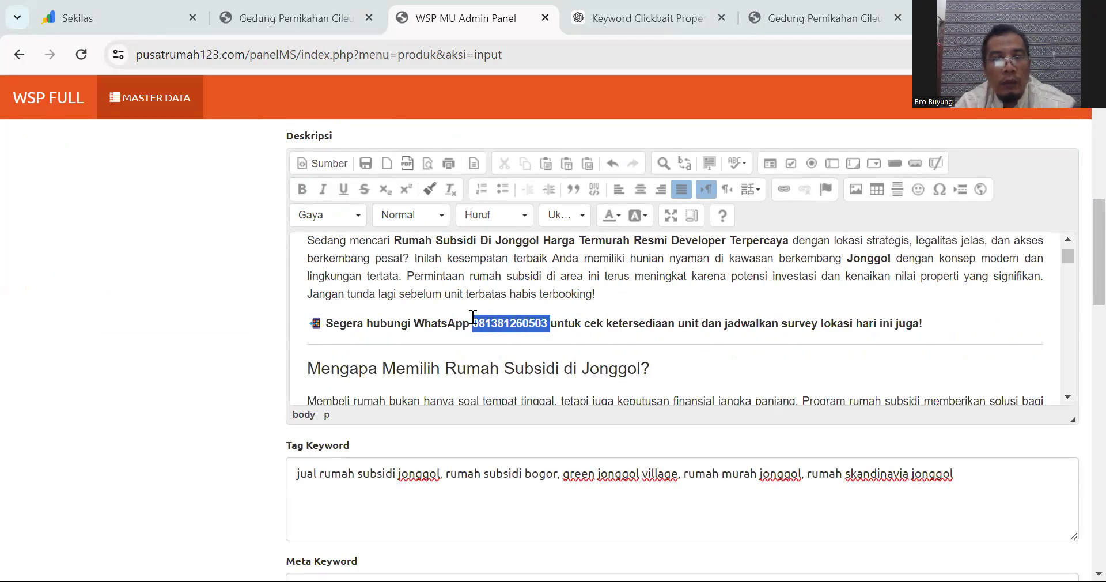
key("BackSpace")
type(",")
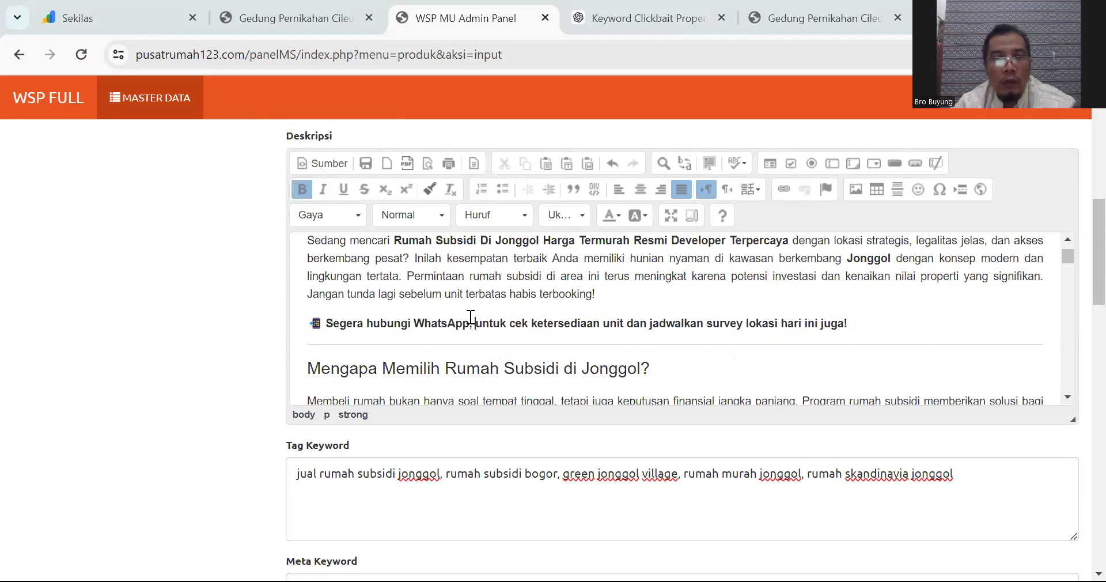
Step: Add an unbolded 'seowa' line below the WhatsApp line
left_click(882, 318)
key("Return")
type("seowa")
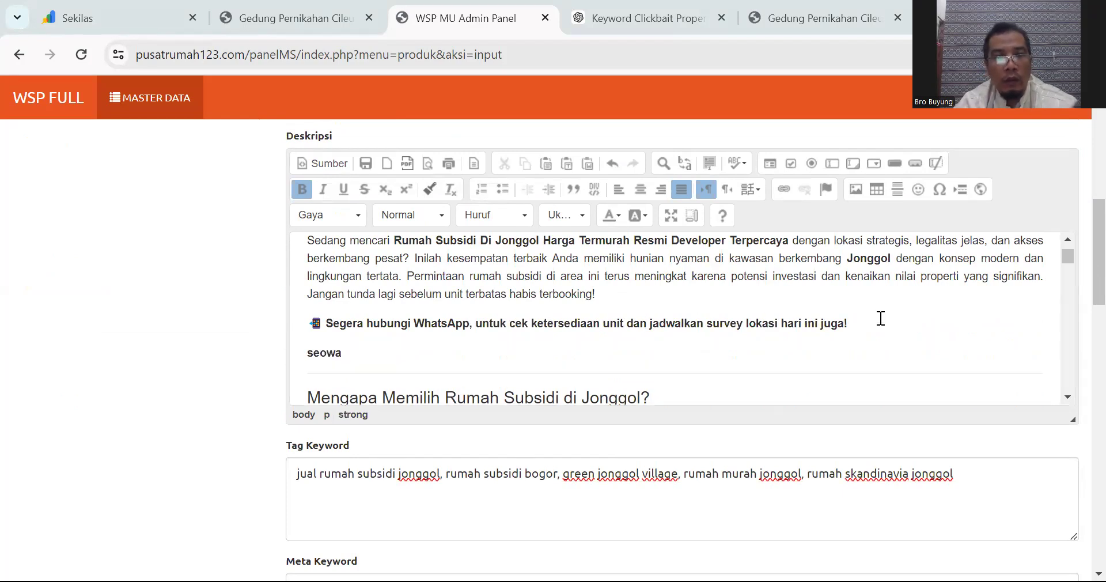
key("shift+Left")
key("shift+Left")
key("shift+Home")
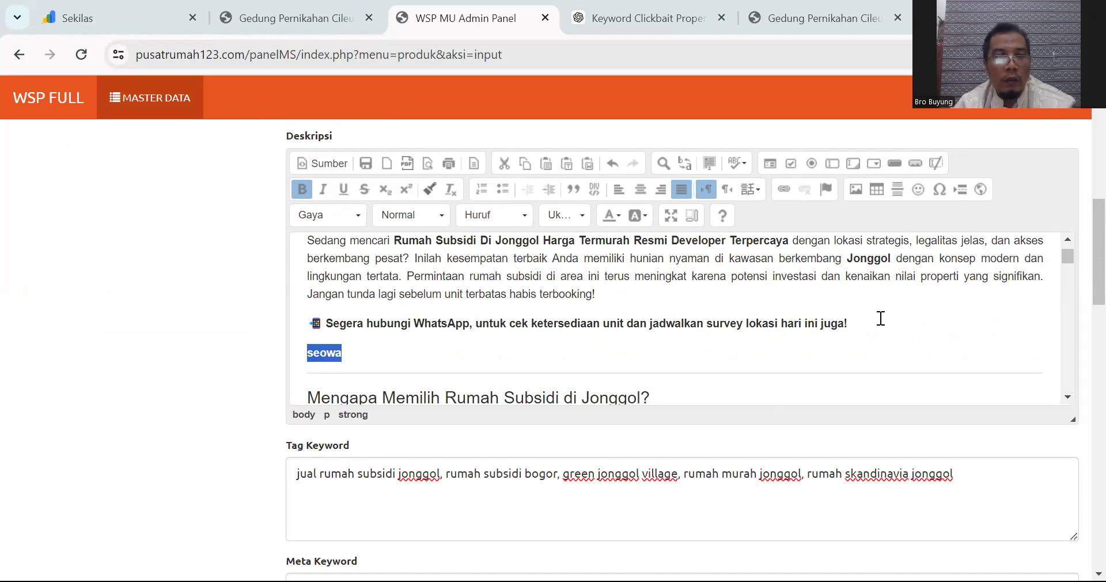
key("ctrl+b")
Step: Replace the divider above the Mengapa Memilih heading with an empty line
scroll(736, 338, "down", 1)
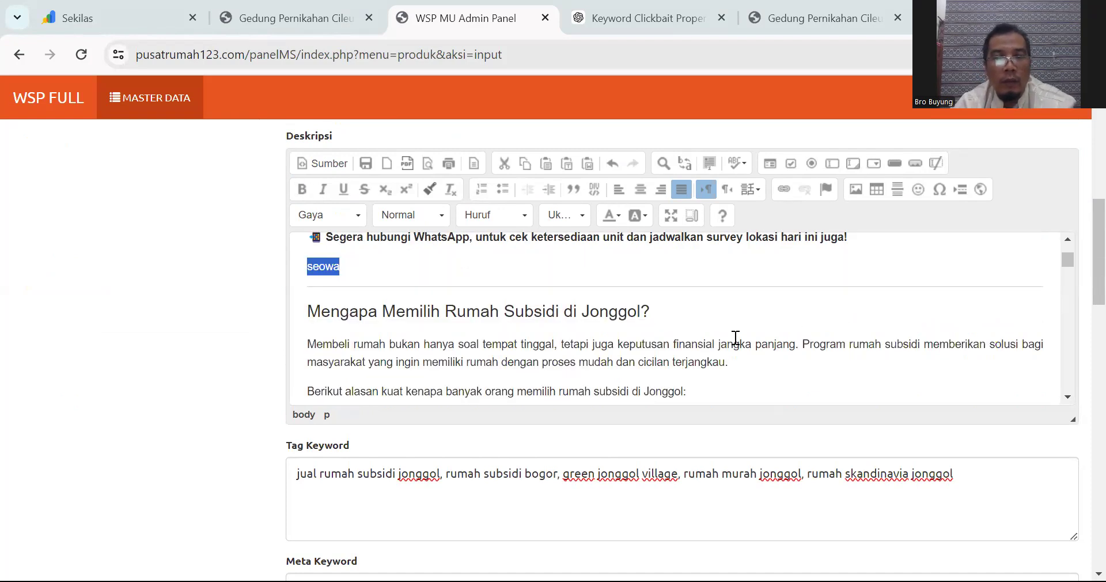
left_click(301, 309)
key("BackSpace")
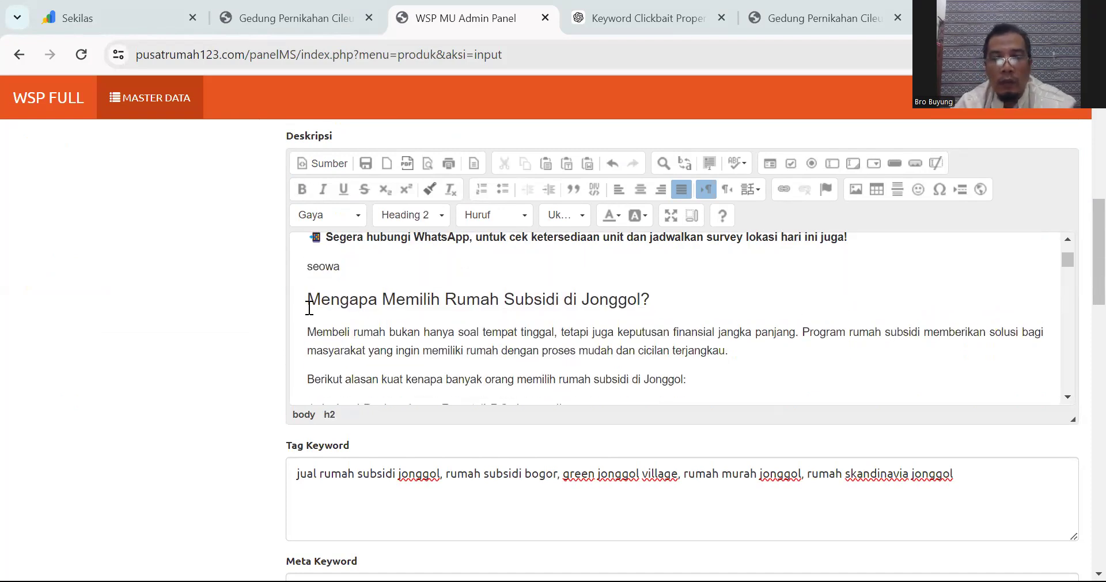
key("Return")
Step: Replace the divider above Spesifikasi with an empty line and set Lokasi to 'Jonggol - Bogor'
scroll(309, 310, "down", 2)
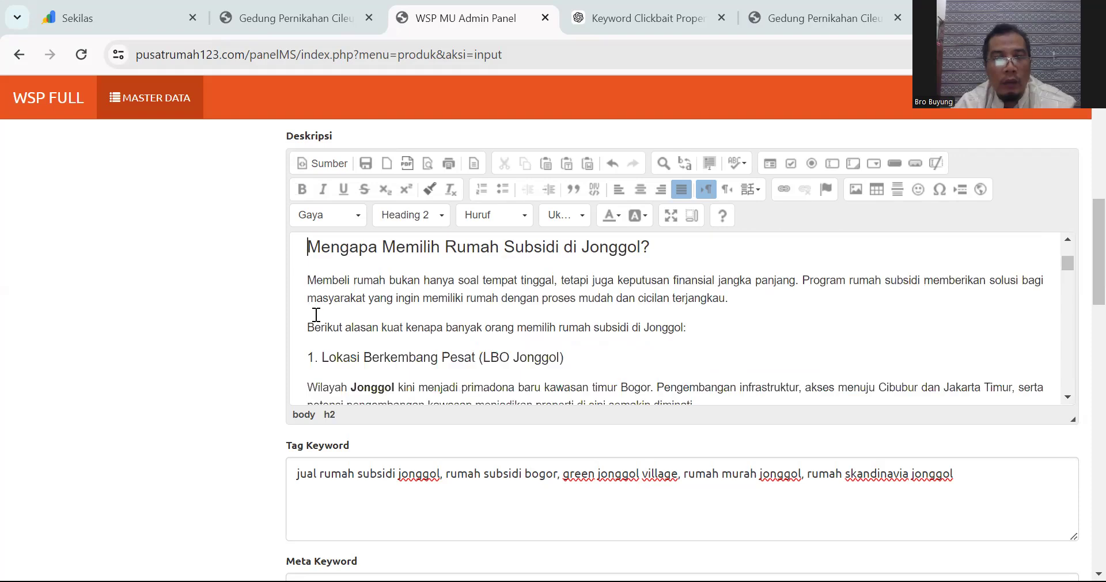
scroll(317, 320, "down", 3)
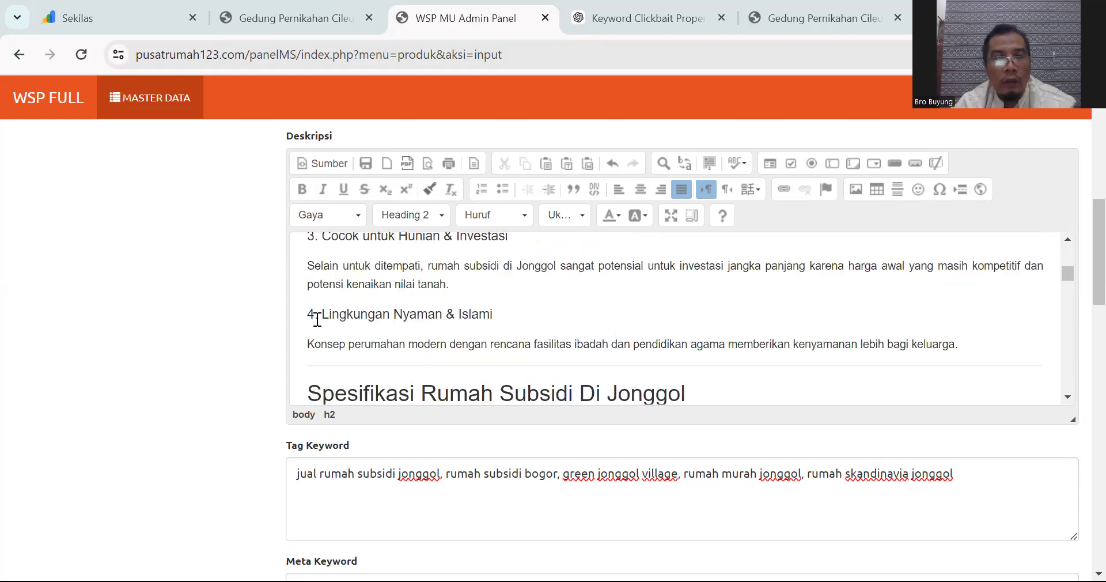
scroll(317, 320, "up", 2)
scroll(317, 320, "down", 1)
scroll(316, 353, "down", 1)
left_click(311, 308)
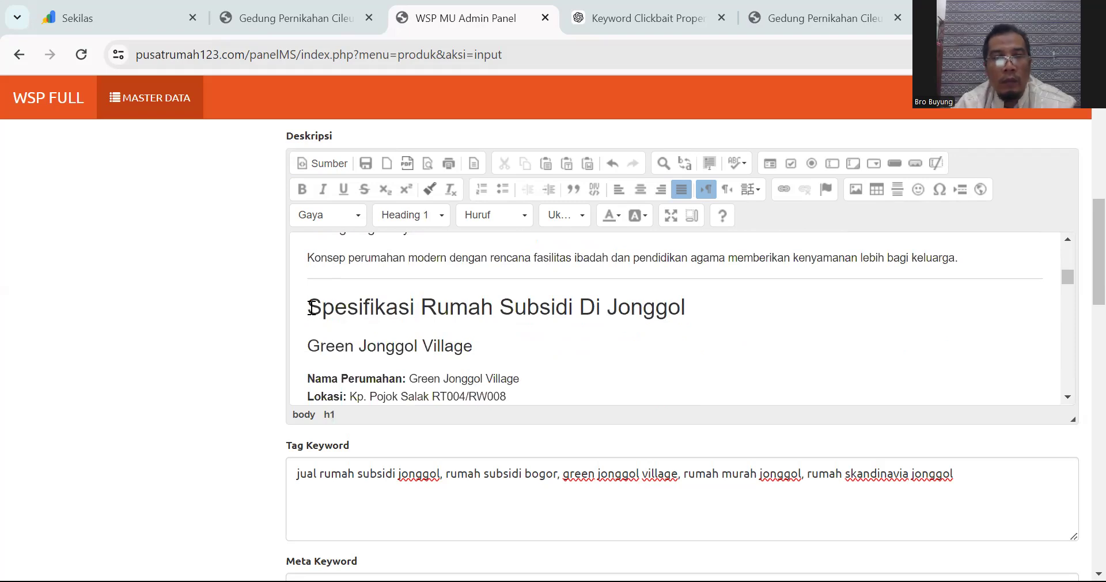
key("BackSpace")
key("Return")
scroll(310, 307, "down", 1)
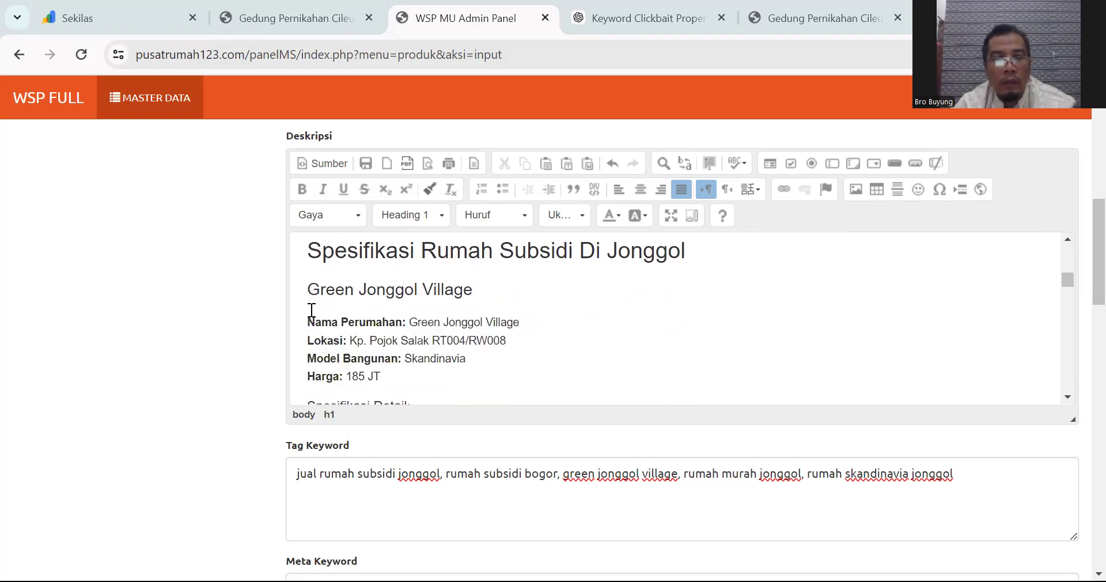
left_click_drag(350, 341, 517, 339)
type("Jongg")
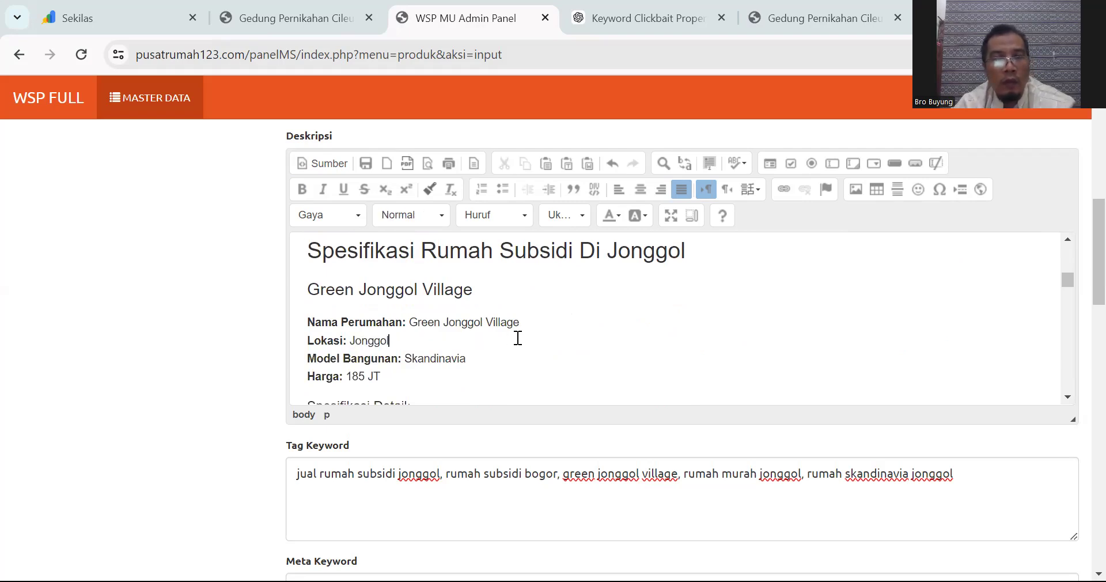
type("ol - Bogor")
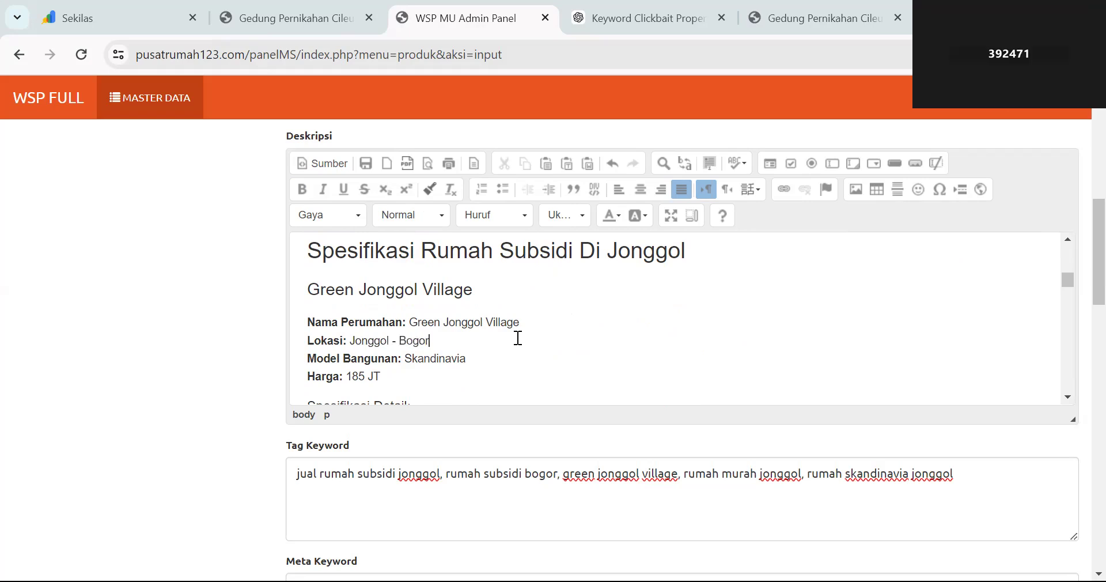
Step: Delete the video heading and its iframe embed code from Deskripsi
scroll(518, 339, "down", 3)
scroll(518, 339, "down", 2)
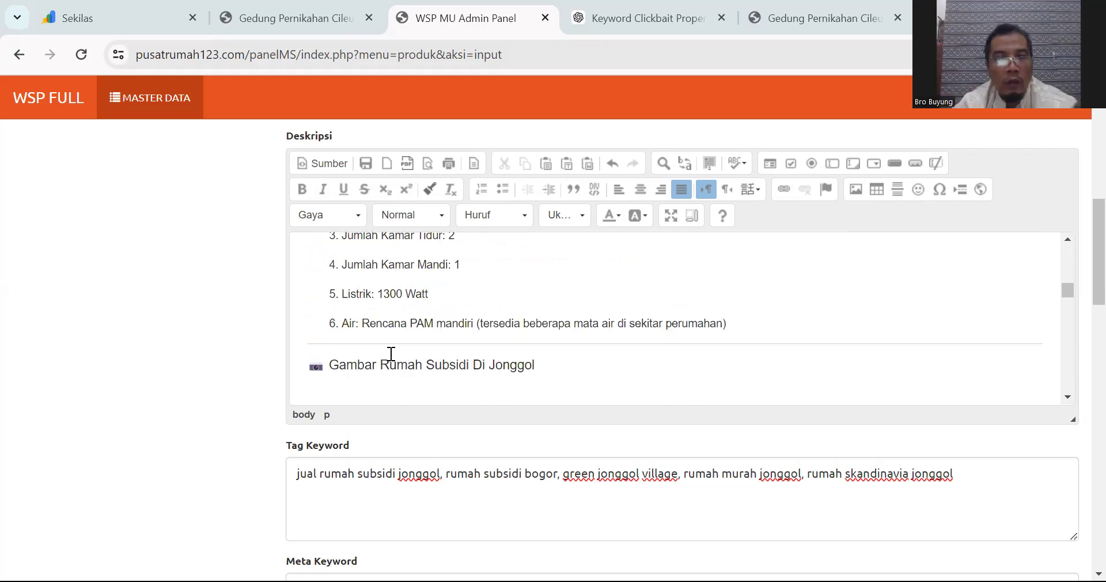
left_click(317, 362)
scroll(412, 348, "down", 3)
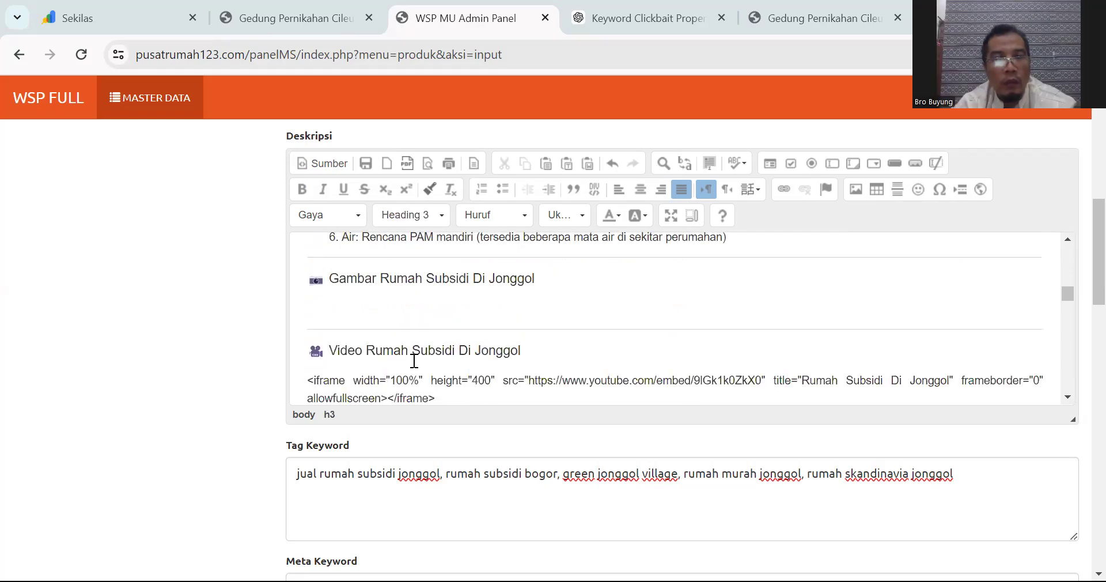
left_click(447, 326, "shift")
key("BackSpace")
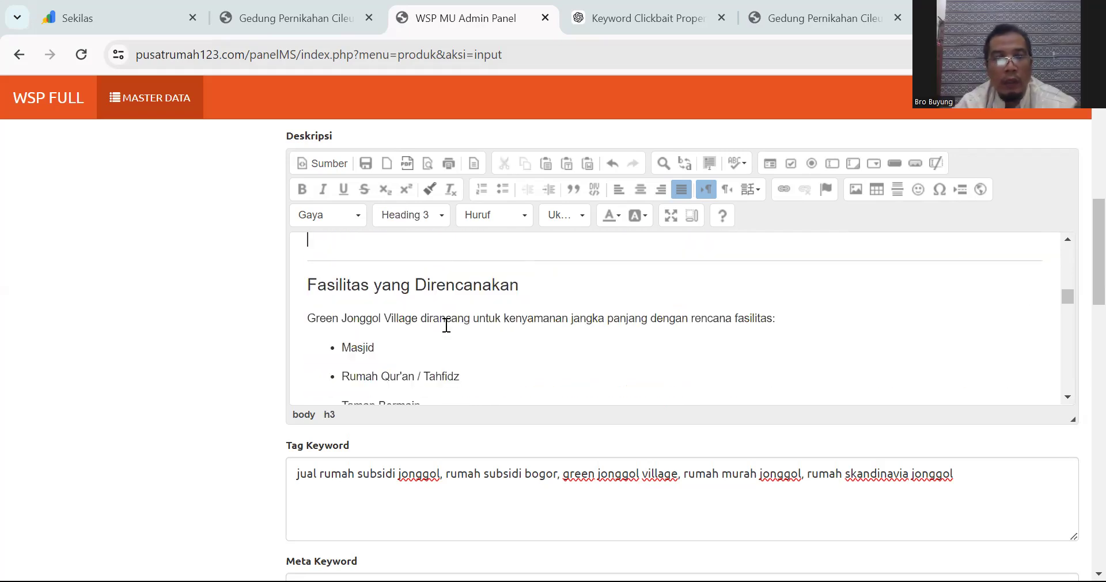
Step: Remove the divider lines above the Fasilitas and Keunggulan headings, leaving an empty line
scroll(446, 325, "up", 1)
key("BackSpace")
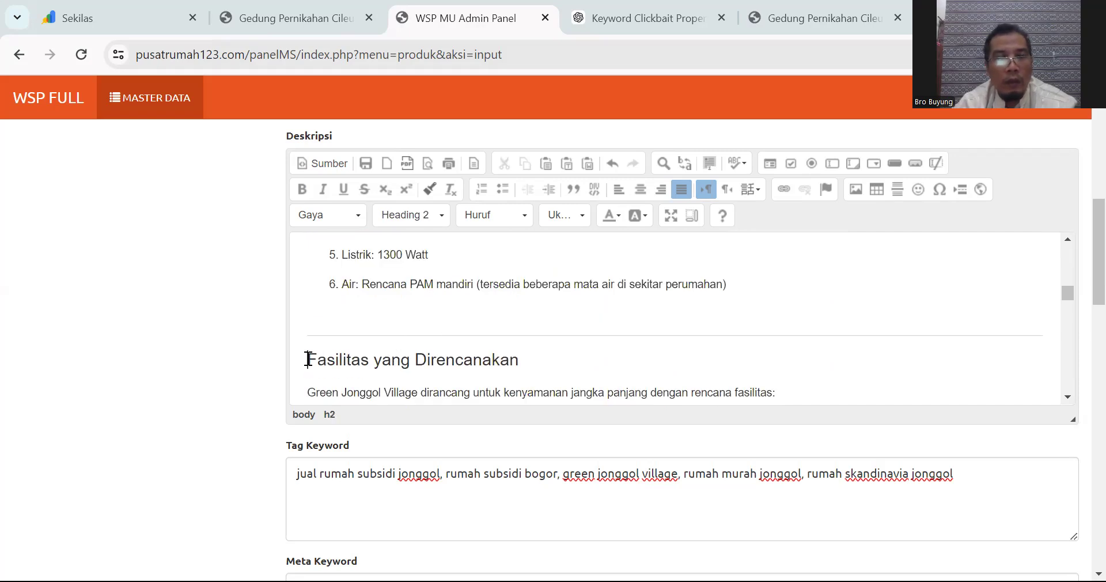
key("BackSpace")
scroll(308, 359, "down", 4)
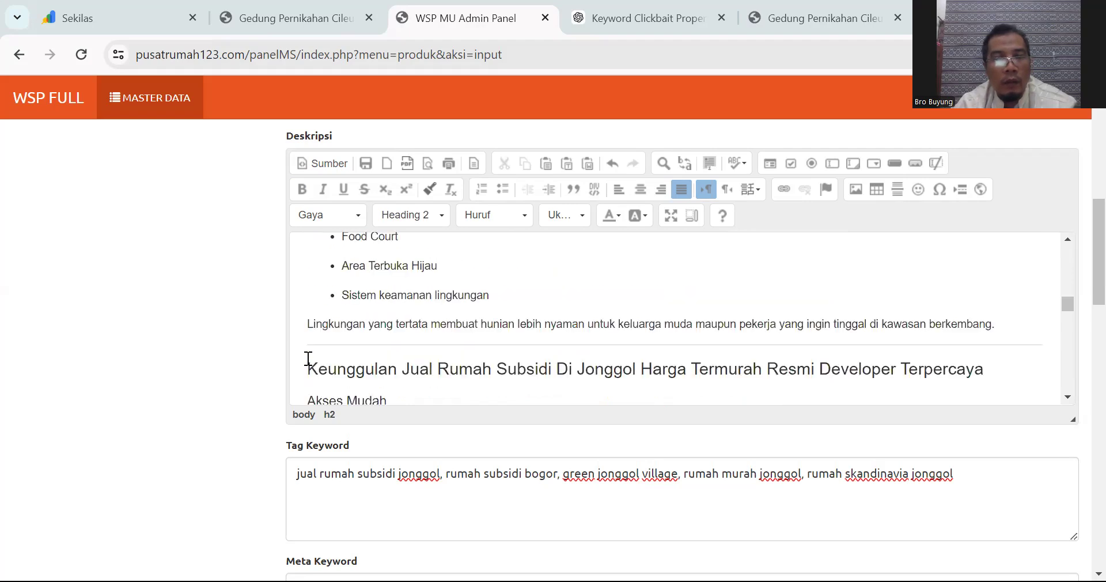
scroll(309, 360, "up", 1)
left_click(309, 367)
key("Return")
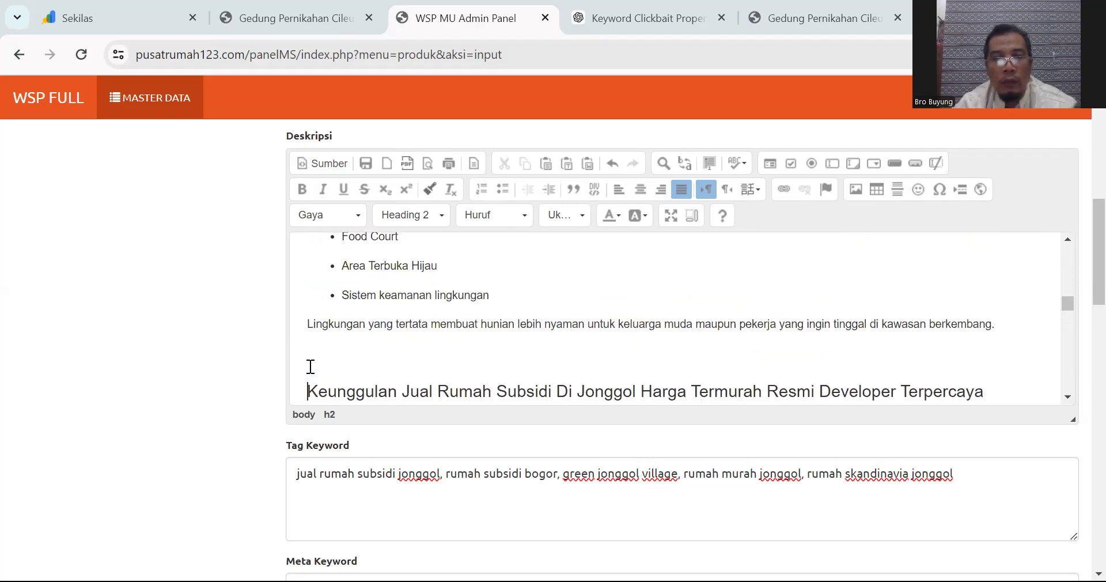
scroll(310, 367, "down", 1)
scroll(310, 367, "down", 2)
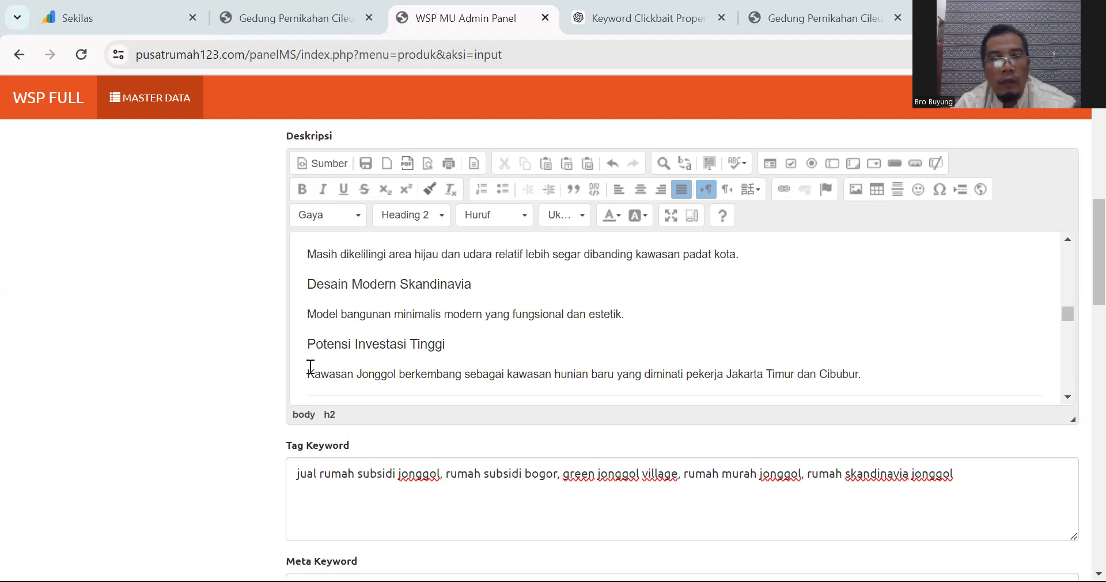
scroll(310, 367, "down", 1)
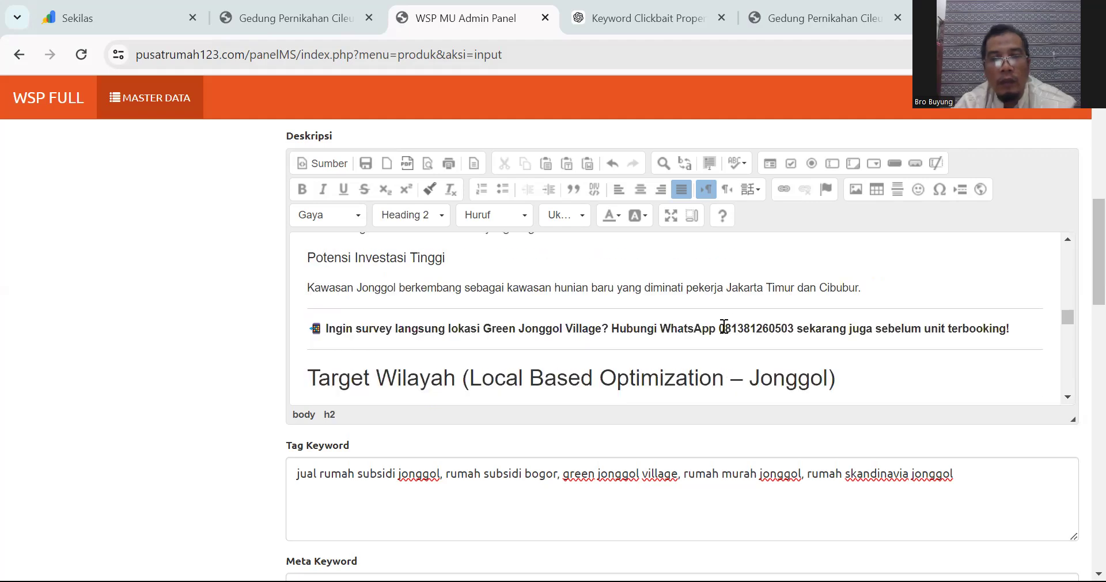
Step: Open the Link dialog for the phone number in the closing WhatsApp call-to-action
double_click(795, 329)
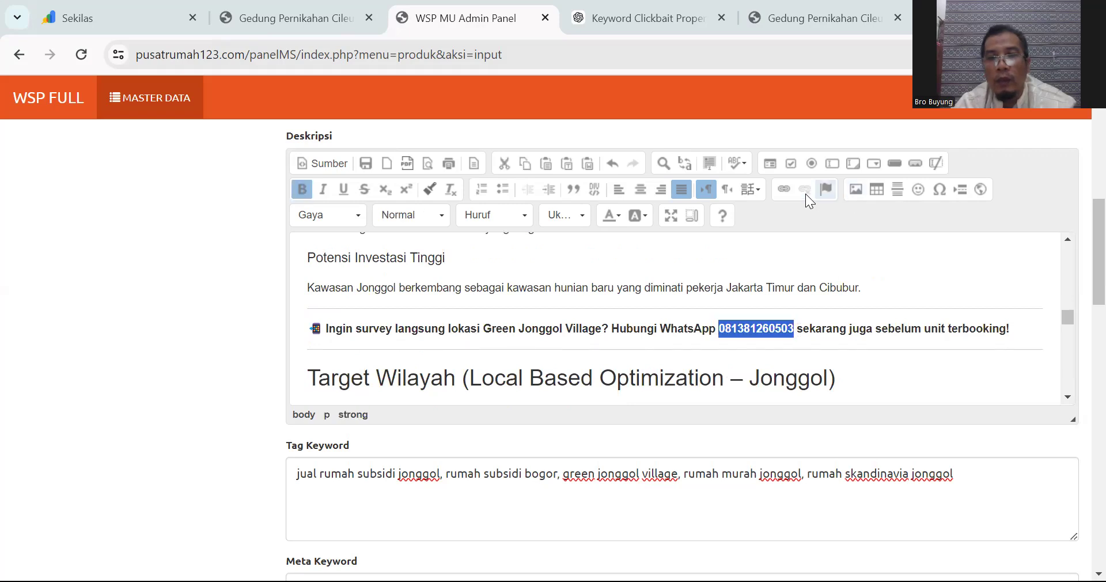
left_click(783, 189)
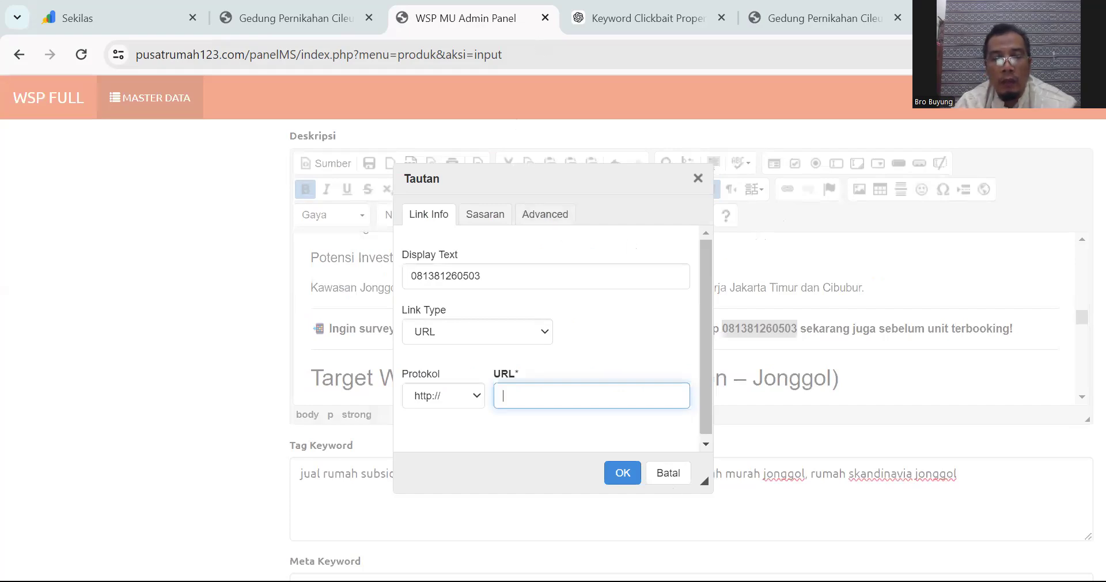
key("alt+Tab")
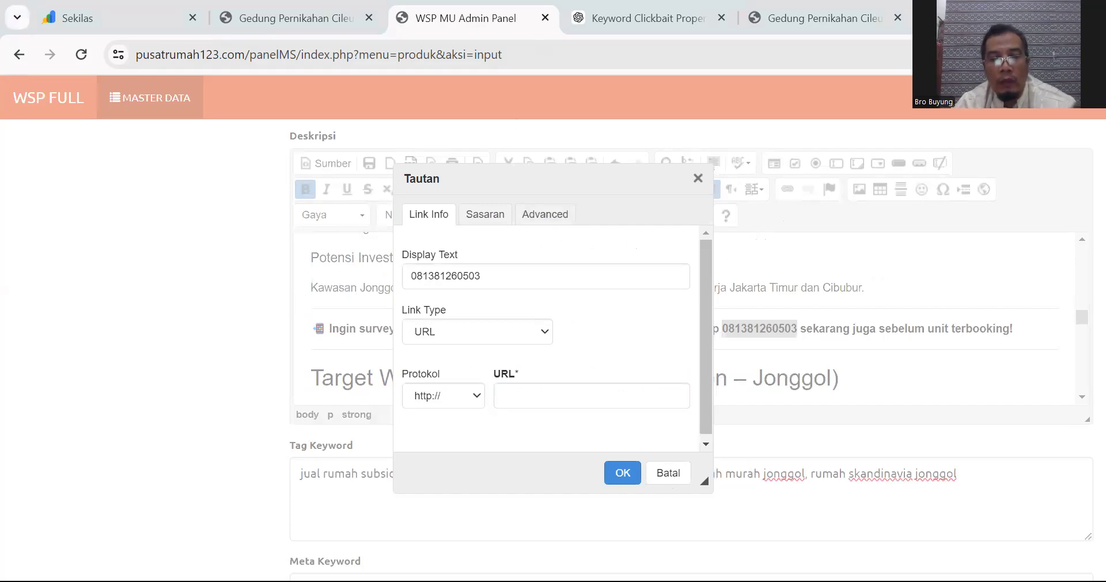
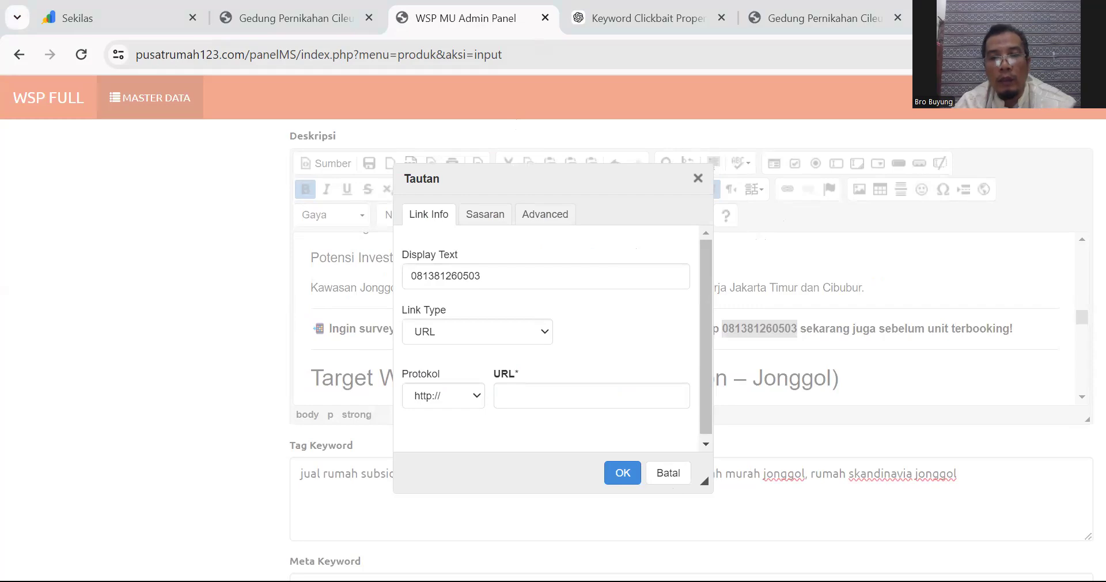
Step: Paste the wa.me chat link and reword its message to ask about Rumah Subsidi di Jonggol
left_click(615, 407)
key("ctrl+v")
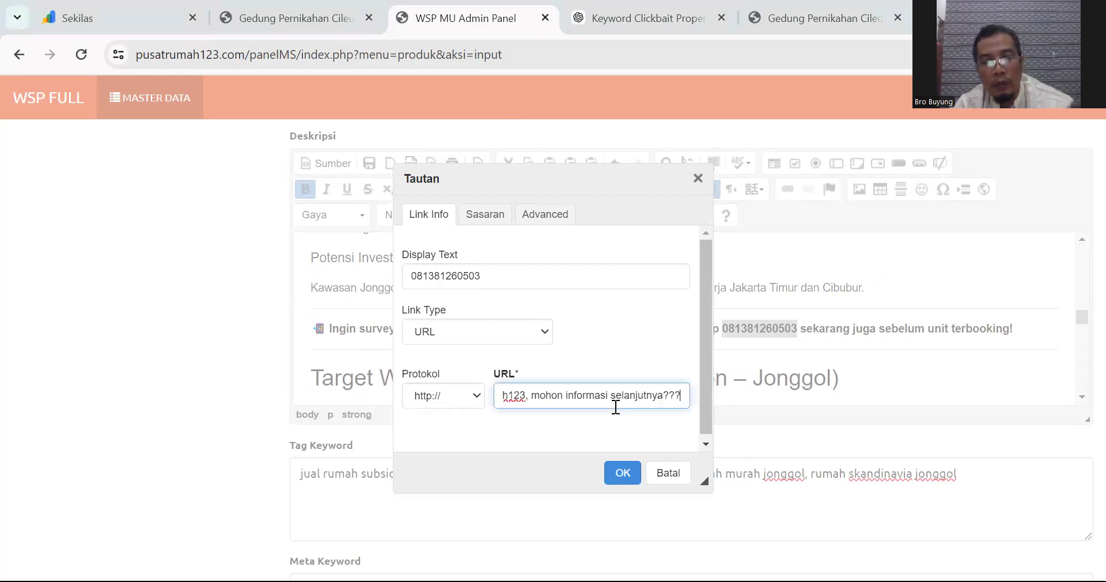
left_click(546, 397)
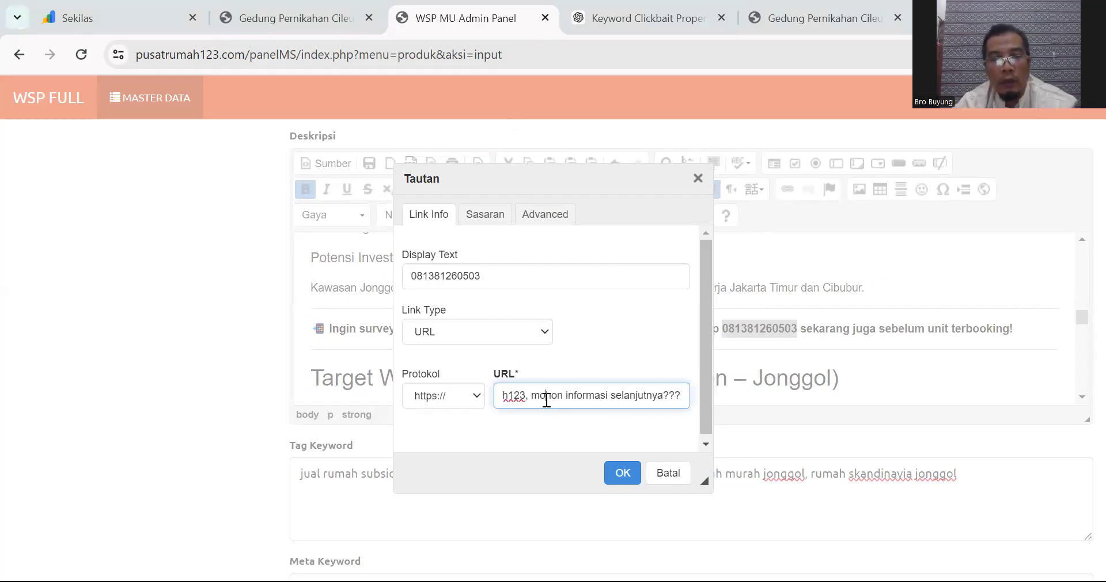
key("Left")
key("Left")
key("Left")
key("Left")
key("Left")
key("Left")
key("Left")
key("Left")
key("Left")
key("Left")
key("Left")
key("Left")
key("Left")
key("Left")
key("Left")
key("Left")
key("Left")
key("Left")
key("Left")
key("Left")
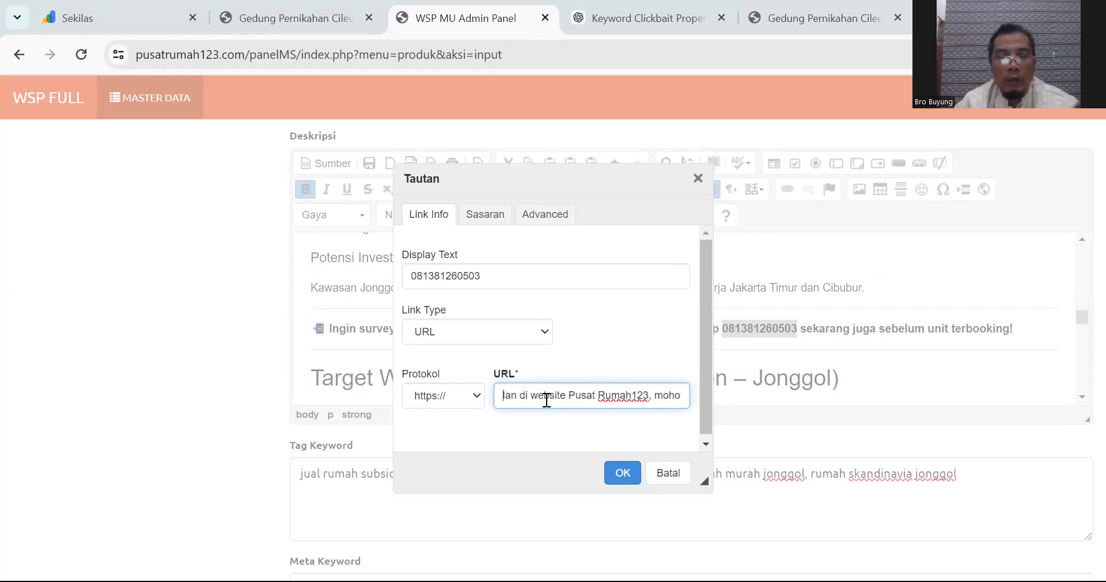
key("Left")
key("Left")
key("Left")
key("Left")
key("Left")
key("Left")
key("Left")
key("Left")
key("Left")
key("Left")
key("Left")
key("Left")
key("Left")
key("Left")
key("Left")
key("Left")
key("Left")
key("Left")
key("Left")
key("Left")
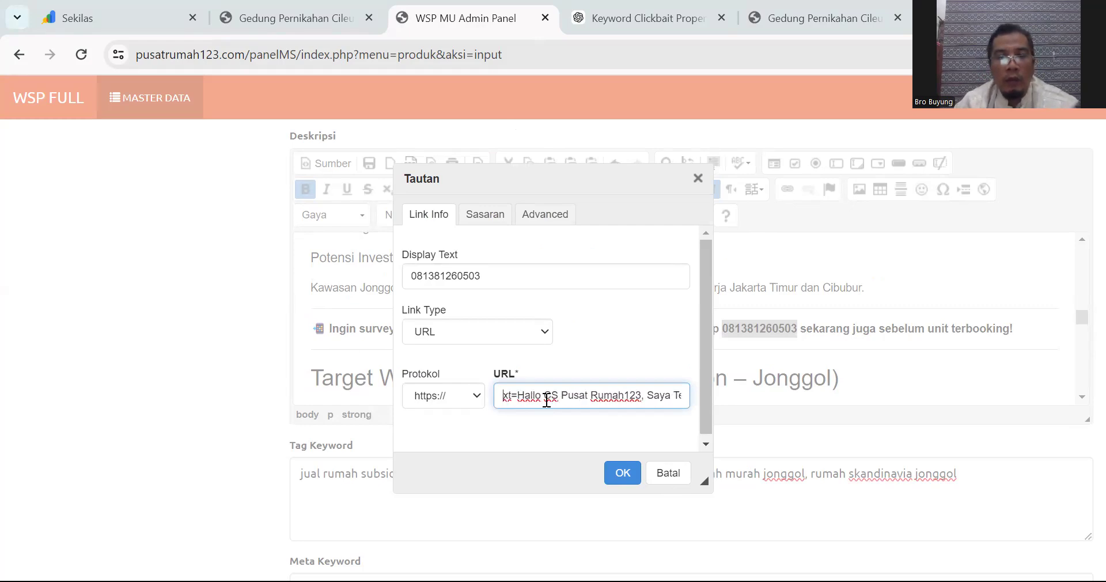
key("Right")
key("Right")
key("Right")
key("Right")
key("Right")
key("Right")
key("Right")
key("Right")
key("Right")
key("Right")
key("Right")
key("Right")
key("Right")
key("Right")
key("Right")
key("Right")
key("Right")
key("Right")
key("Right")
key("Right")
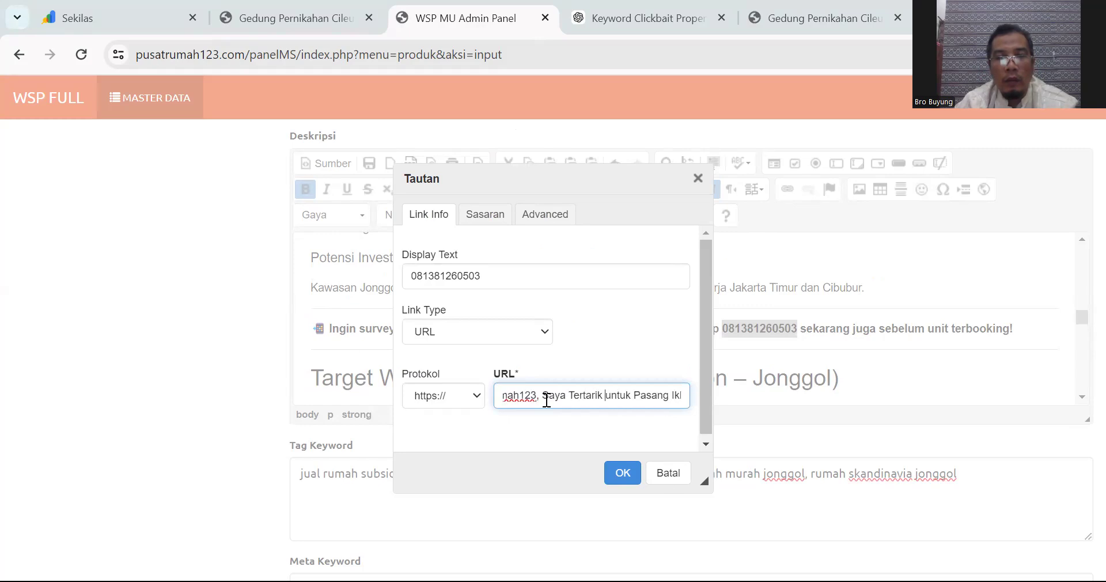
key("shift+Right")
key("shift+Right")
key("shift+Right")
key("shift+Right")
key("shift+Right")
key("shift+Right")
key("shift+Right")
key("shift+Right")
key("shift+Right")
key("shift+Right")
key("shift+Right")
key("shift+Right")
key("shift+Right")
key("shift+Right")
key("shift+Right")
key("shift+Right")
key("shift+Right")
key("shift+Right")
key("shift+Right")
key("shift+Right")
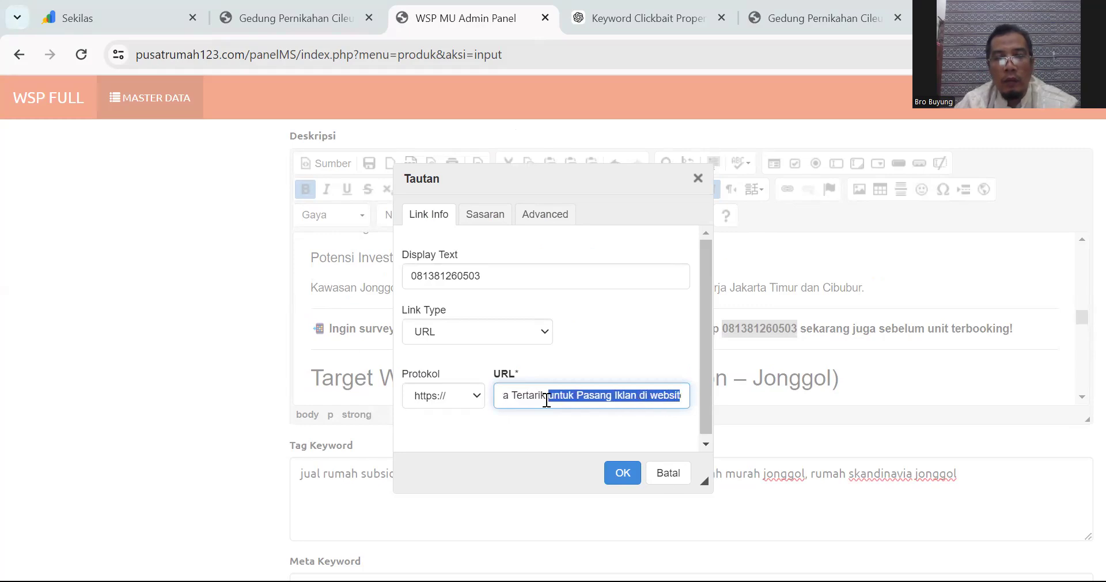
key("shift+Right")
key("shift+Right")
key("shift+Right")
key("shift+Right")
key("shift+Right")
key("shift+Right")
key("shift+Right")
key("shift+Right")
key("shift+Right")
key("shift+Right")
key("shift+Right")
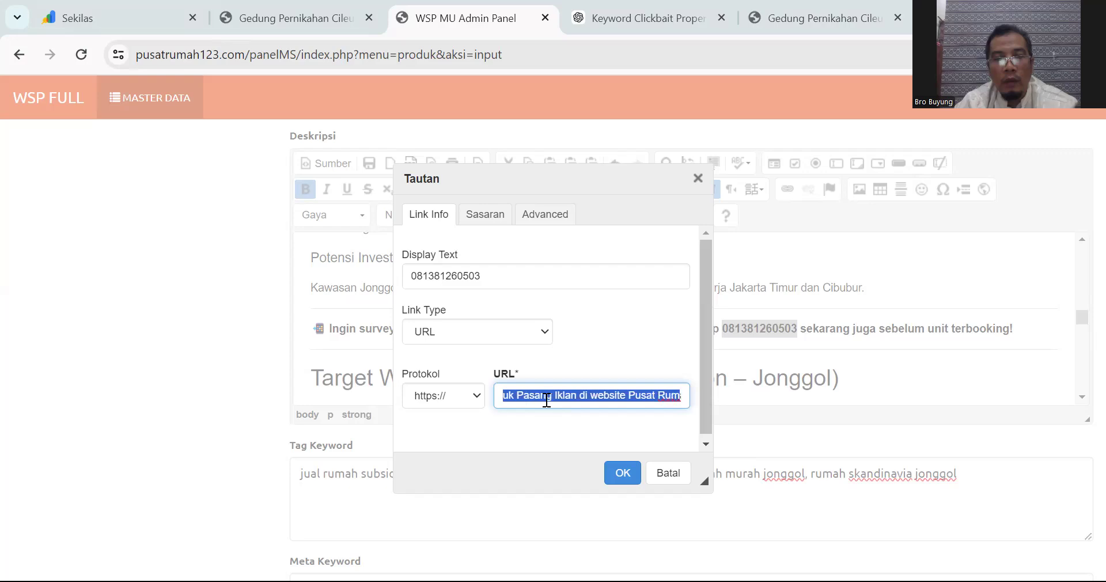
key("shift+Right")
key("shift+Right")
key("shift+Right")
key("shift+Right")
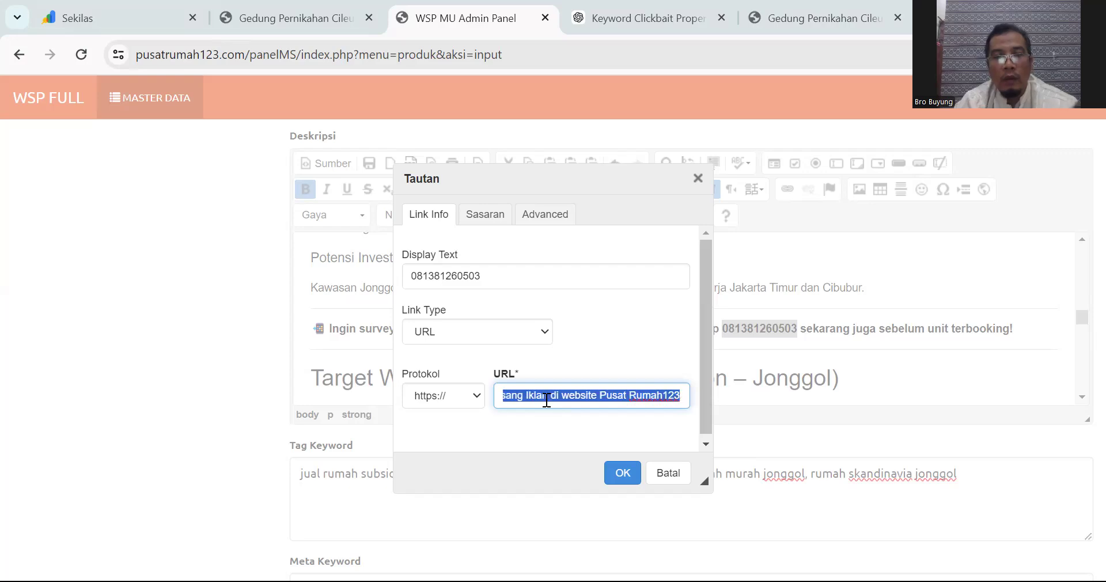
type("dengan ru, mohon informasi selanj")
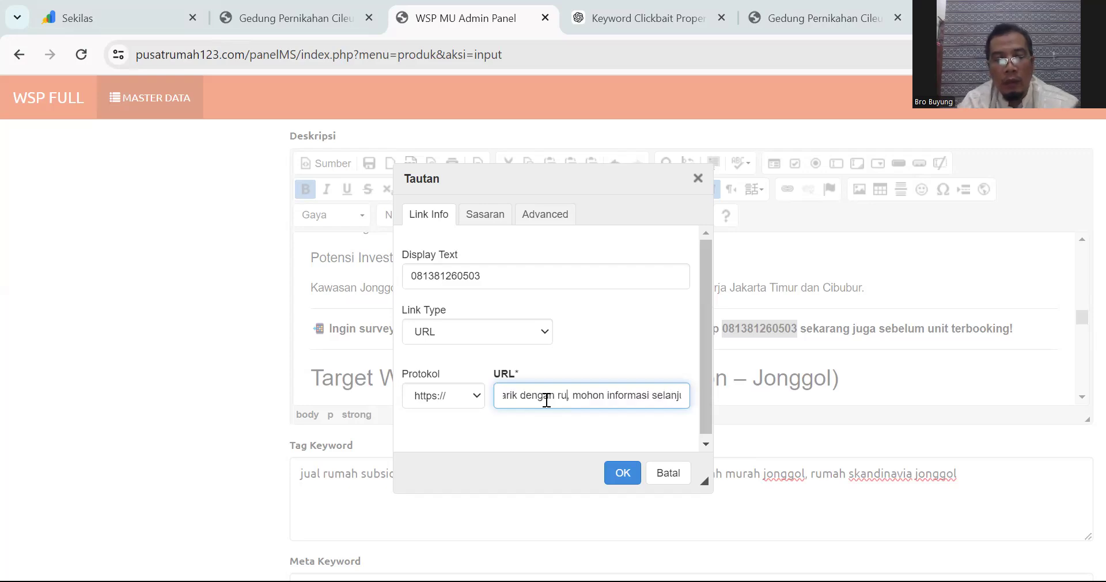
key("BackSpace")
key("BackSpace")
type("Rumah Sub")
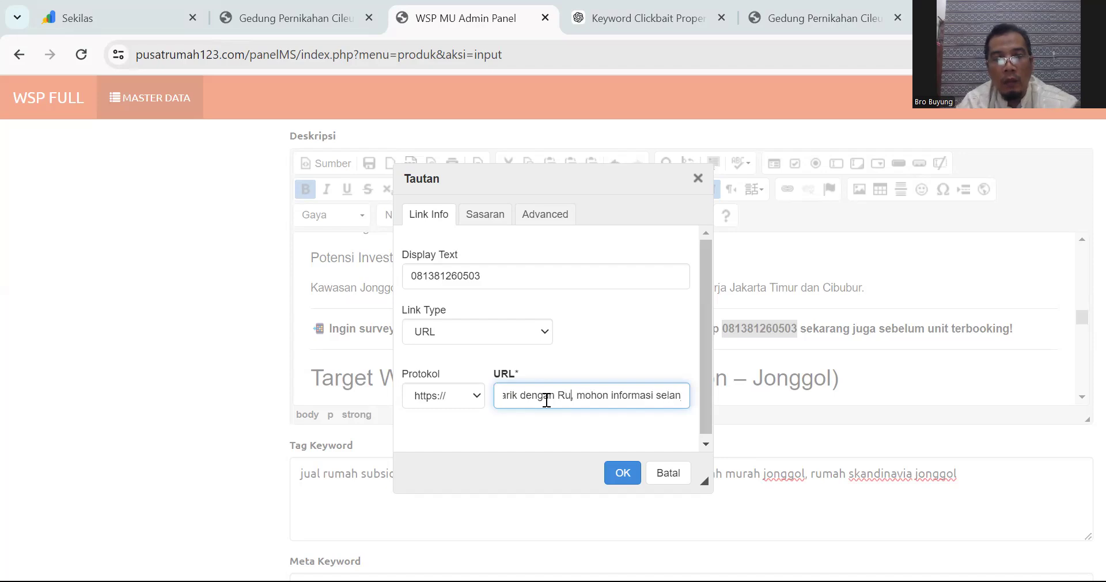
type("sidi di ")
type("Jong")
type("l")
key("Right")
key("Right")
key("Right")
key("Right")
key("Right")
key("Right")
key("Right")
key("Right")
key("Right")
key("Right")
key("Right")
key("Right")
key("Right")
key("Right")
key("Right")
key("Right")
key("Right")
key("Right")
key("Right")
key("Right")
key("Right")
key("Right")
key("Right")
key("Right")
key("Right")
key("Right")
key("Right")
key("Right")
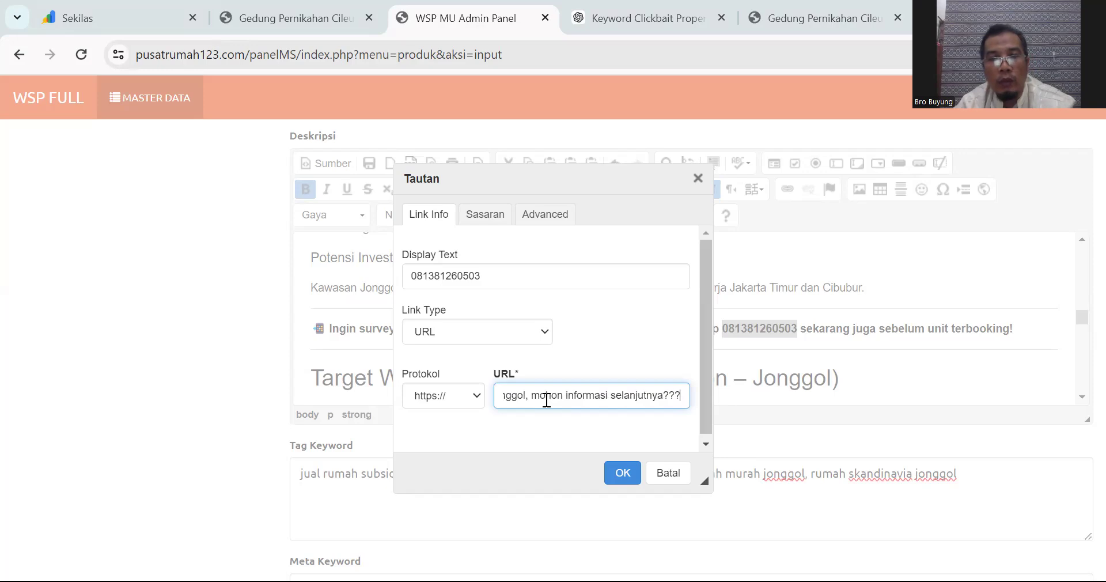
Step: Set the link target to Jendela Baru (_blank) and confirm the link
left_click(468, 215)
left_click(478, 275)
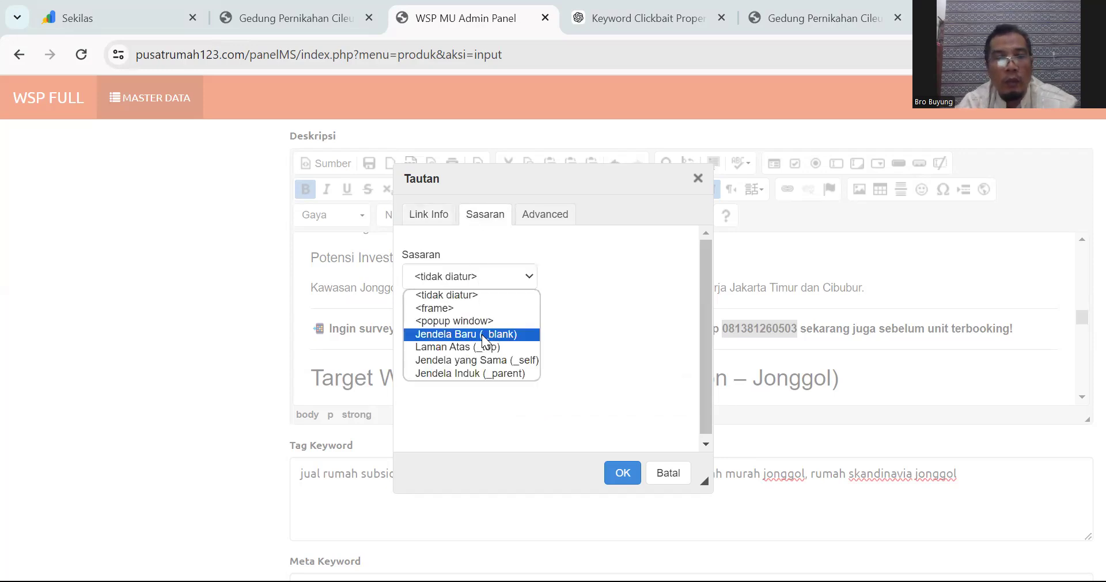
left_click(482, 333)
left_click(620, 482)
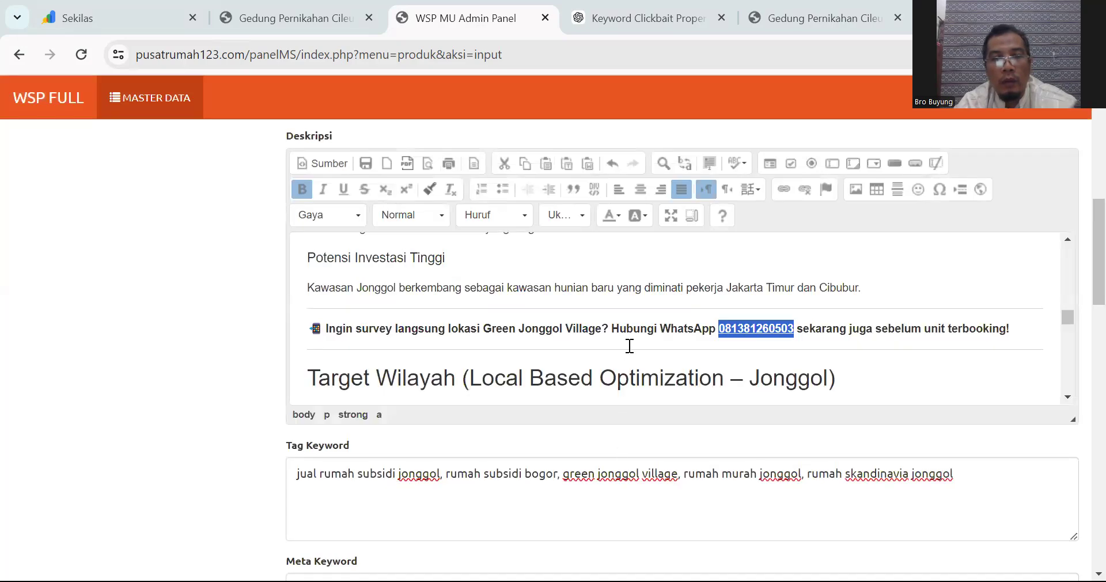
Step: Add a blank line above Target Wilayah and delete '(Local Based Optimization' from that heading
left_click(310, 381)
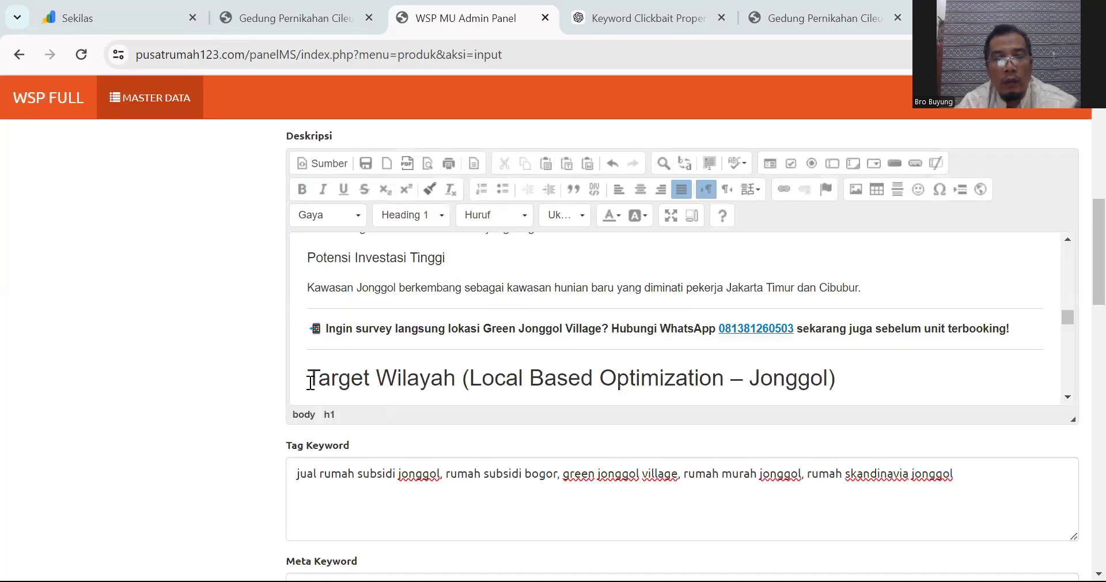
key("Return")
scroll(404, 357, "down", 1)
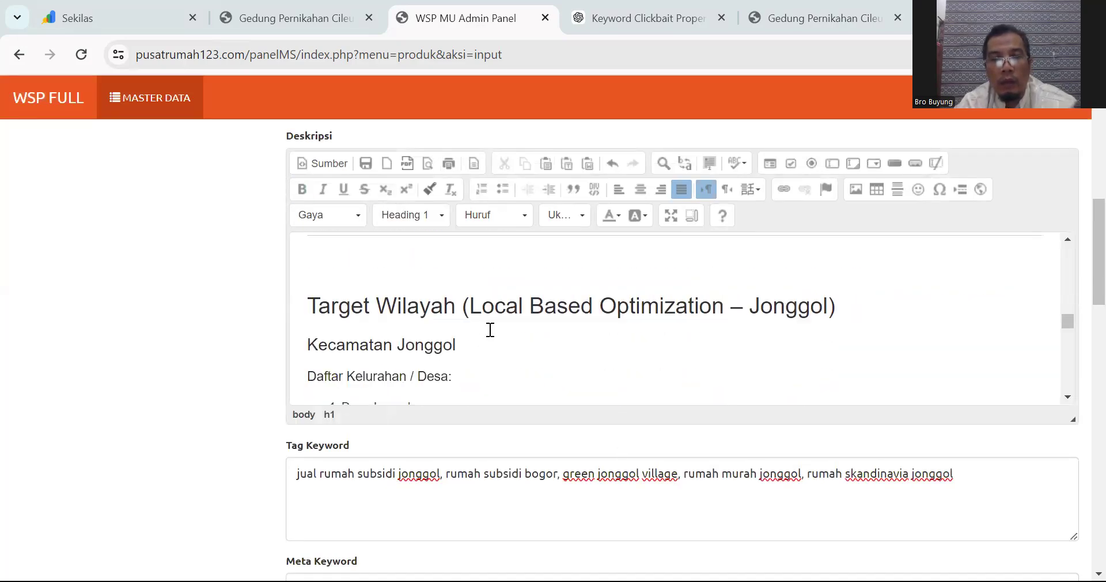
left_click(465, 305)
left_click(725, 301, "shift")
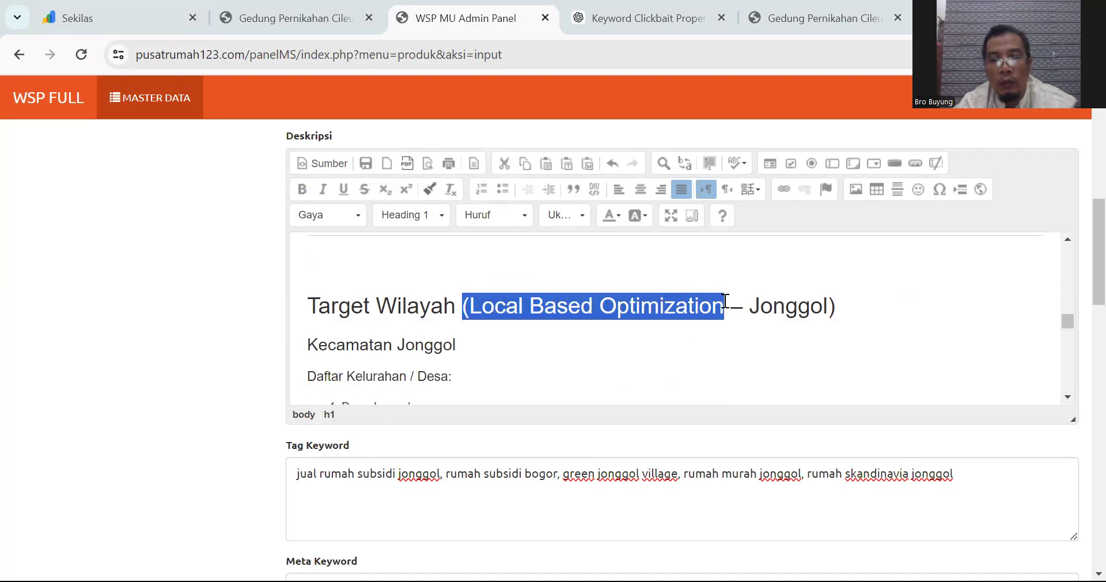
key("BackSpace")
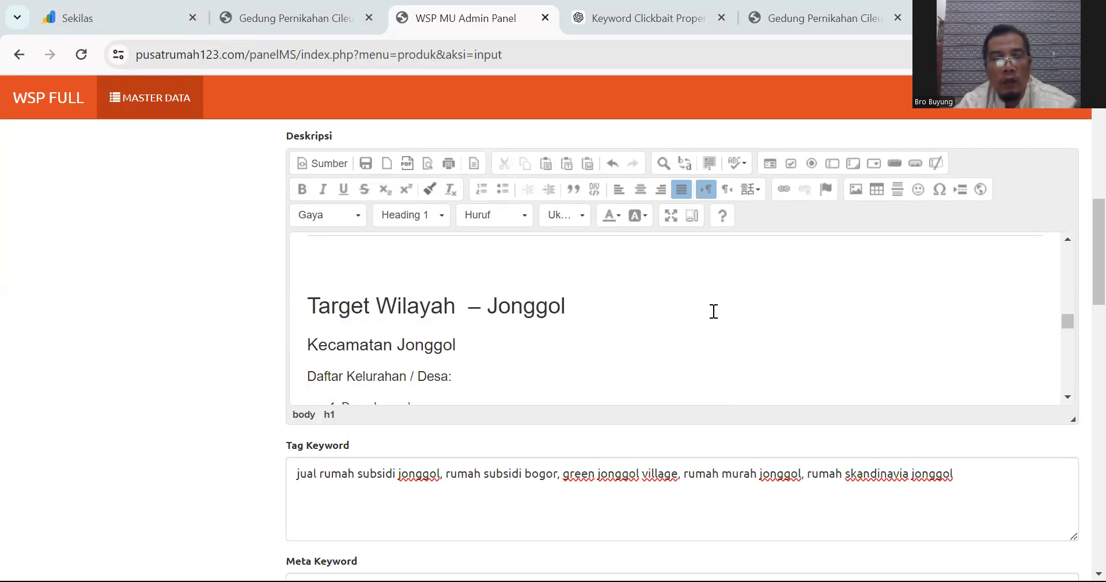
Step: Replace the abbreviation LBO in the sentence with 'target'
scroll(713, 311, "down", 6)
scroll(714, 311, "up", 2)
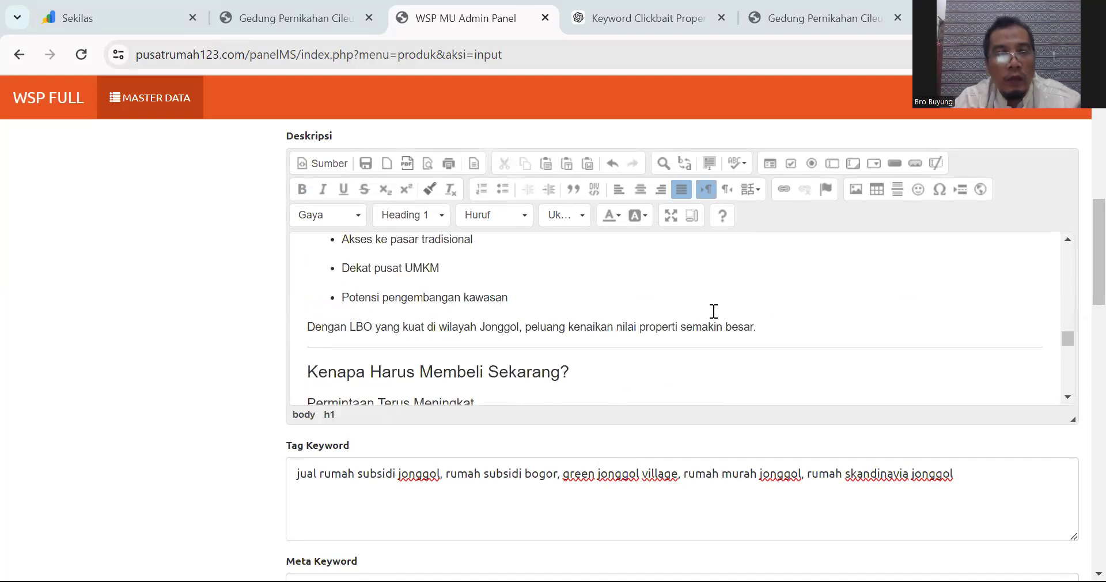
left_click_drag(374, 326, 350, 325)
type("target")
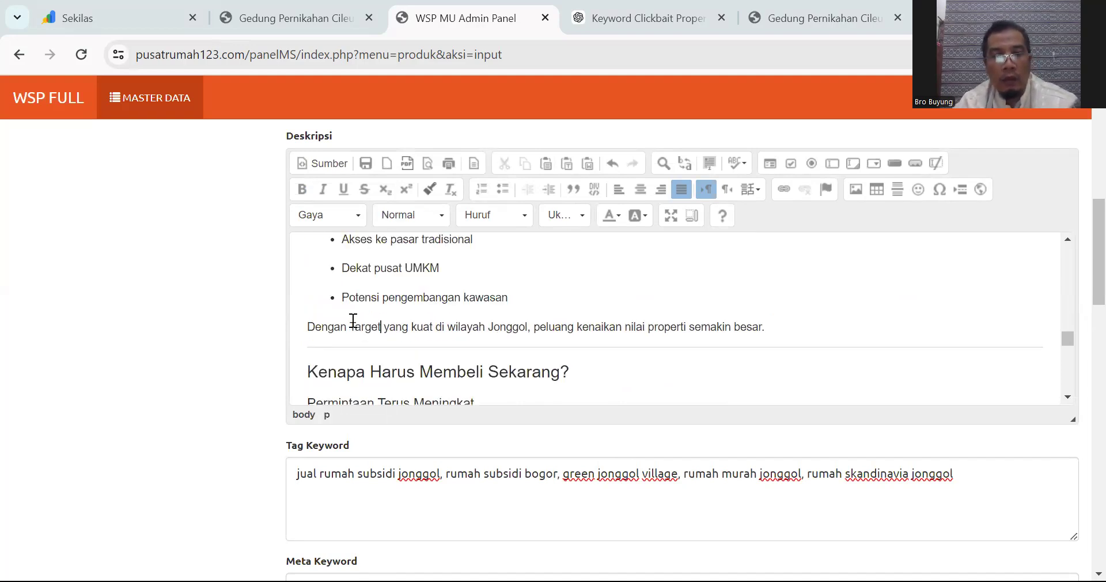
Step: Remove the divider above 'Kenapa Harus Membeli Sekarang?', leaving an empty line
left_click(308, 372)
key("BackSpace")
key("Return")
scroll(440, 338, "down", 5)
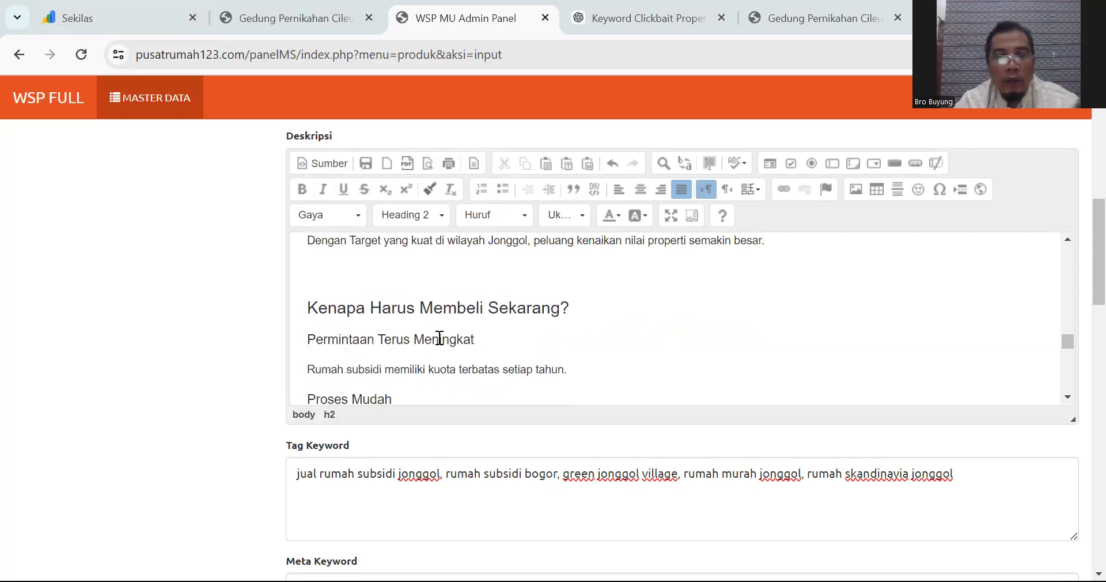
scroll(441, 338, "up", 2)
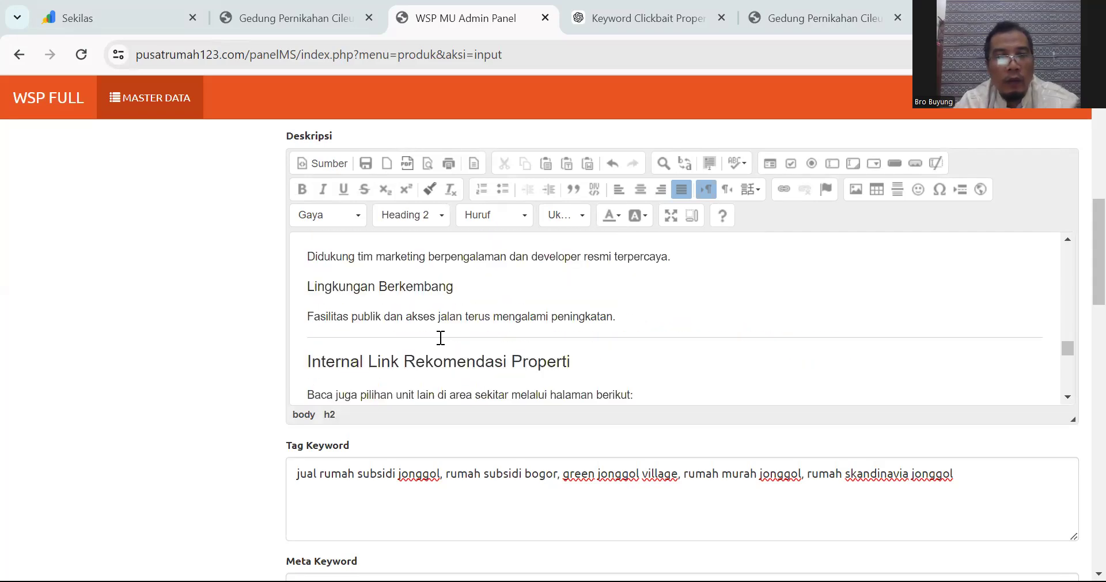
scroll(441, 339, "down", 2)
Step: Delete the Internal Link recommendation list from the description
left_click(305, 275)
scroll(482, 339, "down", 2)
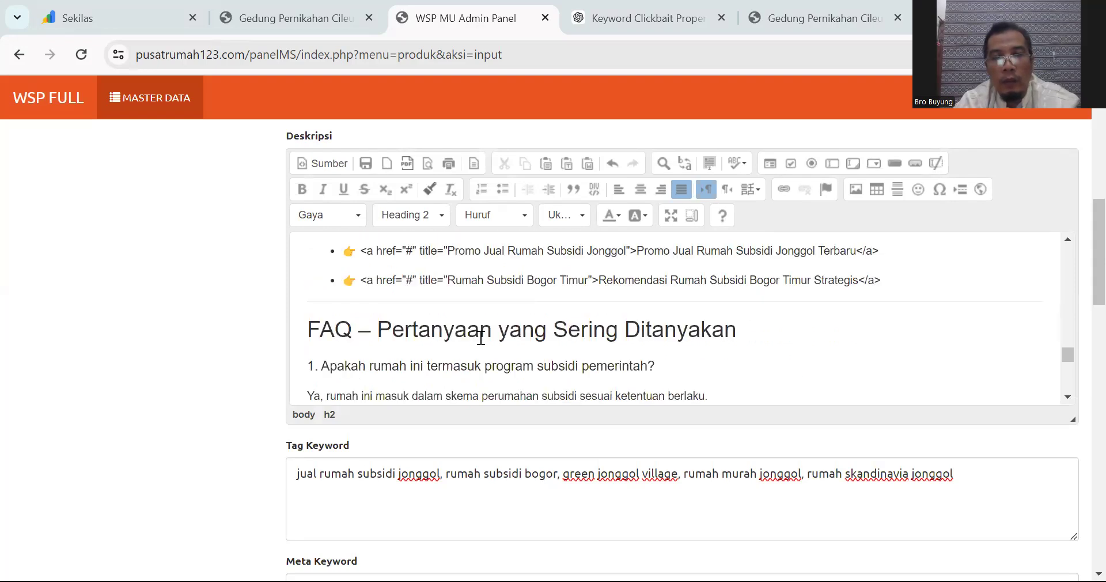
left_click(911, 294, "shift")
key("Delete")
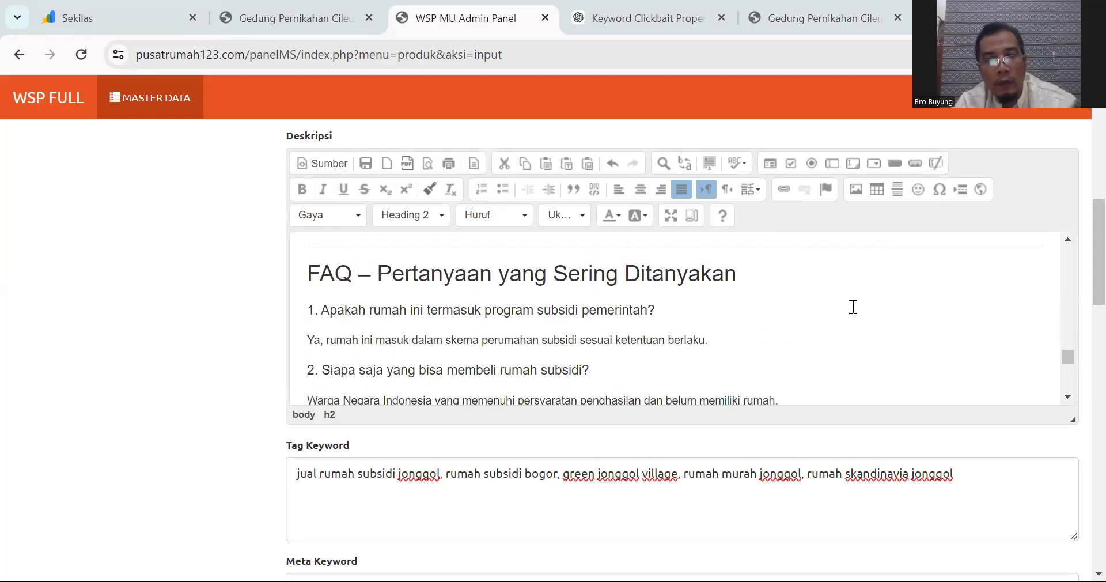
scroll(671, 315, "down", 10)
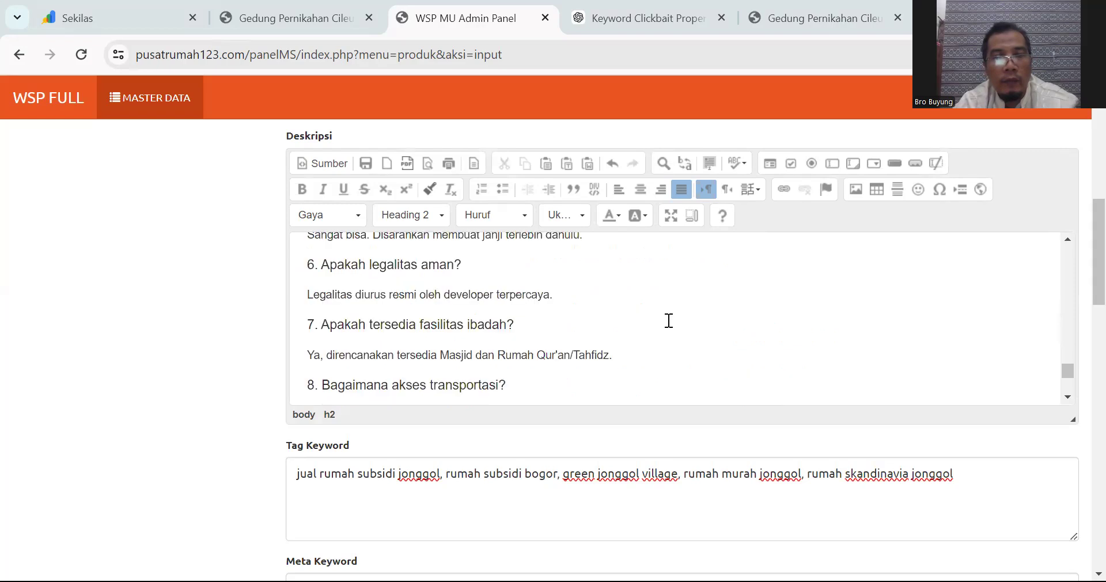
scroll(624, 350, "up", 2)
scroll(624, 351, "up", 3)
Step: Restore the internal-link list, then remove the empty bullet and blank paragraph above the FAQ
left_click(534, 284)
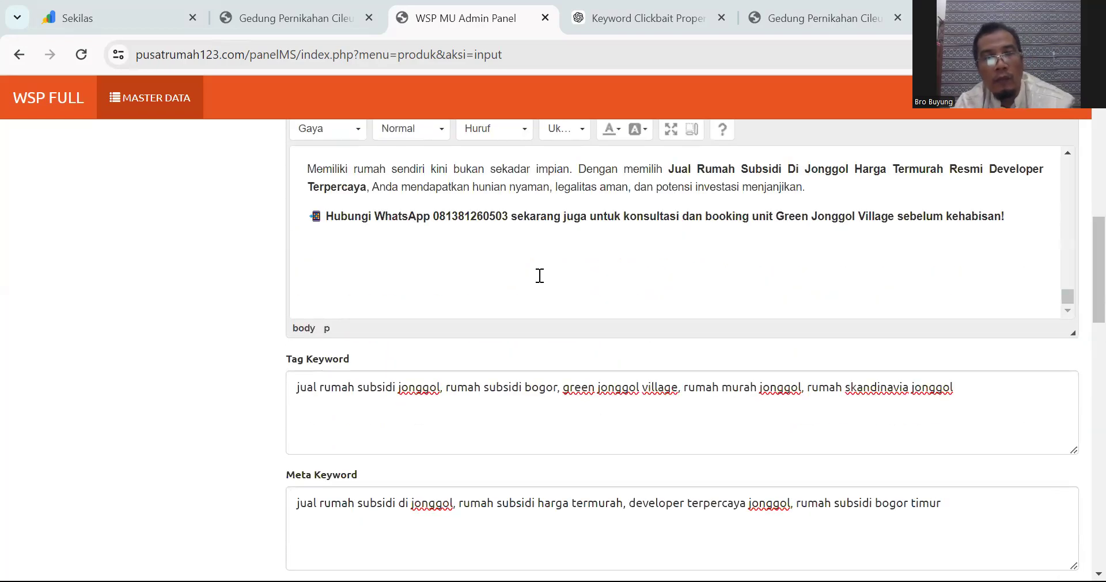
key("ctrl+z")
scroll(540, 276, "up", 3)
scroll(540, 276, "up", 5)
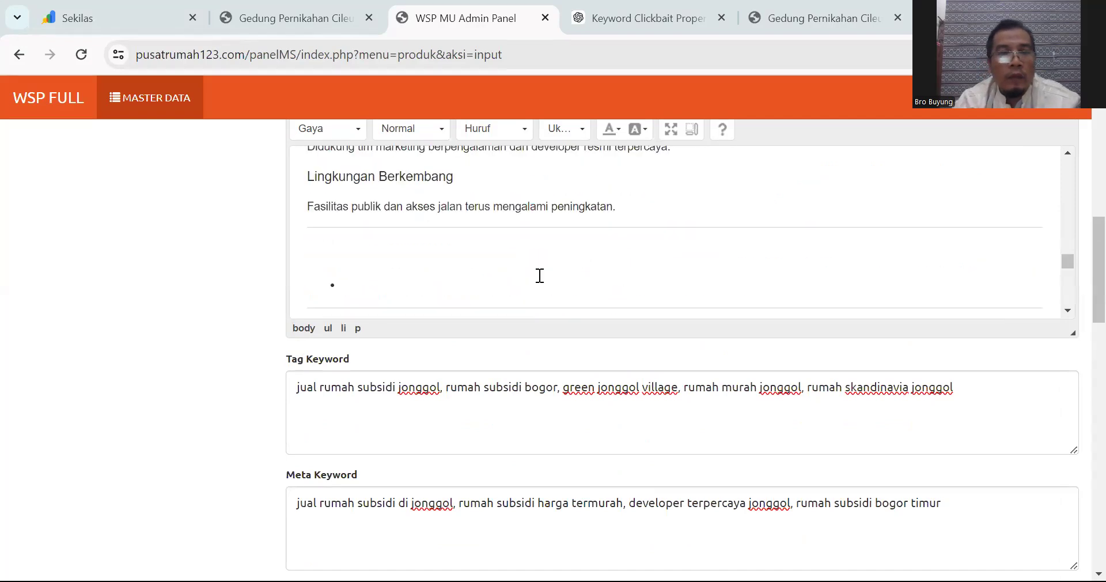
scroll(538, 276, "down", 2)
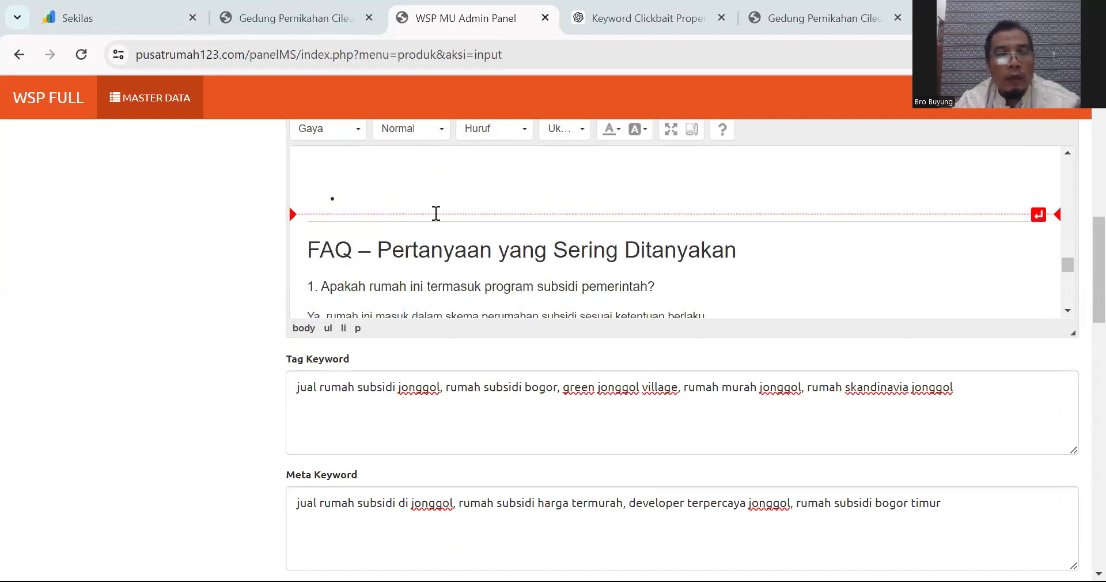
left_click(436, 212)
key("BackSpace")
key("BackSpace")
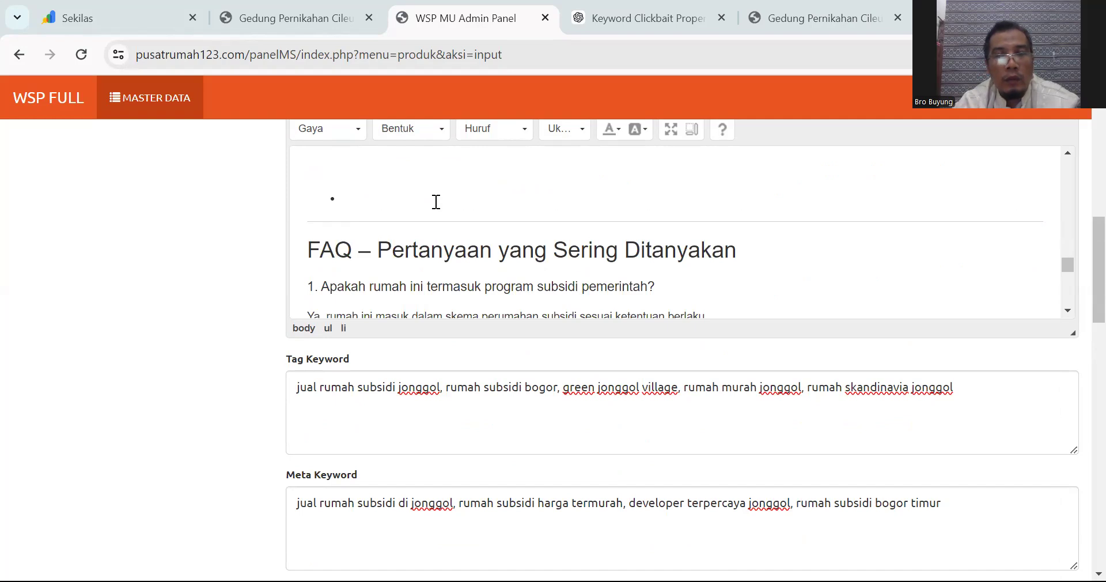
key("BackSpace")
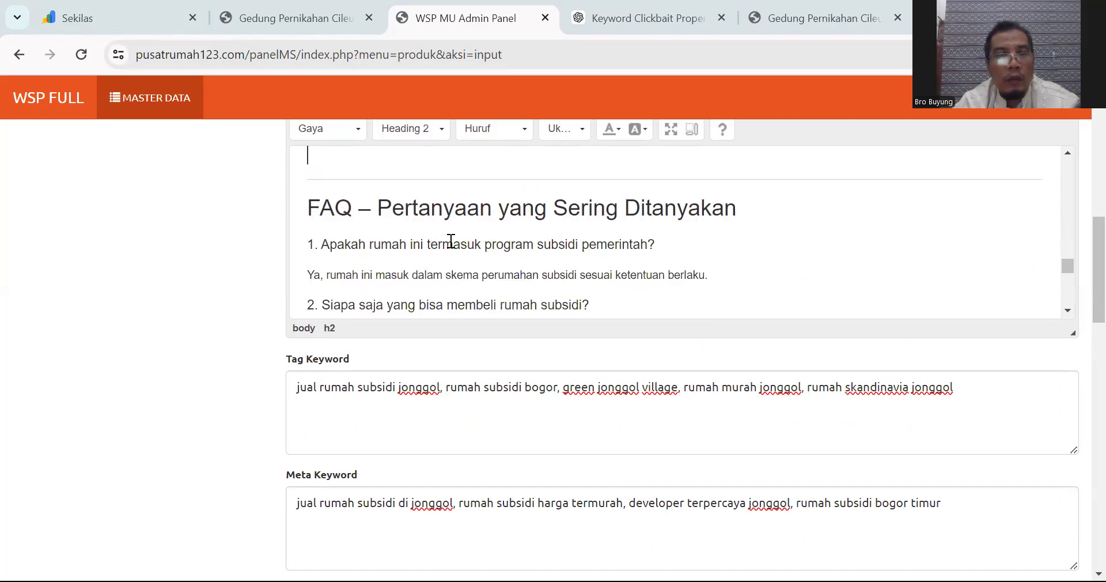
Step: Delete the 'FAQ – ' prefix from the heading and add an empty line above it
scroll(451, 242, "up", 2)
scroll(458, 264, "down", 1)
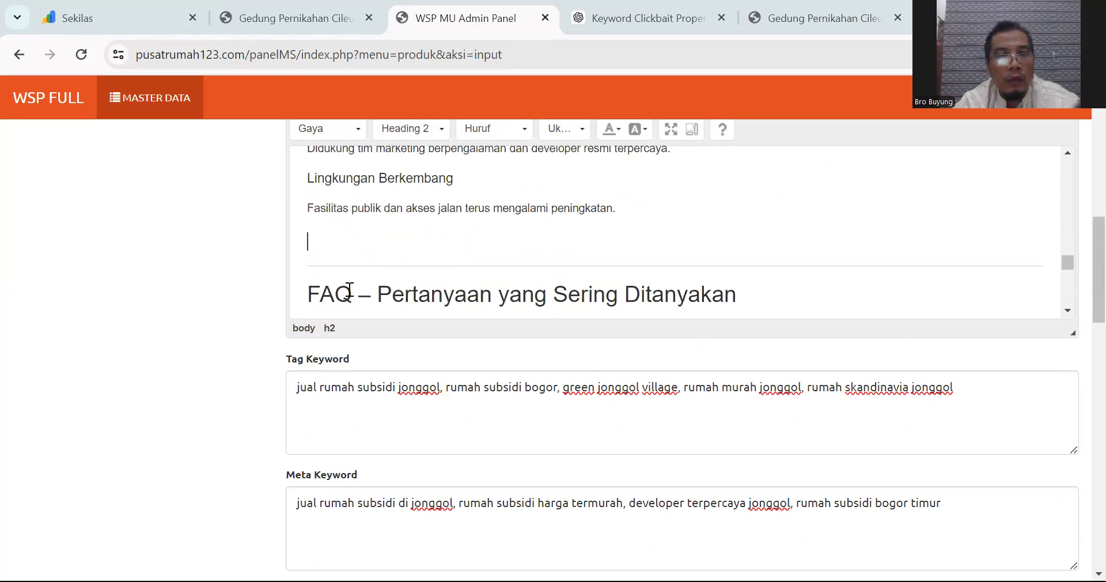
left_click(377, 294)
left_click_drag(377, 294, 302, 290)
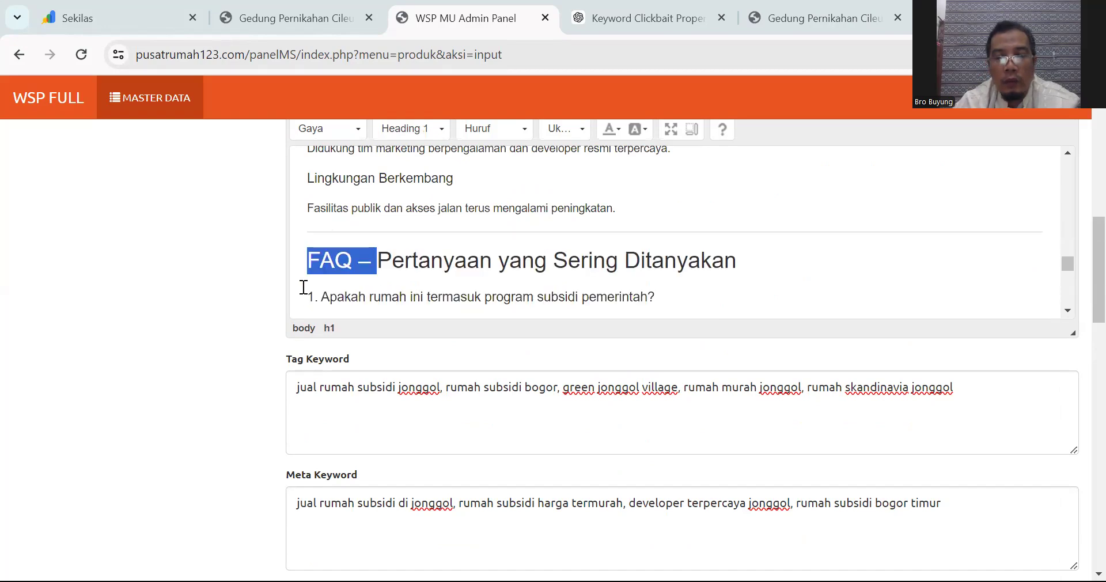
key("BackSpace")
key("Return")
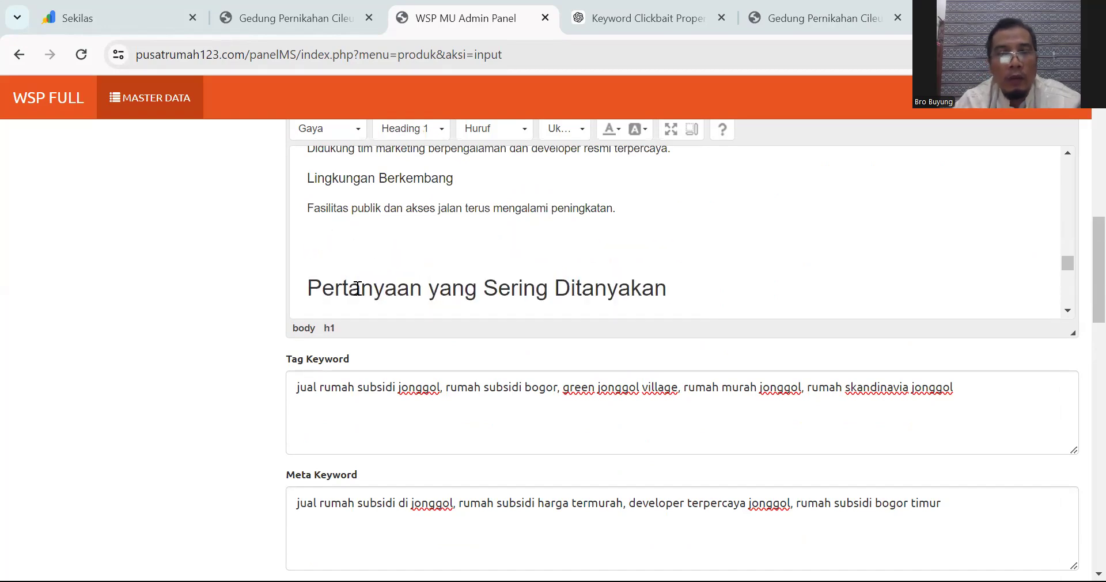
scroll(415, 265, "up", 2)
scroll(415, 265, "down", 5)
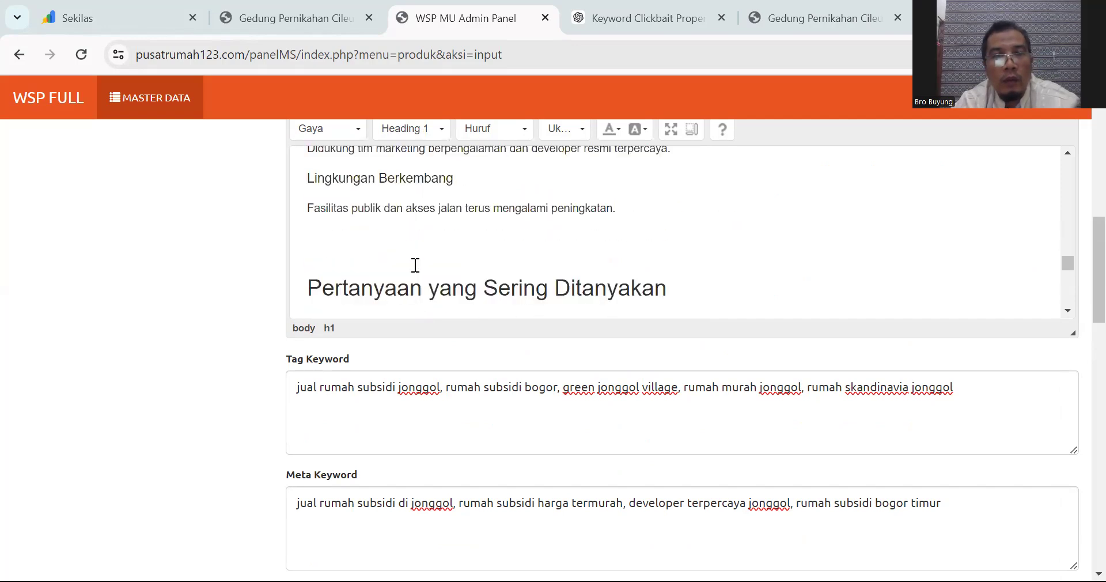
scroll(415, 265, "up", 1)
Step: Indent the first five FAQ answers: intro, who can buy, KPR process, flooding, site surveys
left_click(309, 265)
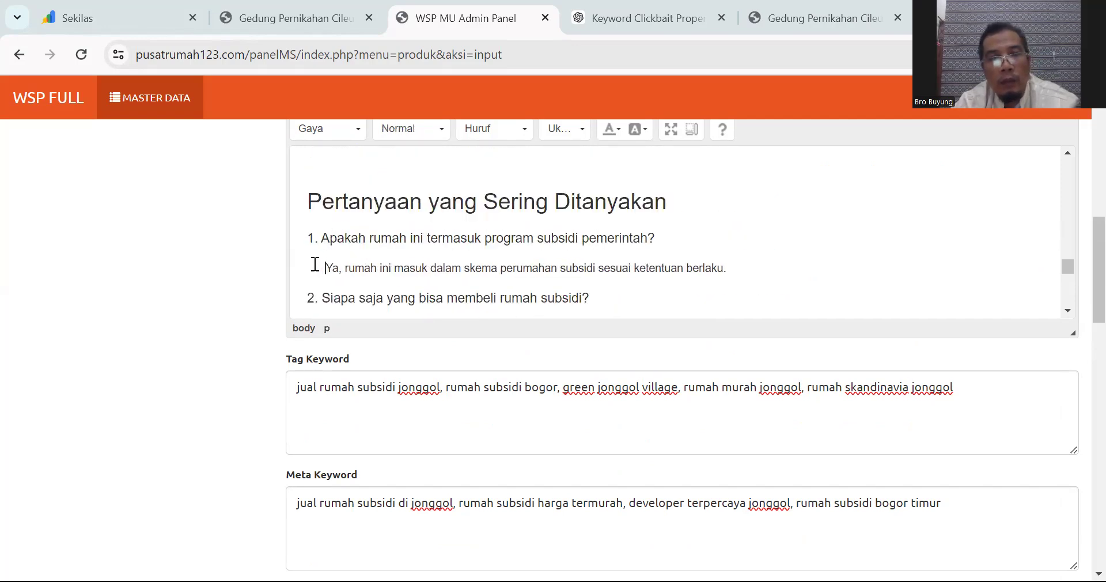
scroll(309, 307, "down", 2)
left_click(301, 241)
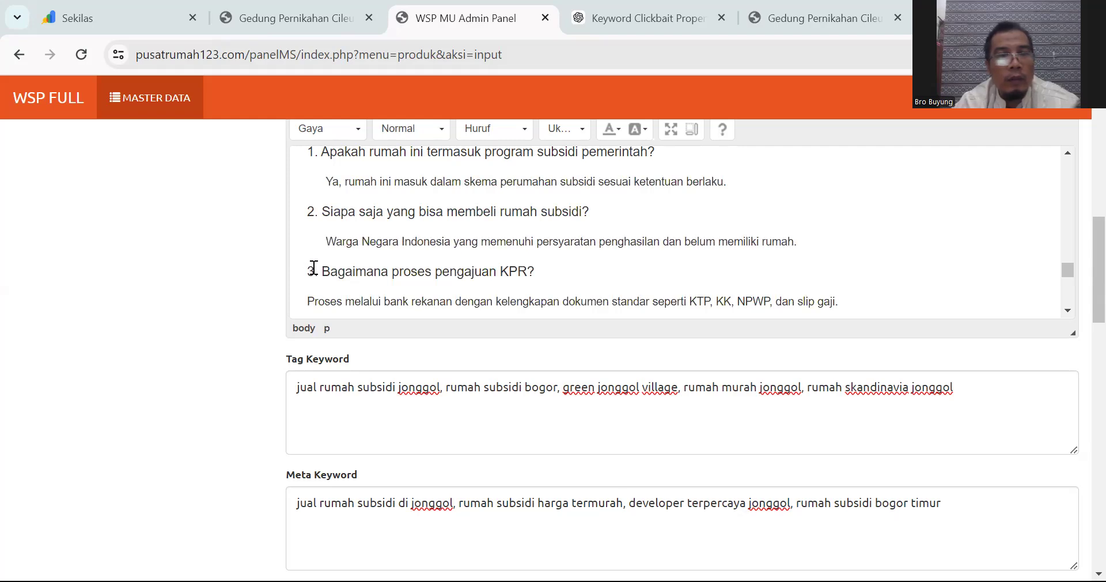
scroll(301, 265, "down", 1)
left_click(301, 217)
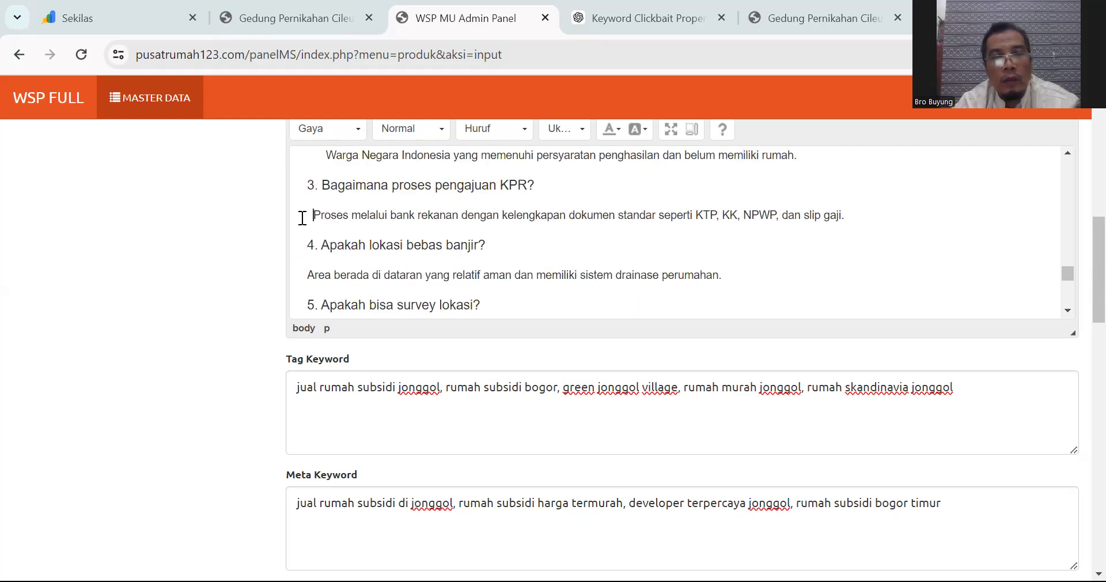
left_click(307, 275)
scroll(304, 265, "down", 1)
left_click(302, 254)
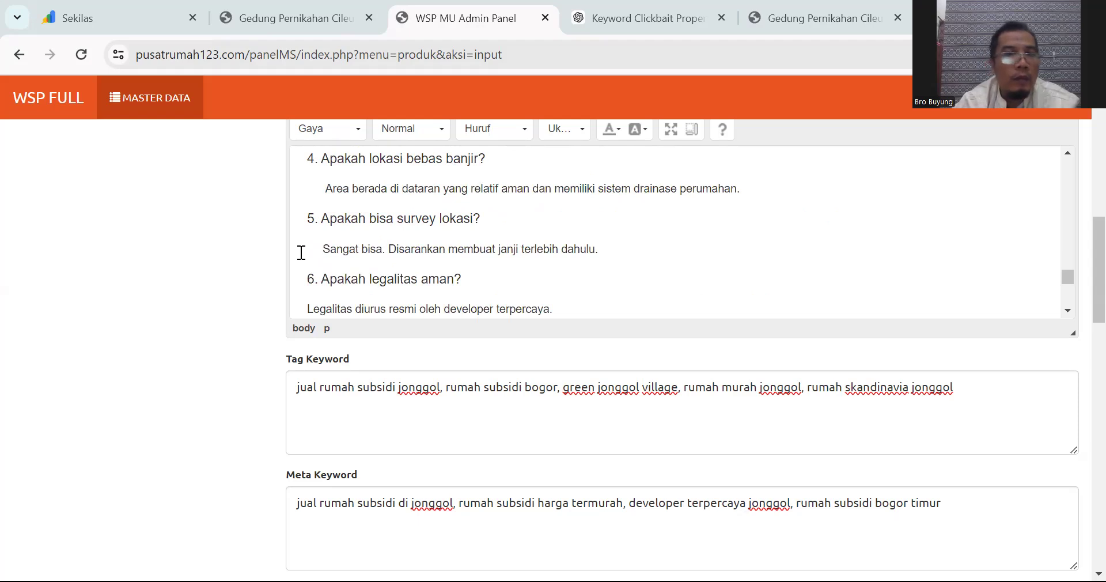
Step: Indent the legality, transport access and investment answers, trimming one extra space from legality
scroll(307, 293, "down", 1)
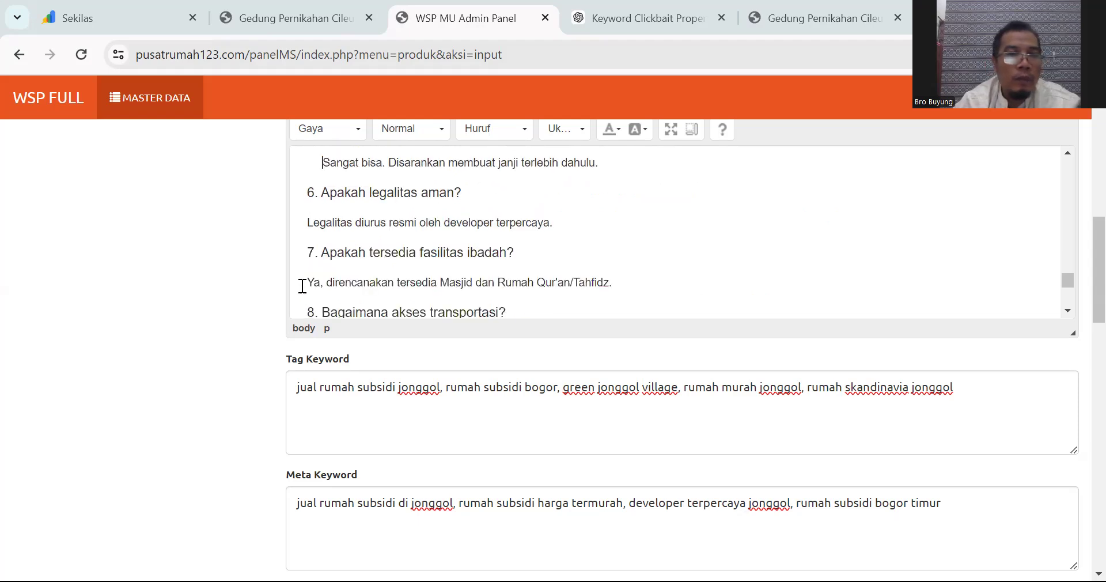
left_click(310, 222)
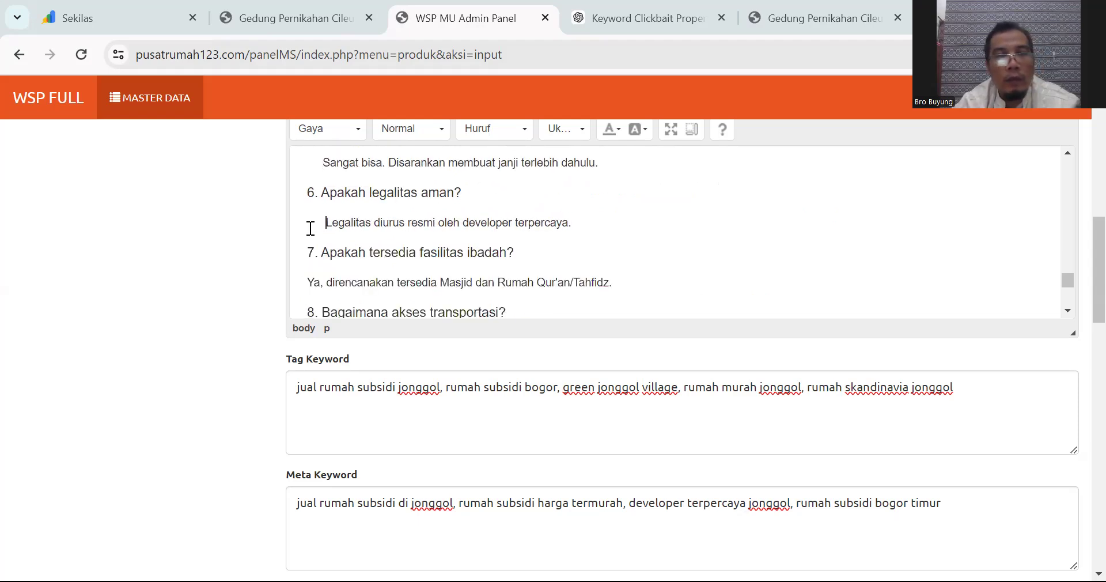
scroll(308, 240, "up", 1)
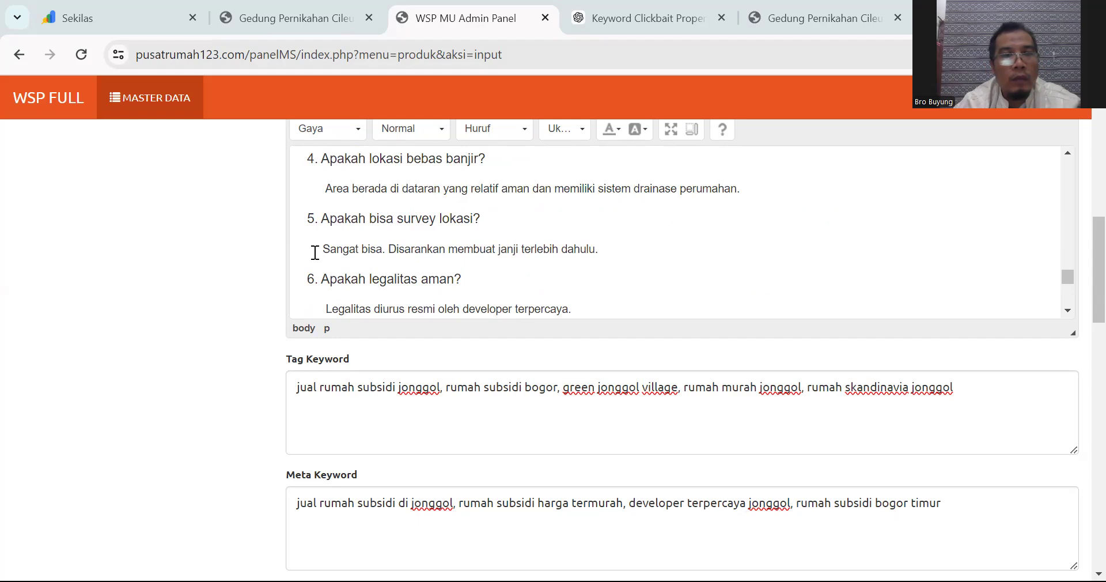
key("BackSpace")
scroll(317, 259, "down", 2)
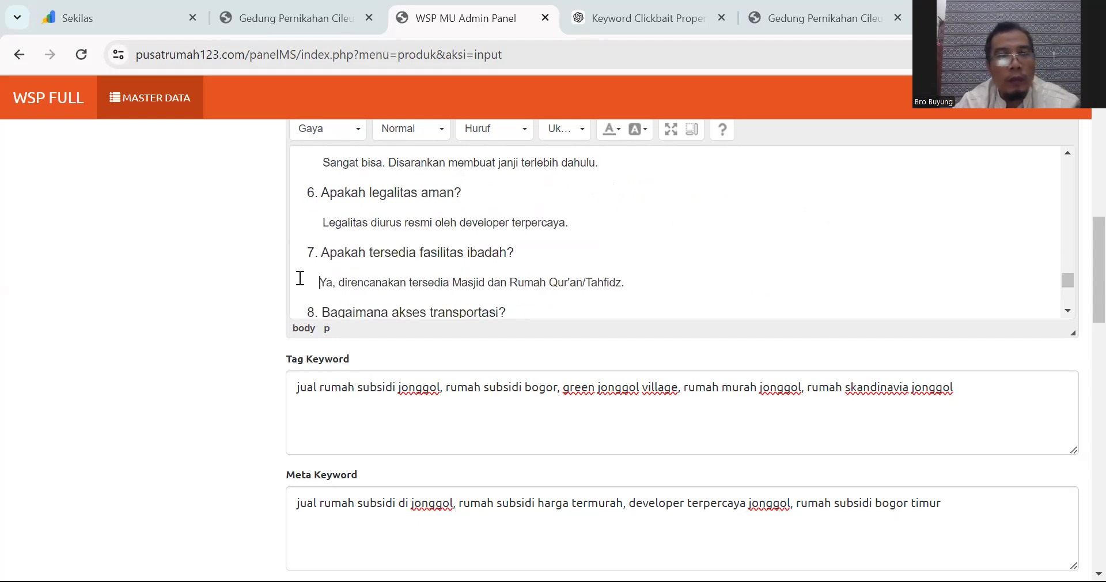
scroll(319, 314, "down", 2)
left_click(302, 256)
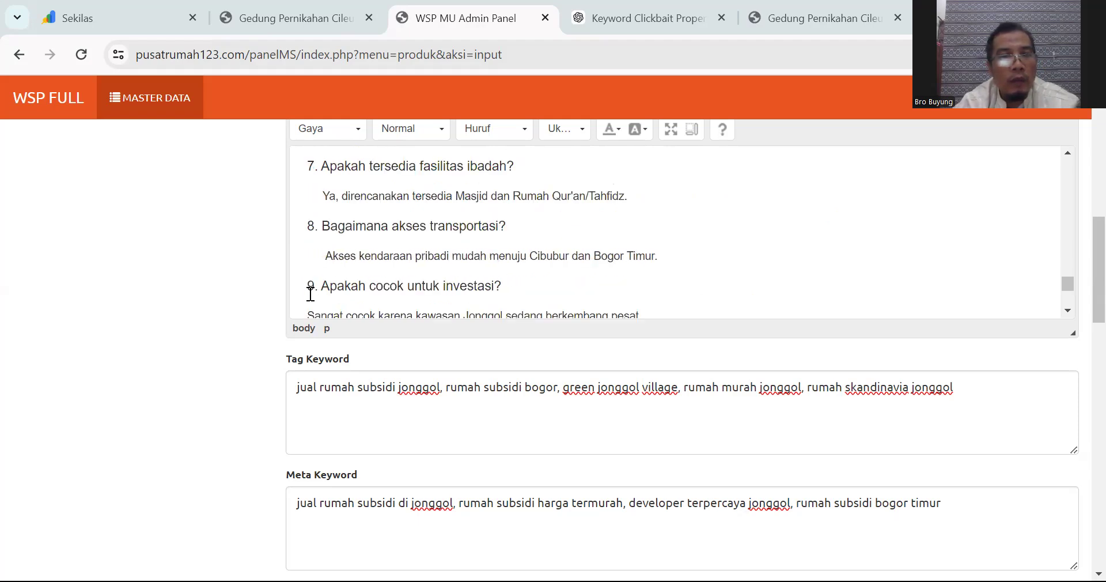
scroll(309, 294, "down", 2)
left_click(310, 229)
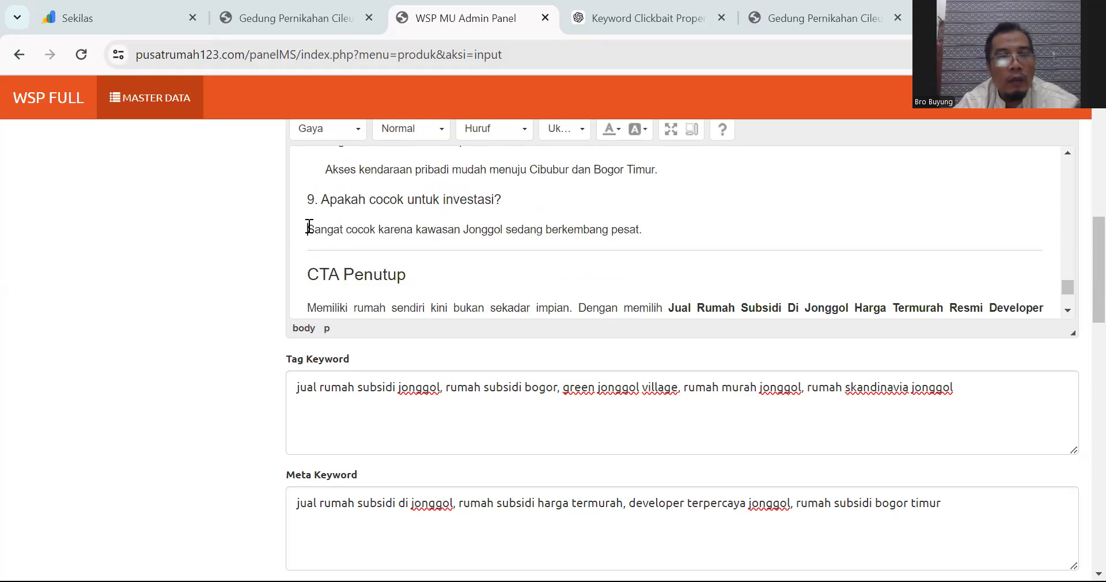
Step: Replace 'CTA Penutup' with 'Booking Sekarang Sebelum Stok Habis' and insert an empty line before it
left_click_drag(307, 274, 404, 275)
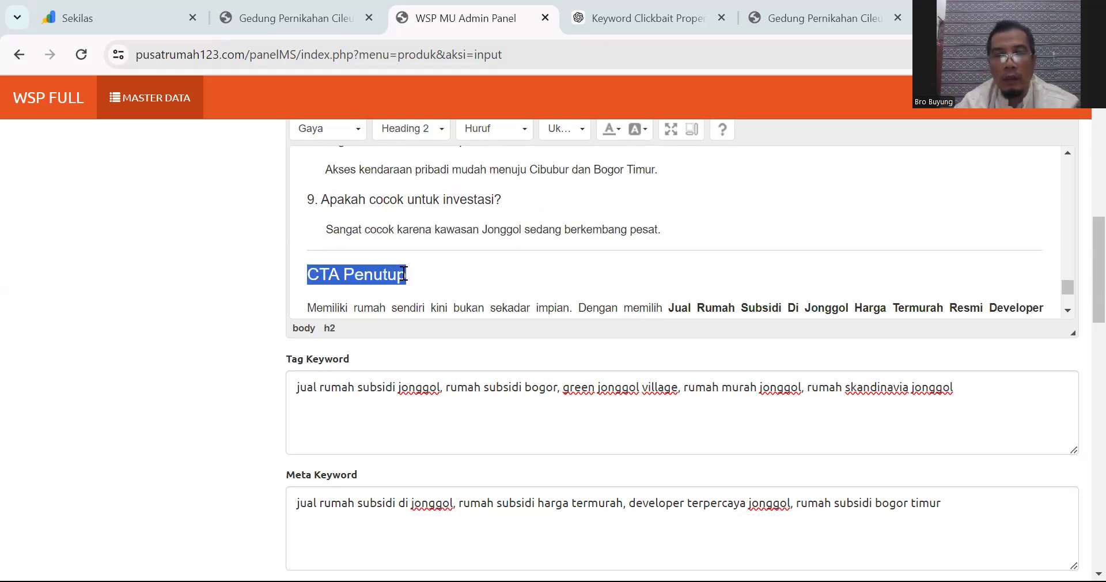
scroll(583, 255, "down", 2)
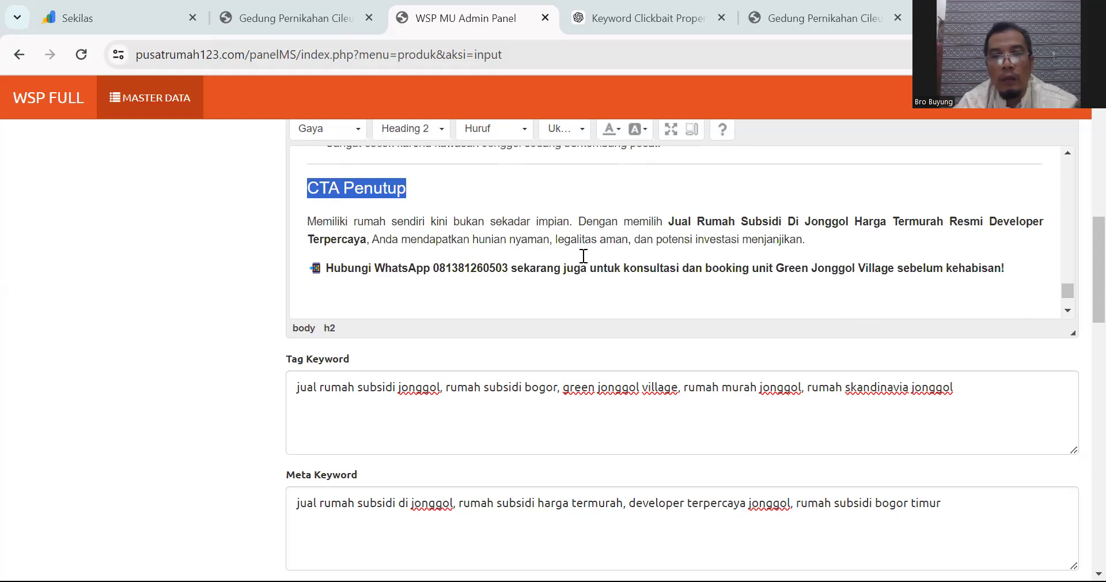
type("Boo")
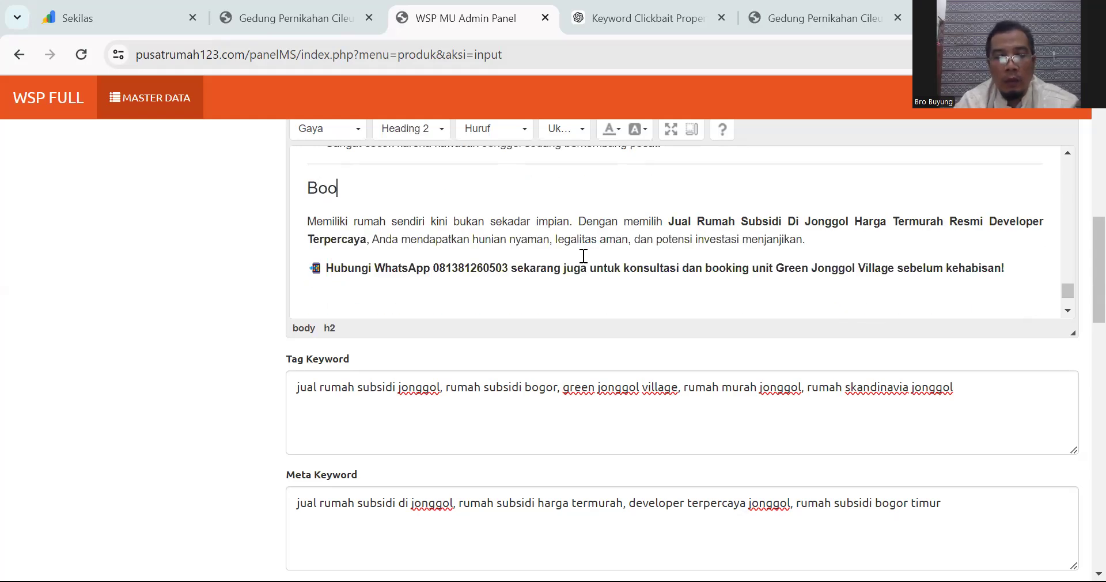
type("king Sekarang Sebelum Sto")
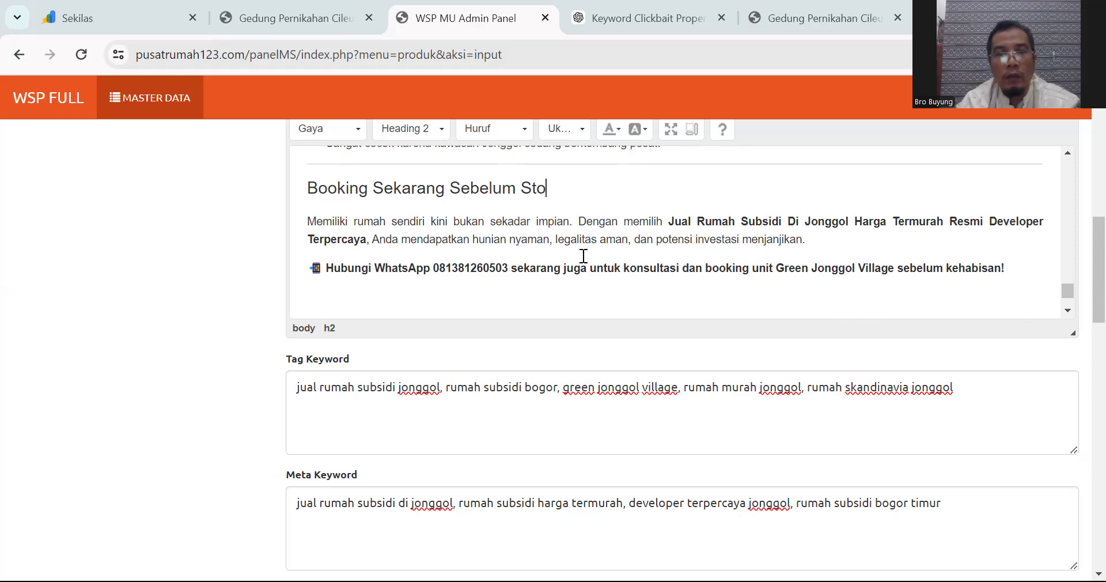
type("k H")
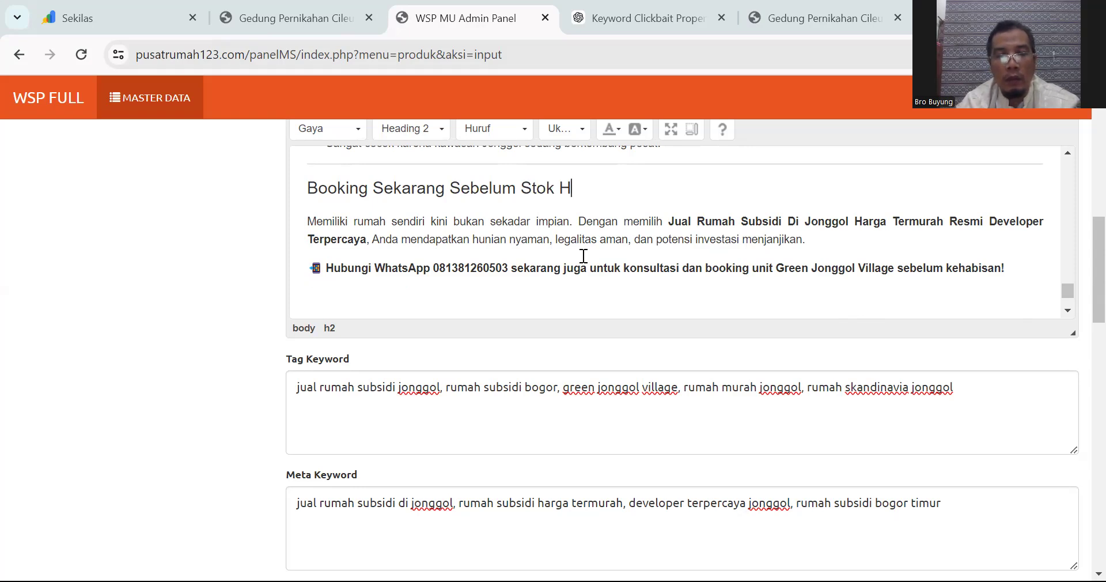
type("abis")
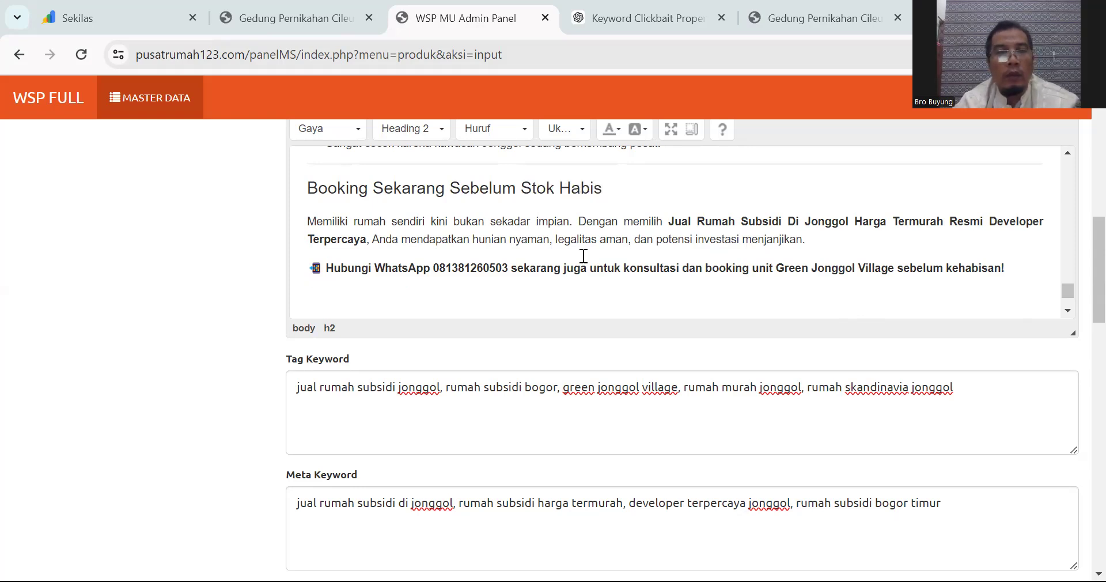
left_click(309, 186)
key("Return")
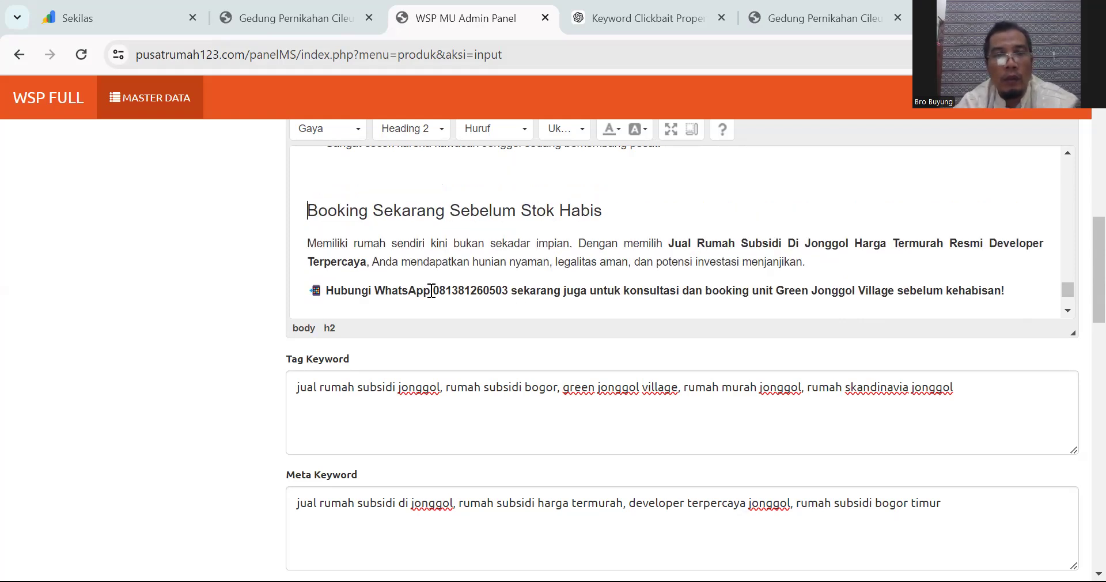
Step: Delete the WhatsApp number from the closing call line
left_click_drag(435, 290, 494, 291)
right_click(506, 290)
left_click(506, 289)
double_click(436, 287)
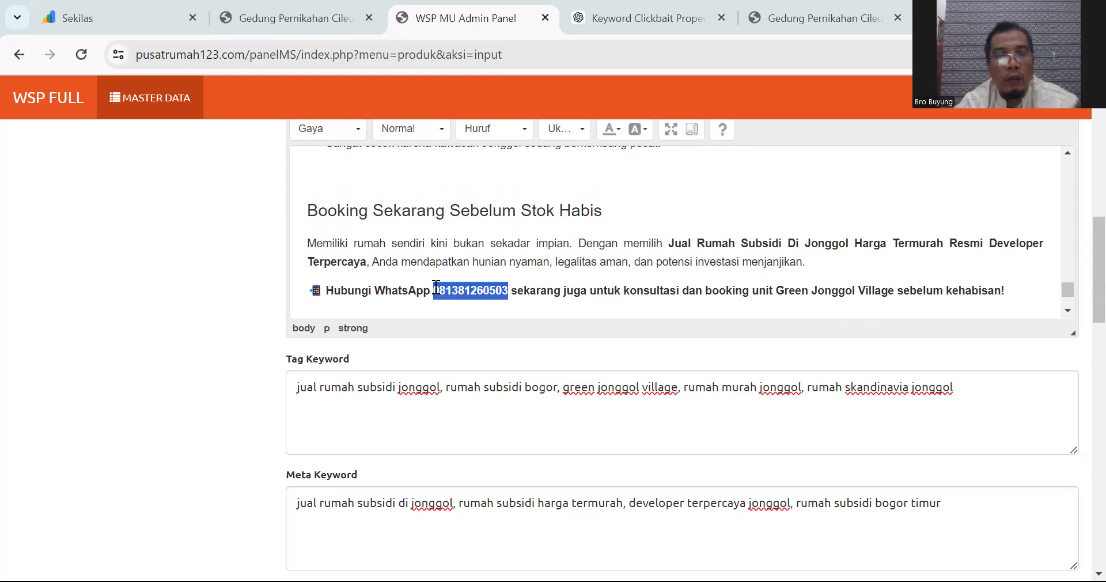
key("BackSpace")
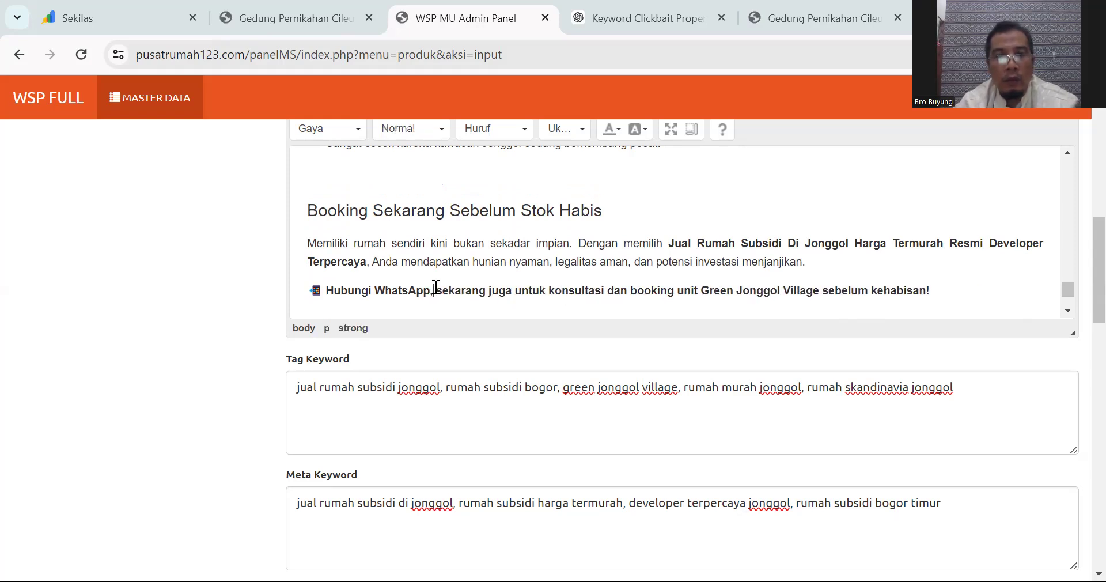
Step: Add unbolded placeholder lines seowa, seodenai and seobaca below the WhatsApp line
left_click(939, 290)
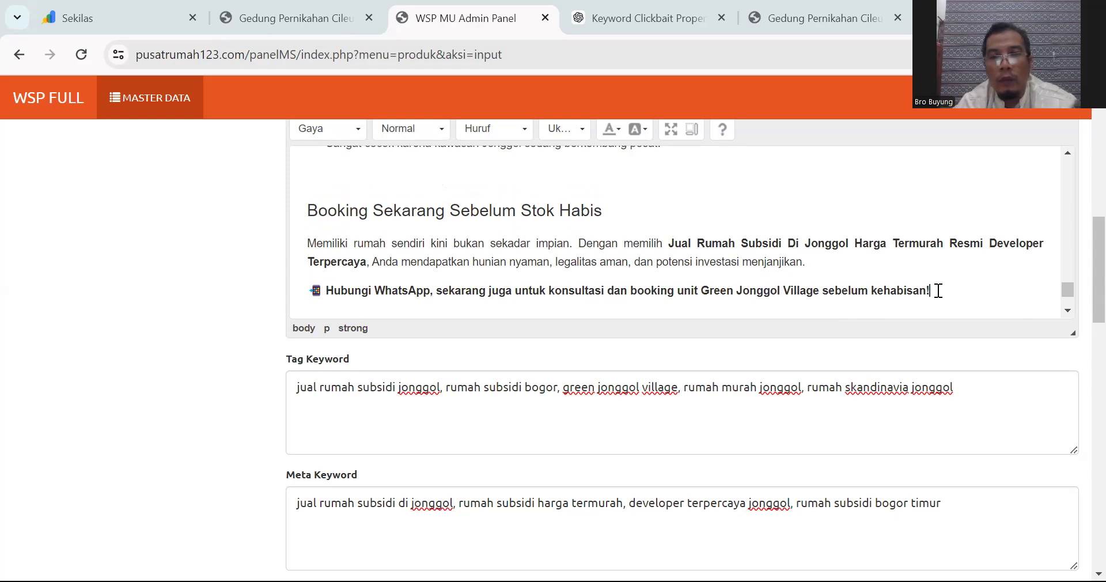
key("Return")
type("seowa")
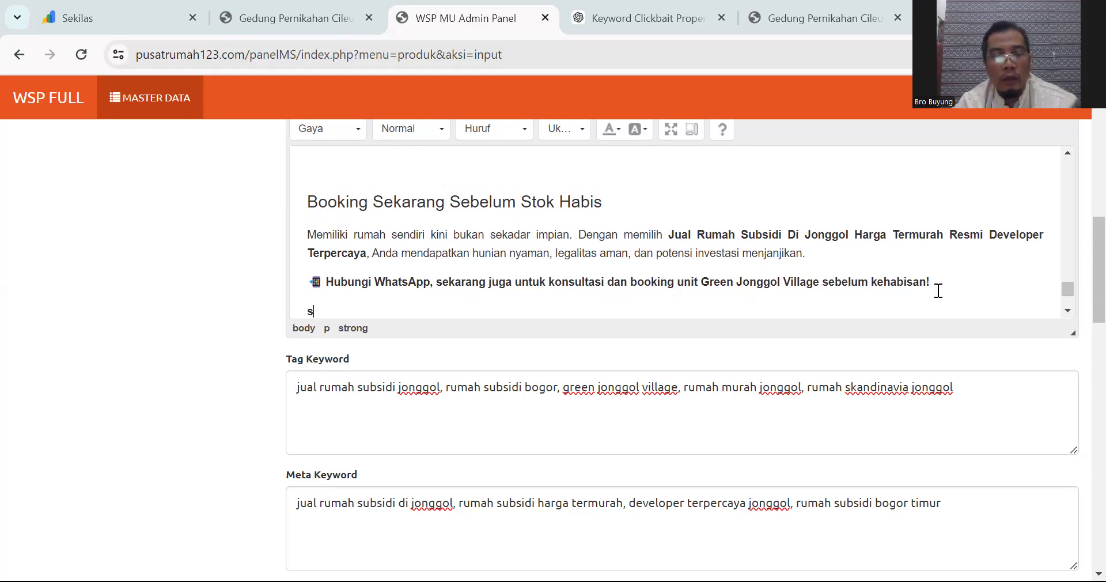
key("shift+Left")
key("shift+Left")
key("shift+Left")
key("shift+Left")
key("shift+Left")
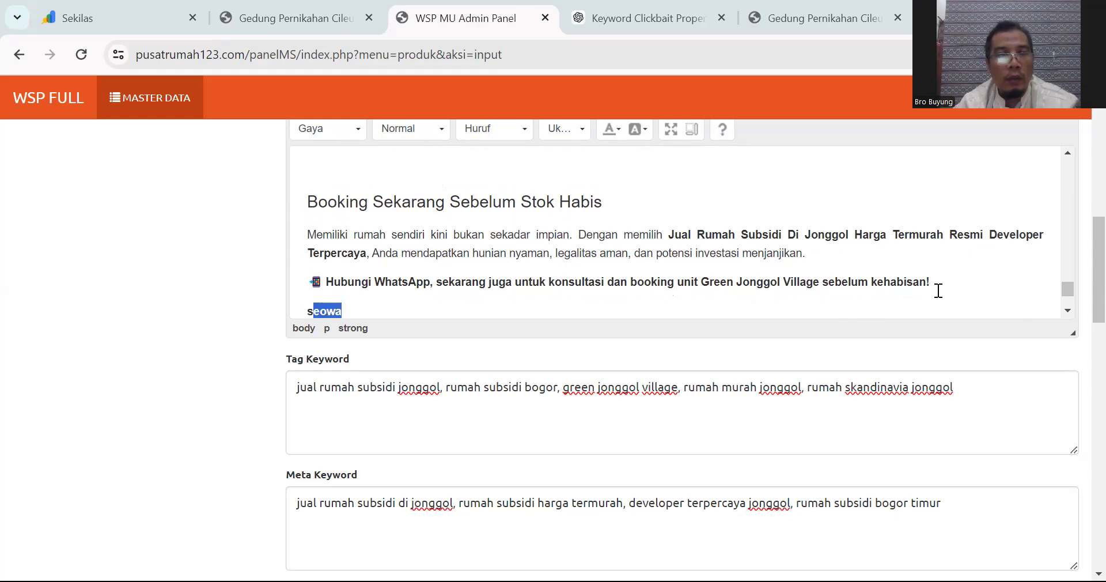
key("ctrl+b")
key("Right")
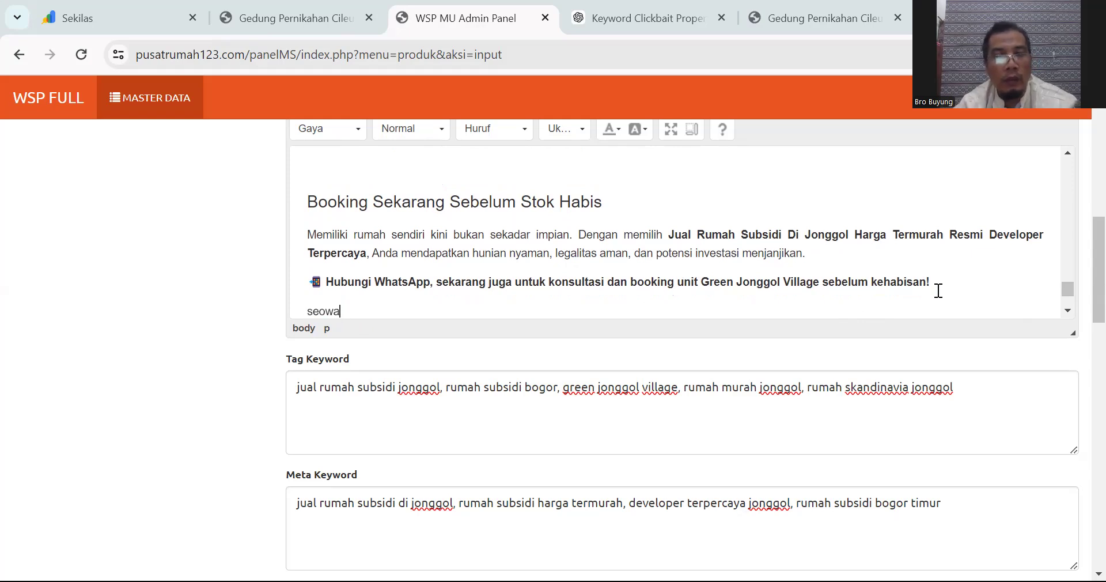
key("Return")
key("Return")
type("seo")
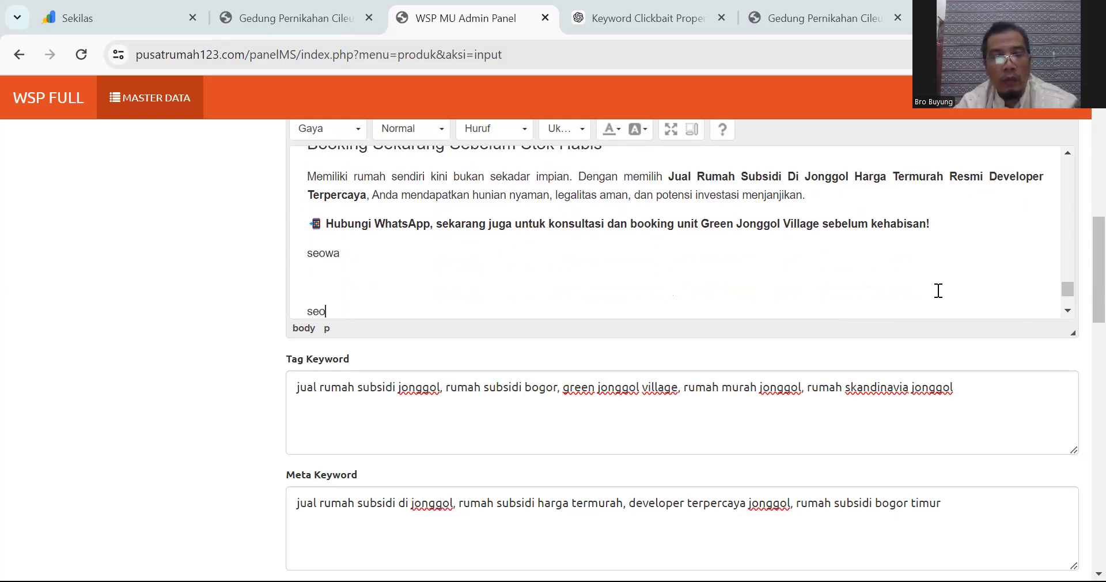
type("denai")
key("Return")
type("seobaca")
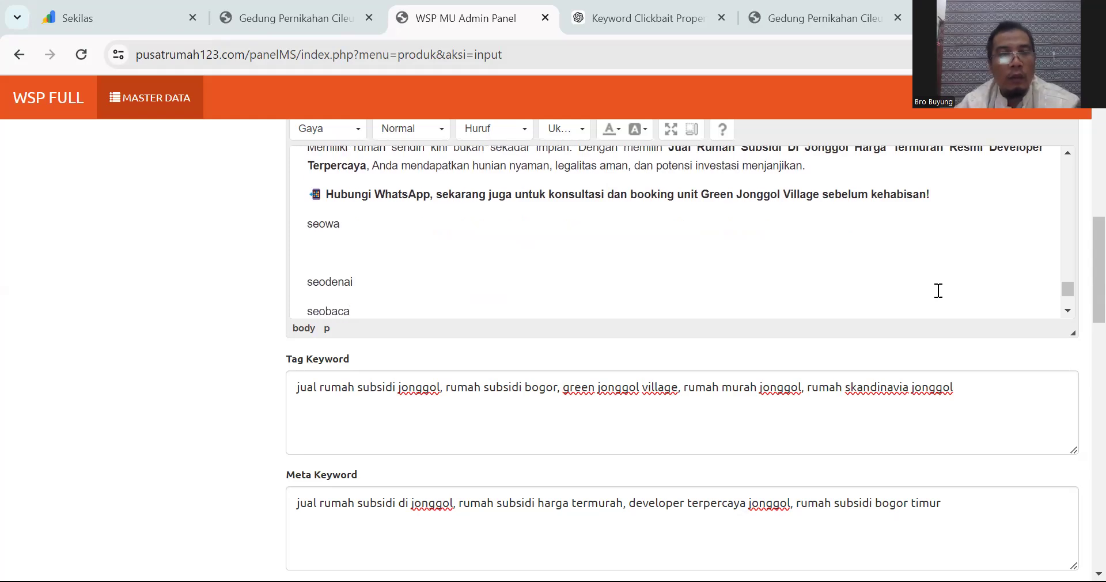
key("Return")
key("Return")
Step: Paste the internal-link section and delete its 'Internal Link Rekomendasi Properti' heading
key("ctrl+v")
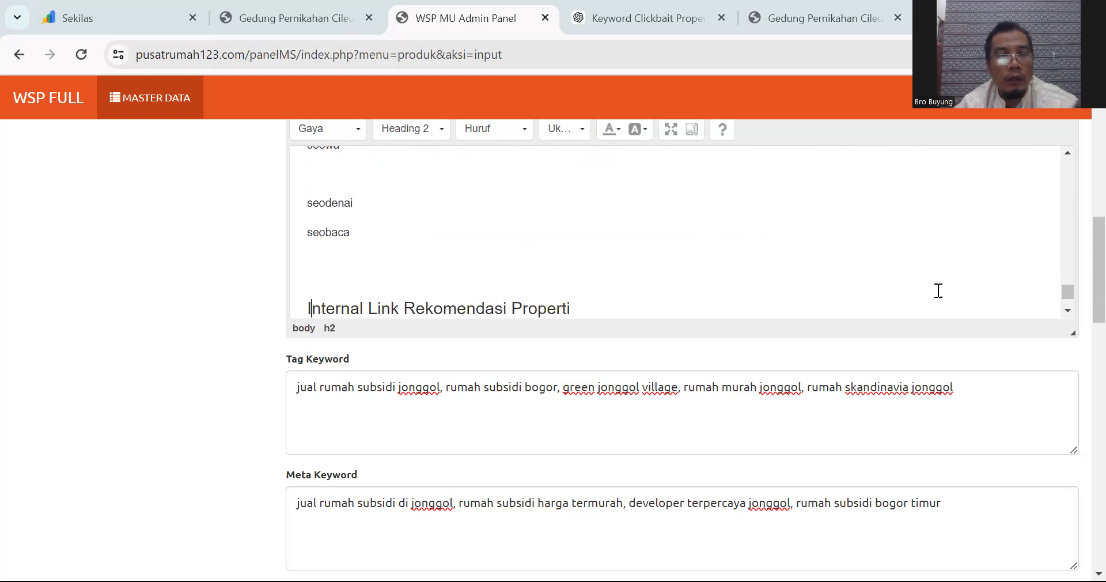
key("BackSpace")
key("shift+End")
key("BackSpace")
key("Down")
key("Down")
key("Down")
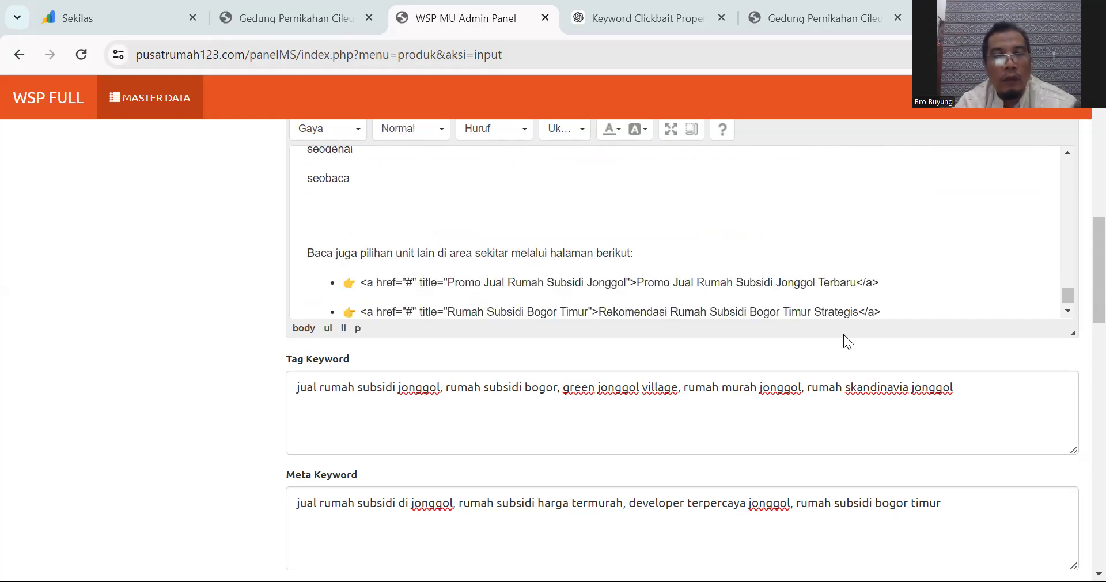
Step: Strip the raw <a> opening tag from the first 'Baca juga' bullet
left_click(361, 282)
key("shift+Right")
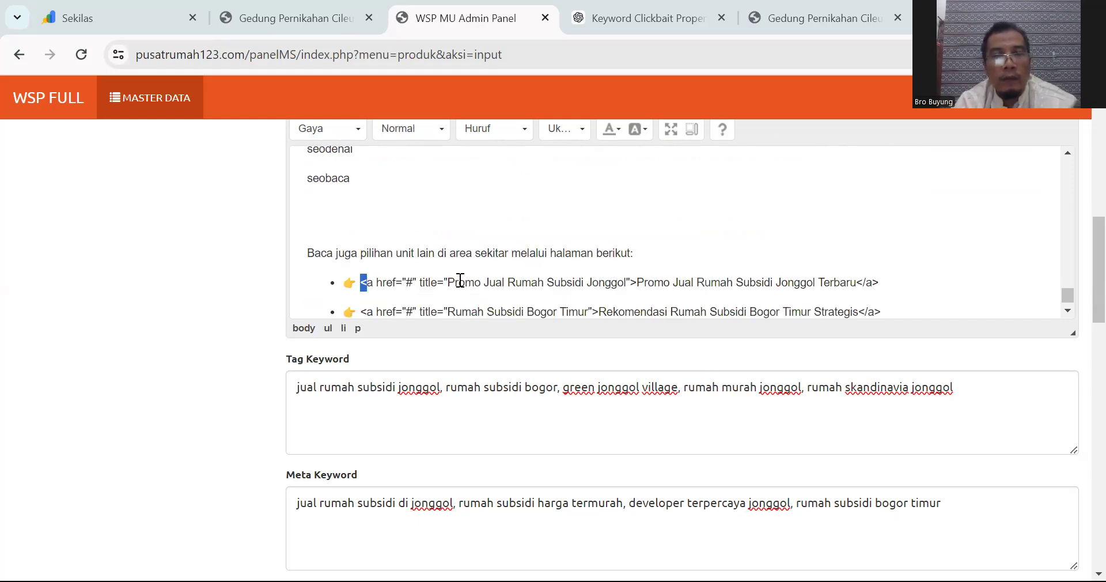
left_click(637, 282, "shift")
key("BackSpace")
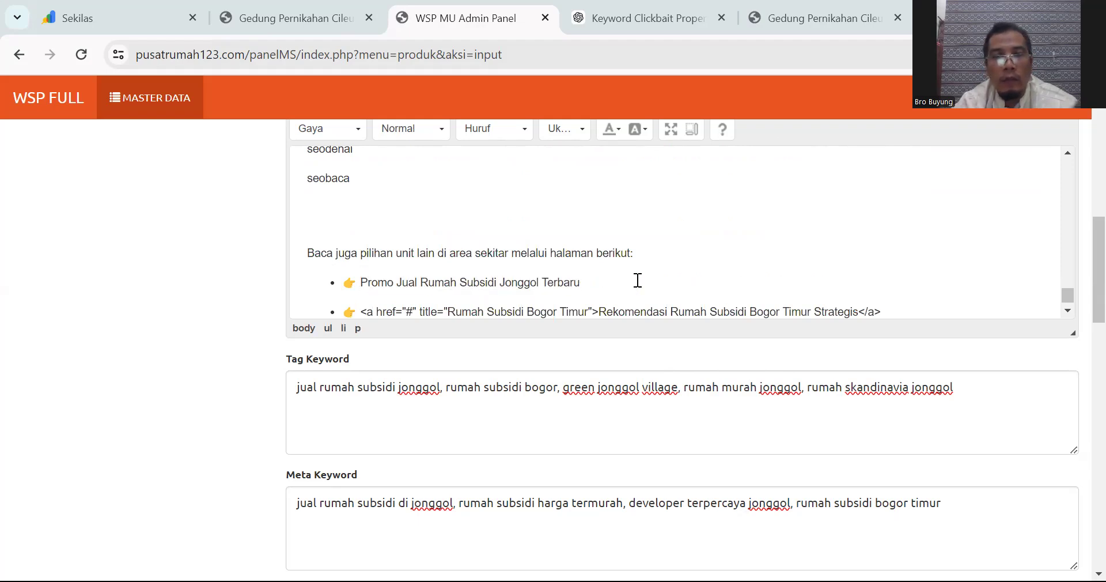
Step: Rewrite the second bullet as 'Gedung Pernikahan Murah Di Cileungsi' and select that line
scroll(638, 281, "down", 1)
left_click_drag(361, 292, 909, 298)
type("De")
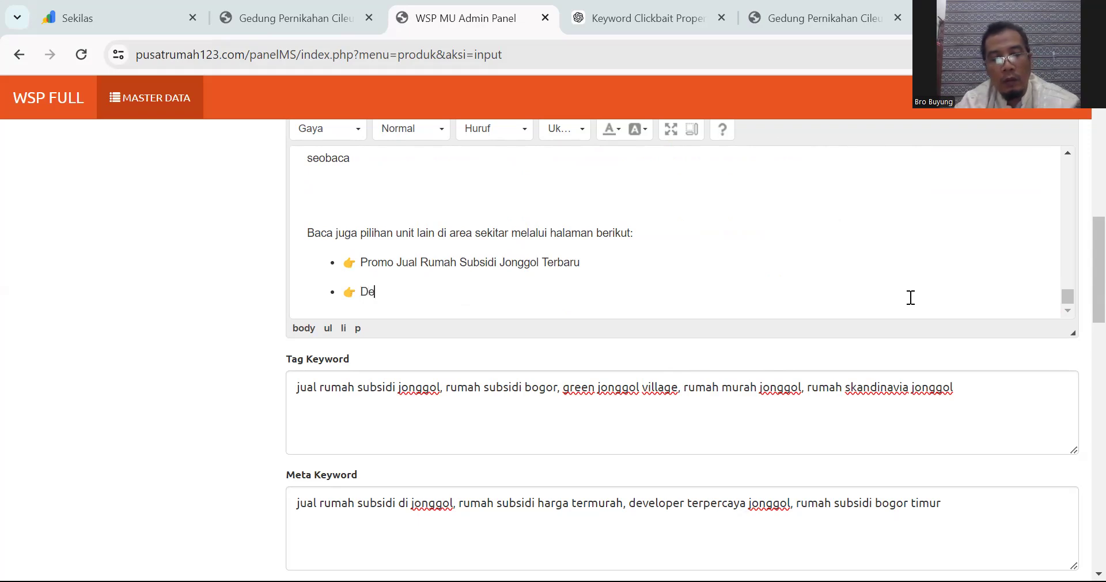
key("BackSpace")
key("BackSpace")
type("Geu")
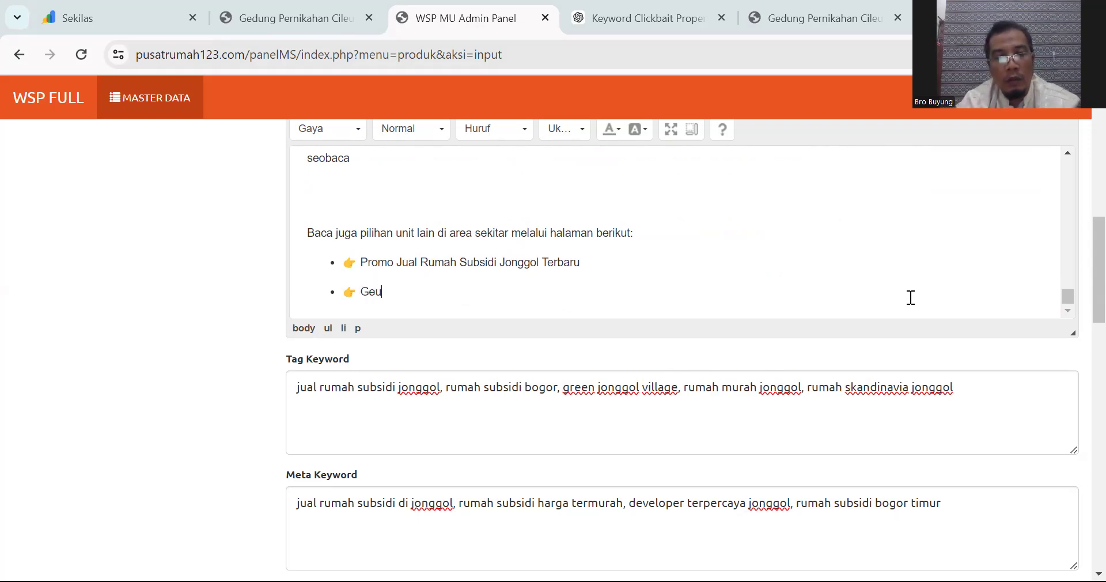
key("BackSpace")
type("deung")
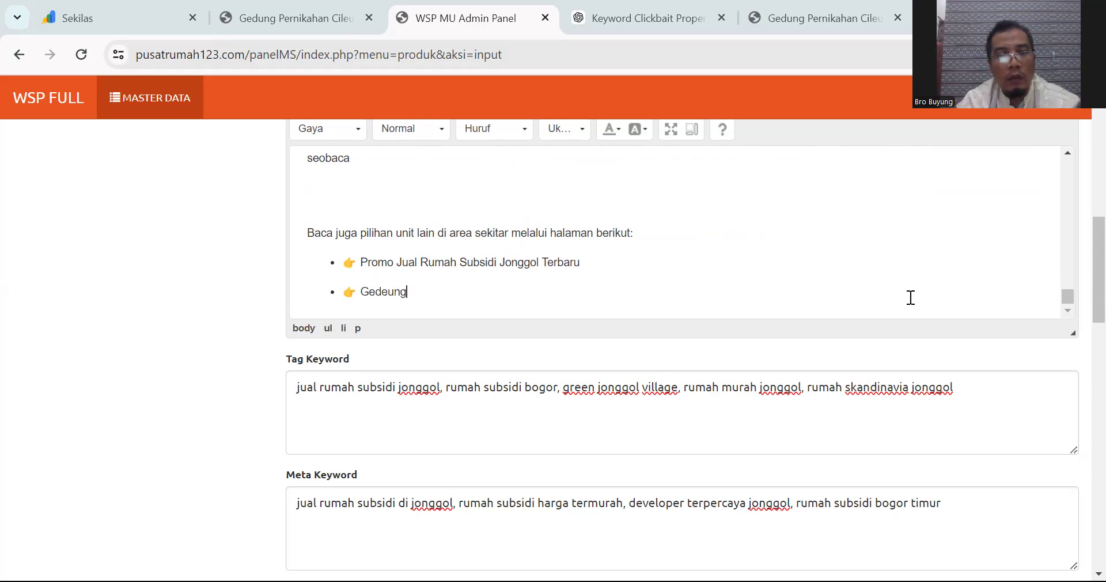
type("ung PErnika")
key("BackSpace")
key("BackSpace")
key("BackSpace")
key("BackSpace")
key("BackSpace")
key("BackSpace")
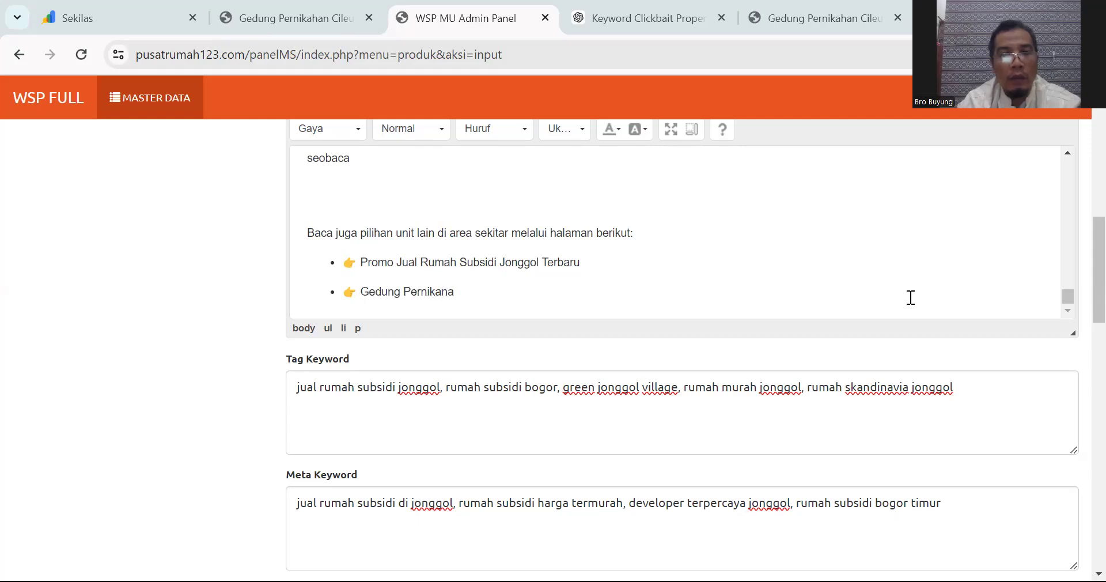
type("ernikahan Murah Di")
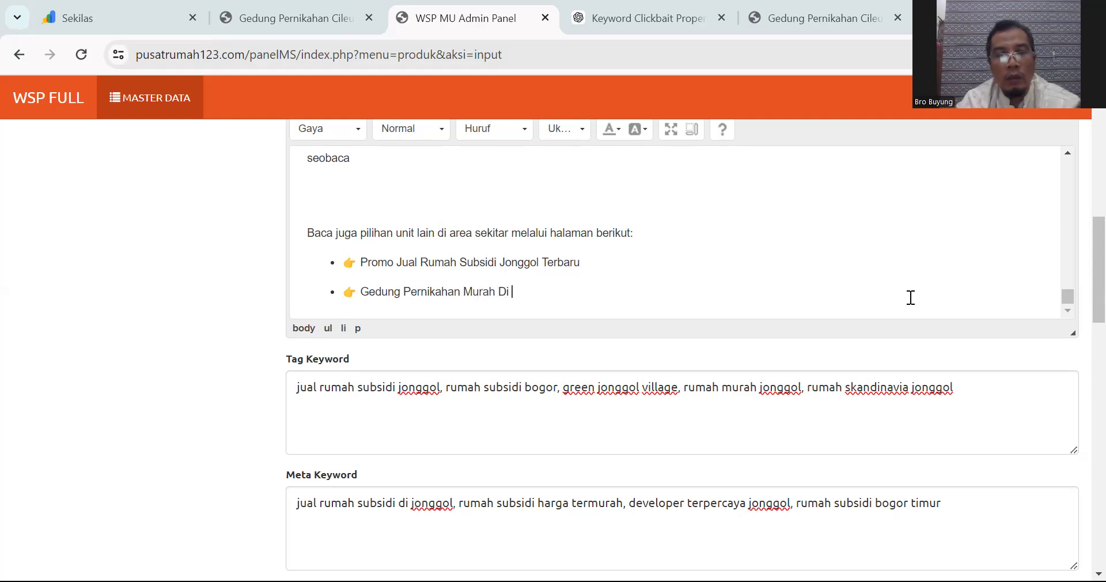
type(" Cileungsi")
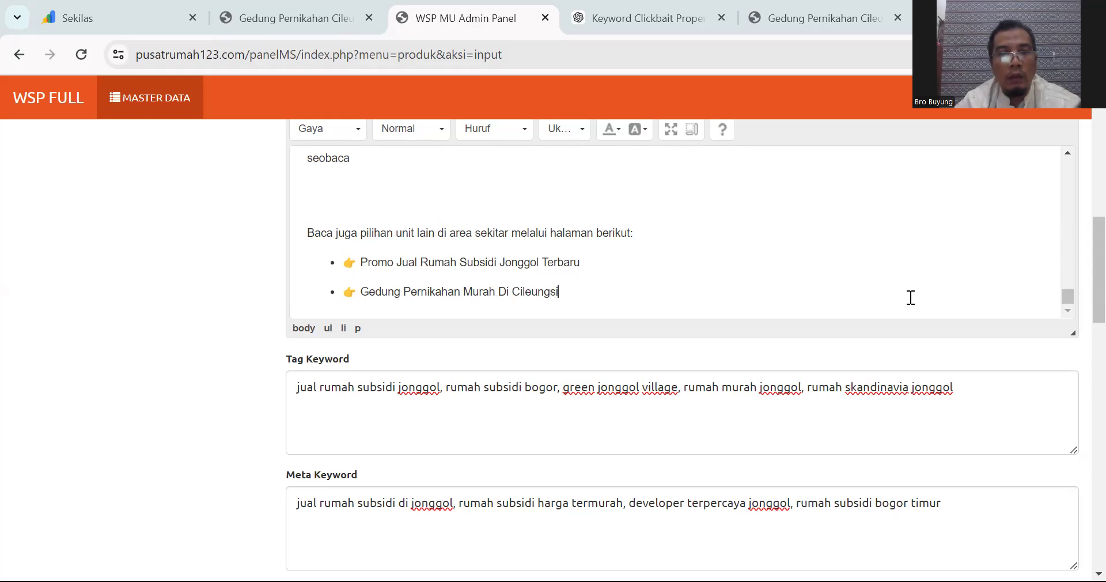
triple_click(370, 288)
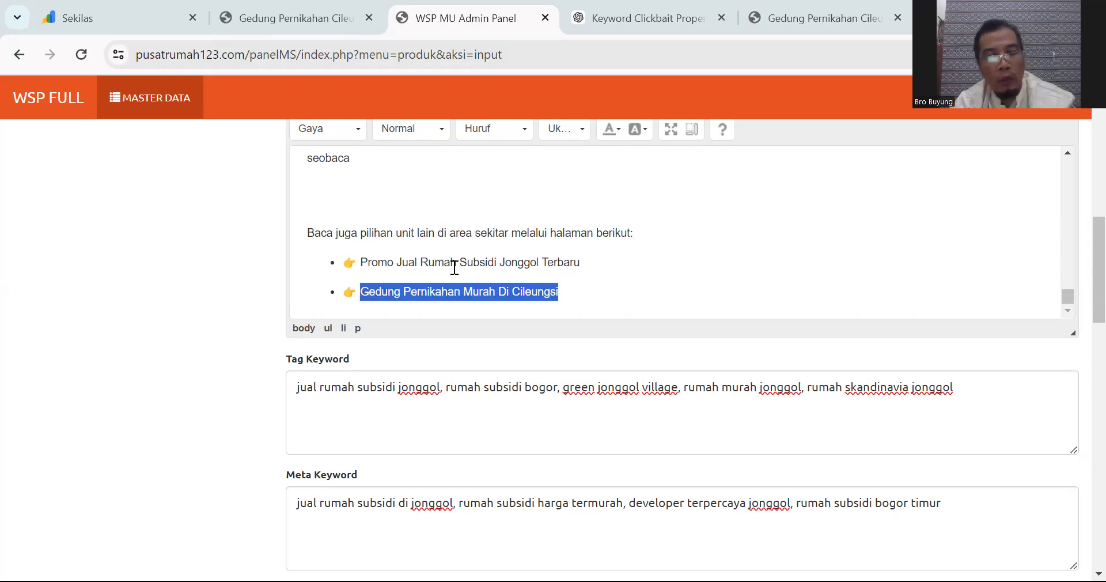
scroll(1079, 272, "up", 1)
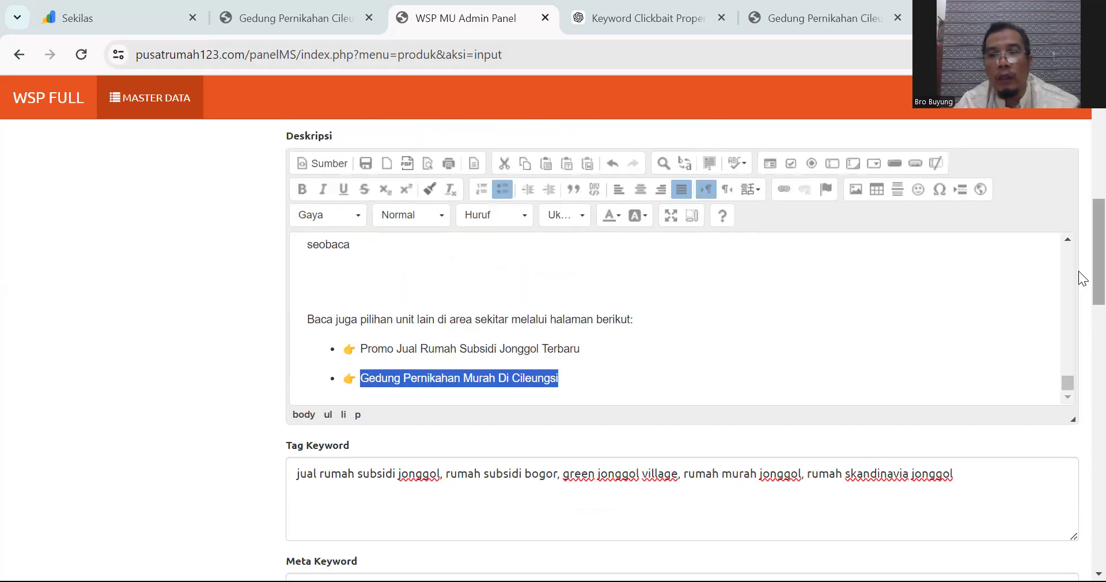
Step: Link the Cileungsi bullet to the copied wedding-hall product page URL, opening in _blank
left_click(786, 190)
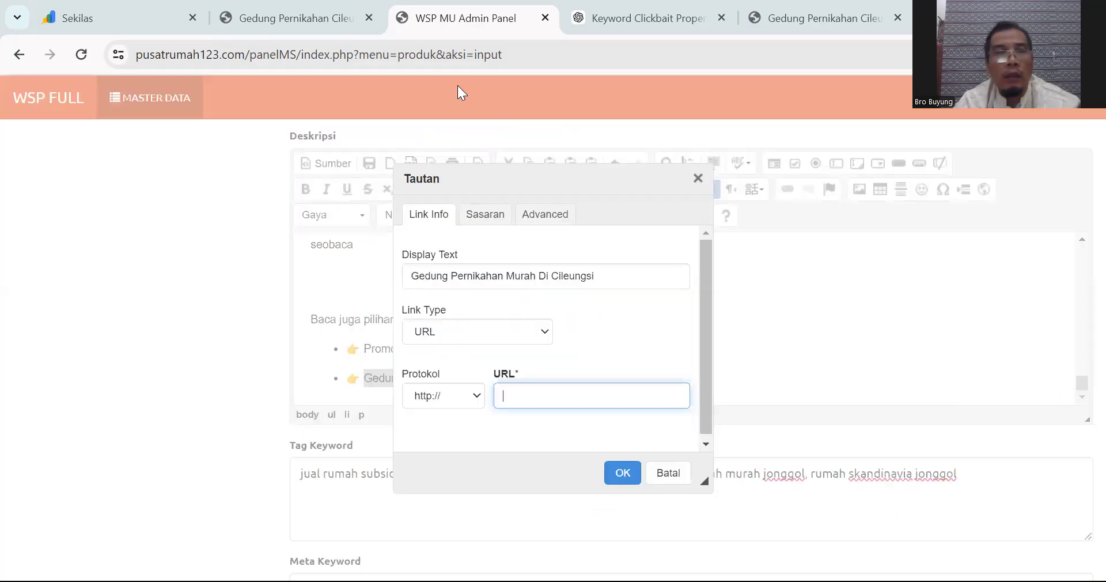
left_click(318, 20)
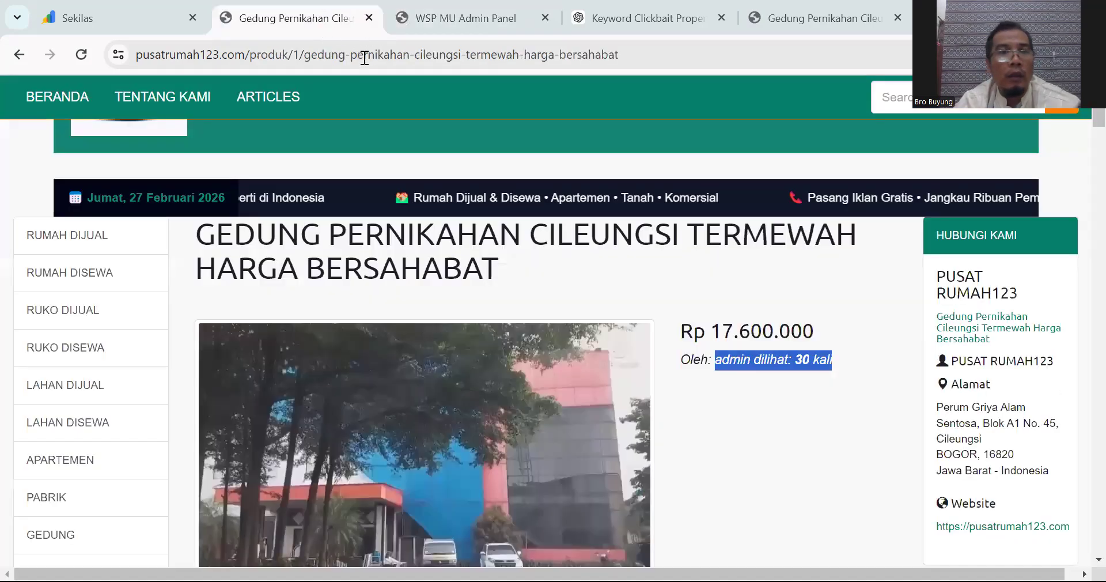
left_click(673, 56)
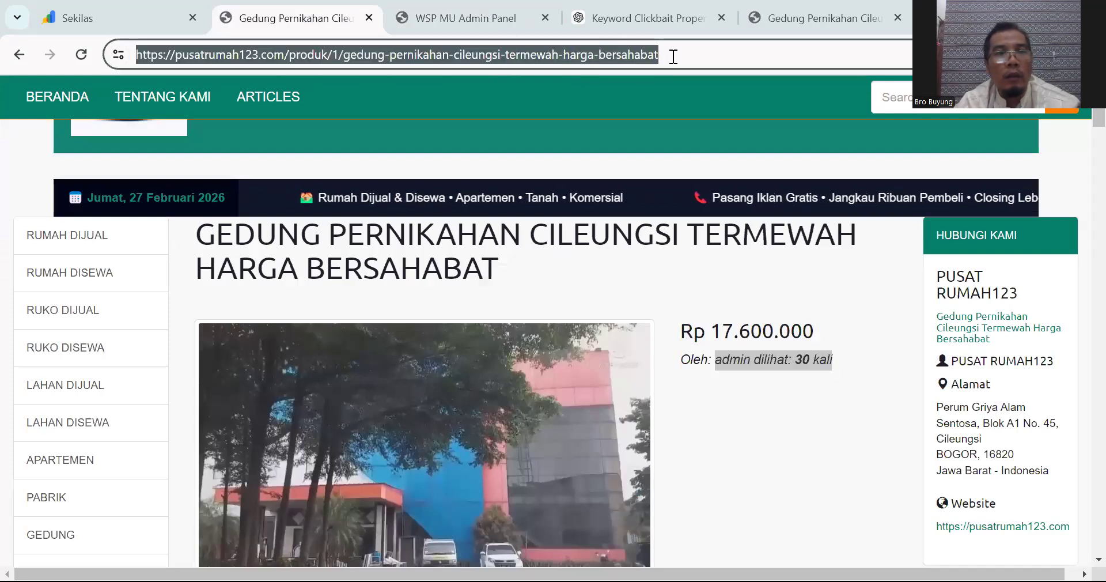
key("ctrl+c")
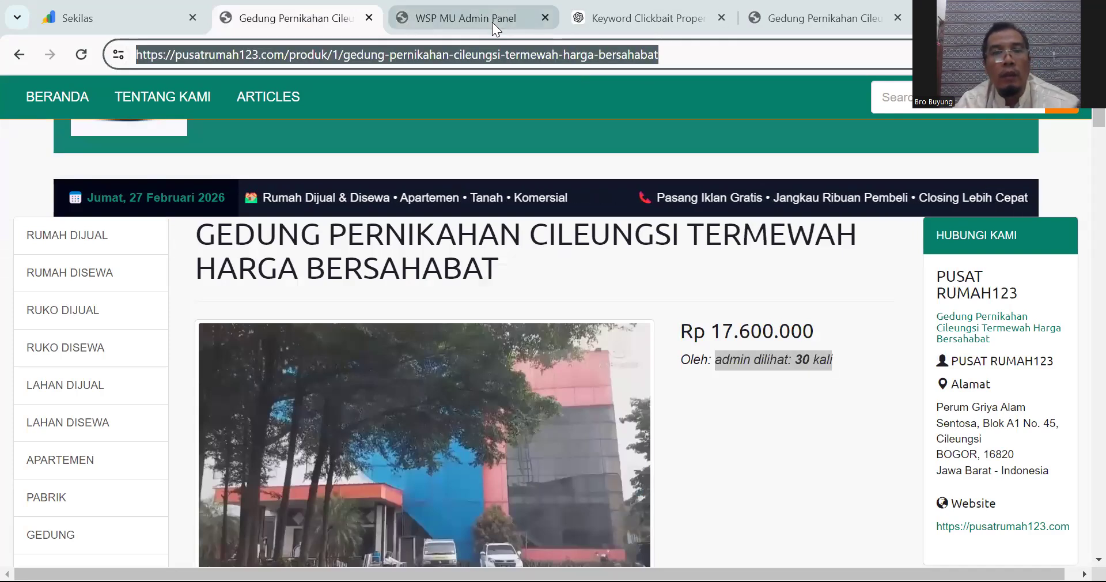
left_click(492, 19)
key("ctrl+v")
left_click(488, 215)
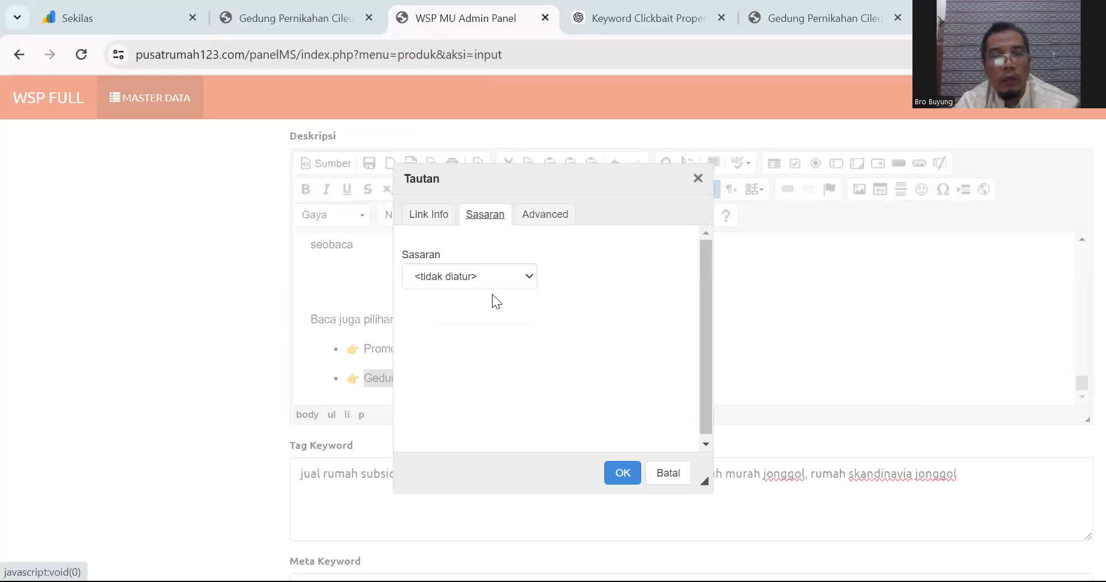
left_click(480, 283)
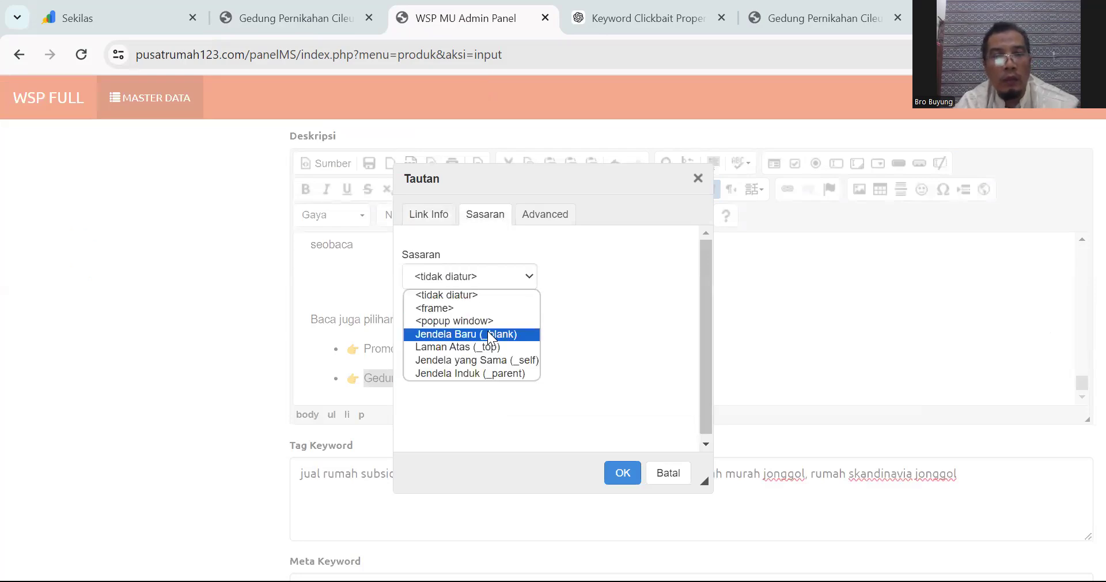
left_click(622, 472)
left_click(623, 472)
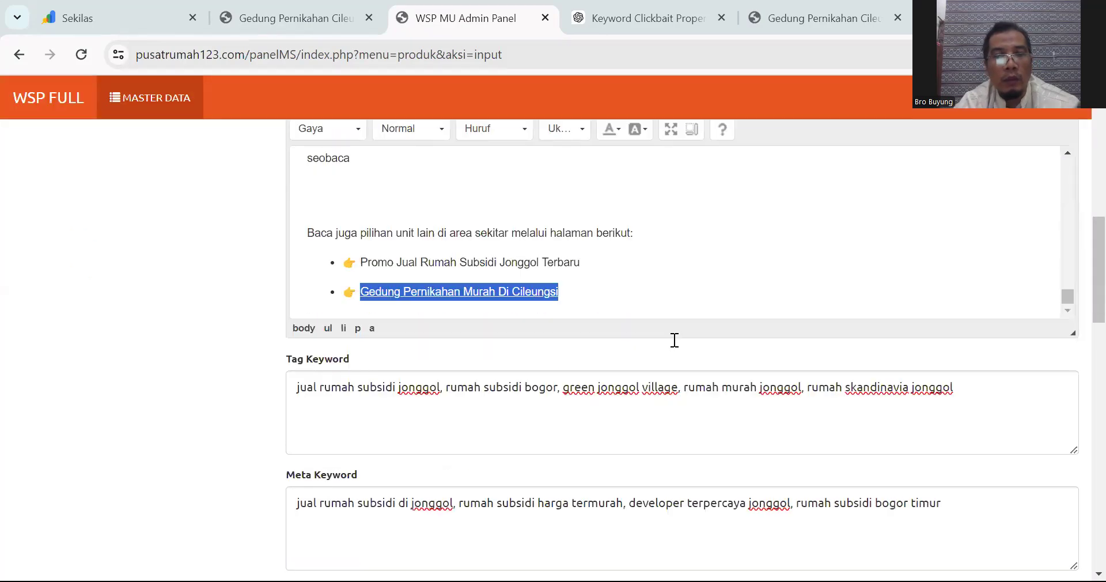
Step: Type 'seodenai,' into the hidden Konten Google field
scroll(674, 340, "down", 7)
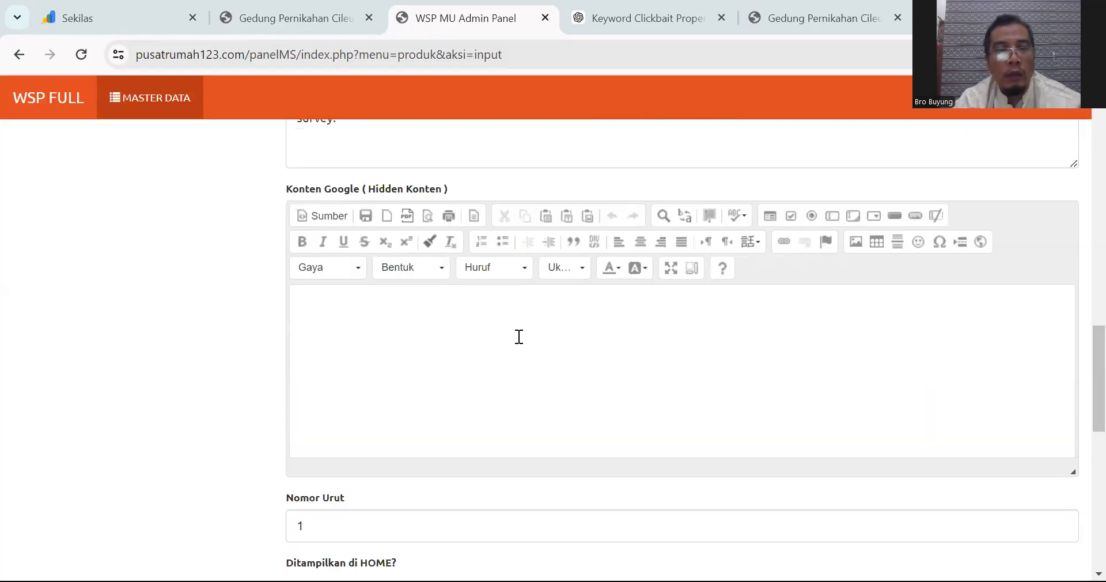
left_click(516, 333)
type("seodenai,")
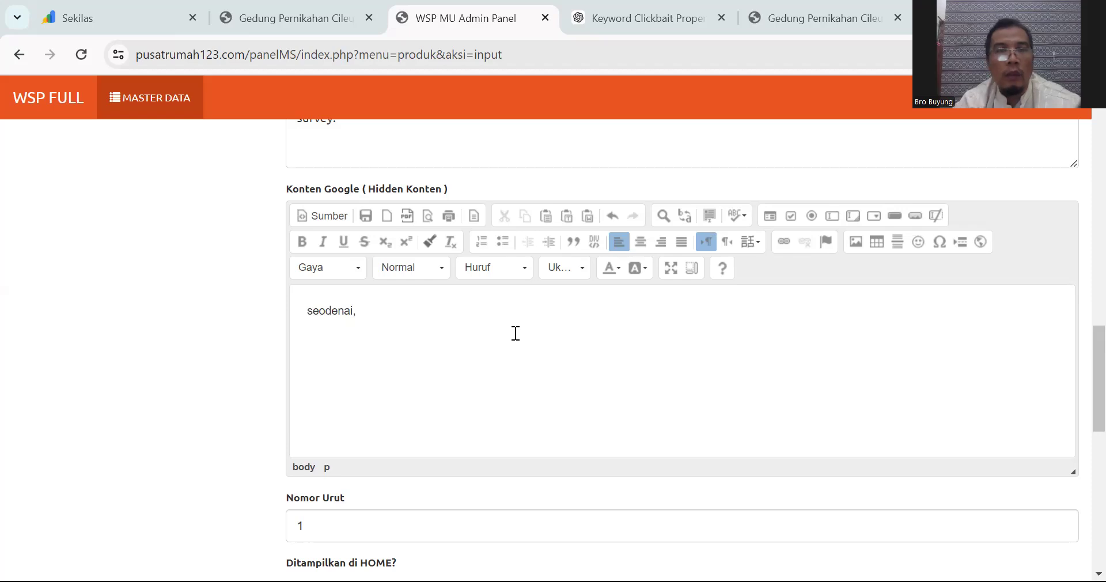
Step: Copy keyword titles 1–5 from ChatGPT's Keyword Clickbait Properti chat
left_click(655, 7)
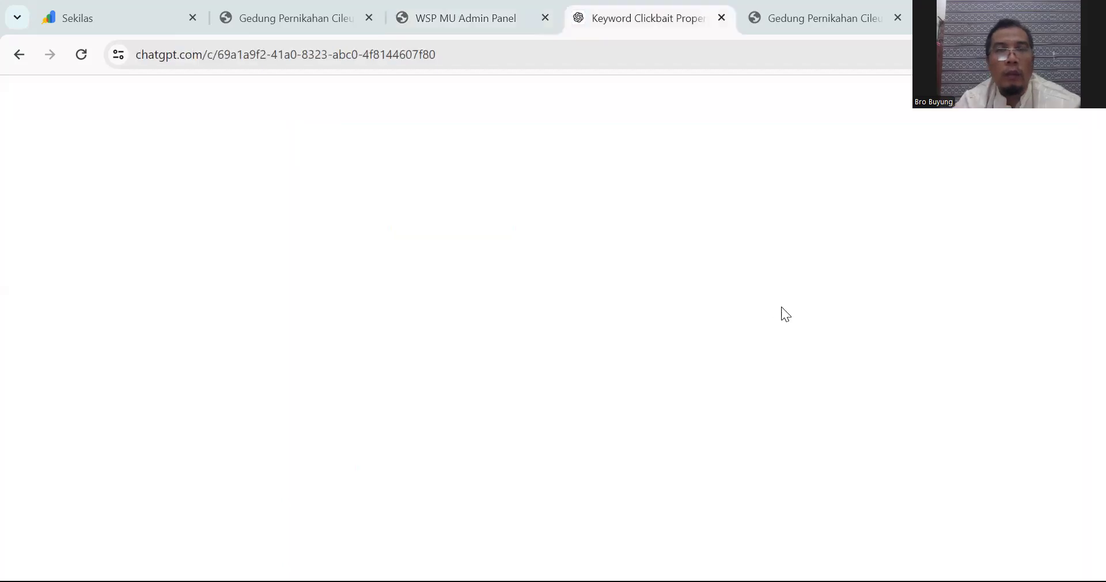
scroll(782, 308, "up", 15)
scroll(783, 309, "up", 20)
scroll(762, 318, "up", 7)
scroll(496, 279, "down", 5)
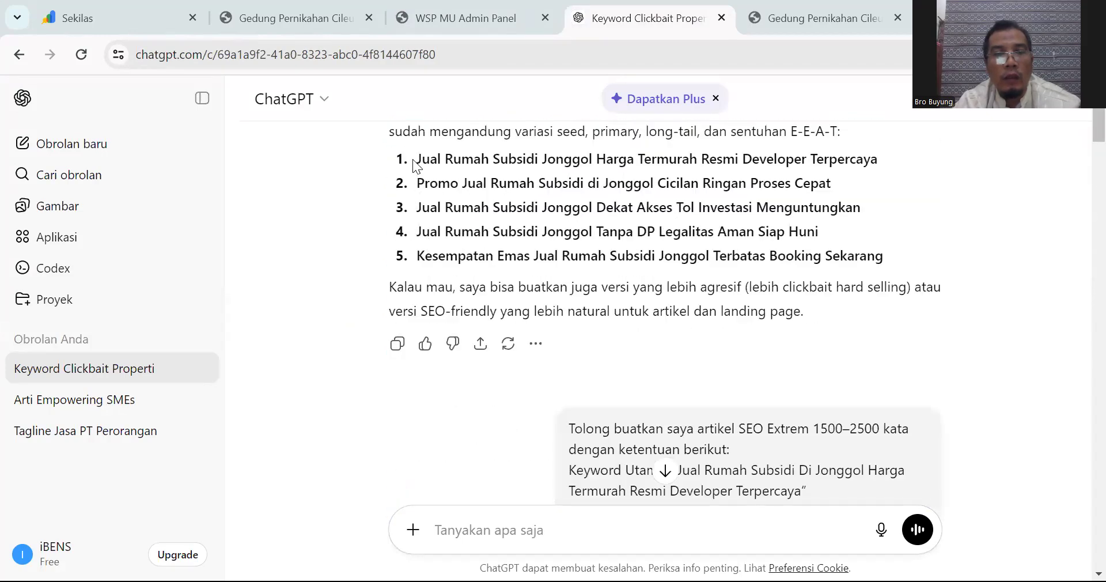
left_click_drag(415, 159, 885, 250)
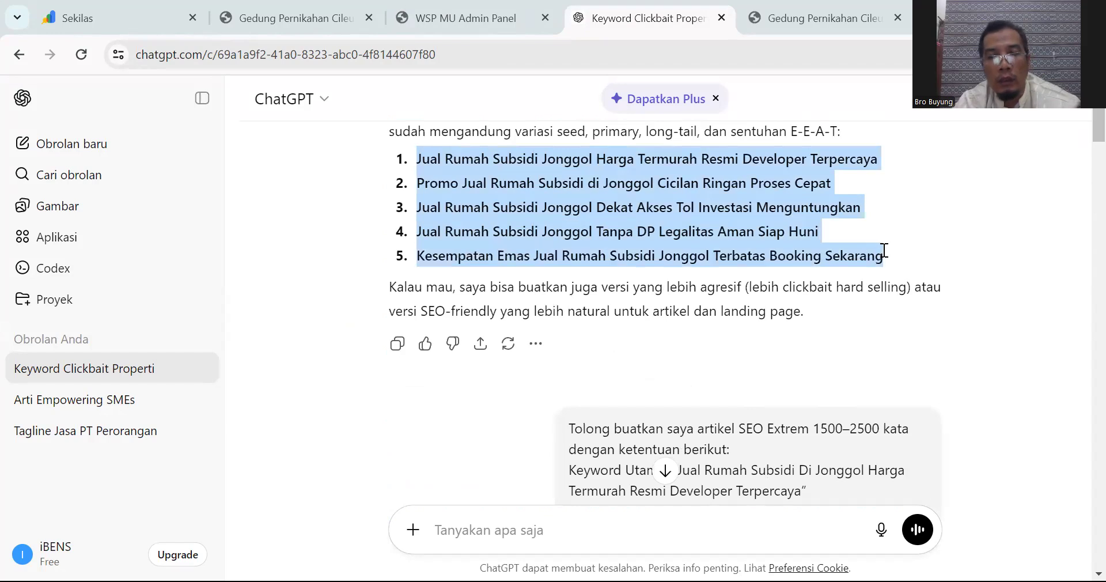
key("ctrl+c")
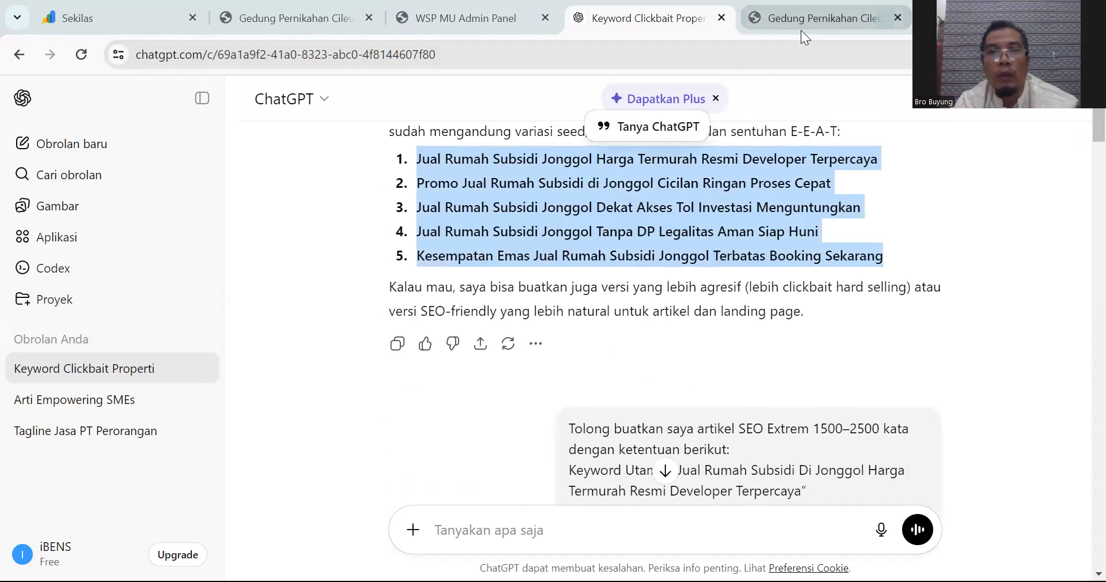
Step: Paste the five bold Jonggol keyword bullets into the hidden Konten Google editor
left_click(475, 27)
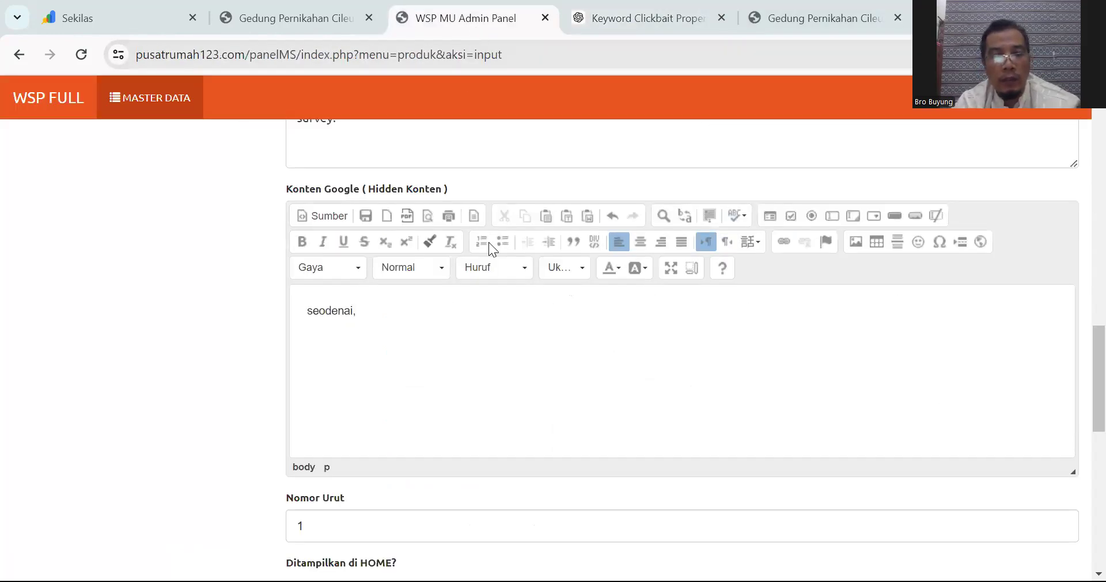
left_click(625, 343)
key("ctrl+v")
Step: Tick 'Cek jika ditampilkan di HOME' and select the first keyword bullet for the title
scroll(417, 377, "down", 3)
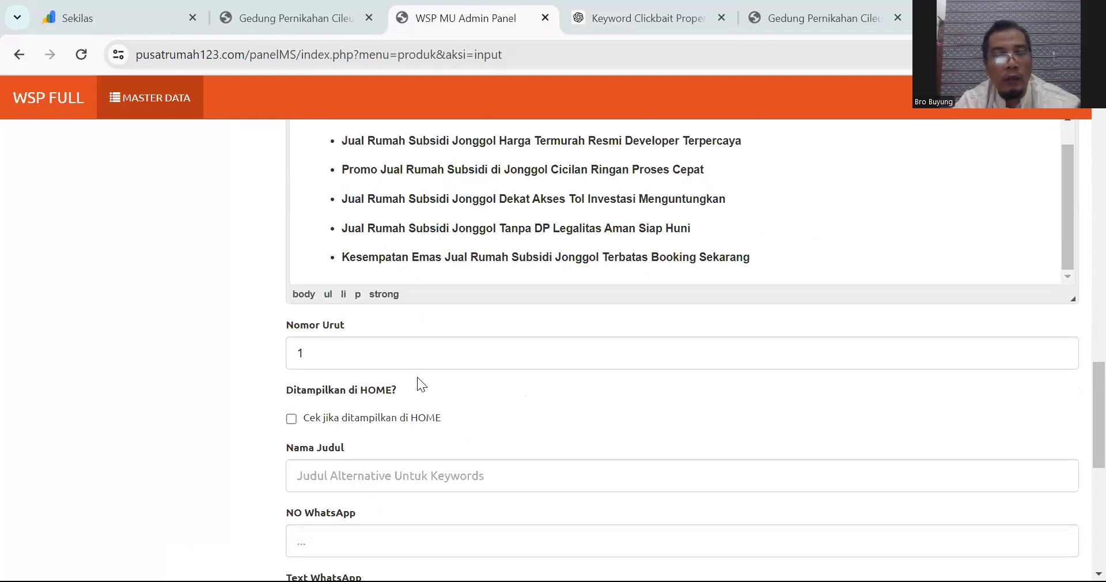
left_click(340, 418)
scroll(457, 226, "up", 1)
left_click_drag(344, 171, 746, 173)
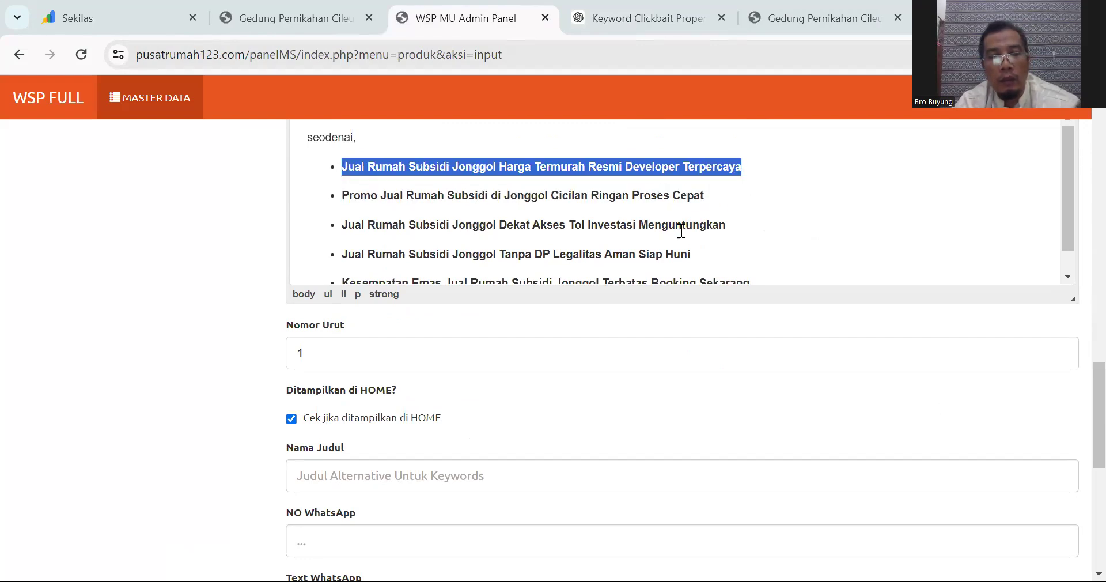
scroll(611, 294, "down", 3)
left_click(351, 301)
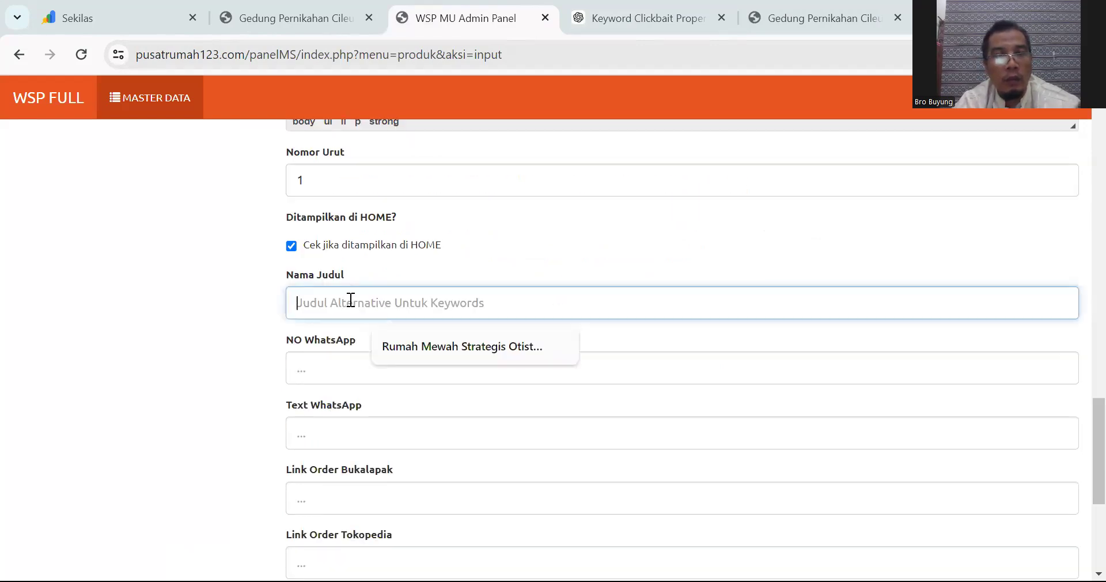
Step: Title the listing 'Rumah Subsidi Jonggol Harga Termurah Resmi Developer Terpercaya' by removing 'Jual'
key("ctrl+v")
left_click(324, 300)
key("BackSpace")
key("BackSpace")
key("BackSpace")
key("BackSpace")
key("BackSpace")
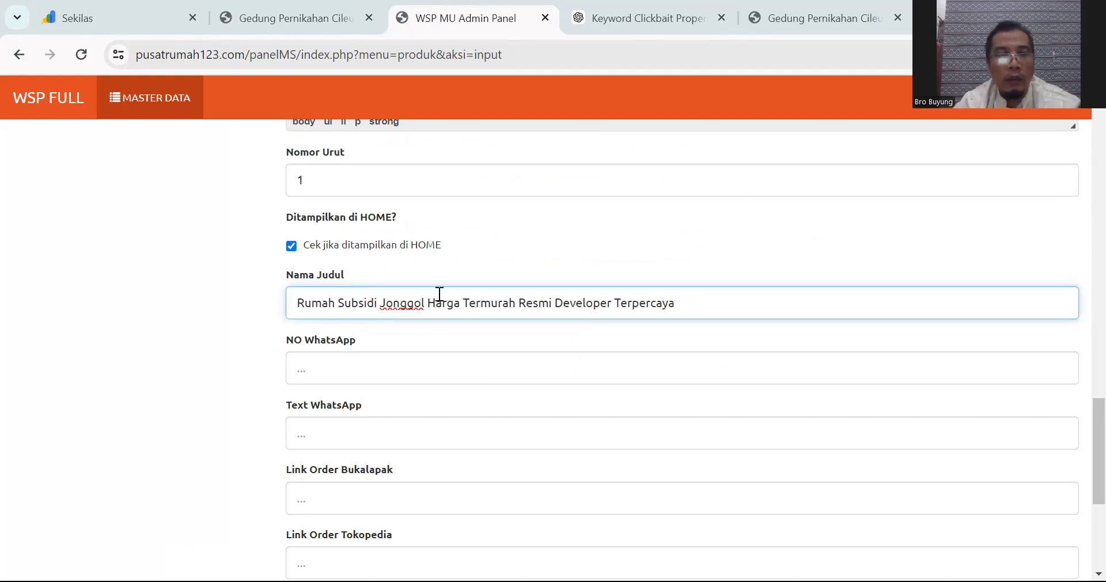
Step: Fill in the saved WhatsApp number and greeting message from autofill
left_click(347, 370)
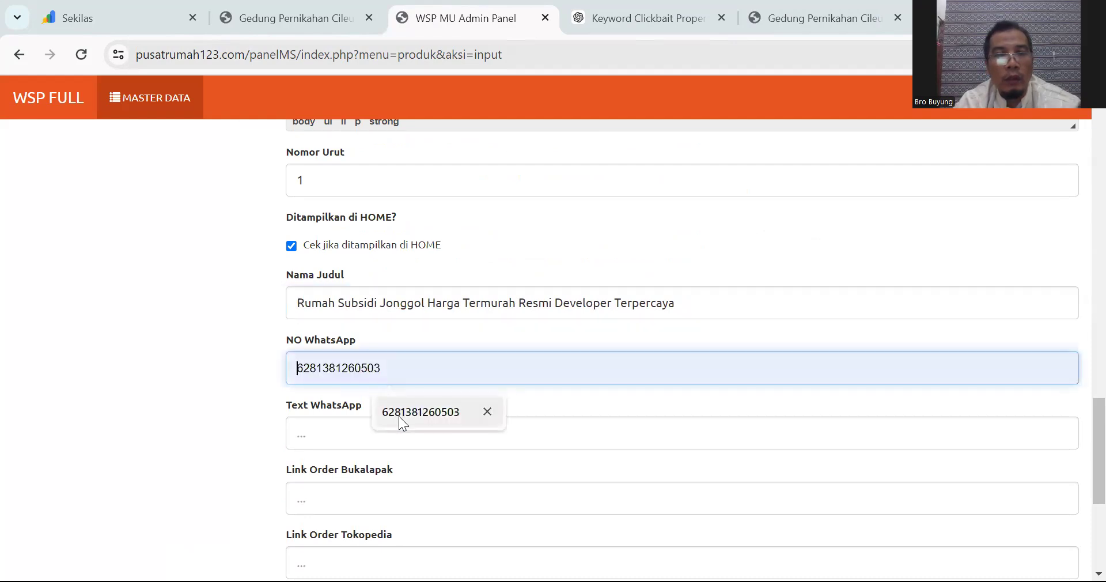
left_click(400, 414)
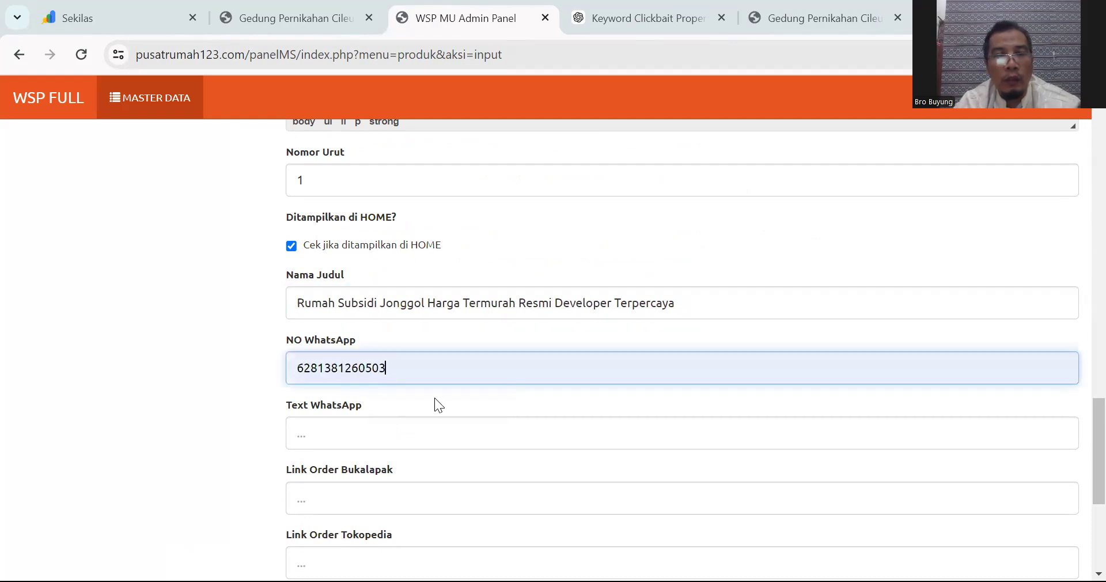
key("Tab")
left_click(442, 473)
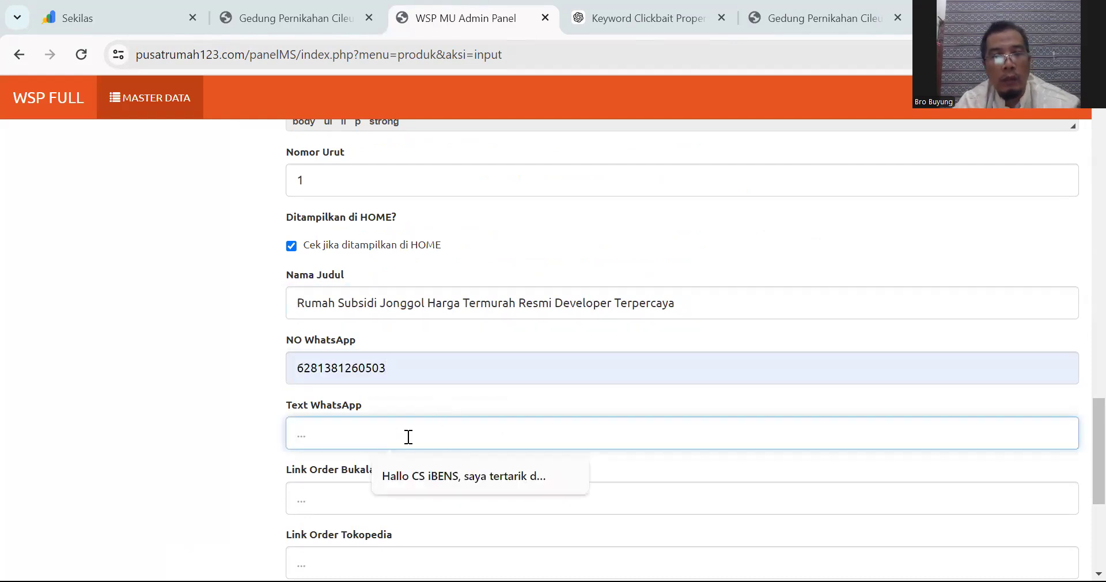
Step: Edit the WhatsApp message to name Pusat Rumah123 and Rumah Subsidi di Jonggol
left_click_drag(344, 434, 379, 433)
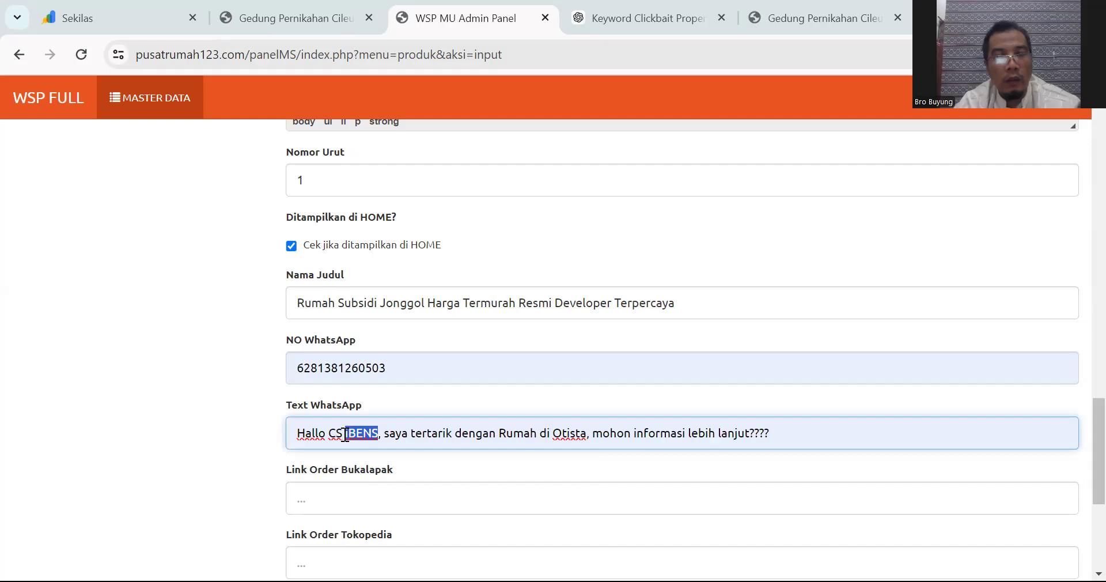
type("Pusat Rumah")
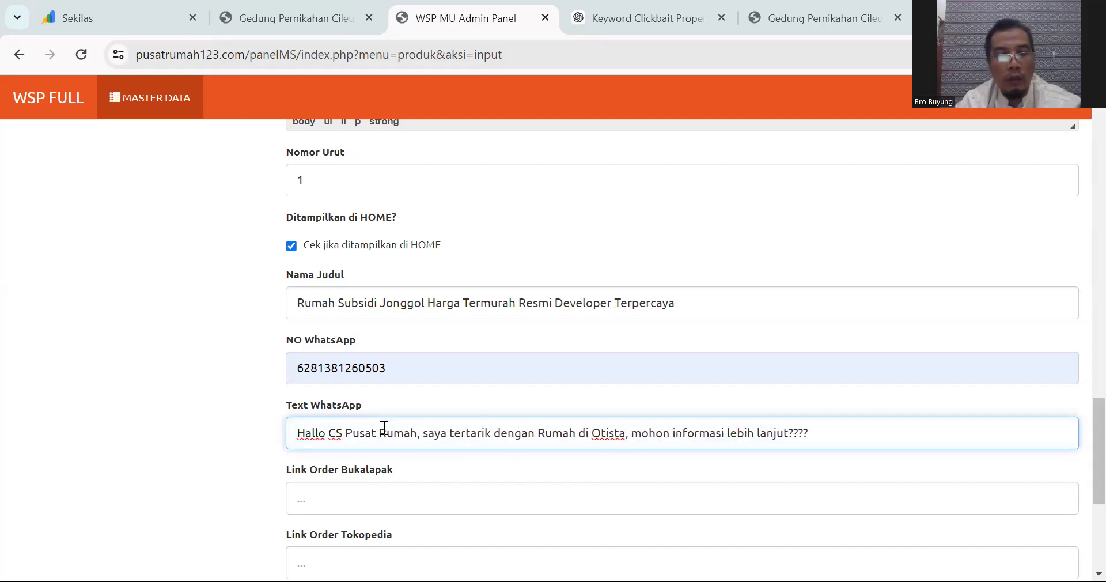
type("123")
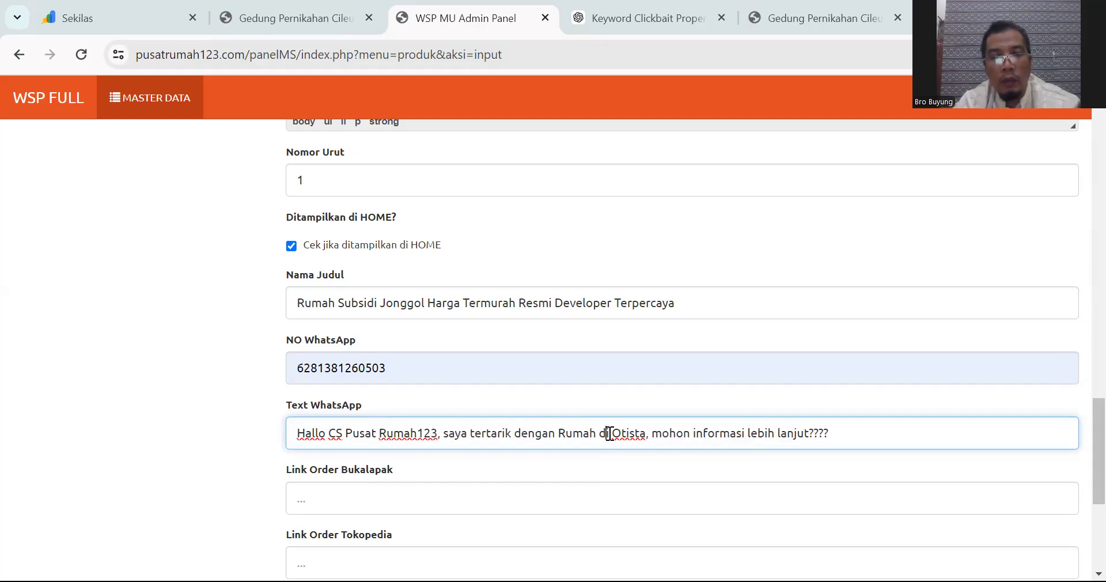
left_click(646, 434)
key("ctrl+shift+Left")
key("ctrl+shift+Left")
type("Subsi")
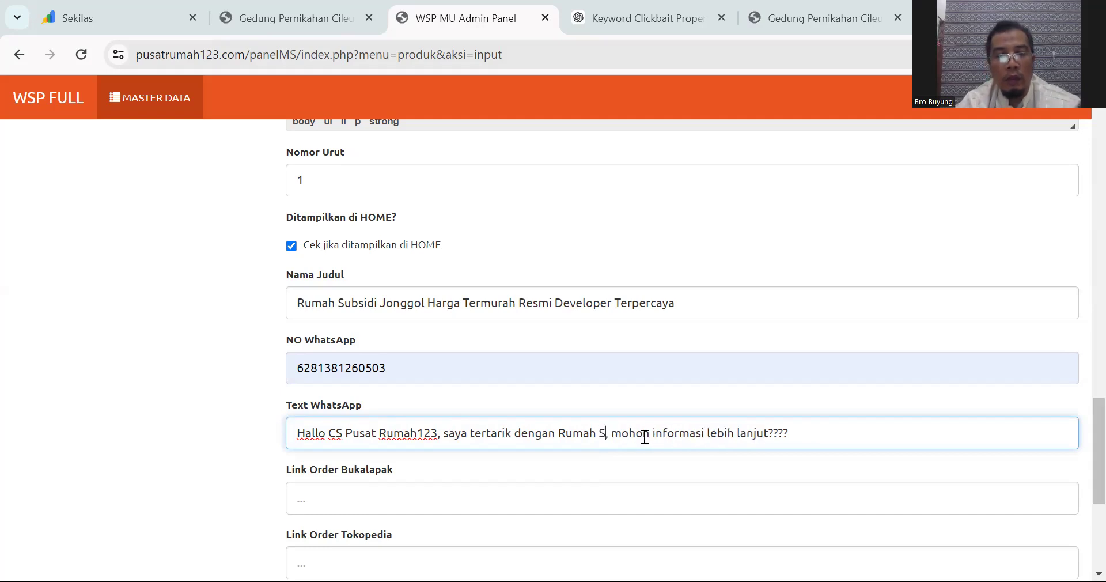
key("BackSpace")
key("BackSpace")
type("sidinya")
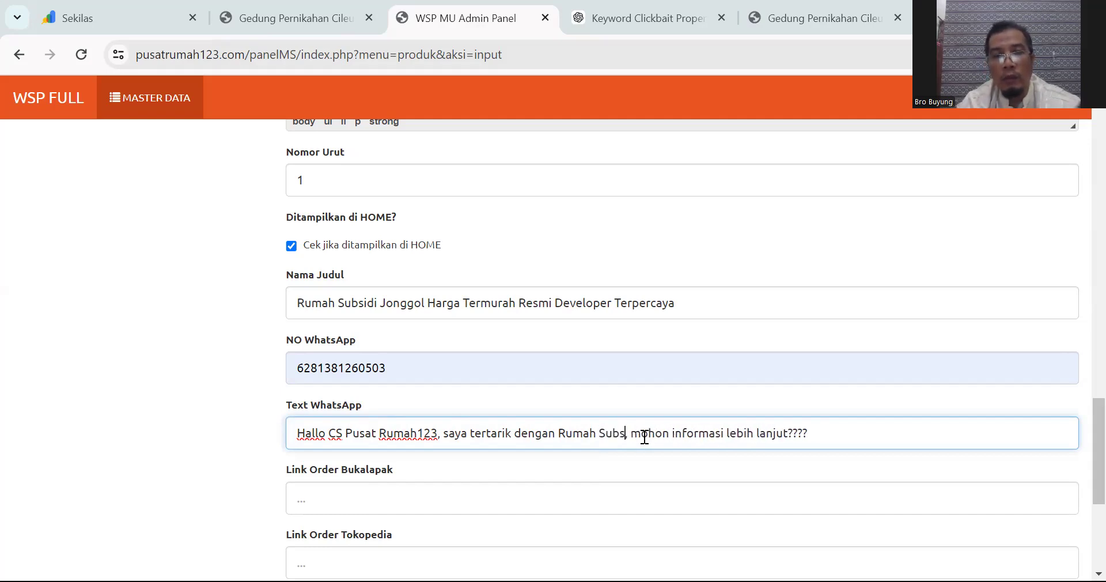
key("BackSpace")
key("BackSpace")
key("BackSpace")
type("di Jong")
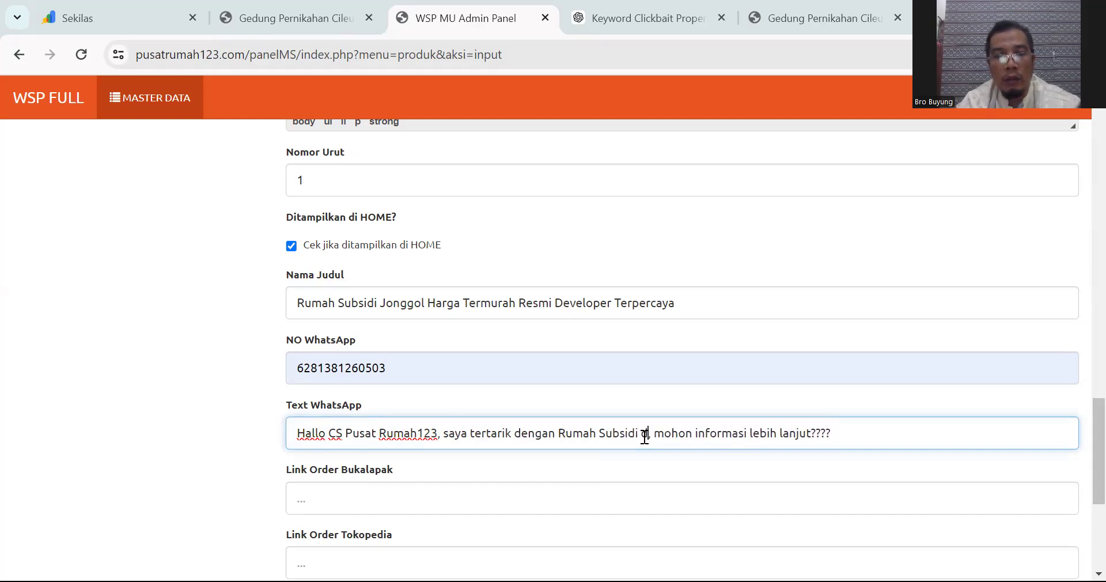
type("gol")
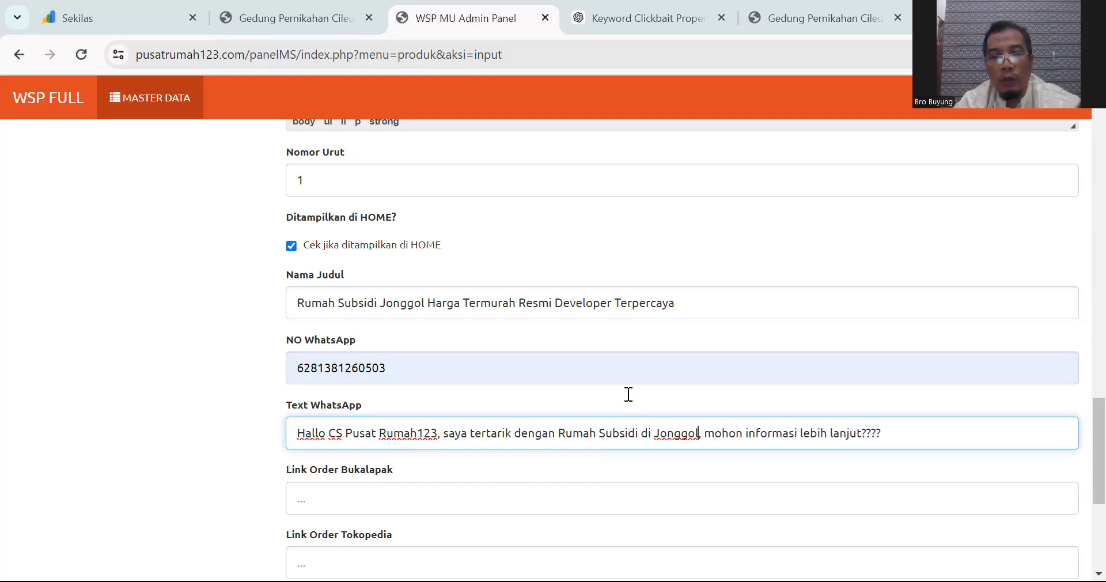
scroll(470, 394, "down", 5)
scroll(523, 369, "up", 1)
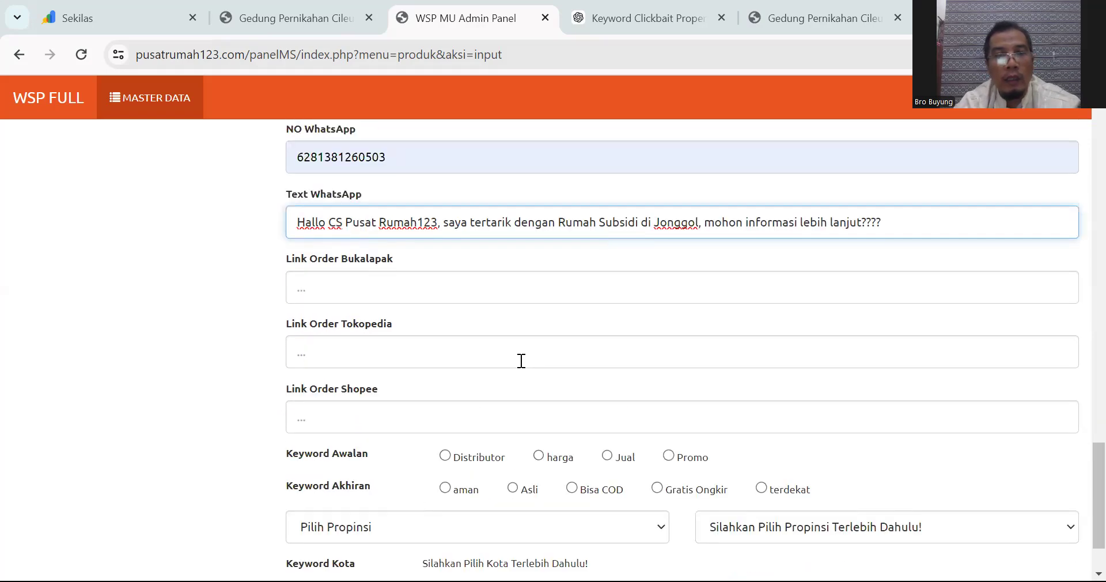
Step: Choose Promo as the leading keyword for the listing
scroll(321, 209, "up", 1)
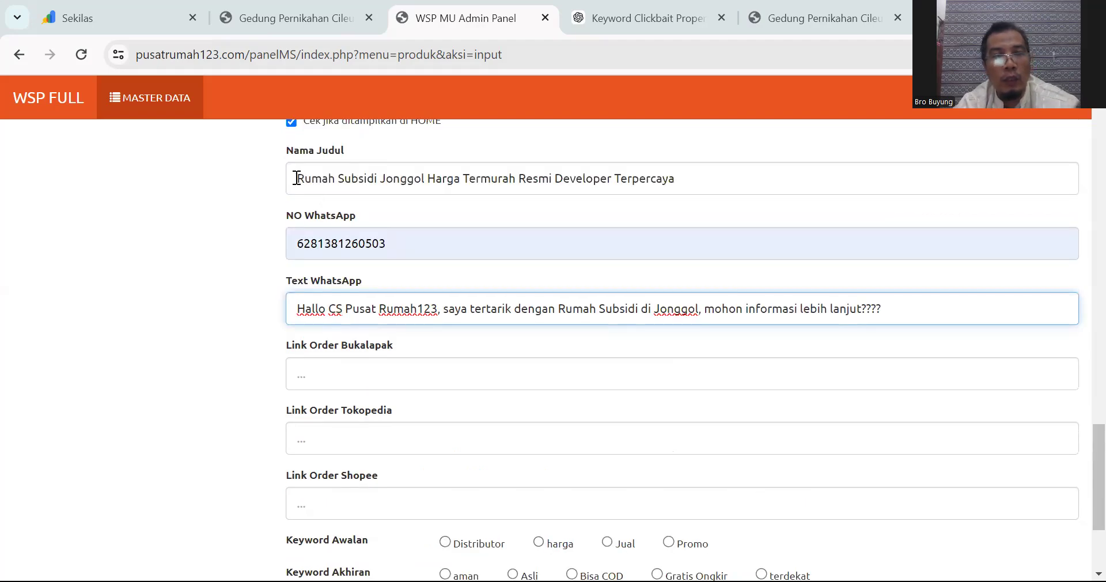
scroll(521, 286, "down", 1)
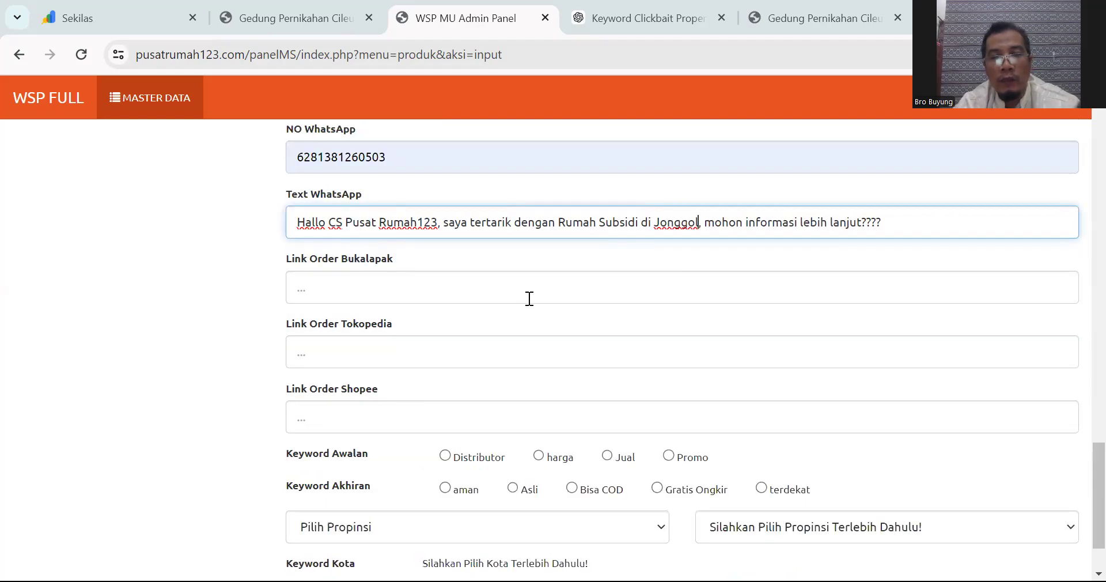
left_click(668, 457)
left_click(541, 458)
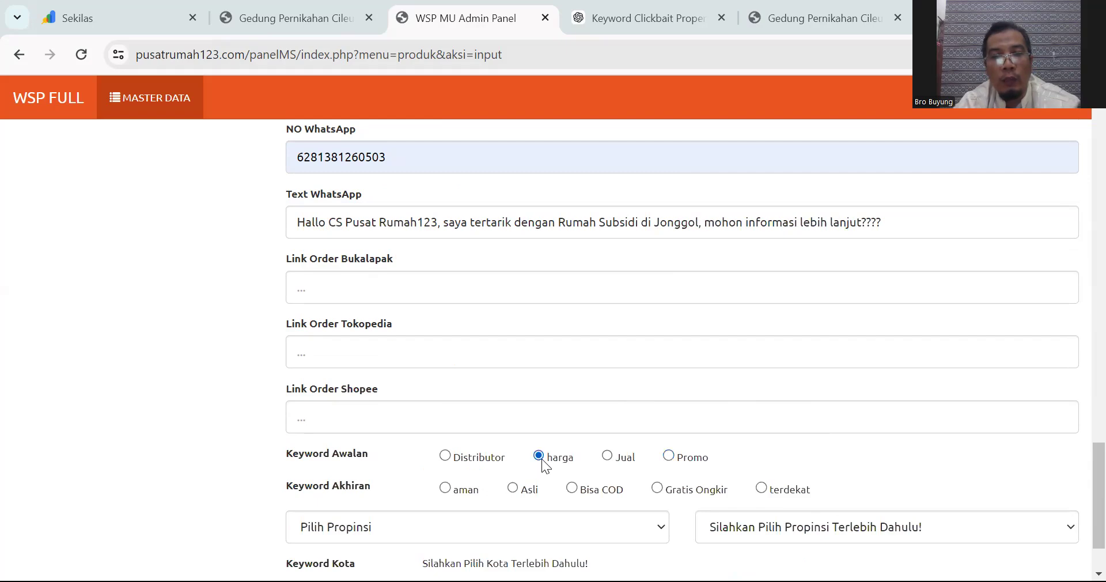
left_click(669, 458)
Step: Set the location to JAWA BARAT and BOGOR, tick all districts, and submit
scroll(662, 452, "down", 1)
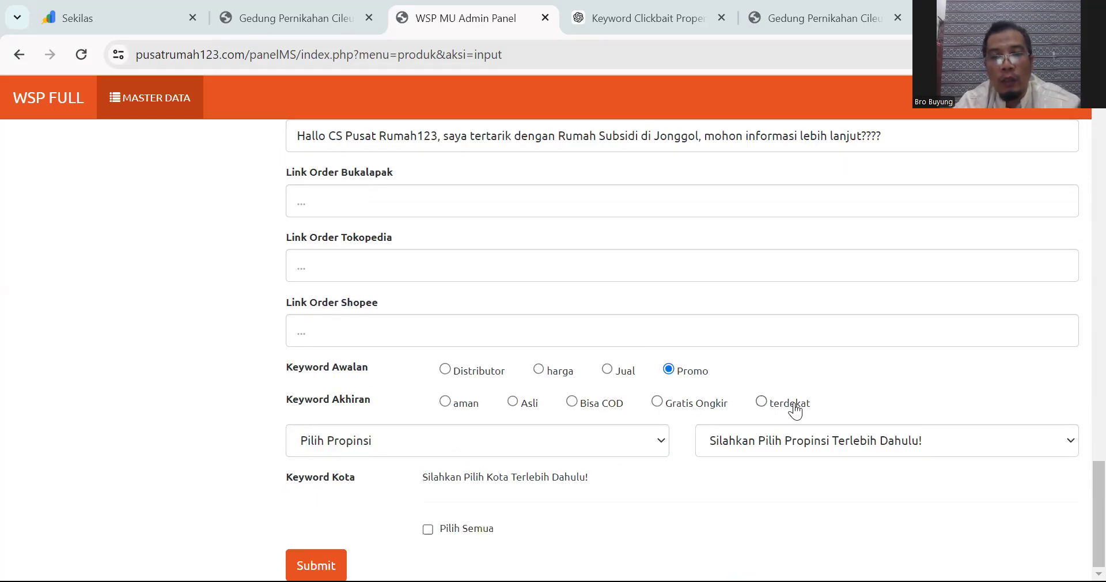
left_click(535, 444)
scroll(472, 346, "down", 1)
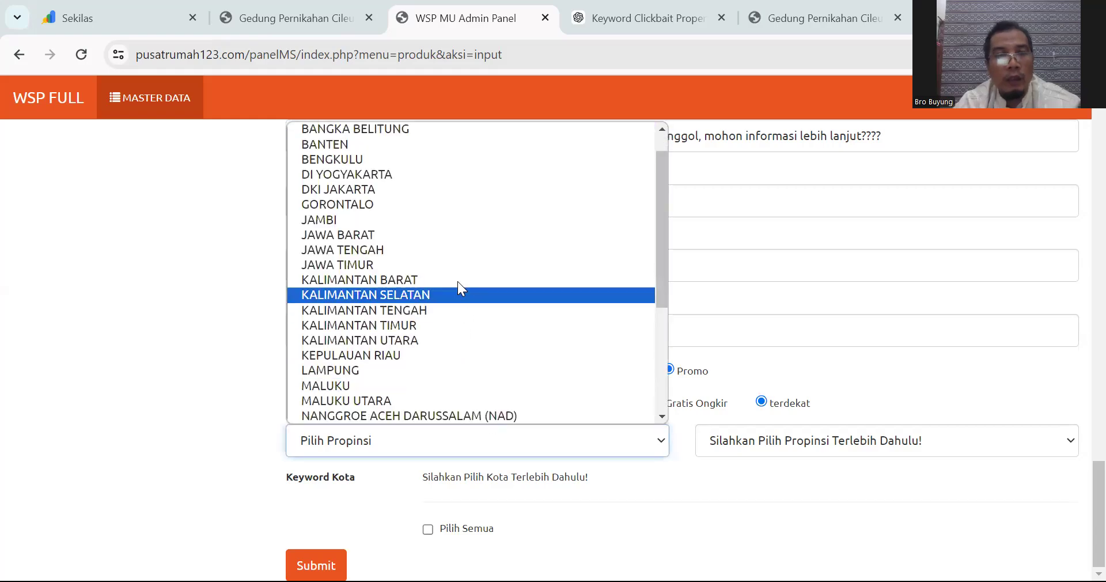
key("Return")
left_click(734, 437)
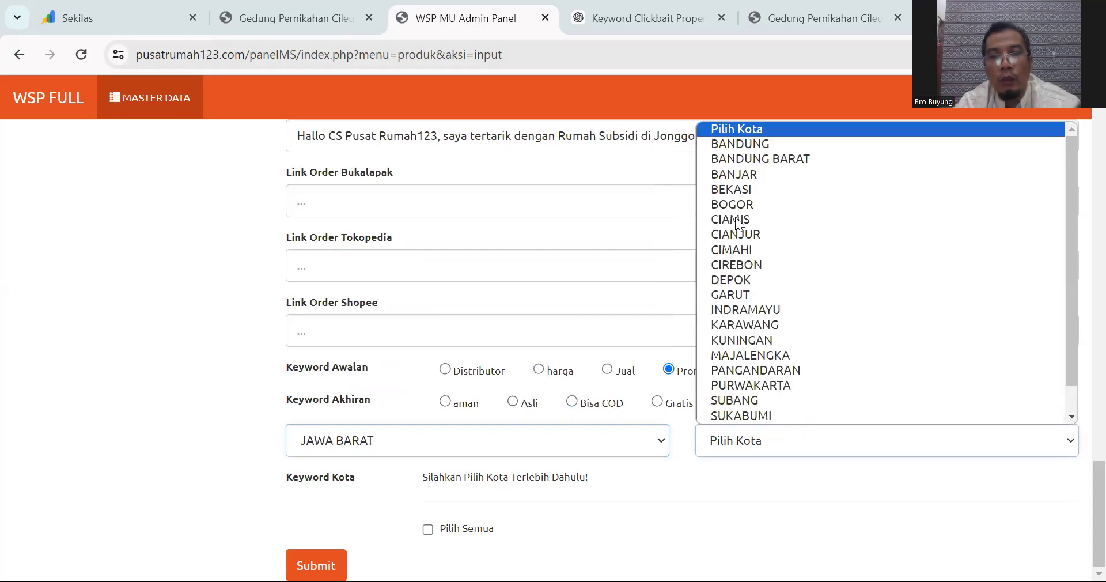
left_click(738, 205)
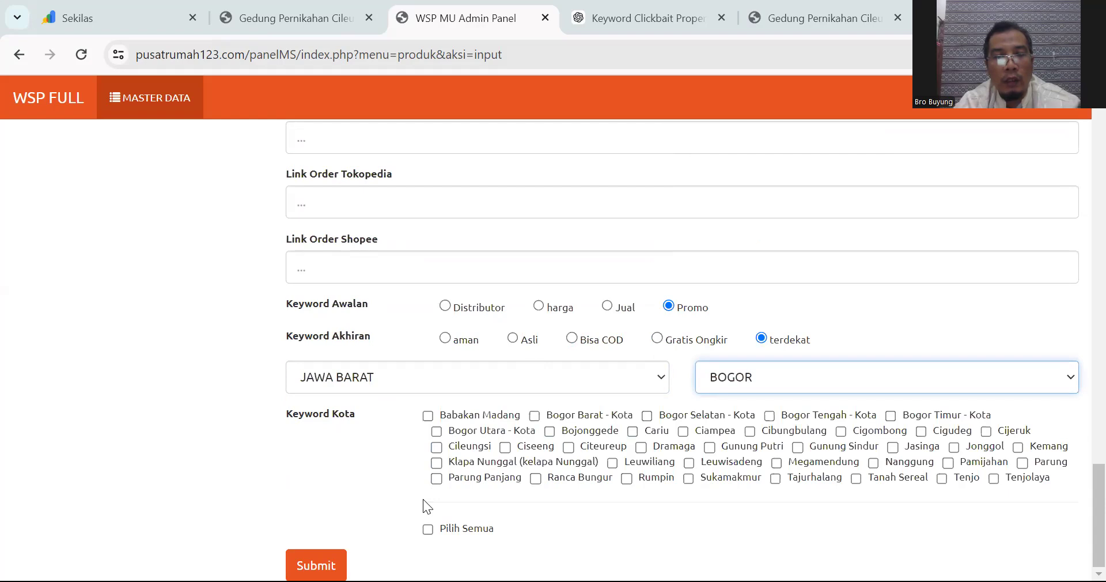
left_click(431, 537)
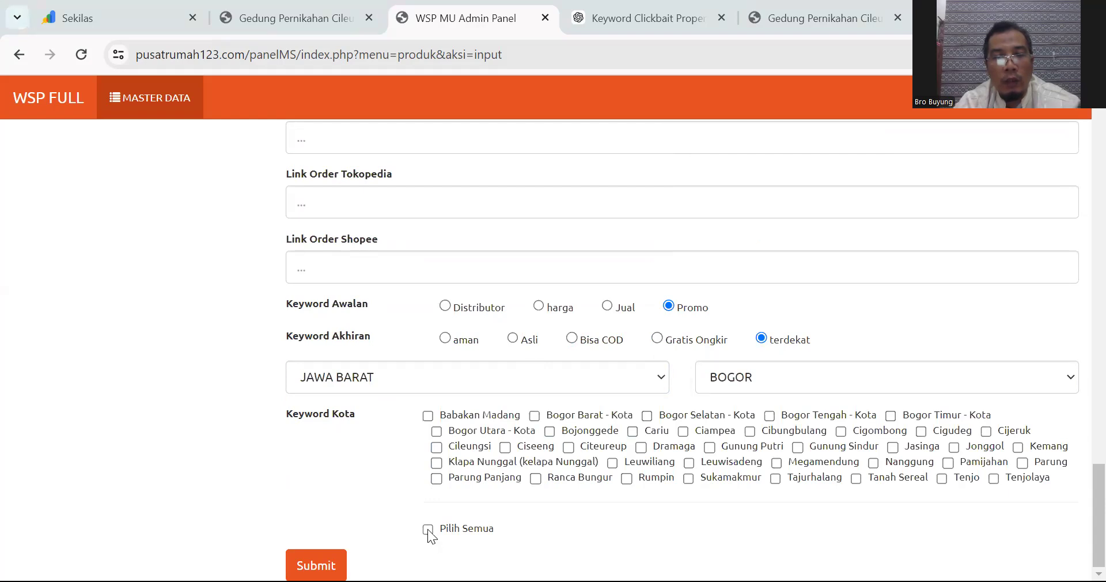
left_click(317, 566)
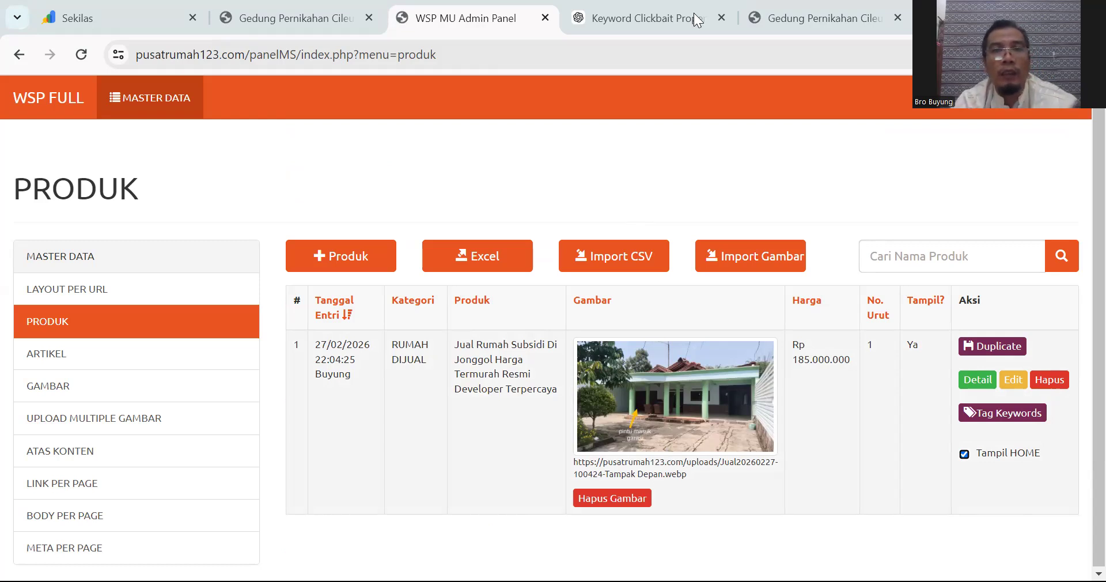
Step: Open the 'Jual Rumah Subsidi Di Jonggol' card from the pusatrumah123.com homepage
left_click(804, 14)
left_click(614, 57)
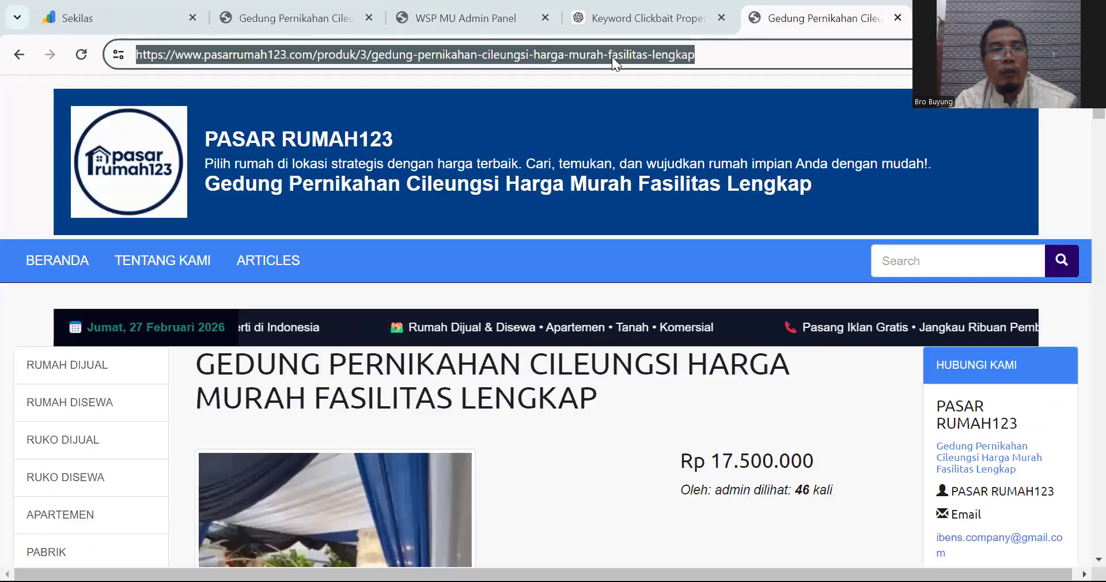
left_click(285, 26)
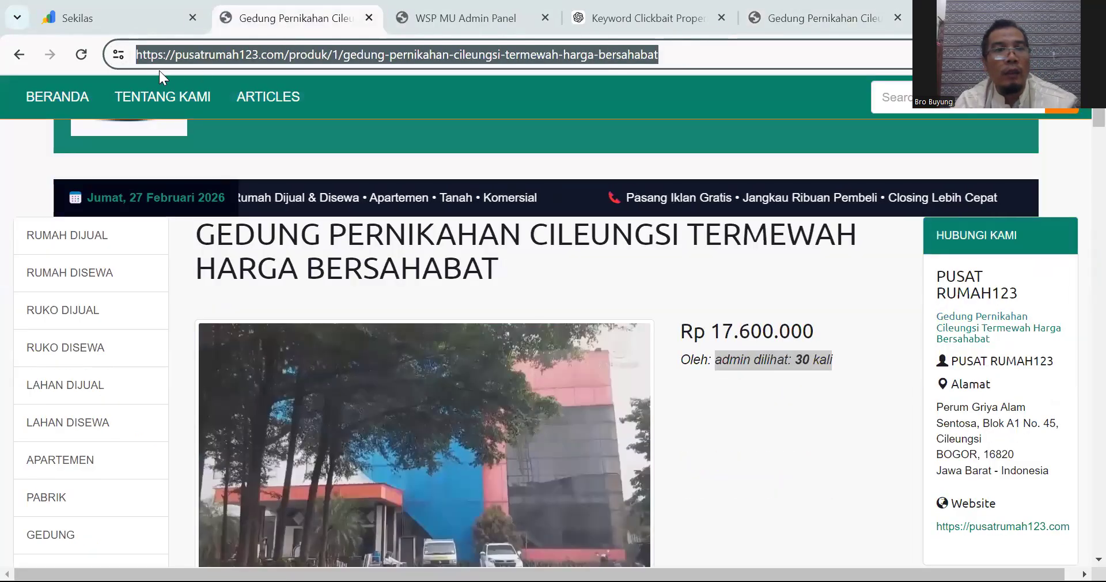
left_click(168, 152)
scroll(329, 241, "down", 15)
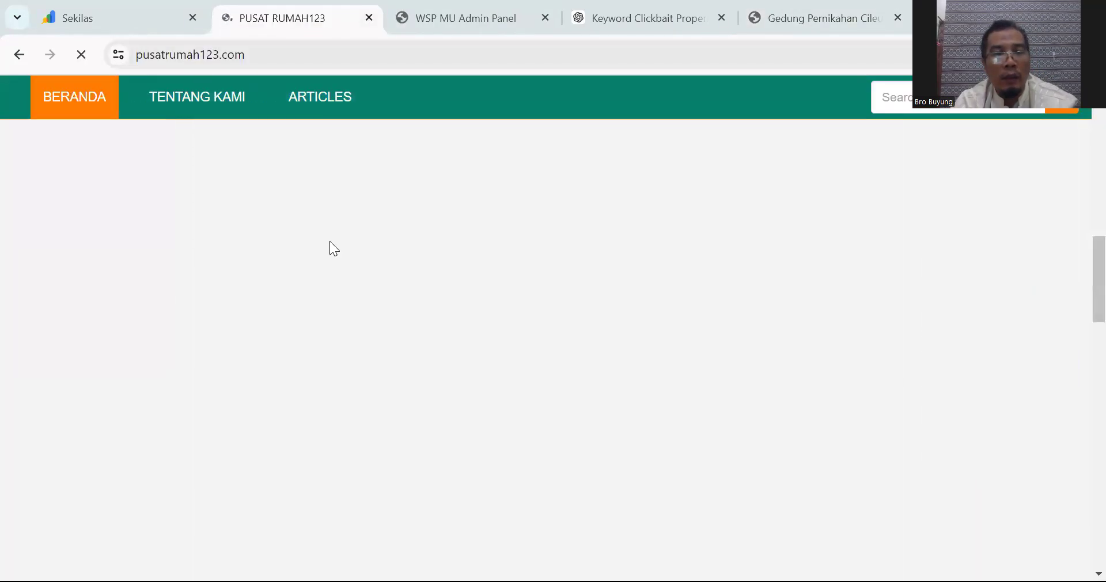
scroll(451, 328, "down", 3)
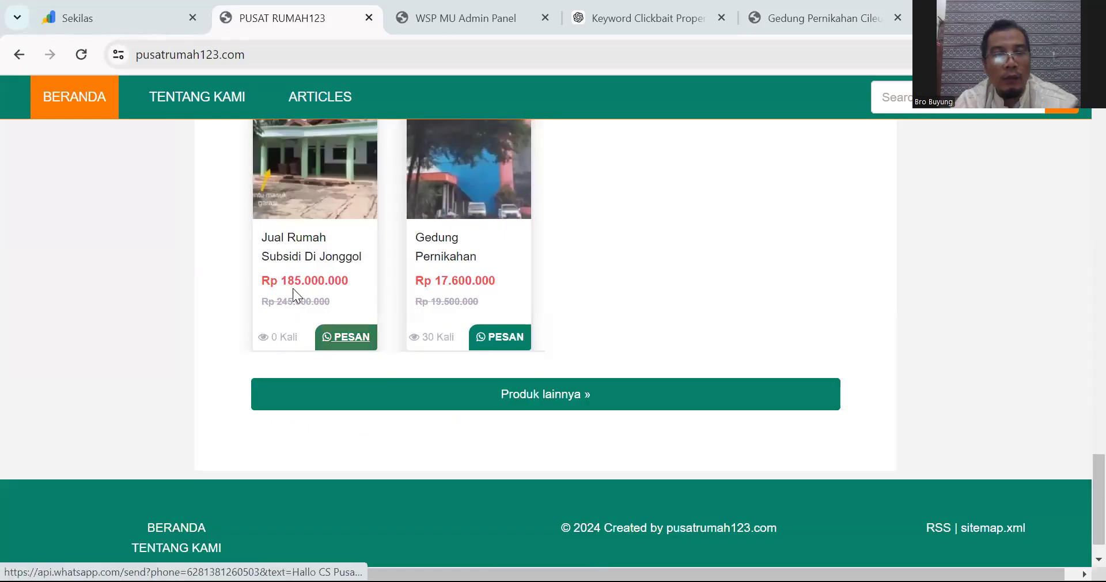
left_click(310, 257)
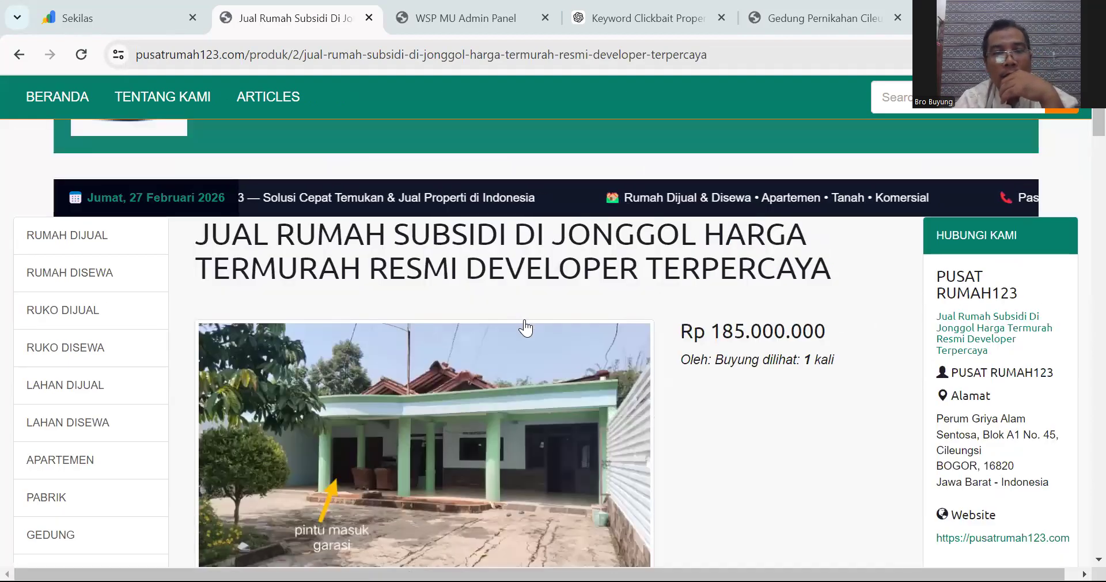
Step: Scroll through the Jonggol listing's article on the live product page
scroll(524, 326, "down", 2)
scroll(523, 333, "down", 2)
scroll(522, 331, "down", 3)
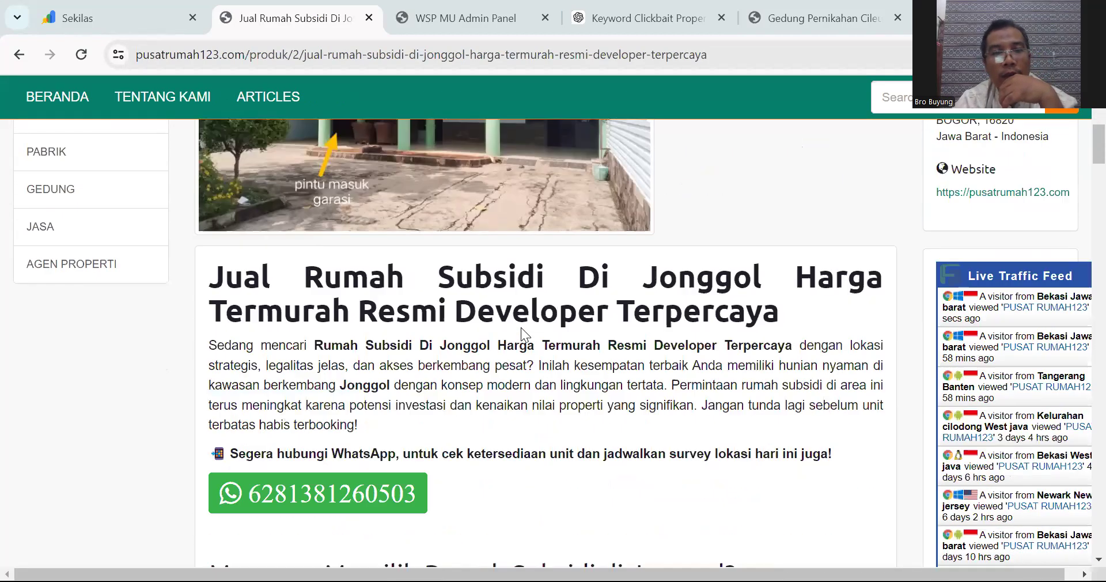
scroll(521, 328, "down", 3)
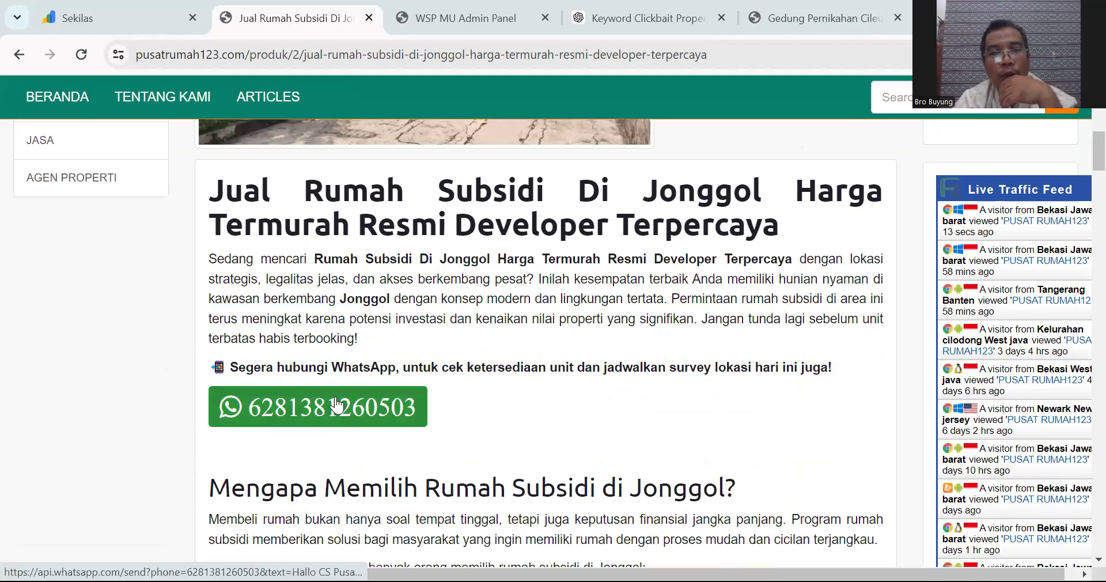
scroll(351, 402, "down", 6)
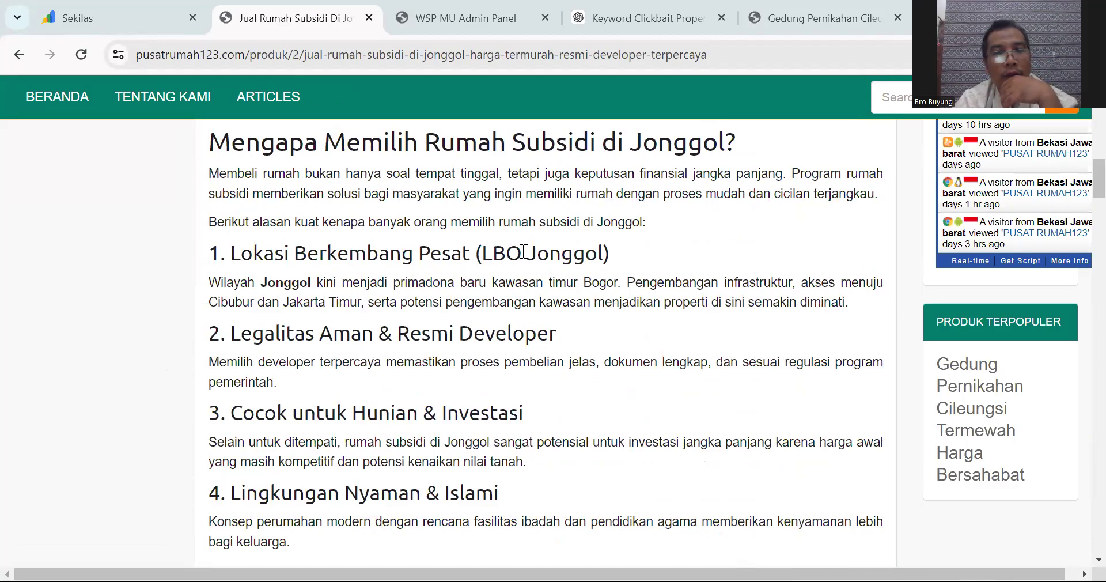
scroll(534, 276, "down", 2)
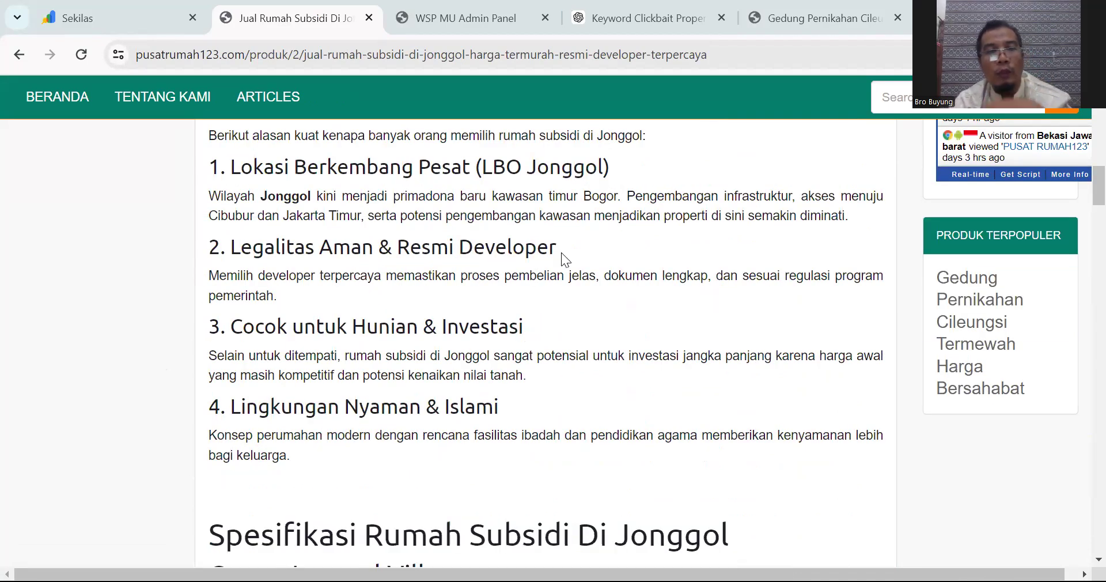
scroll(559, 259, "down", 4)
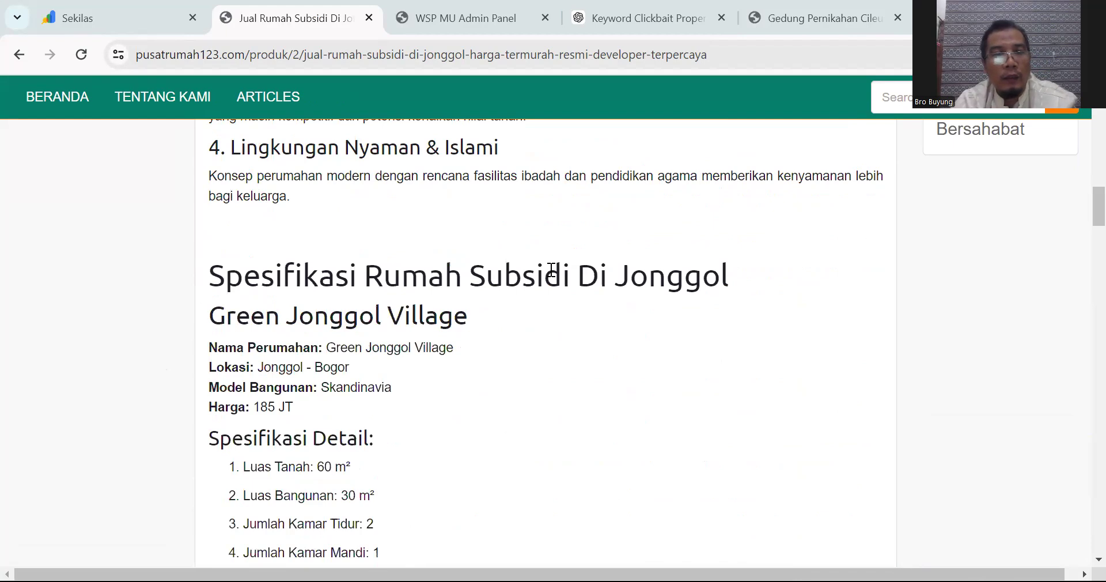
scroll(551, 269, "down", 3)
scroll(551, 269, "down", 10)
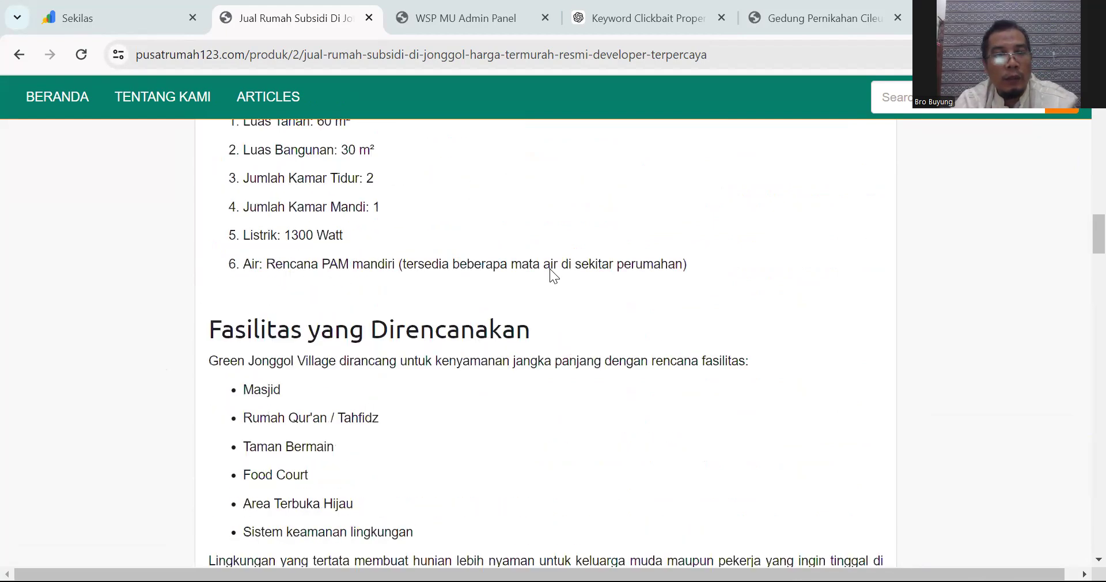
scroll(549, 268, "down", 6)
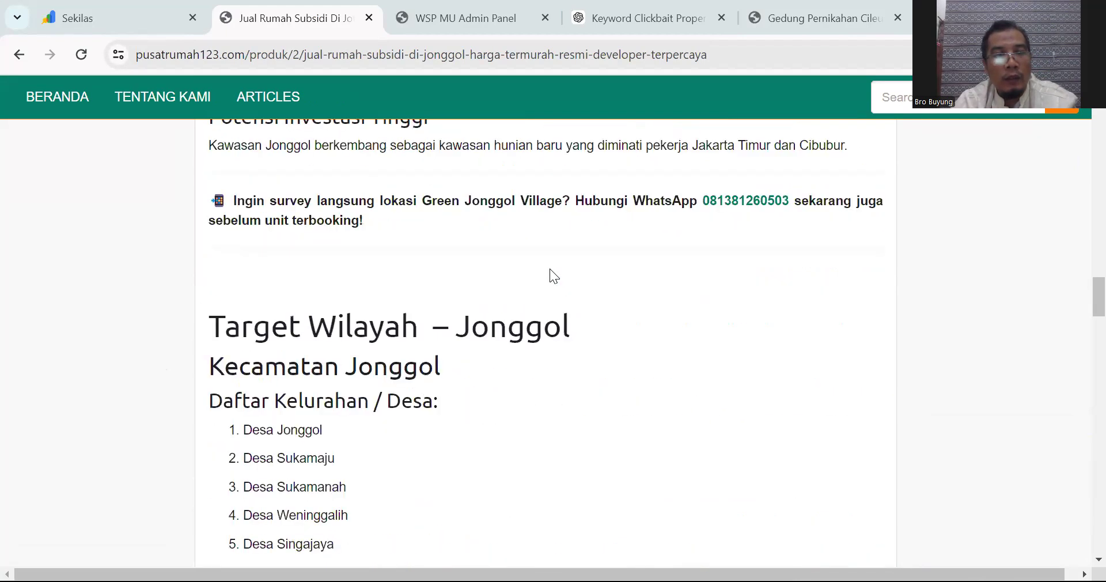
scroll(550, 268, "down", 5)
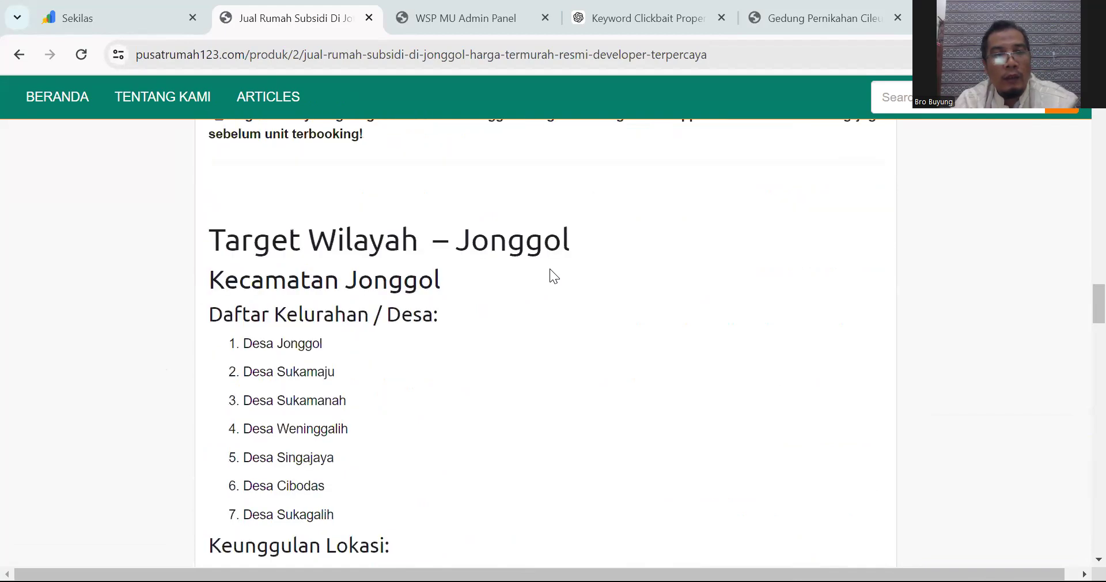
scroll(550, 269, "down", 10)
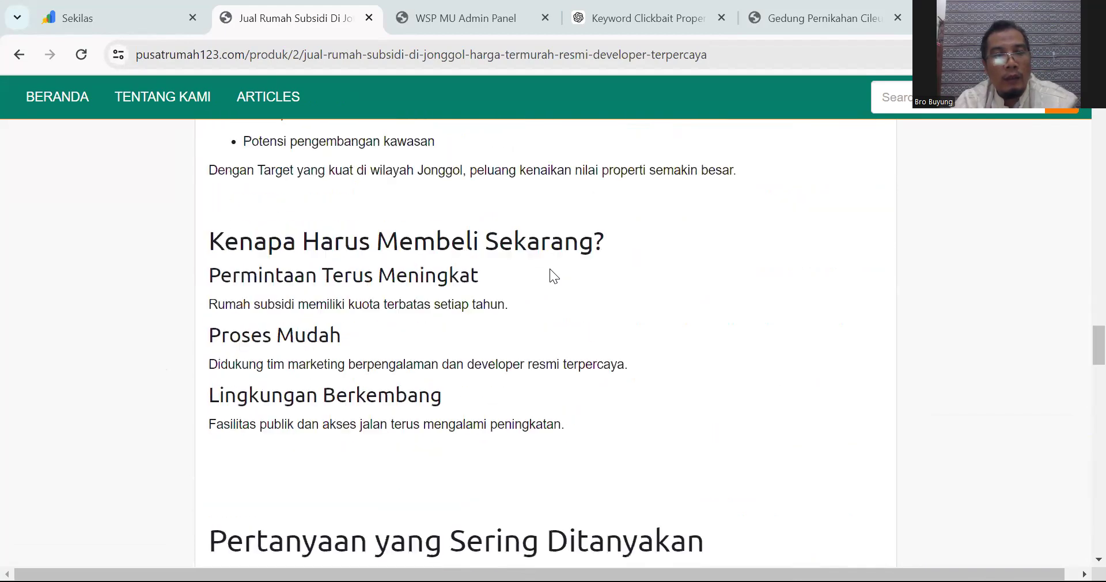
scroll(550, 268, "down", 14)
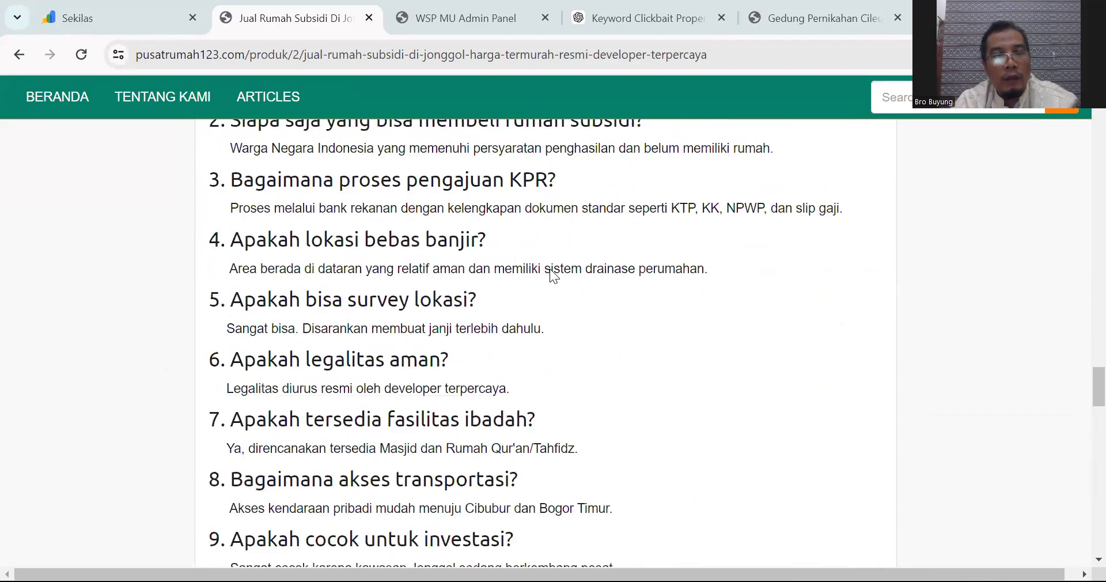
scroll(550, 269, "down", 2)
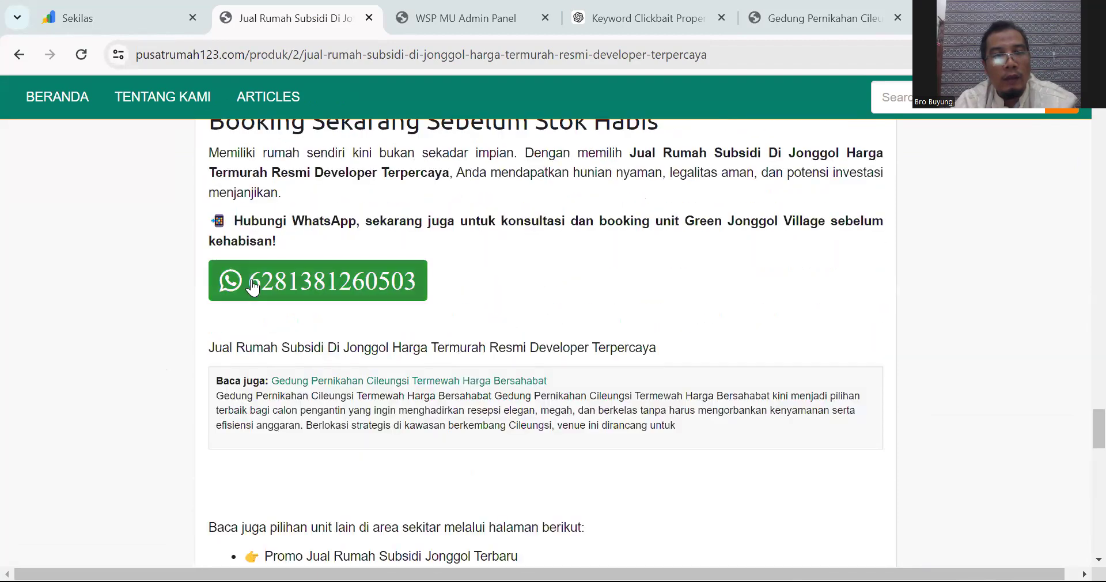
Step: Check the FAQ, Baca juga links and Bogor-district tags, then return to the admin PRODUK list
left_click_drag(214, 347, 494, 350)
scroll(604, 324, "down", 2)
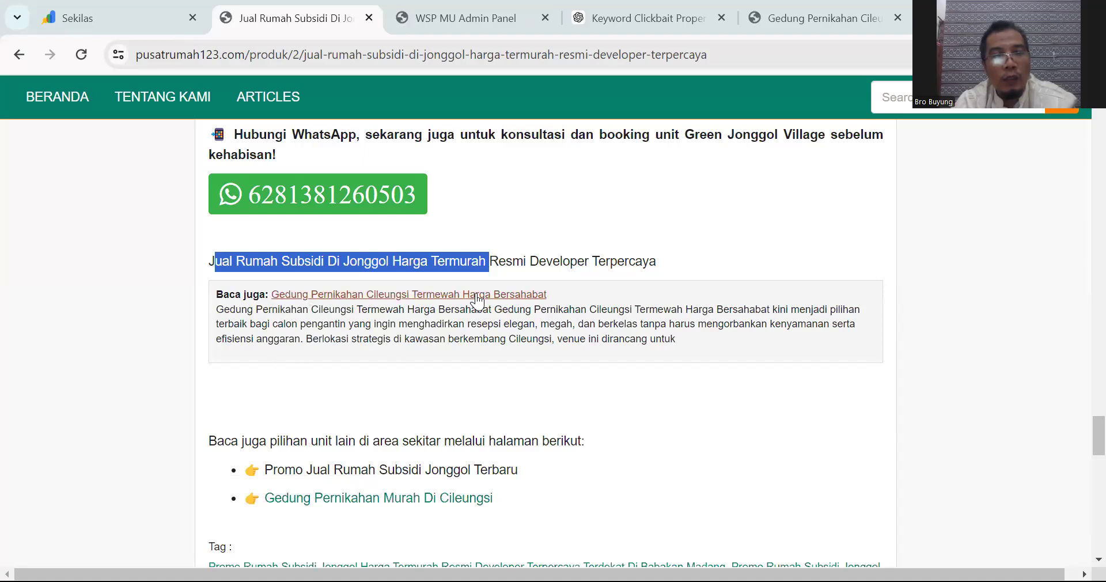
scroll(473, 308, "down", 2)
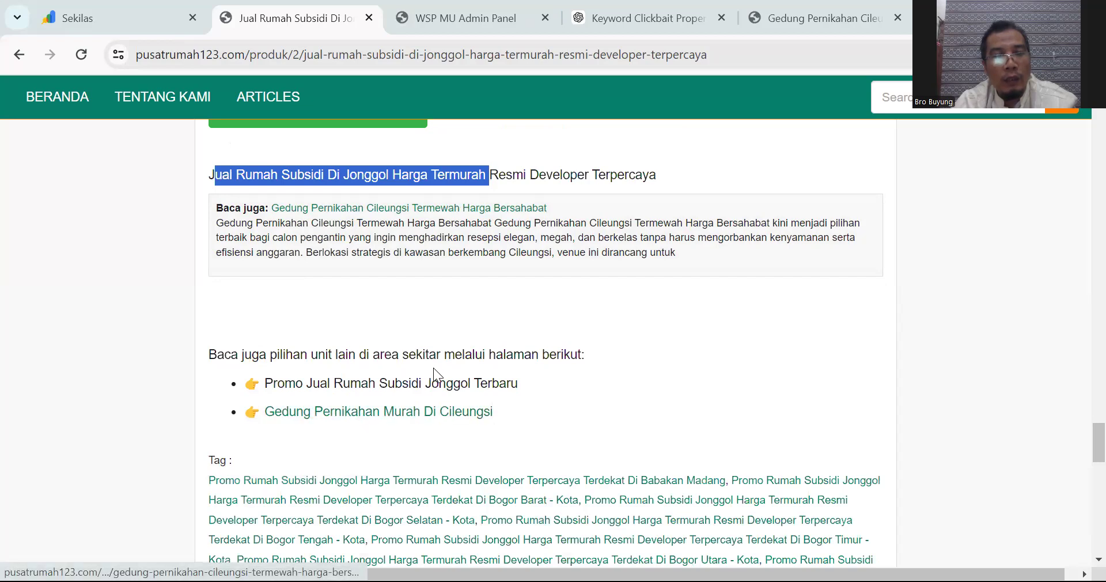
scroll(433, 369, "down", 3)
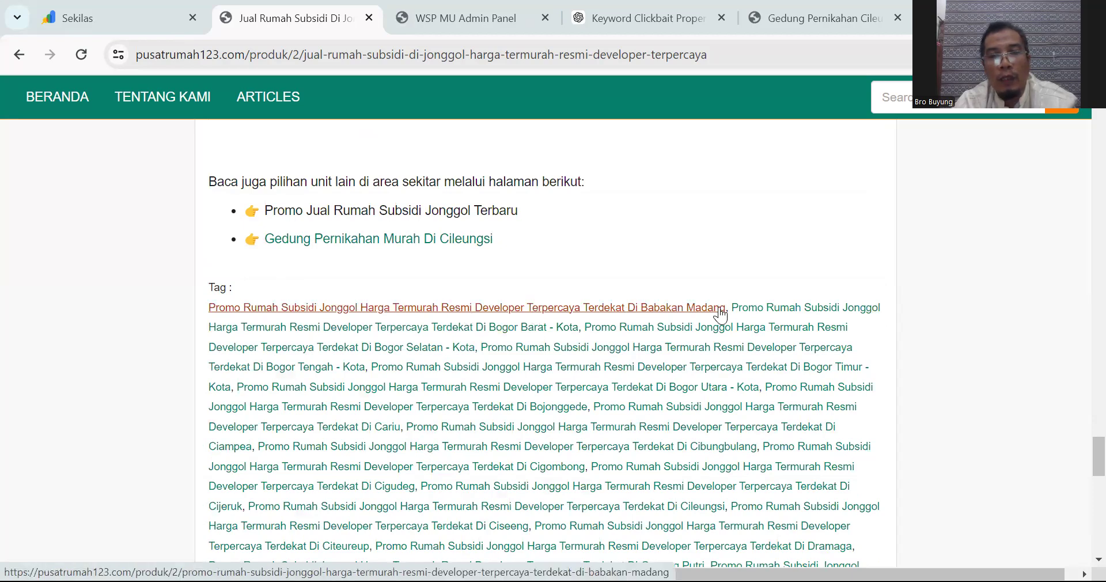
scroll(588, 351, "down", 10)
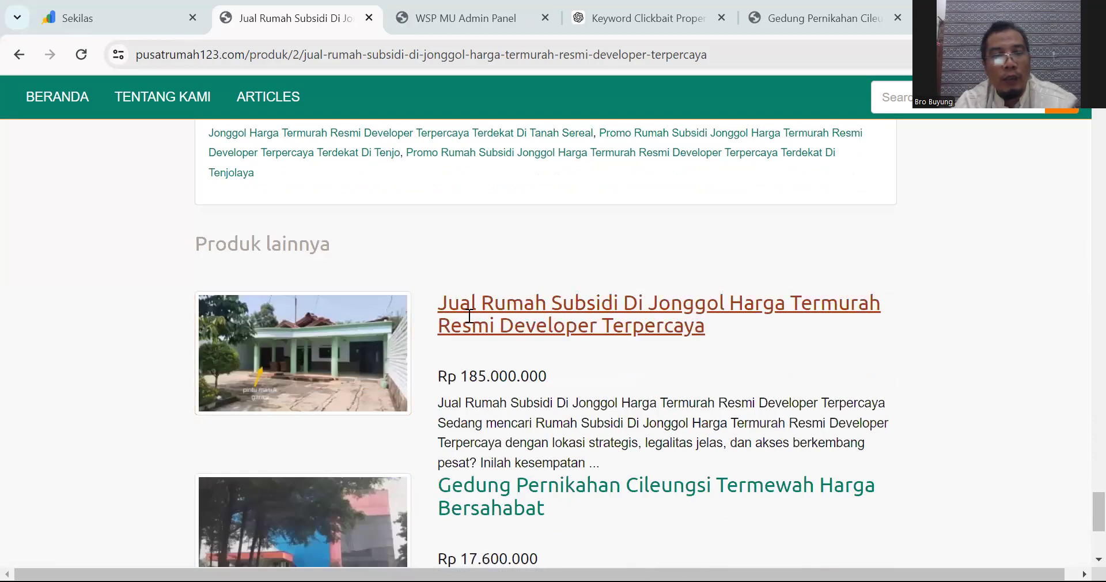
scroll(459, 397, "down", 1)
scroll(459, 398, "up", 20)
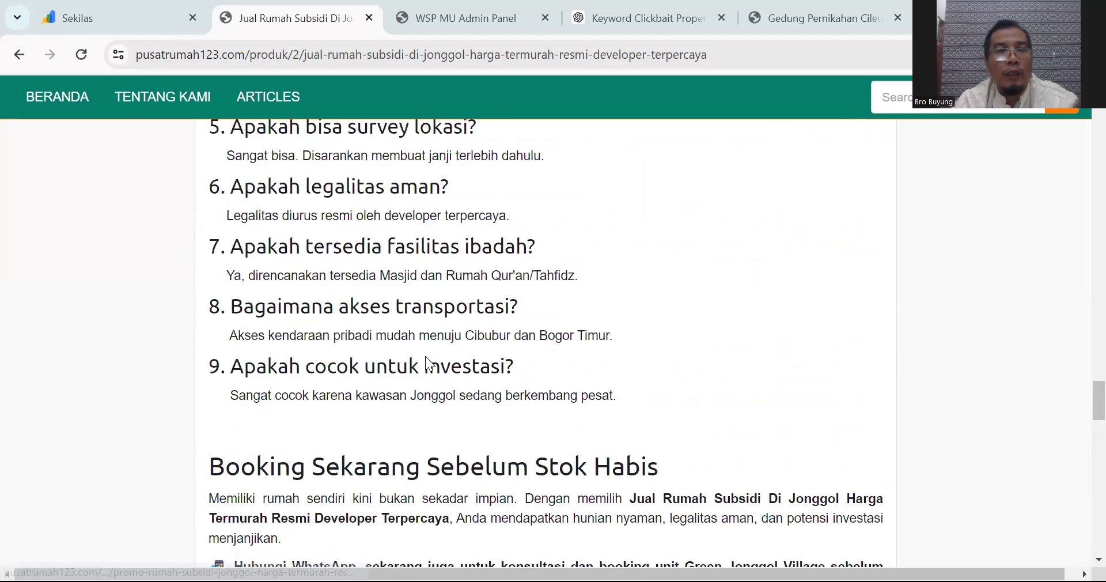
scroll(165, 178, "up", 6)
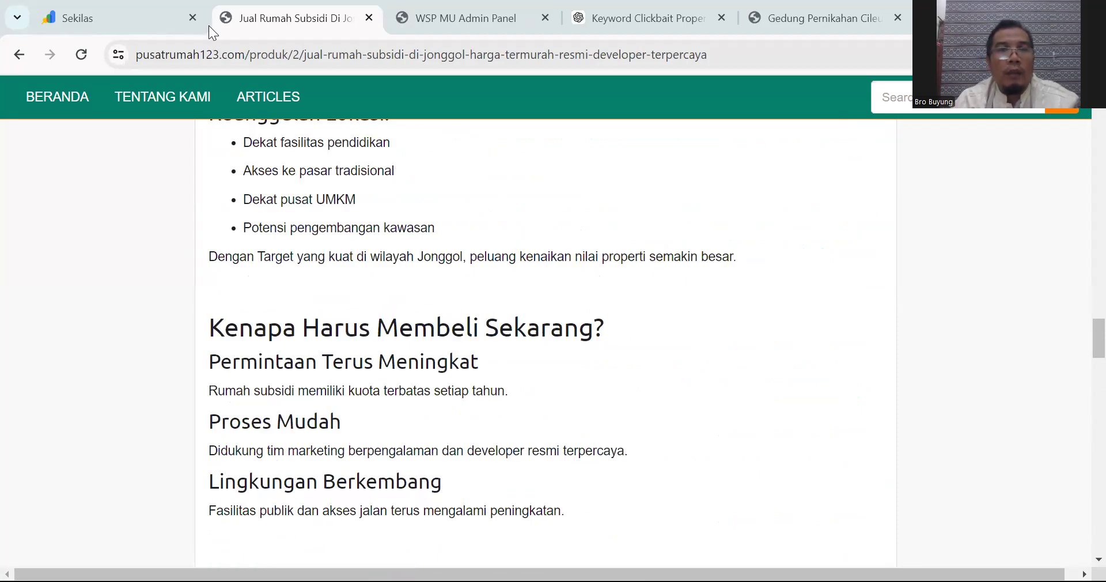
key("ctrl+Tab")
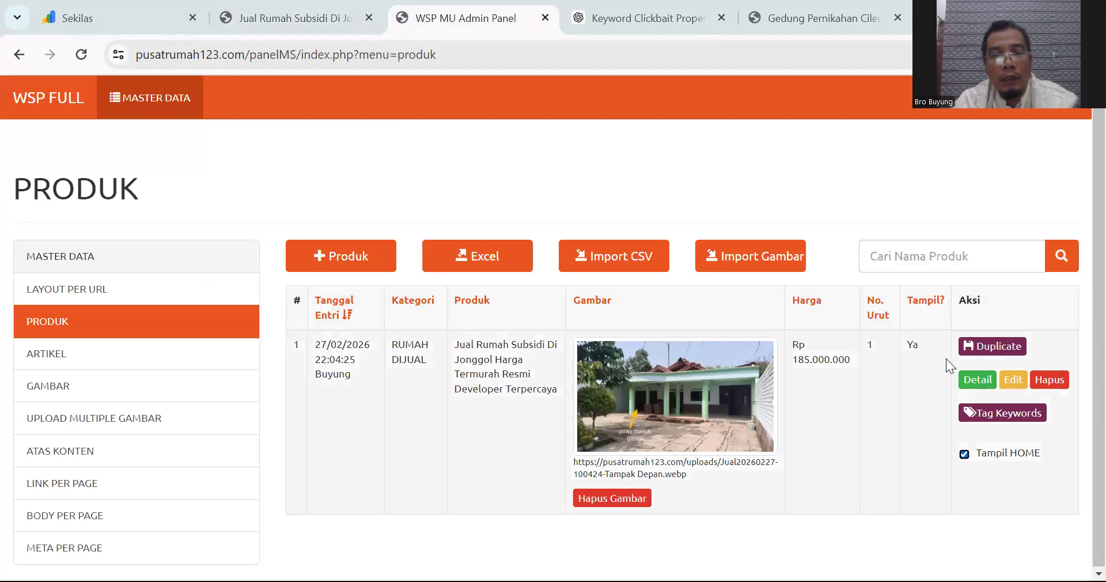
Step: Open the Jonggol listing's edit form and browse the Jonggol image folders without picking a new file
left_click(1012, 380)
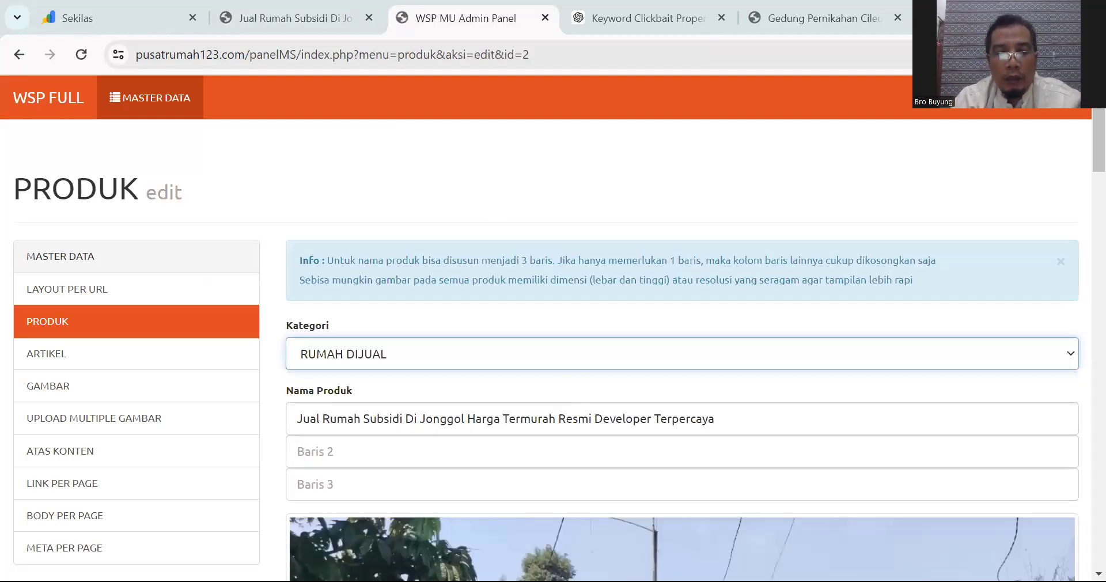
scroll(405, 340, "down", 12)
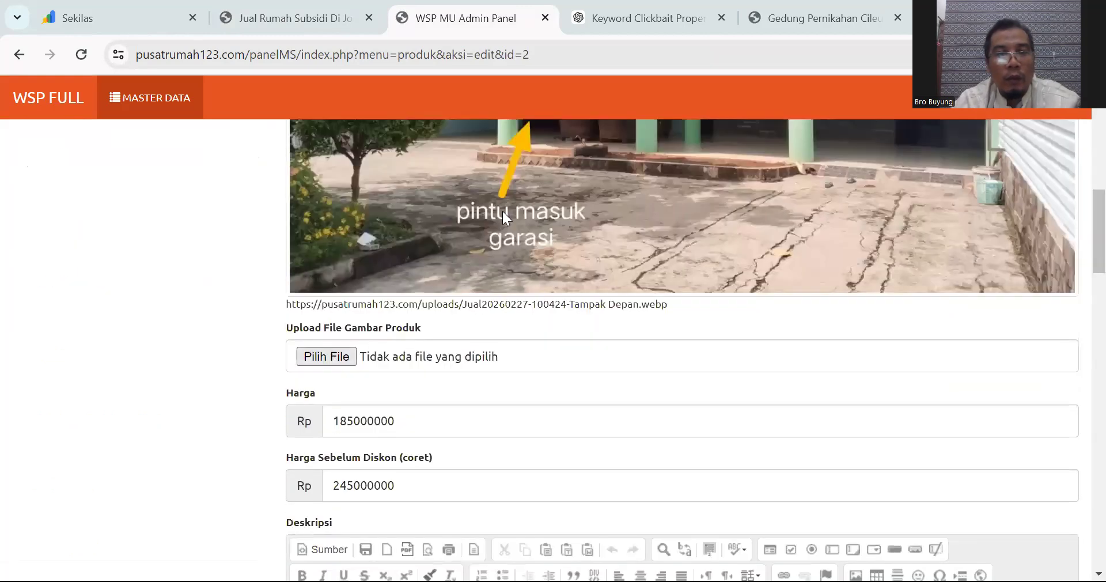
left_click(341, 356)
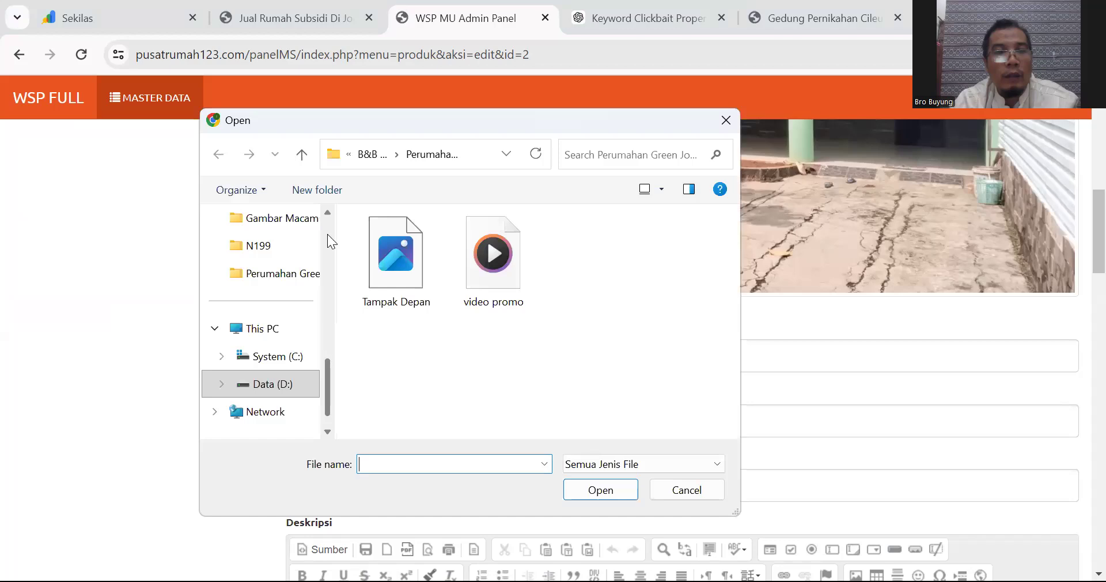
left_click(298, 279)
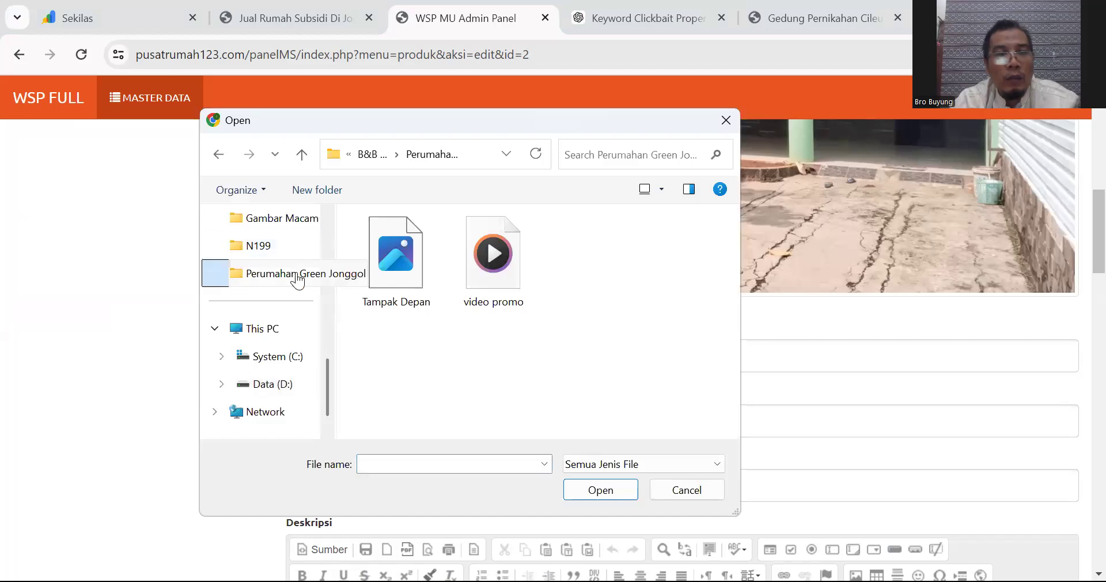
left_click(364, 155)
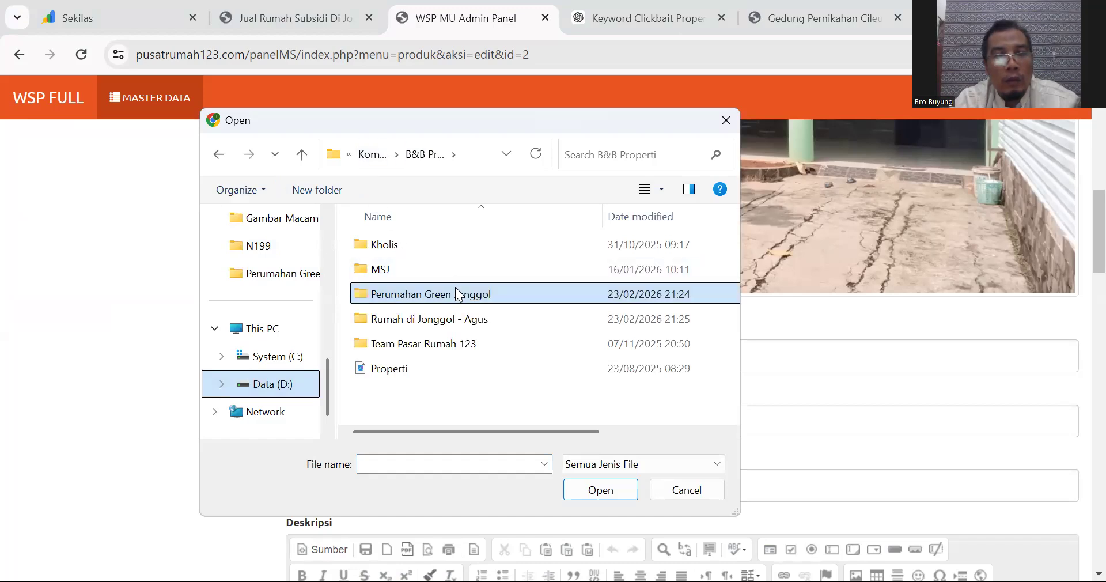
double_click(475, 322)
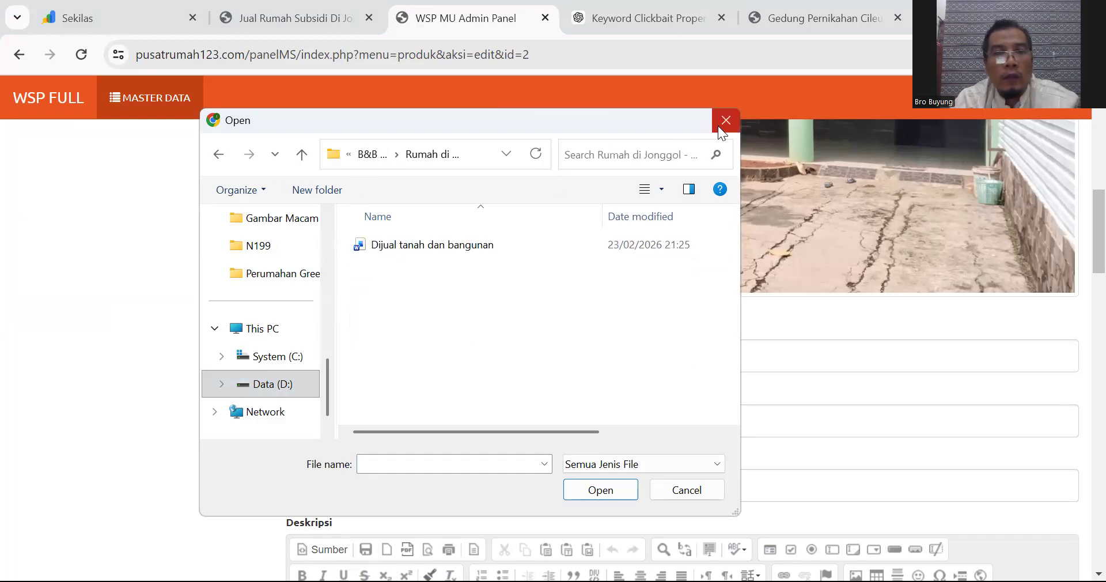
left_click(687, 489)
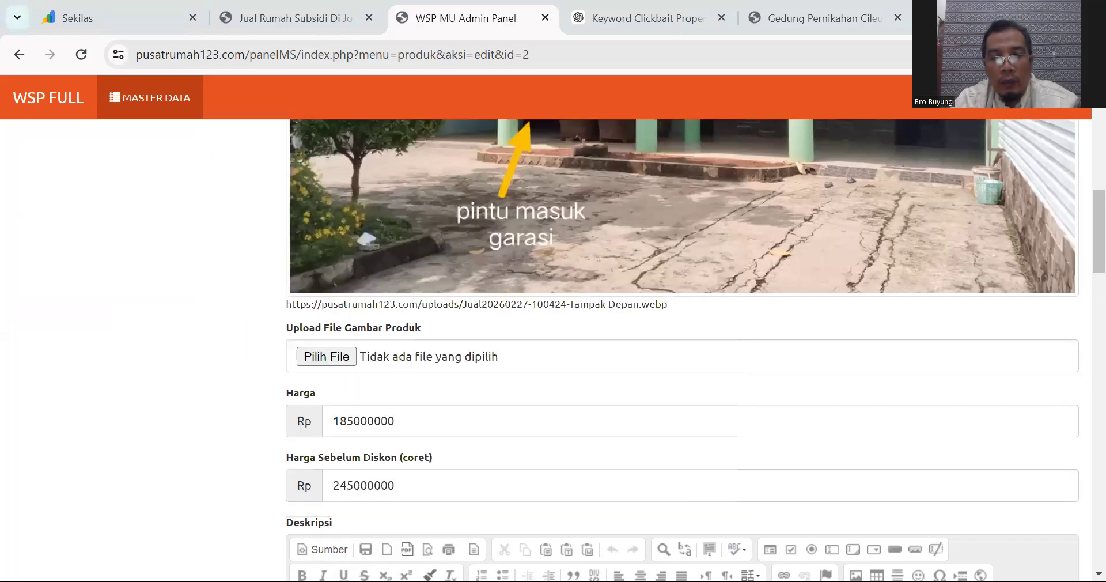
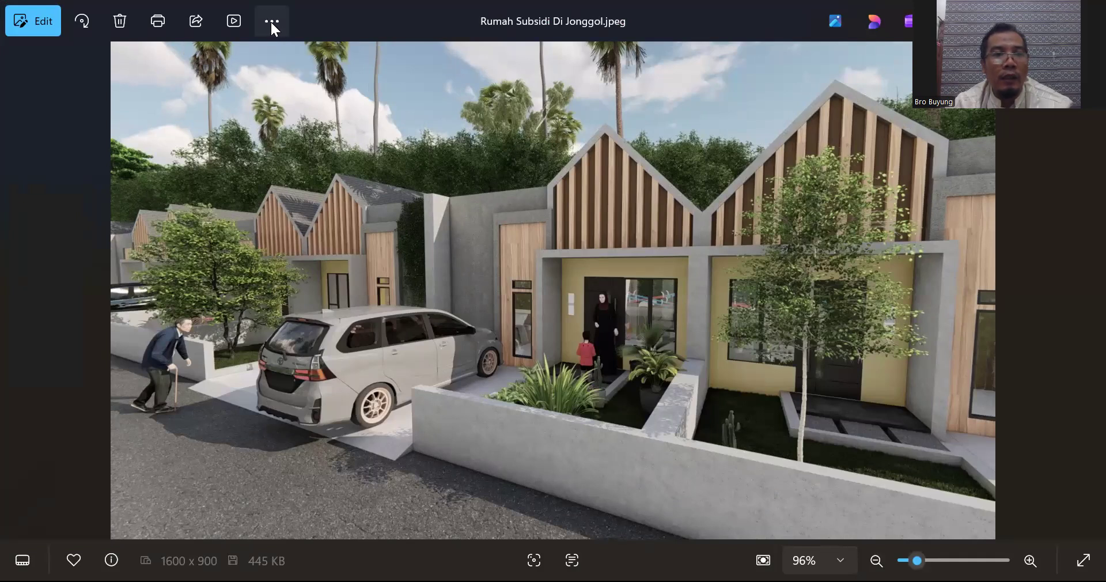
Step: Open the more-options menu for the Rumah Subsidi Di Jonggol.jpeg photo in Photos
left_click(270, 21)
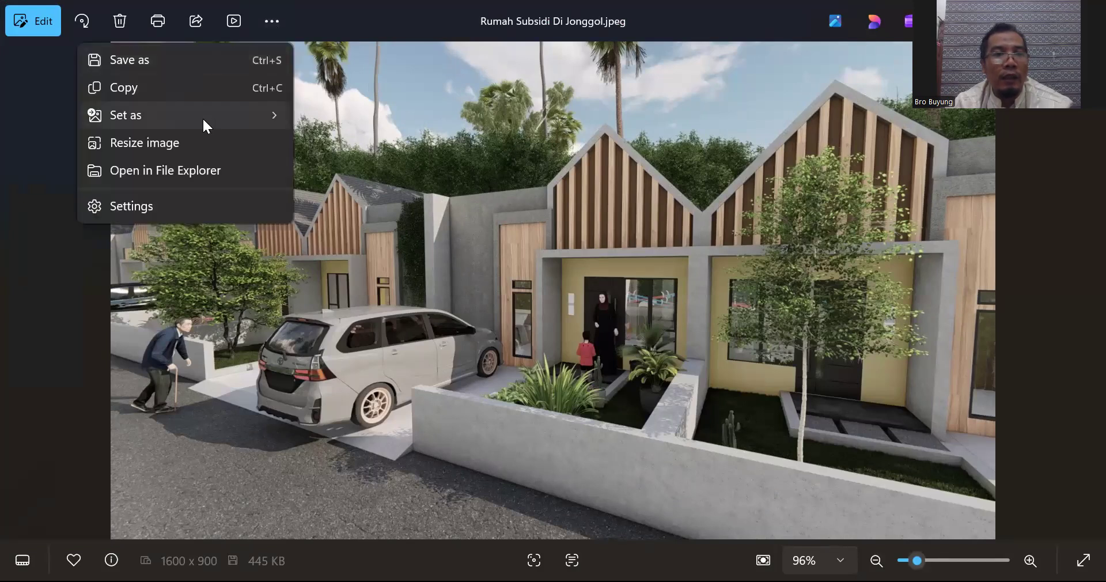
Step: Review the Jonggol image's resize settings and cancel, keeping it at 1600 x 900
left_click(278, 144)
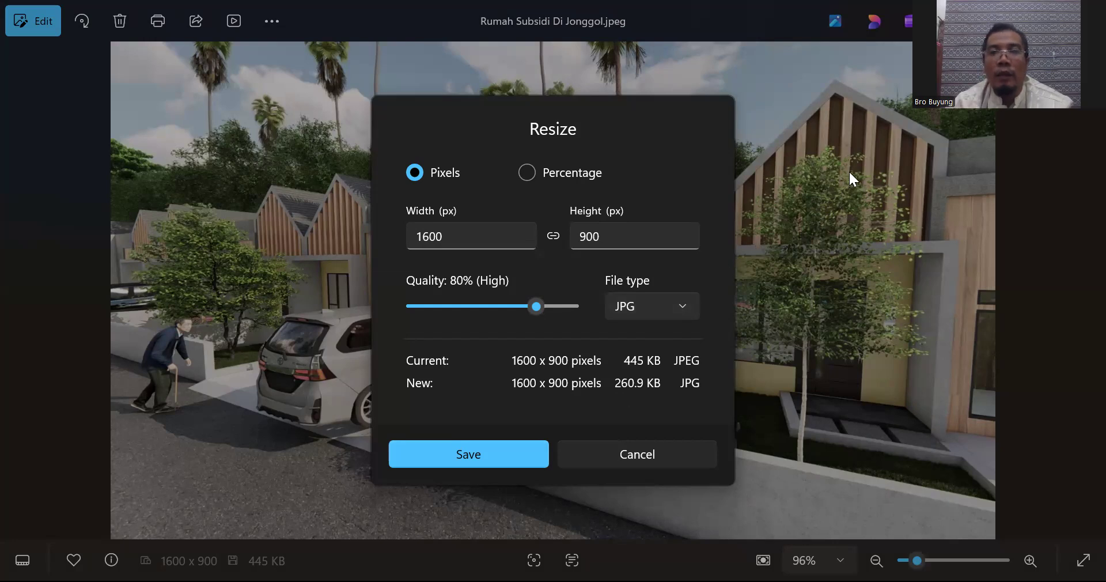
left_click(582, 453)
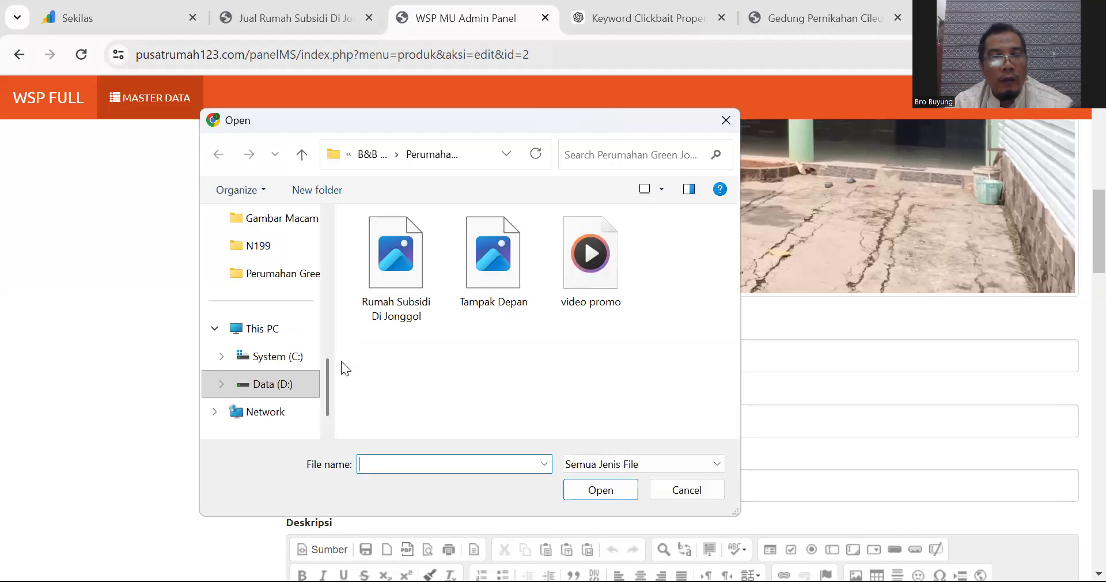
Step: Attach Rumah Subsidi Di Jonggol.jpeg as the listing's product image
left_click(417, 290)
left_click(582, 487)
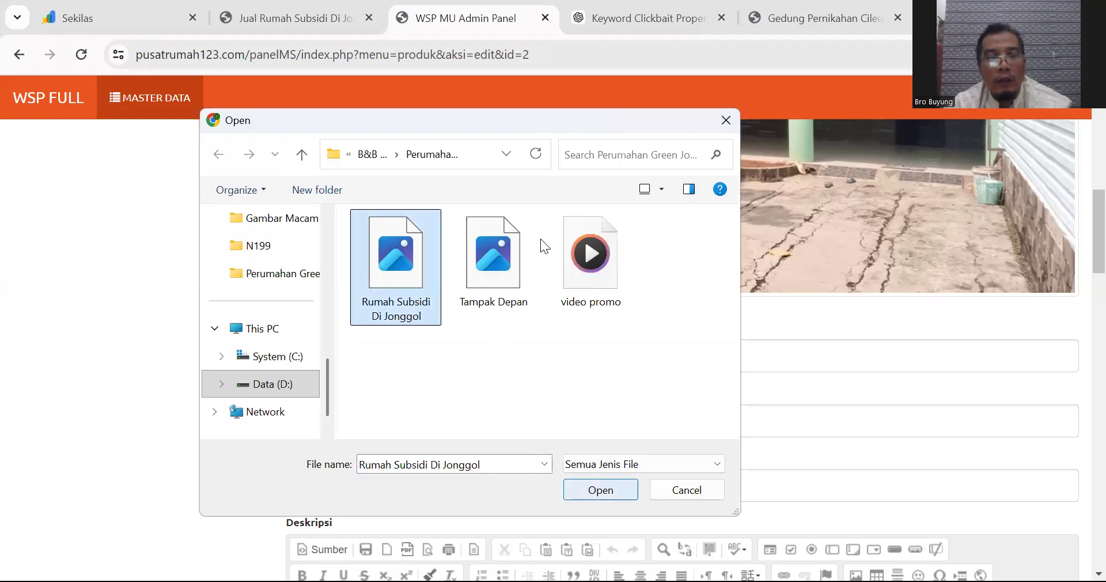
key("Return")
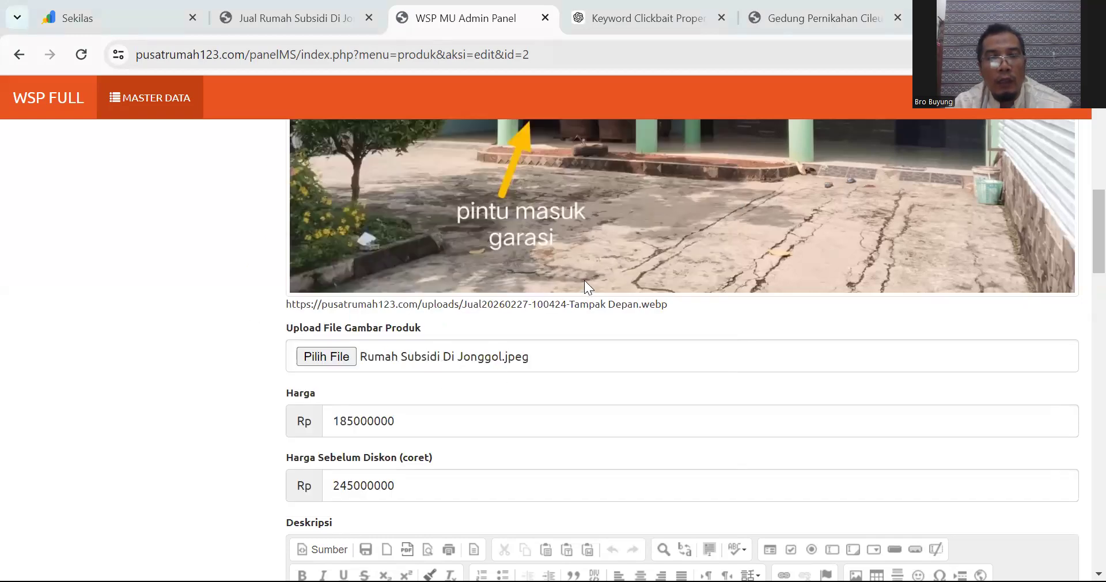
Step: Change the first reason heading from '(LBO Jonggol)' to '1. Lokasi Berkembang Pesat di Jonggol'
scroll(584, 285, "down", 6)
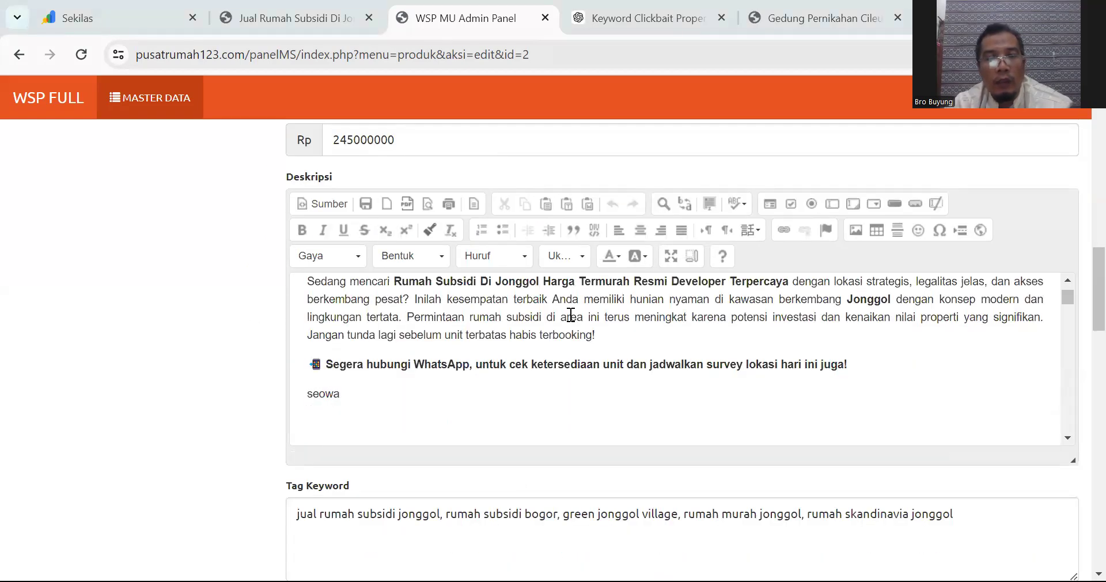
scroll(571, 314, "down", 2)
left_click(384, 342)
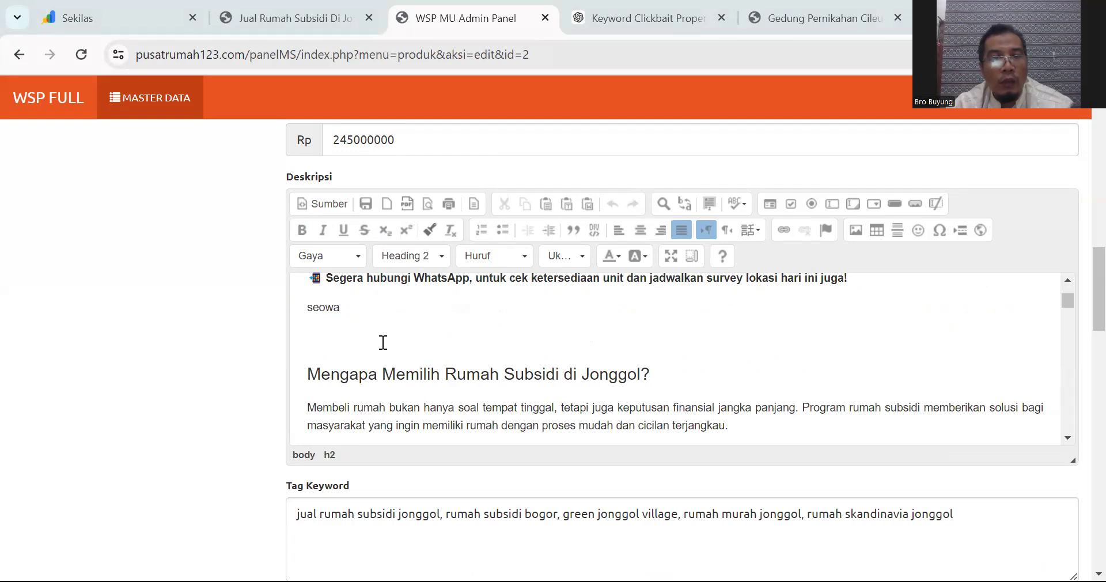
scroll(378, 328, "up", 2)
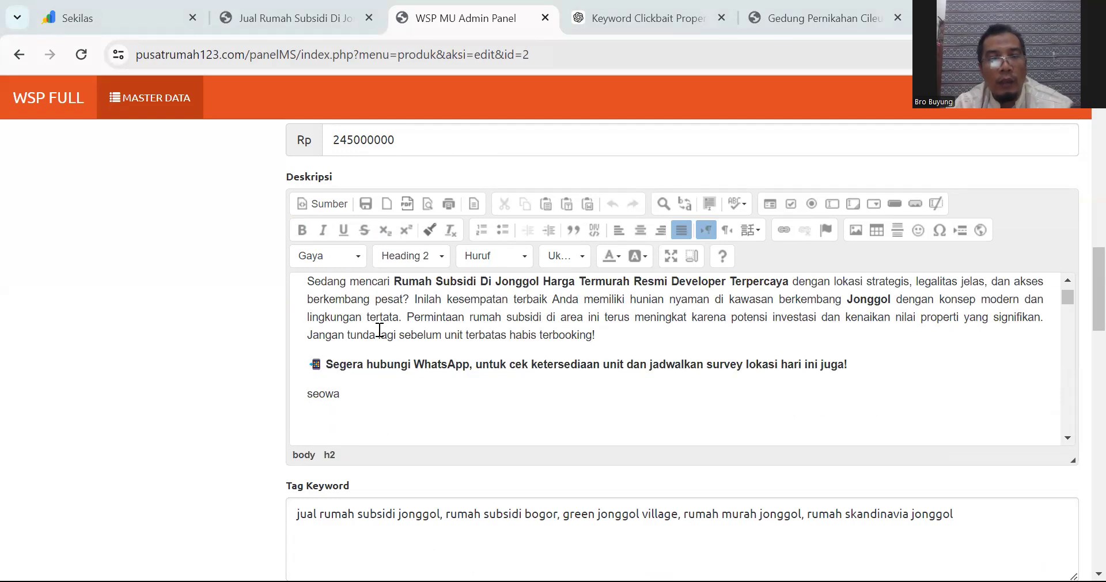
scroll(380, 329, "down", 4)
scroll(380, 329, "down", 2)
left_click_drag(564, 312, 479, 312)
key("BackSpace")
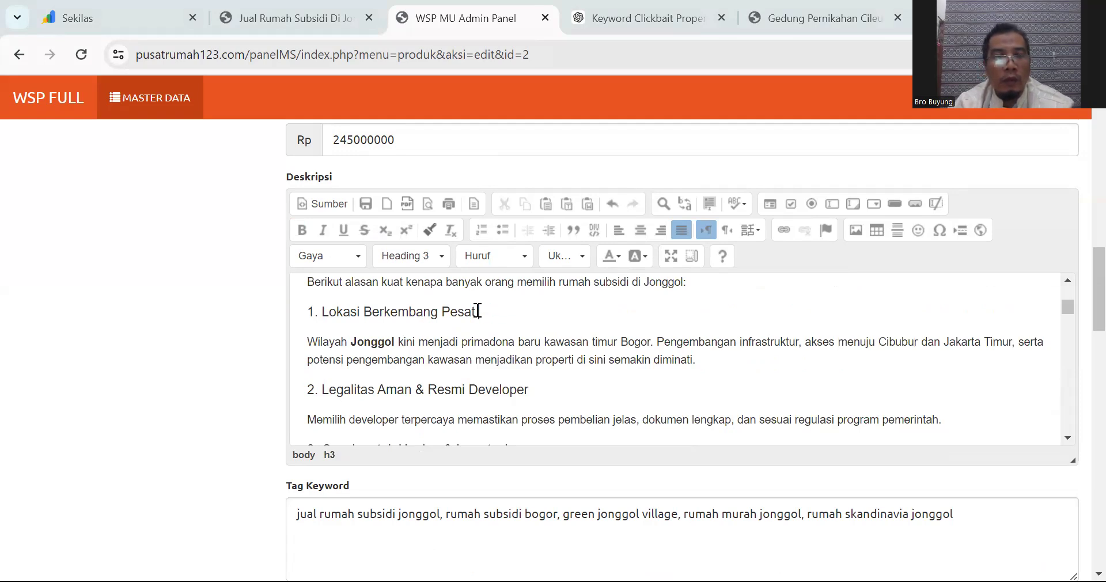
type("di Jonggol")
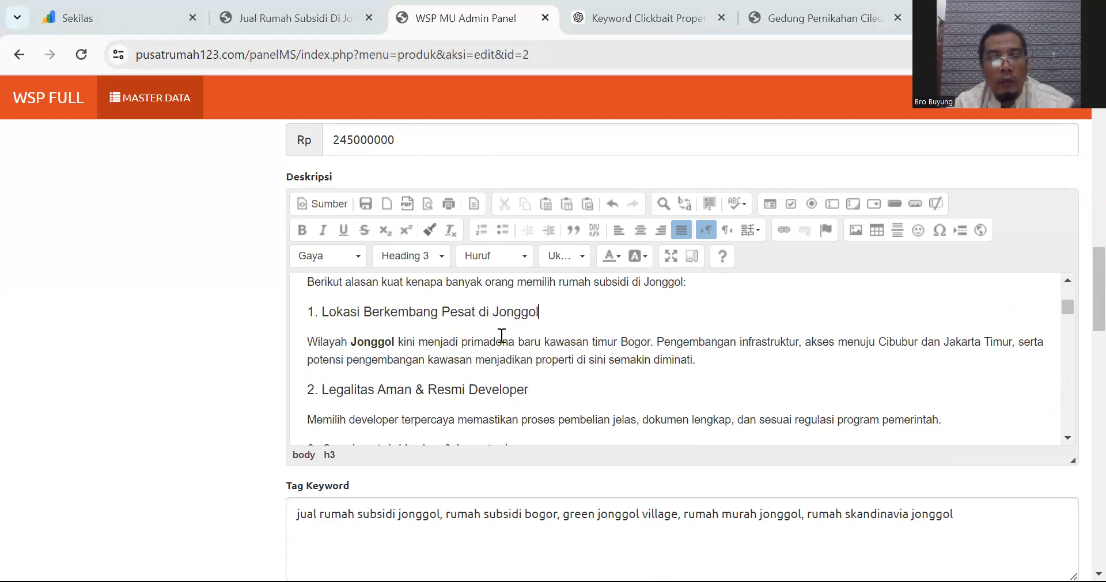
scroll(504, 335, "down", 3)
scroll(505, 344, "down", 2)
left_click(335, 331)
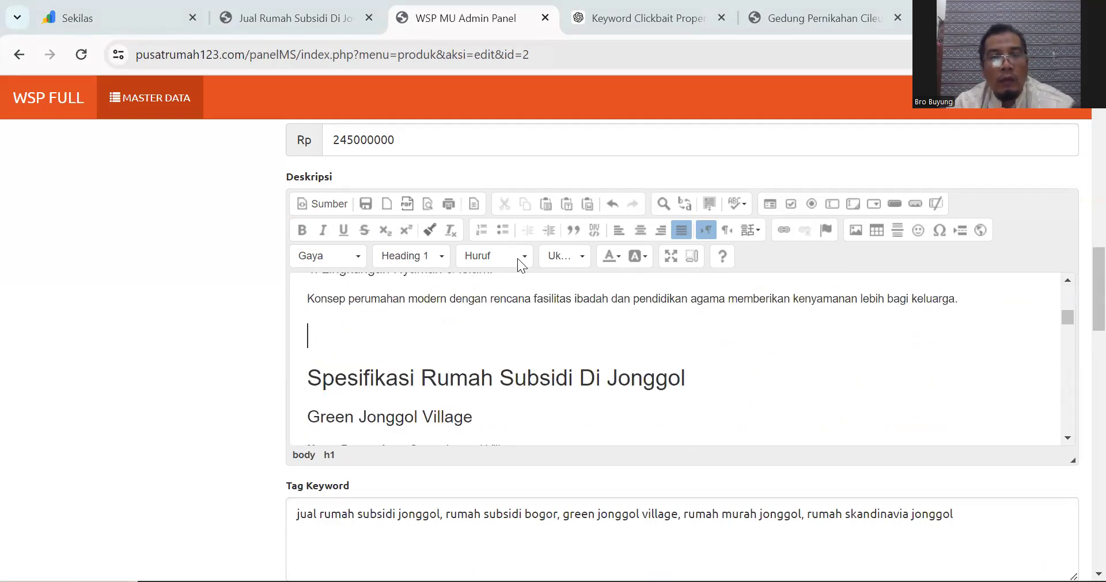
Step: Format empty description lines as Heading 2 and, below seowa, Heading 3
left_click(420, 368)
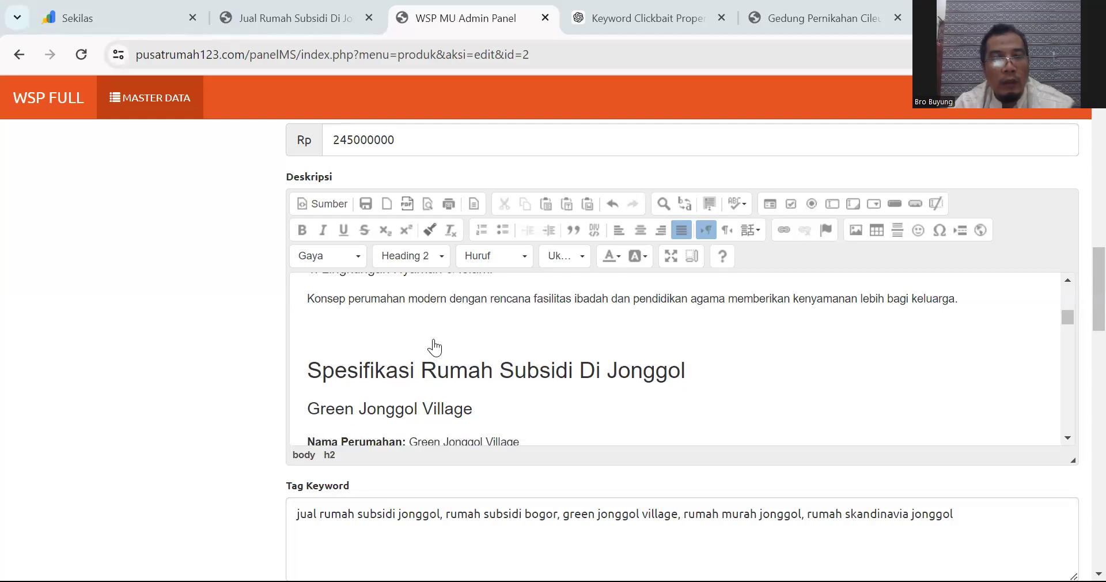
scroll(435, 346, "up", 5)
left_click(371, 340)
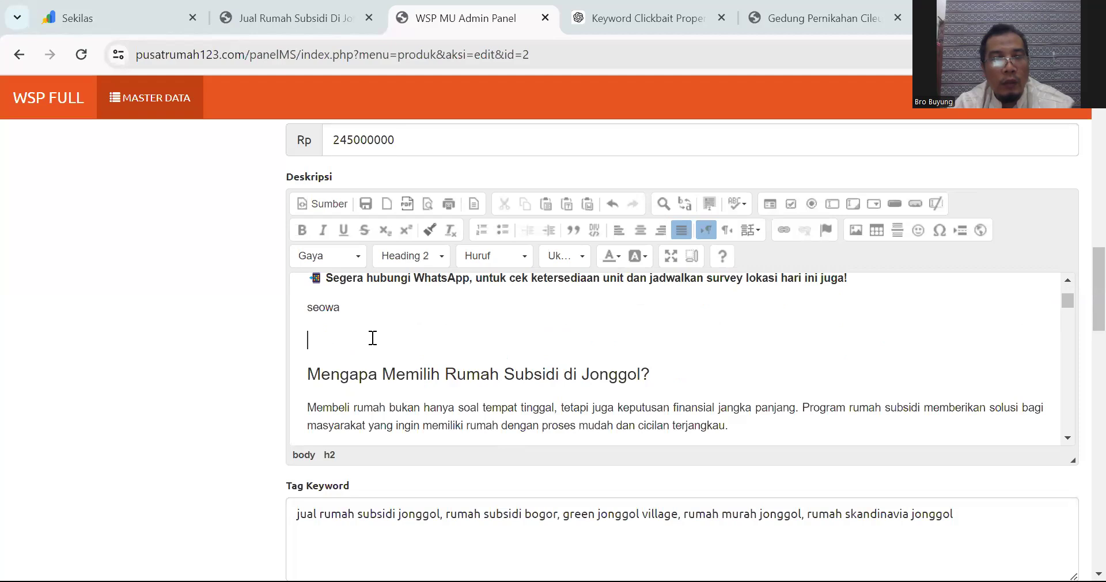
left_click(409, 264)
left_click(420, 390)
scroll(413, 318, "down", 10)
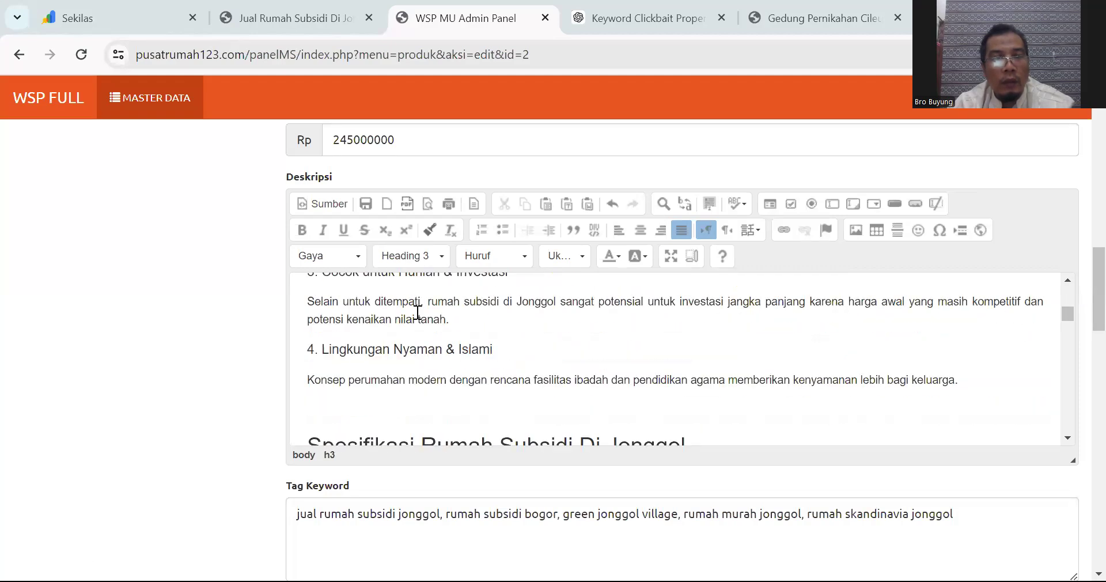
left_click(411, 323)
Step: Make the empty line above Target Wilayah – Jonggol a Heading 3 instead of Heading 1
scroll(411, 321, "down", 3)
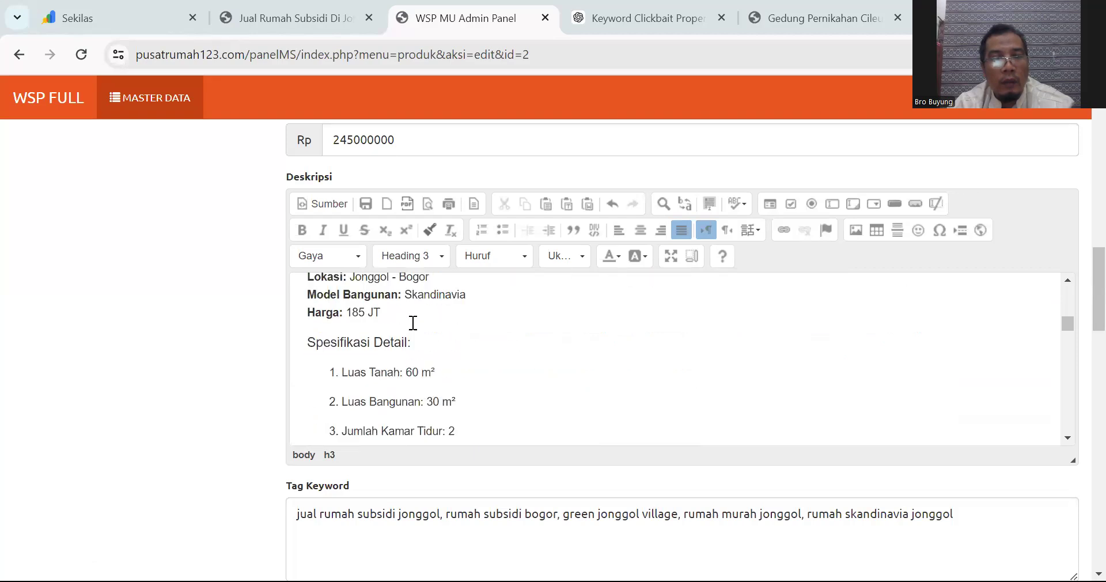
scroll(412, 326, "down", 5)
scroll(413, 329, "up", 3)
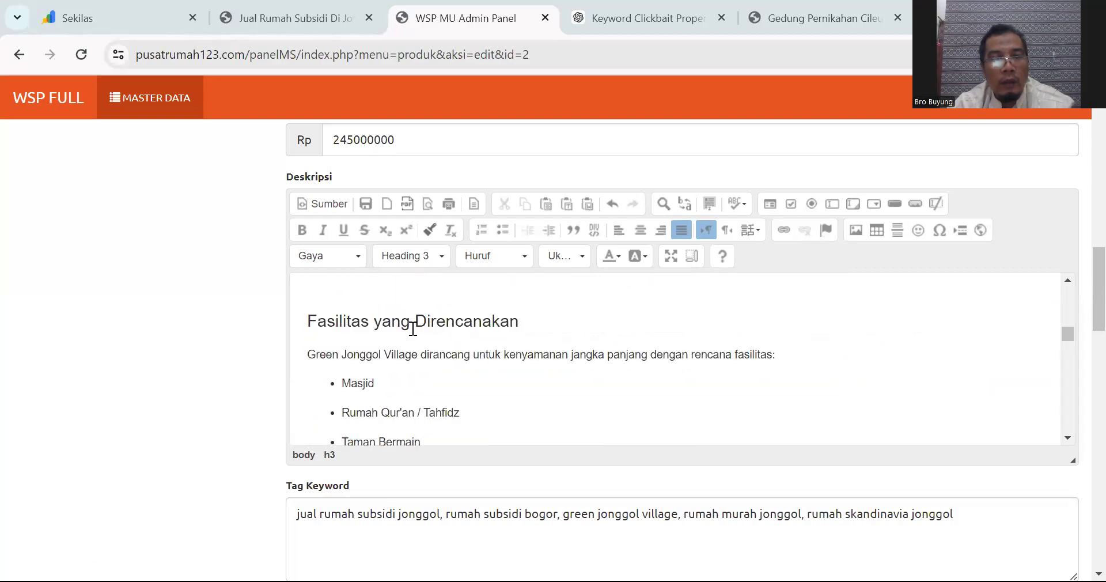
scroll(346, 397, "up", 2)
left_click(356, 376)
scroll(369, 363, "down", 3)
scroll(382, 359, "down", 3)
scroll(382, 360, "up", 2)
left_click(337, 425)
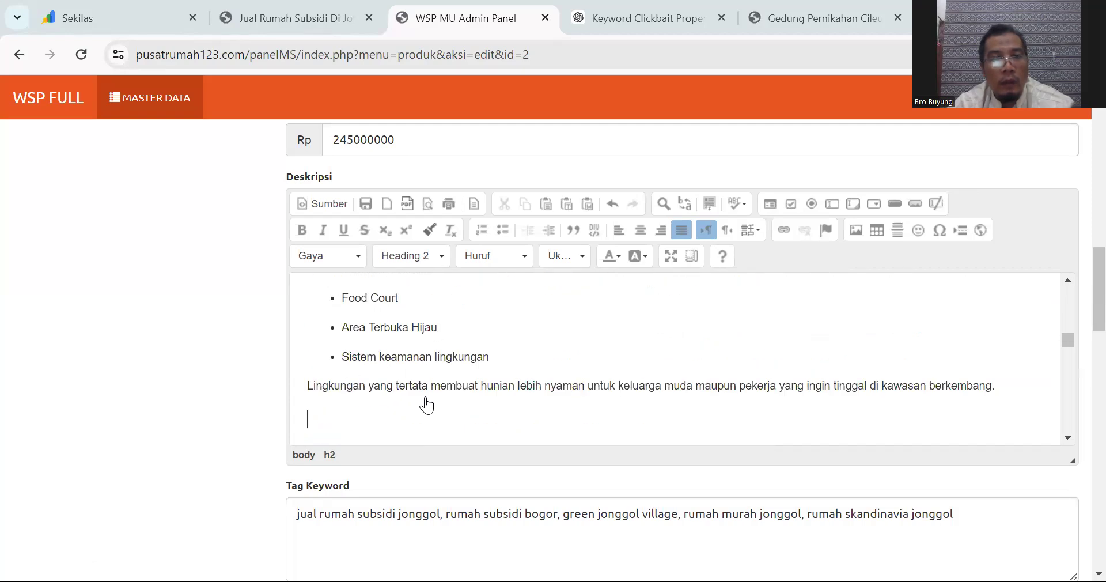
scroll(502, 364, "down", 2)
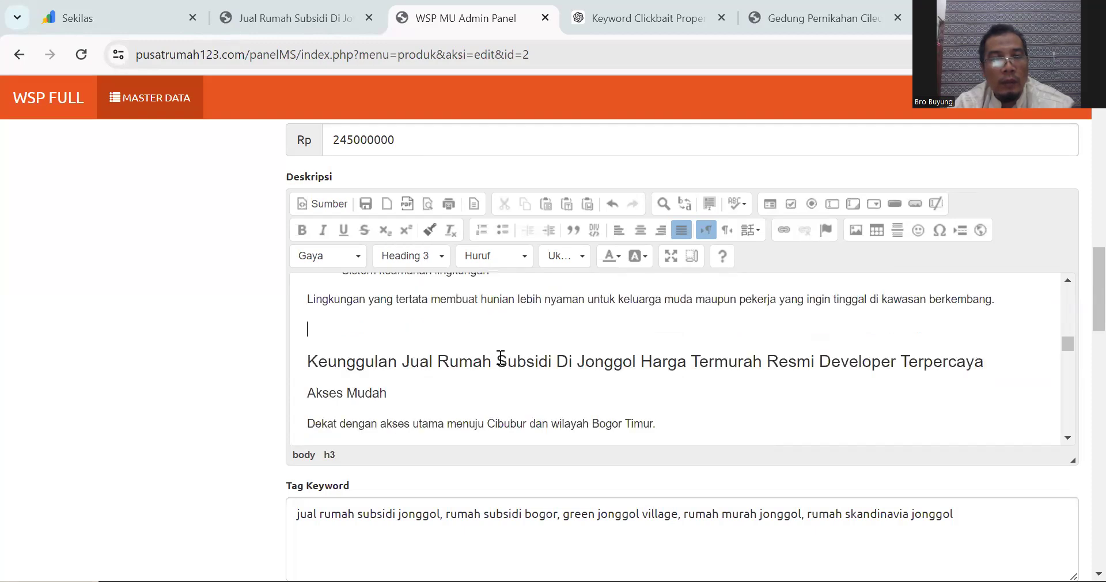
scroll(501, 358, "down", 5)
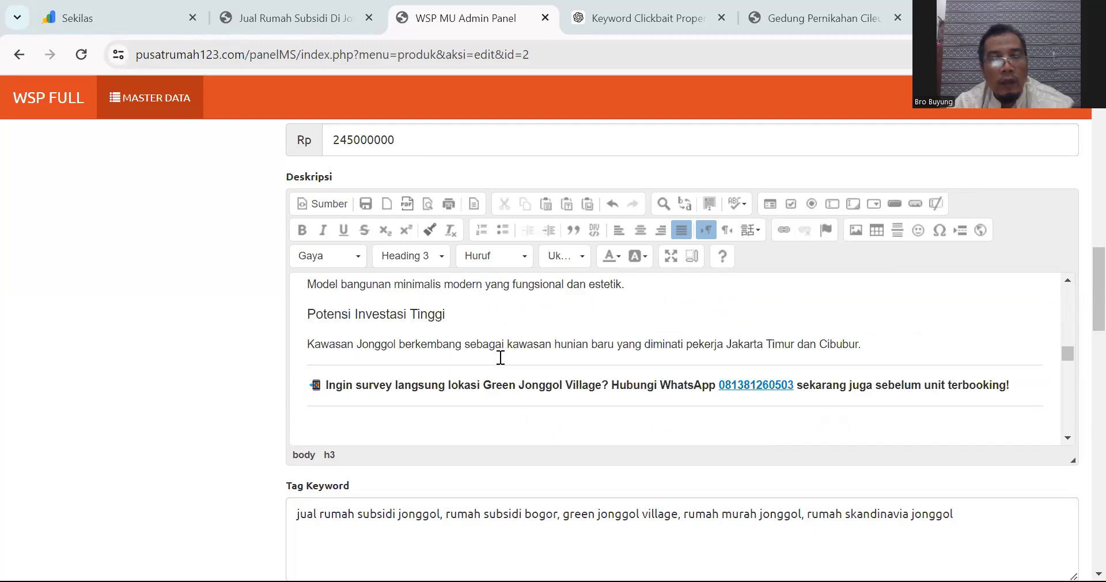
scroll(501, 357, "down", 2)
left_click(370, 346)
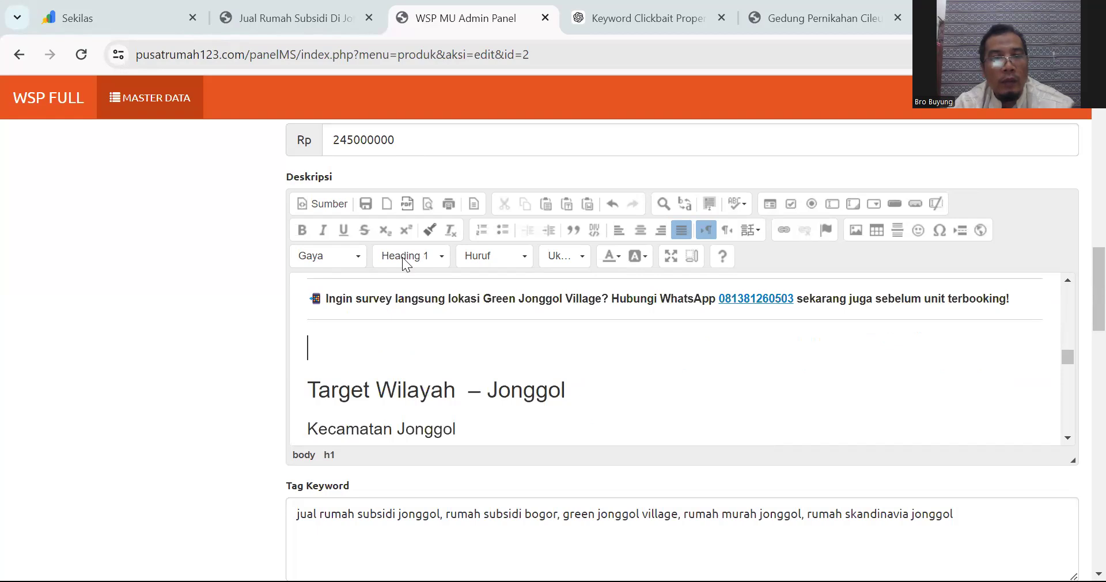
left_click(407, 388)
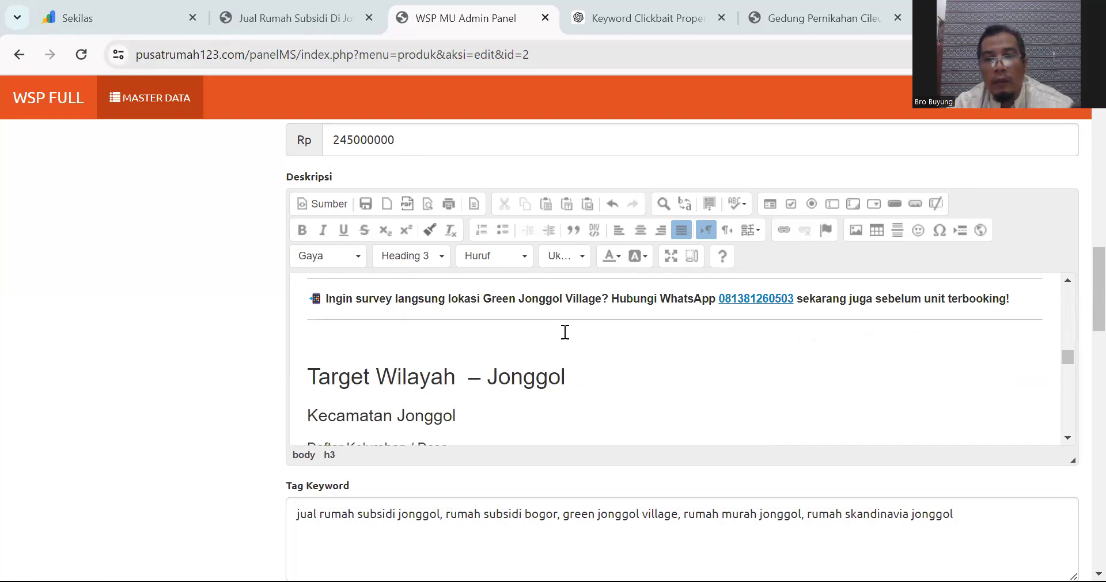
Step: Make the line above 'Kenapa Harus Membeli Sekarang?' a Heading 3, then check the Baca juga links
scroll(565, 332, "down", 10)
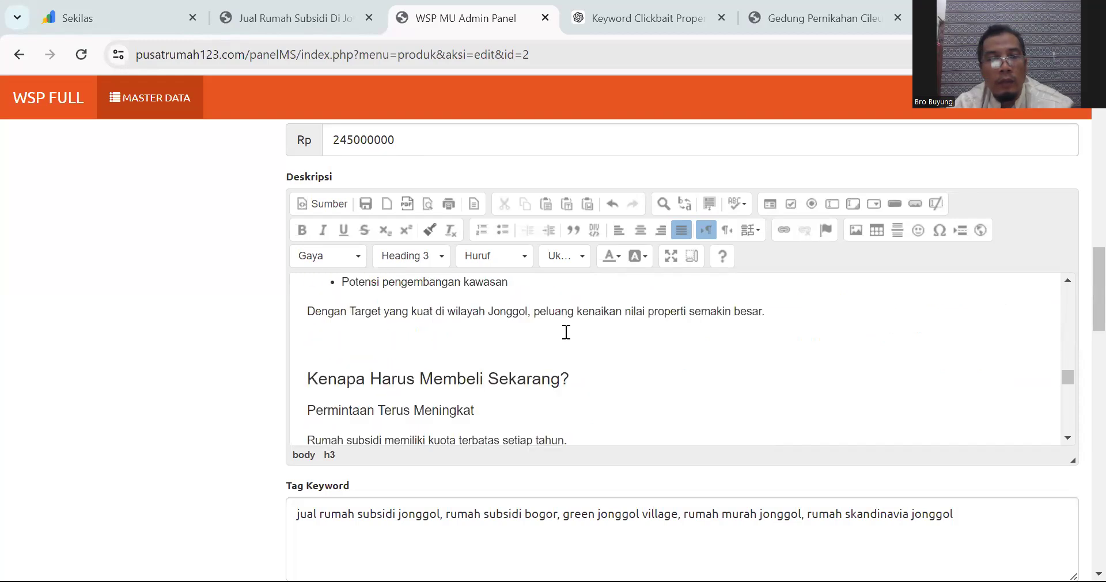
left_click(358, 351)
left_click(427, 267)
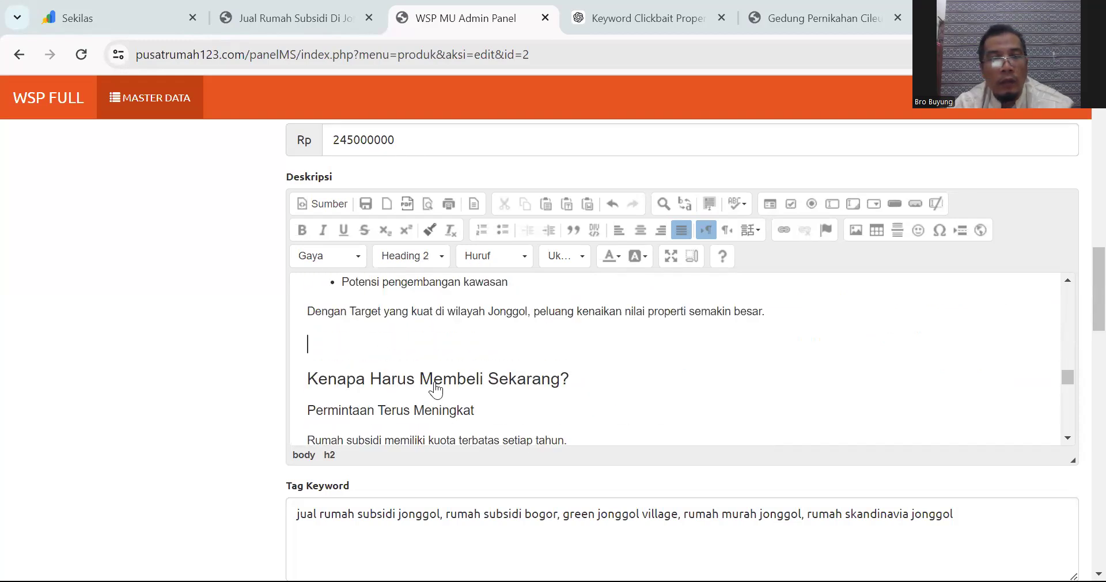
left_click(433, 388)
scroll(404, 351, "down", 5)
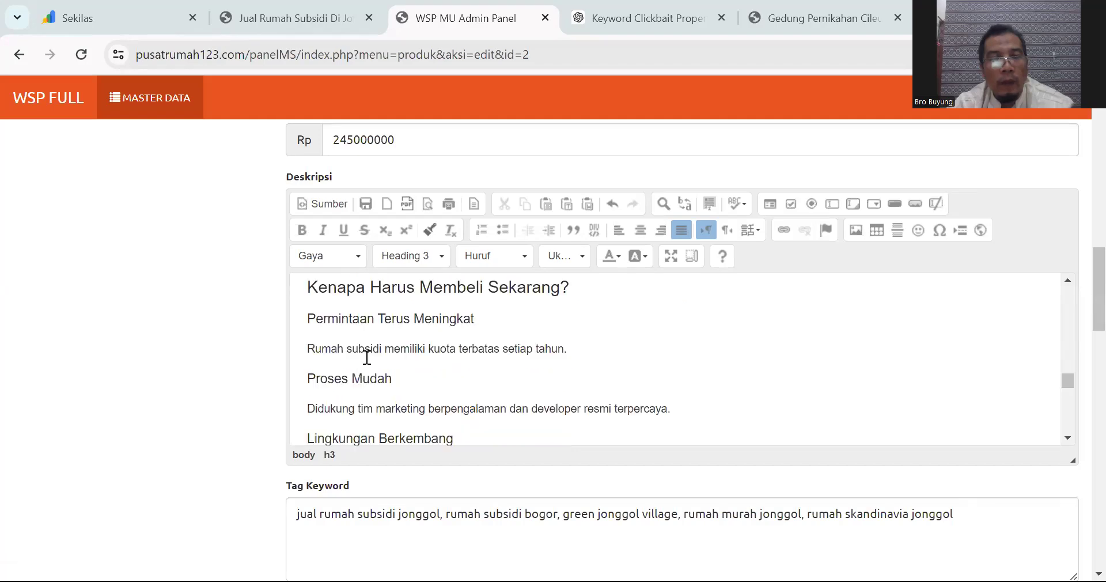
left_click(365, 356)
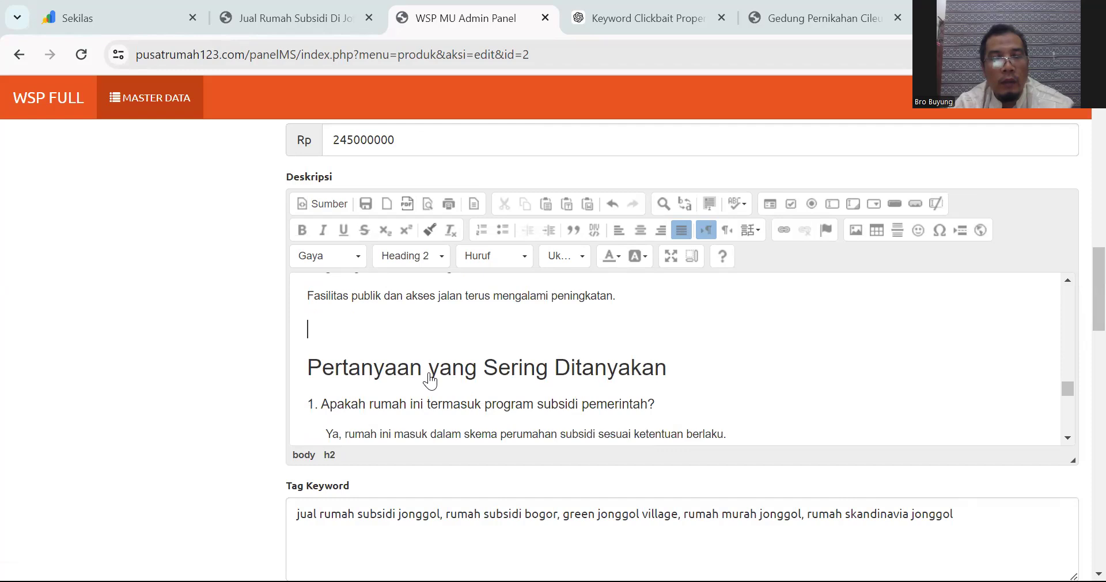
scroll(447, 353, "down", 7)
scroll(450, 347, "down", 3)
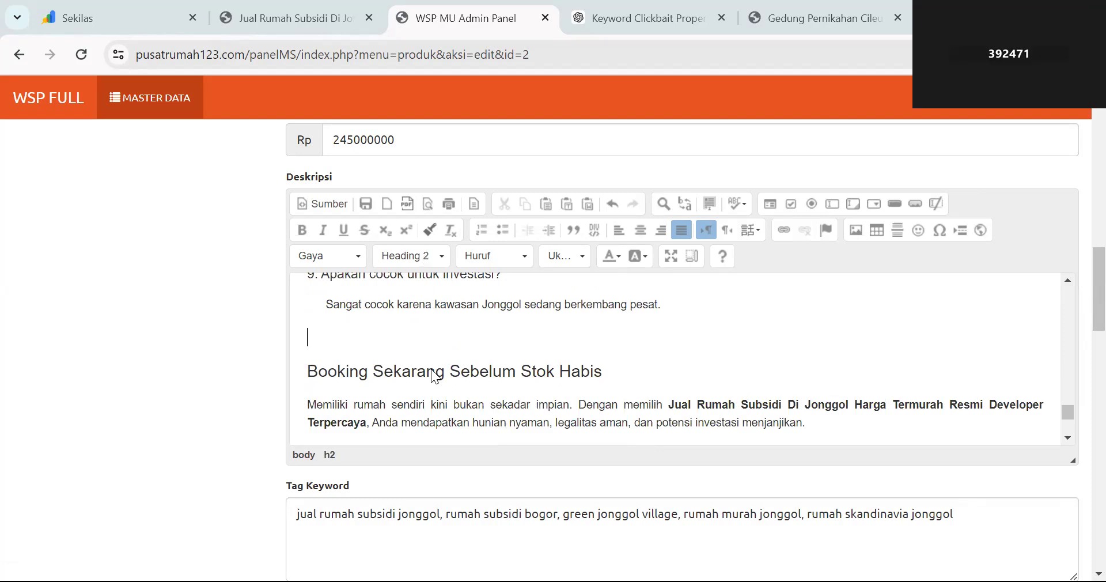
scroll(388, 341, "down", 5)
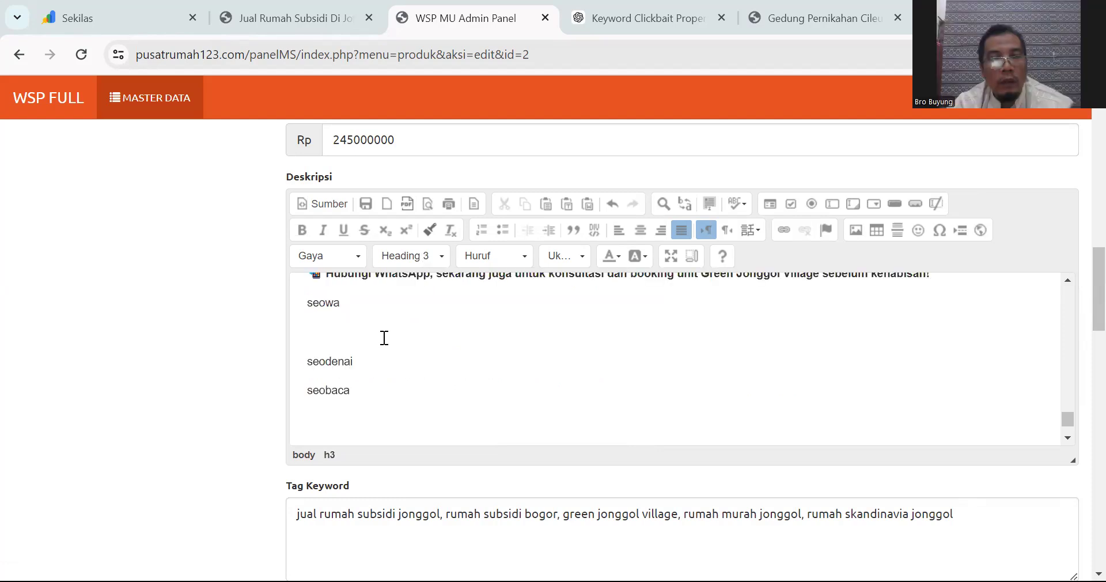
left_click(385, 338)
left_click(378, 325)
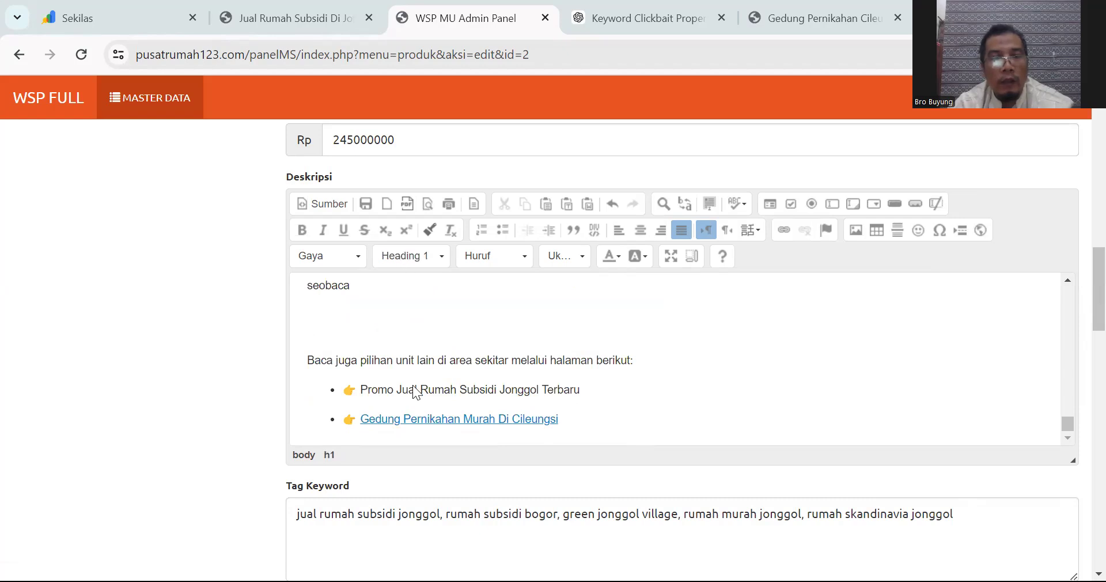
Step: Tick 'Pilih Semua' under Keyword Kota and Submit the Jonggol listing
left_click(407, 353)
scroll(409, 351, "down", 3)
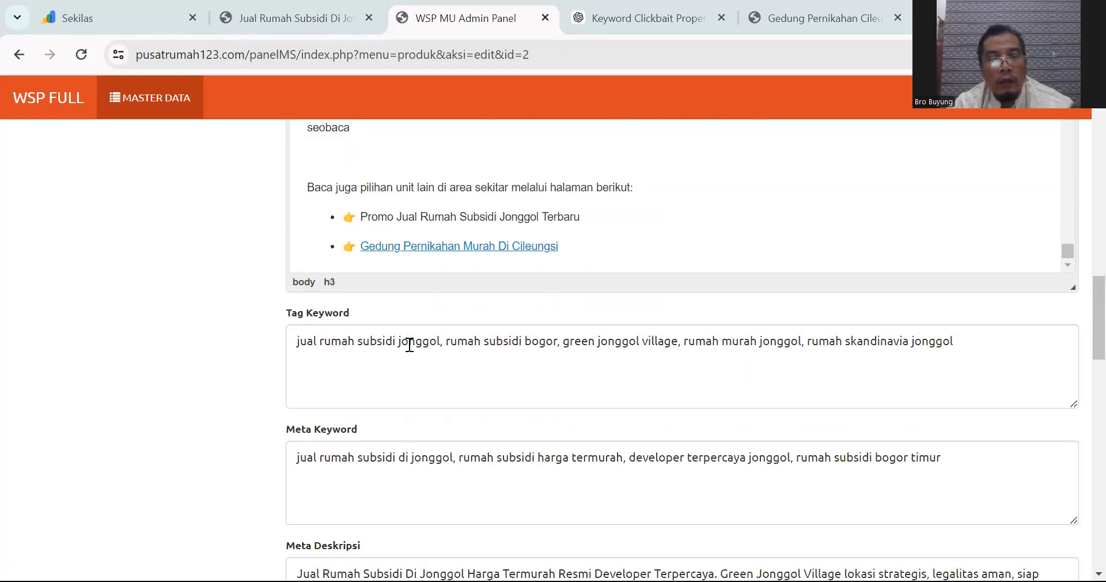
scroll(409, 345, "down", 15)
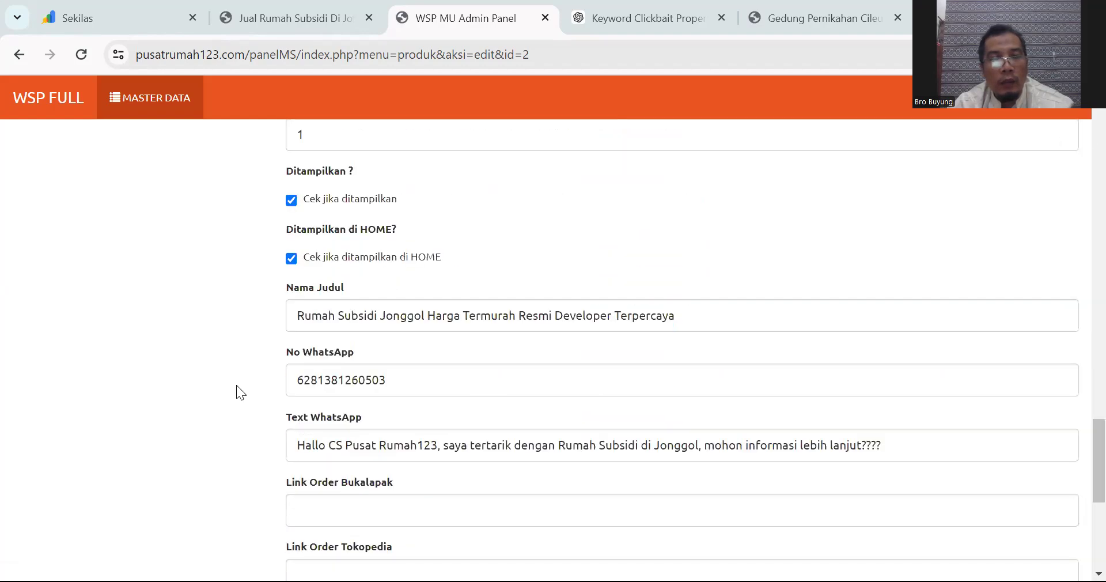
scroll(236, 385, "down", 4)
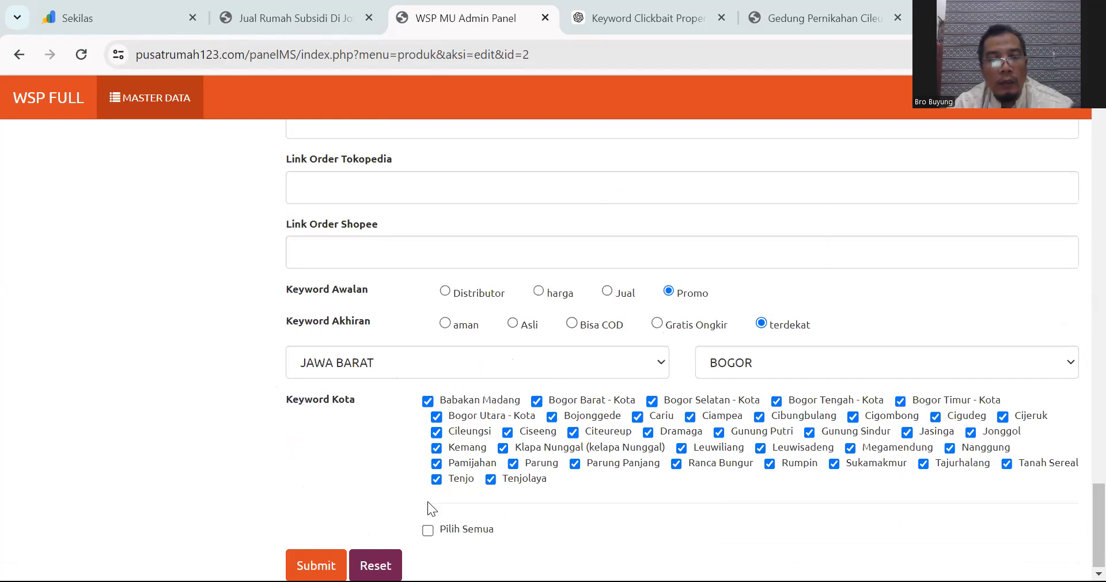
left_click(441, 531)
left_click(333, 562)
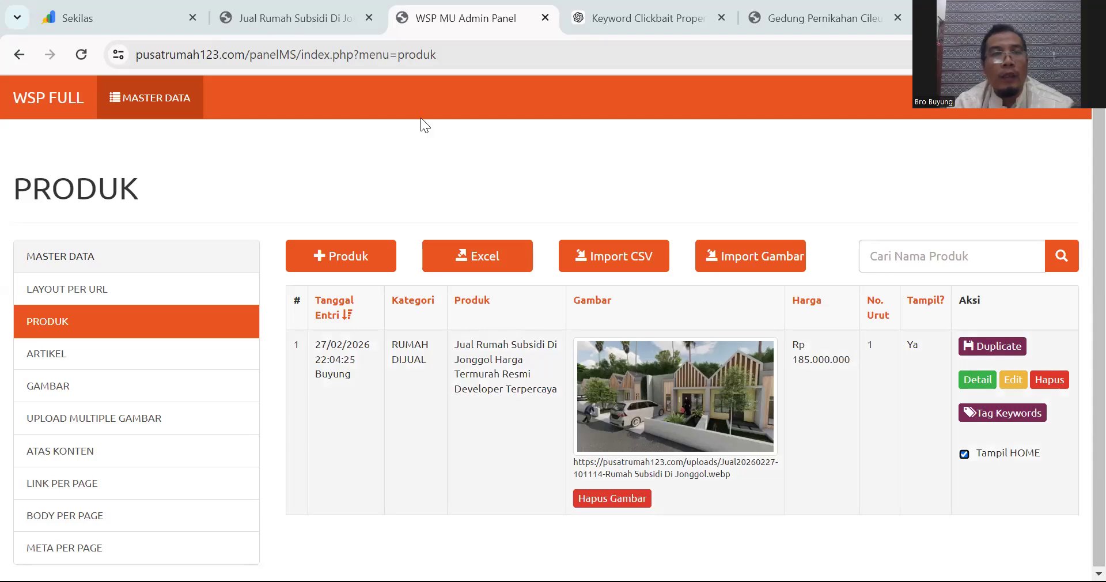
Step: Scroll through the live Jonggol listing page, checking its house image and Rp 185.000.000 price
left_click(305, 20)
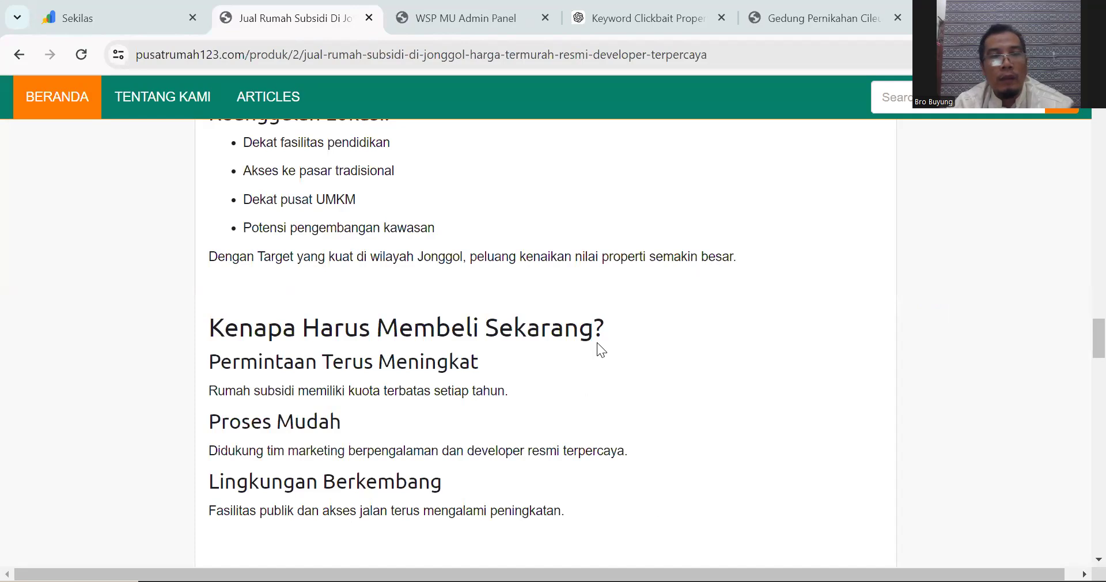
key("Home")
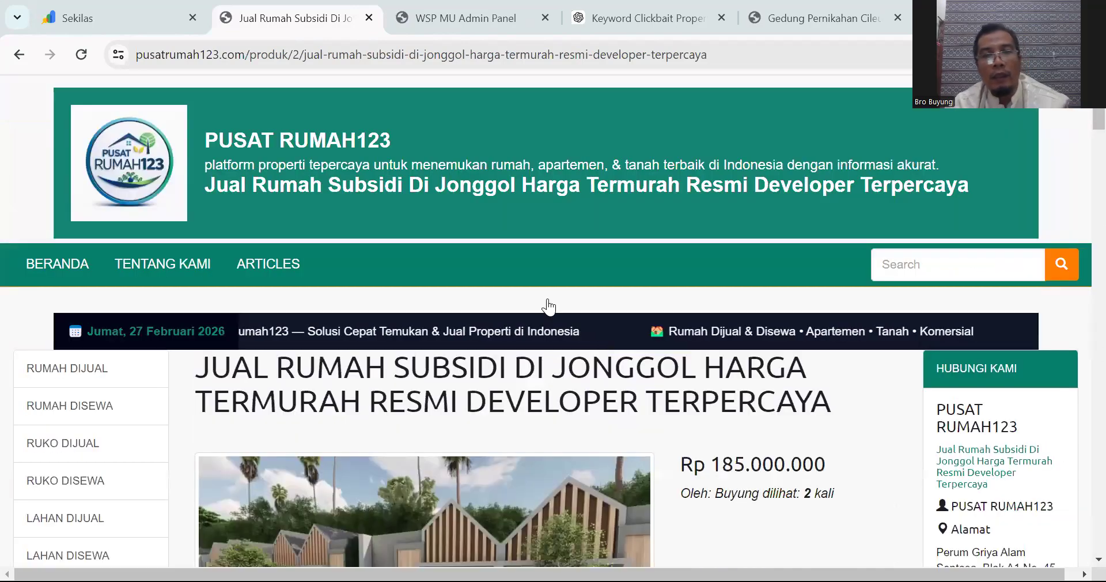
scroll(666, 339, "down", 3)
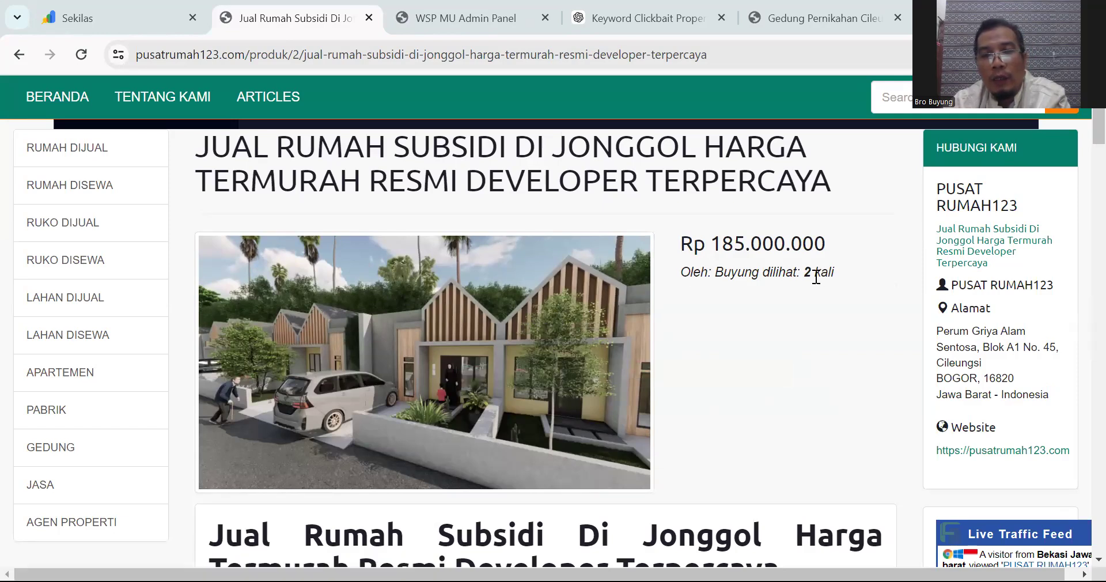
scroll(812, 277, "down", 3)
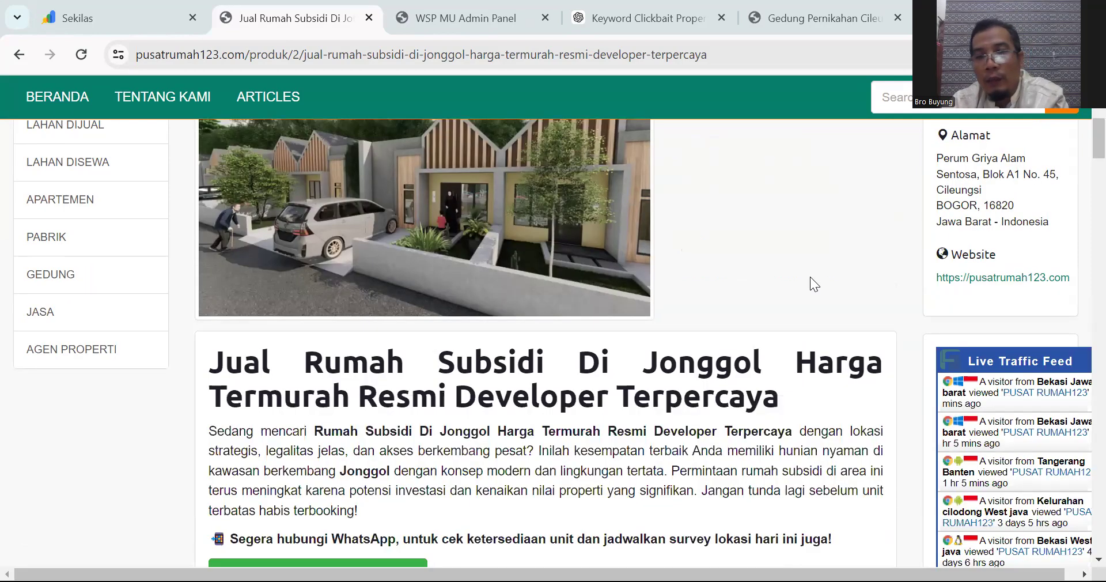
scroll(807, 283, "down", 2)
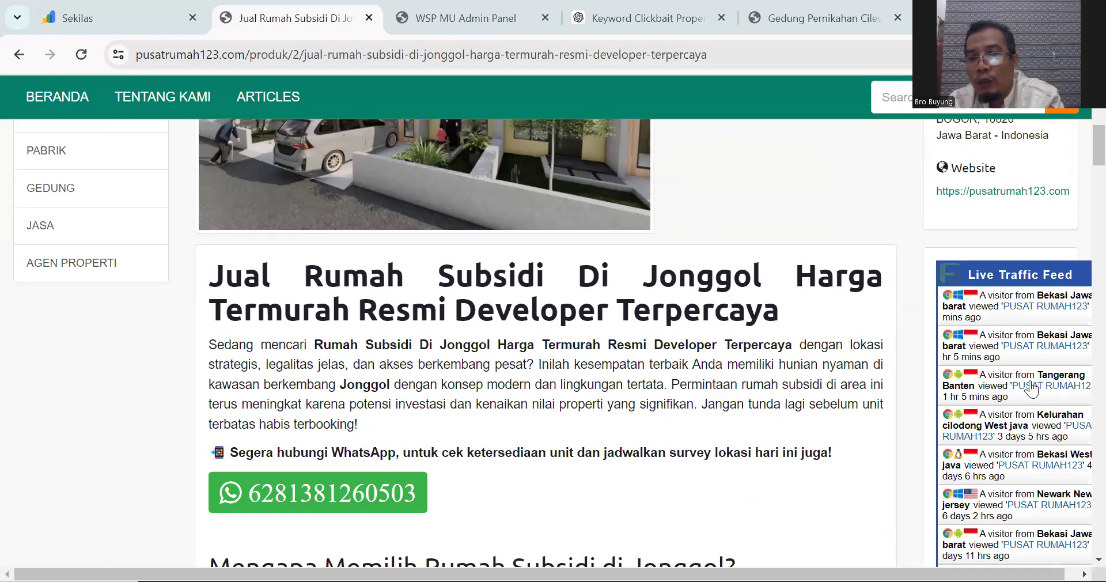
scroll(997, 420, "down", 1)
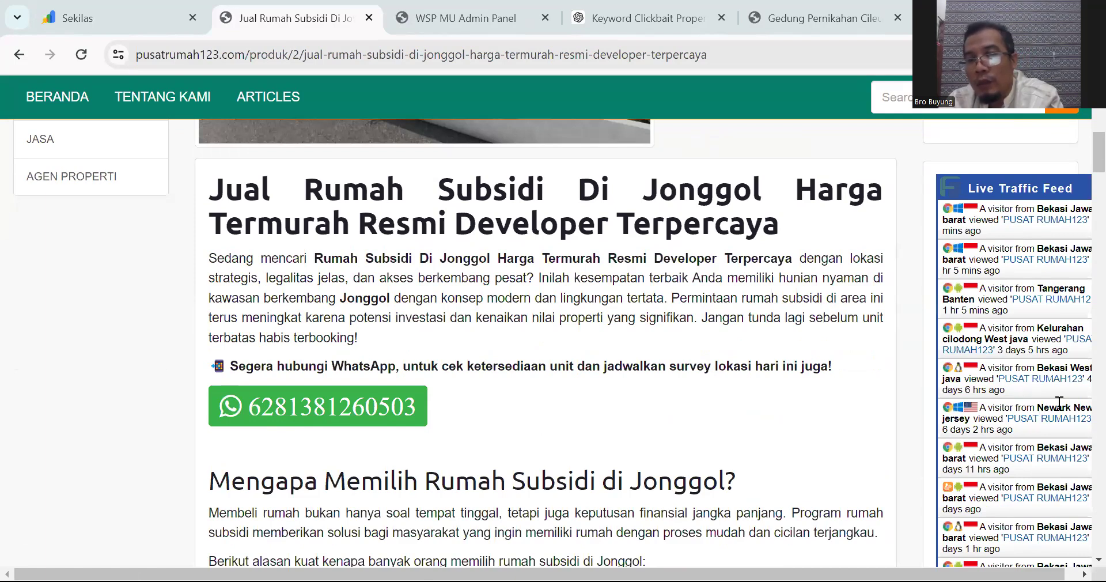
scroll(1057, 405, "down", 1)
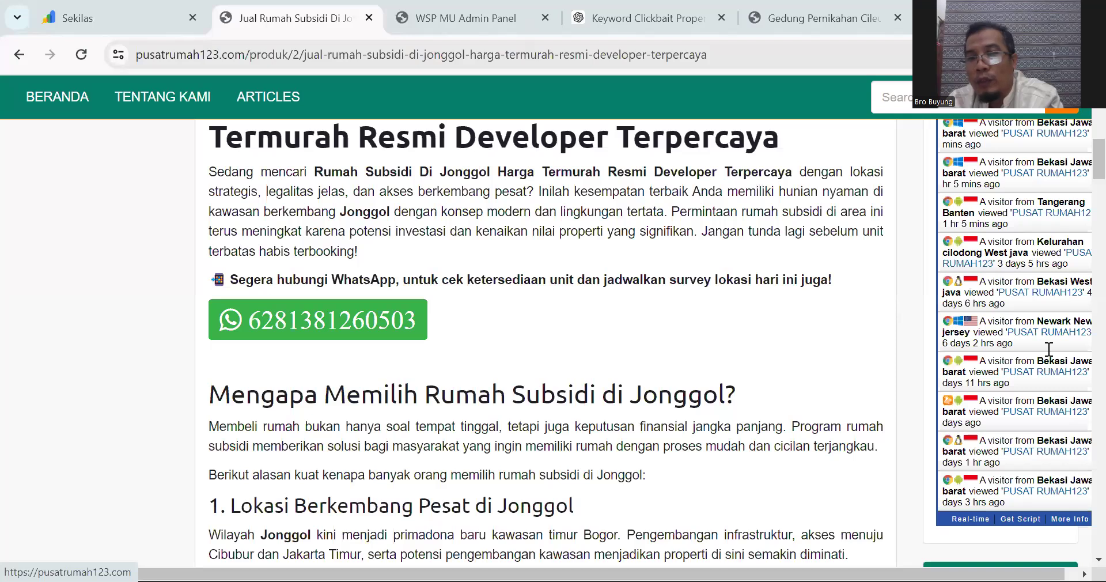
scroll(738, 365, "up", 1)
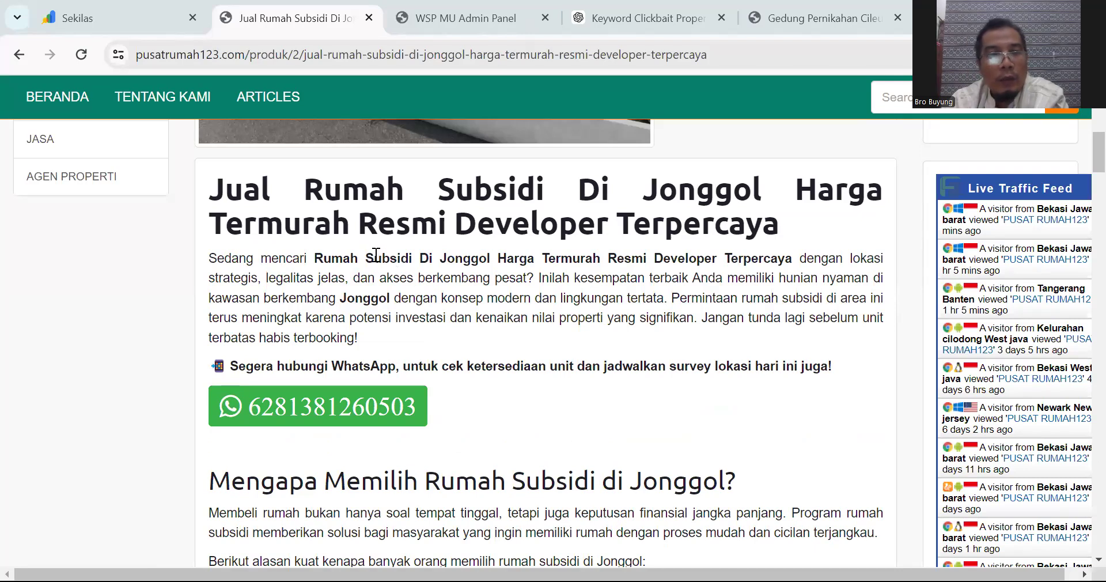
scroll(379, 254, "up", 1)
scroll(378, 252, "up", 2)
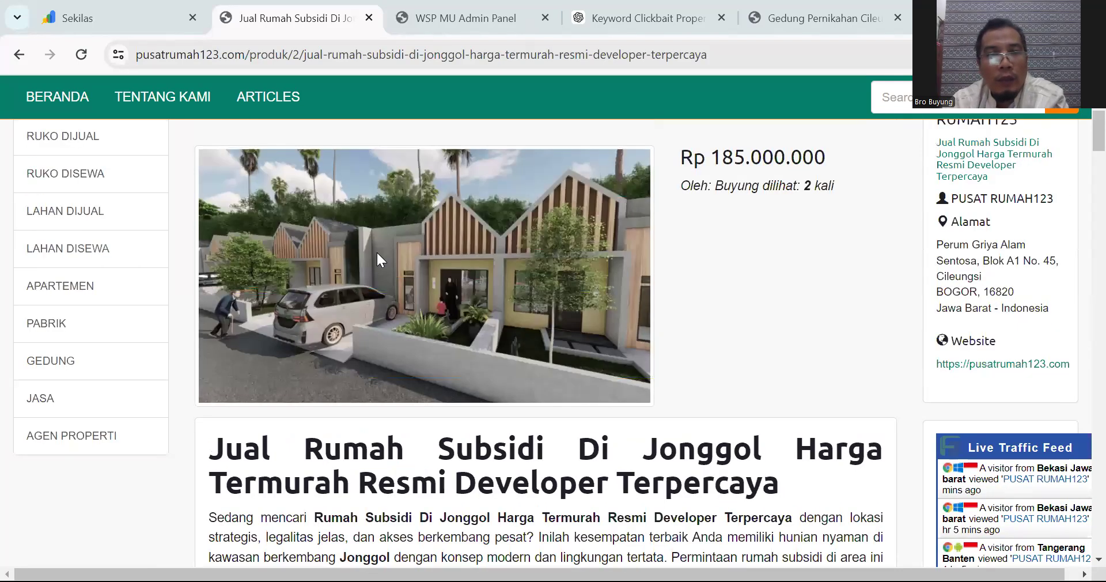
scroll(378, 259, "up", 1)
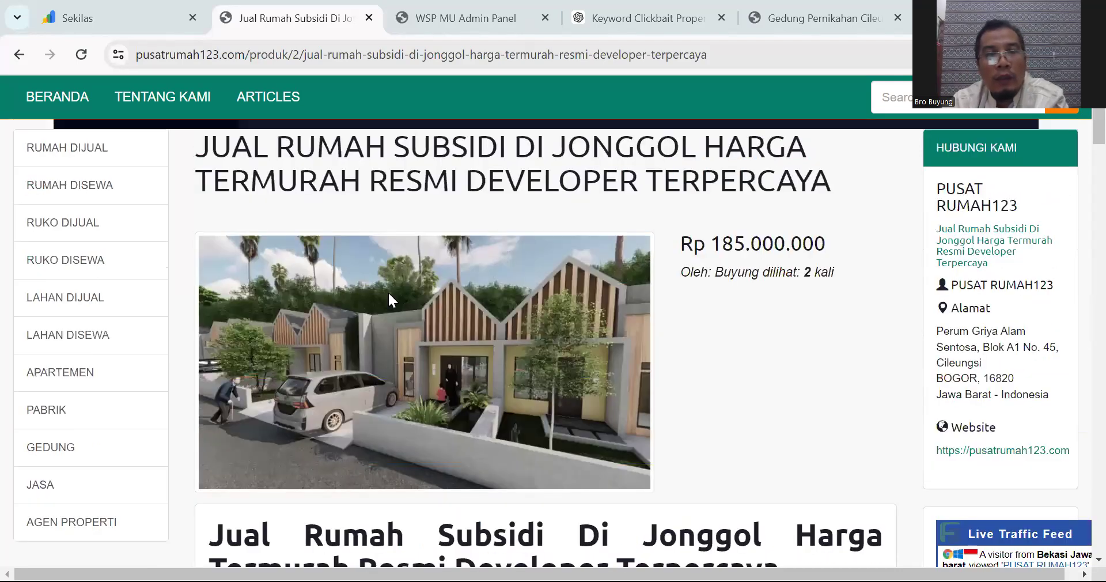
scroll(390, 291, "up", 1)
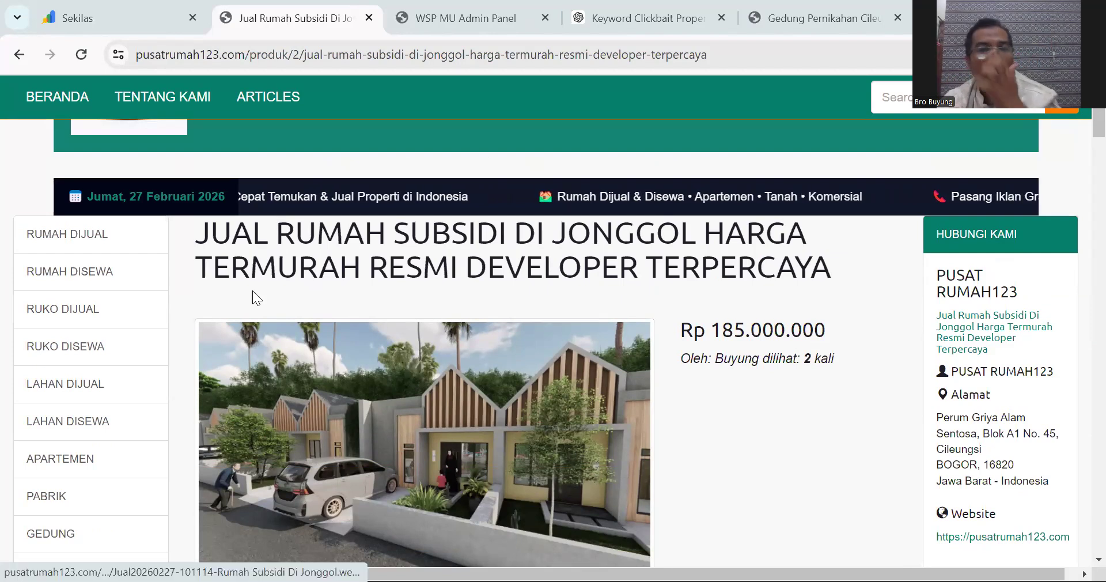
Step: Browse the Search Console property list, then close the pasaraya21.com overview tab
left_click(111, 11)
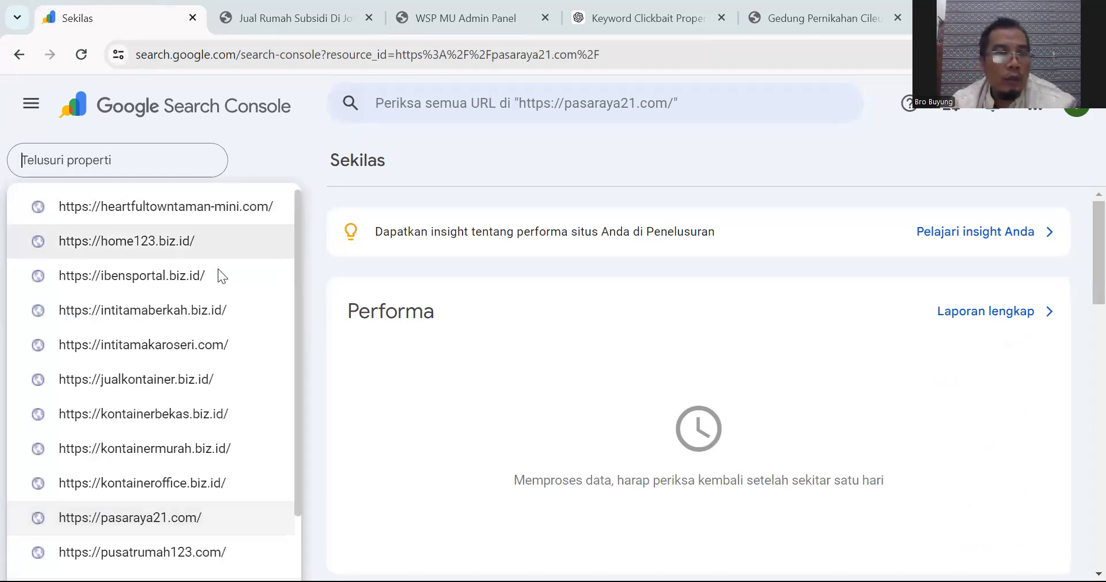
scroll(211, 277, "down", 1)
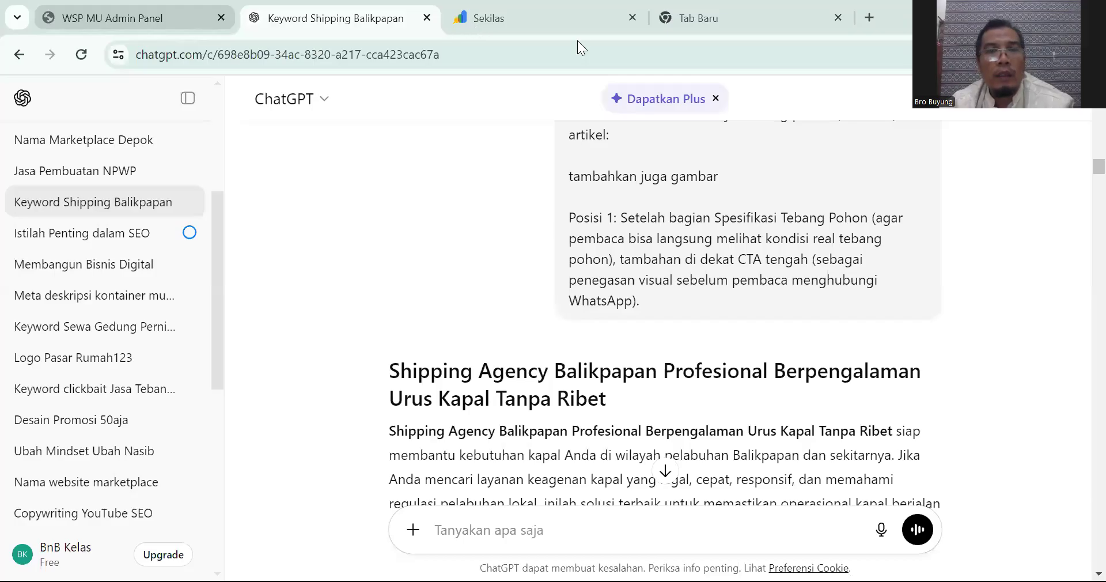
left_click(632, 19)
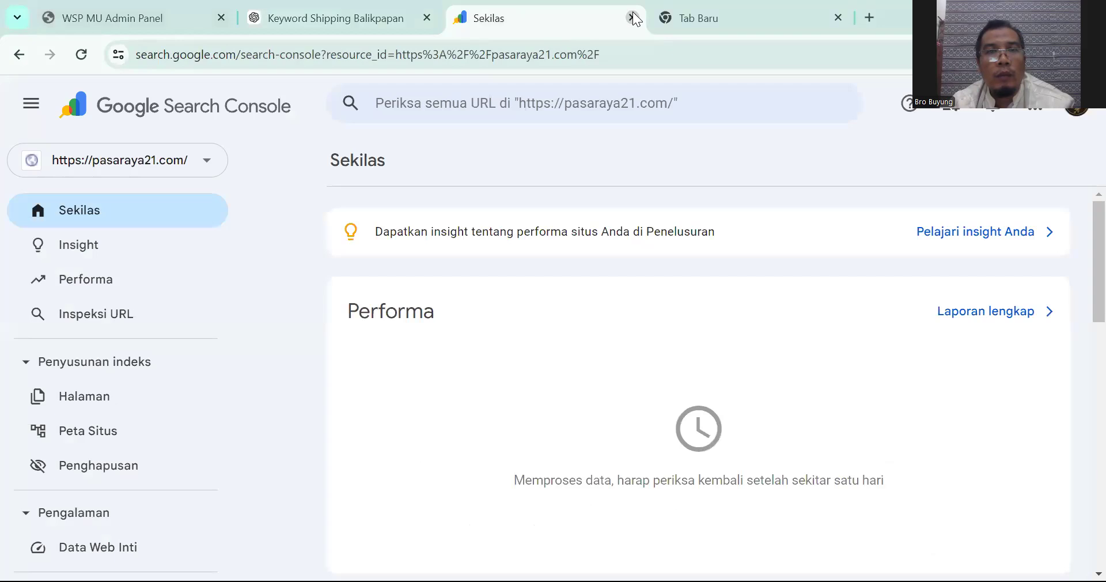
left_click(633, 18)
Step: Search Google for Search Console and start it from the about page with 'Mulai sekarang'
left_click(377, 348)
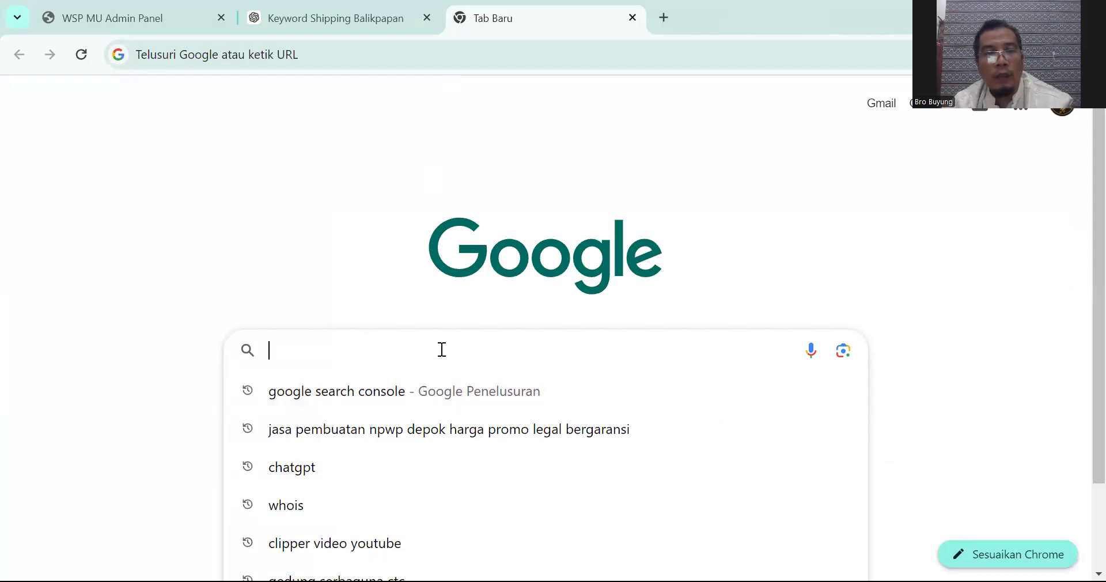
type("google search console")
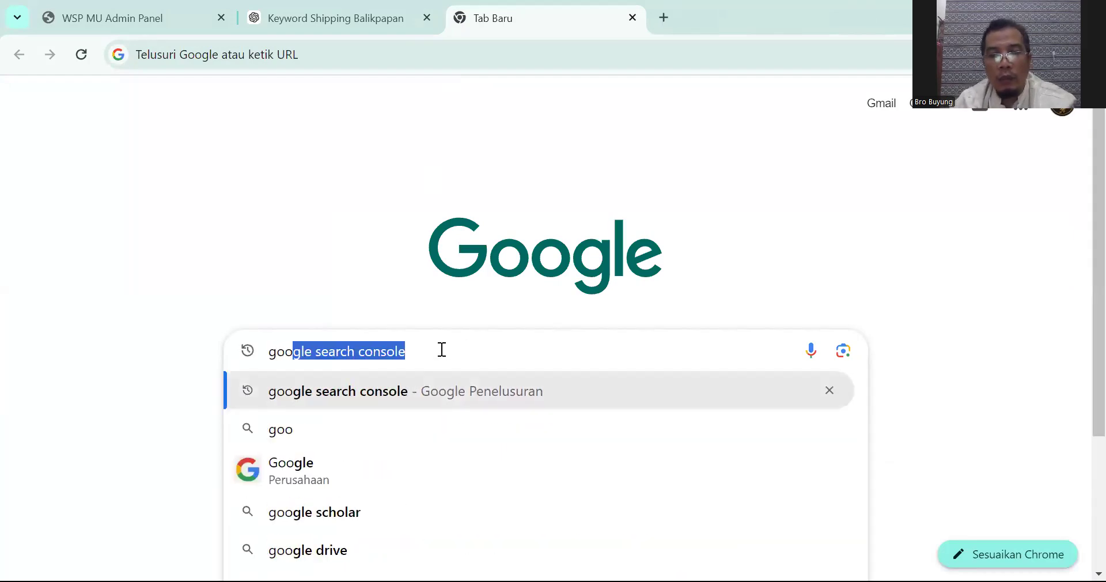
key("Return")
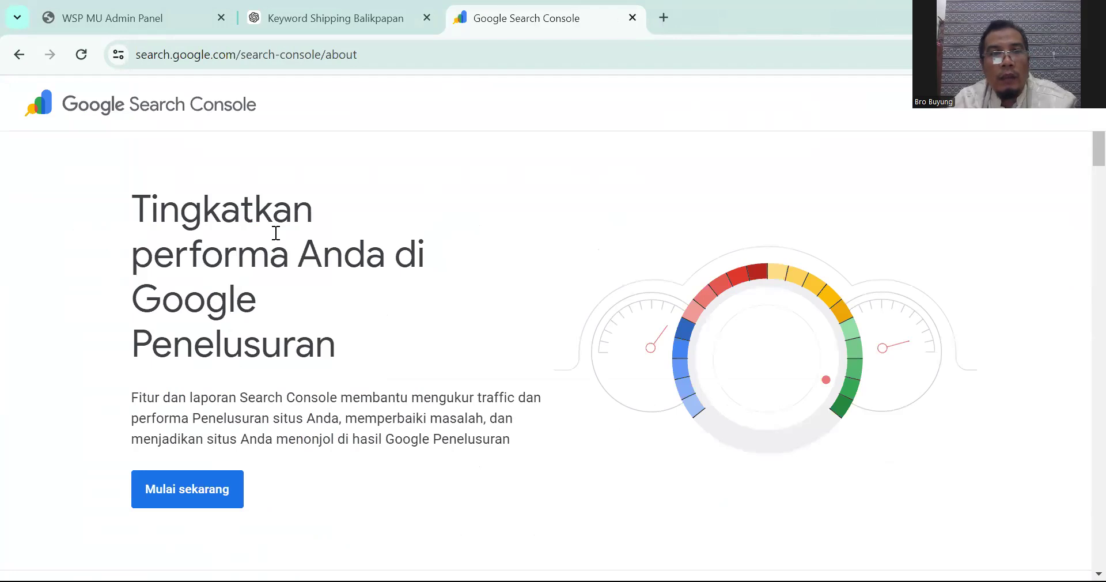
scroll(562, 219, "down", 1)
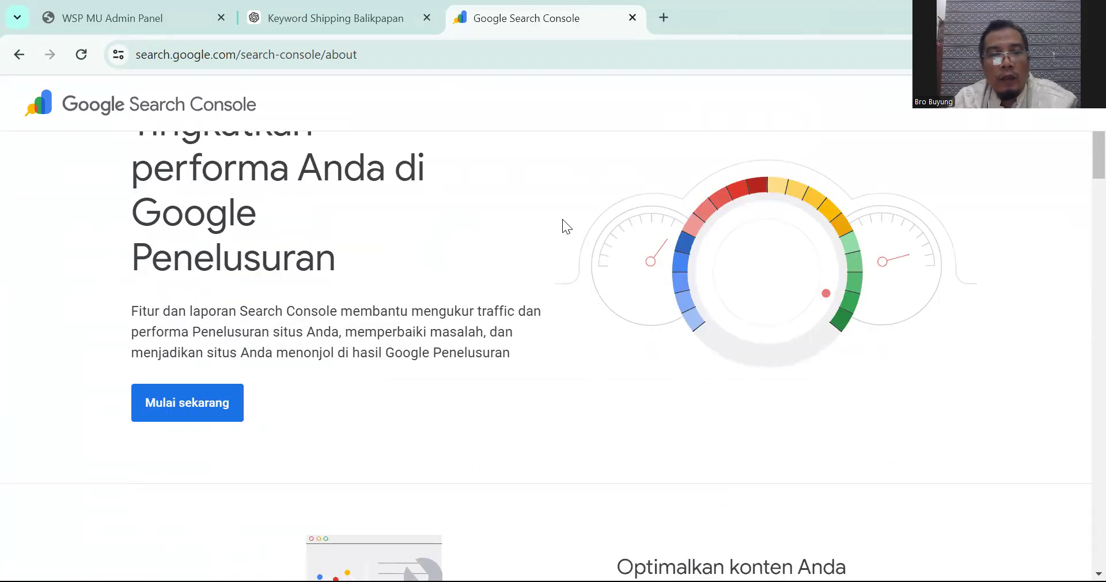
left_click(212, 406)
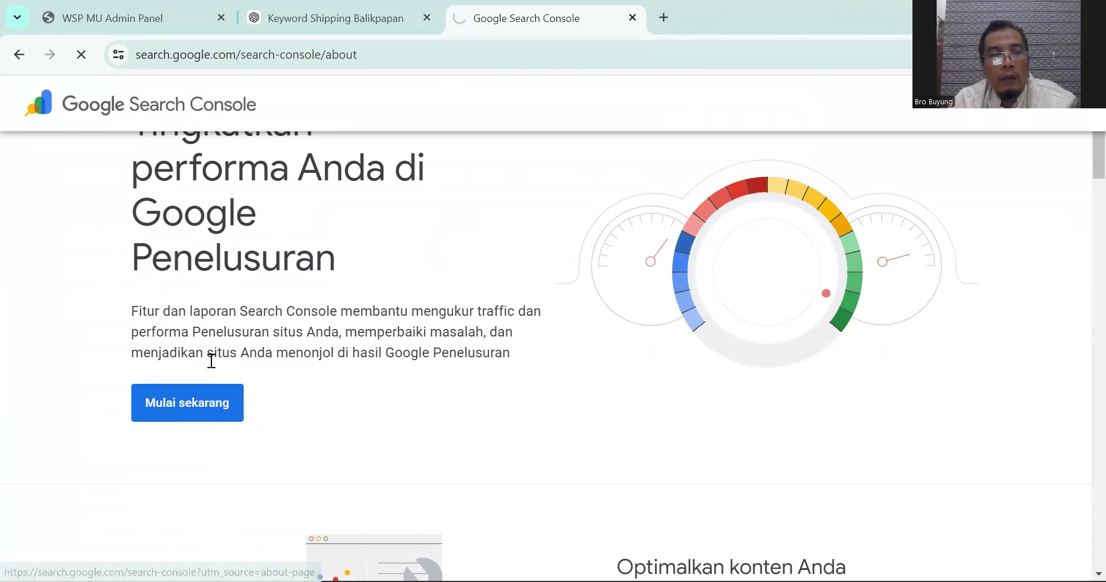
scroll(204, 340, "down", 2)
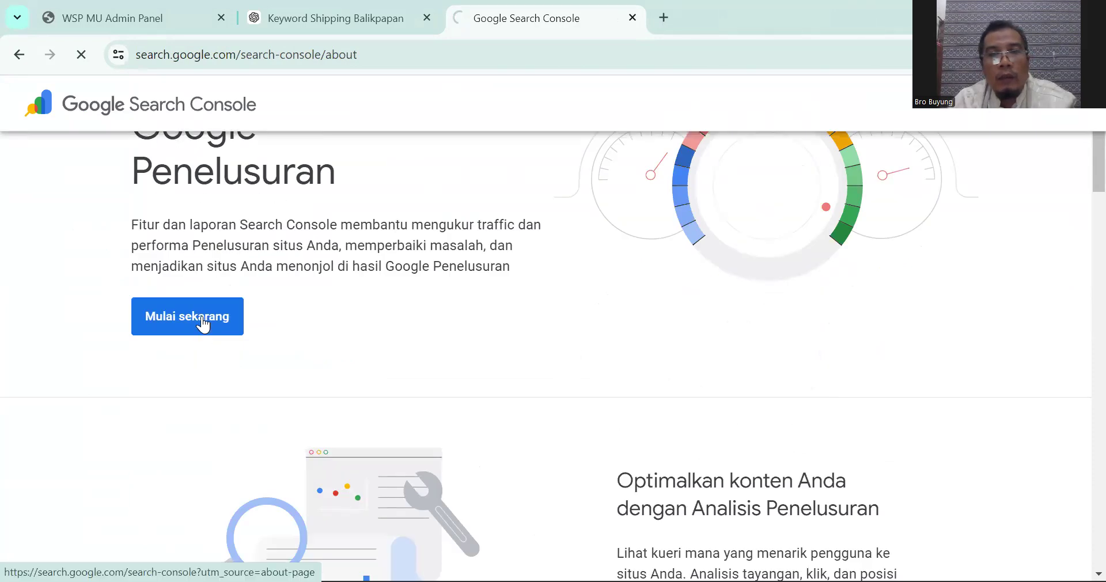
scroll(205, 324, "down", 3)
scroll(203, 323, "up", 6)
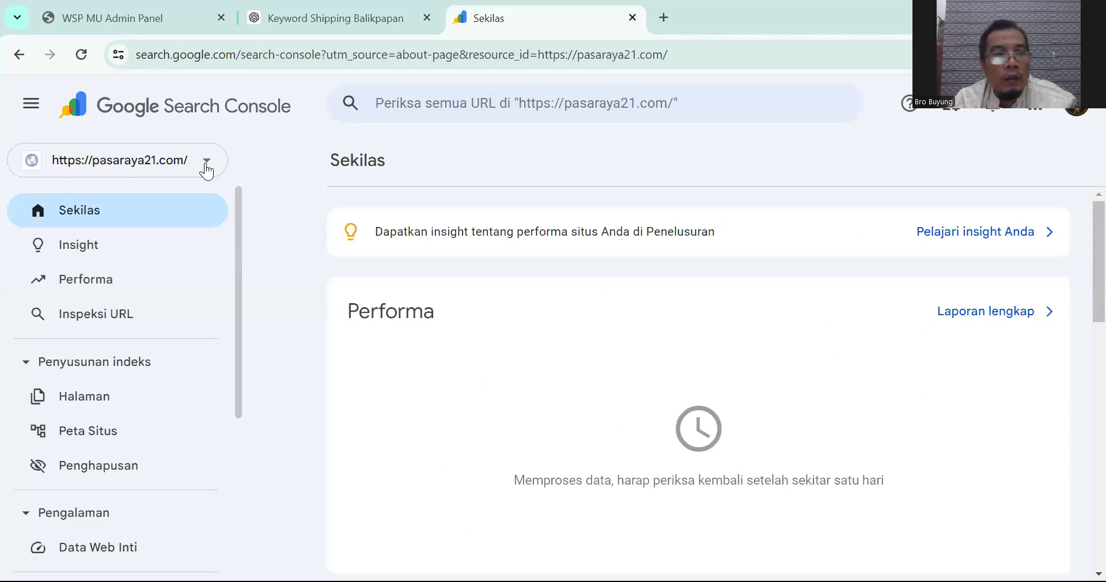
left_click(207, 161)
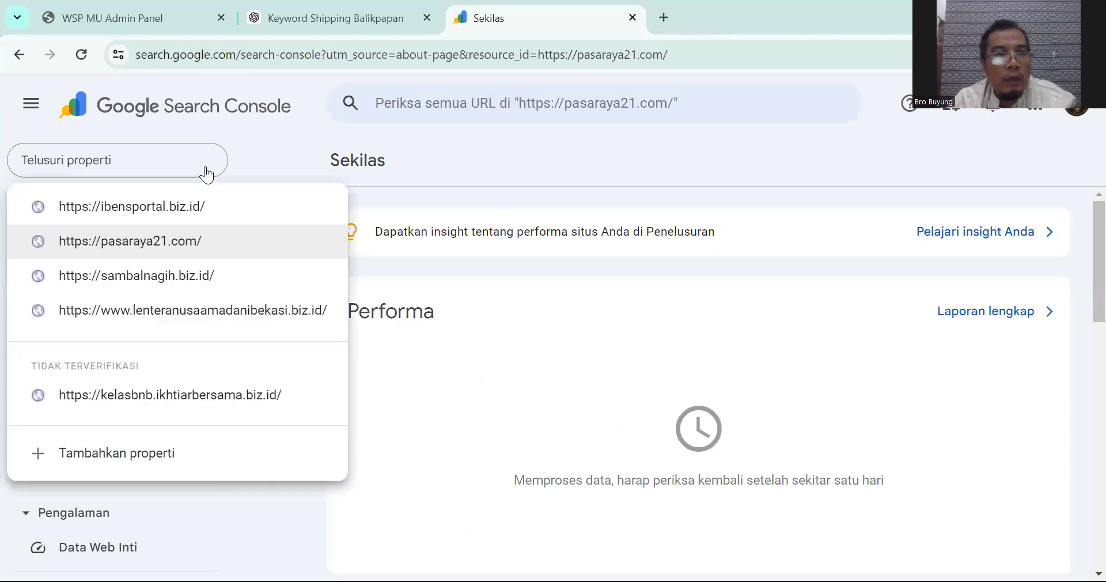
left_click(160, 461)
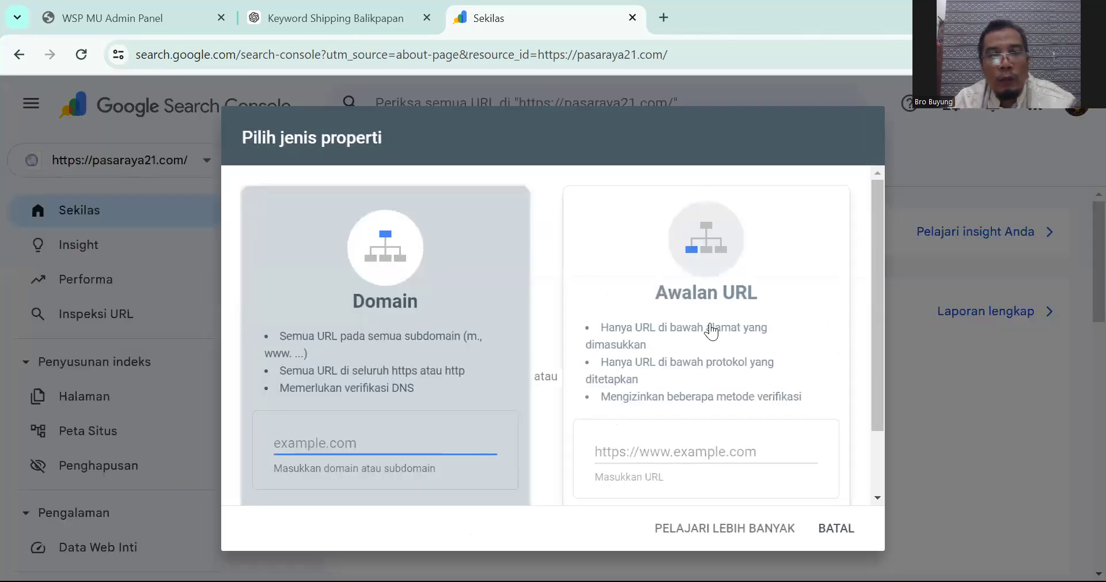
scroll(709, 311, "down", 3)
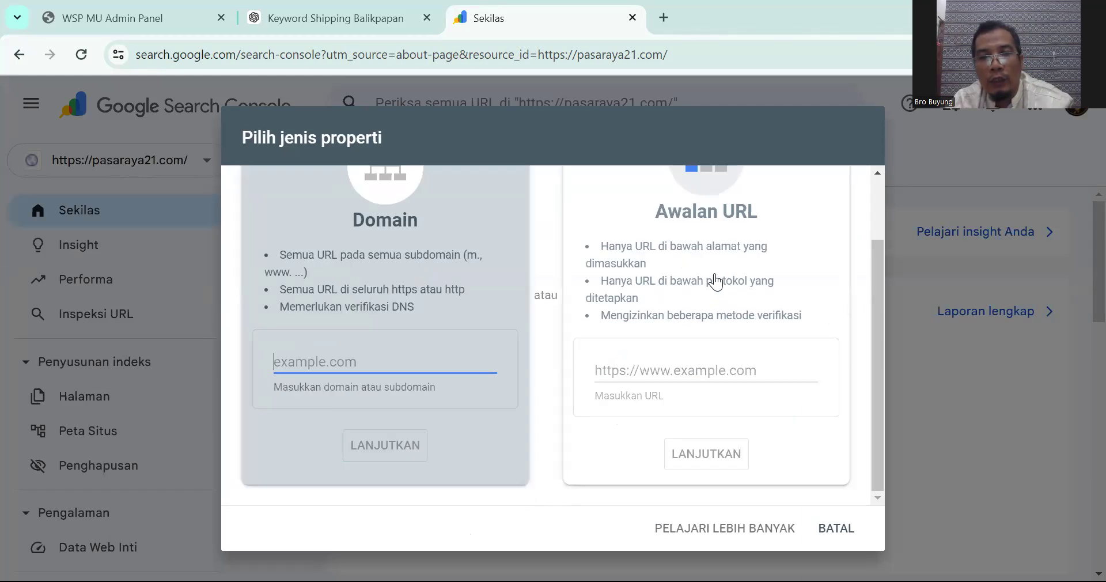
left_click(707, 263)
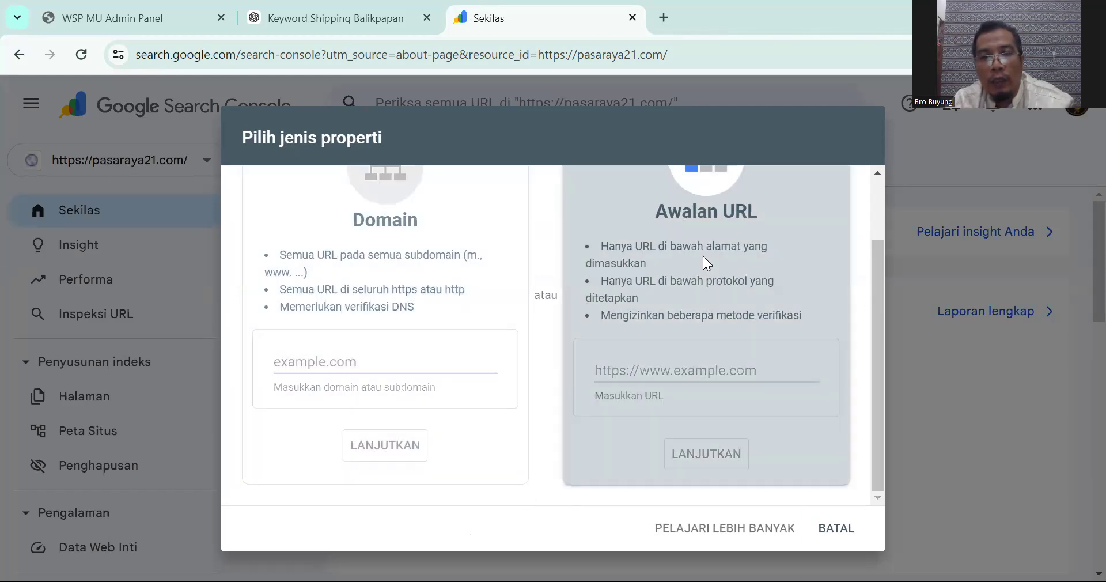
left_click(674, 363)
type("https")
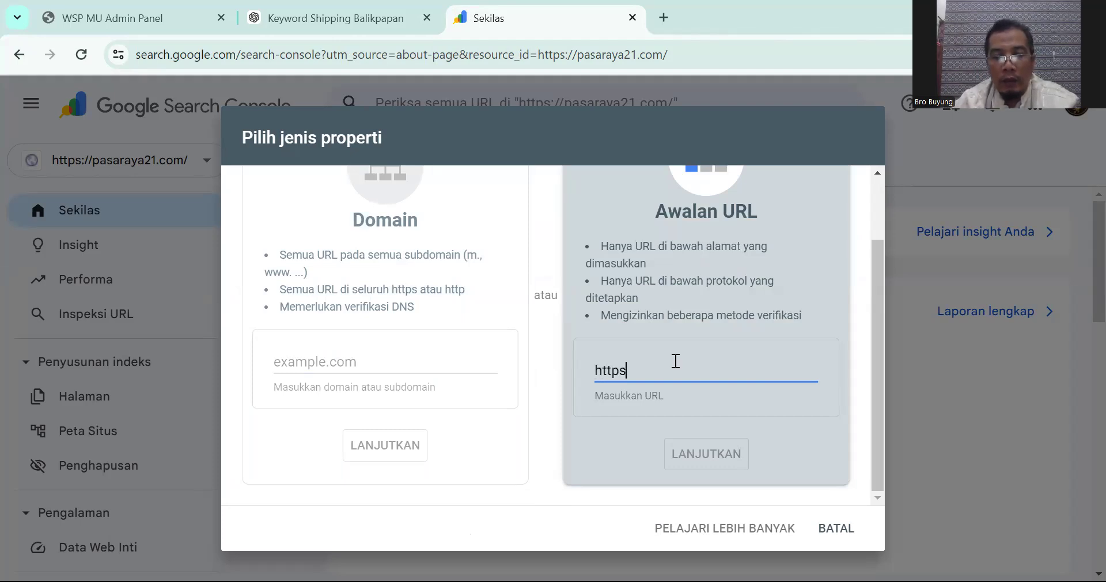
type("://pusatrumah123")
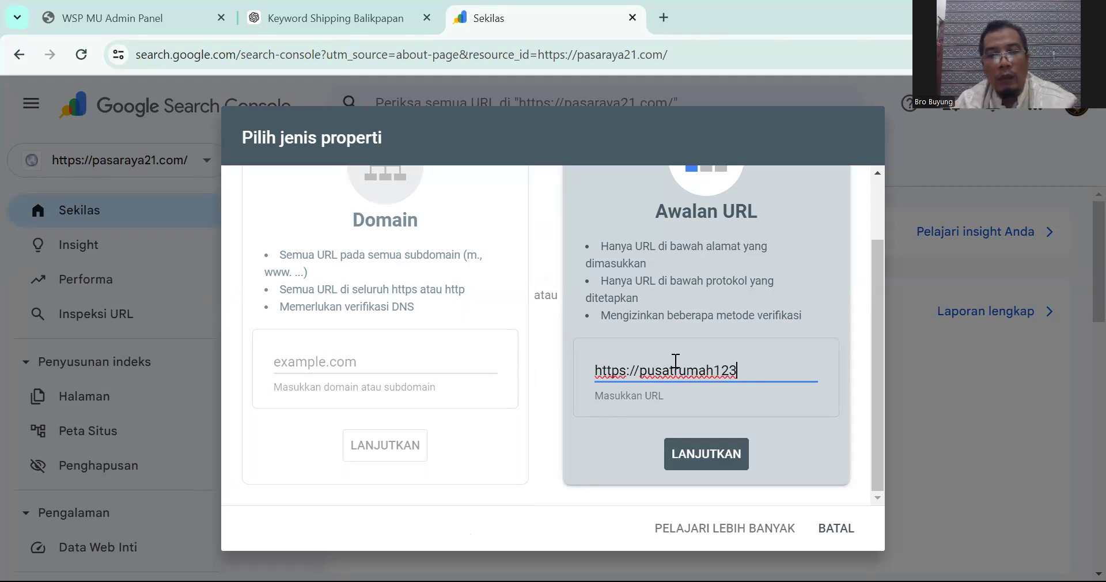
type(".com")
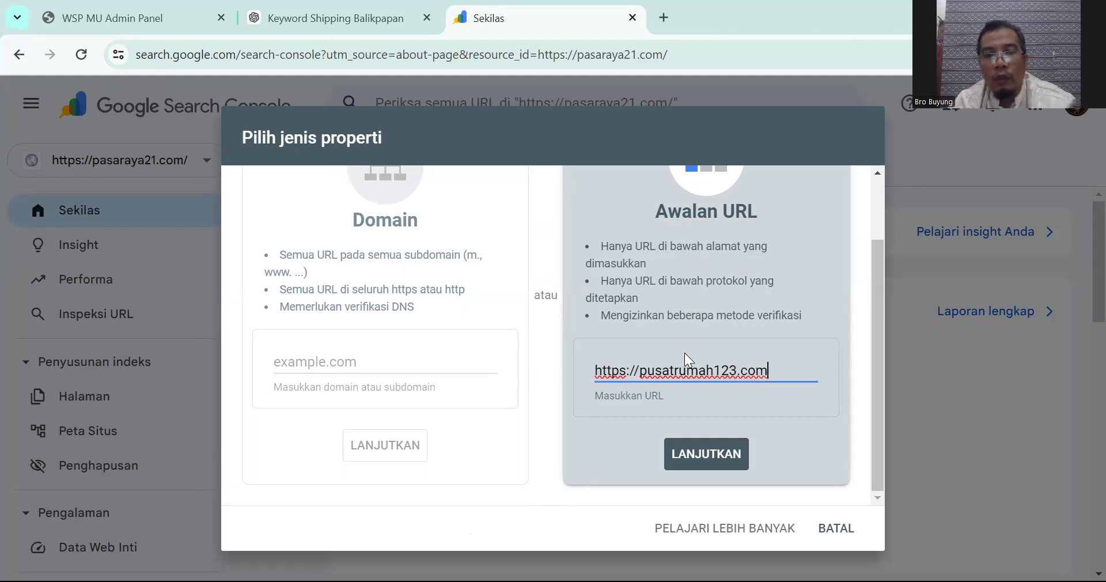
left_click(721, 447)
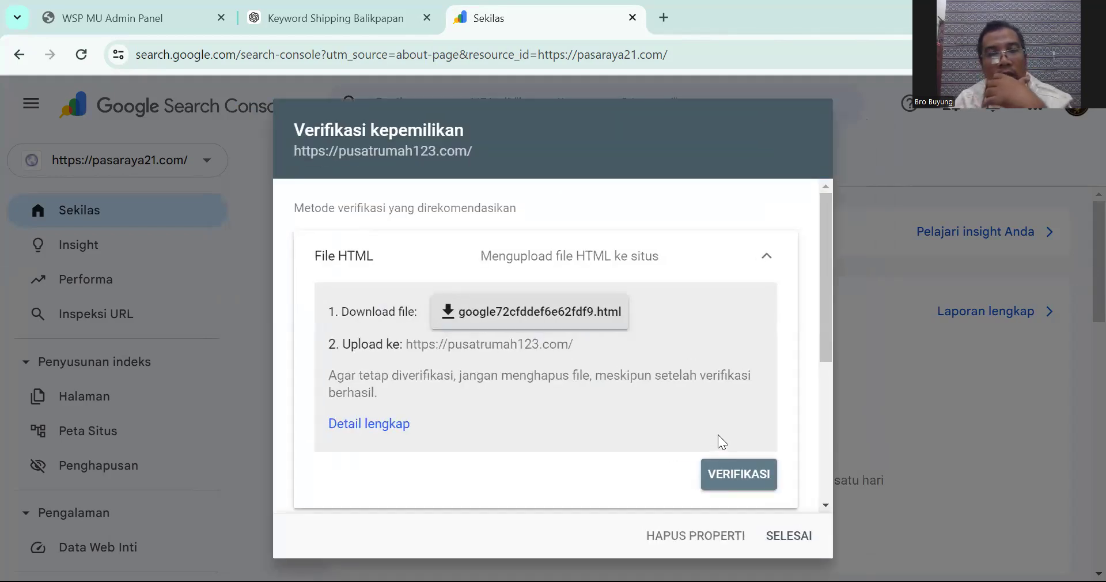
Step: Expand the 'Tag HTML' verification method and copy its meta tag with SALIN
scroll(746, 336, "down", 2)
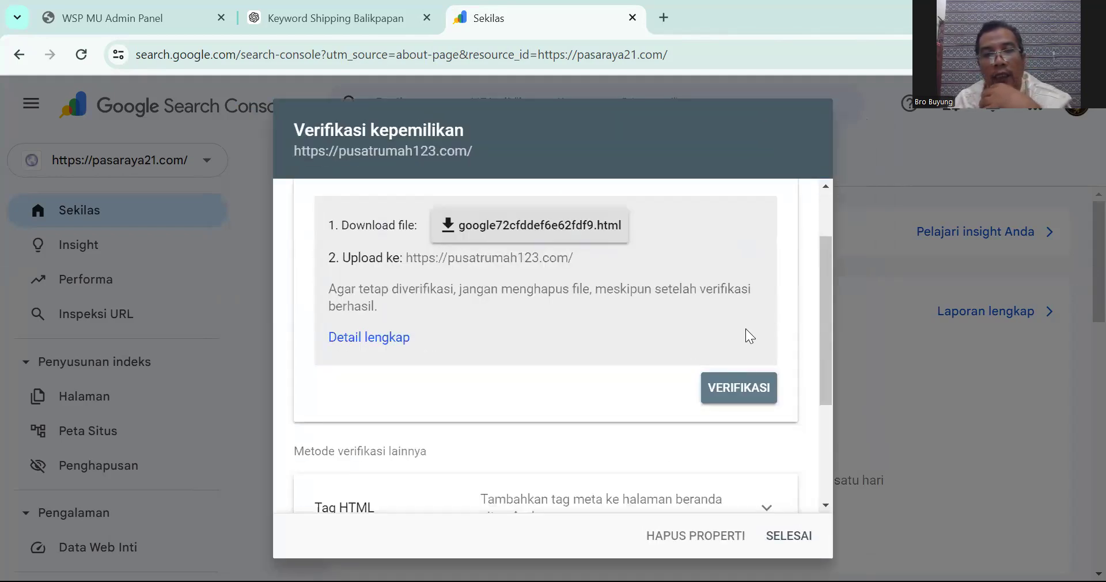
scroll(746, 317, "down", 1)
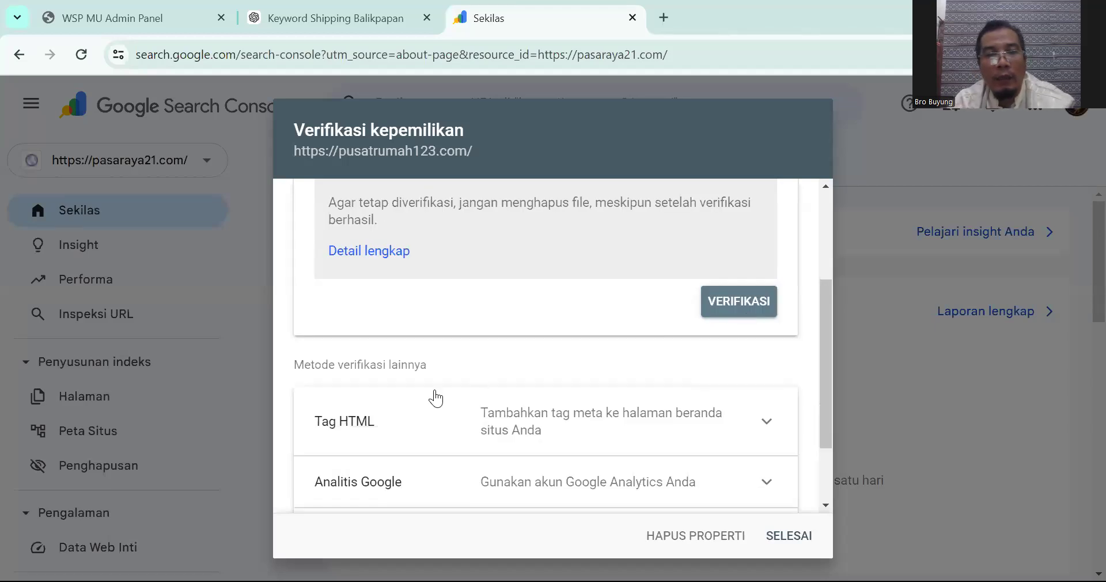
scroll(425, 408, "down", 1)
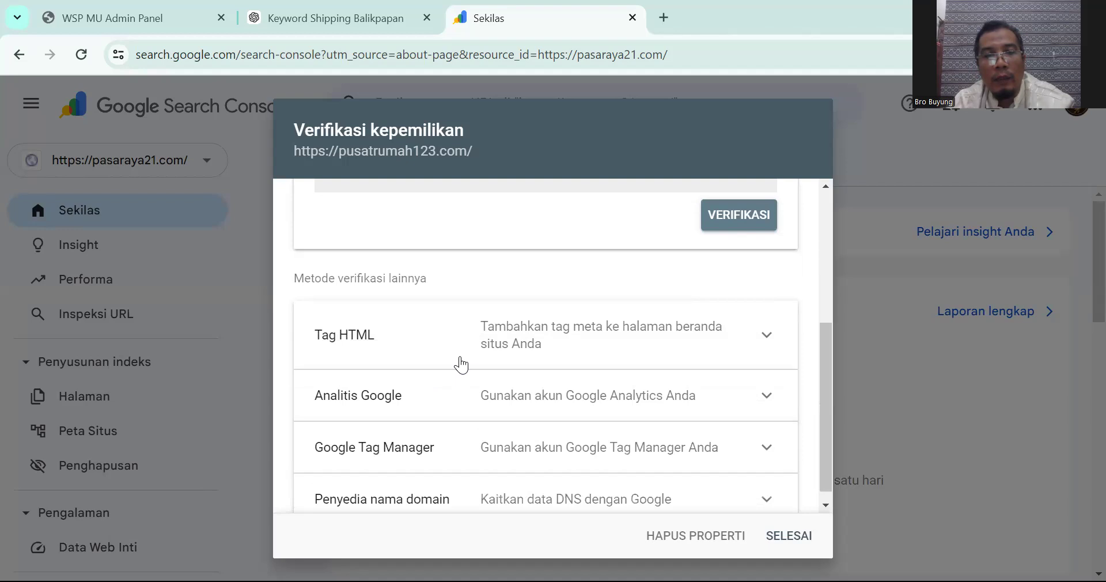
left_click(500, 344)
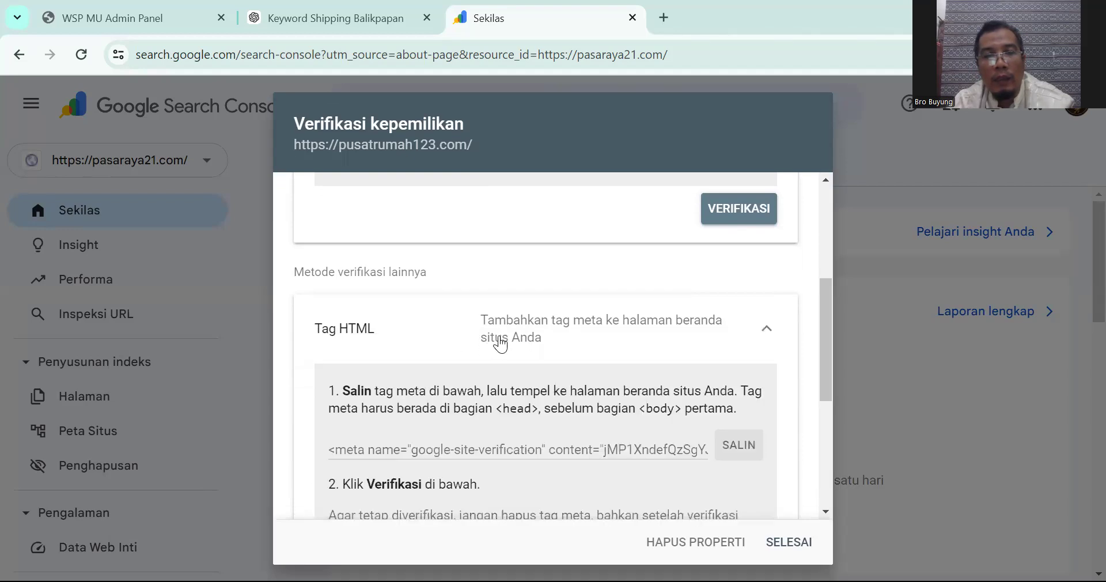
scroll(533, 334, "down", 1)
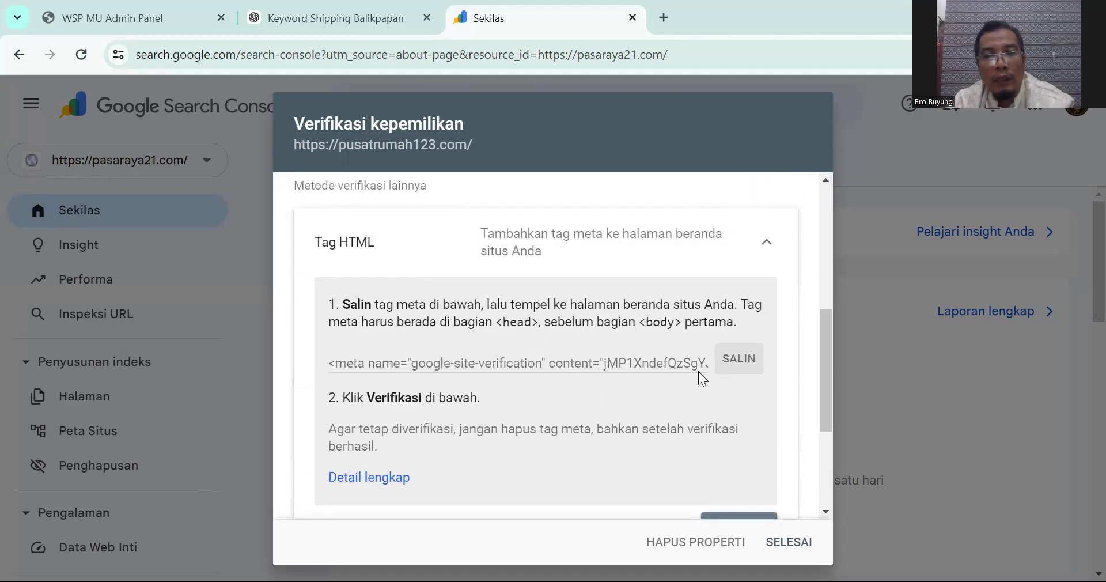
left_click(750, 365)
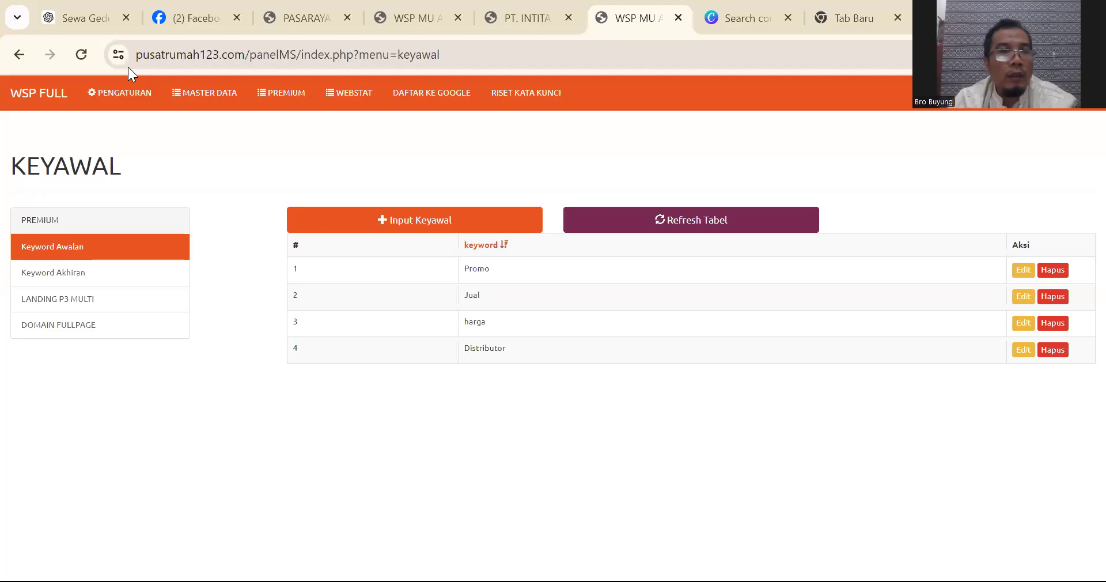
Step: Paste the google-site-verification meta tag as the new first line of Meta Pendukung and save the settings
left_click(138, 105)
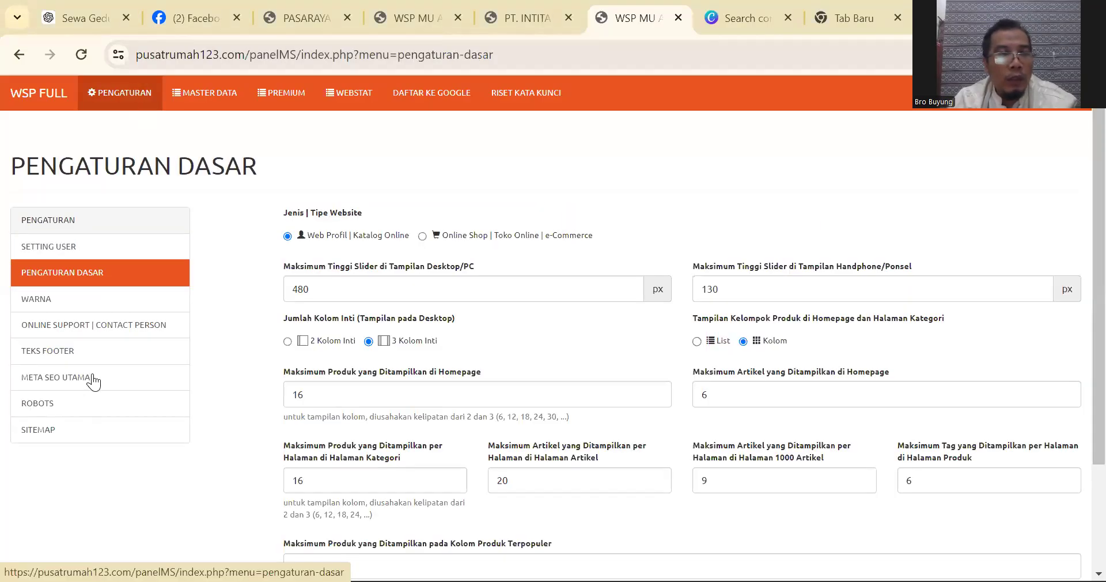
scroll(413, 282, "down", 4)
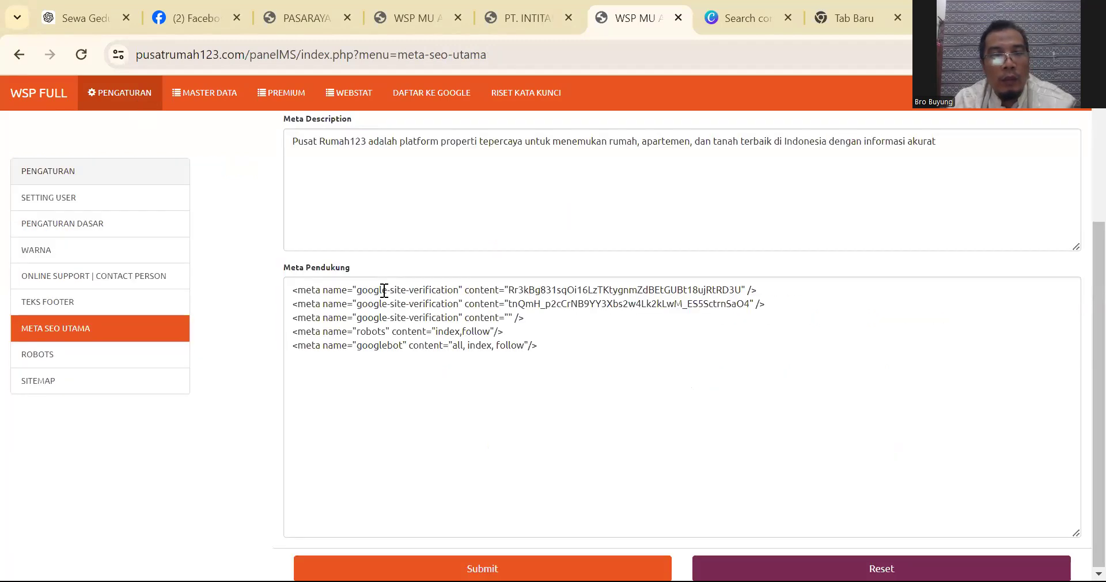
left_click(325, 289)
key("Home")
key("Return")
key("Up")
type("<meta name=\"google-site-verification\" content=\"jMP1XndefQzSgYJw0lb6C1xSwtR3Ktf8LMFPNDRmvEk\" />")
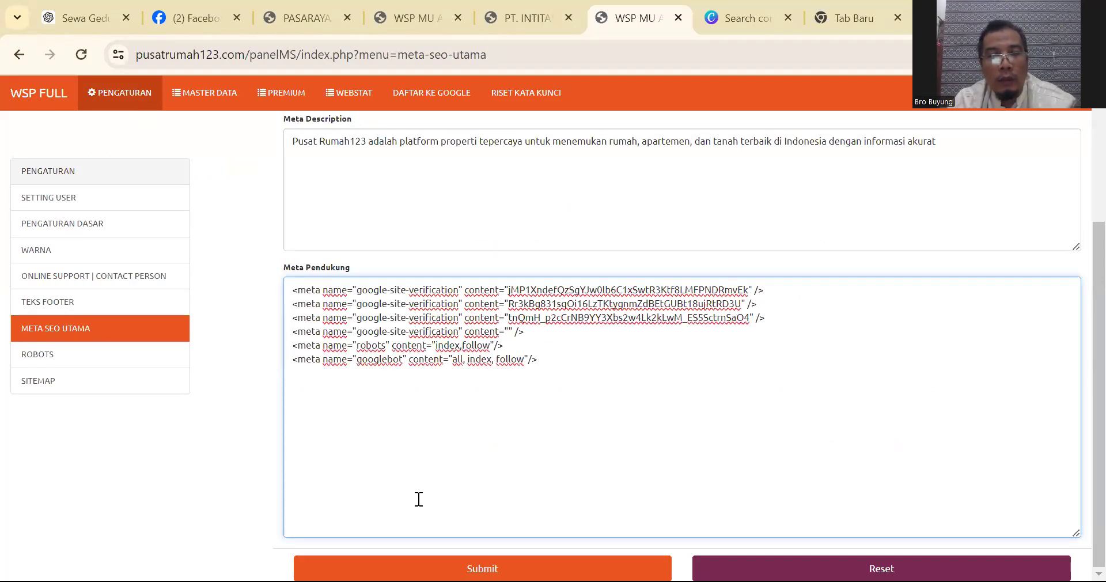
left_click(483, 568)
left_click(700, 166)
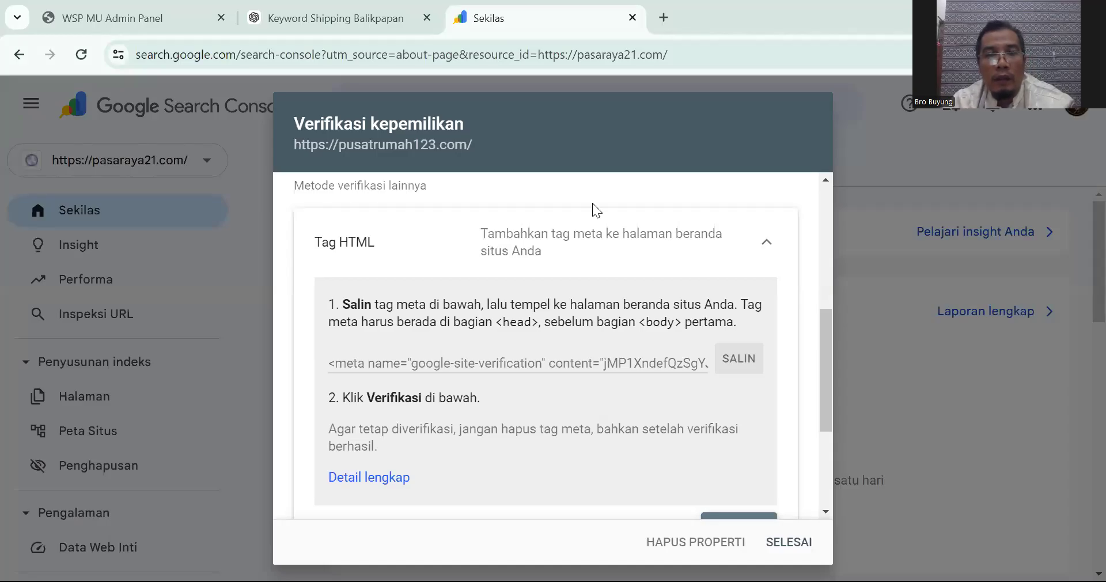
Step: Run the Tag HTML verification for pusatrumah123.com using the newly added meta tag
scroll(738, 381, "up", 2)
scroll(736, 372, "down", 2)
scroll(730, 369, "up", 3)
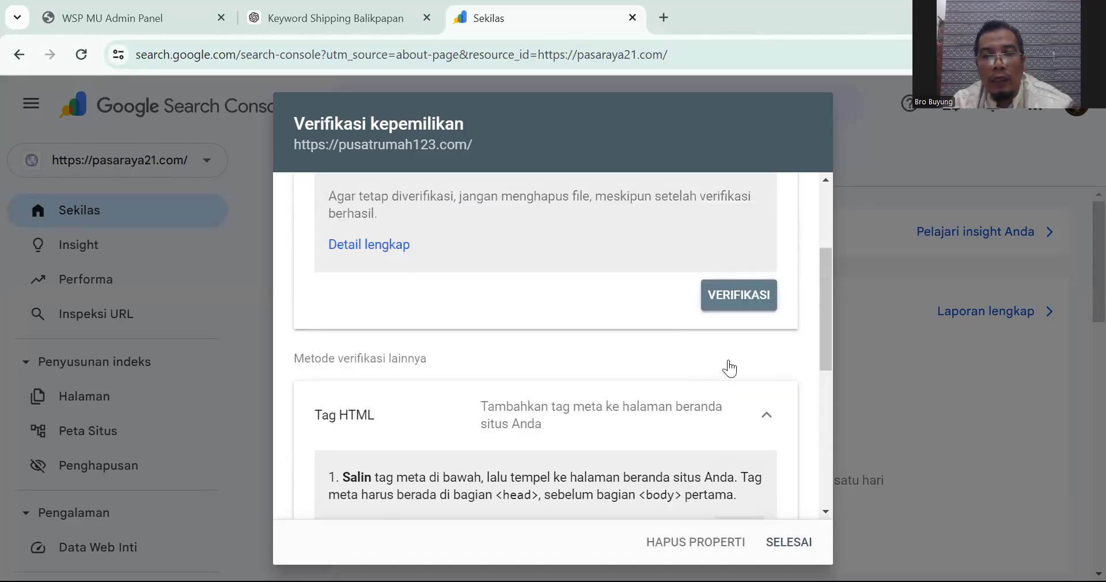
scroll(720, 363, "down", 4)
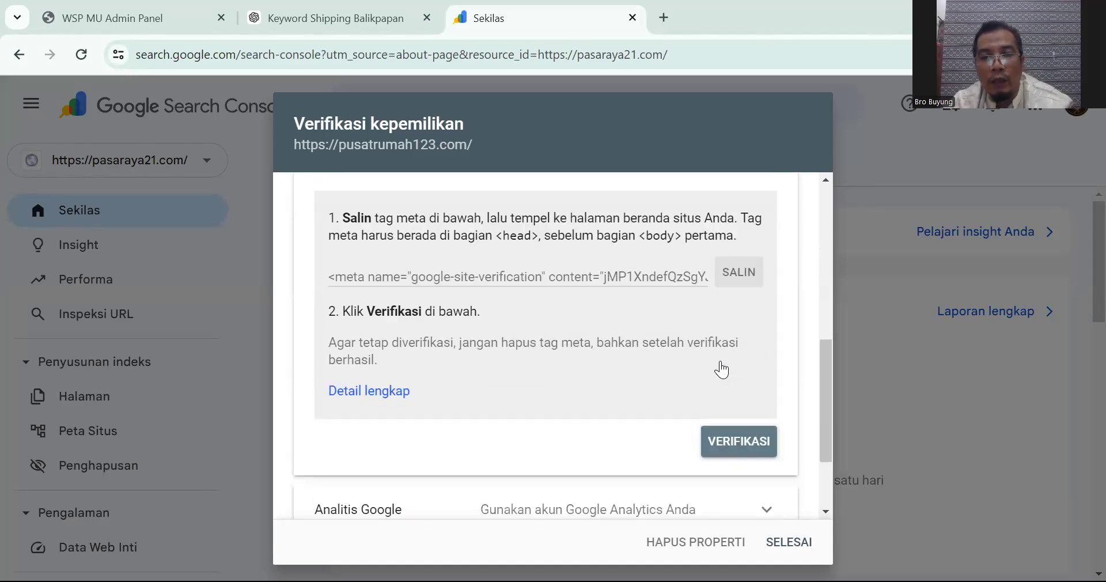
scroll(721, 368, "down", 2)
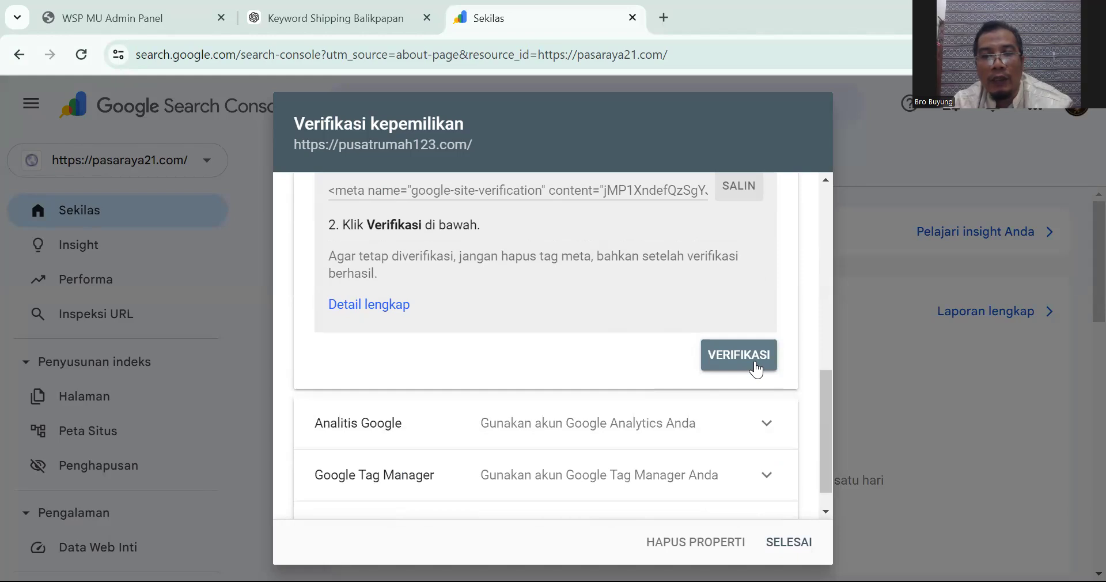
left_click(756, 369)
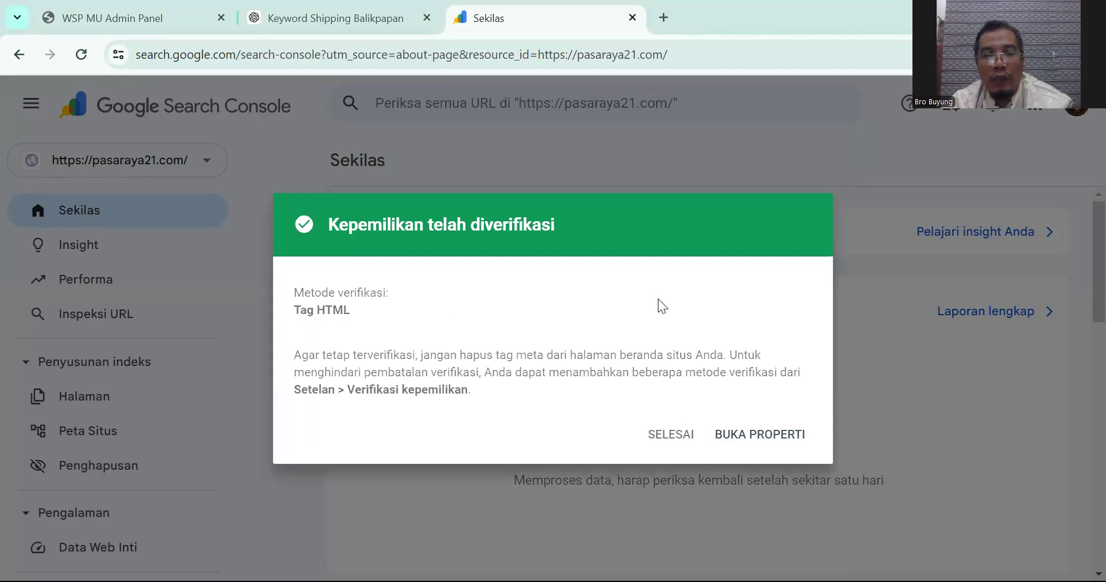
Step: Open the verified pusatrumah123.com property, then switch to the admin panel's product list
left_click(764, 435)
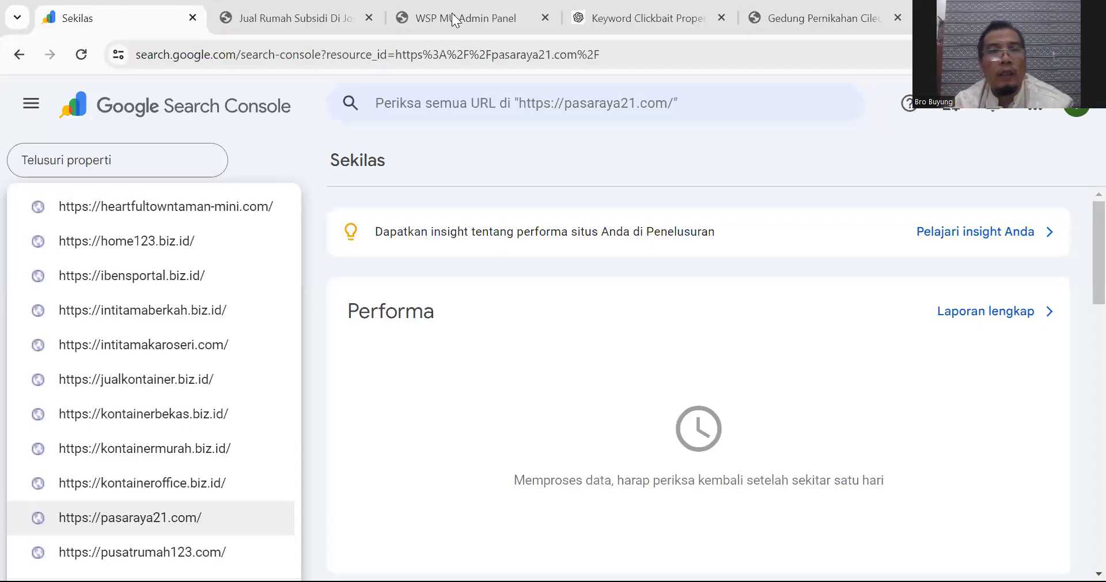
left_click(501, 25)
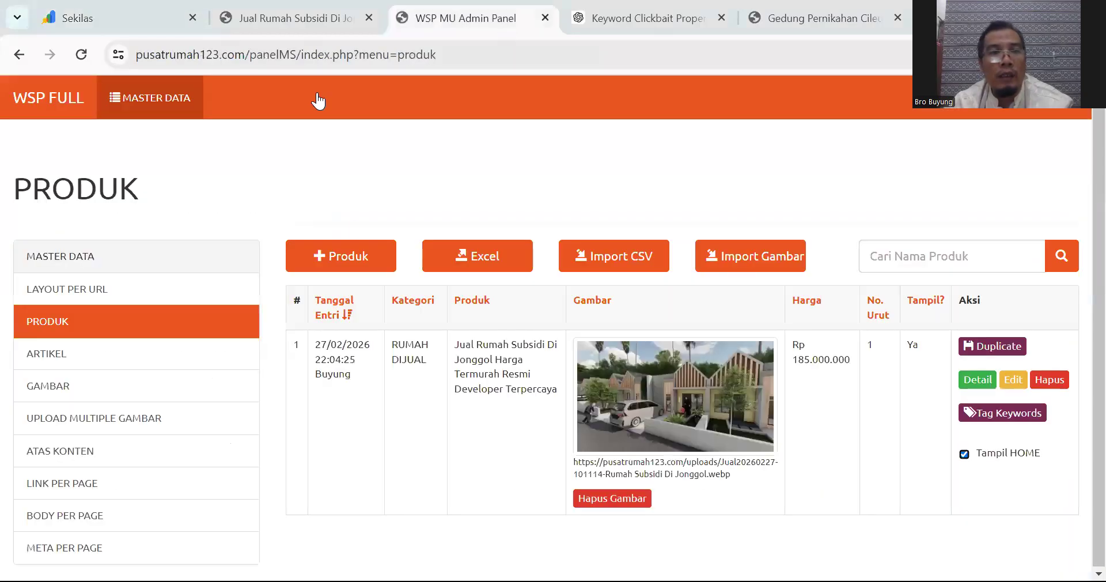
Step: Review the live Jonggol listing page and select its full web address
left_click(294, 18)
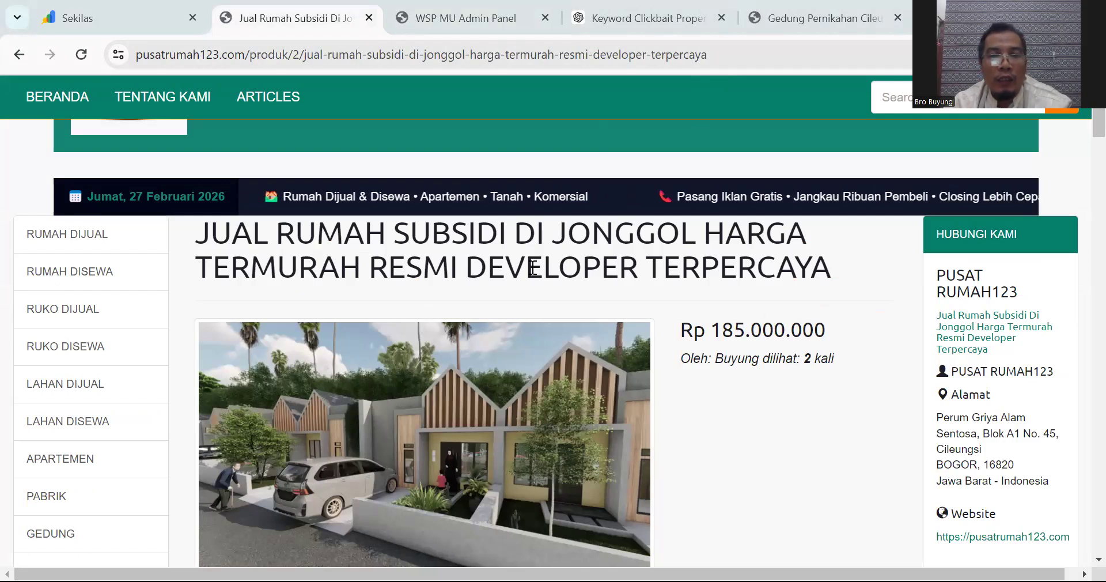
scroll(533, 295, "down", 4)
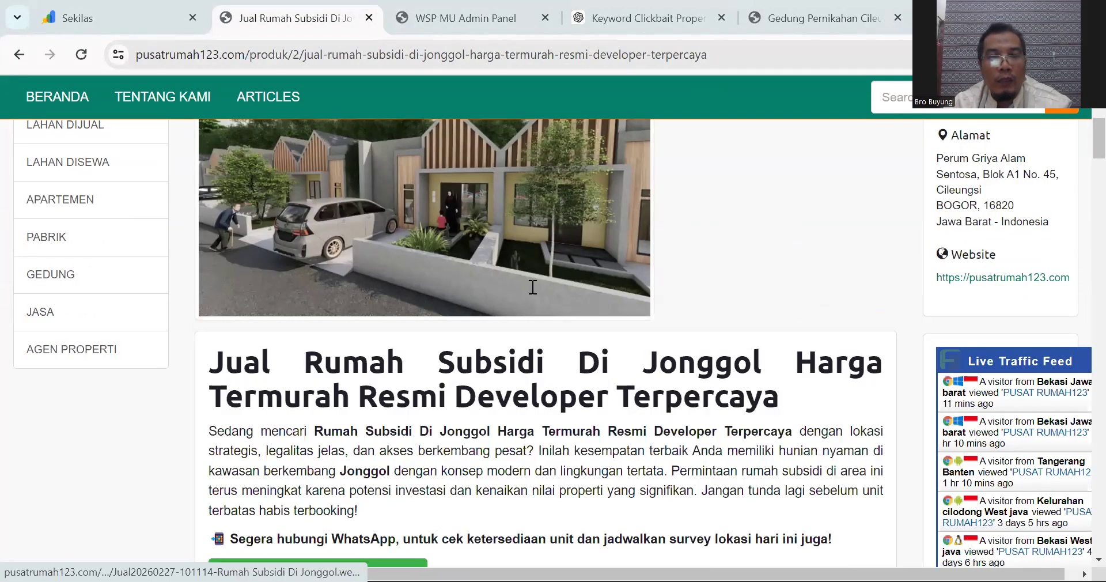
scroll(532, 287, "down", 20)
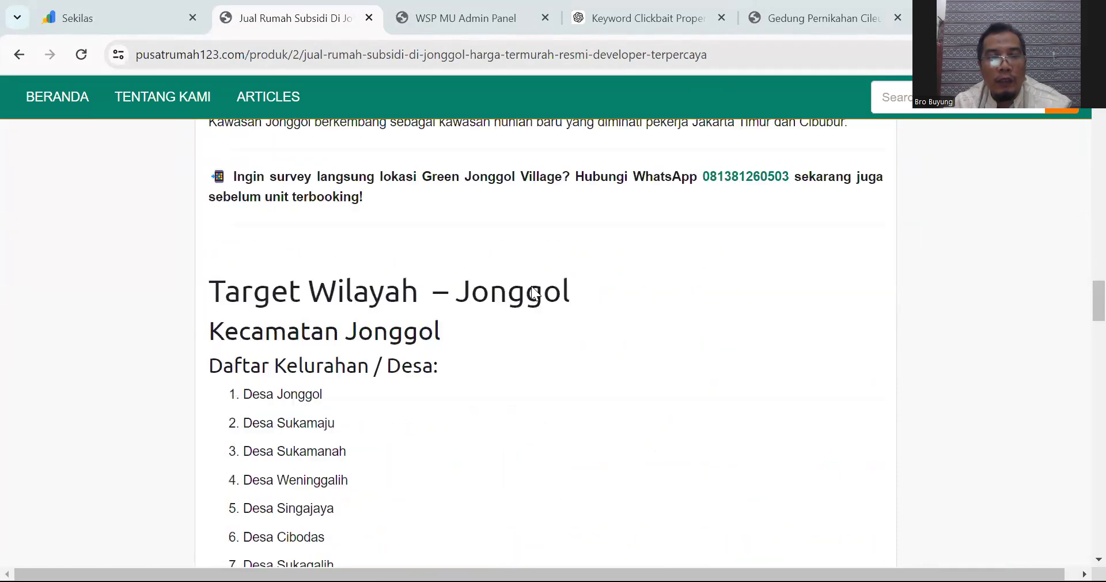
scroll(531, 286, "down", 20)
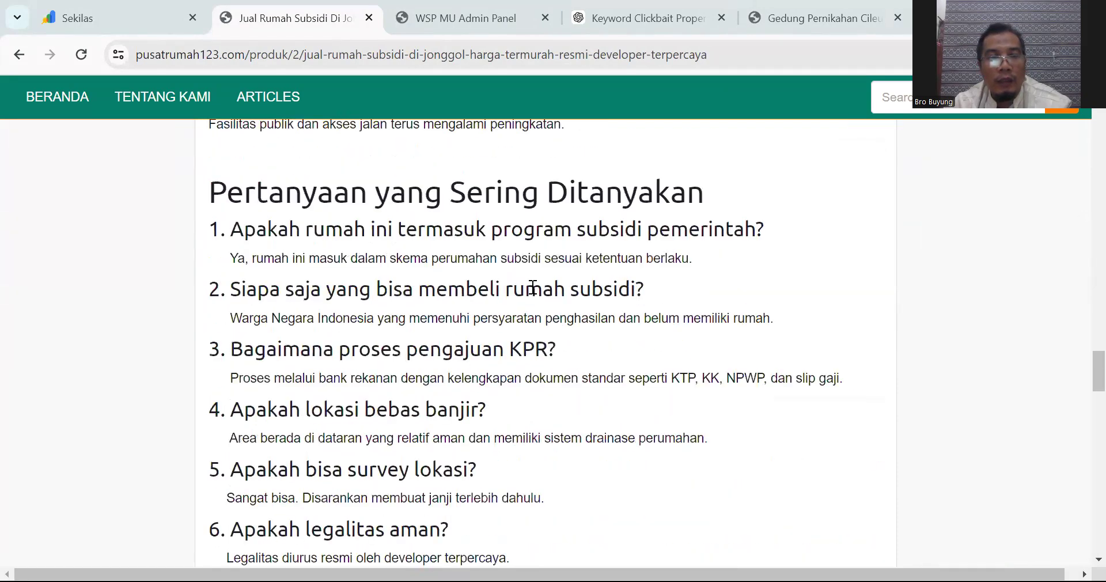
scroll(533, 287, "up", 20)
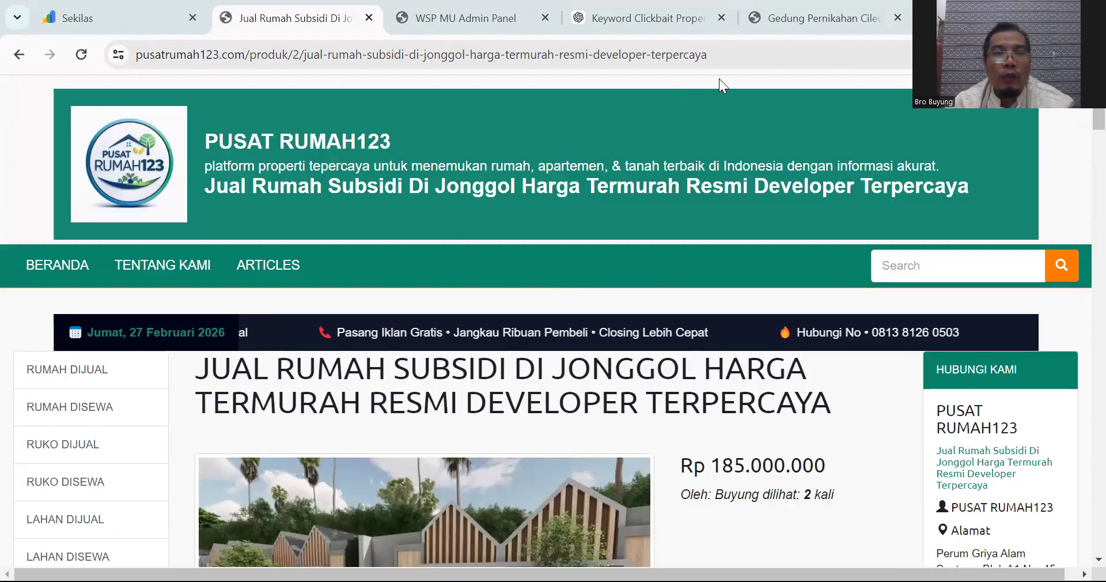
left_click(738, 55)
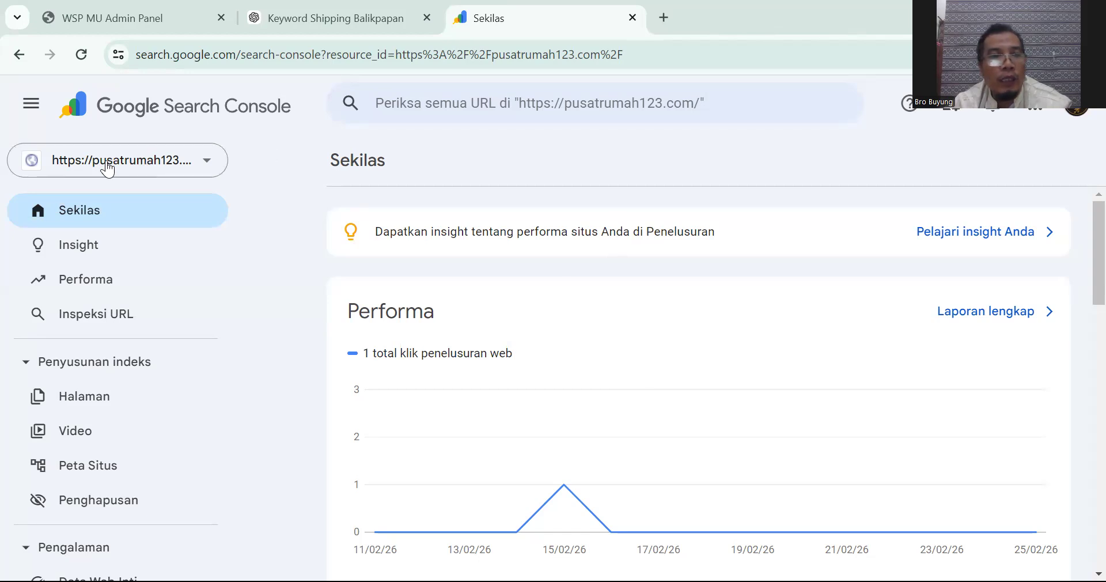
Step: Keep pusatrumah123.com as the property and inspect the pasted Jonggol listing URL
left_click(108, 167)
left_click(138, 278)
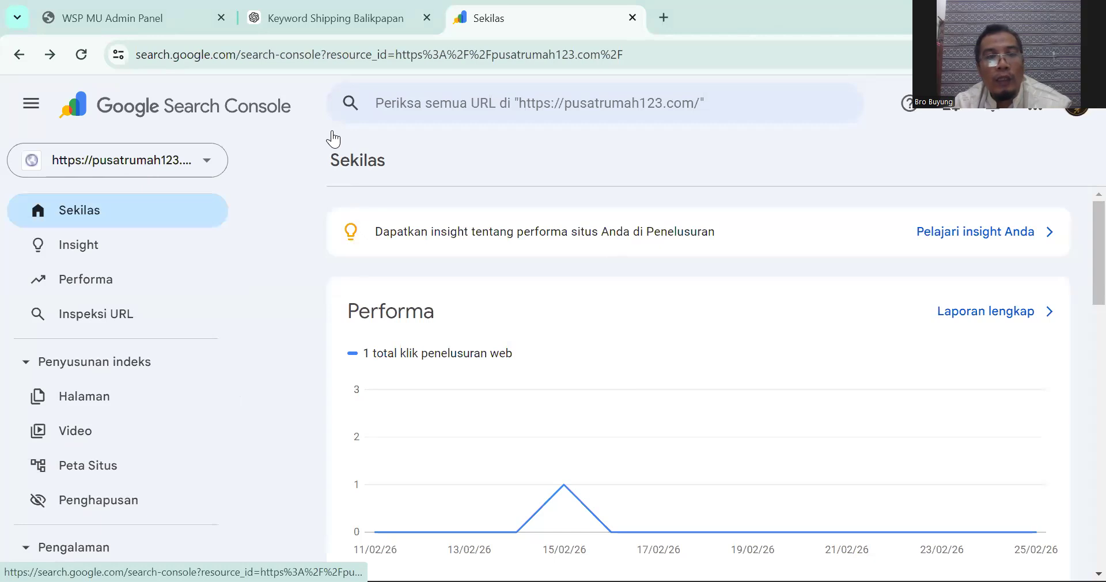
left_click(406, 103)
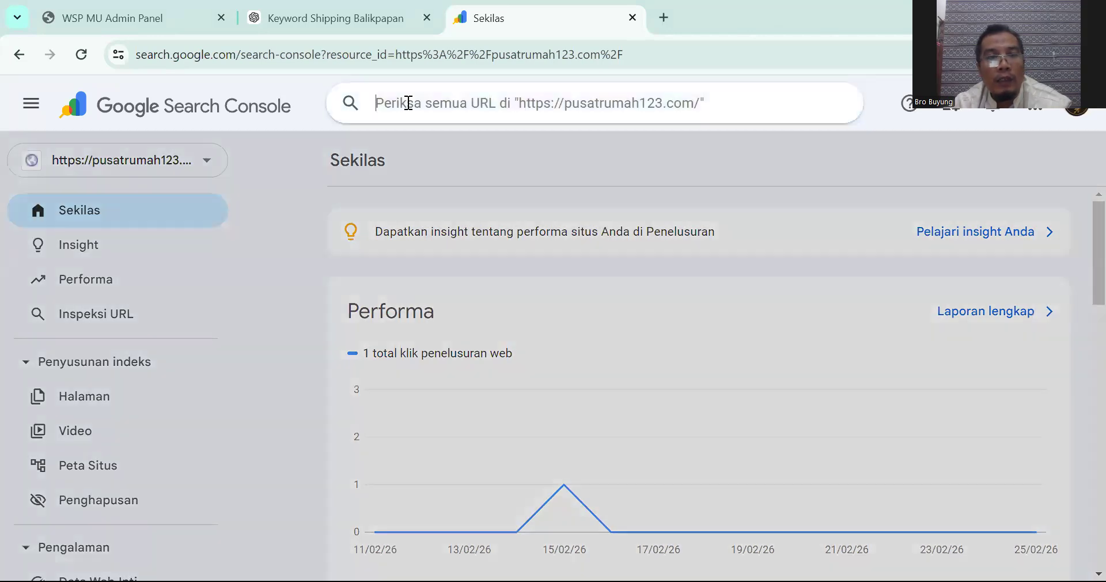
key("ctrl+v")
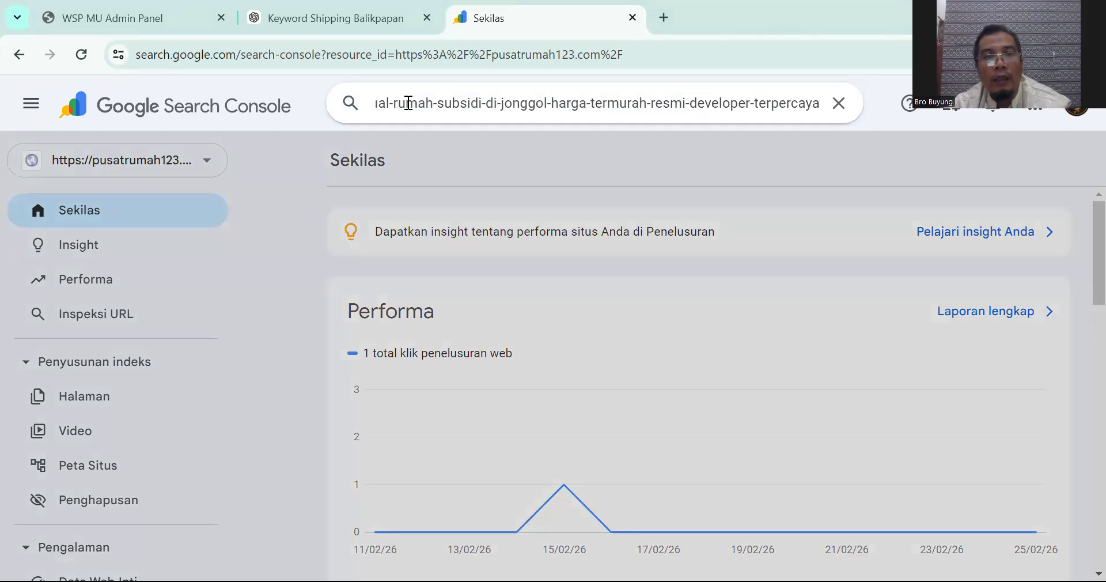
left_click(350, 105)
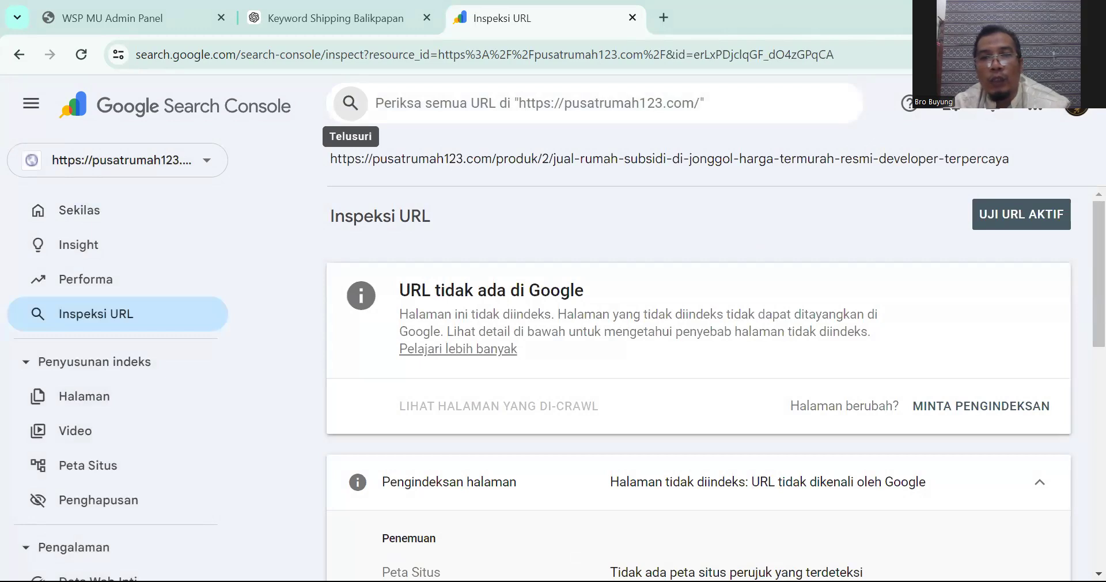
Step: Live-test the Jonggol URL, request its indexing, and dismiss the confirmation
left_click(1018, 216)
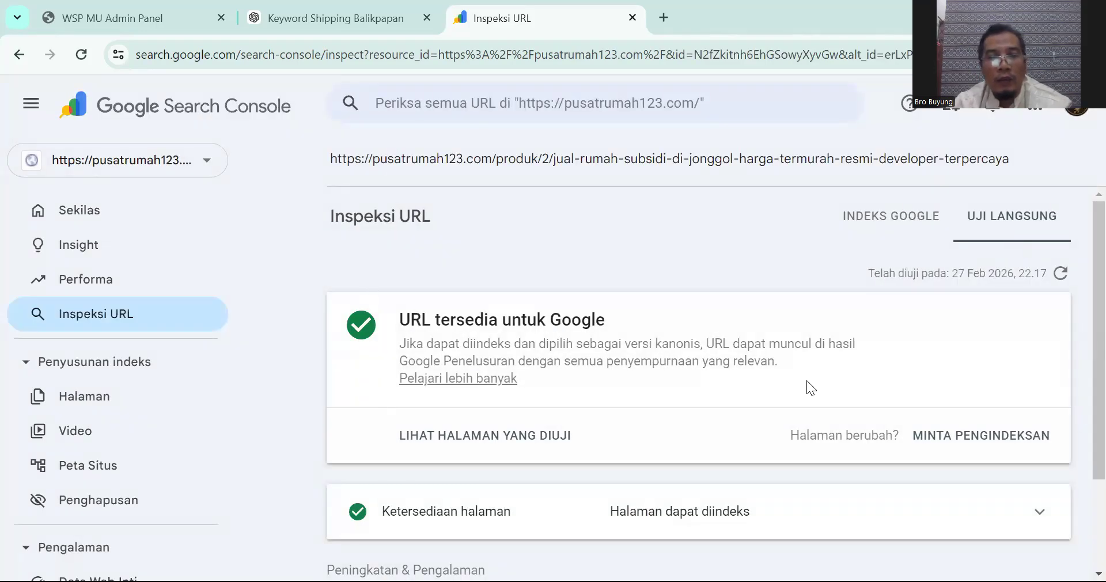
left_click(964, 443)
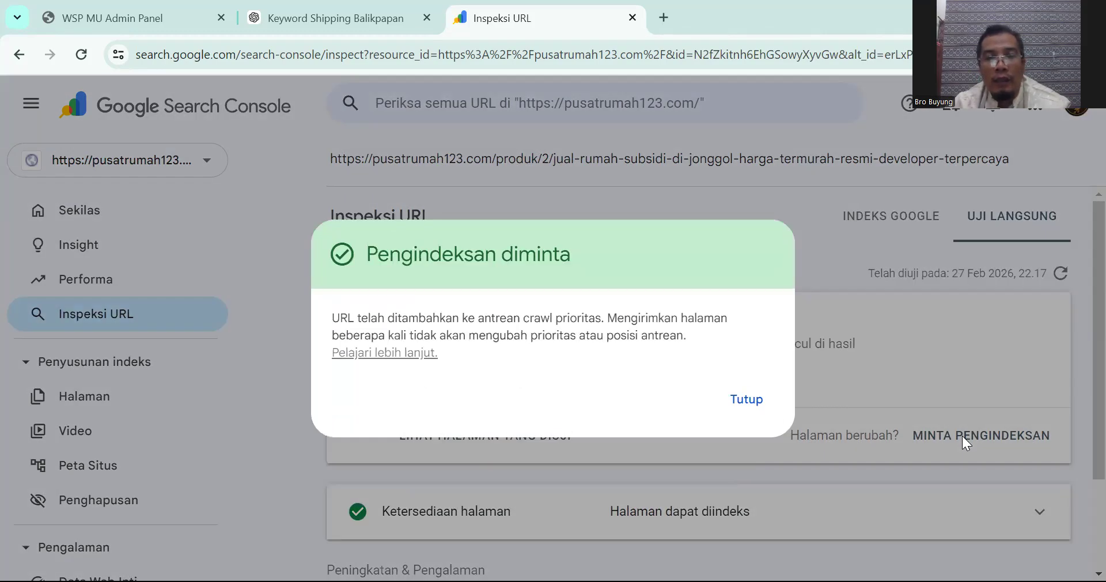
left_click(741, 396)
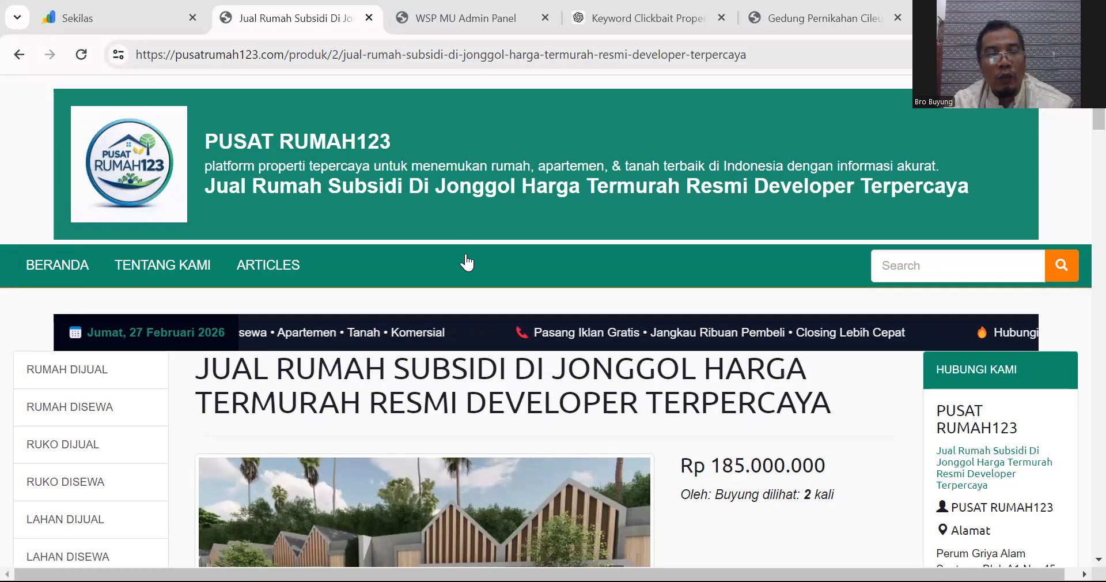
Step: Scroll the home page to Produk Terbaru to spot the Jonggol house, then back to the top
scroll(468, 254, "down", 20)
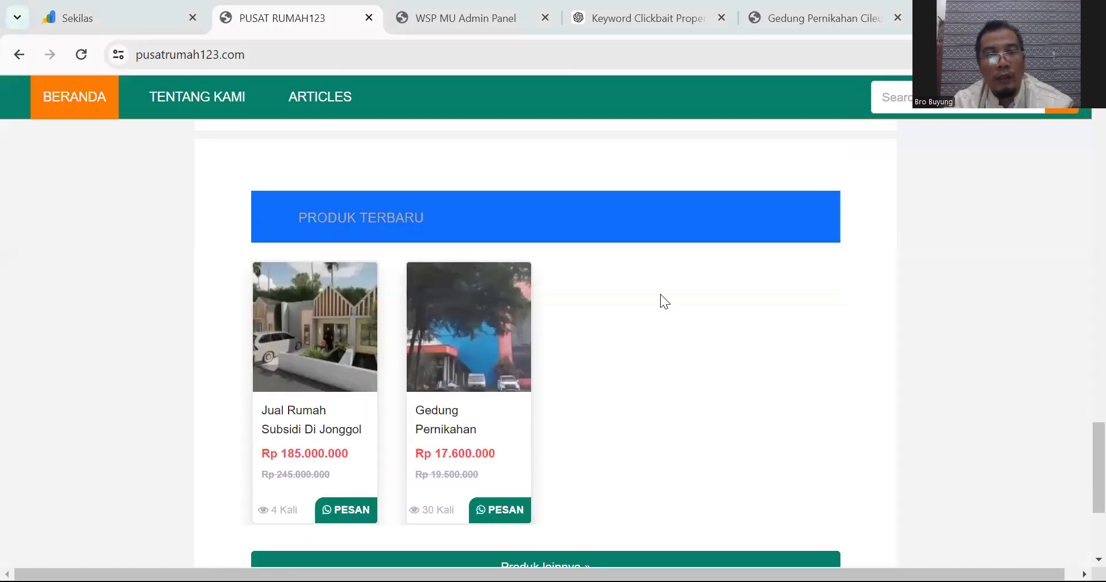
scroll(672, 291, "down", 3)
scroll(673, 294, "up", 3)
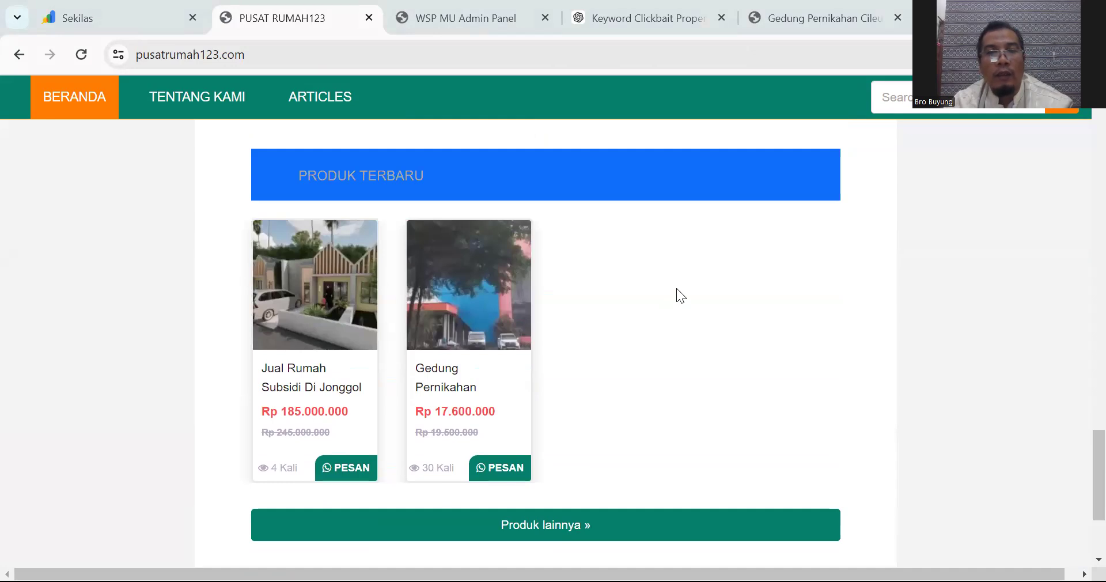
scroll(677, 288, "up", 9)
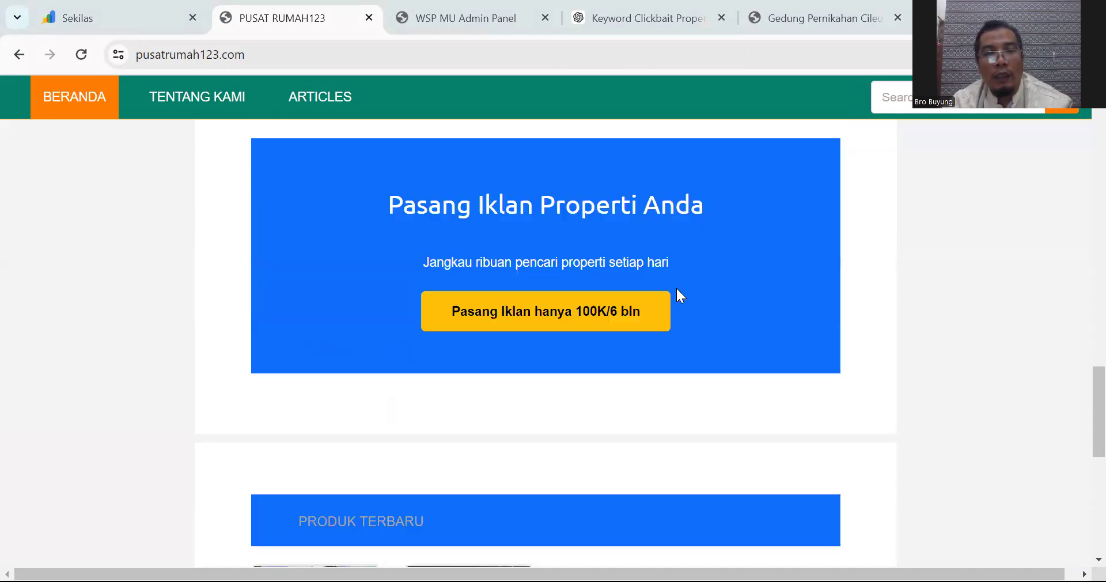
scroll(677, 288, "up", 4)
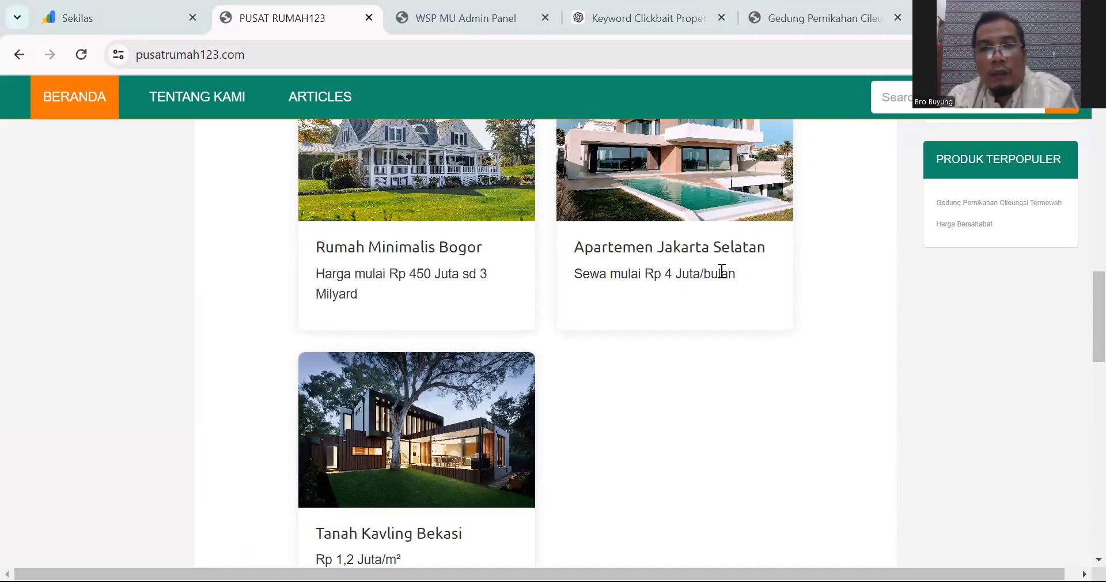
scroll(741, 303, "up", 4)
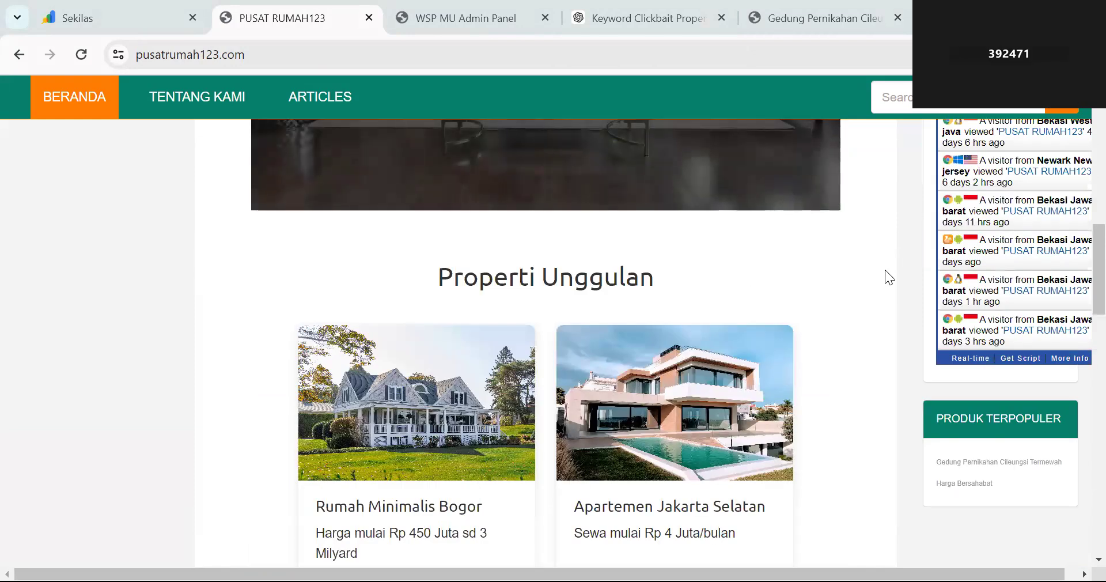
scroll(886, 270, "up", 5)
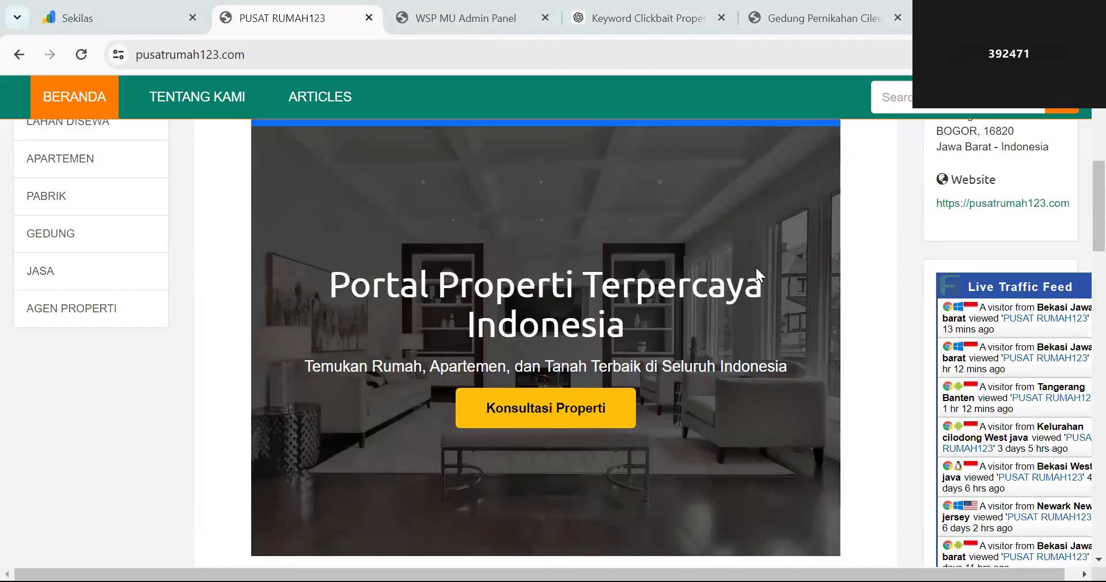
scroll(756, 268, "up", 6)
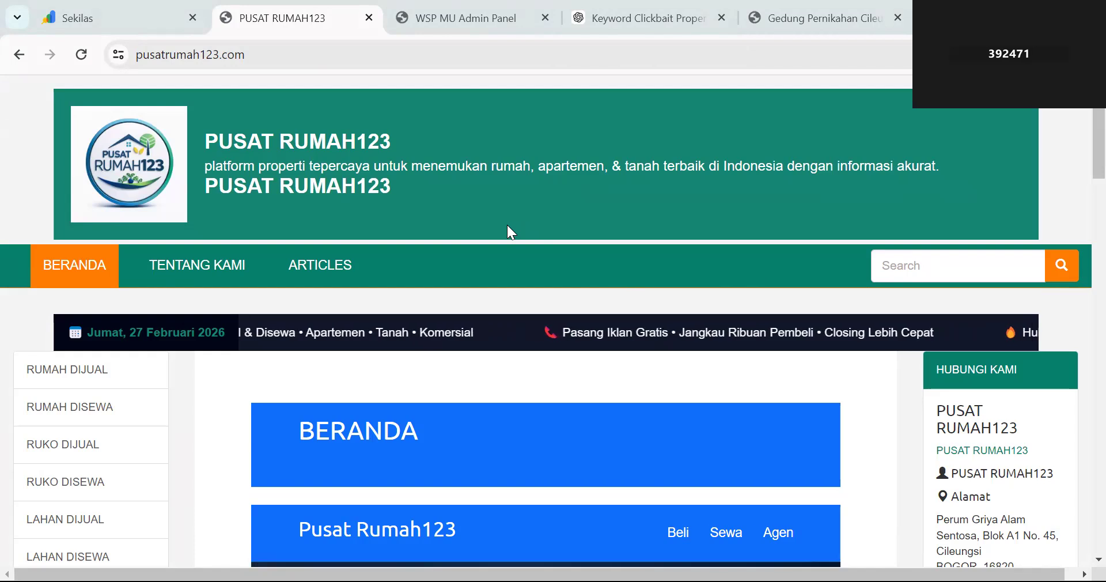
left_click(471, 22)
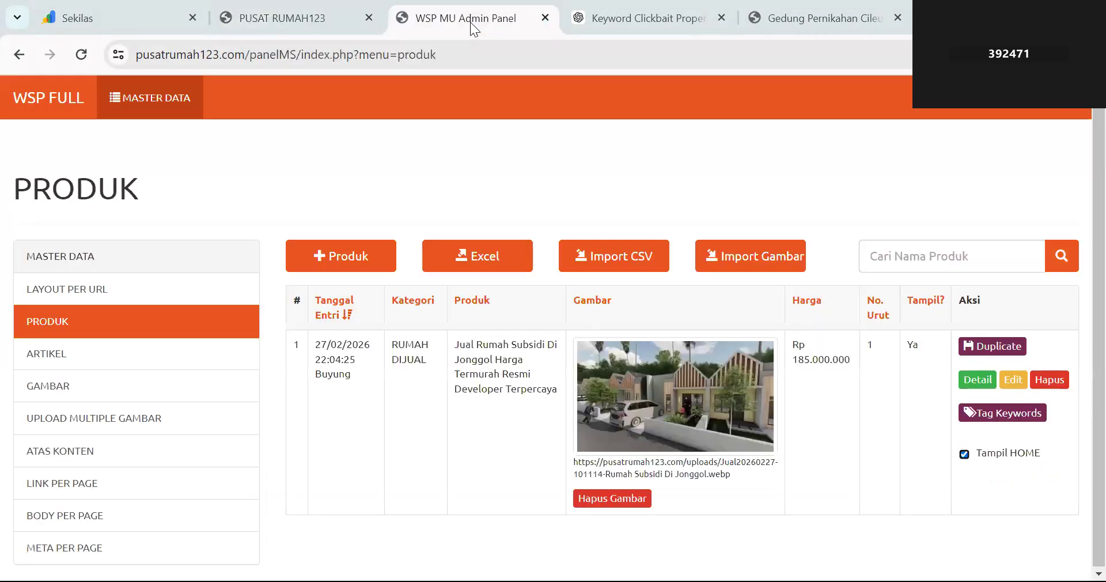
left_click(627, 23)
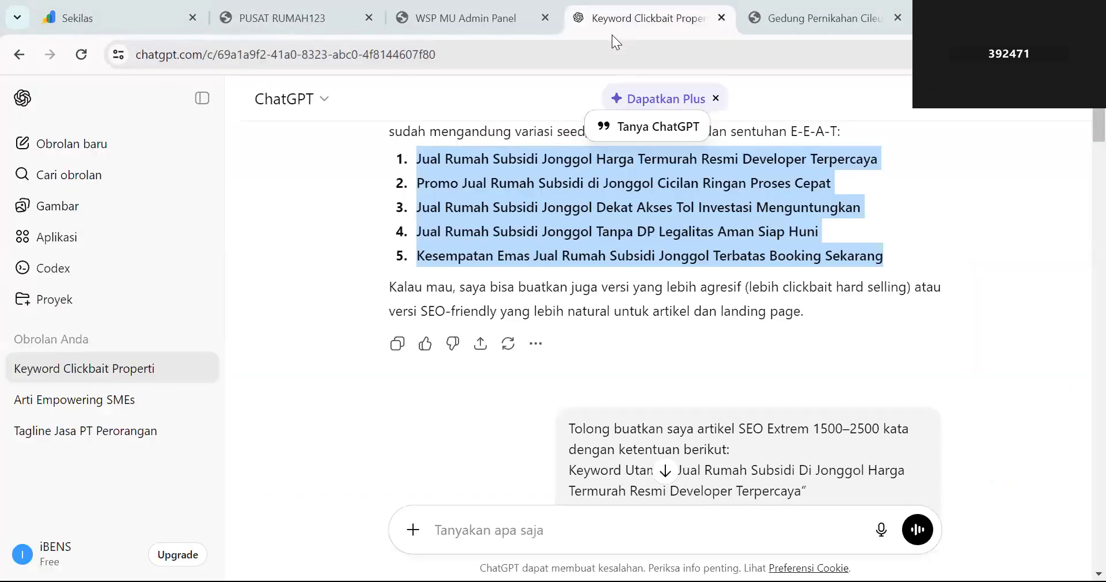
left_click(491, 21)
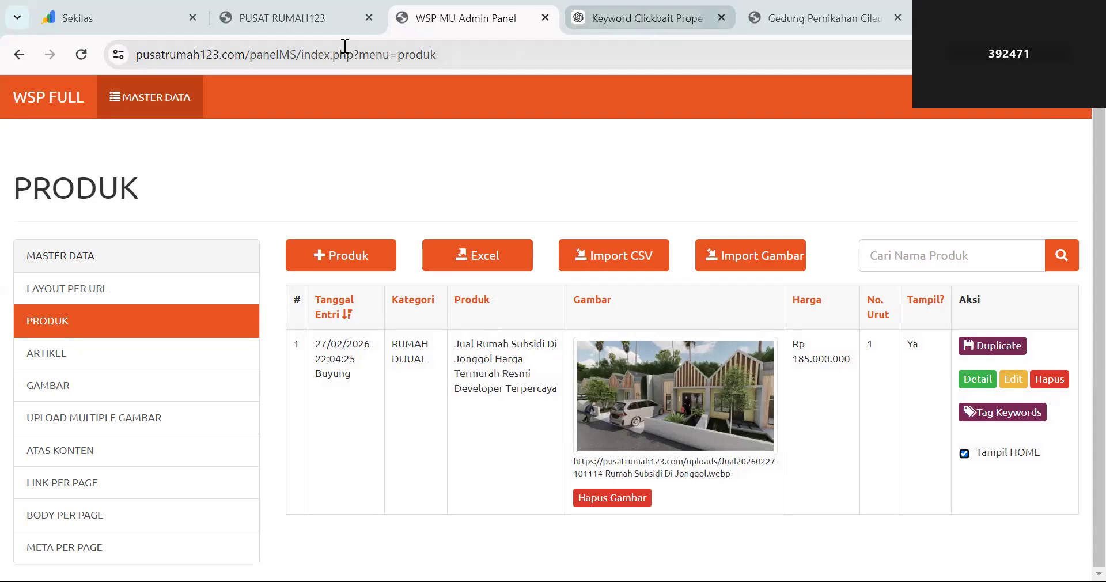
left_click(293, 26)
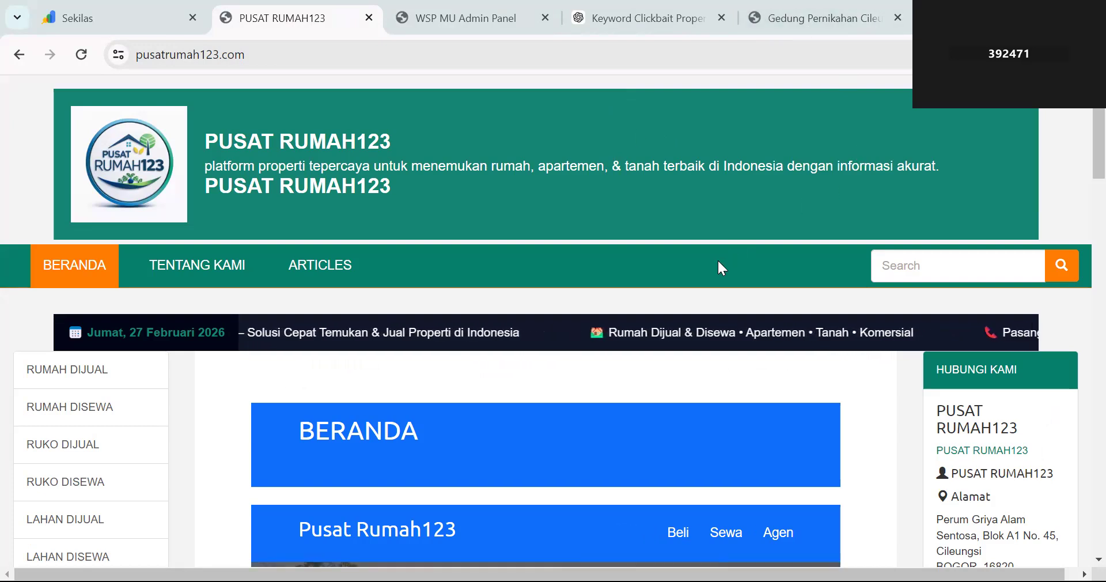
scroll(519, 253, "down", 3)
scroll(518, 253, "up", 3)
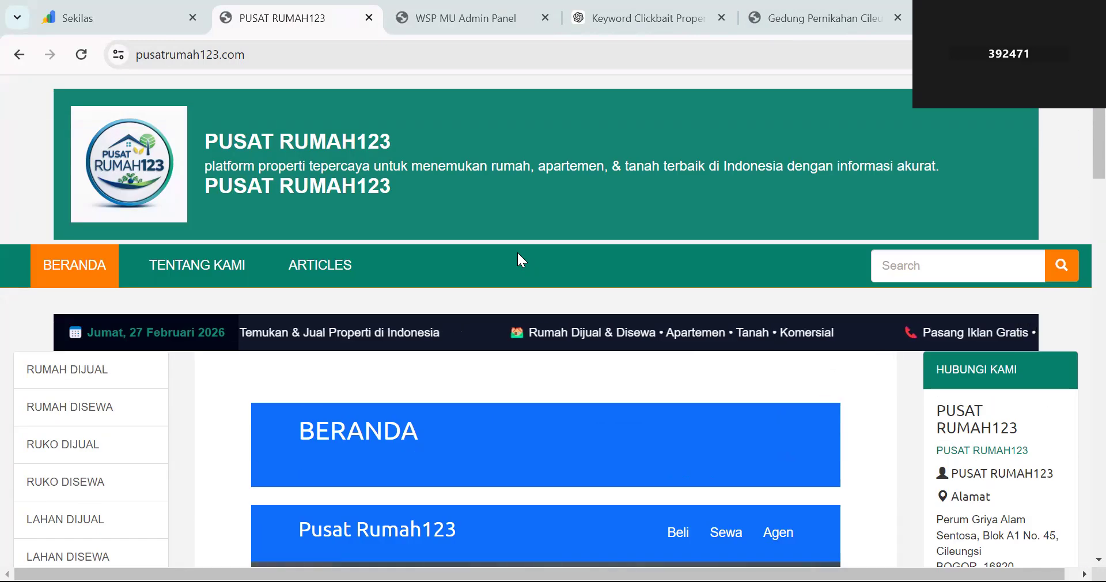